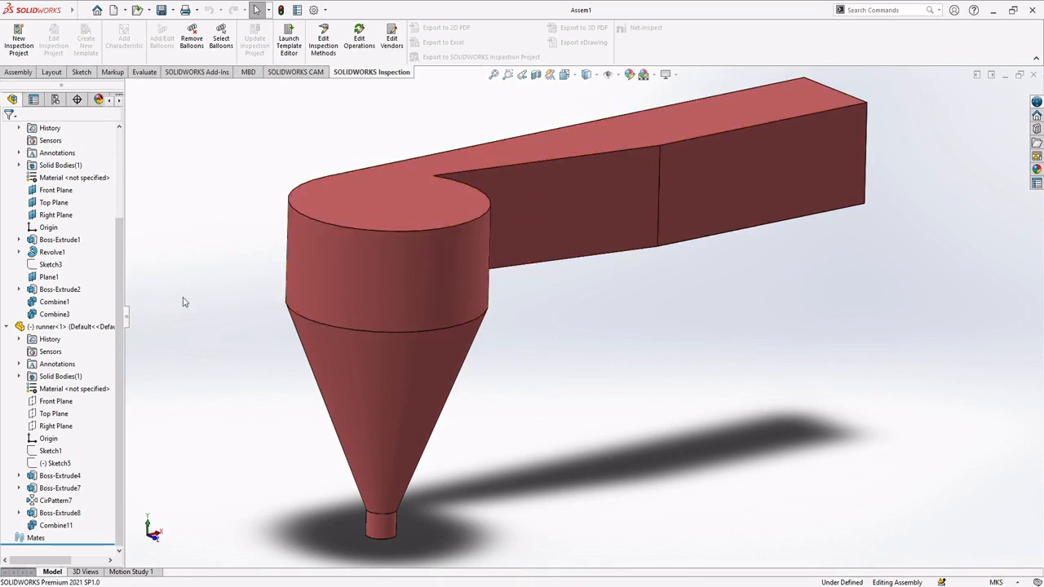
Step: Highlight the runner's Combine11 feature in the assembly to examine where it sits inside the casing, then clear the selection
{"action": "left_click", "coordinate": [55, 527]}
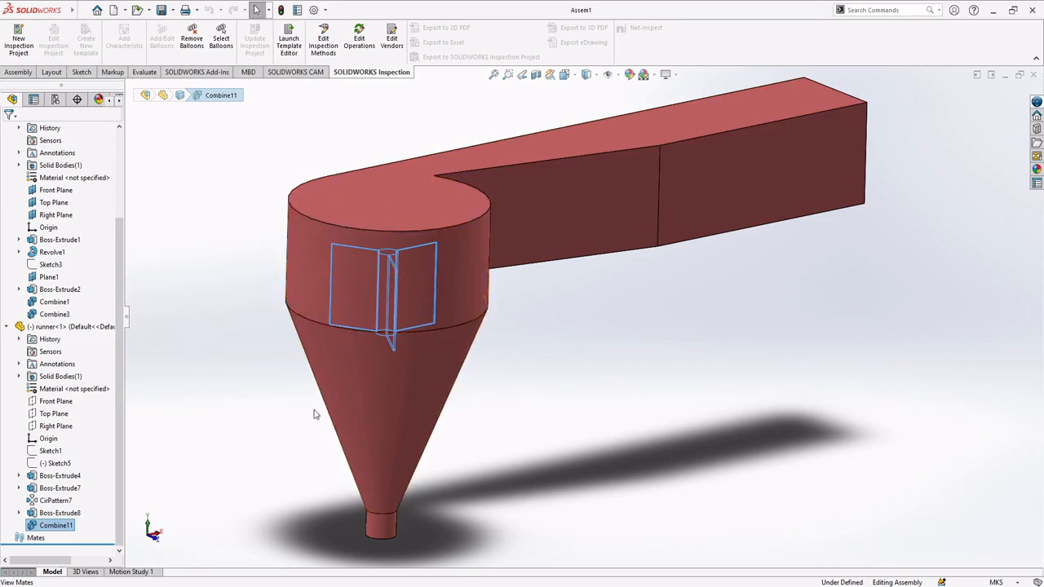
{"action": "left_click", "coordinate": [387, 542]}
{"action": "left_click", "coordinate": [566, 376]}
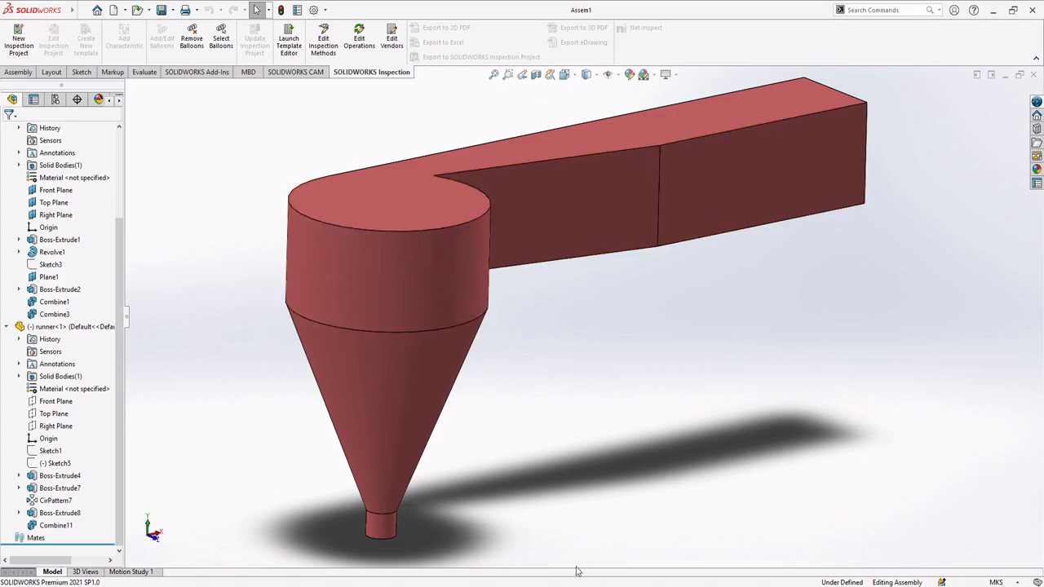
Step: Switch to ANSYS Workbench and add a Fluid Flow (Fluent) analysis system to the project, keeping its default name
{"action": "mouse_move", "coordinate": [497, 586]}
{"action": "left_click", "coordinate": [508, 550]}
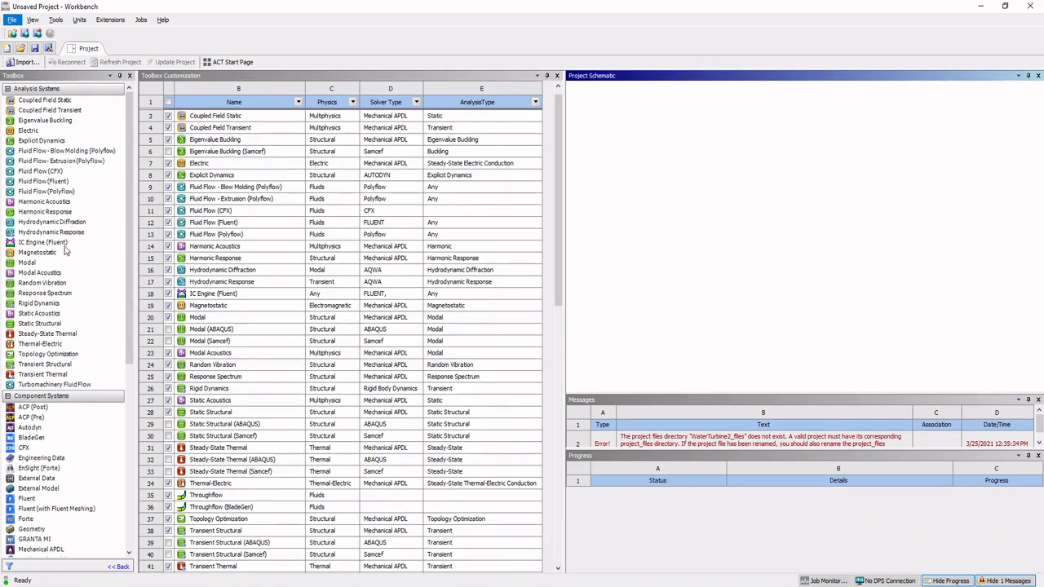
{"action": "left_click", "coordinate": [44, 181]}
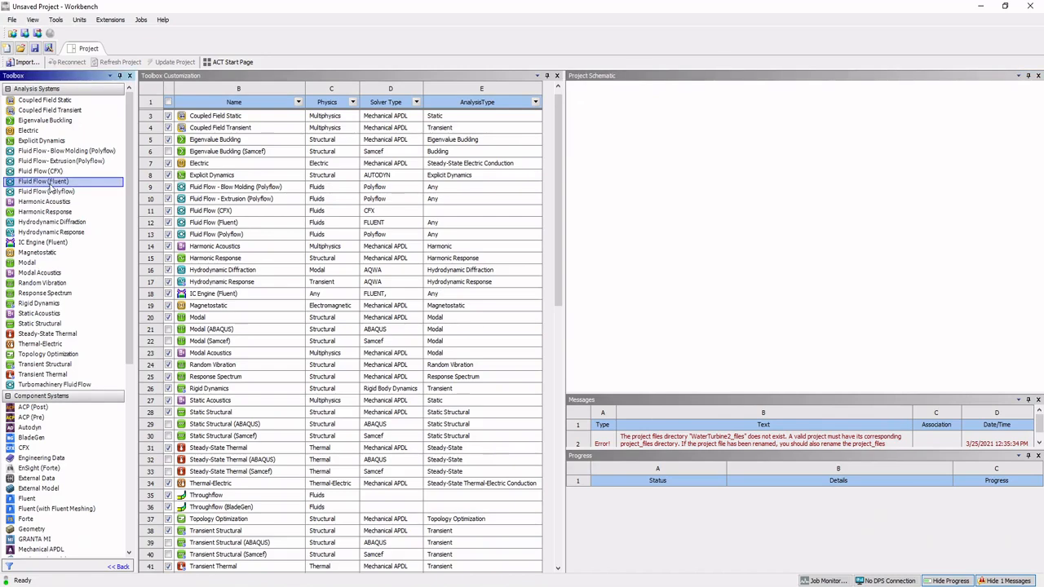
{"action": "double_click", "coordinate": [49, 183]}
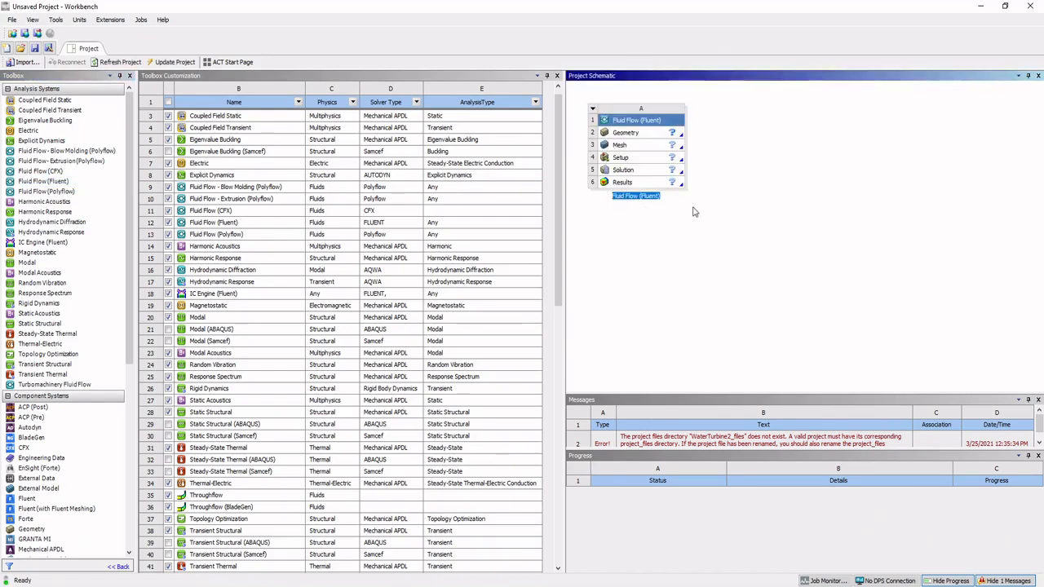
{"action": "left_click", "coordinate": [633, 231]}
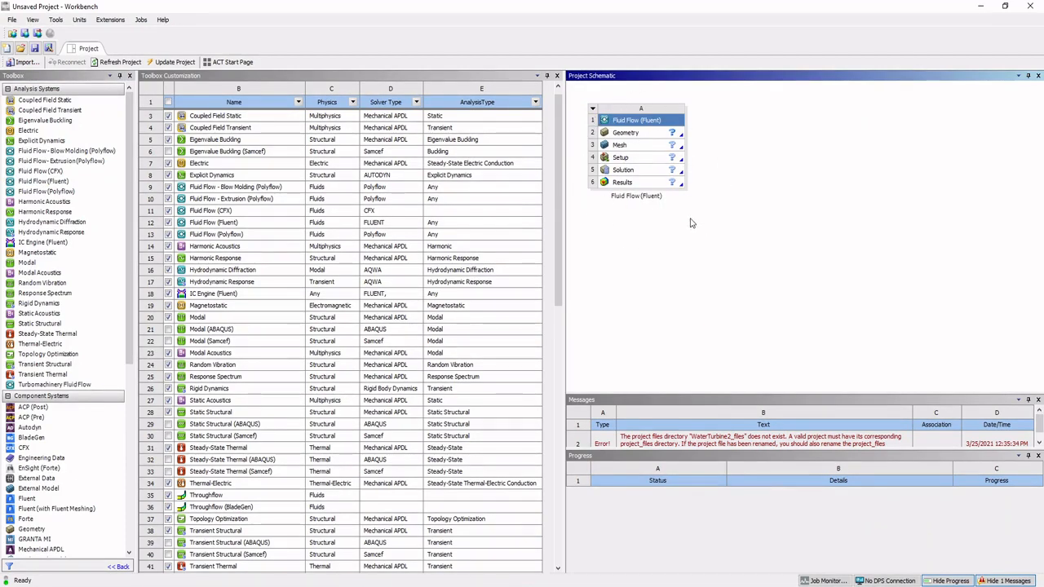
Step: Start a new DesignModeler geometry for the Fluid Flow (Fluent) system
{"action": "left_click", "coordinate": [637, 137]}
{"action": "right_click", "coordinate": [638, 137]}
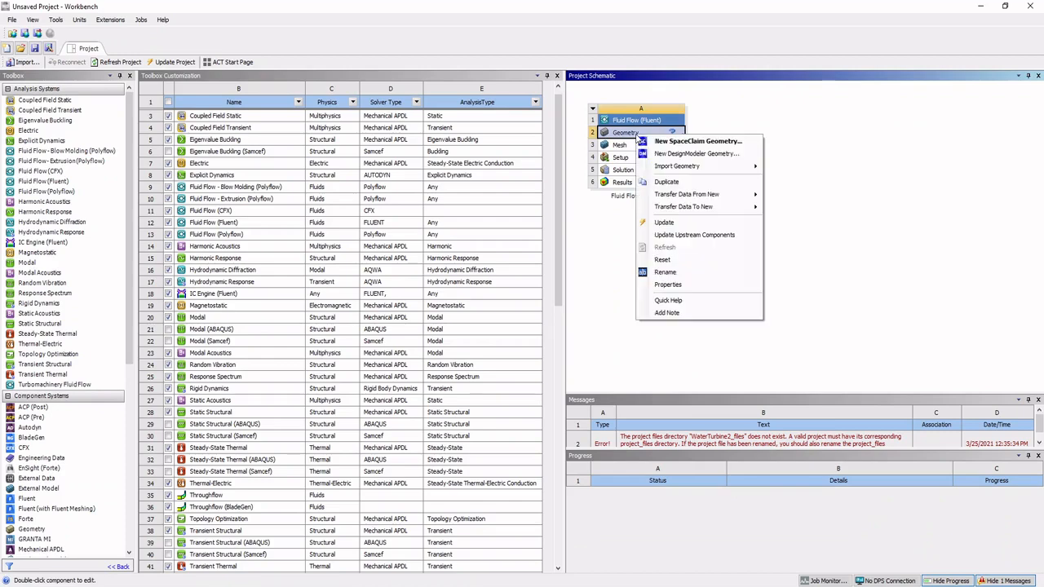
{"action": "left_click", "coordinate": [670, 154]}
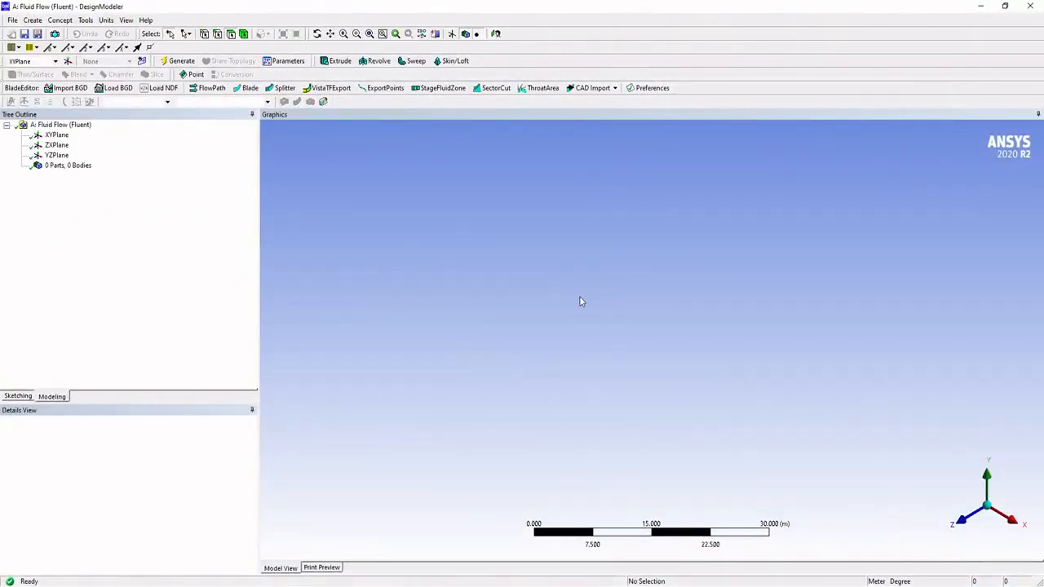
Step: Import the external geometry file Assem1.IGS and generate the import feature
{"action": "left_click", "coordinate": [12, 21]}
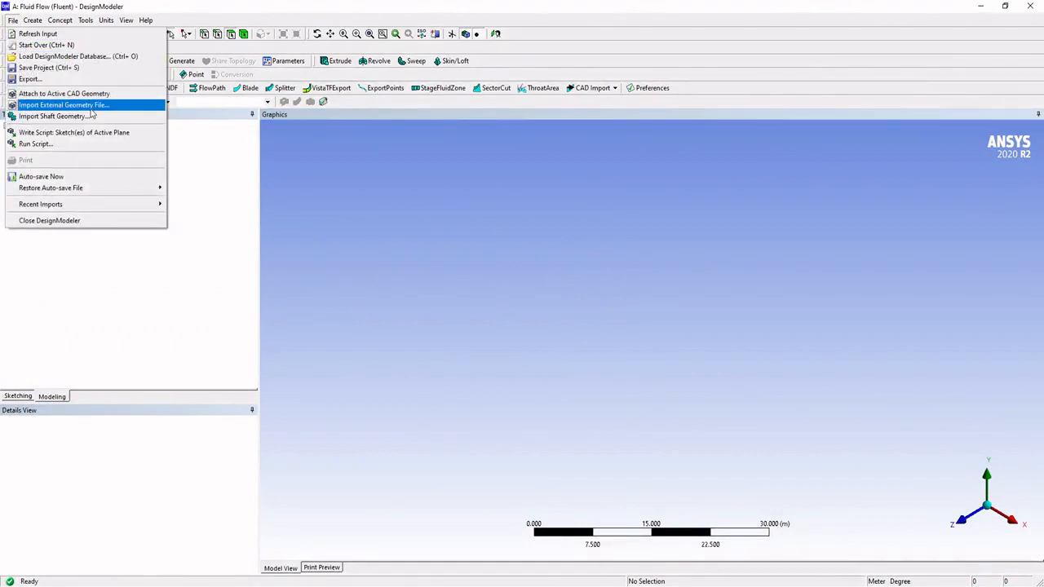
{"action": "left_click", "coordinate": [82, 106]}
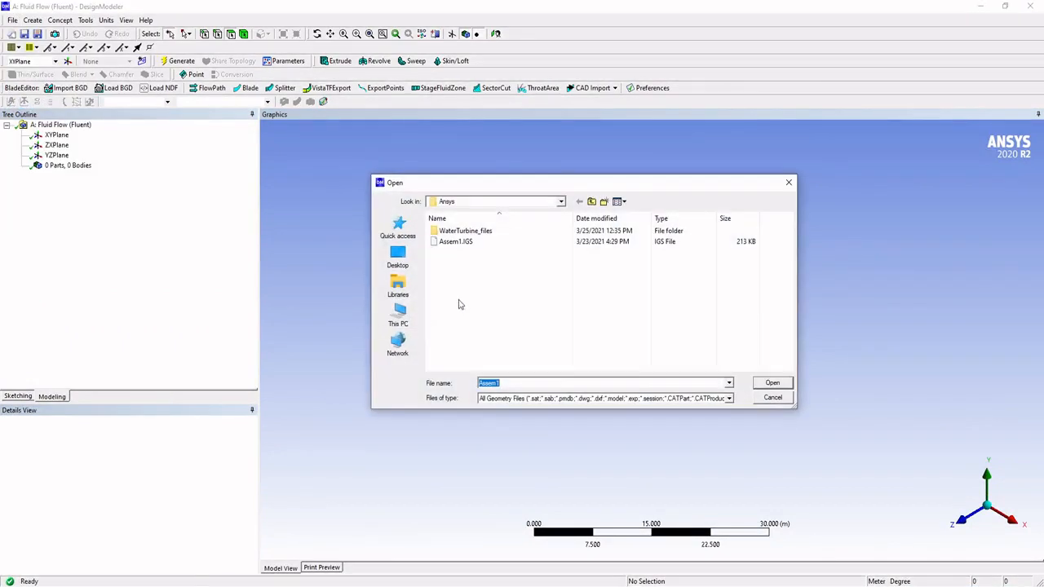
{"action": "double_click", "coordinate": [461, 243]}
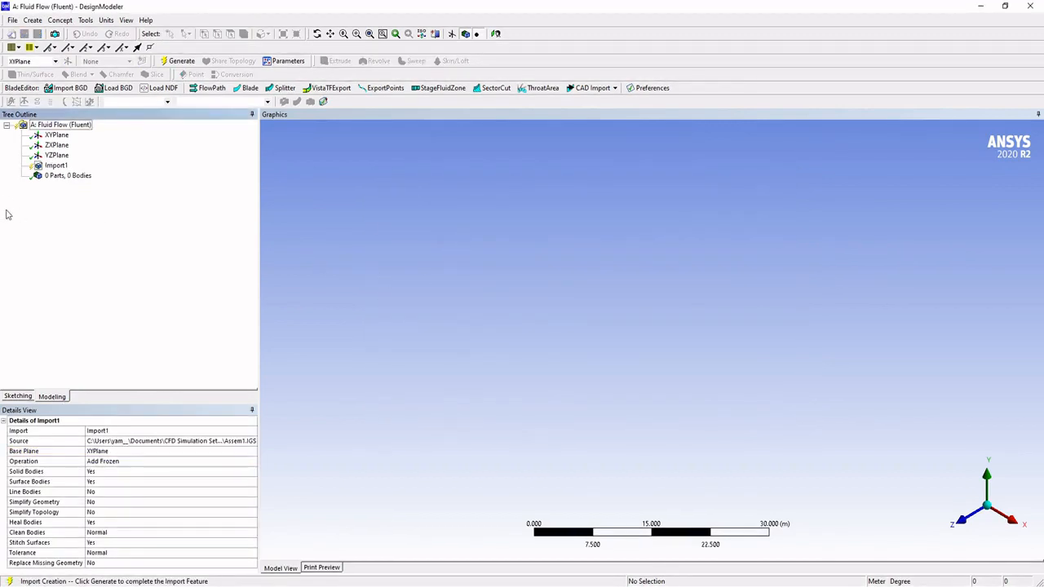
{"action": "left_click", "coordinate": [69, 177]}
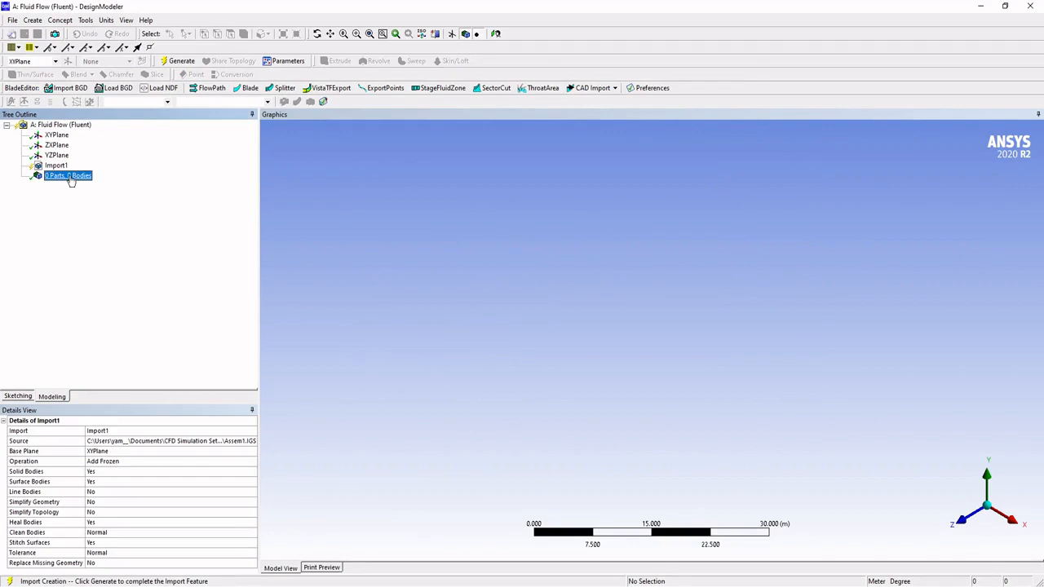
{"action": "right_click", "coordinate": [71, 177]}
{"action": "left_click", "coordinate": [79, 183]}
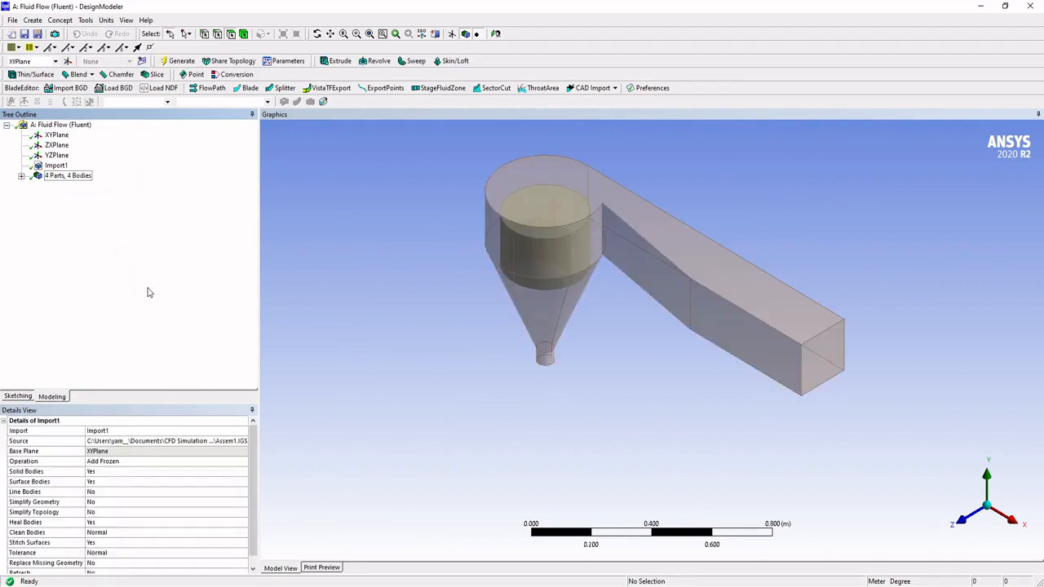
Step: Examine the imported turbine geometry from several angles and expand its list of parts and bodies
{"action": "left_click_drag", "start_coordinate": [463, 223], "coordinate": [507, 198]}
{"action": "middle_click_drag", "start_coordinate": [478, 249], "coordinate": [373, 299]}
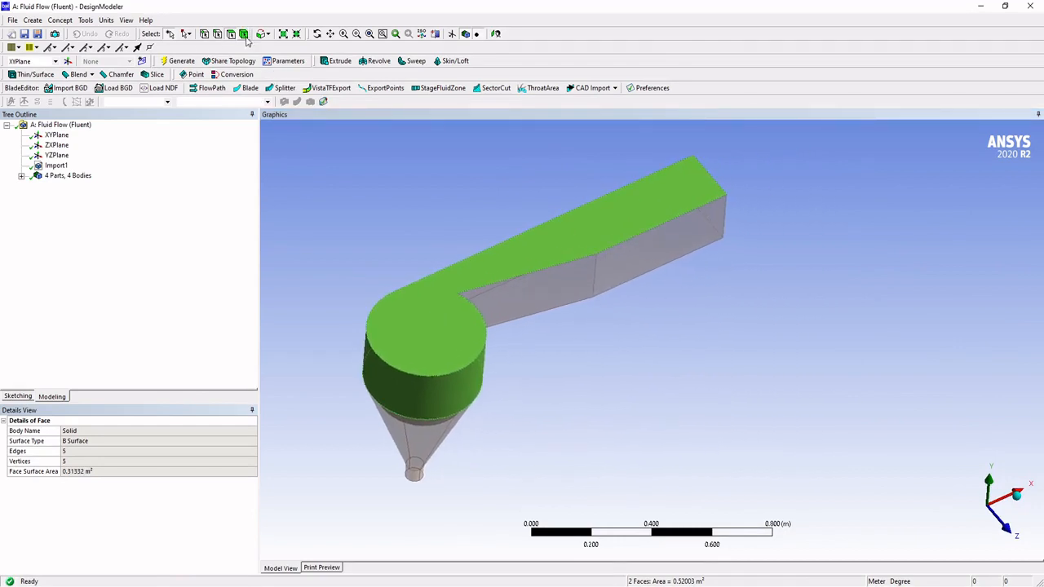
{"action": "scroll", "coordinate": [318, 212], "scroll_direction": "down", "scroll_amount": 2}
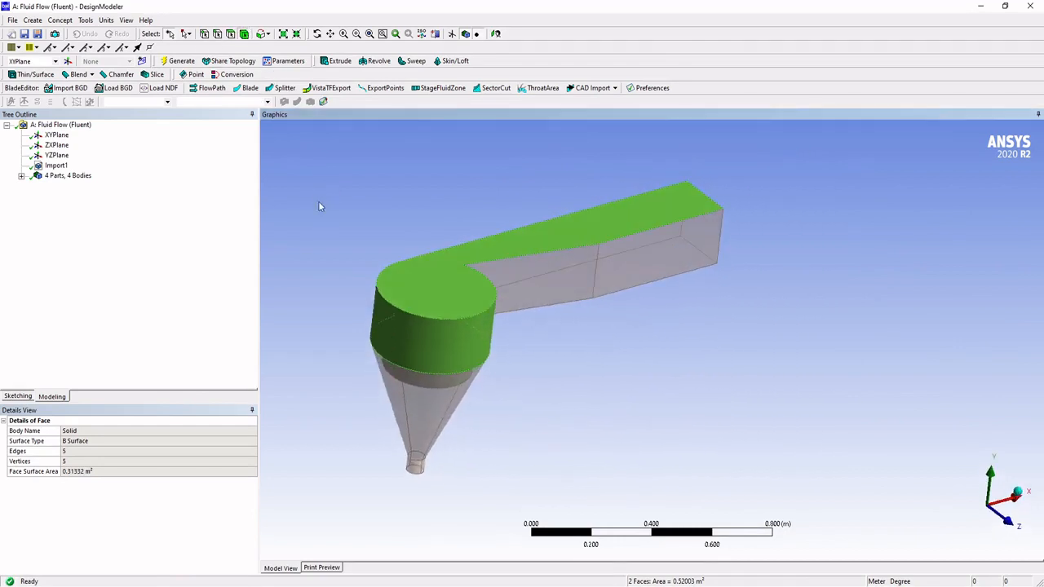
{"action": "left_click", "coordinate": [21, 175]}
{"action": "scroll", "coordinate": [403, 301], "scroll_direction": "down", "scroll_amount": 3}
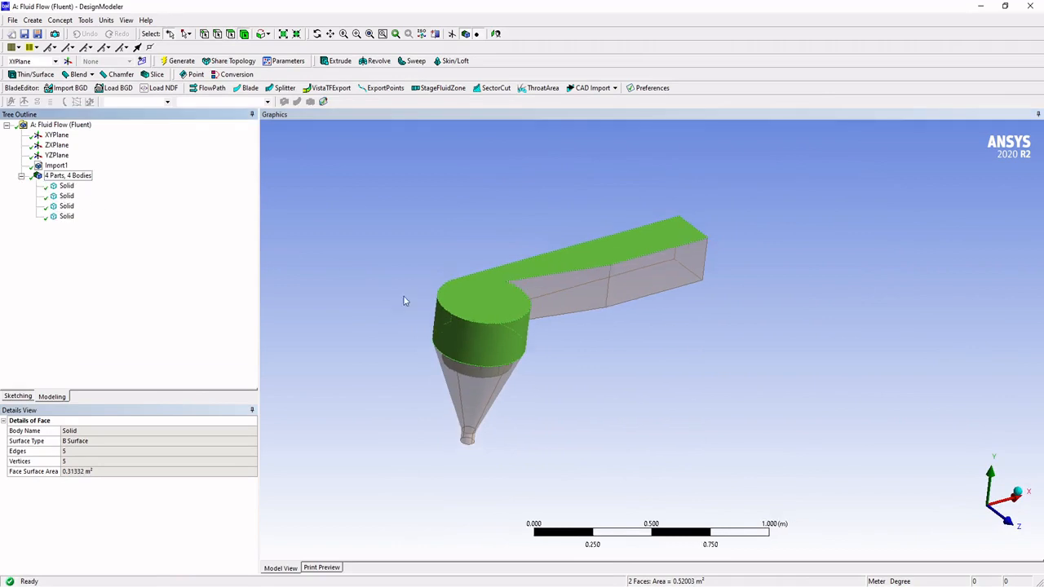
{"action": "scroll", "coordinate": [469, 318], "scroll_direction": "up", "scroll_amount": 3}
{"action": "scroll", "coordinate": [471, 316], "scroll_direction": "up", "scroll_amount": 3}
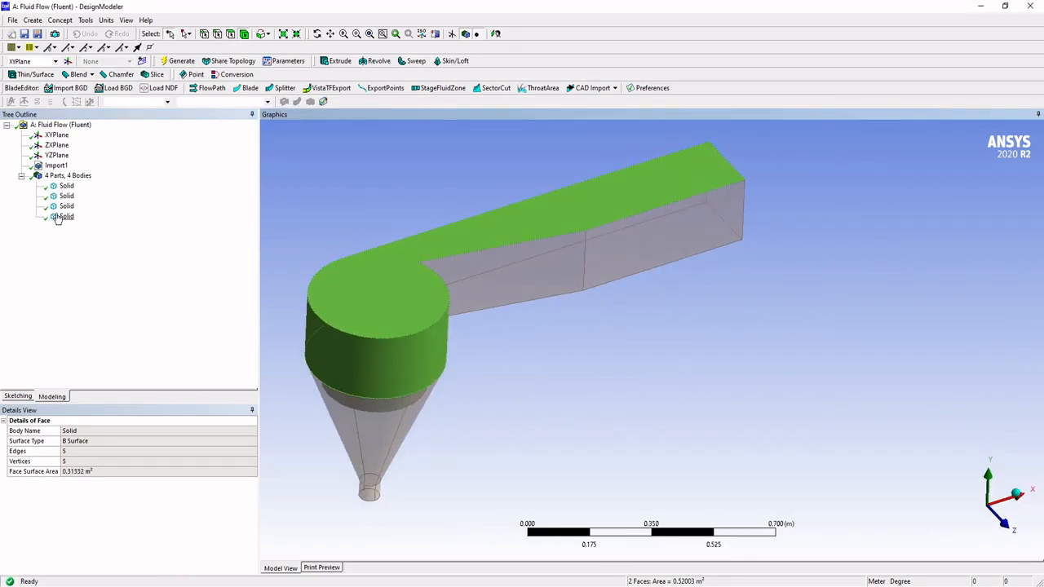
Step: Highlight each of the four solid bodies in turn to identify the casing, the inner cylinder and the runner
{"action": "left_click", "coordinate": [65, 217]}
{"action": "middle_click_drag", "start_coordinate": [391, 240], "coordinate": [697, 222]}
{"action": "scroll", "coordinate": [693, 220], "scroll_direction": "down", "scroll_amount": 2}
{"action": "scroll", "coordinate": [683, 222], "scroll_direction": "up", "scroll_amount": 3}
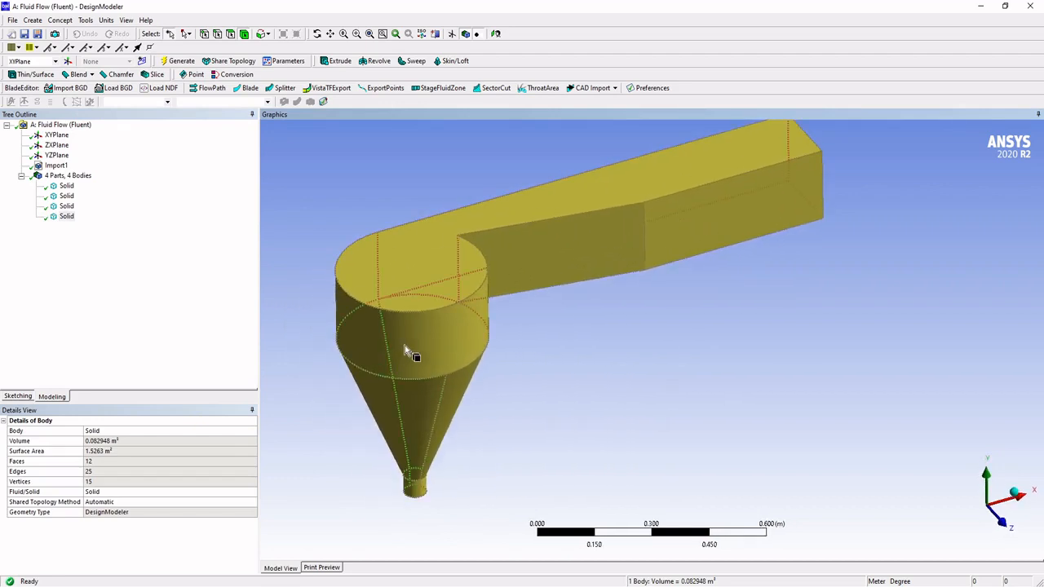
{"action": "left_click", "coordinate": [66, 207]}
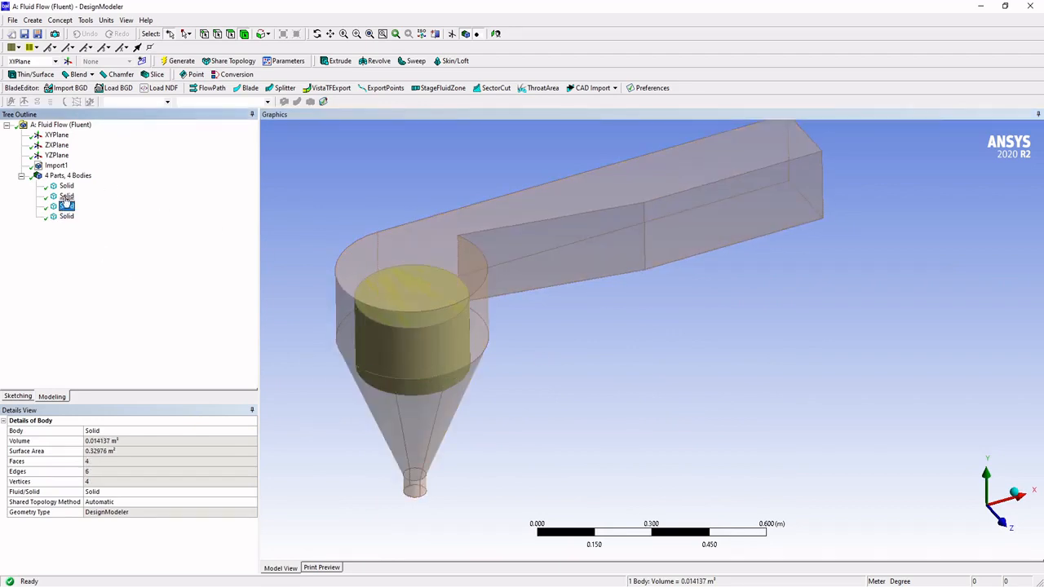
{"action": "left_click", "coordinate": [65, 198]}
{"action": "left_click", "coordinate": [66, 186]}
{"action": "scroll", "coordinate": [428, 342], "scroll_direction": "down", "scroll_amount": 4}
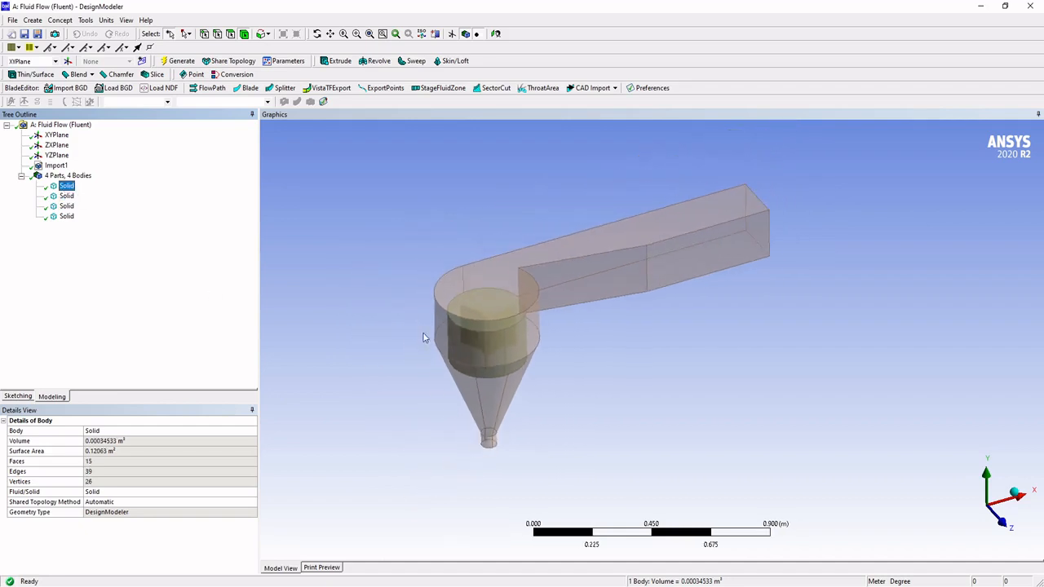
{"action": "scroll", "coordinate": [425, 332], "scroll_direction": "up", "scroll_amount": 5}
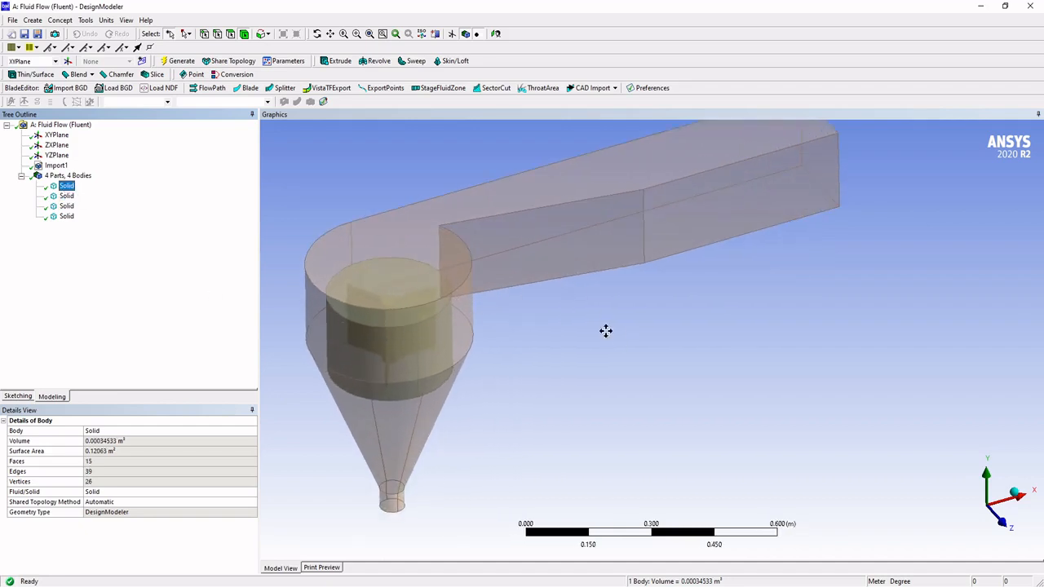
{"action": "middle_click_drag", "start_coordinate": [607, 332], "coordinate": [639, 356], "text": "ctrl"}
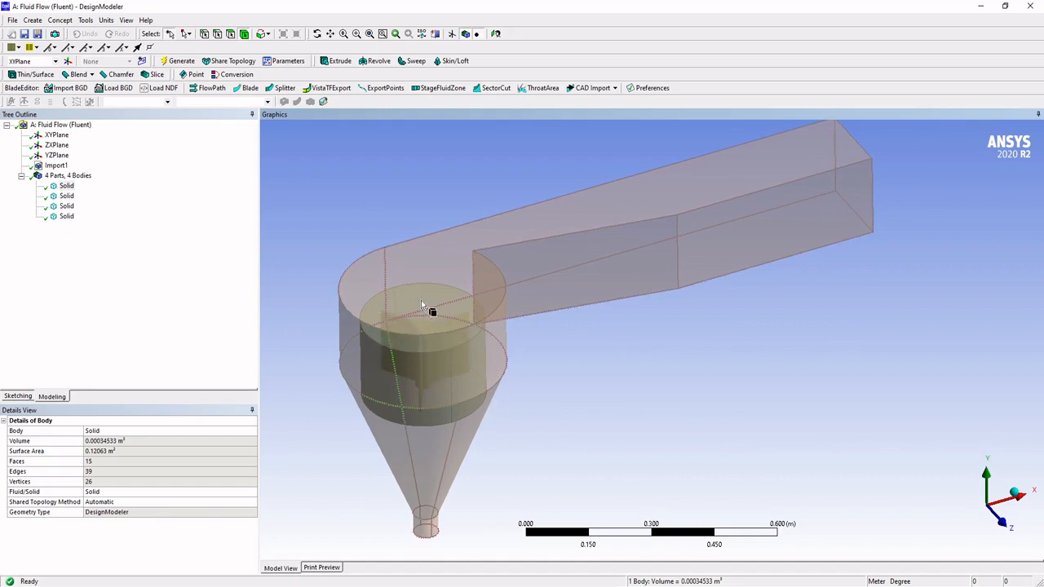
Step: Examine the cylindrical body that encloses the runner and its position inside the casing
{"action": "scroll", "coordinate": [391, 315], "scroll_direction": "down", "scroll_amount": 1}
{"action": "scroll", "coordinate": [390, 315], "scroll_direction": "up", "scroll_amount": 2}
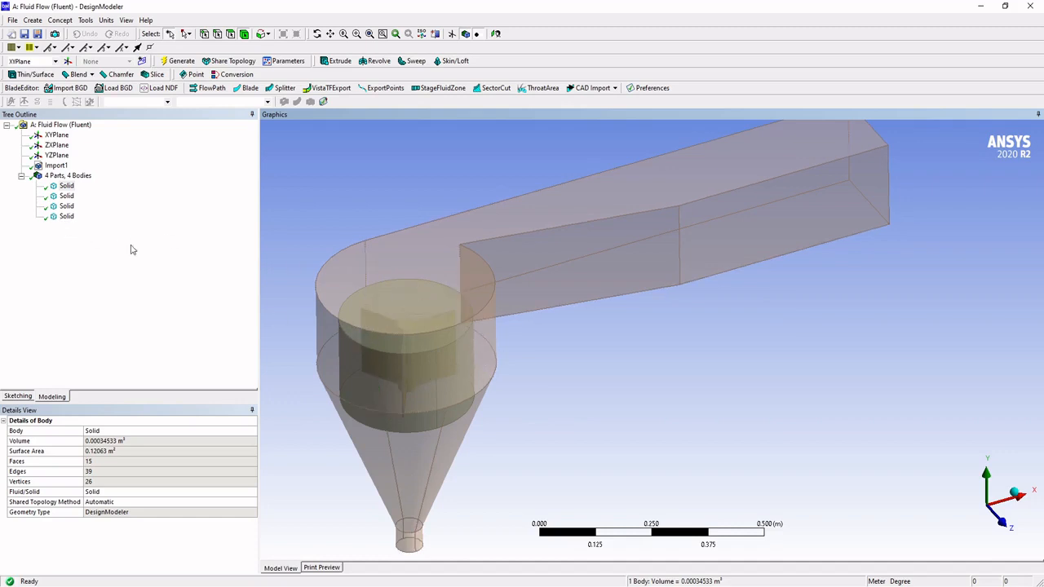
{"action": "middle_click_drag", "start_coordinate": [331, 325], "coordinate": [477, 318]}
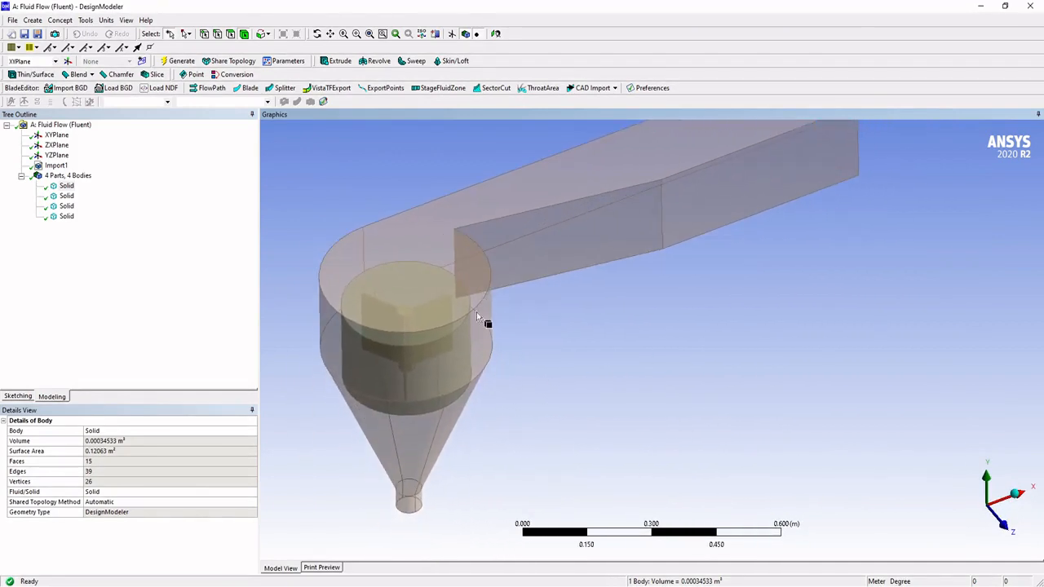
{"action": "middle_click_drag", "start_coordinate": [540, 299], "coordinate": [548, 274]}
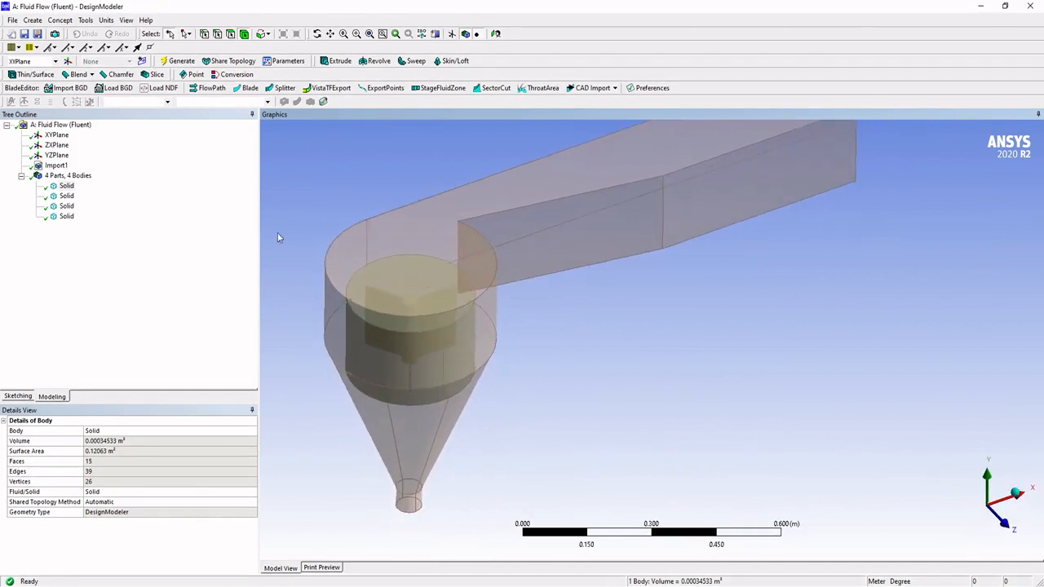
{"action": "left_click", "coordinate": [70, 207]}
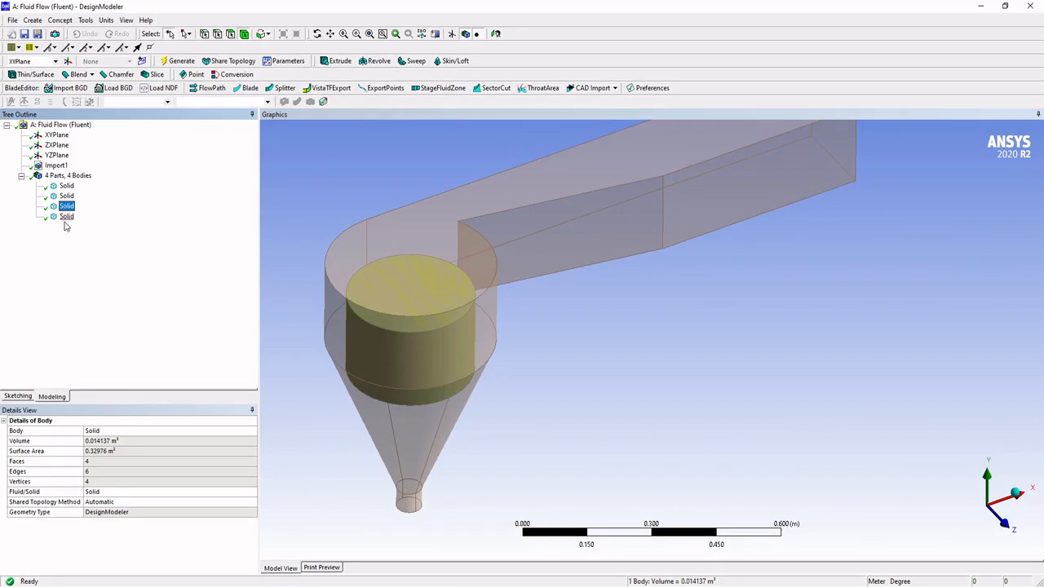
{"action": "middle_click_drag", "start_coordinate": [397, 250], "coordinate": [399, 253]}
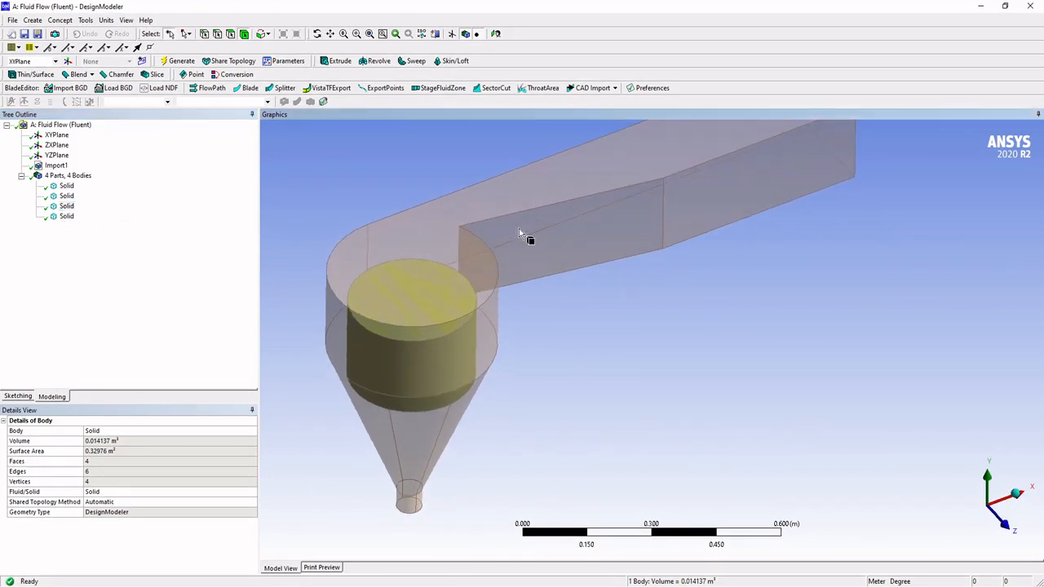
{"action": "scroll", "coordinate": [530, 207], "scroll_direction": "down", "scroll_amount": 1}
{"action": "scroll", "coordinate": [529, 206], "scroll_direction": "up", "scroll_amount": 1}
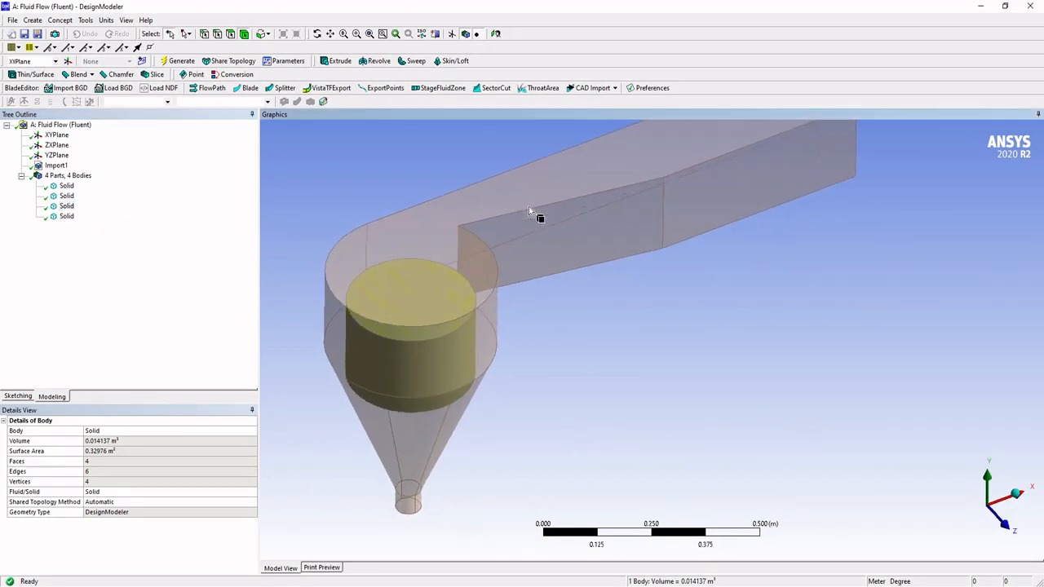
{"action": "middle_click_drag", "start_coordinate": [492, 207], "coordinate": [492, 209], "text": "ctrl"}
Step: Create a Boolean feature from the casing and one cylinder body, with its operation set to Subtract
{"action": "left_click", "coordinate": [66, 216]}
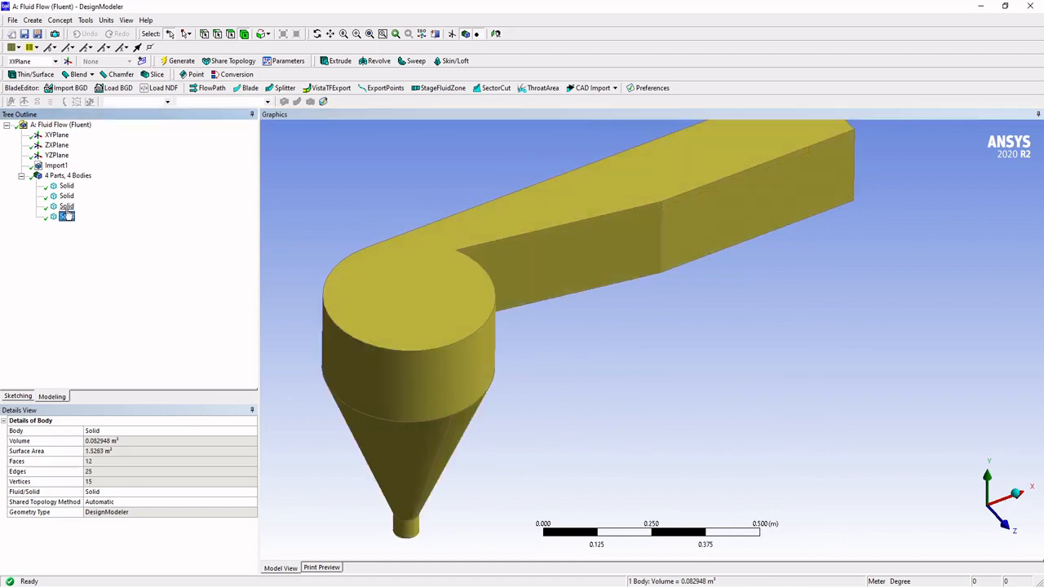
{"action": "left_click", "coordinate": [66, 206], "text": "ctrl"}
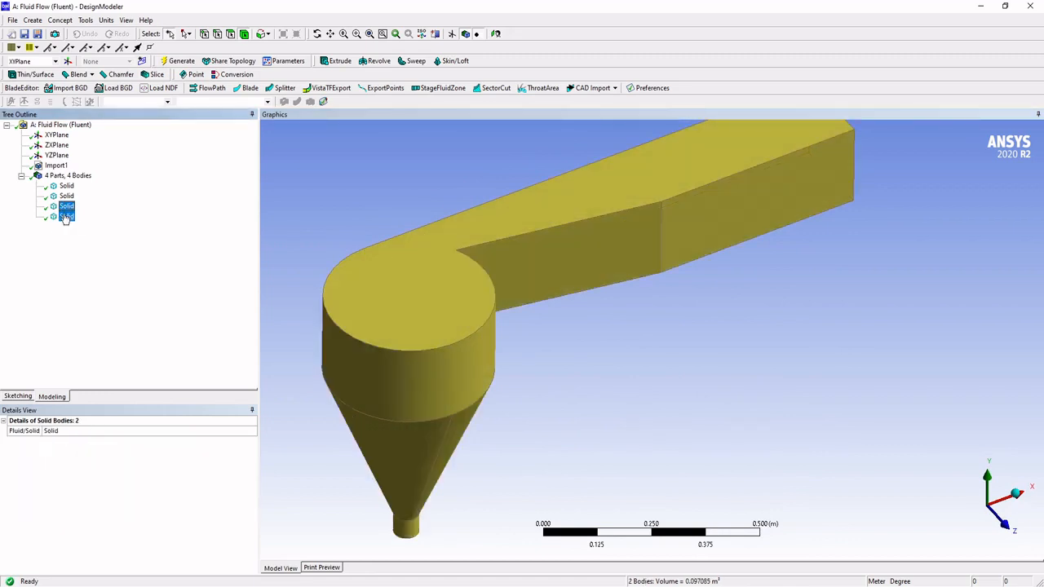
{"action": "left_click", "coordinate": [33, 20]}
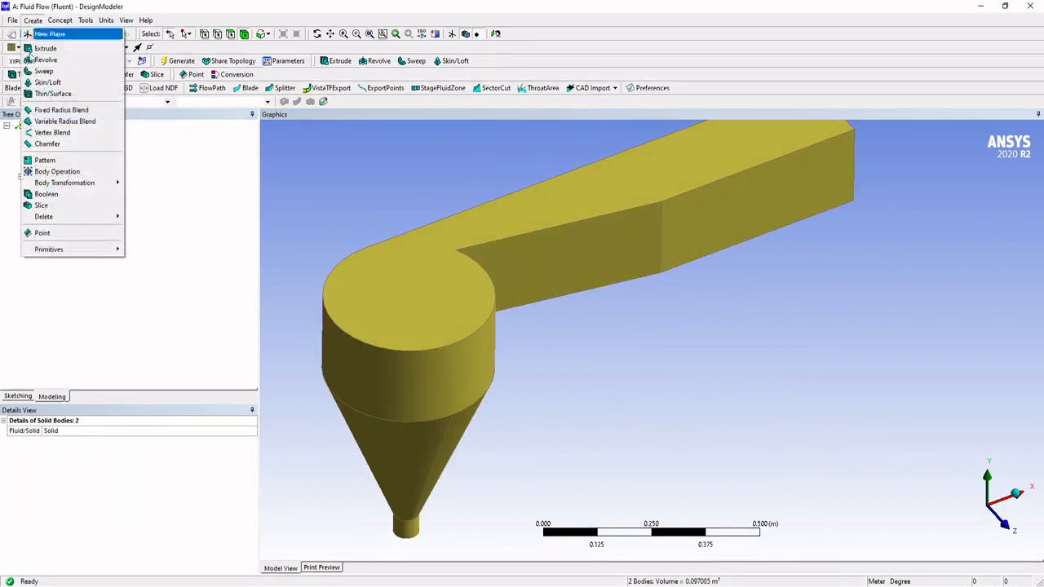
{"action": "left_click", "coordinate": [68, 195]}
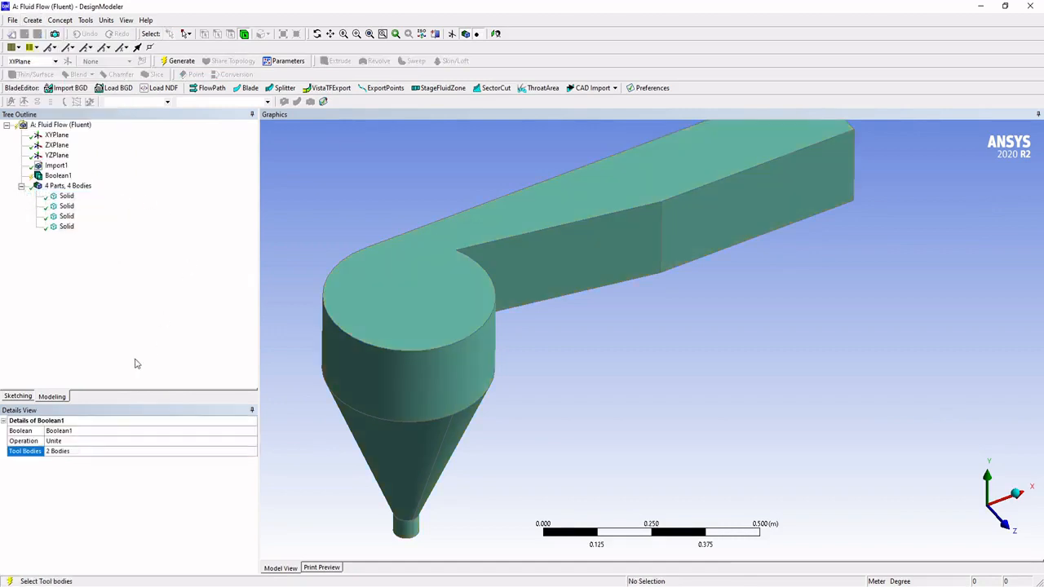
{"action": "left_click", "coordinate": [74, 443]}
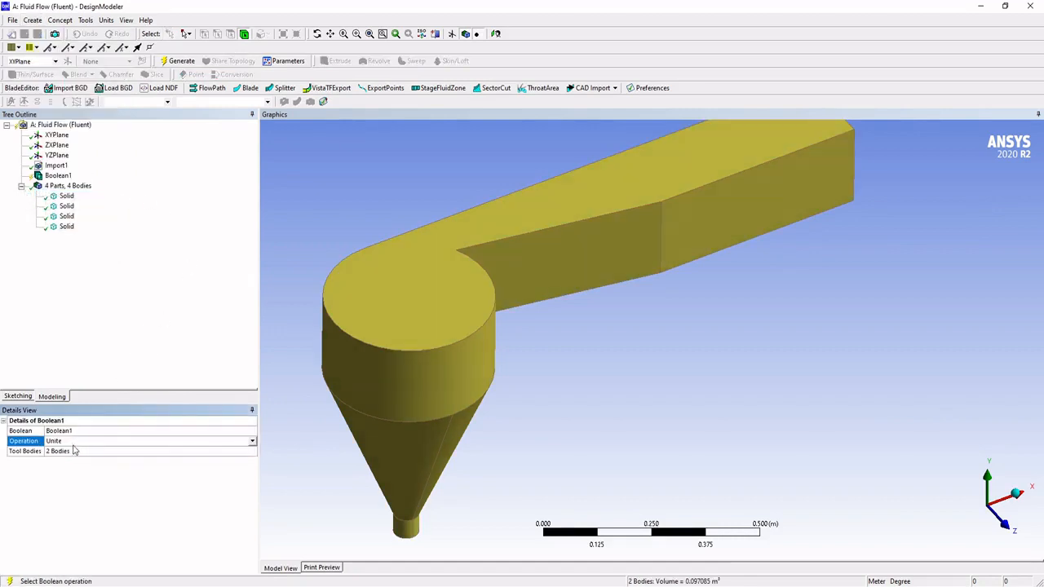
{"action": "left_click", "coordinate": [253, 442]}
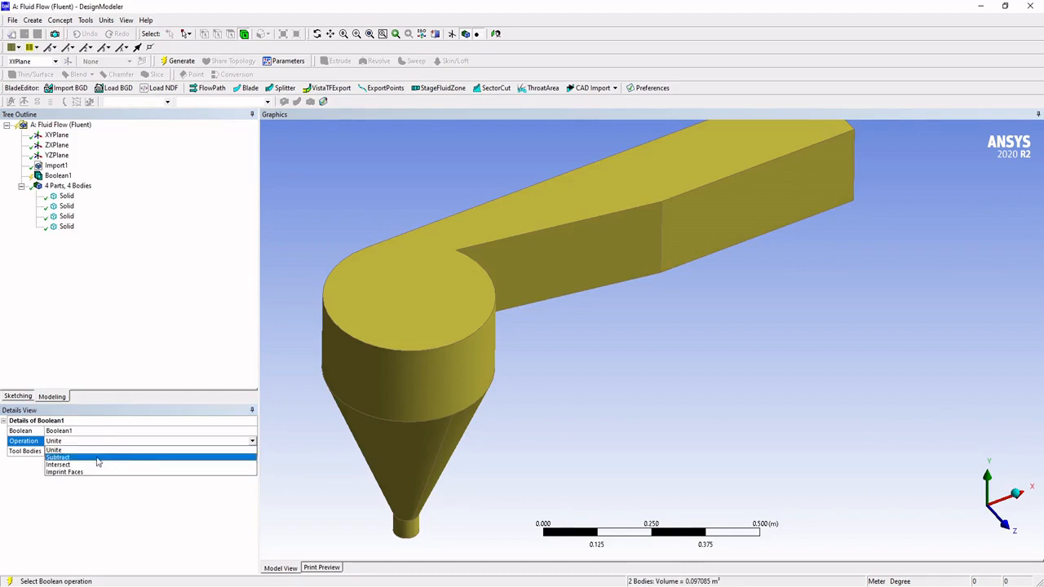
{"action": "left_click", "coordinate": [94, 461]}
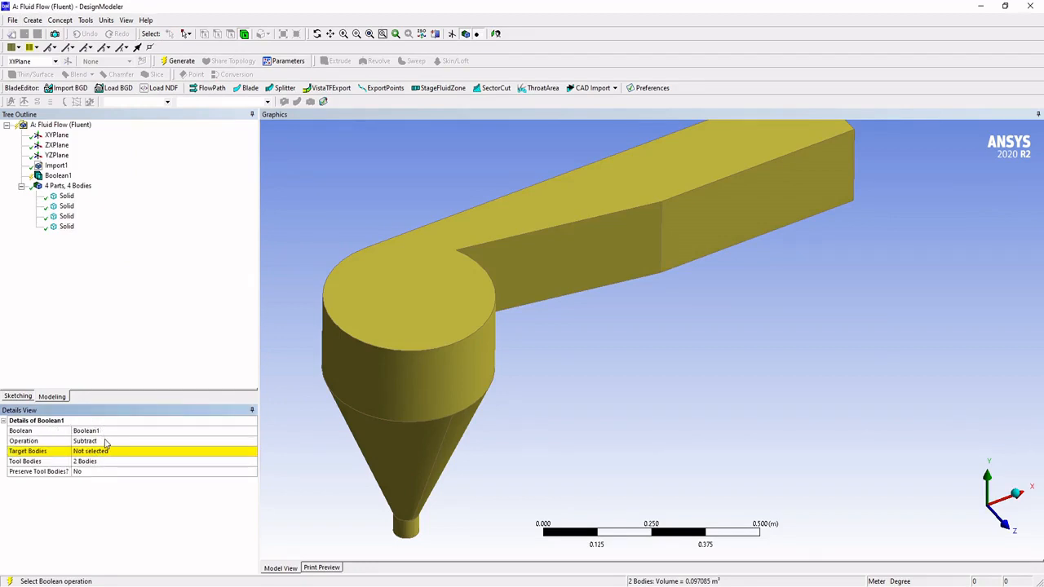
Step: Assign the casing as the target body and one inner cylinder as the tool body, and generate the subtraction
{"action": "left_click", "coordinate": [102, 456]}
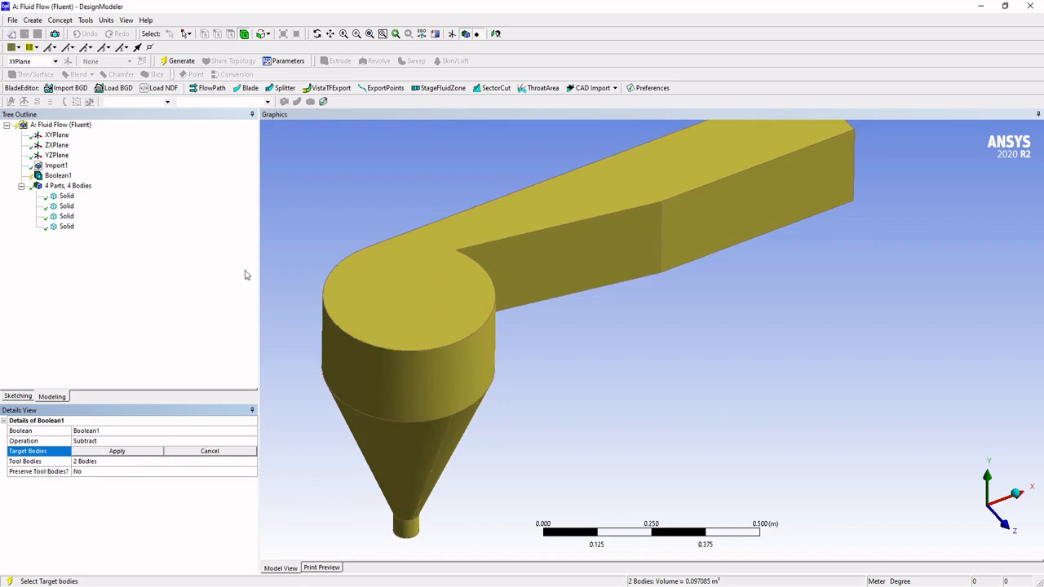
{"action": "left_click", "coordinate": [132, 454]}
{"action": "left_click", "coordinate": [104, 461]}
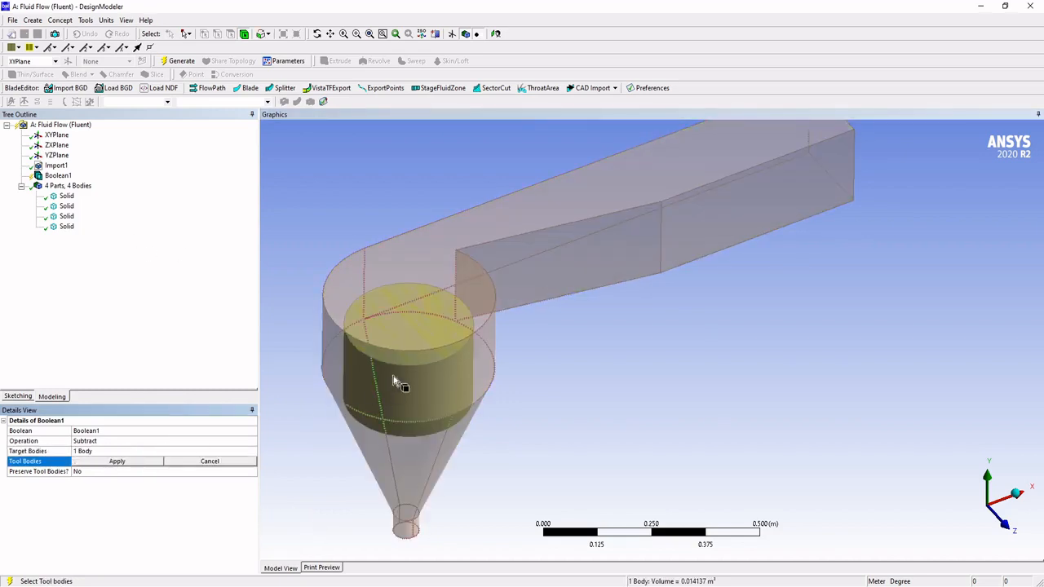
{"action": "left_click", "coordinate": [64, 217]}
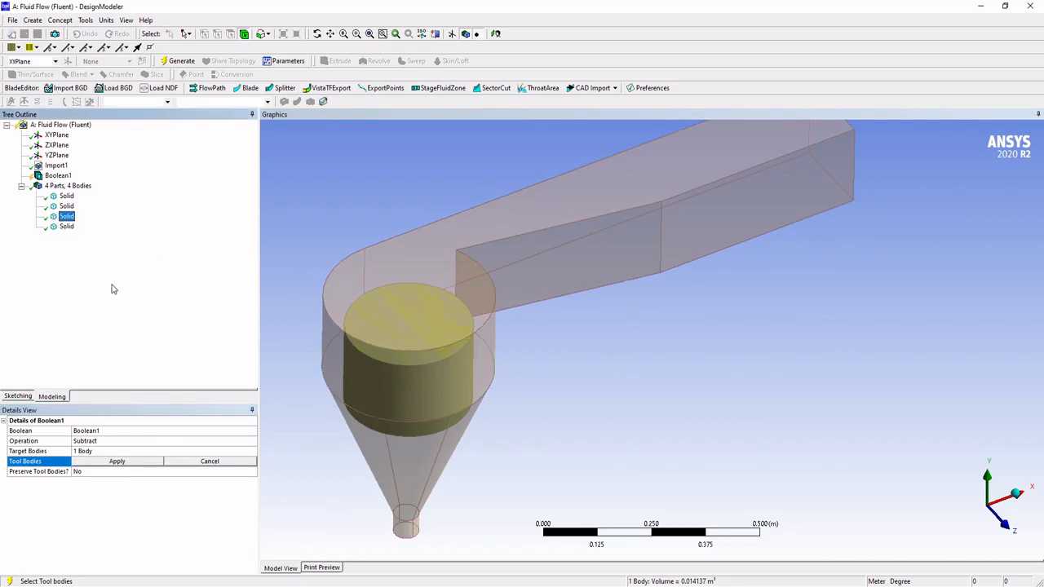
{"action": "left_click", "coordinate": [101, 461]}
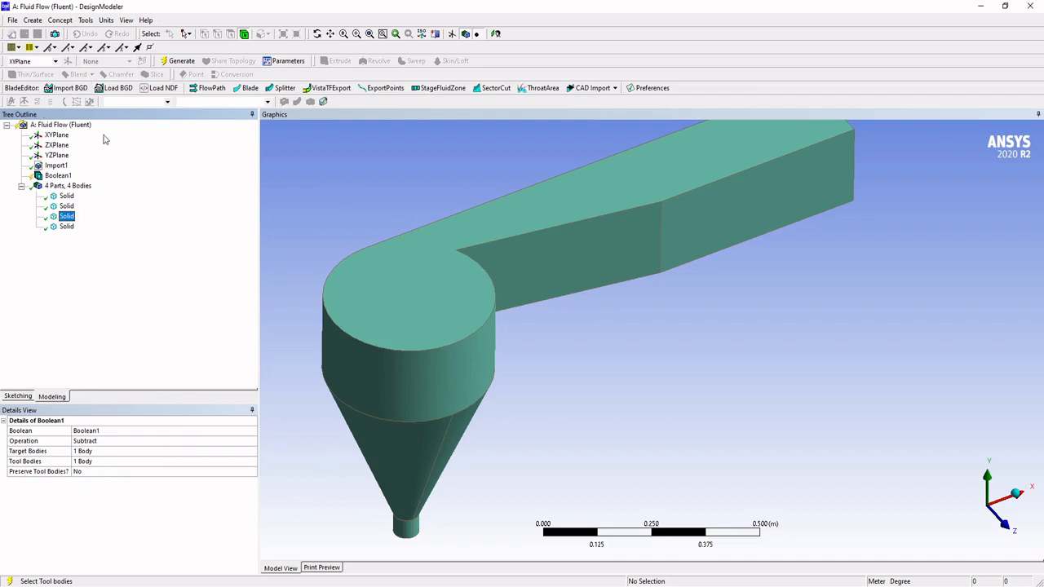
{"action": "left_click", "coordinate": [179, 61]}
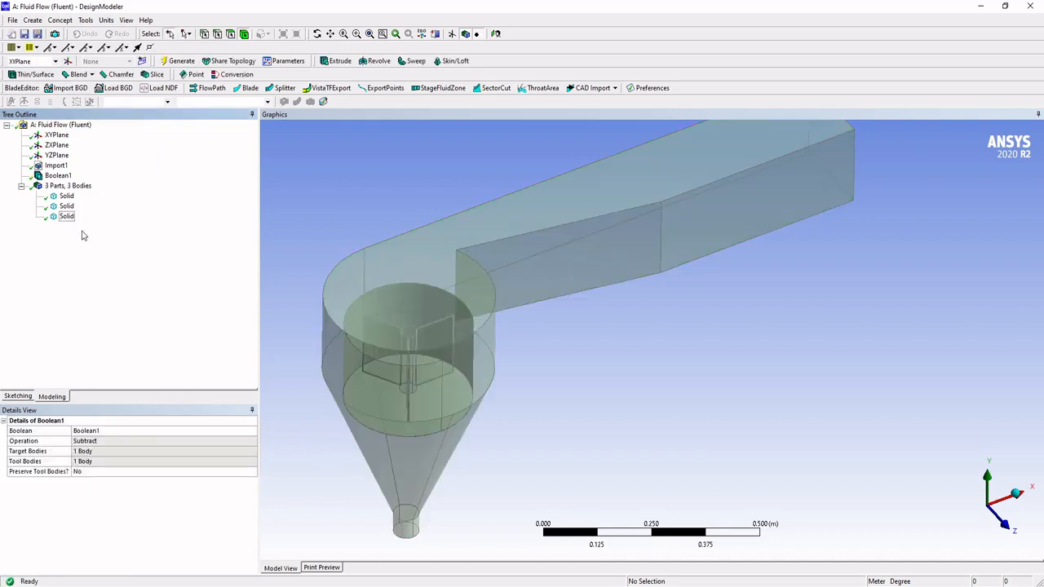
Step: Select the subtracted casing body and open the section plane manager
{"action": "left_click", "coordinate": [373, 310]}
{"action": "mouse_move", "coordinate": [372, 310]}
{"action": "middle_mouse_down"}
{"action": "mouse_move", "coordinate": [375, 291]}
{"action": "mouse_move", "coordinate": [375, 306]}
{"action": "middle_mouse_up"}
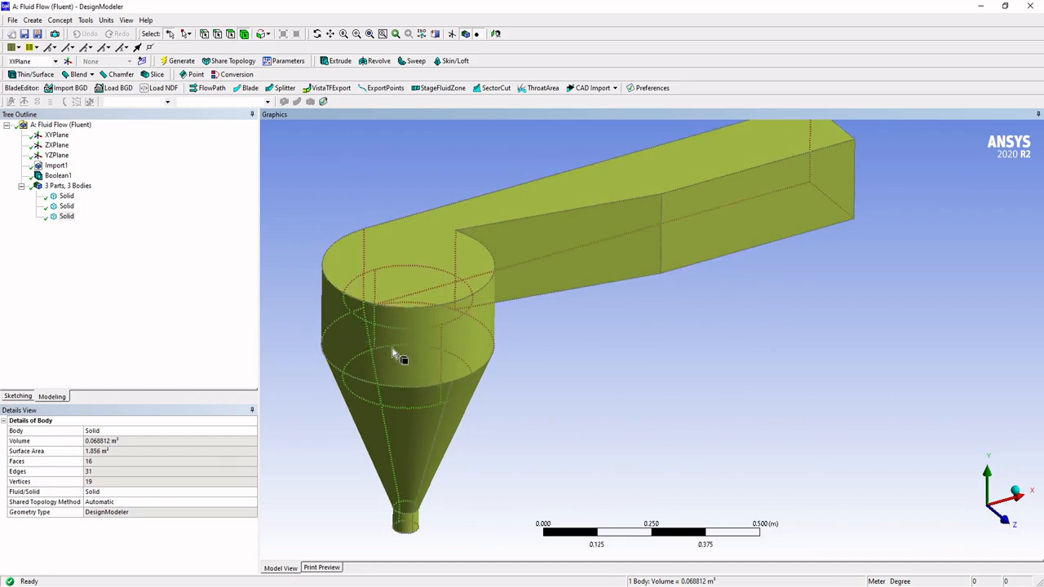
{"action": "left_click", "coordinate": [436, 35]}
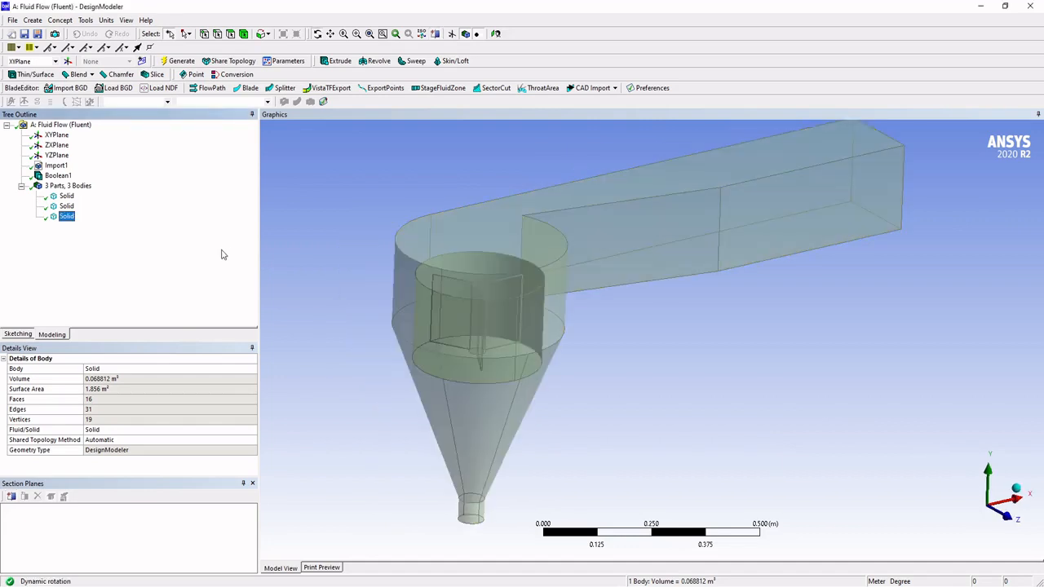
Step: Rename the subtracted casing body as Domain
{"action": "left_click", "coordinate": [292, 218]}
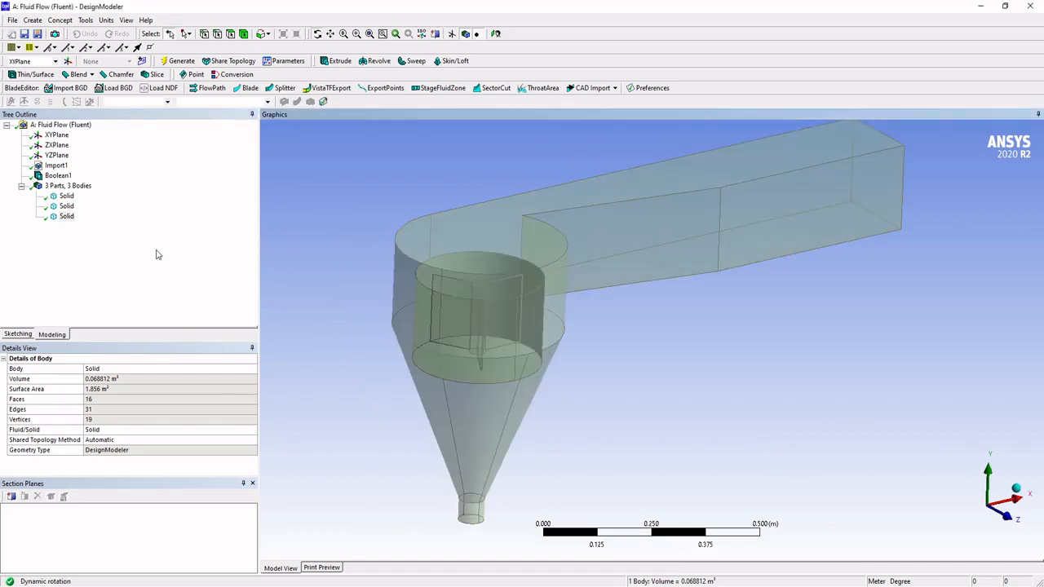
{"action": "right_click", "coordinate": [66, 217]}
{"action": "left_click", "coordinate": [100, 275]}
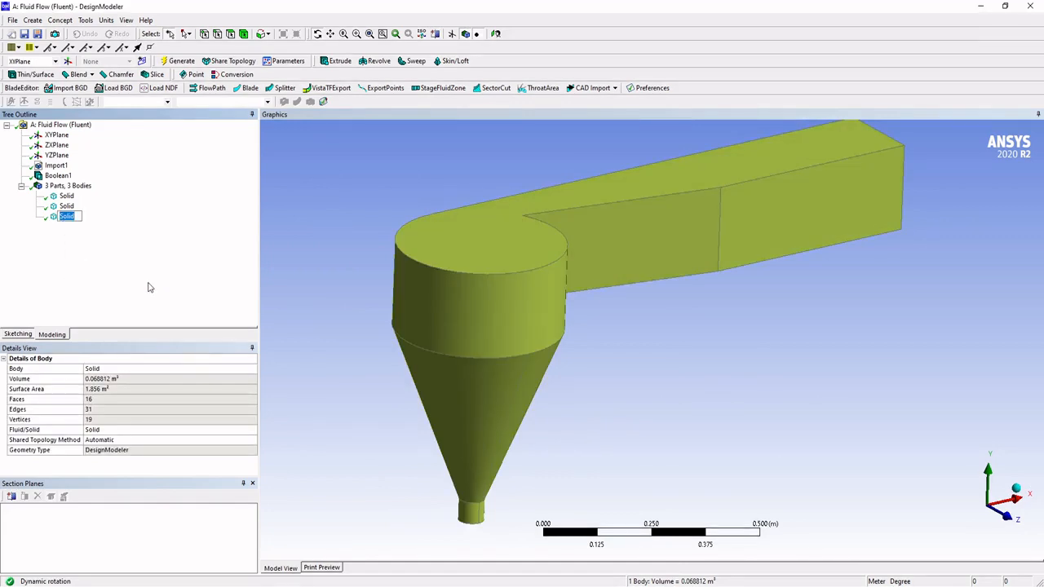
{"action": "type", "text": "Domain"}
{"action": "key", "text": "Return"}
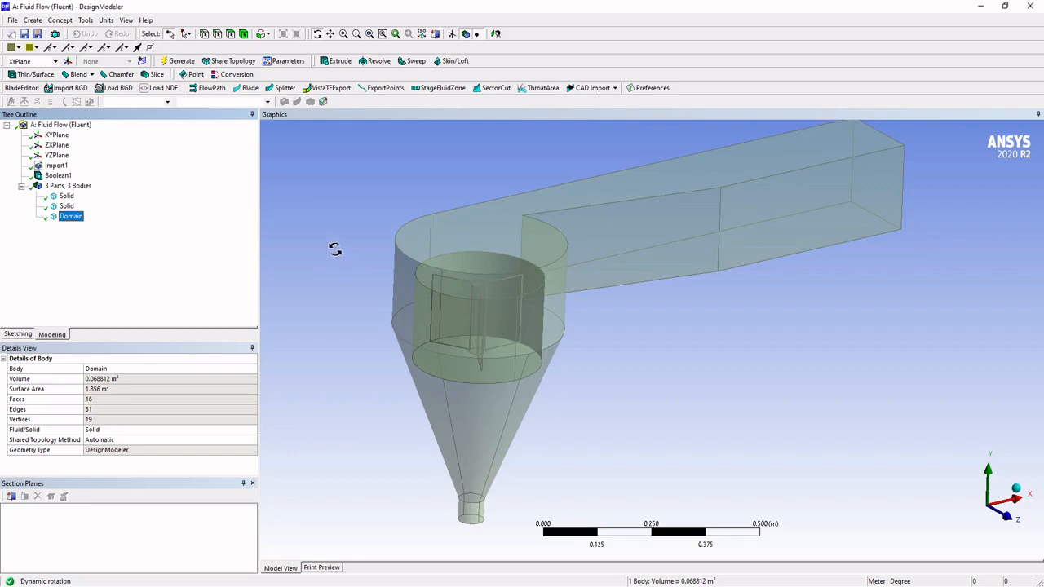
Step: Hide the inner cylinder and runner bodies, leaving only the Domain body displayed and selected
{"action": "scroll", "coordinate": [334, 247], "scroll_direction": "up", "scroll_amount": 2}
{"action": "left_click", "coordinate": [66, 206]}
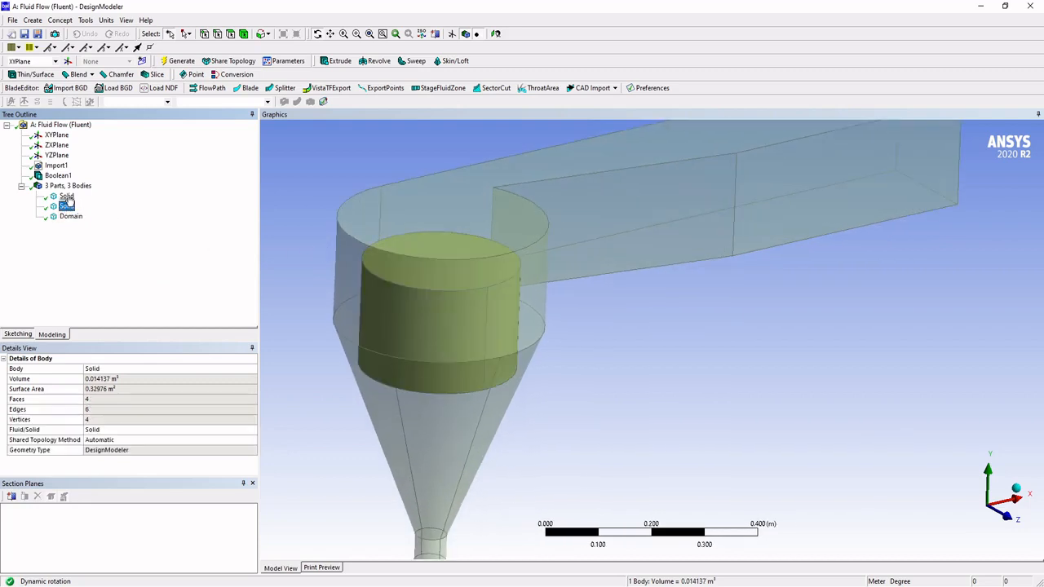
{"action": "left_click", "coordinate": [66, 197], "text": "ctrl"}
{"action": "right_click", "coordinate": [70, 197]}
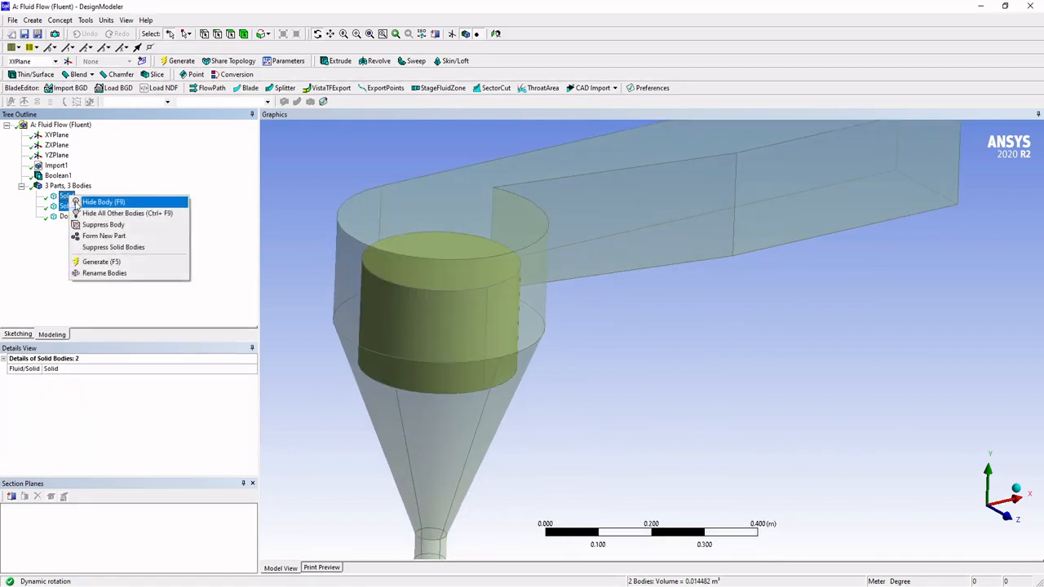
{"action": "left_click", "coordinate": [96, 201]}
{"action": "left_click", "coordinate": [71, 216]}
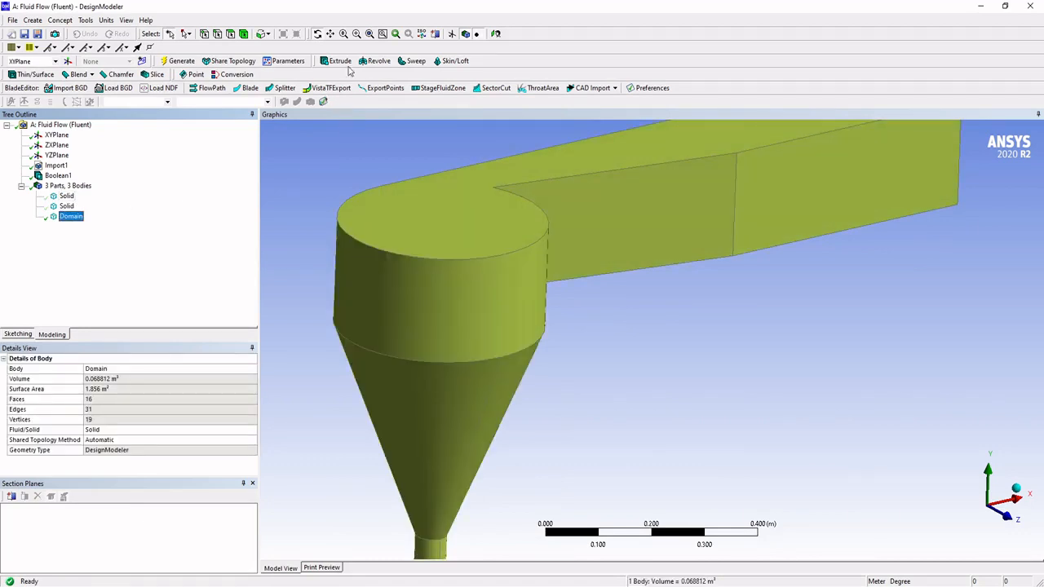
Step: Section the Domain body vertically through its cone axis, examine the cylindrical cavity inside, and switch the section plane off
{"action": "left_click", "coordinate": [436, 34]}
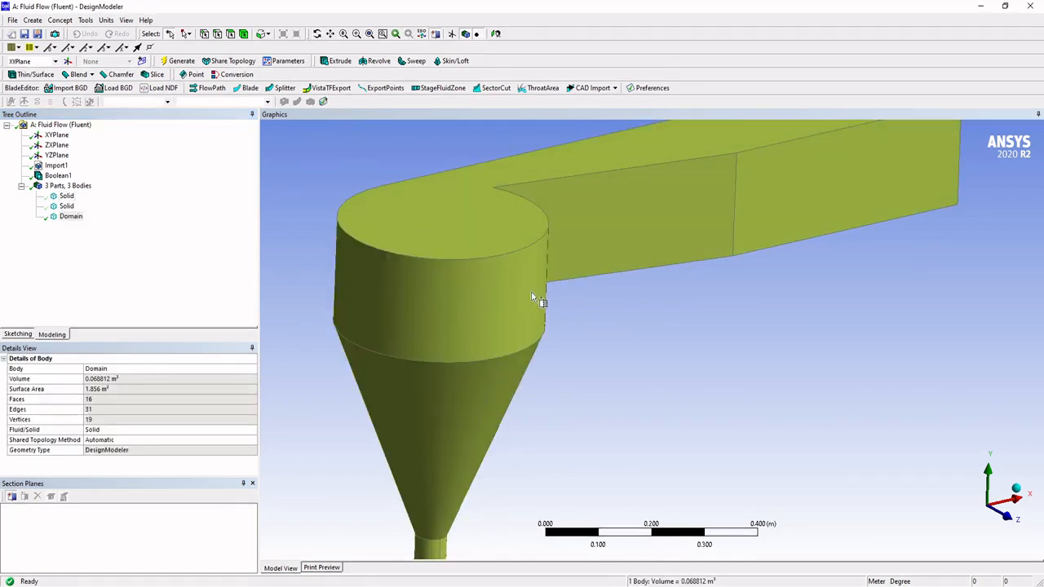
{"action": "middle_click_drag", "start_coordinate": [536, 299], "coordinate": [650, 178]}
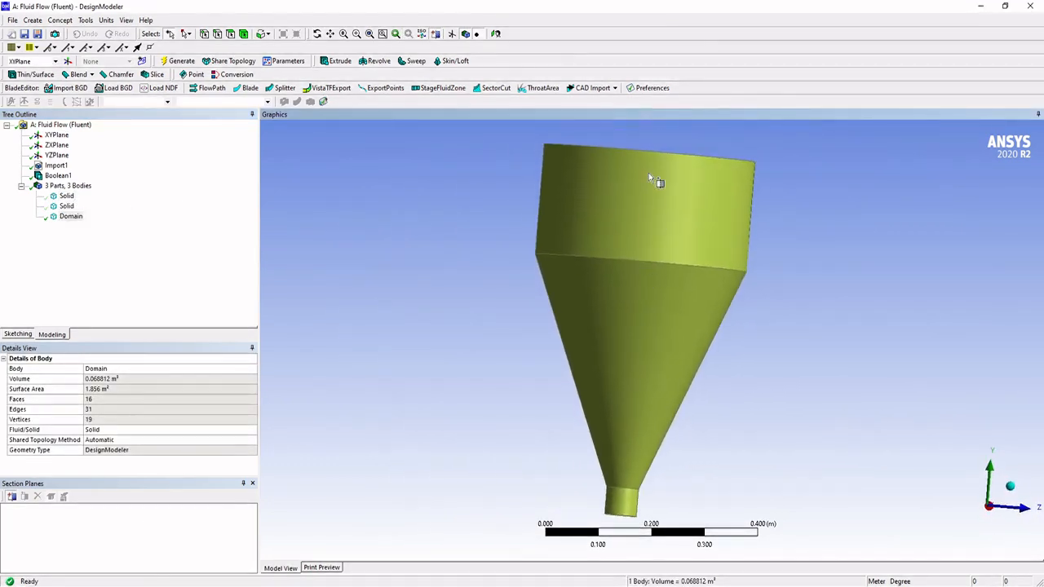
{"action": "left_click_drag", "start_coordinate": [660, 148], "coordinate": [629, 522]}
{"action": "mouse_move", "coordinate": [628, 522]}
{"action": "middle_mouse_down"}
{"action": "mouse_move", "coordinate": [688, 408]}
{"action": "mouse_move", "coordinate": [657, 327]}
{"action": "mouse_move", "coordinate": [573, 319]}
{"action": "mouse_move", "coordinate": [601, 261]}
{"action": "mouse_move", "coordinate": [525, 278]}
{"action": "mouse_move", "coordinate": [539, 299]}
{"action": "mouse_move", "coordinate": [625, 299]}
{"action": "mouse_move", "coordinate": [485, 259]}
{"action": "middle_mouse_up"}
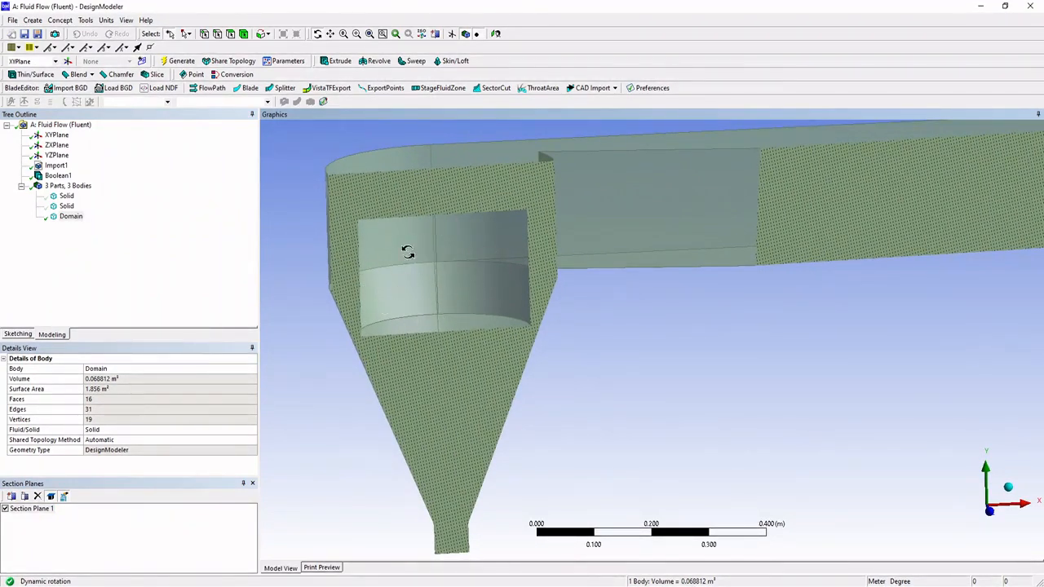
{"action": "middle_click_drag", "start_coordinate": [424, 275], "coordinate": [486, 226]}
{"action": "left_click", "coordinate": [70, 217]}
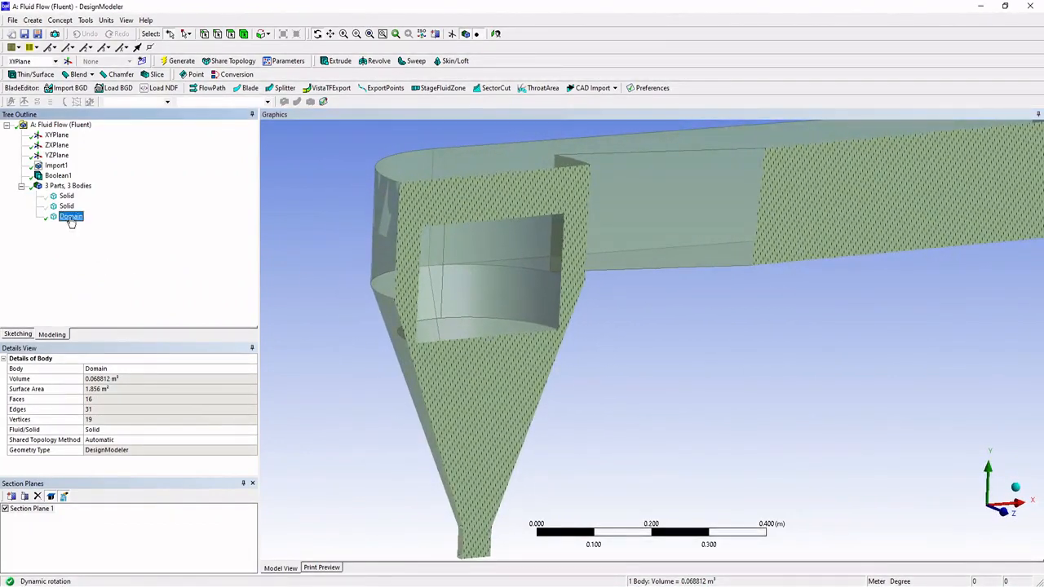
{"action": "left_click", "coordinate": [6, 509]}
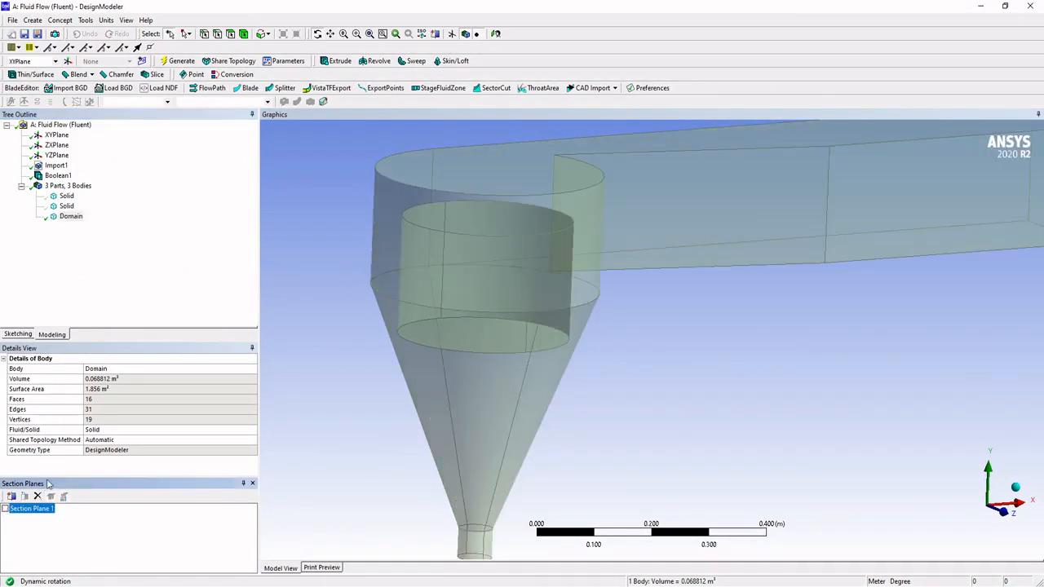
Step: Identify the remaining cylinder body that encloses the runner and rename it as InnerDomain
{"action": "middle_click_drag", "start_coordinate": [568, 287], "coordinate": [552, 304]}
{"action": "left_click", "coordinate": [66, 207]}
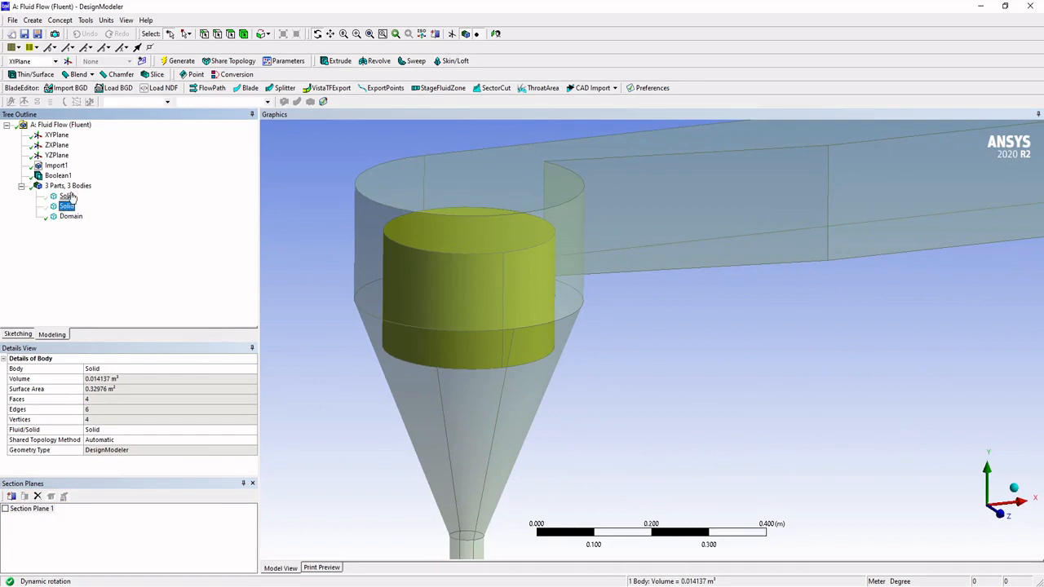
{"action": "left_click", "coordinate": [66, 196]}
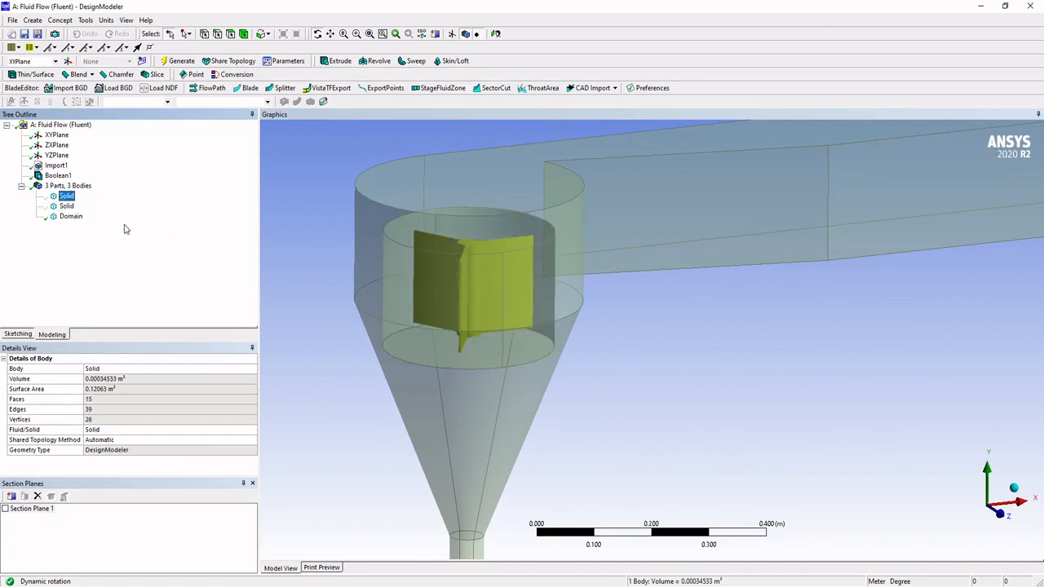
{"action": "left_click", "coordinate": [66, 206]}
{"action": "right_click", "coordinate": [68, 209]}
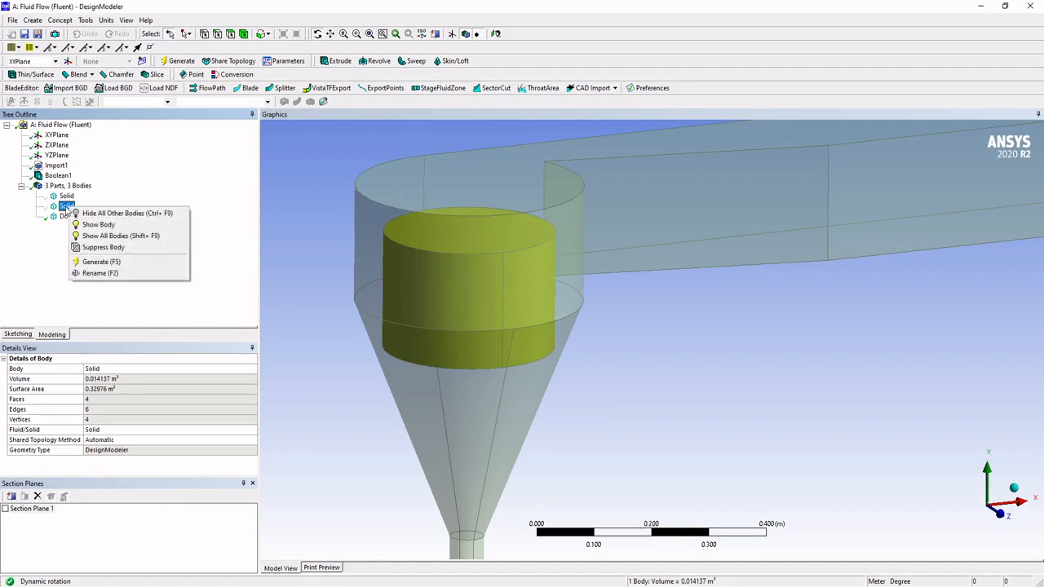
{"action": "left_click", "coordinate": [102, 278]}
{"action": "type", "text": "InnerDomain"}
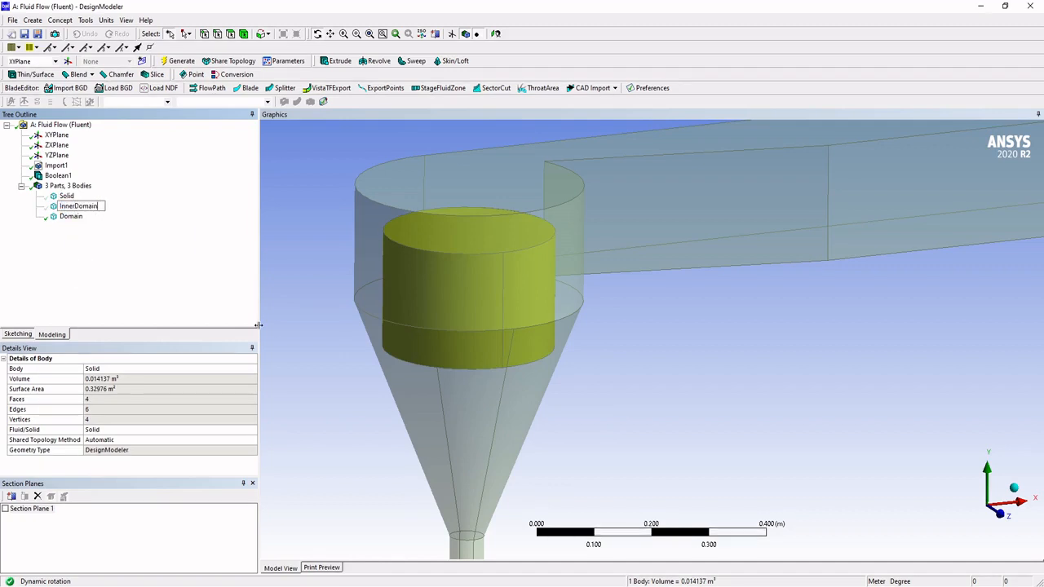
{"action": "key", "text": "Return"}
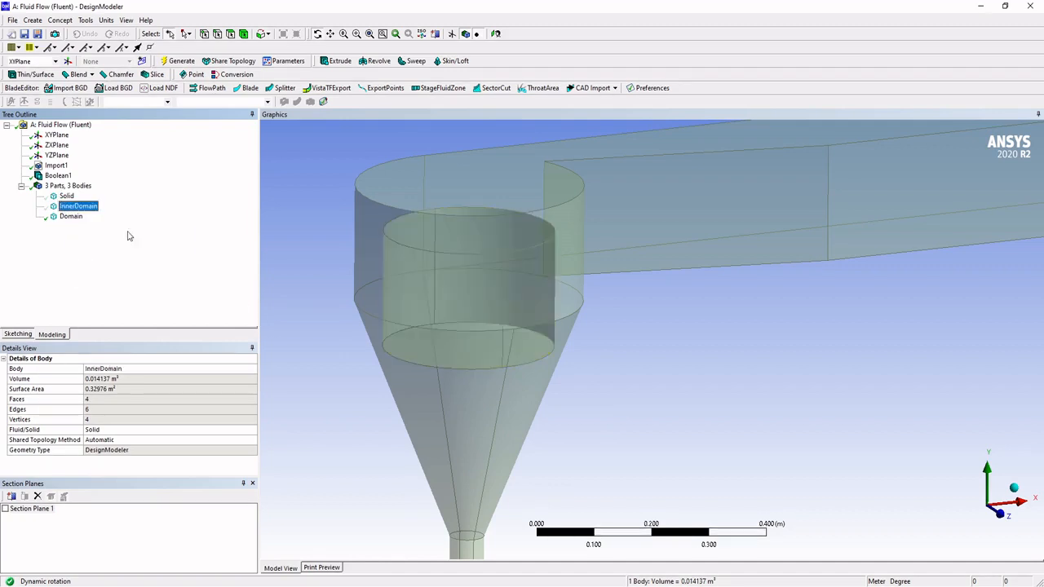
Step: Show the hidden InnerDomain and runner bodies again
{"action": "left_click", "coordinate": [73, 206]}
{"action": "right_click", "coordinate": [72, 208]}
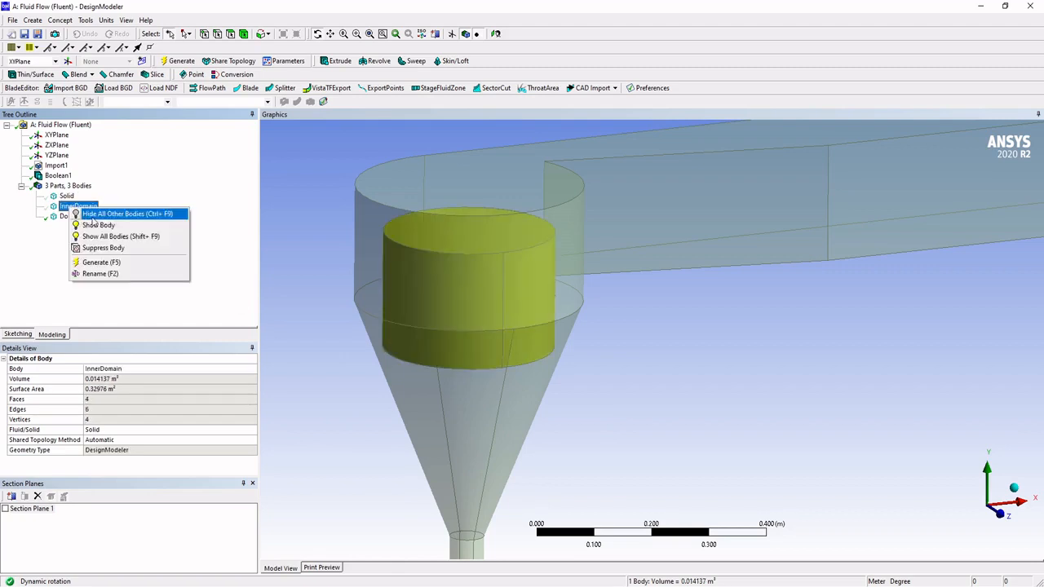
{"action": "left_click", "coordinate": [96, 225]}
{"action": "left_click", "coordinate": [67, 195]}
{"action": "right_click", "coordinate": [75, 201]}
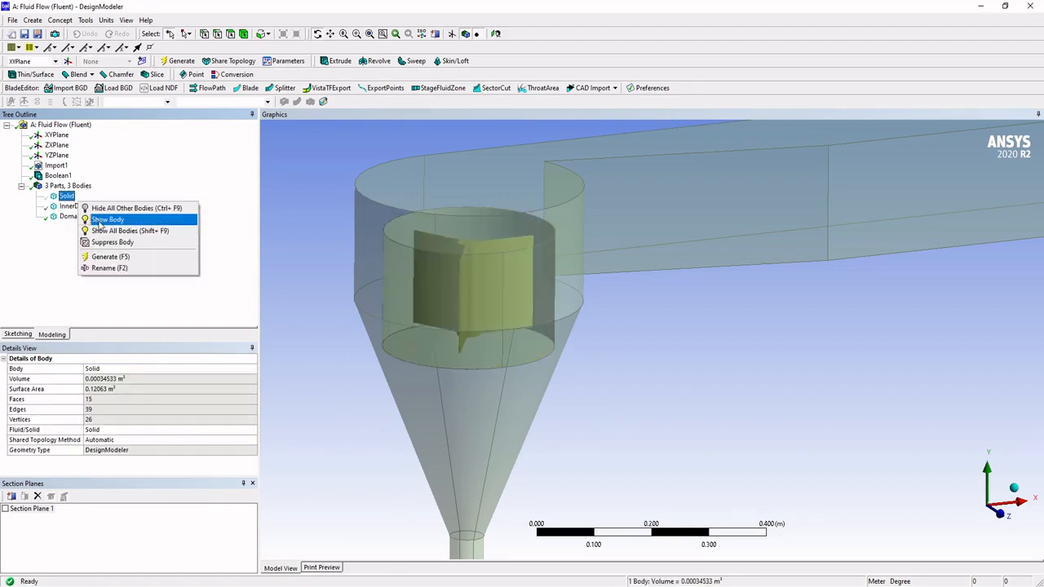
{"action": "left_click", "coordinate": [100, 222]}
Step: Start a second Boolean feature and set its operation to Subtract
{"action": "left_click", "coordinate": [76, 206]}
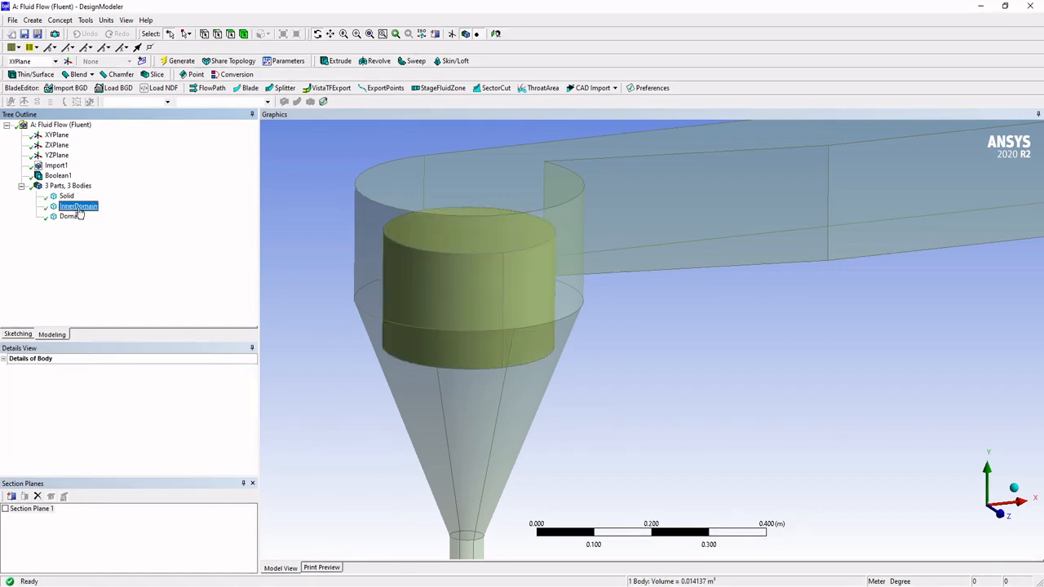
{"action": "left_click", "coordinate": [33, 20]}
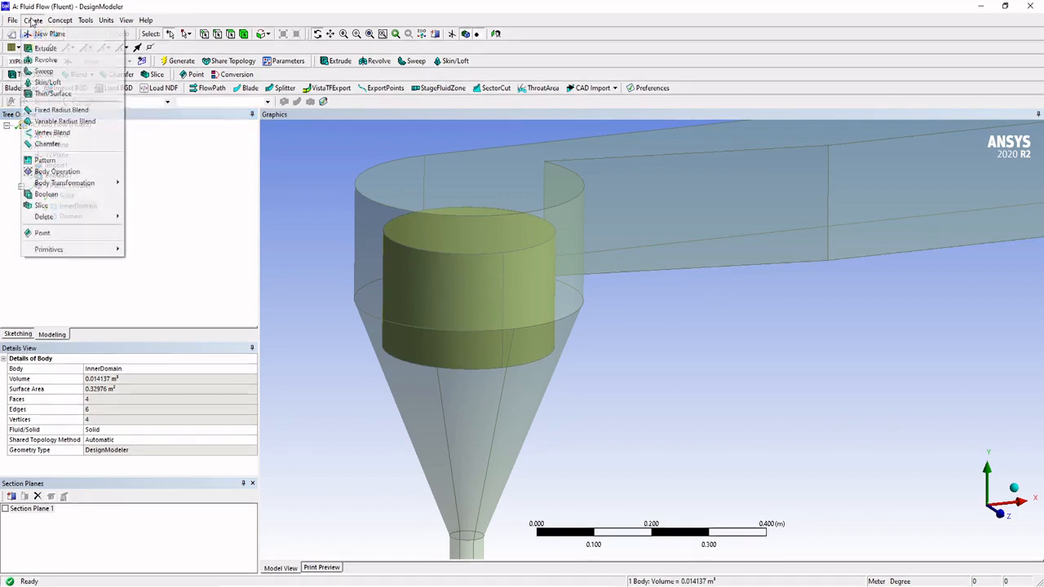
{"action": "left_click", "coordinate": [74, 194]}
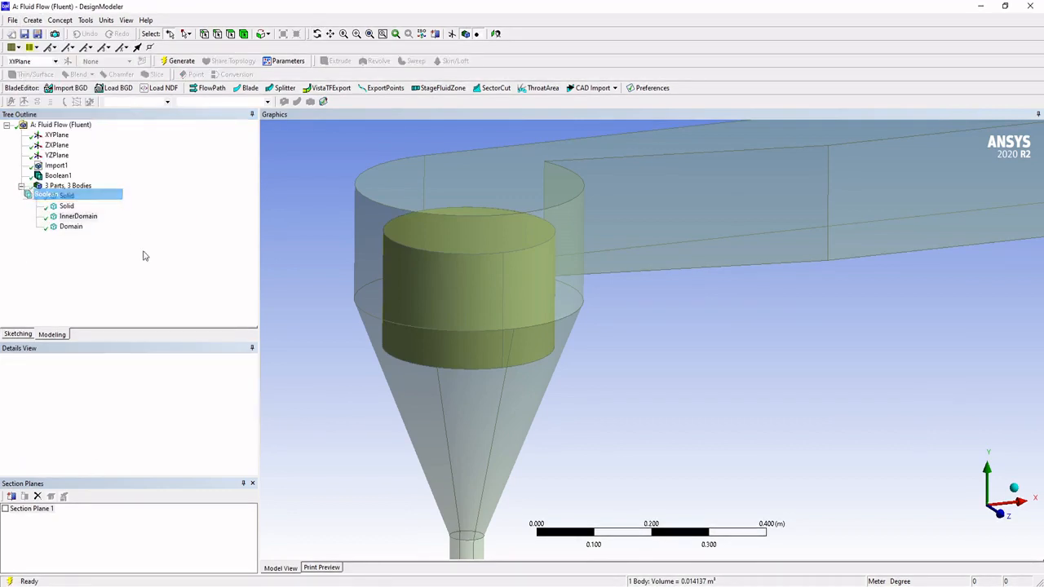
{"action": "left_click", "coordinate": [108, 380]}
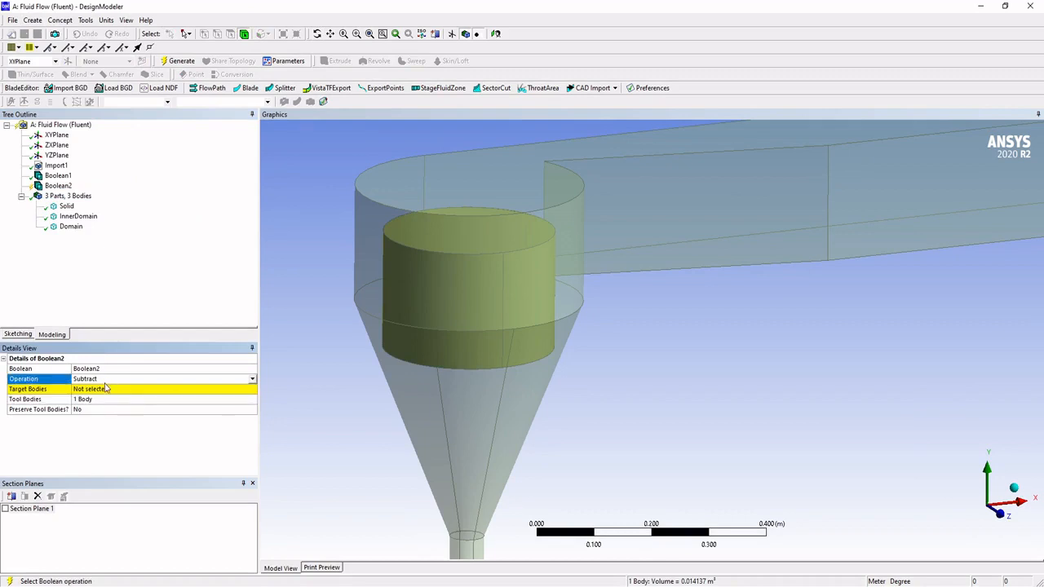
{"action": "left_click", "coordinate": [107, 389]}
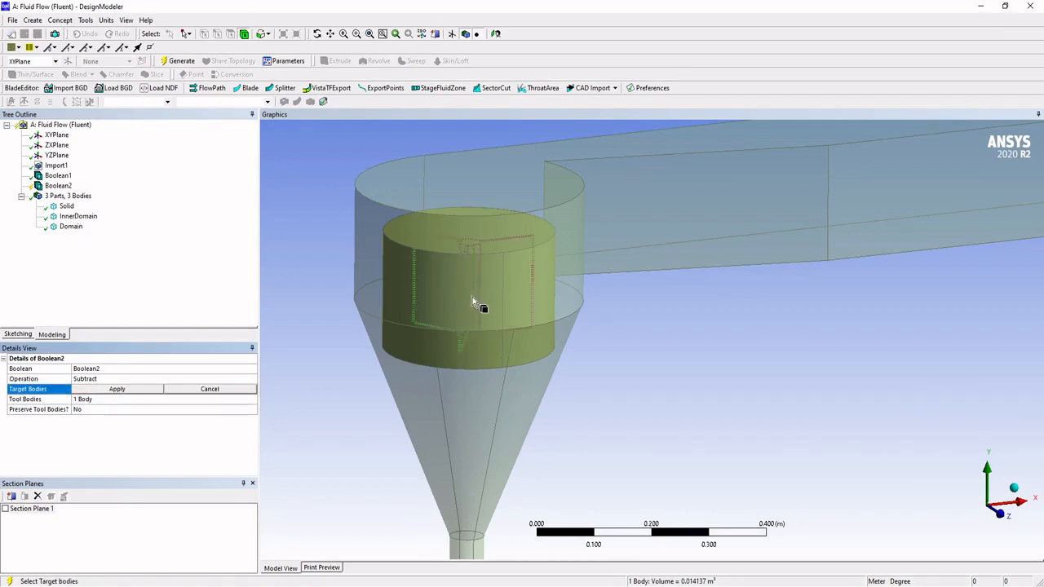
Step: Hide the Domain body so that only the InnerDomain cylinder and the runner are displayed
{"action": "left_click", "coordinate": [417, 337]}
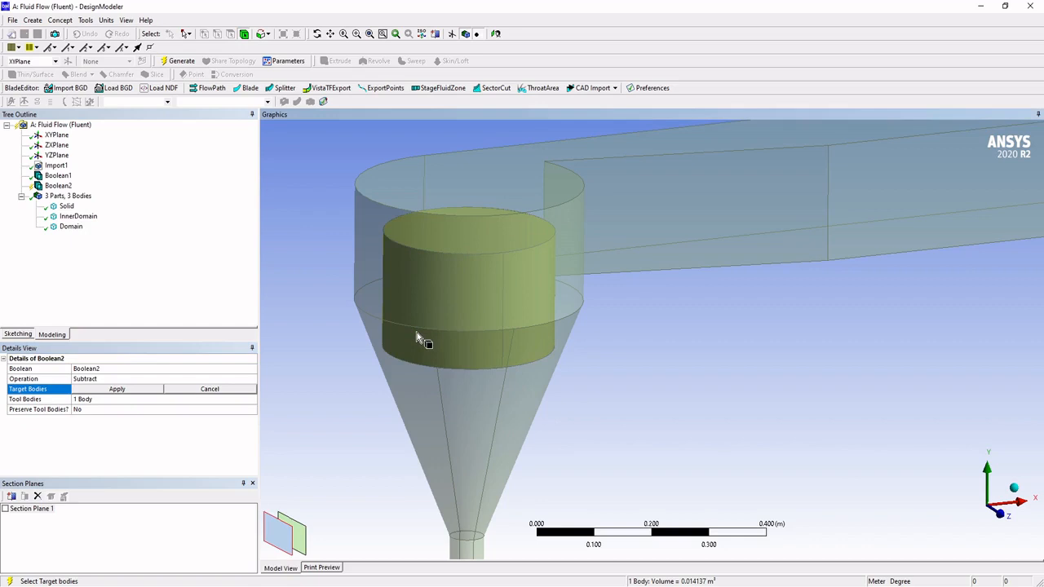
{"action": "left_click", "coordinate": [80, 216]}
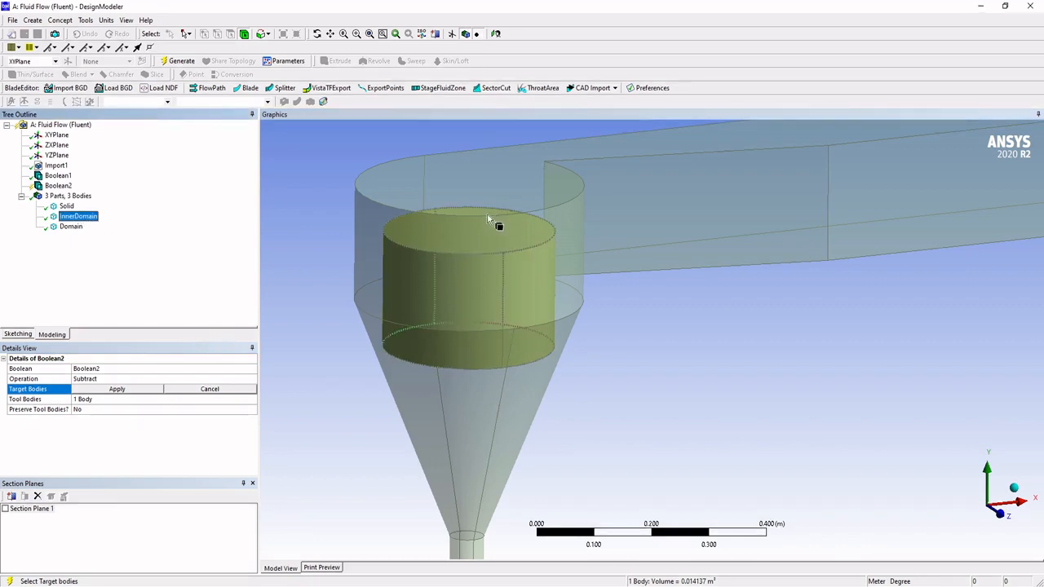
{"action": "right_click", "coordinate": [65, 226]}
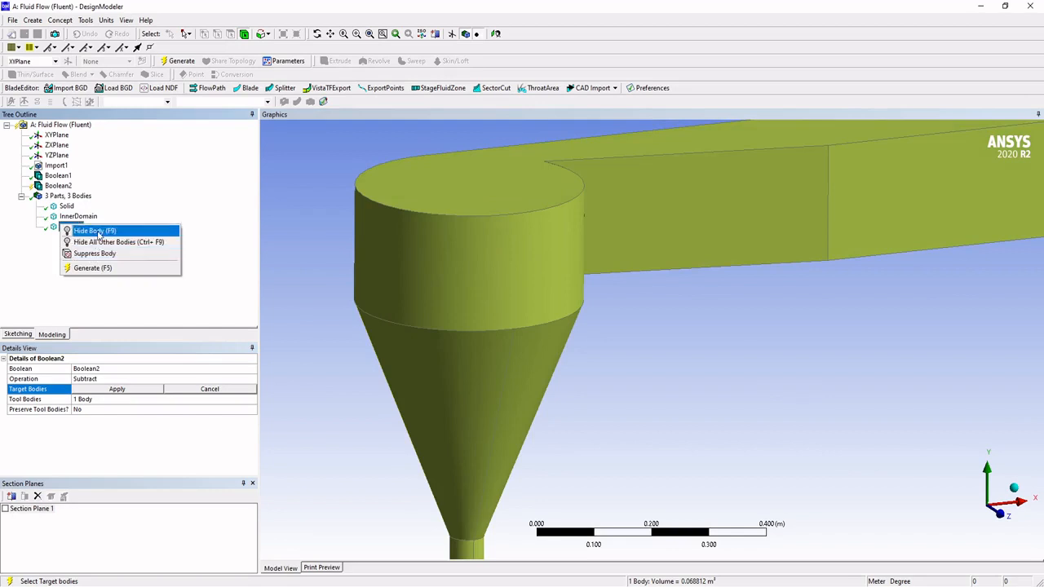
{"action": "left_click", "coordinate": [94, 231]}
{"action": "scroll", "coordinate": [485, 288], "scroll_direction": "up", "scroll_amount": 2}
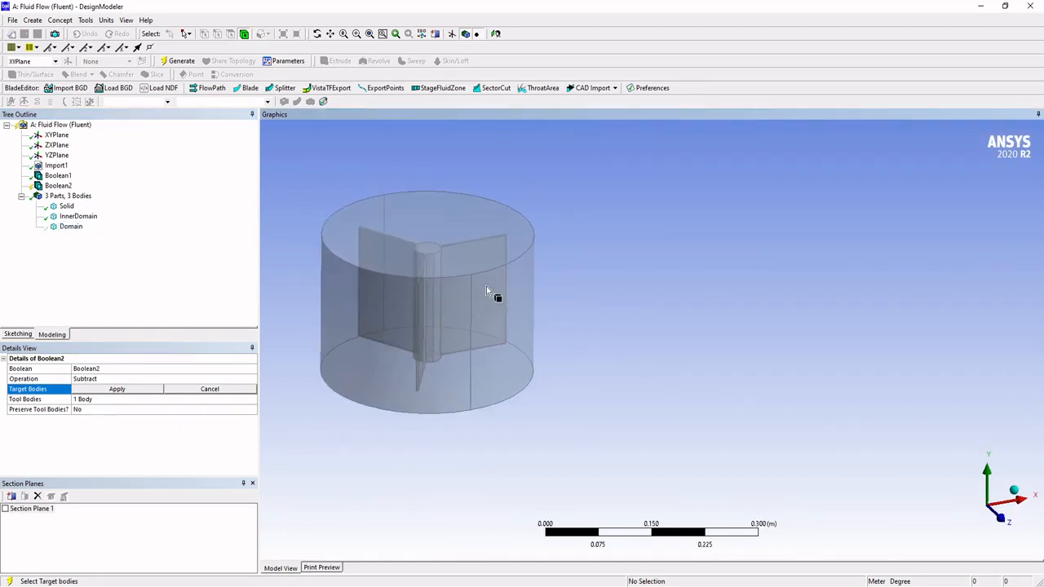
Step: Subtract the runner body from the InnerDomain cylinder without preserving the tool body, and generate the Boolean
{"action": "left_click", "coordinate": [106, 379]}
{"action": "left_click", "coordinate": [106, 390]}
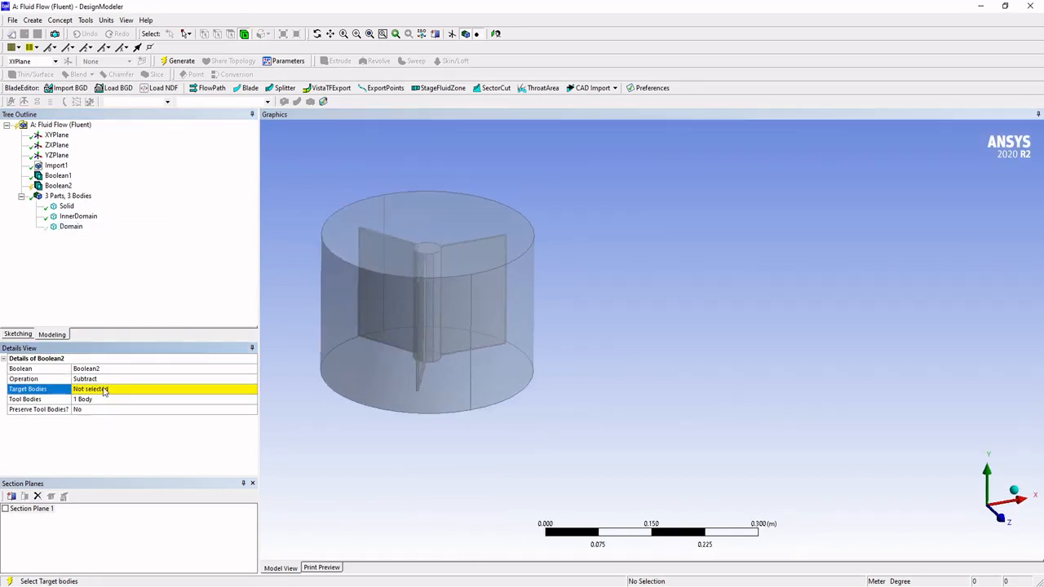
{"action": "left_click", "coordinate": [105, 390]}
{"action": "left_click", "coordinate": [351, 382]}
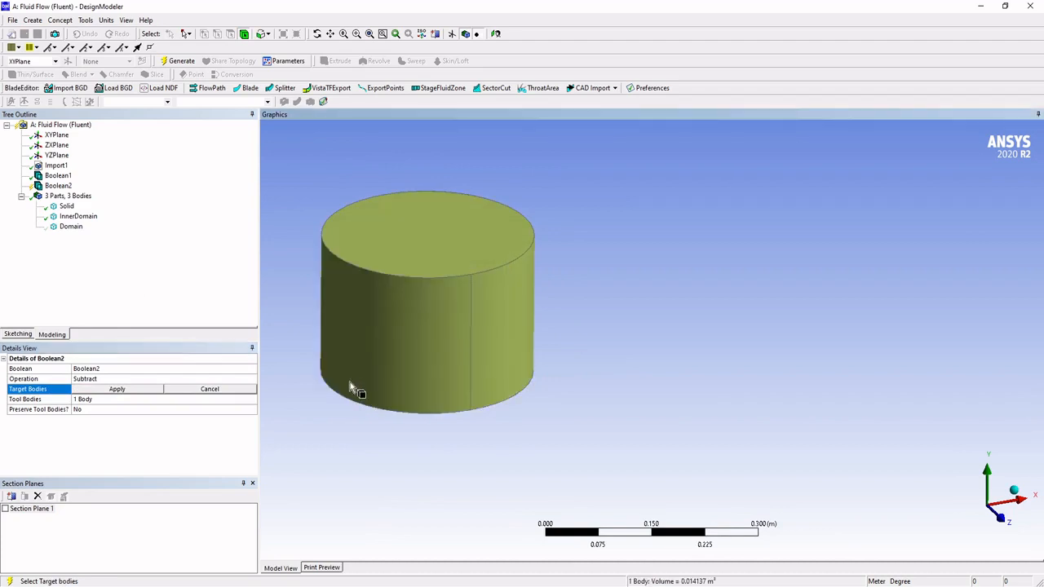
{"action": "left_click", "coordinate": [117, 389]}
{"action": "left_click", "coordinate": [114, 399]}
{"action": "left_click", "coordinate": [467, 266]}
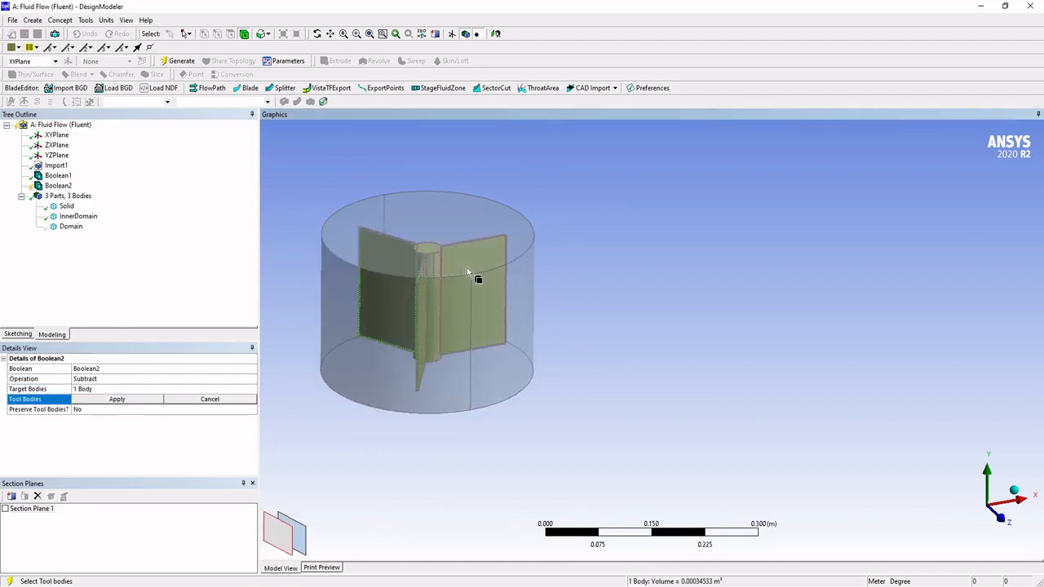
{"action": "left_click", "coordinate": [119, 399]}
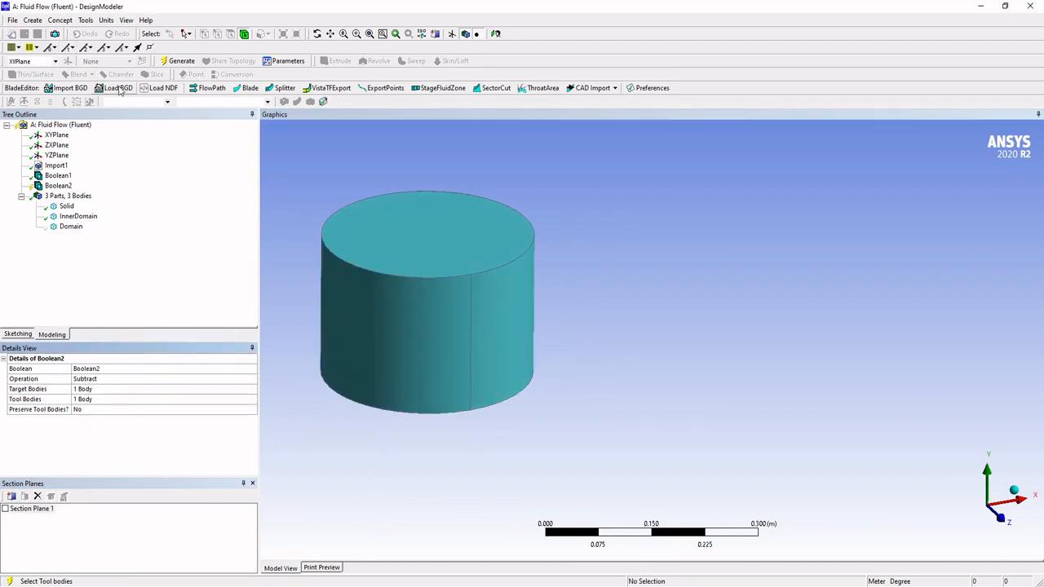
{"action": "left_click", "coordinate": [178, 61]}
Step: Section the InnerDomain body vertically through its axis and examine the cavity left by the runner
{"action": "middle_click_drag", "start_coordinate": [449, 302], "coordinate": [514, 318]}
{"action": "left_click", "coordinate": [69, 197]}
{"action": "left_click", "coordinate": [76, 207]}
{"action": "middle_click_drag", "start_coordinate": [356, 292], "coordinate": [324, 274]}
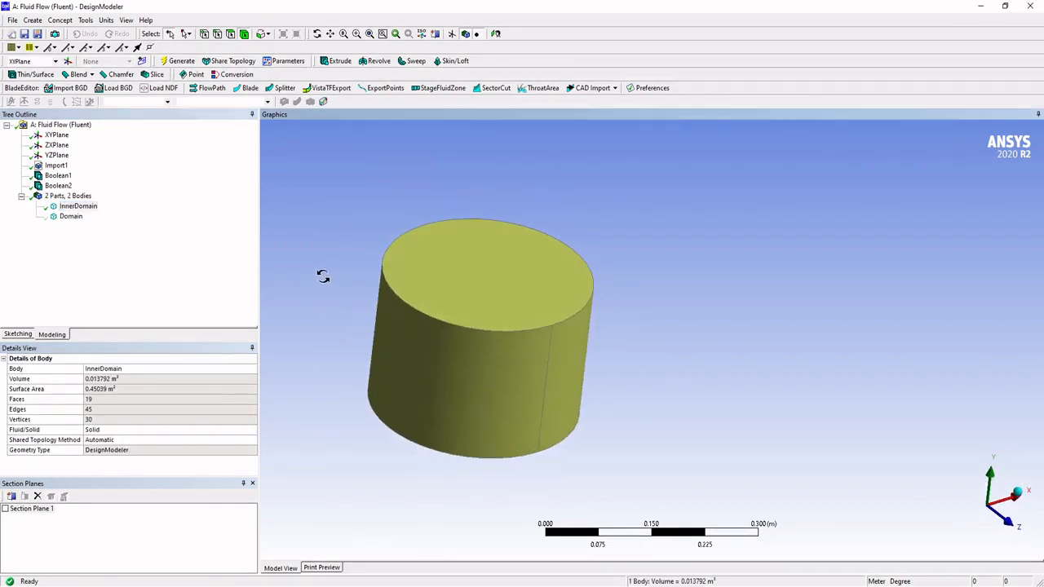
{"action": "left_click", "coordinate": [4, 509]}
{"action": "middle_click_drag", "start_coordinate": [538, 363], "coordinate": [447, 247]}
{"action": "scroll", "coordinate": [447, 246], "scroll_direction": "up", "scroll_amount": 4}
{"action": "middle_click_drag", "start_coordinate": [449, 177], "coordinate": [605, 250], "text": "ctrl"}
{"action": "middle_click_drag", "start_coordinate": [478, 270], "coordinate": [548, 292]}
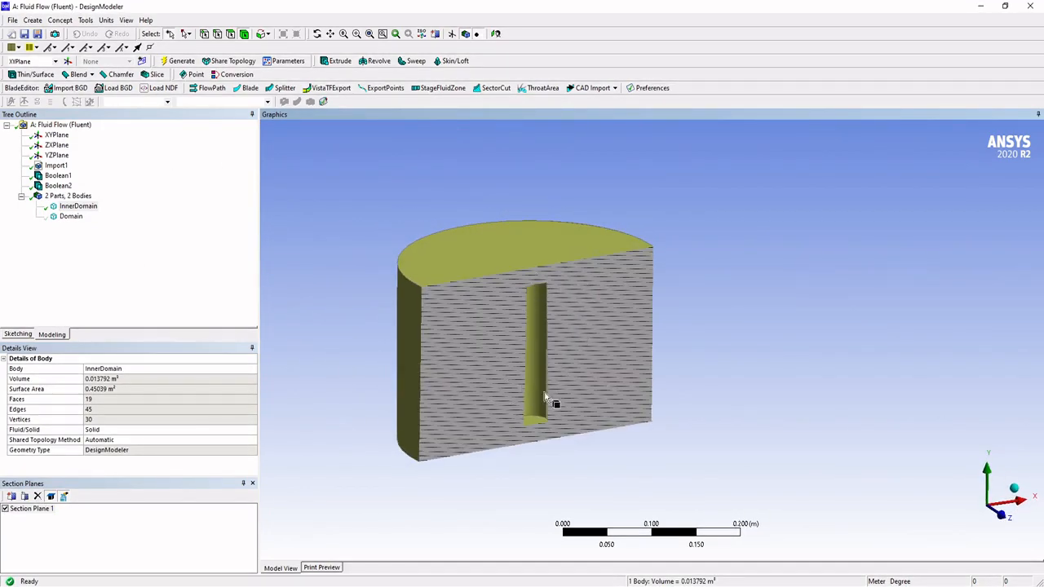
{"action": "left_click", "coordinate": [102, 267]}
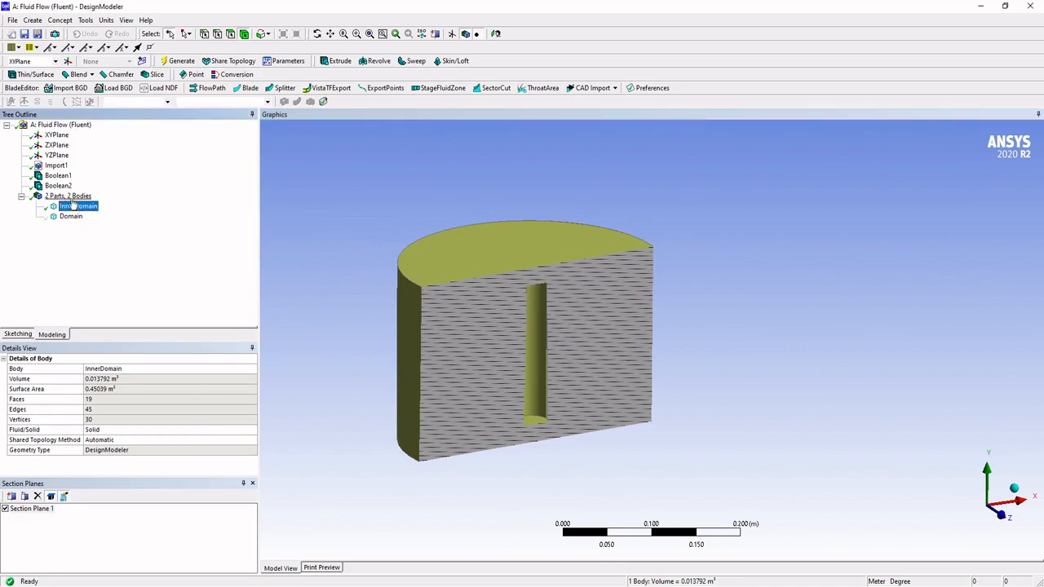
{"action": "middle_click_drag", "start_coordinate": [488, 230], "coordinate": [466, 223]}
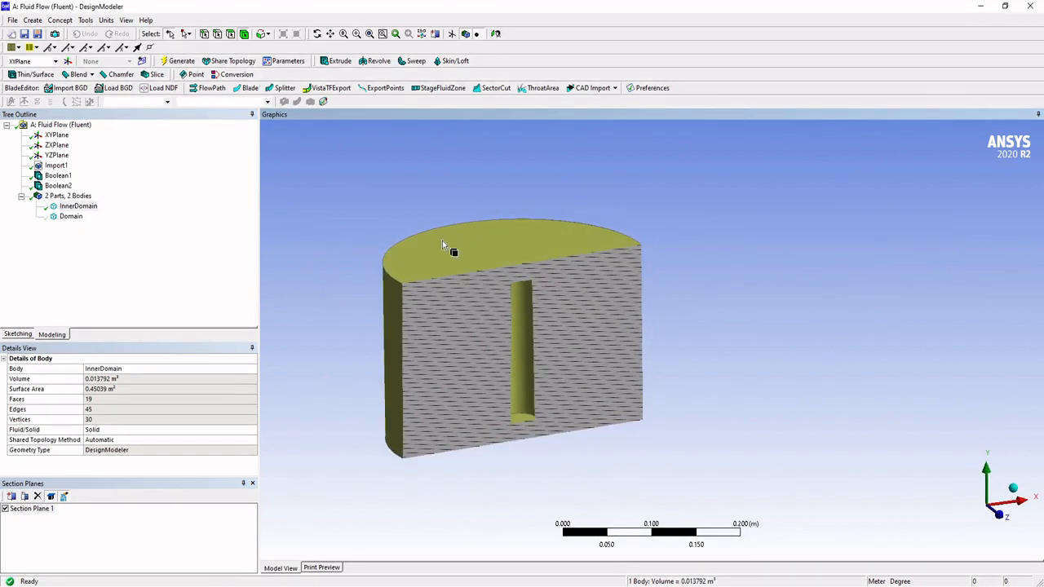
{"action": "left_click", "coordinate": [130, 283]}
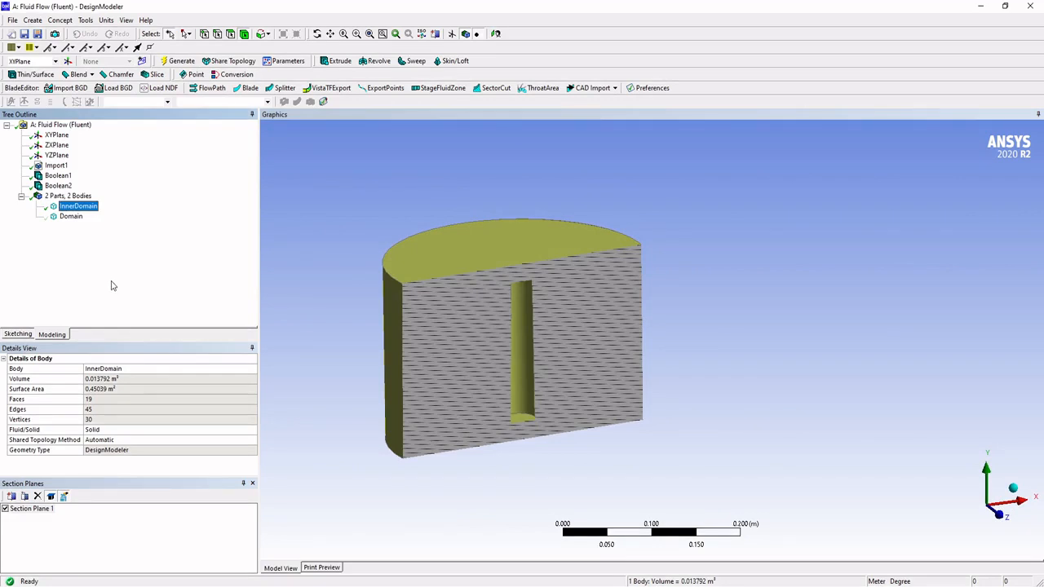
{"action": "left_click", "coordinate": [324, 297]}
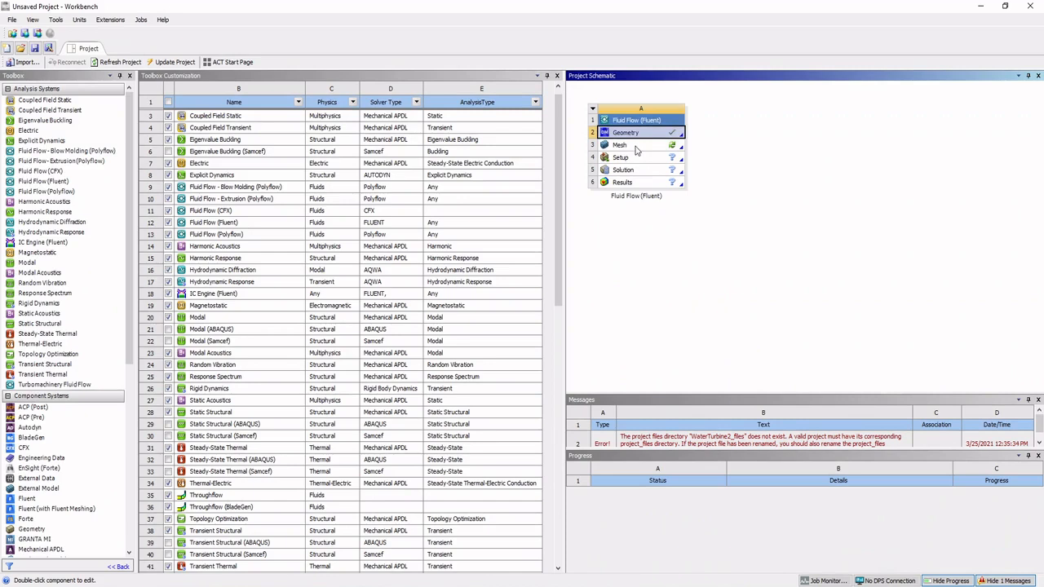
Step: Switch to Workbench and open the Mesh cell of the Fluid Flow (Fluent) system in Meshing
{"action": "right_click", "coordinate": [635, 146]}
{"action": "left_click", "coordinate": [604, 275]}
{"action": "left_click", "coordinate": [620, 146]}
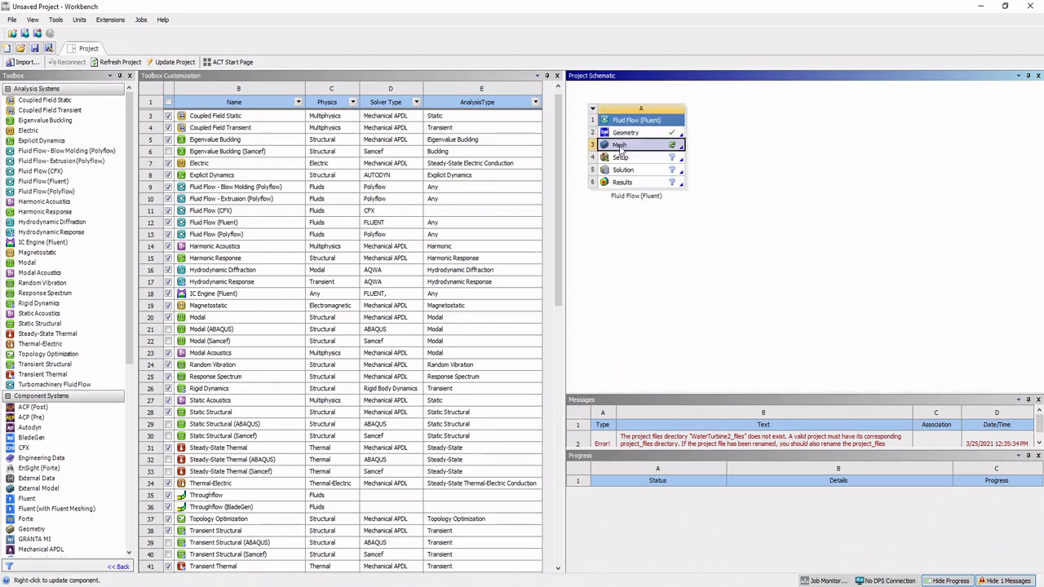
{"action": "double_click", "coordinate": [620, 147]}
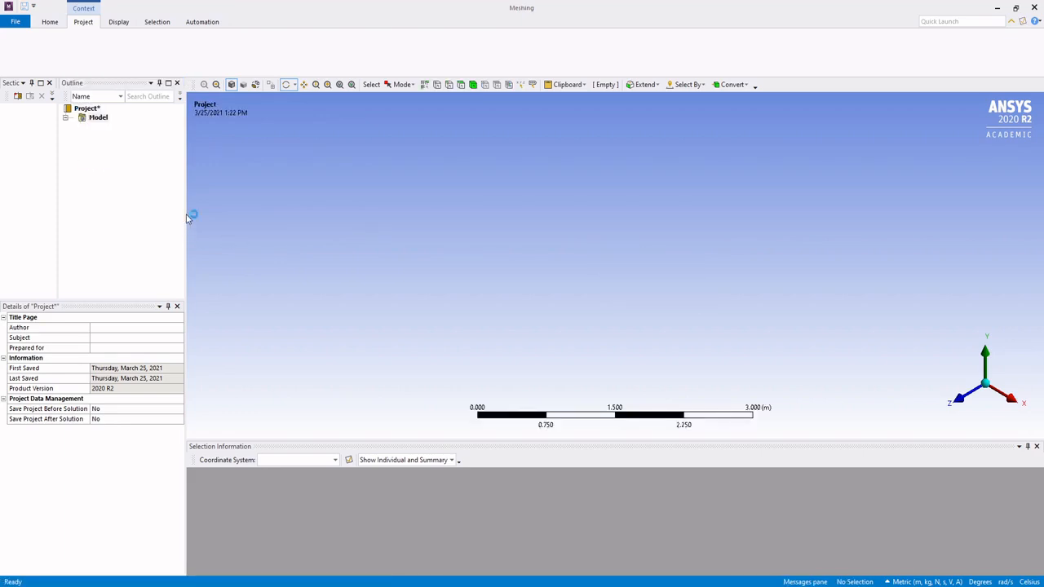
Step: Examine the outer faces of the turbine's Domain body from above, the side and below
{"action": "middle_click_drag", "start_coordinate": [563, 258], "coordinate": [426, 239]}
{"action": "scroll", "coordinate": [435, 236], "scroll_direction": "up", "scroll_amount": 3}
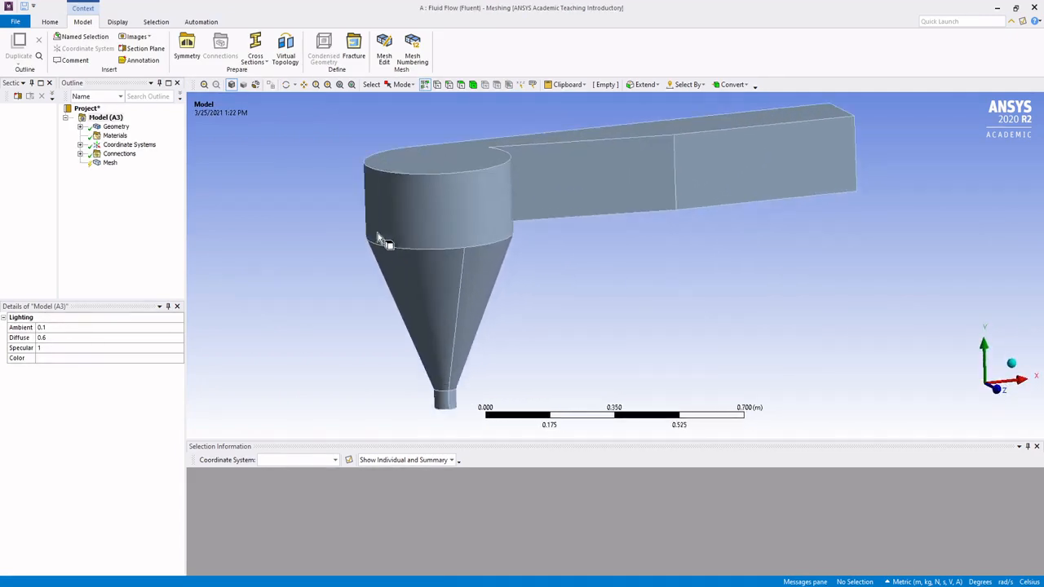
{"action": "middle_click_drag", "start_coordinate": [327, 214], "coordinate": [553, 219]}
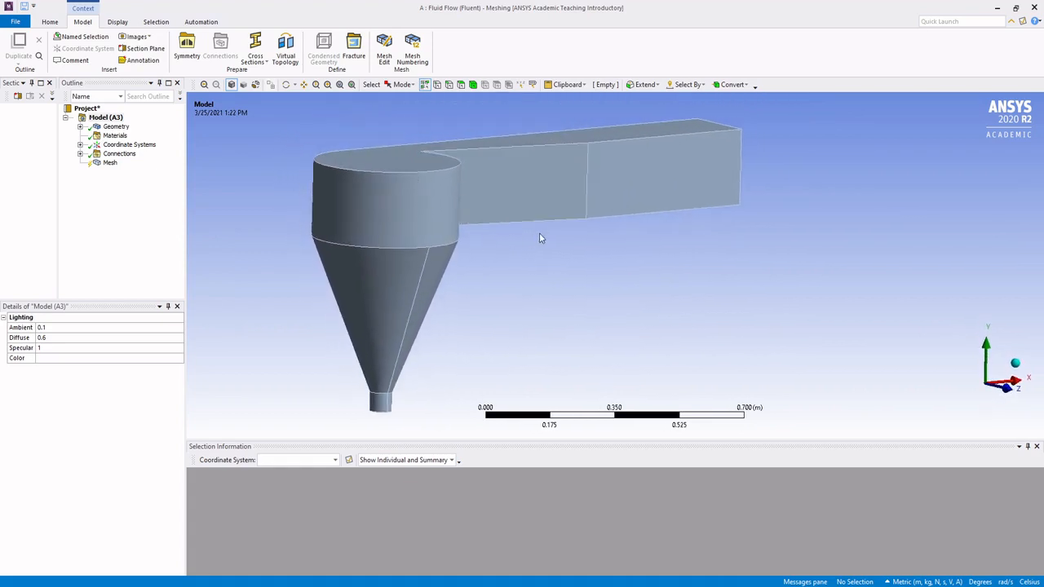
{"action": "middle_click_drag", "start_coordinate": [519, 243], "coordinate": [507, 227]}
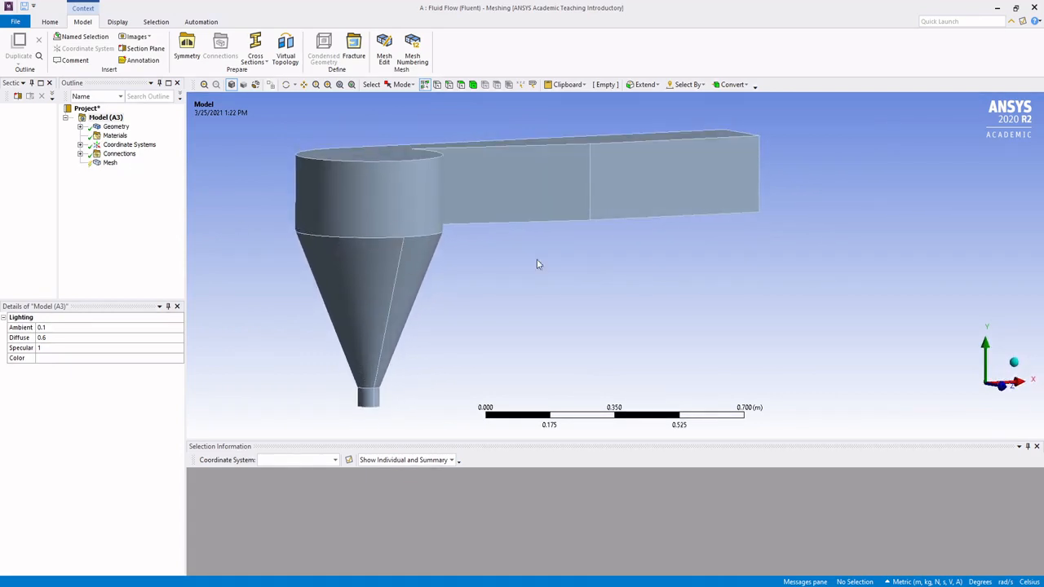
{"action": "middle_click_drag", "start_coordinate": [537, 264], "coordinate": [464, 128]}
{"action": "middle_click_drag", "start_coordinate": [547, 341], "coordinate": [418, 295]}
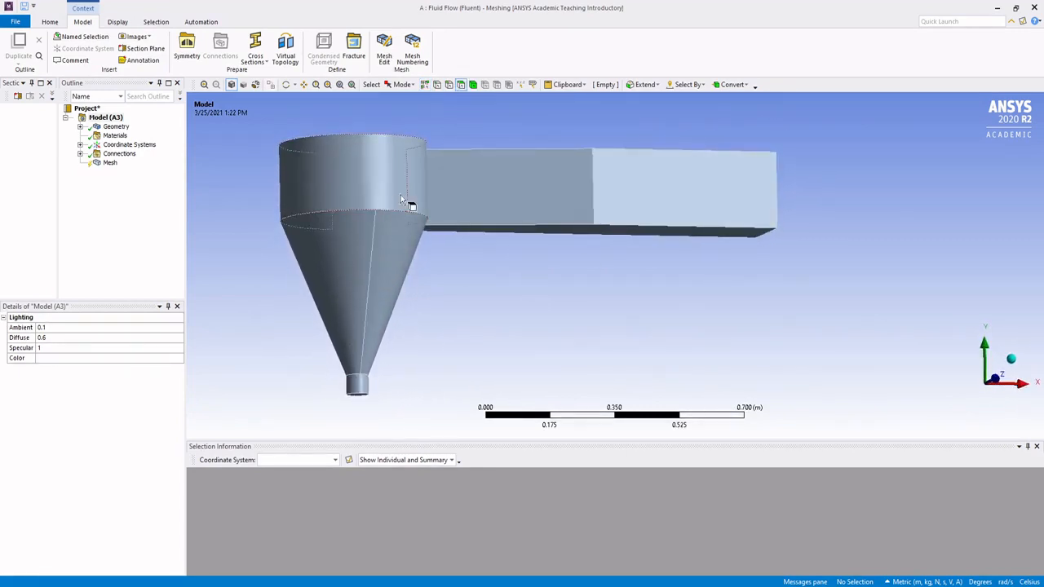
{"action": "middle_click_drag", "start_coordinate": [630, 277], "coordinate": [598, 291]}
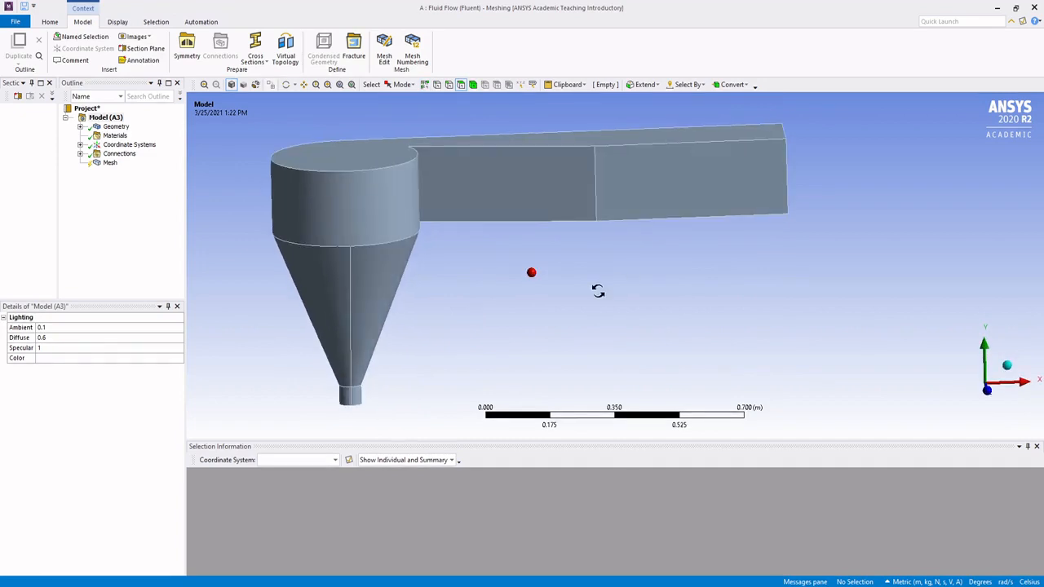
Step: Select the Domain's nine wall faces: chamber side, duct sides and underside, both cone halves and both outlet pipe halves
{"action": "left_click", "coordinate": [341, 209]}
{"action": "left_click", "coordinate": [457, 206], "text": "ctrl"}
{"action": "left_click", "coordinate": [659, 203], "text": "ctrl"}
{"action": "middle_click_drag", "start_coordinate": [659, 203], "coordinate": [571, 285]}
{"action": "left_click", "coordinate": [571, 269], "text": "ctrl"}
{"action": "left_click", "coordinate": [388, 257], "text": "ctrl"}
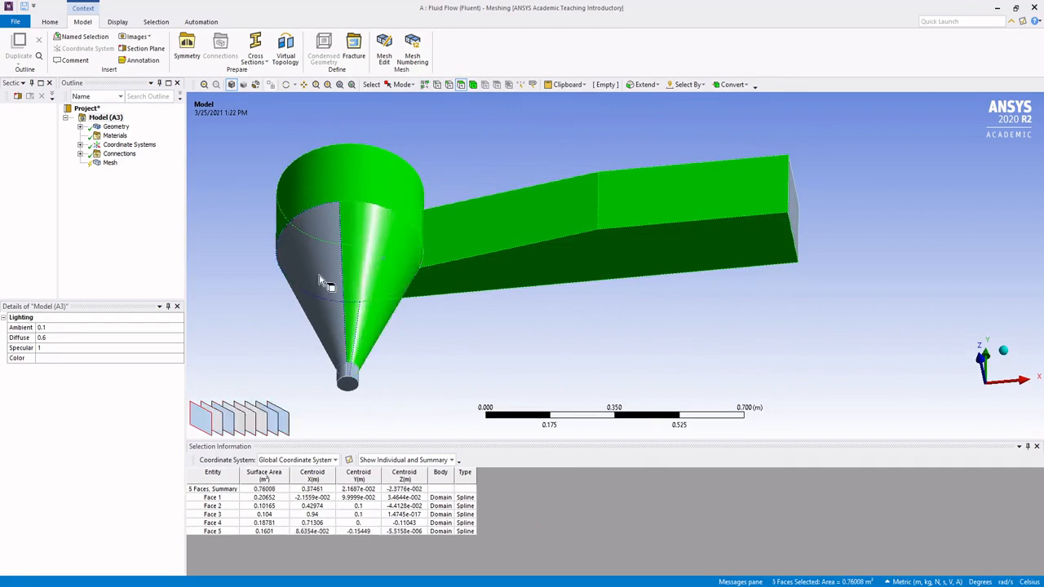
{"action": "left_click", "coordinate": [319, 275], "text": "ctrl"}
{"action": "left_click", "coordinate": [343, 375], "text": "ctrl"}
{"action": "left_click", "coordinate": [353, 374], "text": "ctrl"}
{"action": "middle_click_drag", "start_coordinate": [353, 378], "coordinate": [795, 229]}
{"action": "left_click", "coordinate": [795, 227], "text": "ctrl"}
{"action": "middle_click_drag", "start_coordinate": [586, 304], "coordinate": [578, 282]}
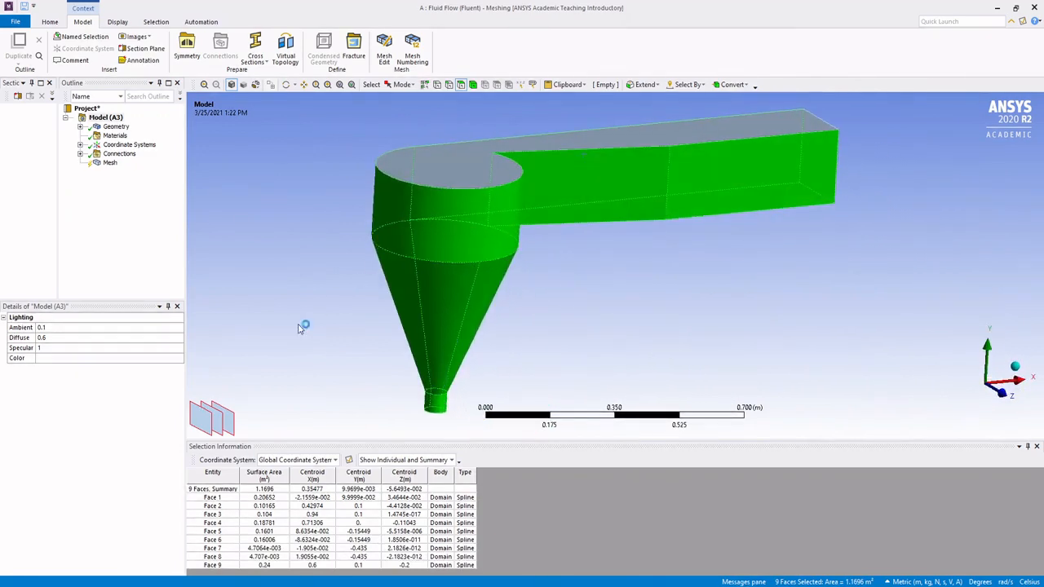
Step: Create a named selection called Wall from the selected faces and check it in the model outline
{"action": "right_click", "coordinate": [450, 234]}
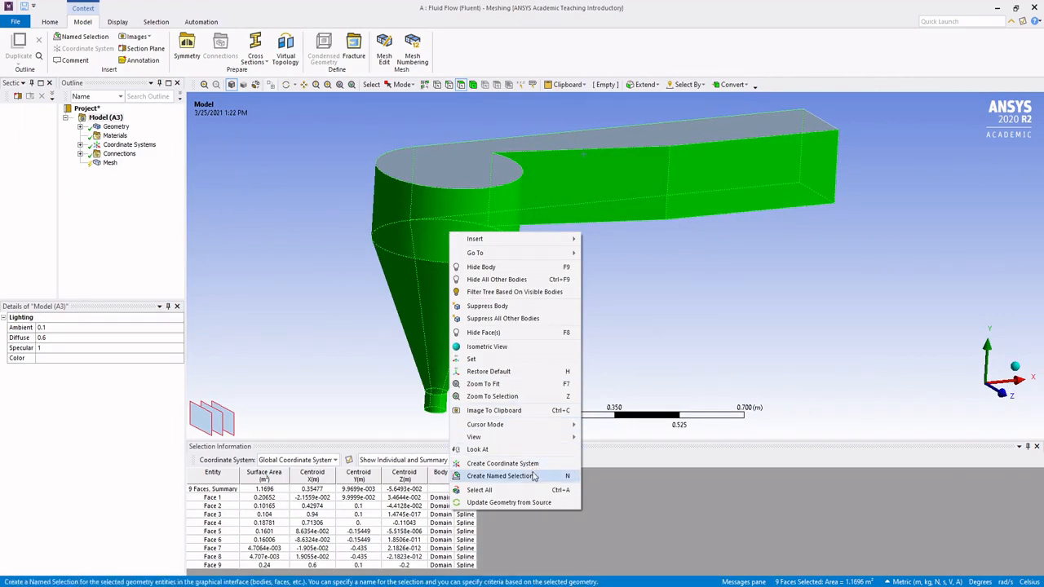
{"action": "left_click", "coordinate": [502, 476]}
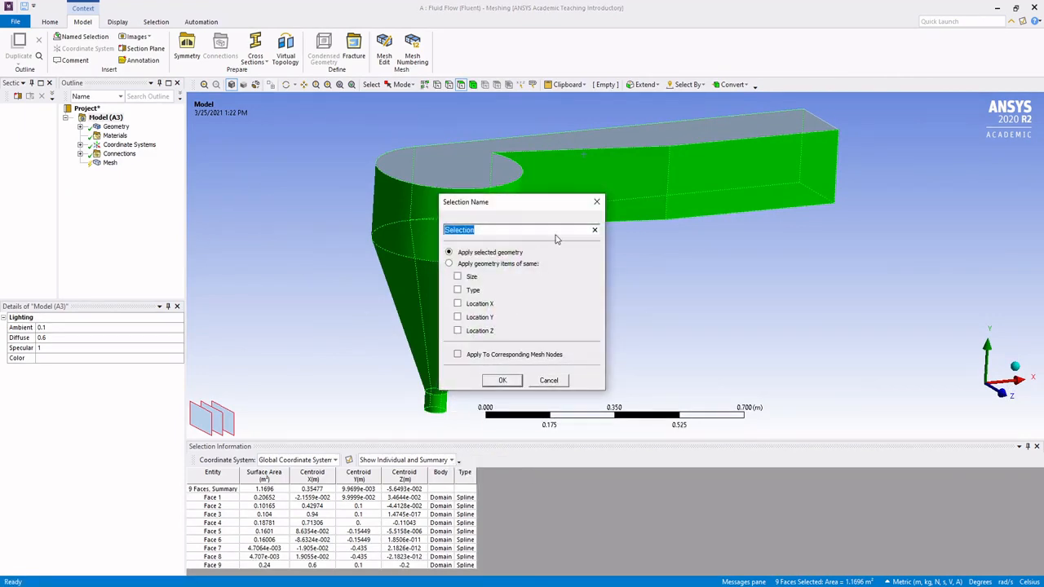
{"action": "left_click", "coordinate": [503, 380]}
{"action": "left_click", "coordinate": [606, 273]}
{"action": "middle_click_drag", "start_coordinate": [606, 273], "coordinate": [603, 288]}
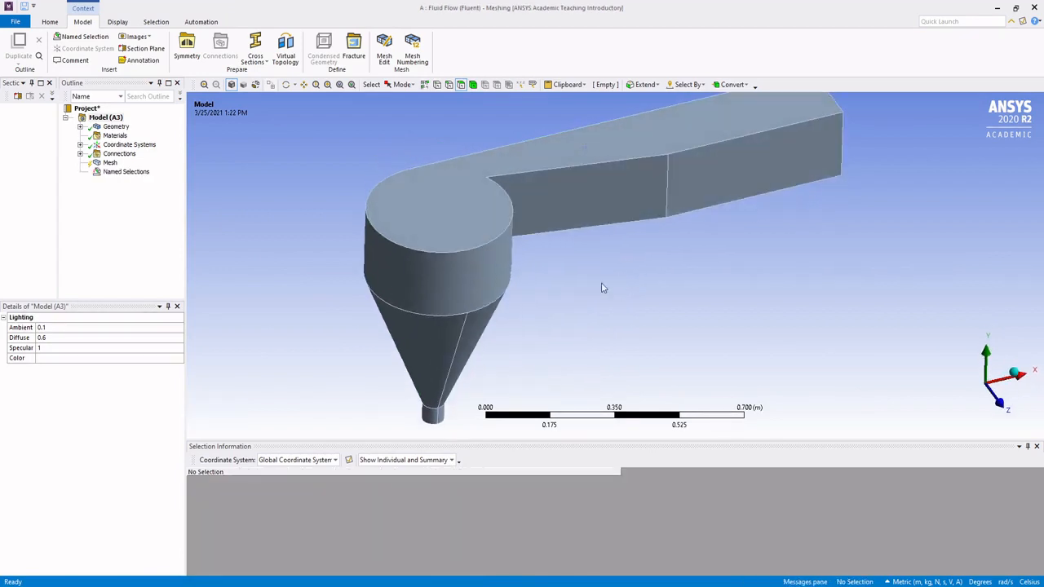
{"action": "left_click", "coordinate": [126, 172]}
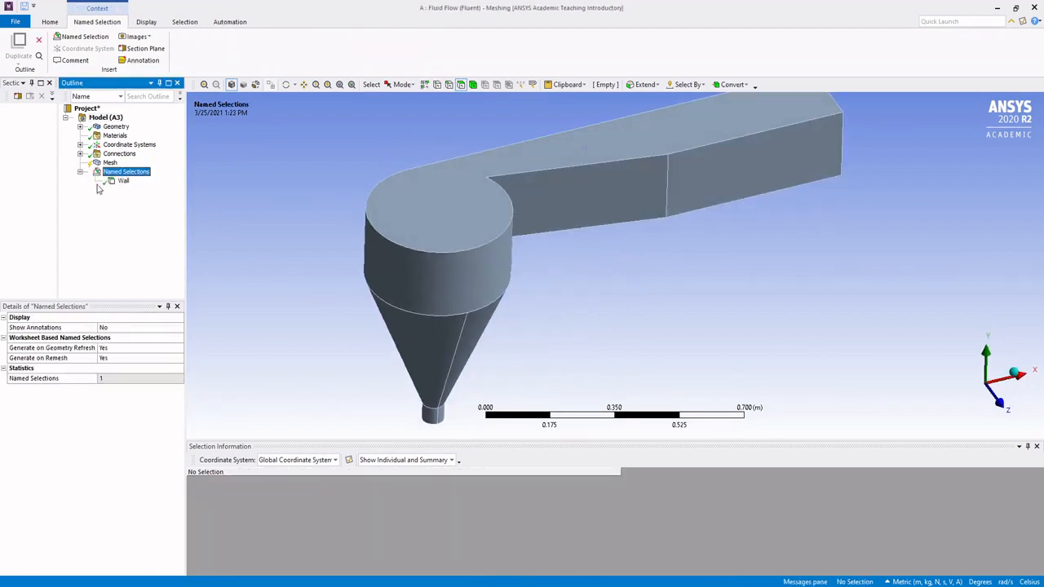
Step: Create a named selection called TopSurface from the Domain's flat upper face
{"action": "middle_click_drag", "start_coordinate": [620, 273], "coordinate": [438, 289]}
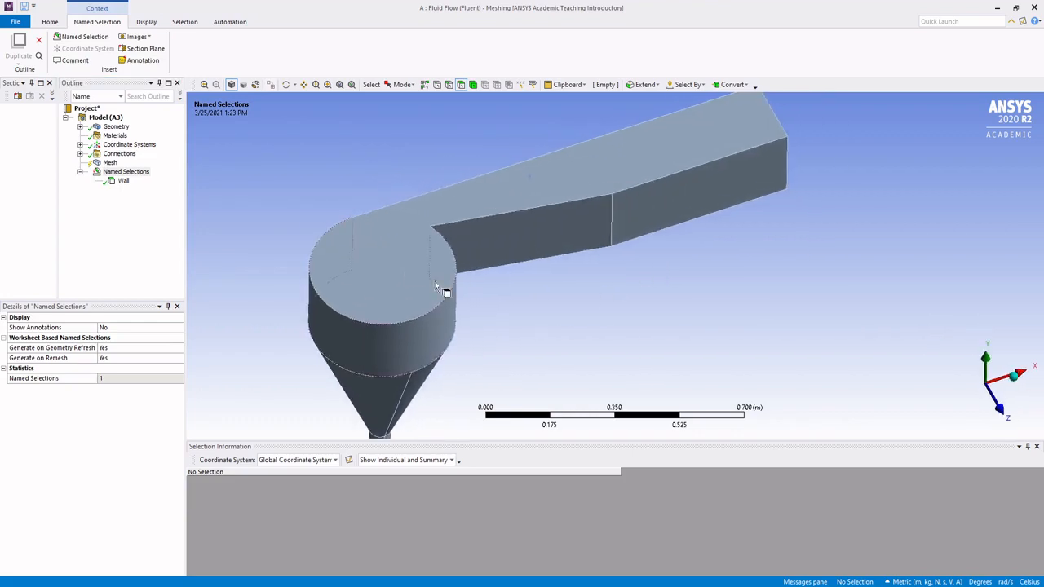
{"action": "left_click", "coordinate": [403, 272]}
{"action": "middle_click_drag", "start_coordinate": [607, 194], "coordinate": [433, 171]}
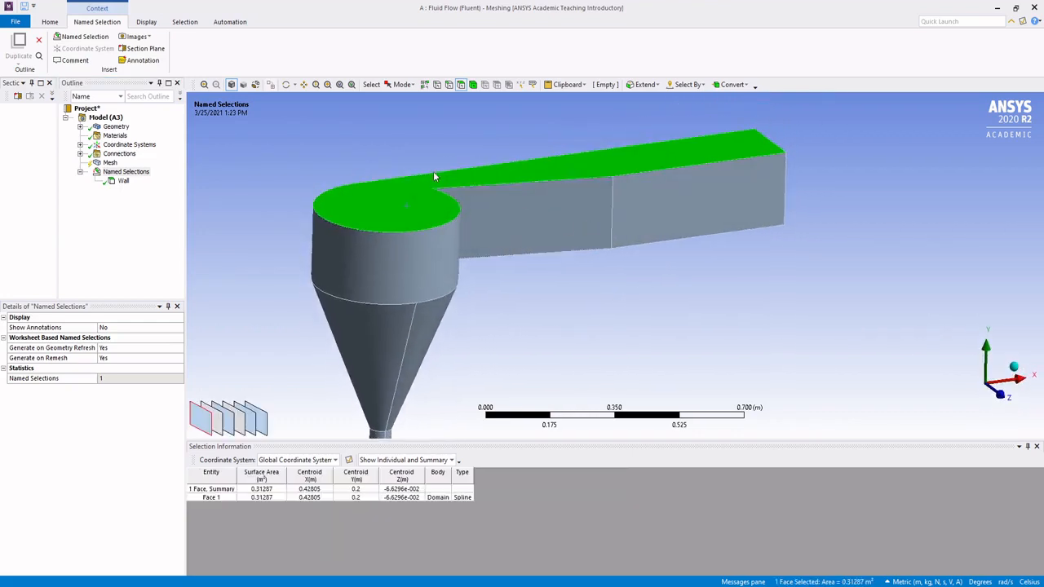
{"action": "right_click", "coordinate": [408, 206]}
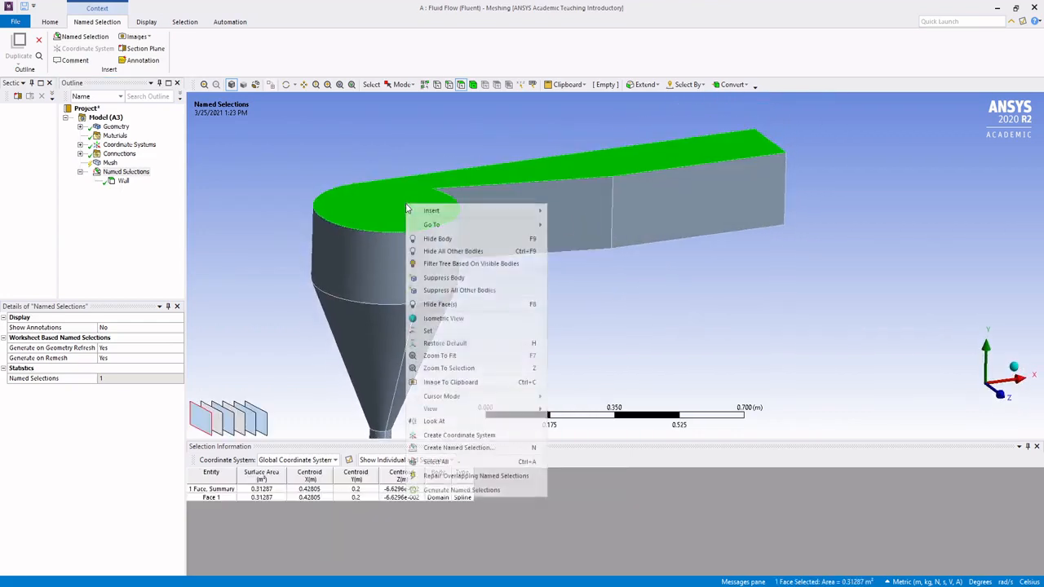
{"action": "mouse_move", "coordinate": [444, 214]}
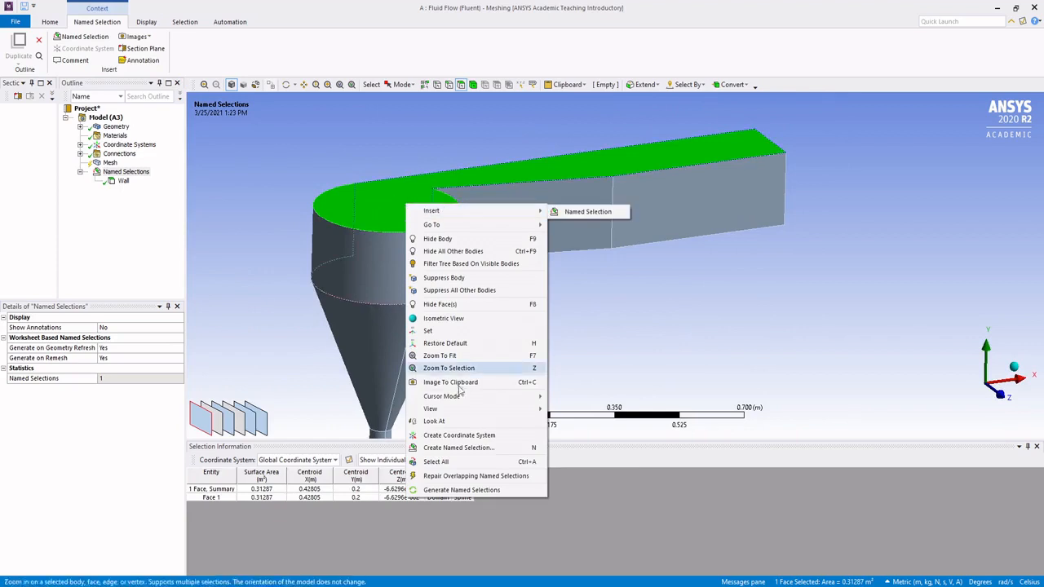
{"action": "left_click", "coordinate": [459, 448]}
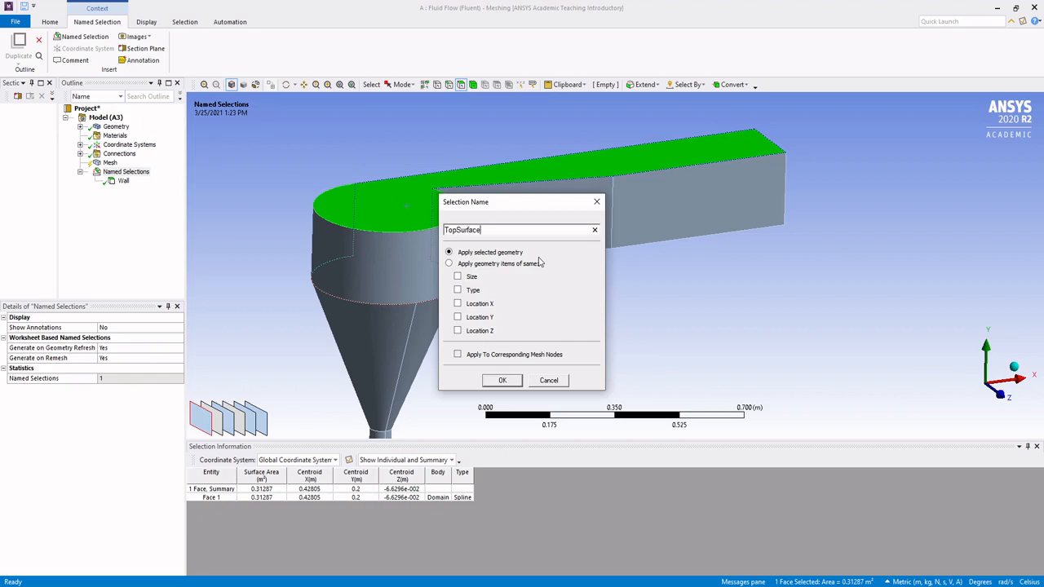
{"action": "left_click", "coordinate": [503, 380]}
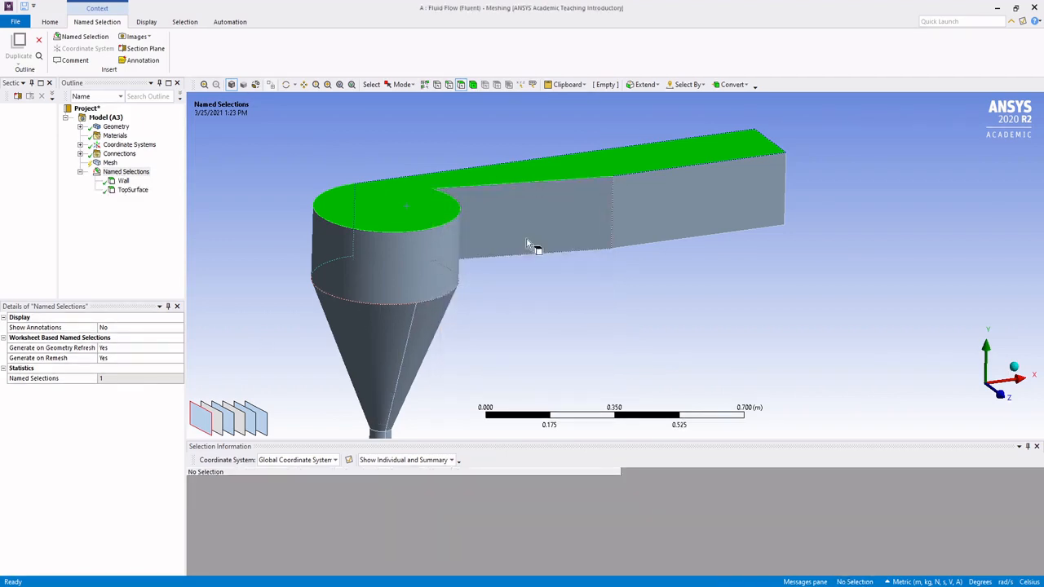
Step: Create a named selection called Inlet from the rectangular end face of the Domain's duct
{"action": "middle_click_drag", "start_coordinate": [531, 242], "coordinate": [748, 168]}
{"action": "left_click", "coordinate": [754, 169]}
{"action": "right_click", "coordinate": [755, 169]}
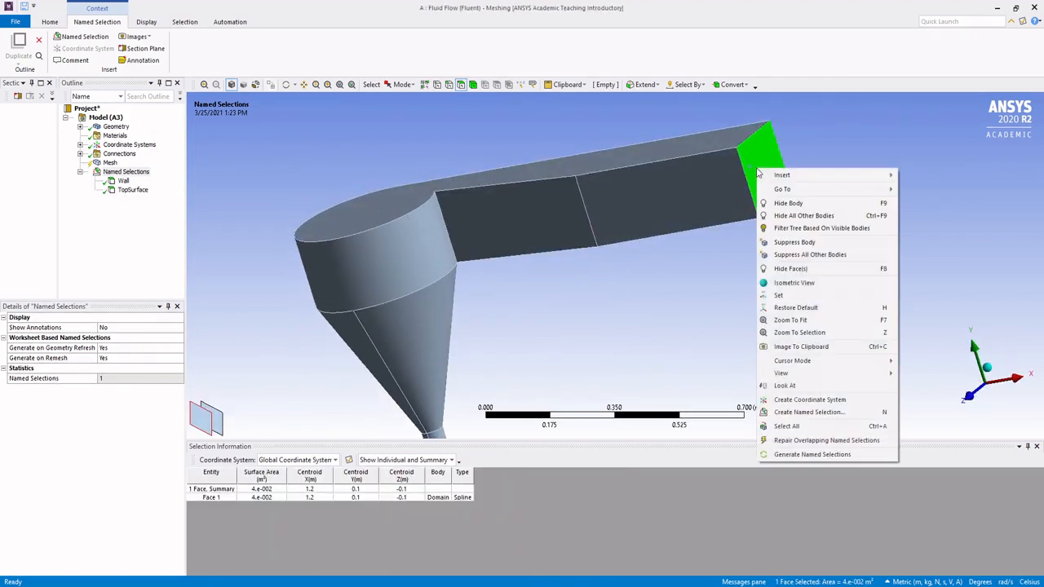
{"action": "left_click", "coordinate": [821, 413]}
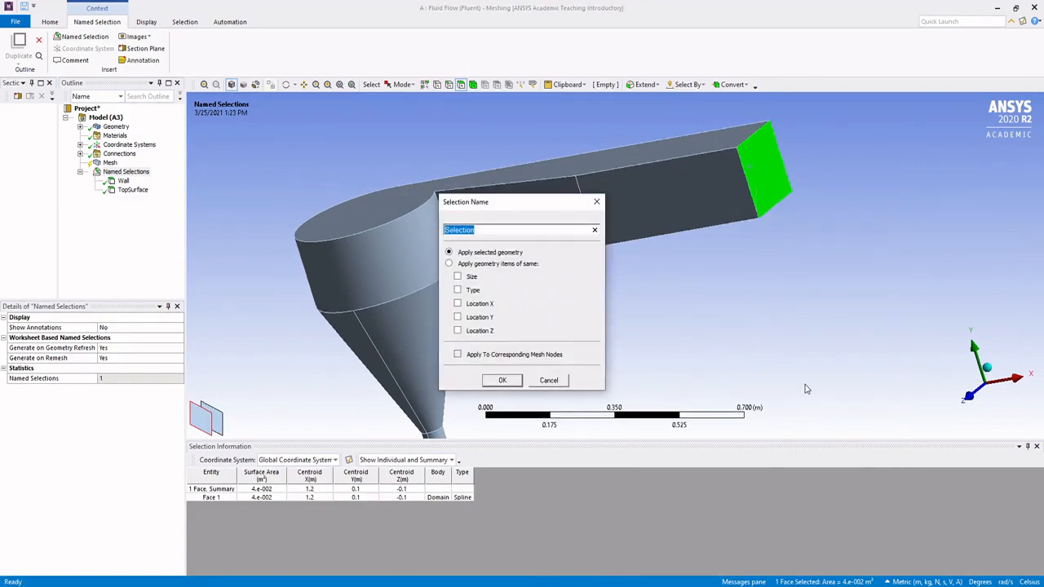
{"action": "left_click", "coordinate": [502, 380]}
Step: Create a named selection called Outlet from the circular end face of the pipe below the cone
{"action": "middle_click_drag", "start_coordinate": [503, 380], "coordinate": [405, 279]}
{"action": "left_click", "coordinate": [412, 356]}
{"action": "right_click", "coordinate": [412, 357]}
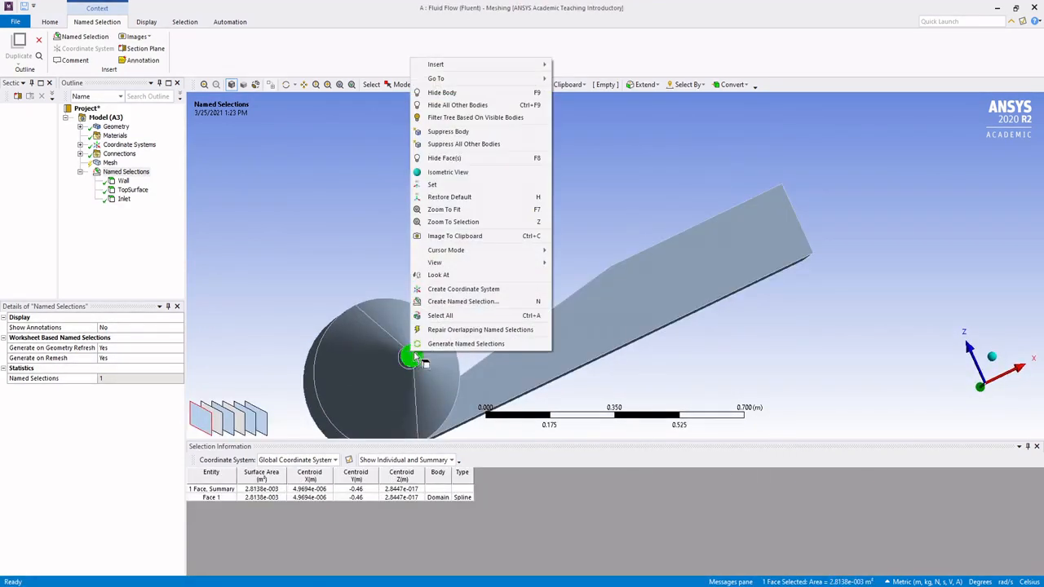
{"action": "left_click", "coordinate": [461, 302]}
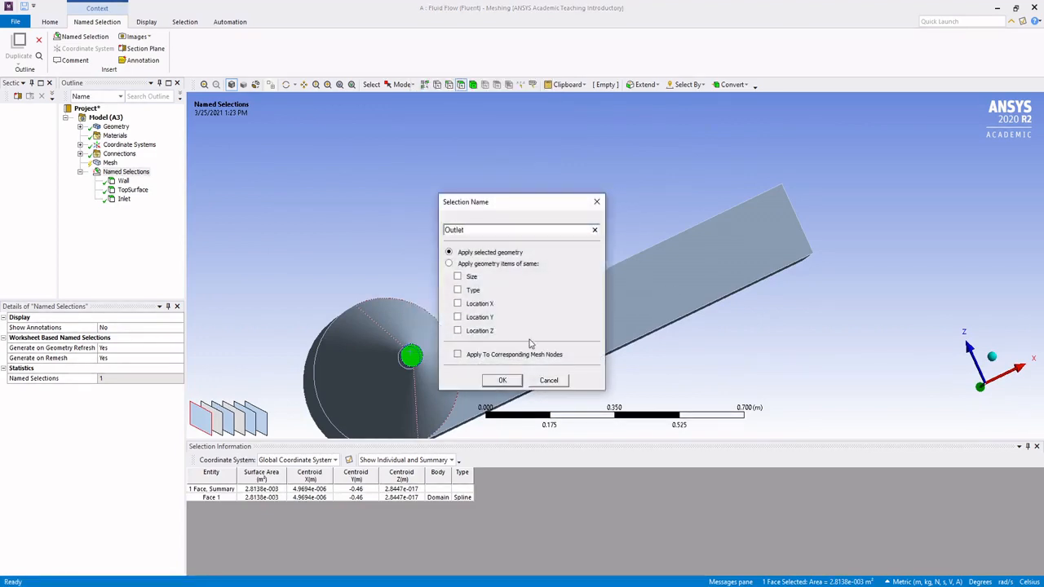
{"action": "left_click", "coordinate": [502, 380]}
Step: Select the Domain as a whole body and hide it
{"action": "mouse_move", "coordinate": [526, 269]}
{"action": "middle_mouse_down"}
{"action": "mouse_move", "coordinate": [523, 332]}
{"action": "mouse_move", "coordinate": [566, 389]}
{"action": "mouse_move", "coordinate": [525, 224]}
{"action": "mouse_move", "coordinate": [583, 240]}
{"action": "mouse_move", "coordinate": [473, 223]}
{"action": "mouse_move", "coordinate": [585, 203]}
{"action": "mouse_move", "coordinate": [596, 245]}
{"action": "mouse_move", "coordinate": [611, 233]}
{"action": "middle_mouse_up"}
{"action": "scroll", "coordinate": [501, 232], "scroll_direction": "down", "scroll_amount": 1}
{"action": "scroll", "coordinate": [499, 229], "scroll_direction": "up", "scroll_amount": 2}
{"action": "scroll", "coordinate": [456, 243], "scroll_direction": "up", "scroll_amount": 1}
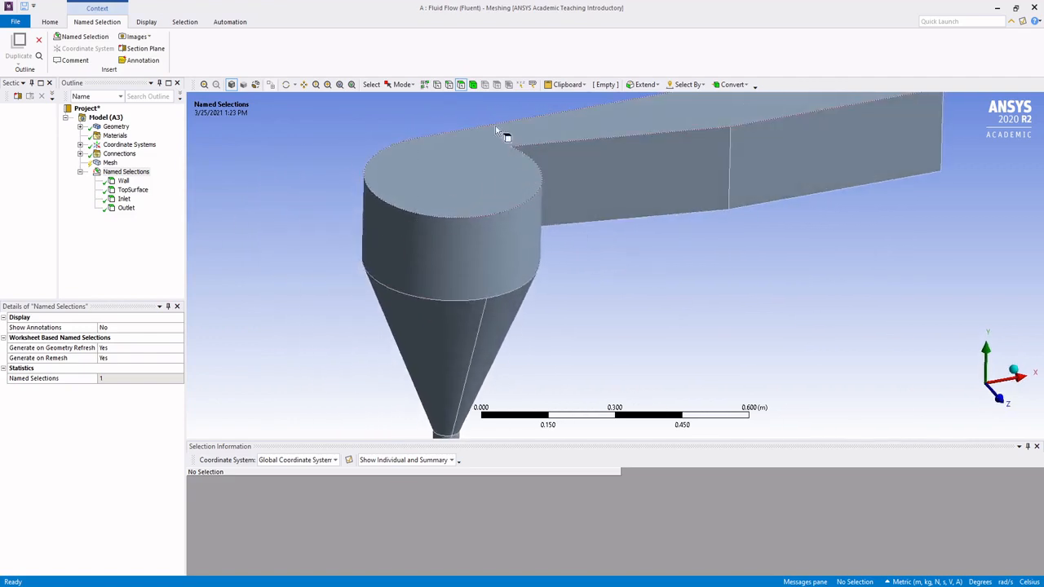
{"action": "left_click", "coordinate": [476, 86]}
{"action": "scroll", "coordinate": [512, 219], "scroll_direction": "down", "scroll_amount": 1}
{"action": "scroll", "coordinate": [509, 218], "scroll_direction": "up", "scroll_amount": 2}
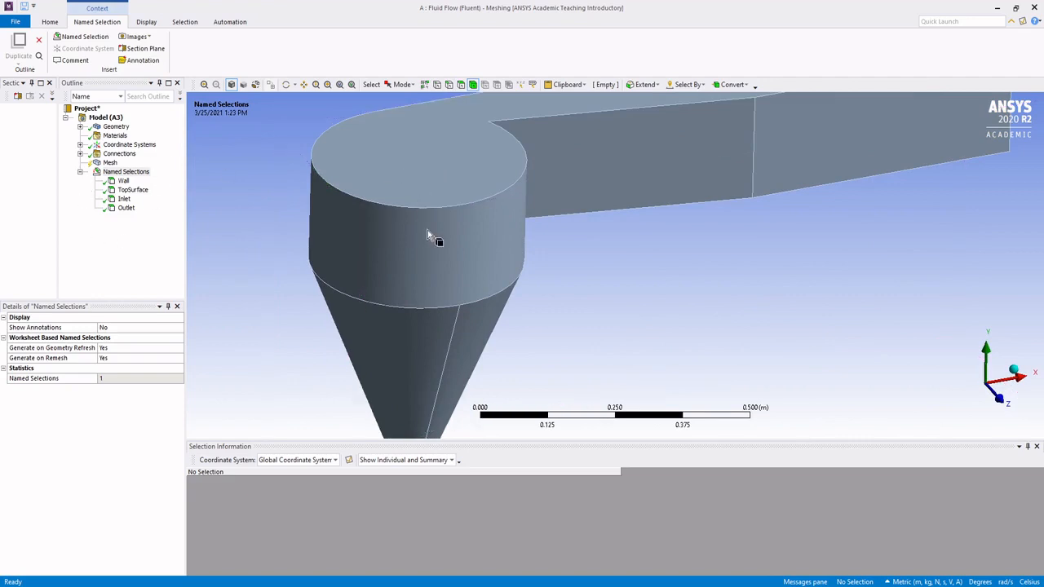
{"action": "scroll", "coordinate": [462, 189], "scroll_direction": "up", "scroll_amount": 1}
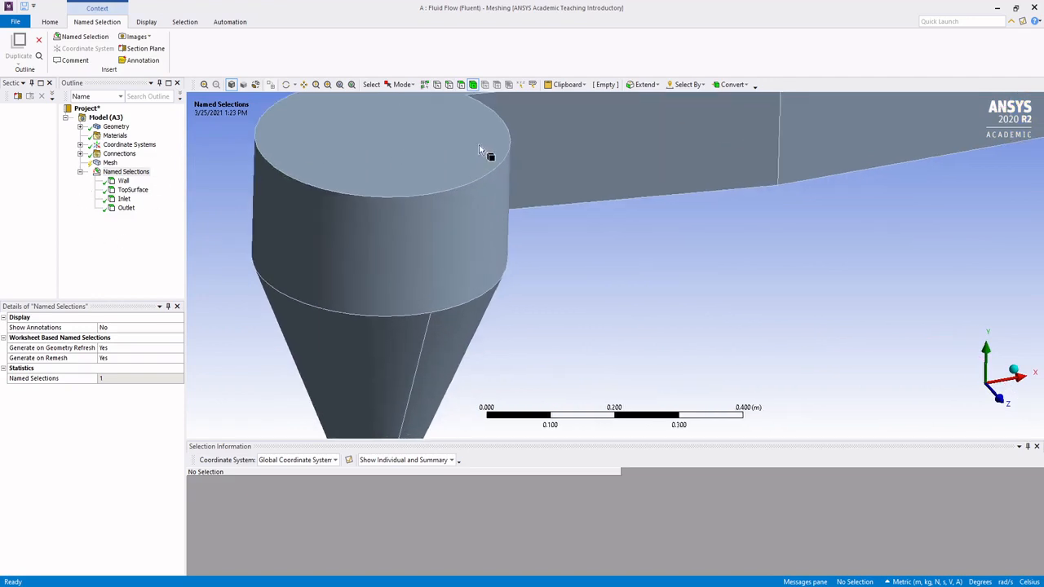
{"action": "left_click", "coordinate": [382, 170]}
{"action": "right_click", "coordinate": [448, 124]}
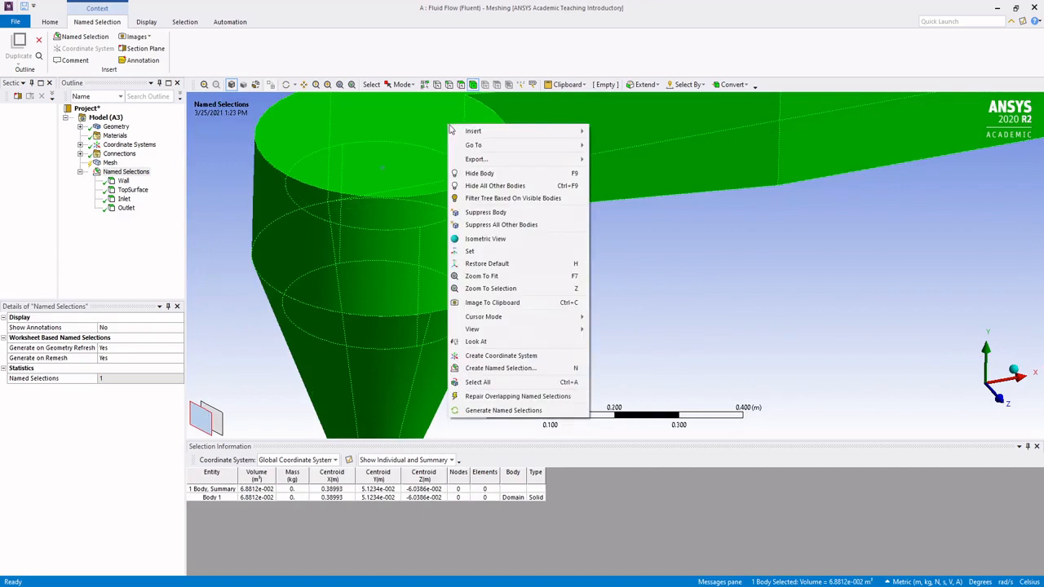
{"action": "left_click", "coordinate": [499, 173]}
Step: Select the InnerDomain cylinder's upper face, both side halves and underside, and hide these four faces
{"action": "mouse_move", "coordinate": [558, 266]}
{"action": "middle_mouse_down"}
{"action": "mouse_move", "coordinate": [571, 226]}
{"action": "mouse_move", "coordinate": [579, 263]}
{"action": "middle_mouse_up"}
{"action": "middle_click_drag", "start_coordinate": [501, 220], "coordinate": [499, 207]}
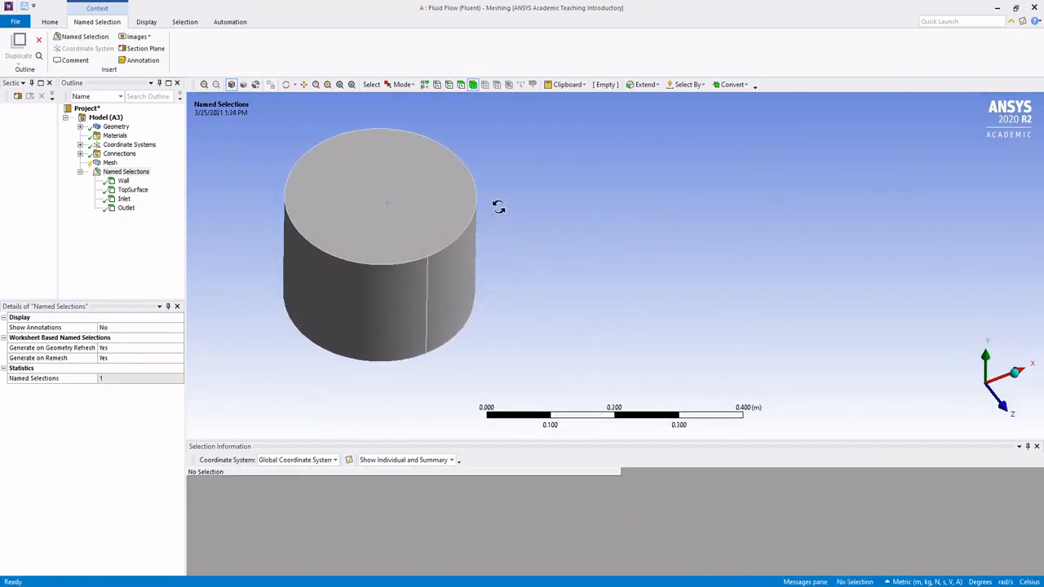
{"action": "left_click", "coordinate": [460, 85]}
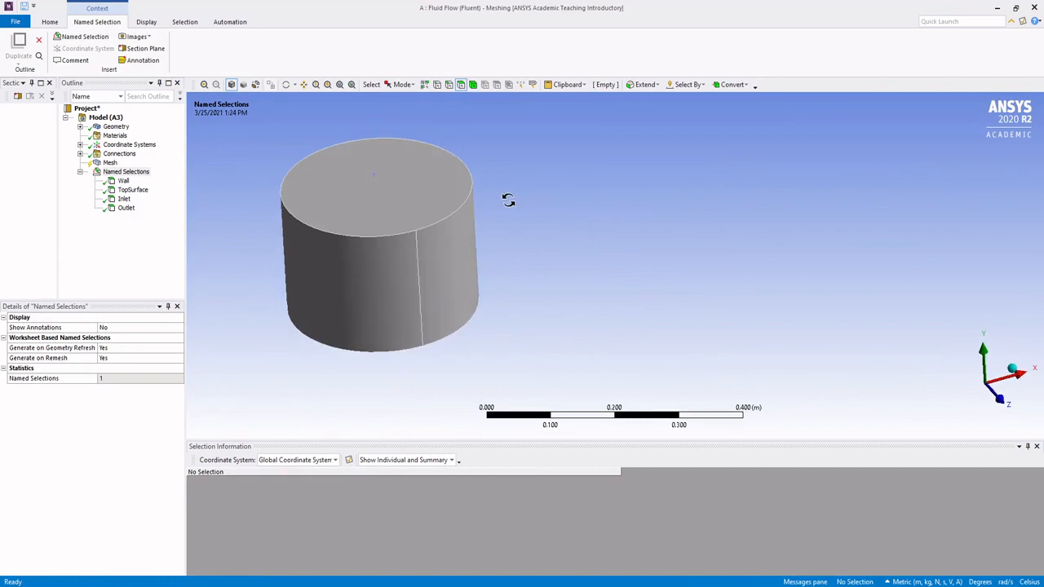
{"action": "left_click", "coordinate": [410, 200]}
{"action": "left_click", "coordinate": [382, 272], "text": "ctrl"}
{"action": "left_click", "coordinate": [453, 281], "text": "ctrl"}
{"action": "middle_click_drag", "start_coordinate": [453, 281], "coordinate": [406, 356]}
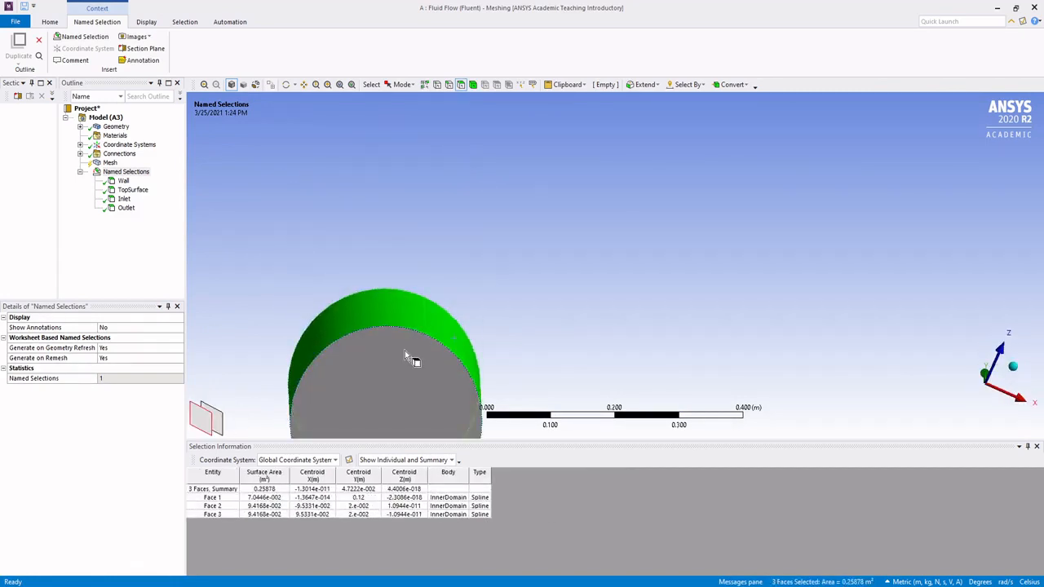
{"action": "left_click", "coordinate": [406, 356], "text": "ctrl"}
{"action": "middle_click_drag", "start_coordinate": [422, 275], "coordinate": [431, 164]}
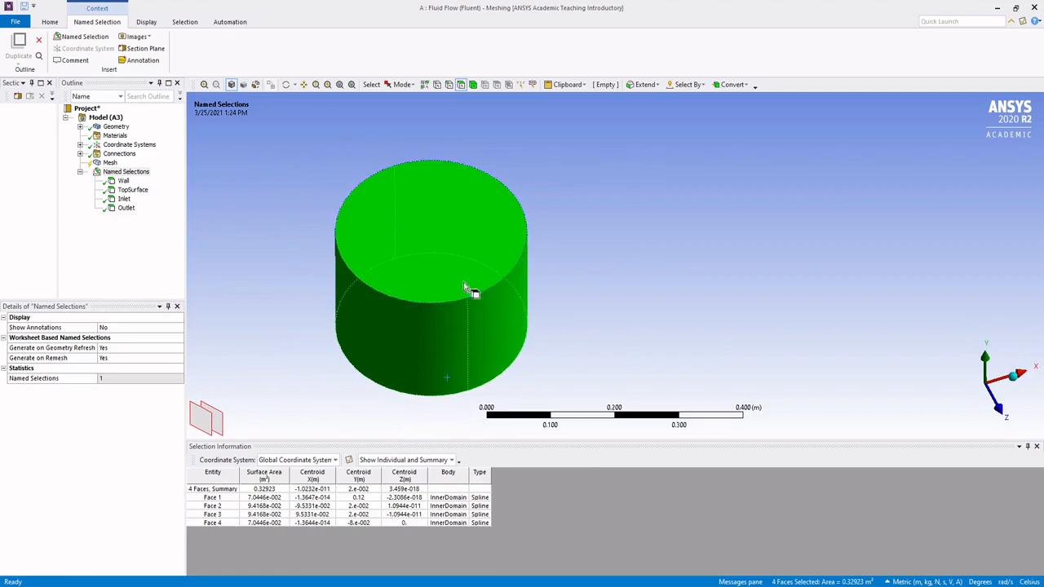
{"action": "middle_click_drag", "start_coordinate": [468, 282], "coordinate": [476, 275]}
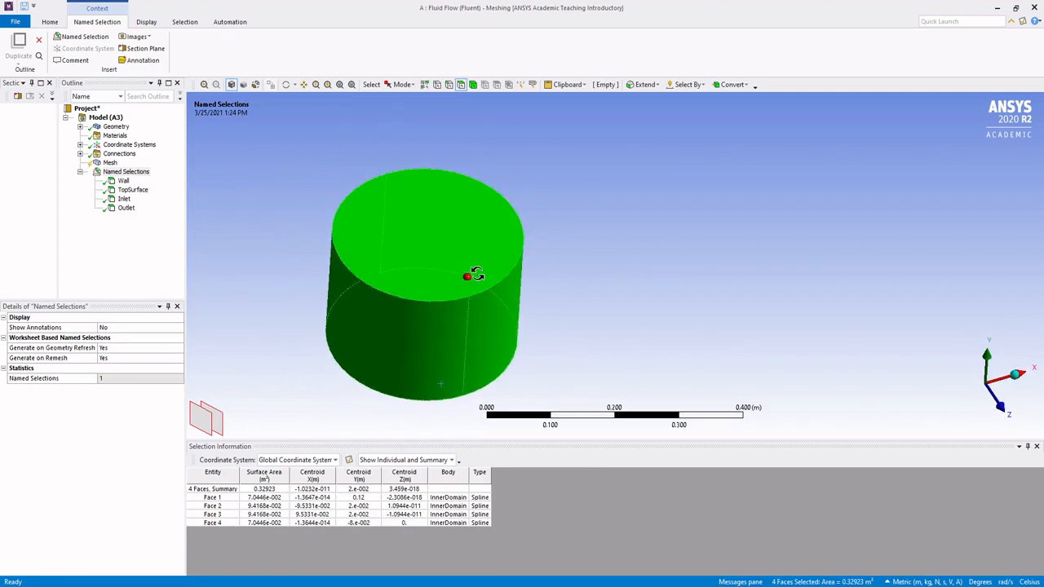
{"action": "right_click", "coordinate": [453, 214]}
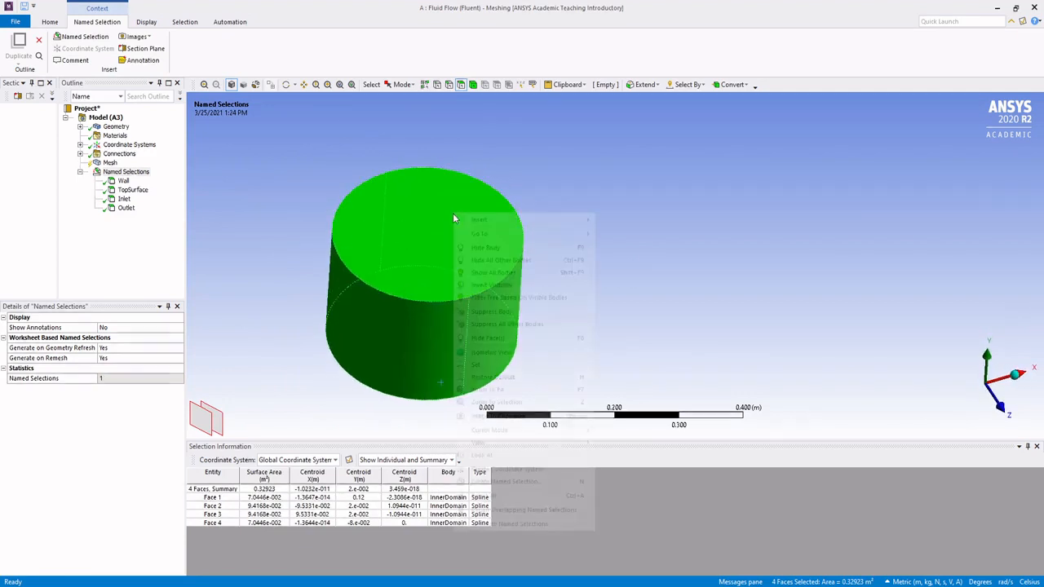
{"action": "left_click", "coordinate": [481, 337]}
Step: Select the facing sides of two neighbouring turbine blades and the two hub faces between them
{"action": "middle_click_drag", "start_coordinate": [571, 310], "coordinate": [692, 326]}
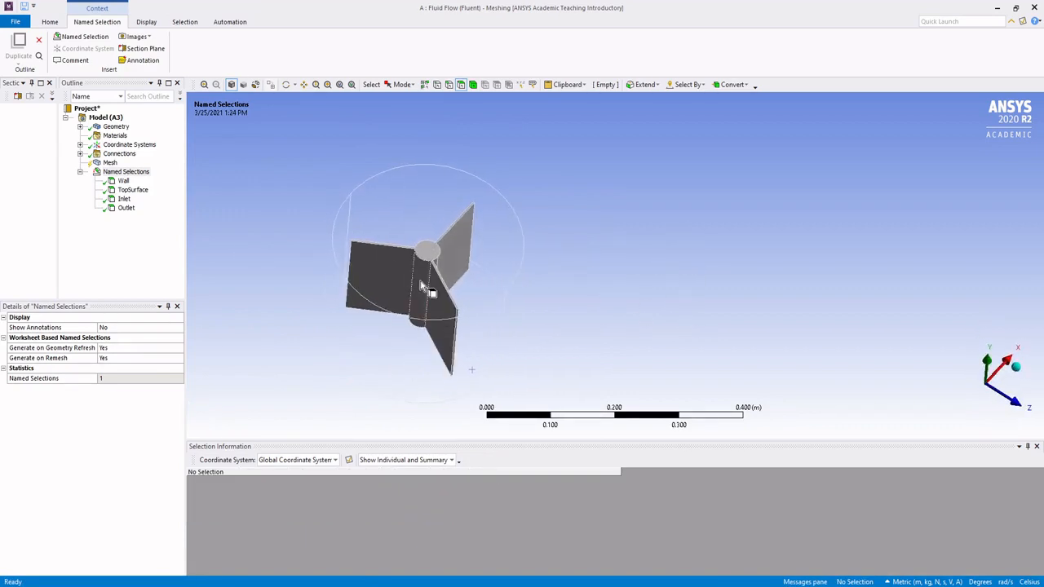
{"action": "scroll", "coordinate": [422, 286], "scroll_direction": "up", "scroll_amount": 2}
{"action": "middle_click_drag", "start_coordinate": [555, 250], "coordinate": [562, 224]}
{"action": "left_click", "coordinate": [550, 210]}
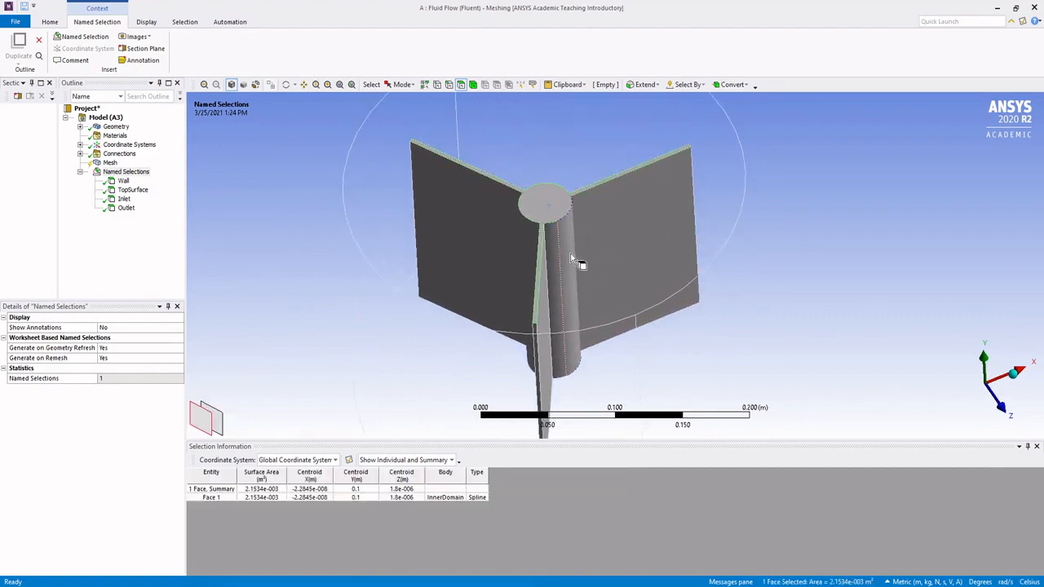
{"action": "middle_click_drag", "start_coordinate": [573, 261], "coordinate": [535, 190]}
{"action": "left_click", "coordinate": [503, 279]}
{"action": "middle_click_drag", "start_coordinate": [559, 307], "coordinate": [545, 256]}
{"action": "left_click", "coordinate": [525, 222], "text": "ctrl"}
{"action": "left_click", "coordinate": [539, 219], "text": "ctrl"}
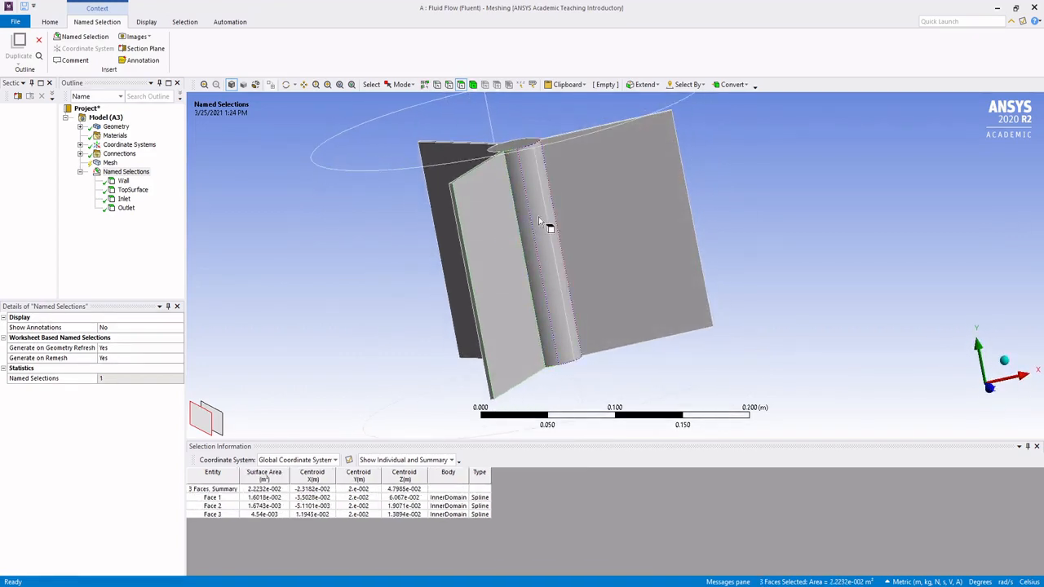
{"action": "left_click", "coordinate": [624, 226], "text": "ctrl"}
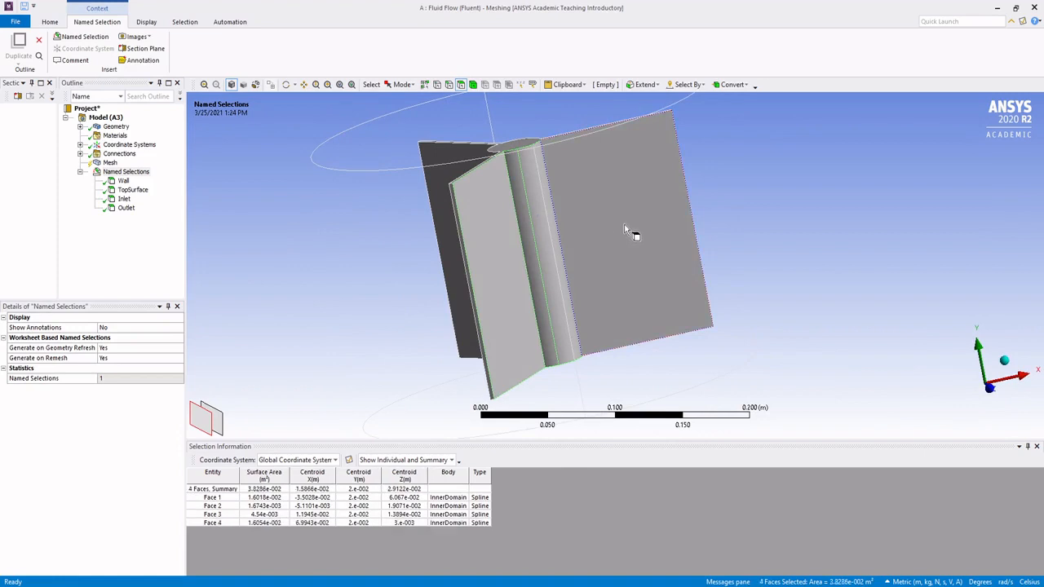
Step: Add the second blade's tip and rear side, the adjoining hub face, and the third blade's facing side and tip to the selection
{"action": "middle_click_drag", "start_coordinate": [688, 273], "coordinate": [652, 231]}
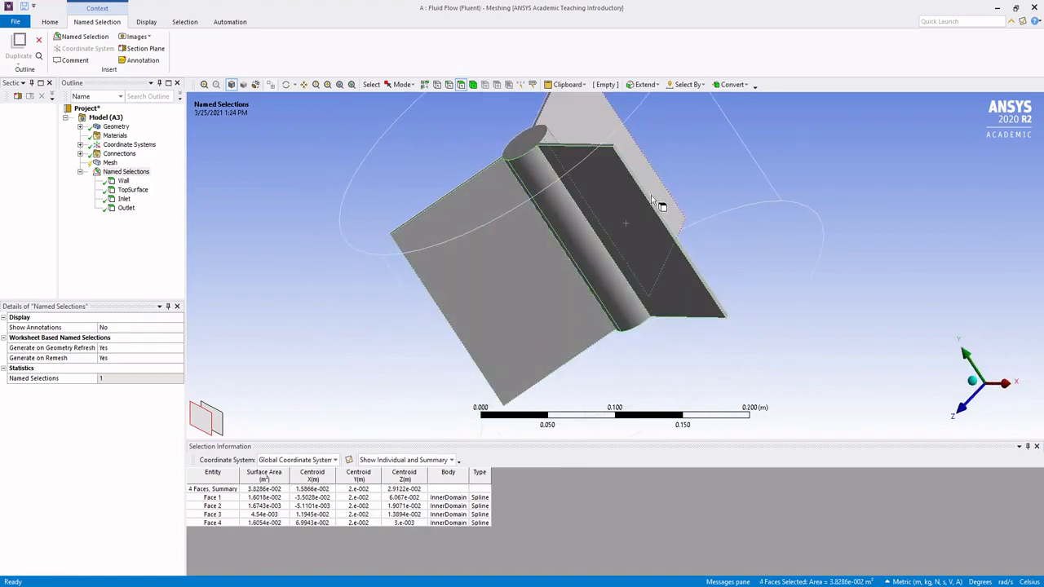
{"action": "left_click", "coordinate": [652, 204], "text": "ctrl"}
{"action": "middle_click_drag", "start_coordinate": [702, 263], "coordinate": [576, 327]}
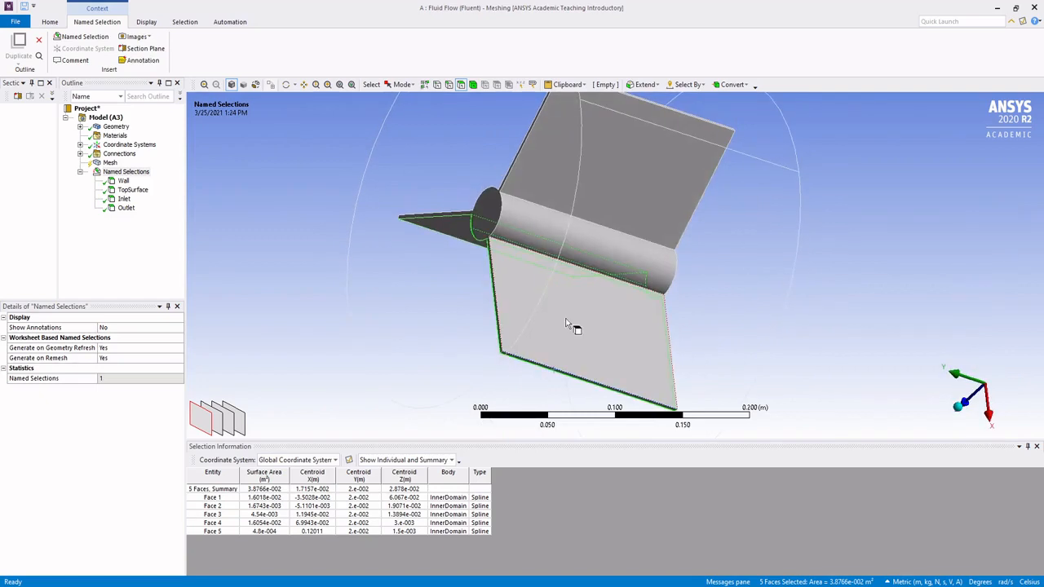
{"action": "left_click", "coordinate": [599, 277], "text": "ctrl"}
{"action": "left_click", "coordinate": [608, 254], "text": "ctrl"}
{"action": "left_click", "coordinate": [620, 202], "text": "ctrl"}
{"action": "middle_click_drag", "start_coordinate": [620, 202], "coordinate": [661, 258]}
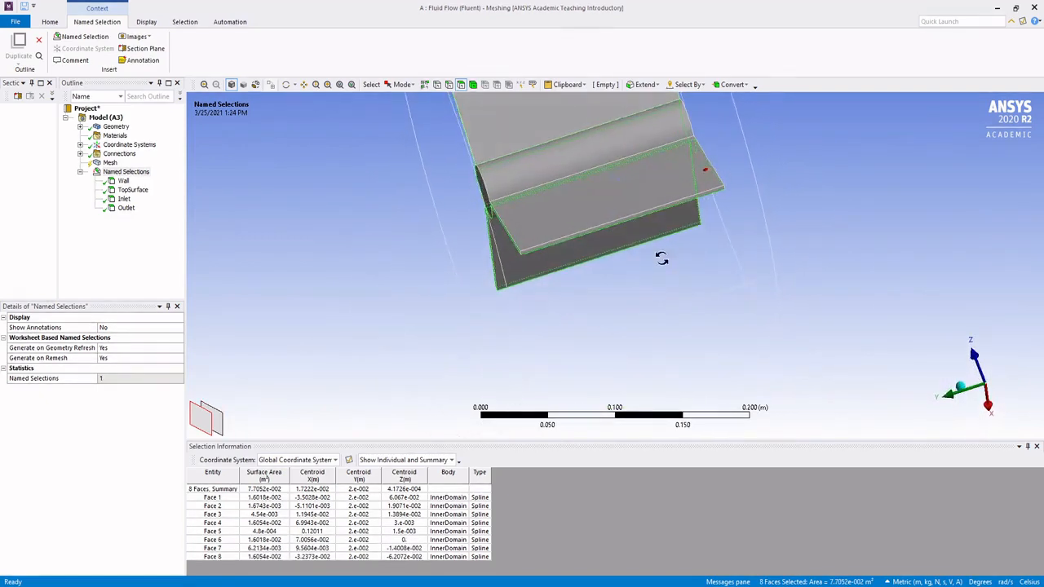
{"action": "left_click", "coordinate": [613, 234], "text": "ctrl"}
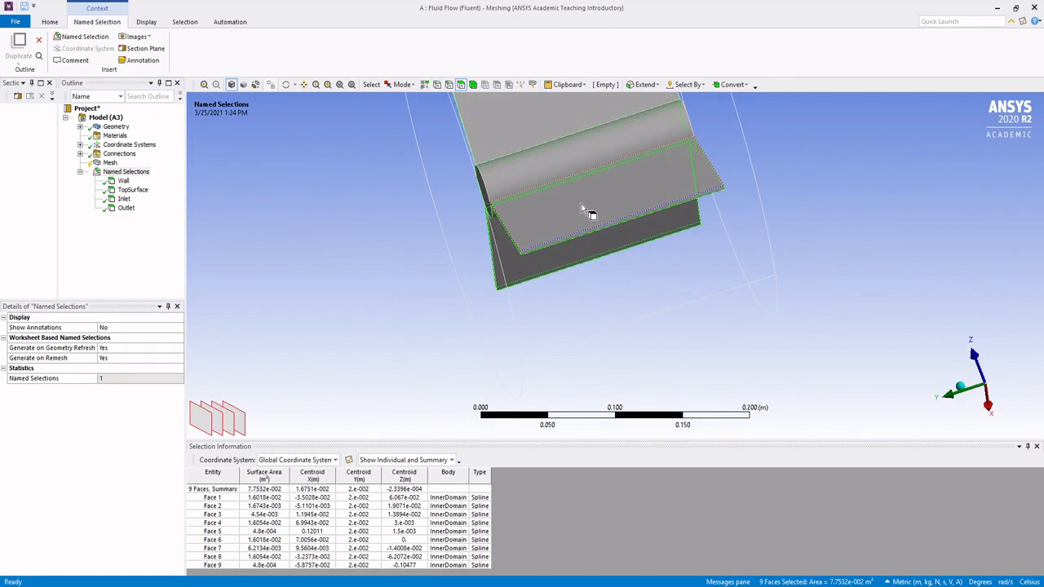
Step: Add the third blade's other side and both circular end faces of the hub to the selection
{"action": "middle_click_drag", "start_coordinate": [516, 272], "coordinate": [584, 274]}
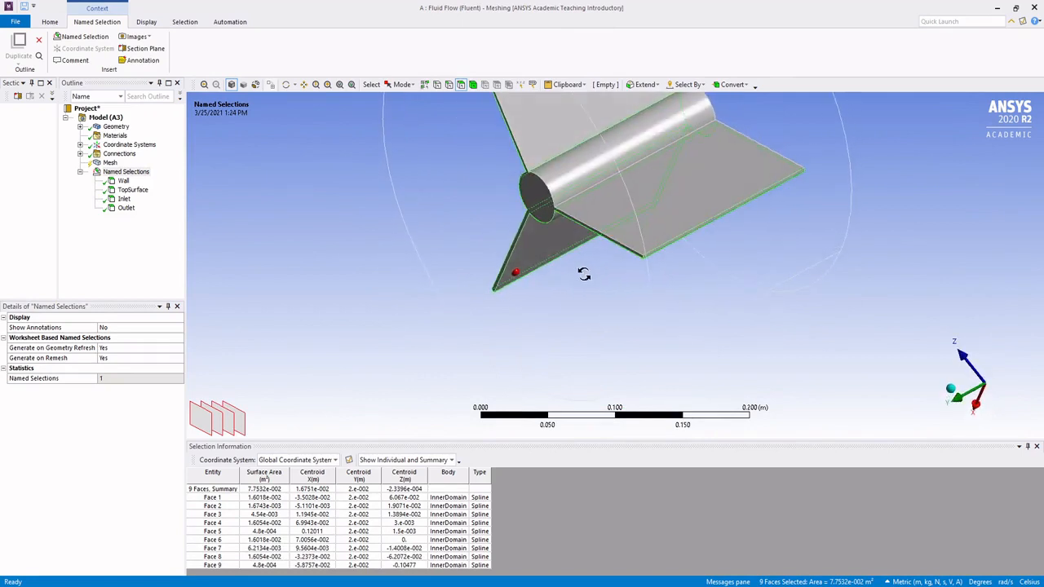
{"action": "left_click", "coordinate": [643, 219], "text": "ctrl"}
{"action": "middle_click_drag", "start_coordinate": [638, 232], "coordinate": [659, 218]}
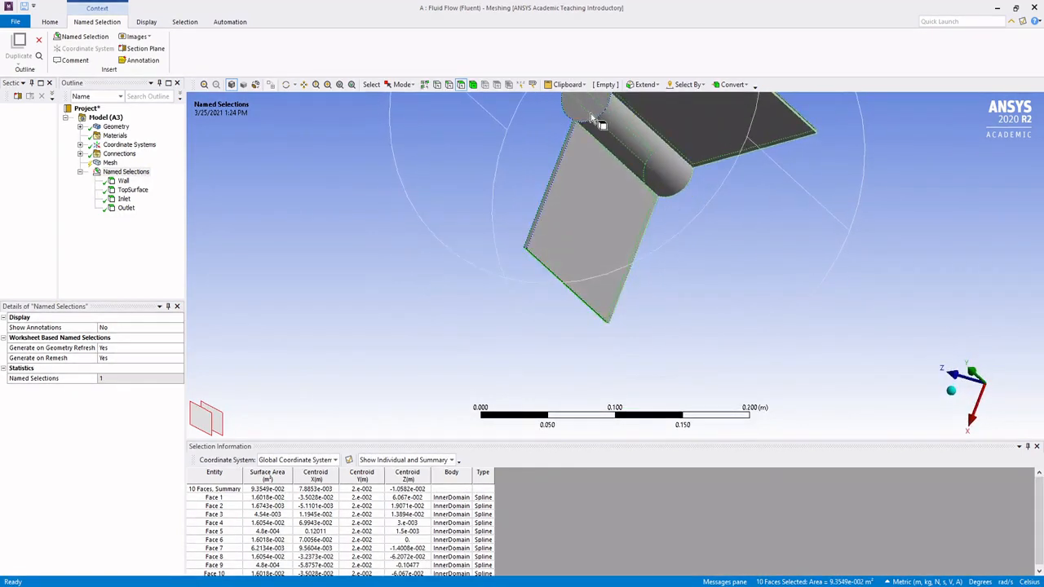
{"action": "middle_click_drag", "start_coordinate": [685, 257], "coordinate": [563, 157]}
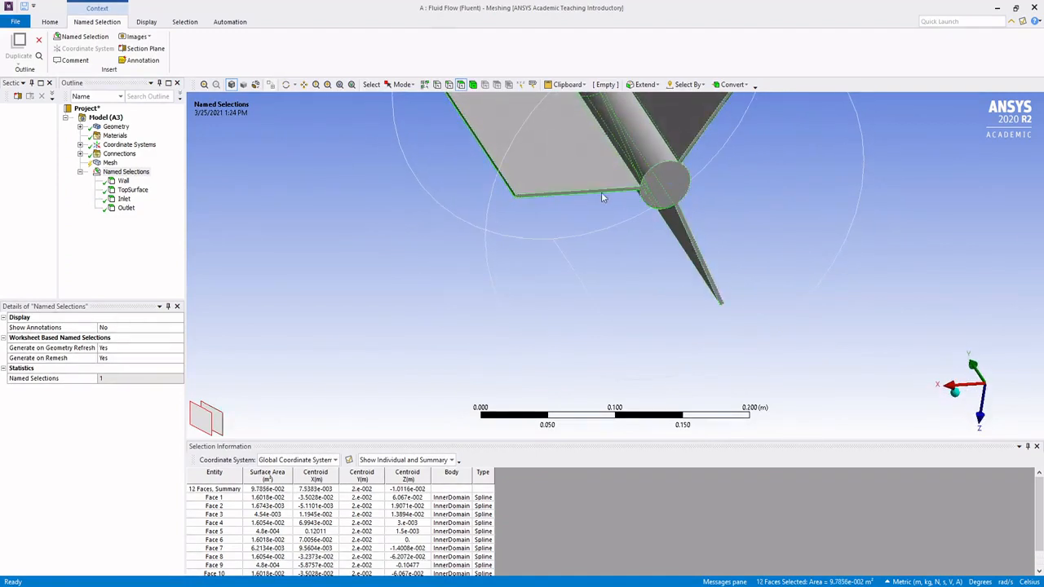
{"action": "middle_click_drag", "start_coordinate": [602, 198], "coordinate": [660, 231]}
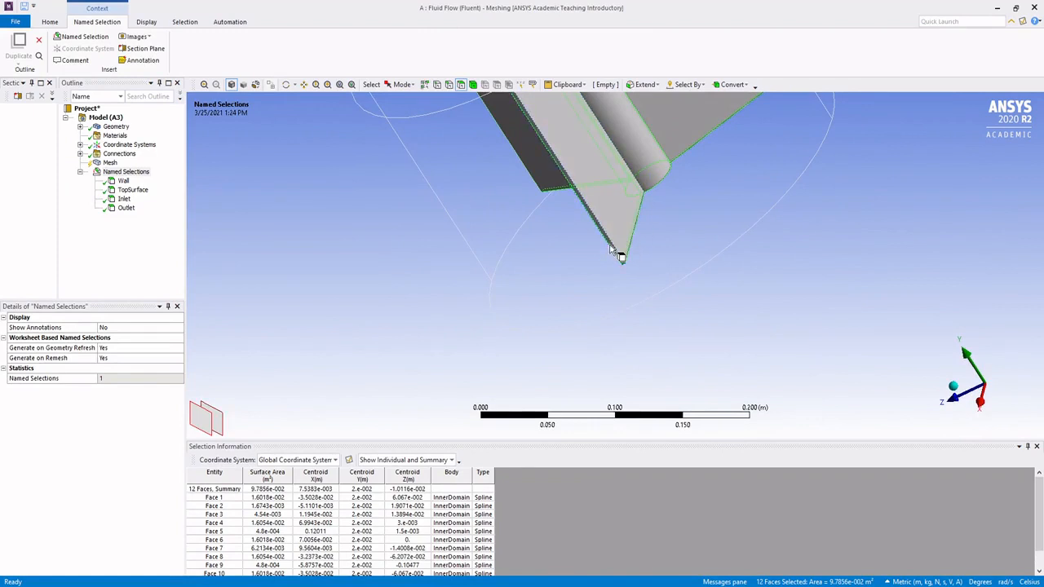
Step: Complete the blade tips in the face selection so the narrow outer edge face of each of the three blades is included
{"action": "left_click", "coordinate": [610, 247], "text": "ctrl"}
{"action": "middle_click_drag", "start_coordinate": [732, 173], "coordinate": [627, 194]}
{"action": "left_click", "coordinate": [608, 161], "text": "ctrl"}
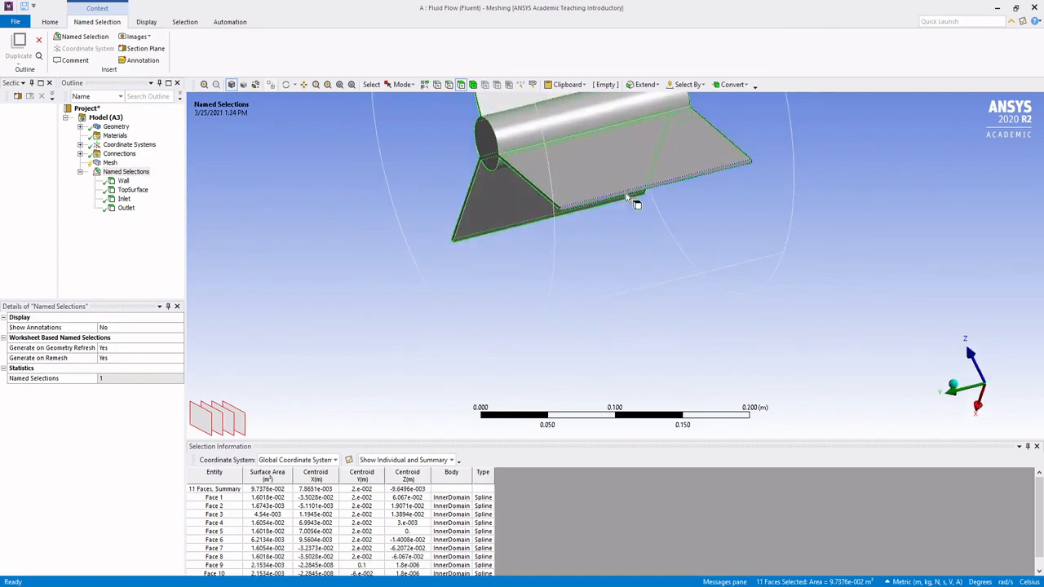
{"action": "middle_click_drag", "start_coordinate": [641, 128], "coordinate": [549, 225]}
{"action": "scroll", "coordinate": [477, 179], "scroll_direction": "up", "scroll_amount": 2}
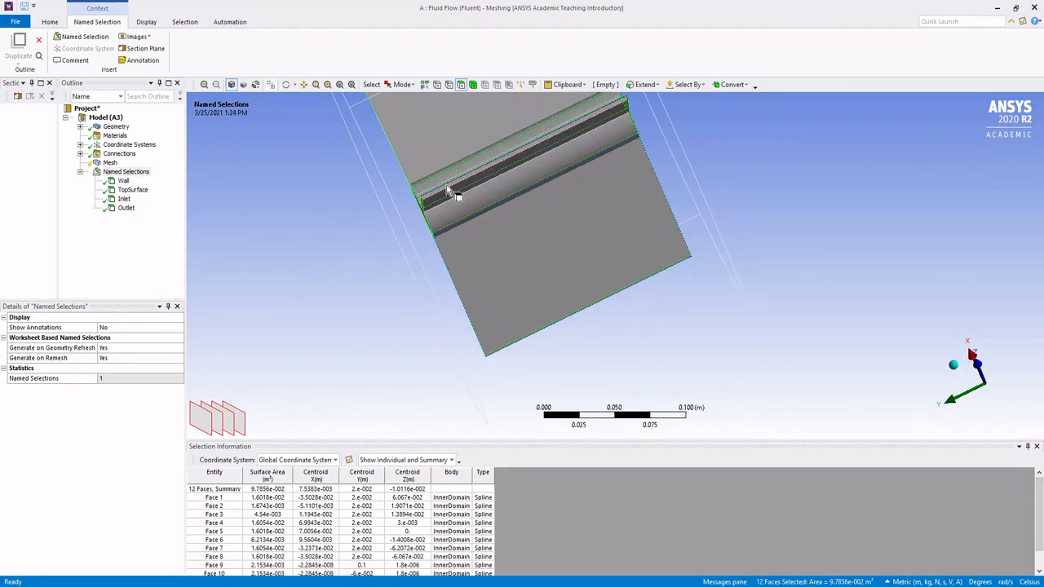
{"action": "middle_click_drag", "start_coordinate": [461, 192], "coordinate": [664, 275]}
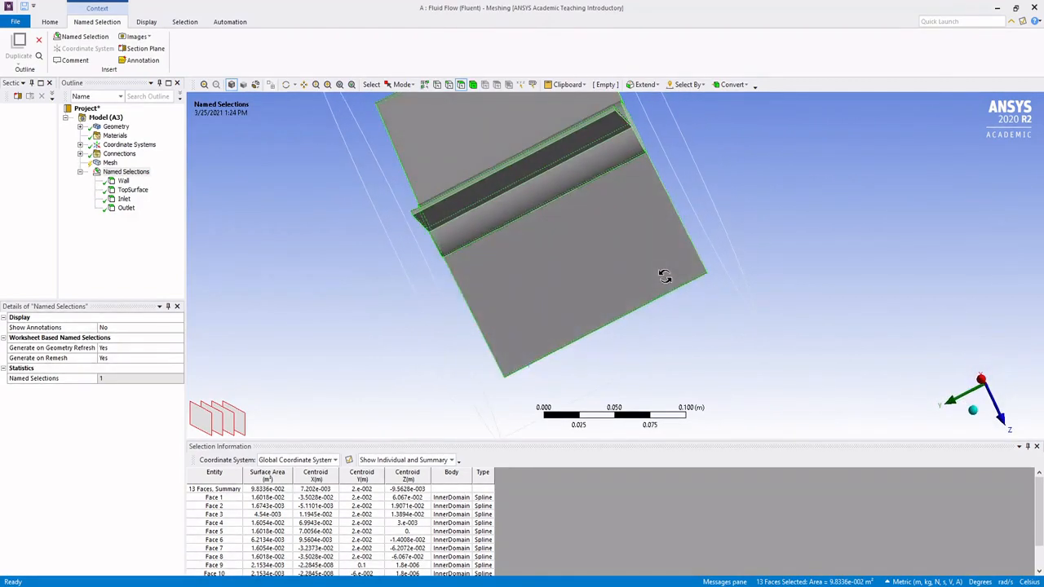
Step: Complete the face selection on the turbine's blades and hub and create a named selection called Turbine from it
{"action": "left_click", "coordinate": [494, 182], "text": "ctrl"}
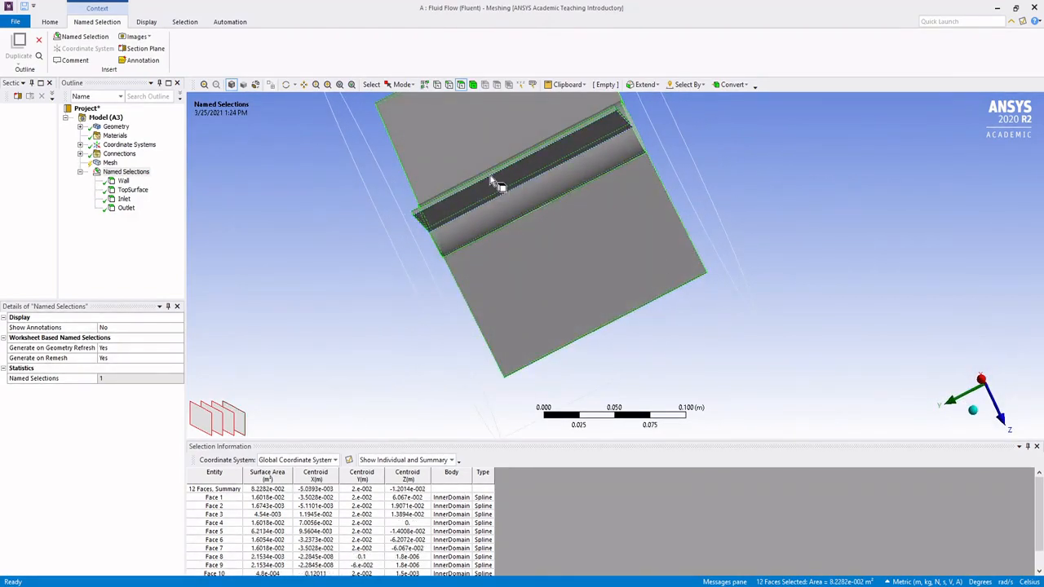
{"action": "middle_click_drag", "start_coordinate": [494, 182], "coordinate": [642, 246]}
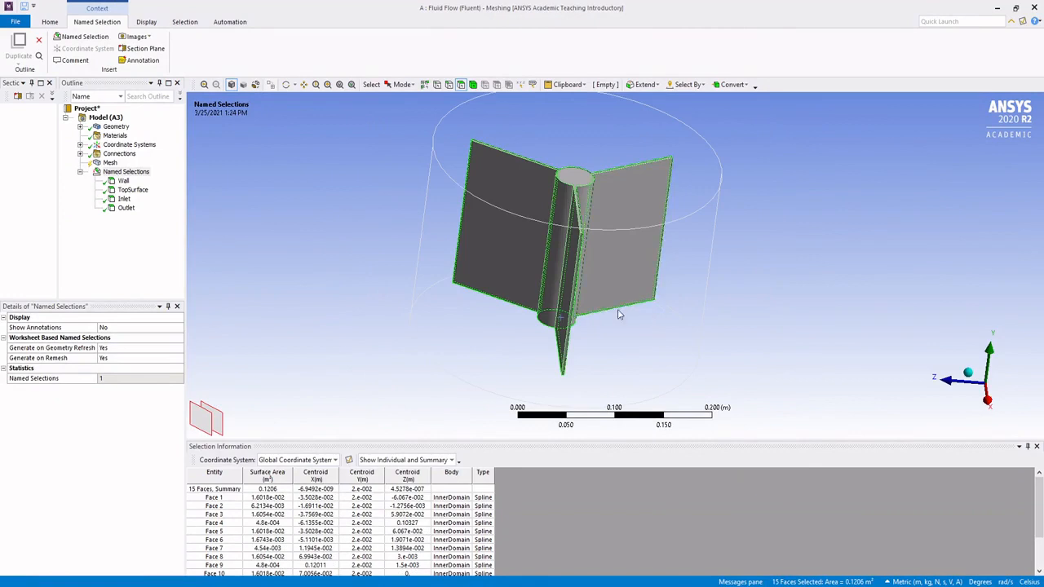
{"action": "right_click", "coordinate": [624, 237]}
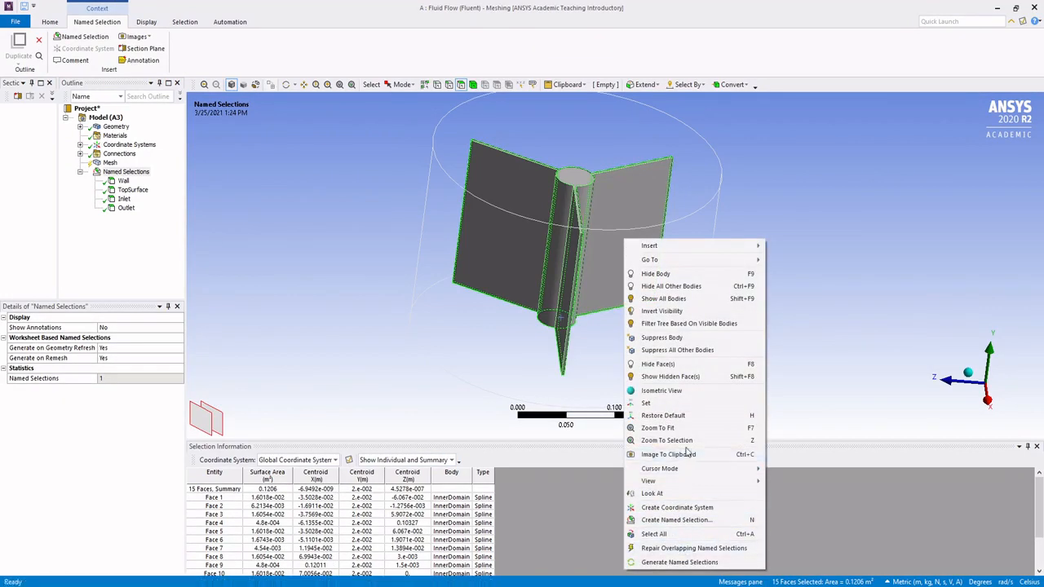
{"action": "left_click", "coordinate": [677, 520]}
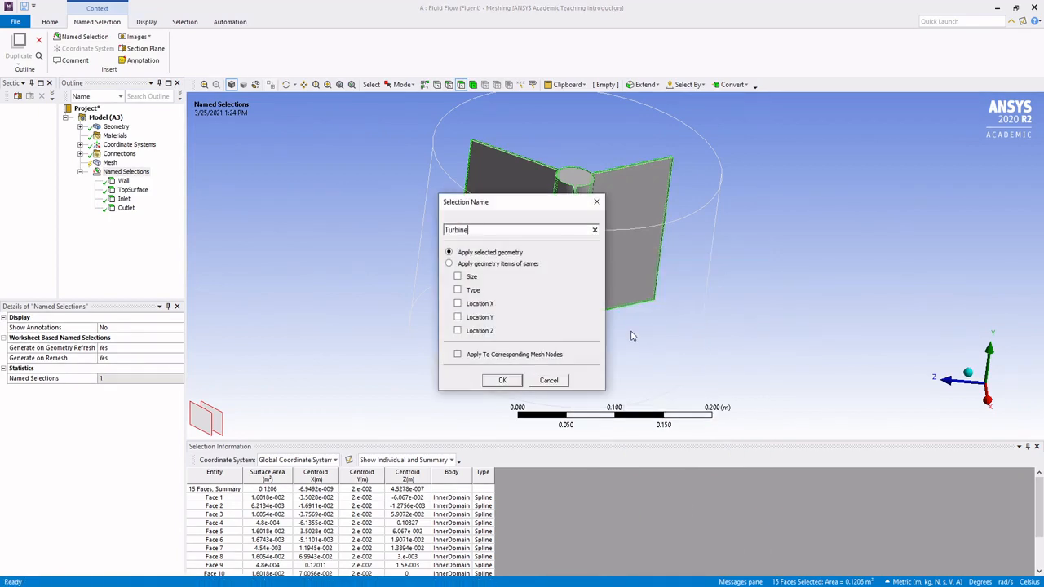
{"action": "left_click", "coordinate": [502, 383]}
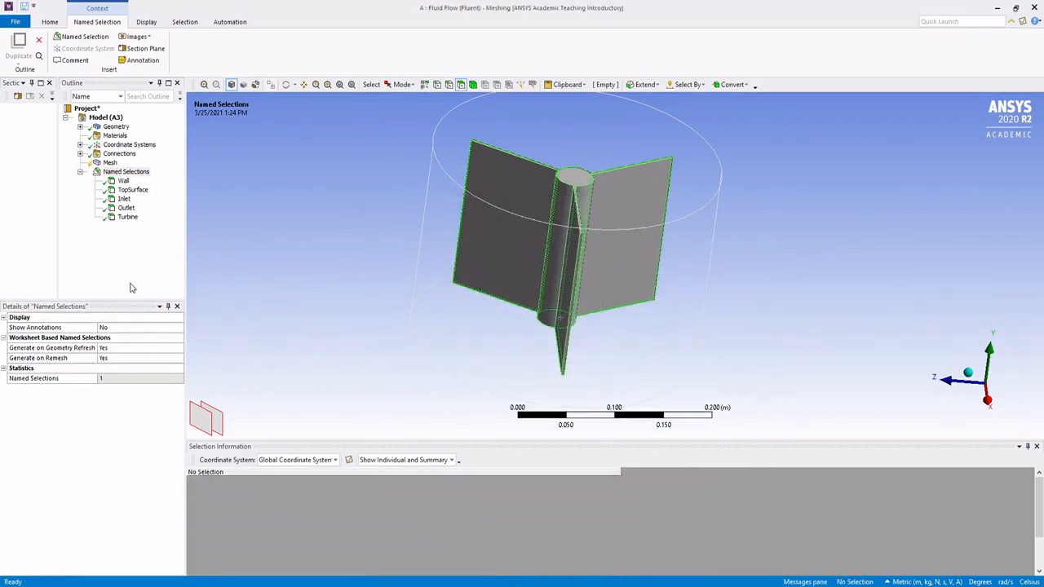
Step: Show all bodies again and inspect the faces assigned to the Wall named selection
{"action": "middle_click_drag", "start_coordinate": [408, 240], "coordinate": [356, 233]}
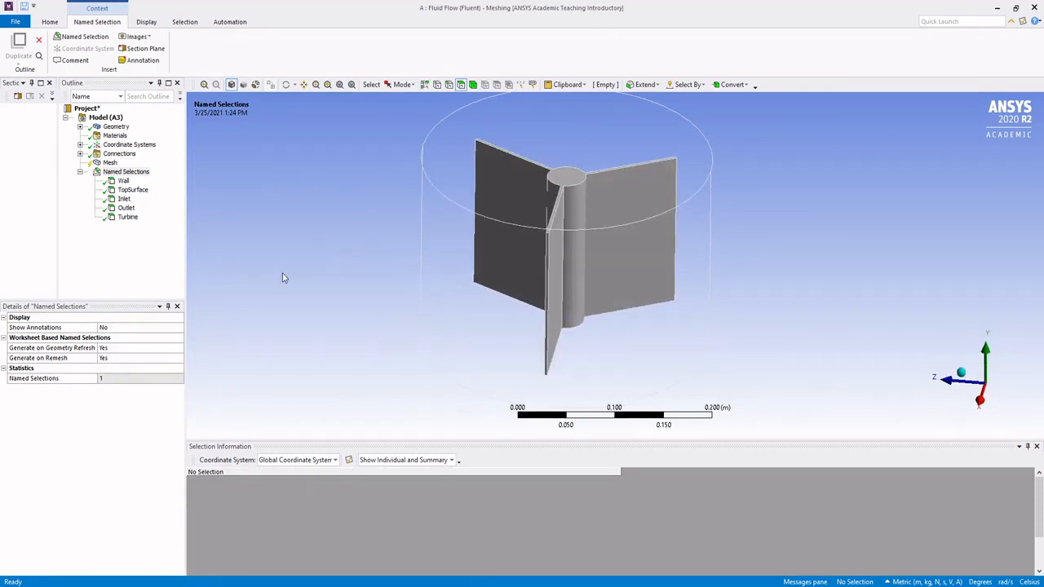
{"action": "left_click", "coordinate": [123, 182]}
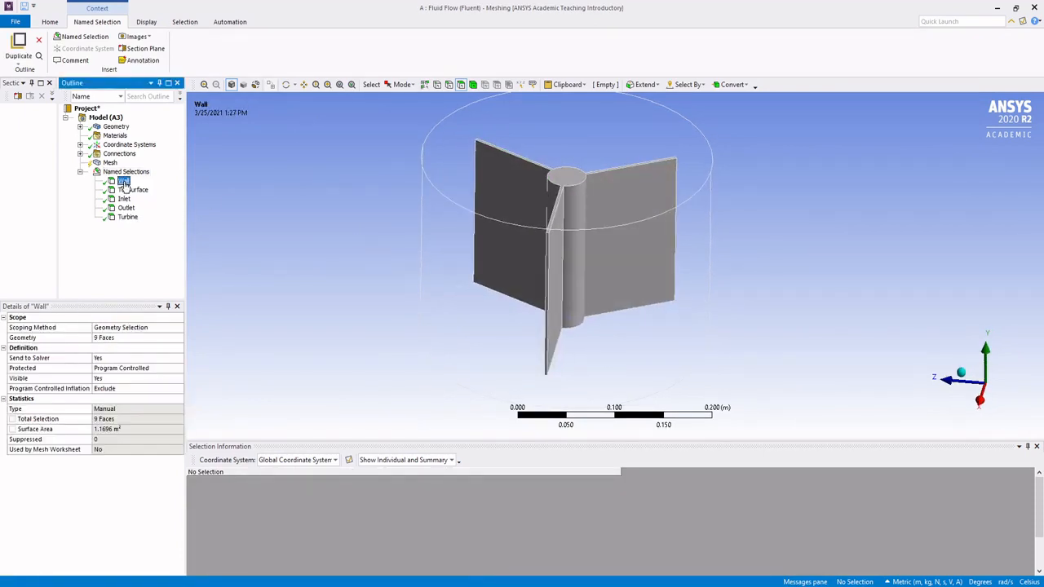
{"action": "right_click", "coordinate": [448, 247]}
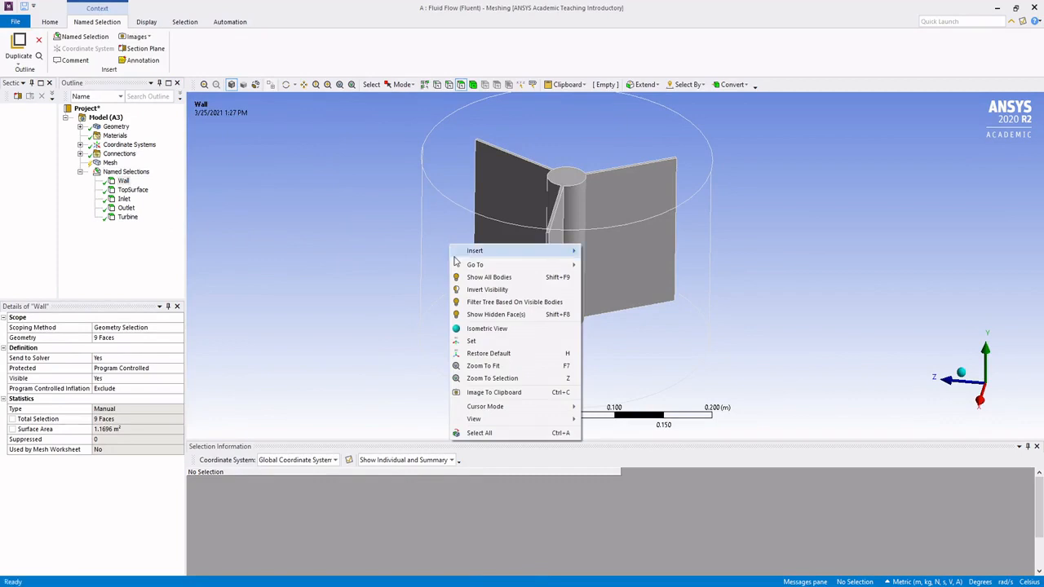
{"action": "left_click", "coordinate": [495, 278]}
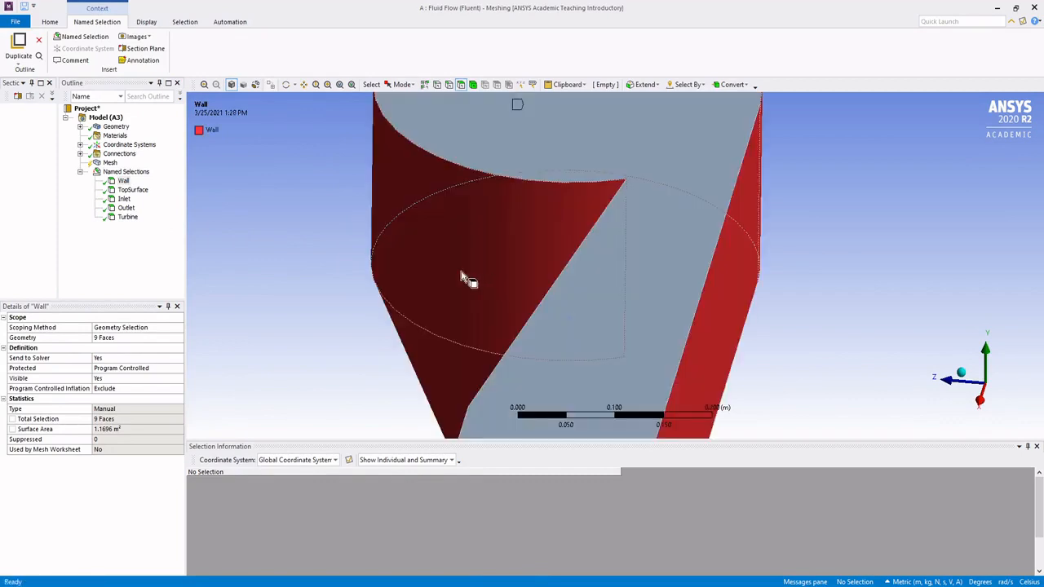
{"action": "scroll", "coordinate": [433, 269], "scroll_direction": "up", "scroll_amount": 4}
{"action": "scroll", "coordinate": [489, 235], "scroll_direction": "down", "scroll_amount": 2}
{"action": "scroll", "coordinate": [499, 224], "scroll_direction": "down", "scroll_amount": 5}
{"action": "middle_click_drag", "start_coordinate": [505, 220], "coordinate": [806, 257]}
{"action": "middle_click_drag", "start_coordinate": [454, 304], "coordinate": [424, 217], "text": "ctrl"}
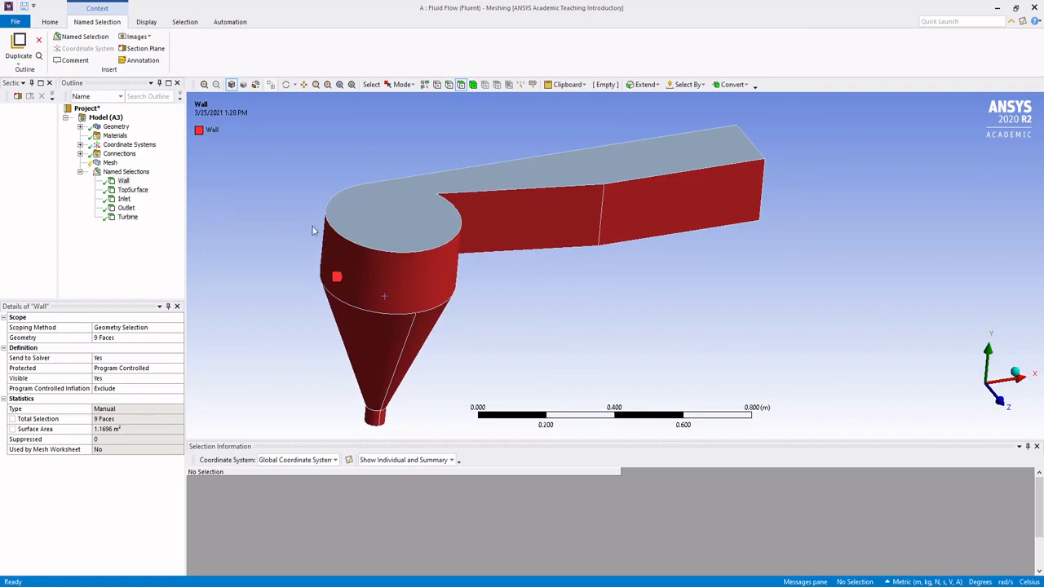
{"action": "middle_click_drag", "start_coordinate": [313, 228], "coordinate": [332, 246]}
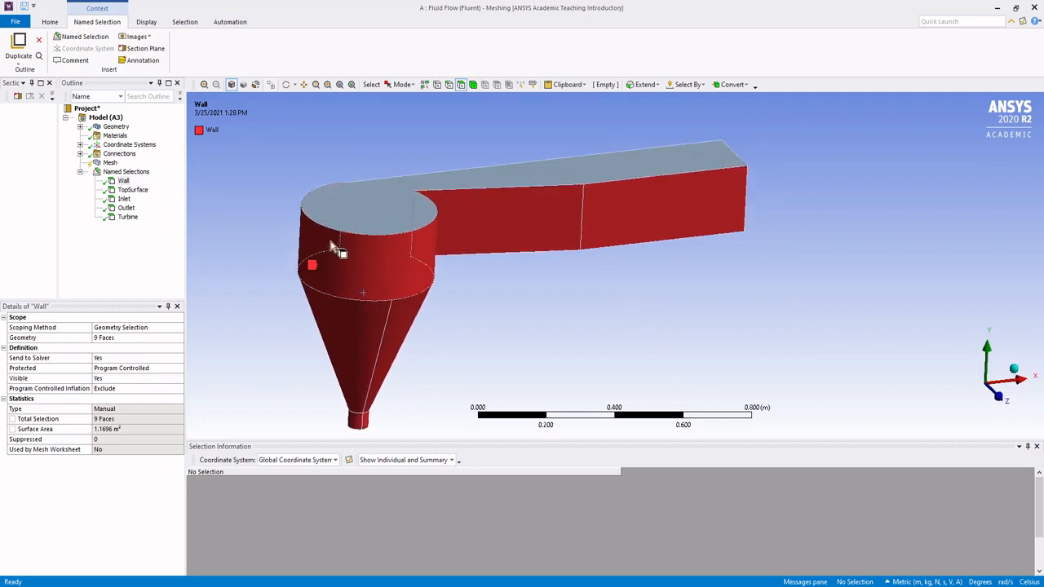
Step: Expand the mesh sizing settings and set the global element size to 0.015 m
{"action": "left_click", "coordinate": [110, 164]}
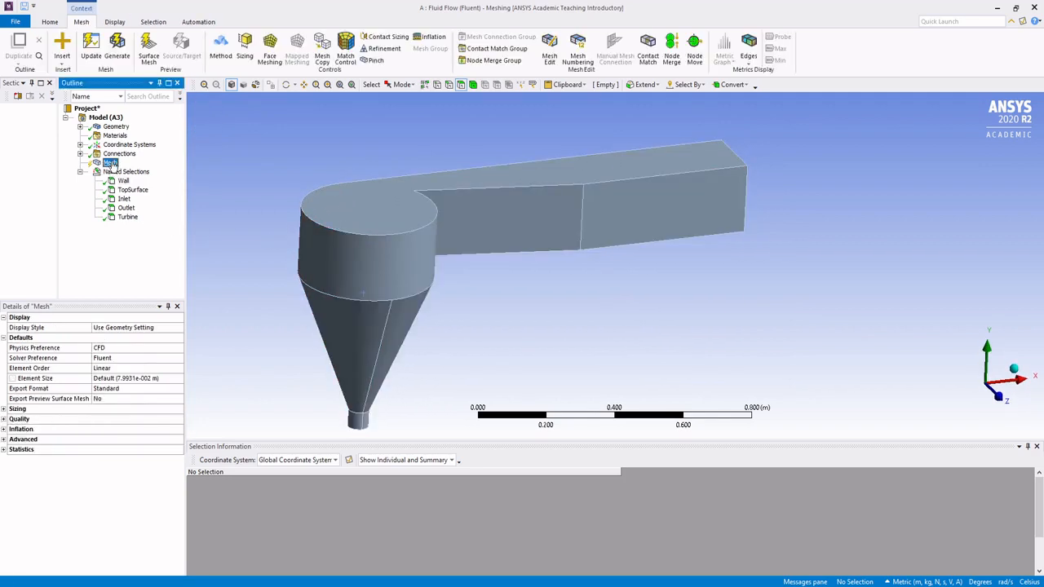
{"action": "right_click", "coordinate": [111, 164]}
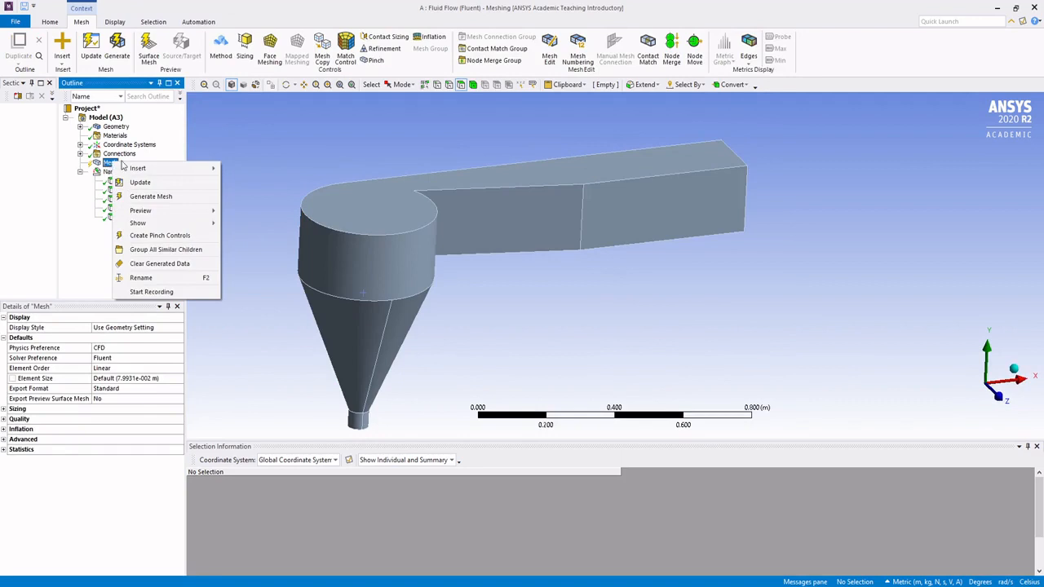
{"action": "left_click", "coordinate": [111, 167]}
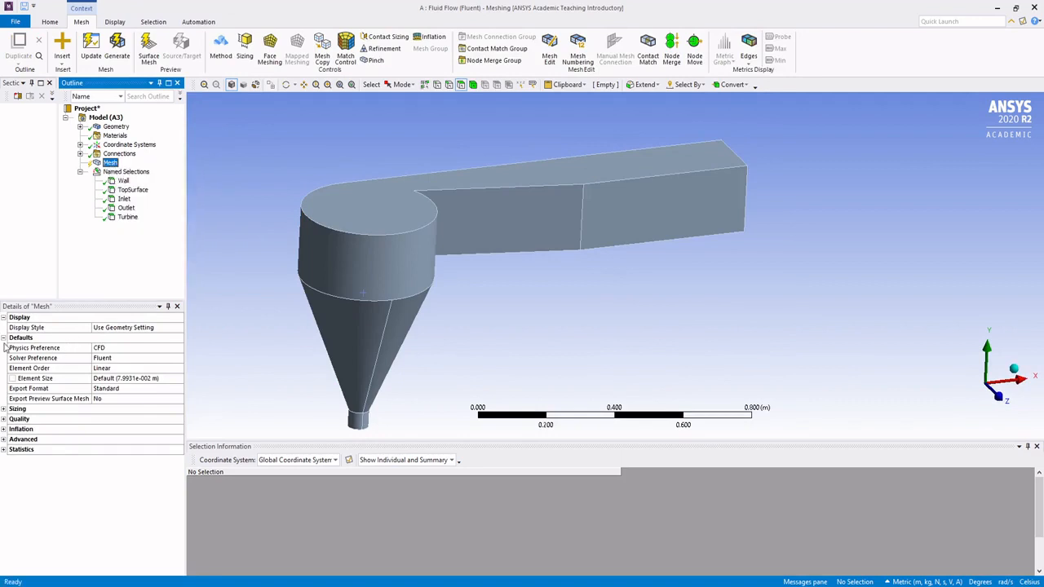
{"action": "left_click", "coordinate": [4, 410]}
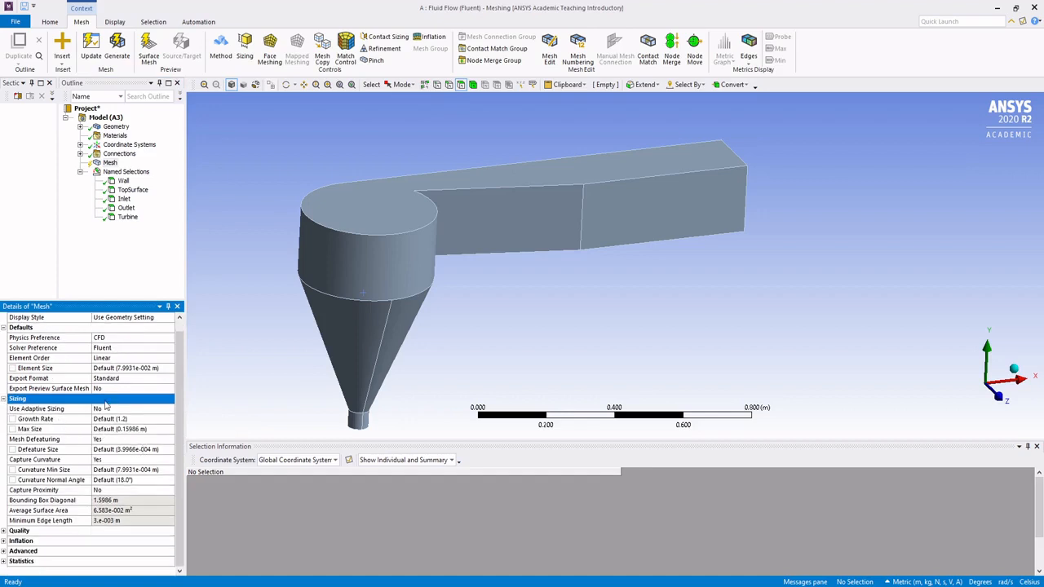
{"action": "left_click", "coordinate": [161, 371]}
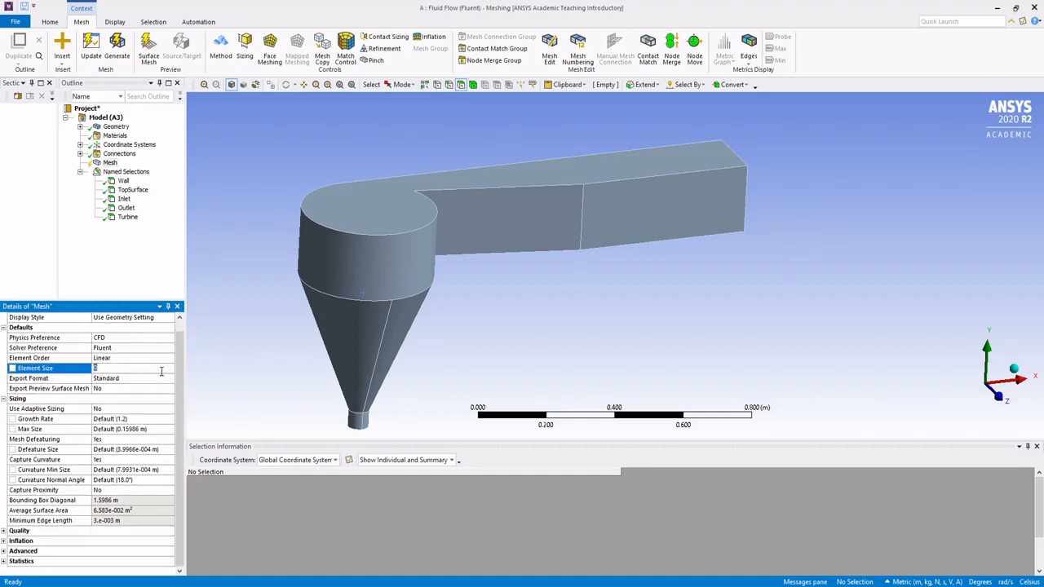
{"action": "type", "text": "0.015"}
{"action": "key", "text": "Return"}
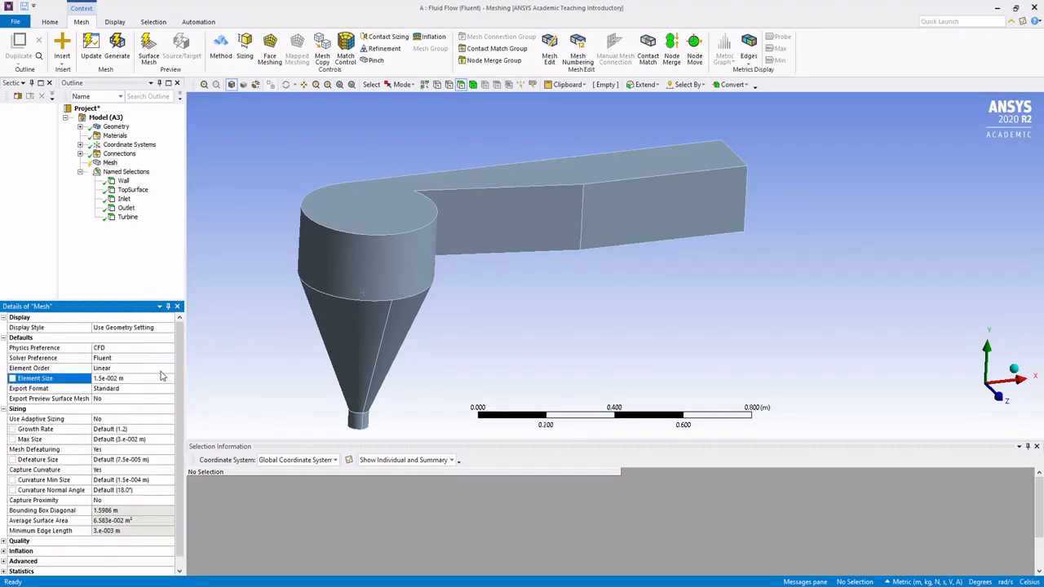
{"action": "scroll", "coordinate": [157, 383], "scroll_direction": "down", "scroll_amount": 1}
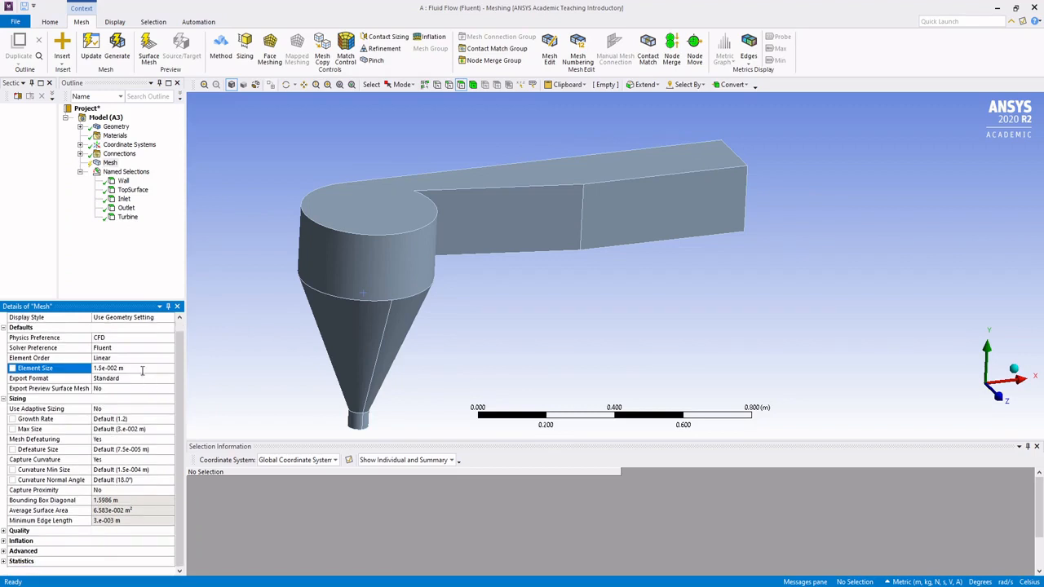
{"action": "left_click", "coordinate": [253, 332]}
{"action": "middle_click_drag", "start_coordinate": [273, 340], "coordinate": [257, 325]}
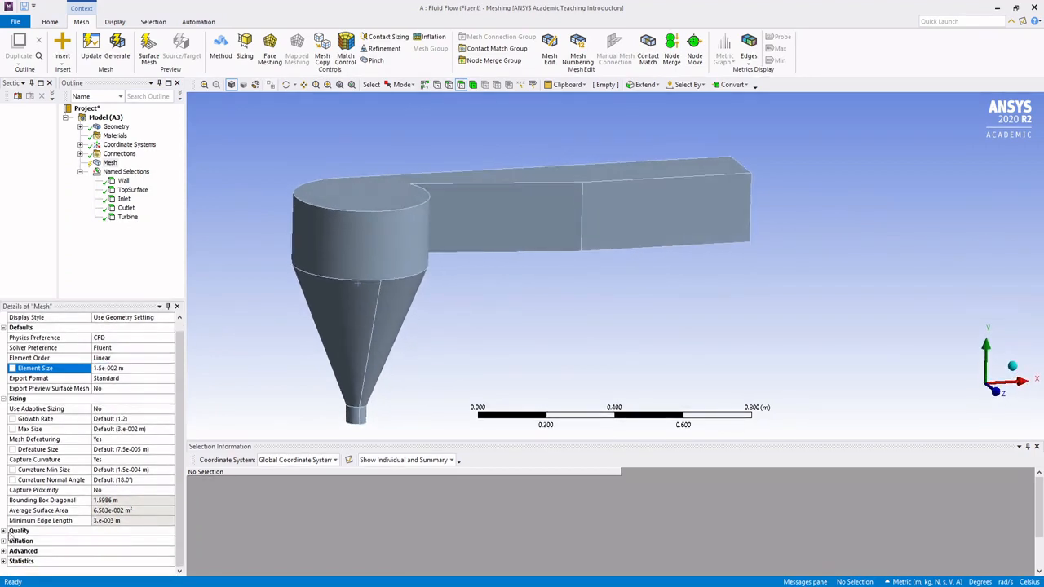
Step: Set the mesh quality's target skewness to 0.7 and expand the inflation settings
{"action": "left_click", "coordinate": [8, 532]}
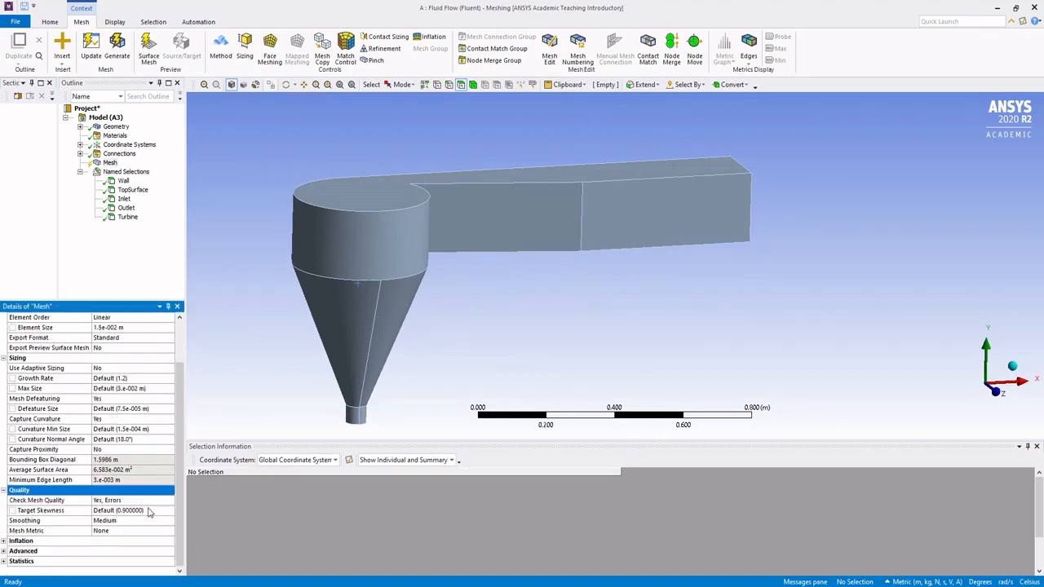
{"action": "left_click", "coordinate": [41, 511]}
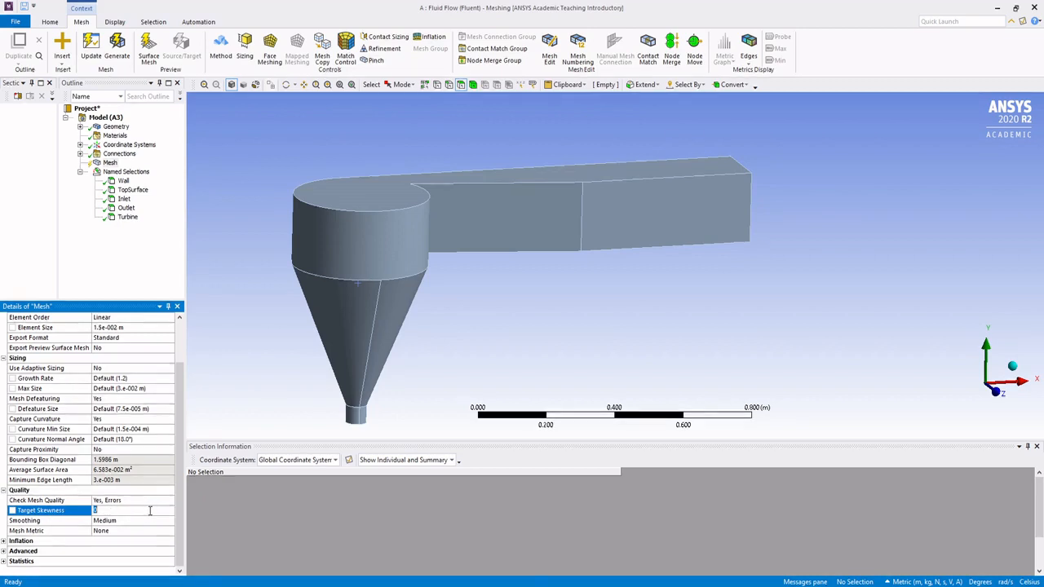
{"action": "type", "text": "0.7"}
{"action": "left_click", "coordinate": [5, 542]}
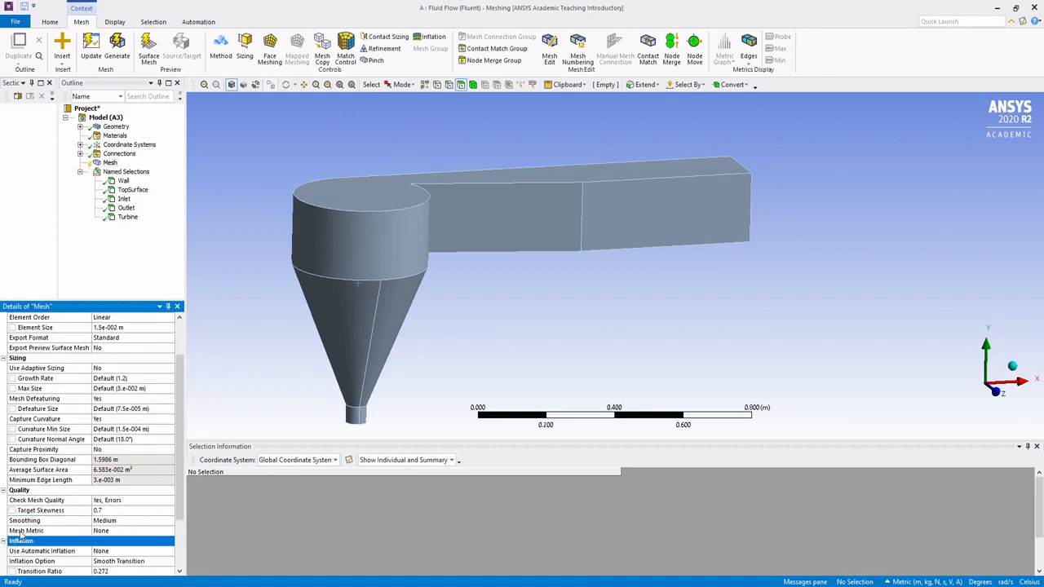
Step: Generate the mesh for the whole model
{"action": "right_click", "coordinate": [107, 162]}
{"action": "left_click", "coordinate": [186, 198]}
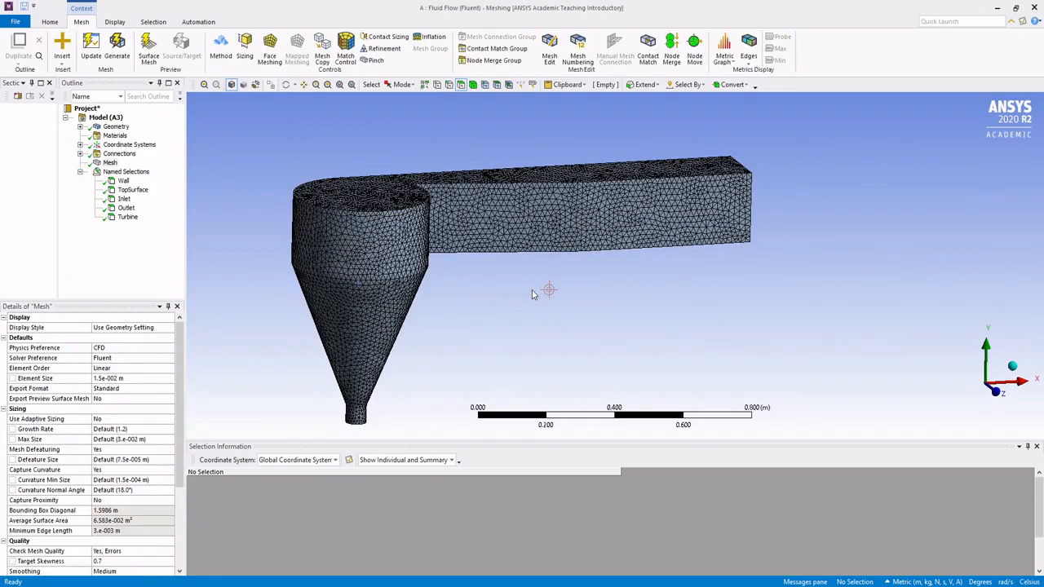
{"action": "scroll", "coordinate": [437, 254], "scroll_direction": "up", "scroll_amount": 1}
{"action": "middle_click_drag", "start_coordinate": [541, 241], "coordinate": [628, 205]}
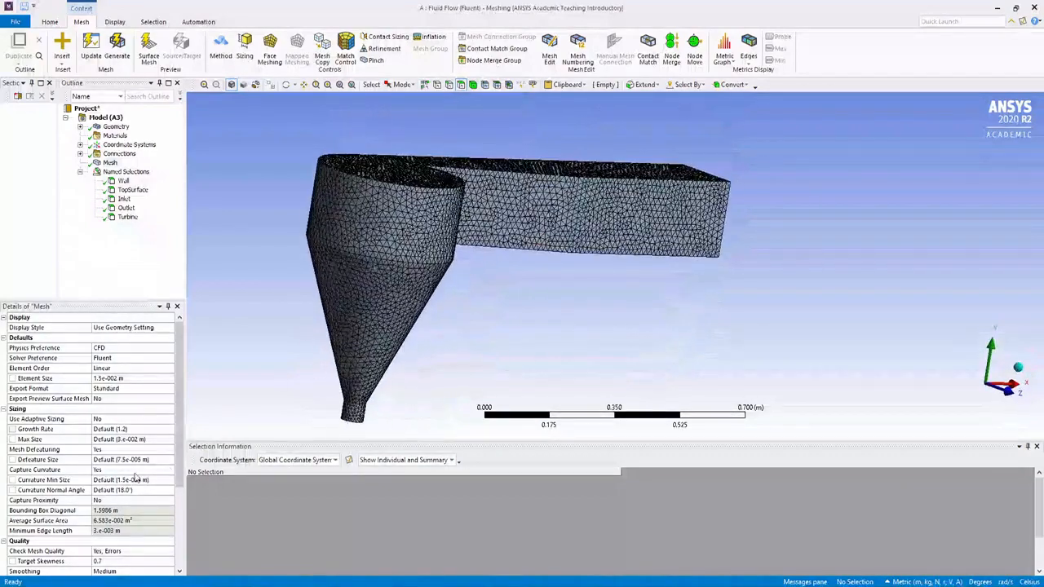
Step: Expand the mesh statistics and advanced settings to check the node and element counts
{"action": "scroll", "coordinate": [136, 479], "scroll_direction": "down", "scroll_amount": 4}
{"action": "left_click", "coordinate": [4, 562]}
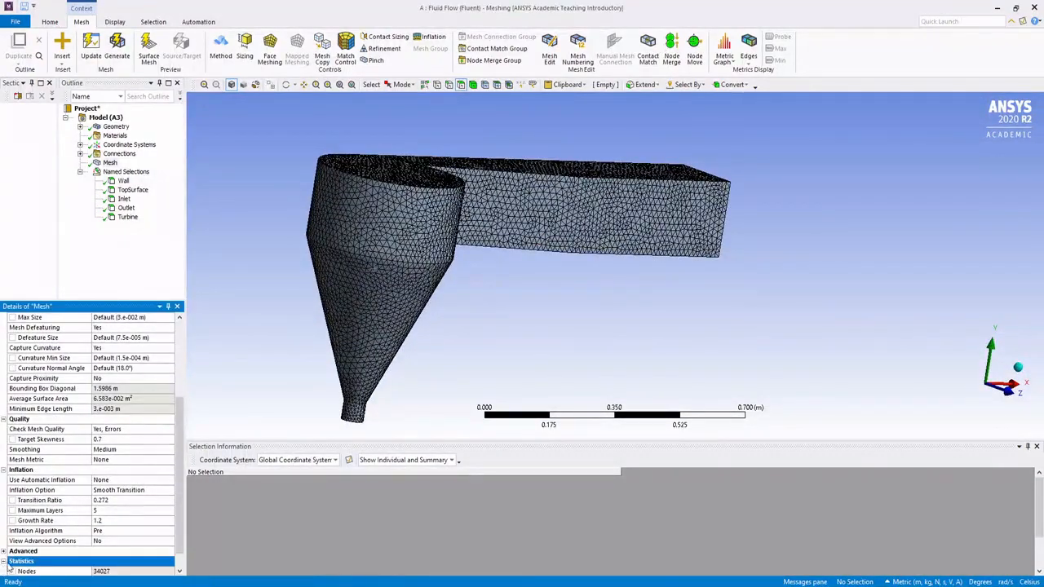
{"action": "left_click", "coordinate": [4, 531]}
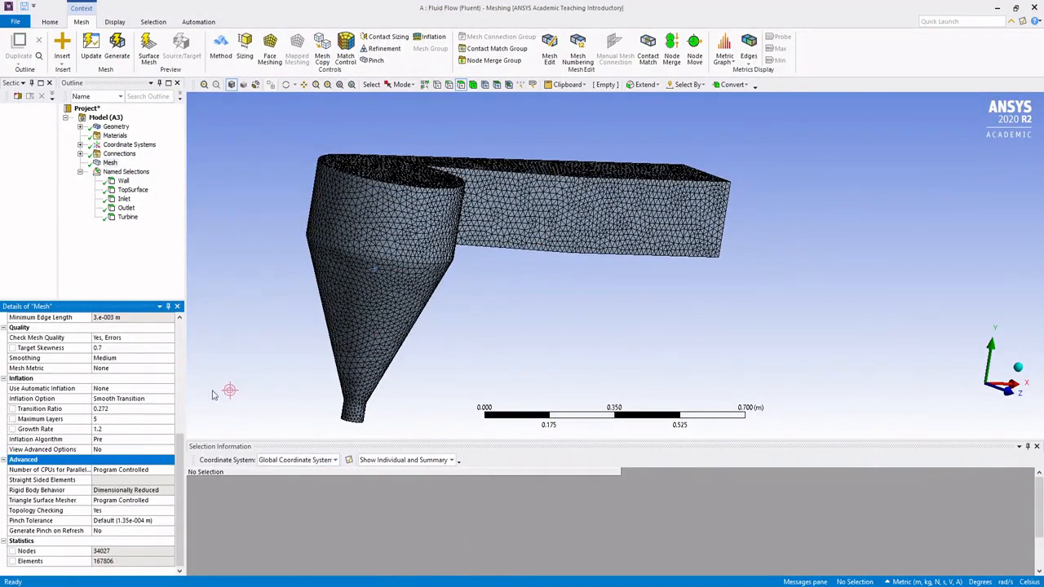
Step: Examine the generated surface mesh on the cylindrical basin, the cone and the rectangular channel
{"action": "middle_click_drag", "start_coordinate": [479, 231], "coordinate": [461, 239]}
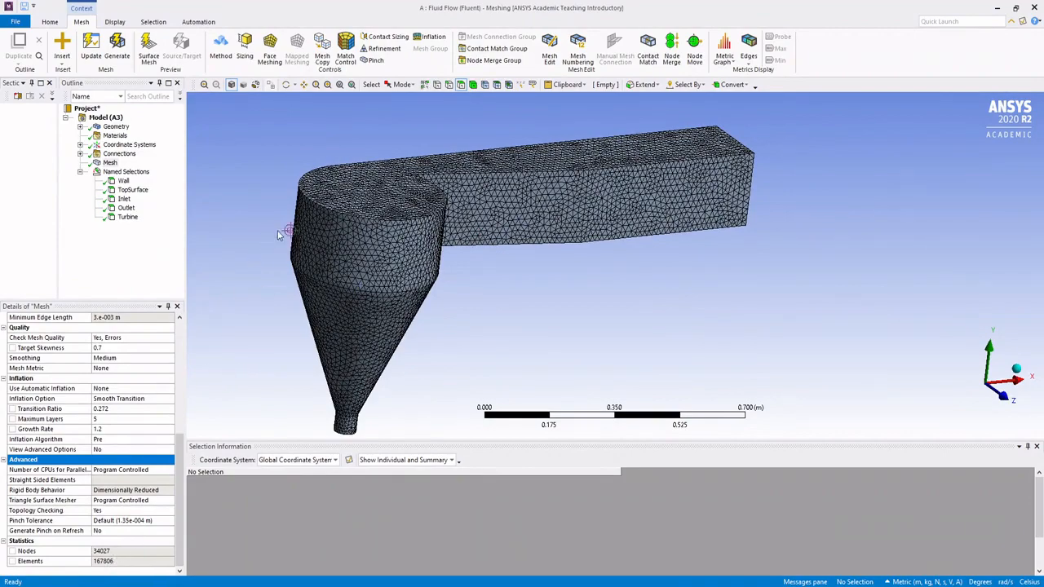
{"action": "middle_click_drag", "start_coordinate": [277, 235], "coordinate": [490, 217]}
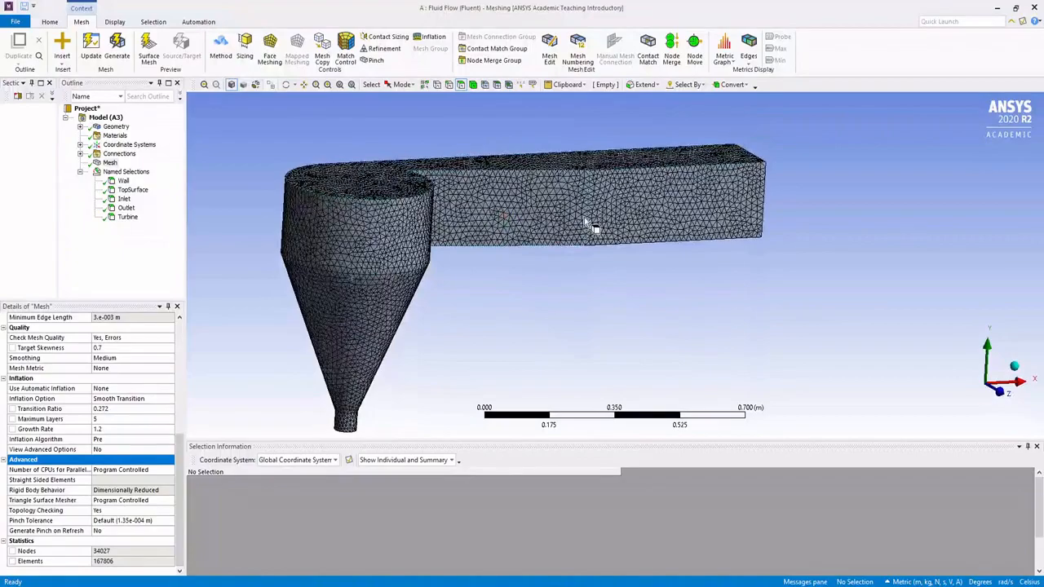
{"action": "mouse_move", "coordinate": [585, 222]}
{"action": "middle_mouse_down"}
{"action": "mouse_move", "coordinate": [599, 243]}
{"action": "mouse_move", "coordinate": [587, 229]}
{"action": "middle_mouse_up"}
{"action": "middle_click_drag", "start_coordinate": [572, 291], "coordinate": [597, 262], "text": "ctrl"}
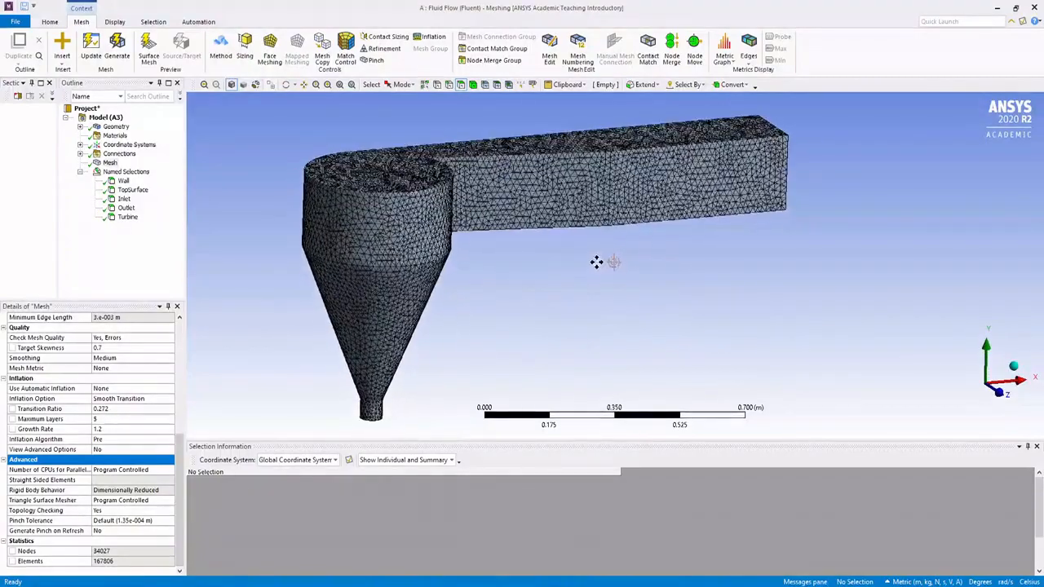
{"action": "left_click_drag", "start_coordinate": [557, 443], "coordinate": [557, 469]}
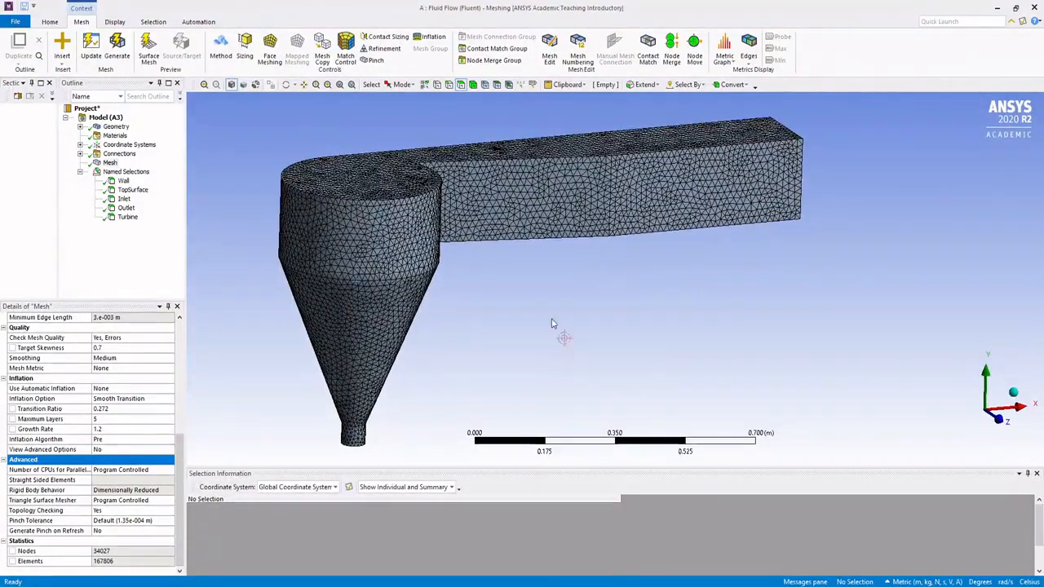
{"action": "middle_click_drag", "start_coordinate": [552, 324], "coordinate": [555, 252]}
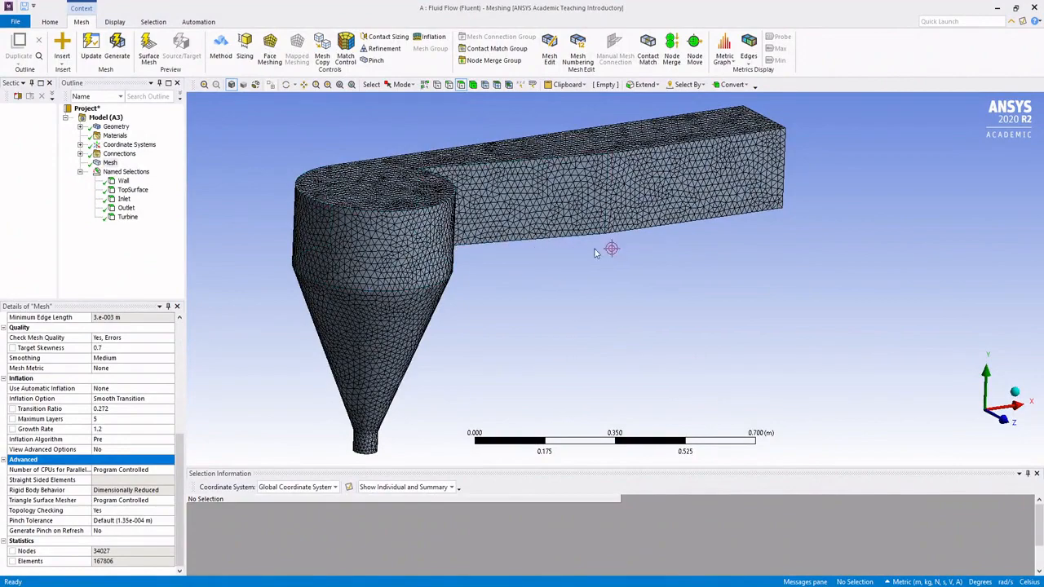
{"action": "middle_click_drag", "start_coordinate": [596, 253], "coordinate": [666, 223]}
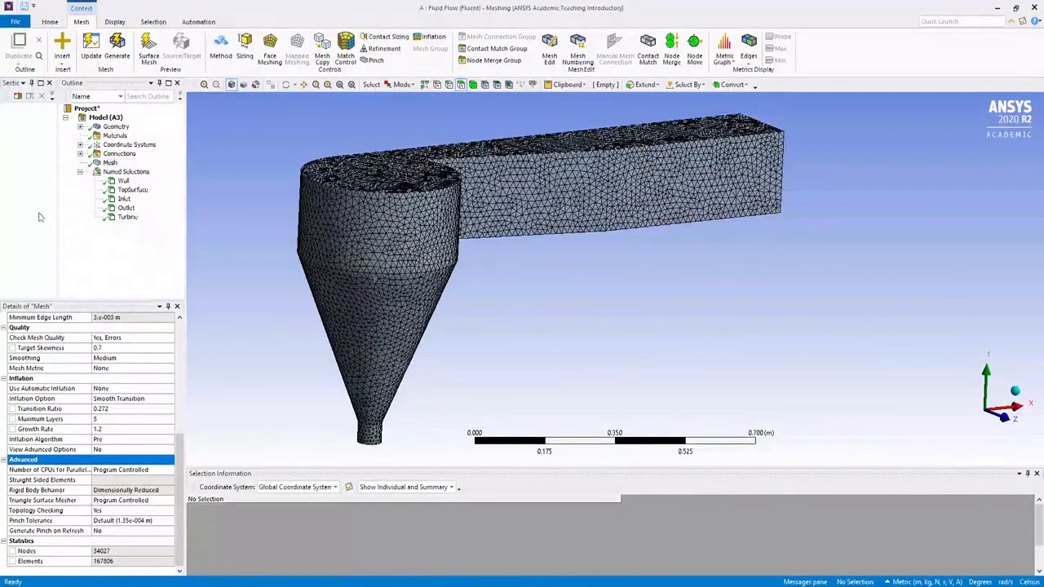
{"action": "scroll", "coordinate": [235, 240], "scroll_direction": "up", "scroll_amount": 3}
{"action": "scroll", "coordinate": [263, 249], "scroll_direction": "down", "scroll_amount": 2}
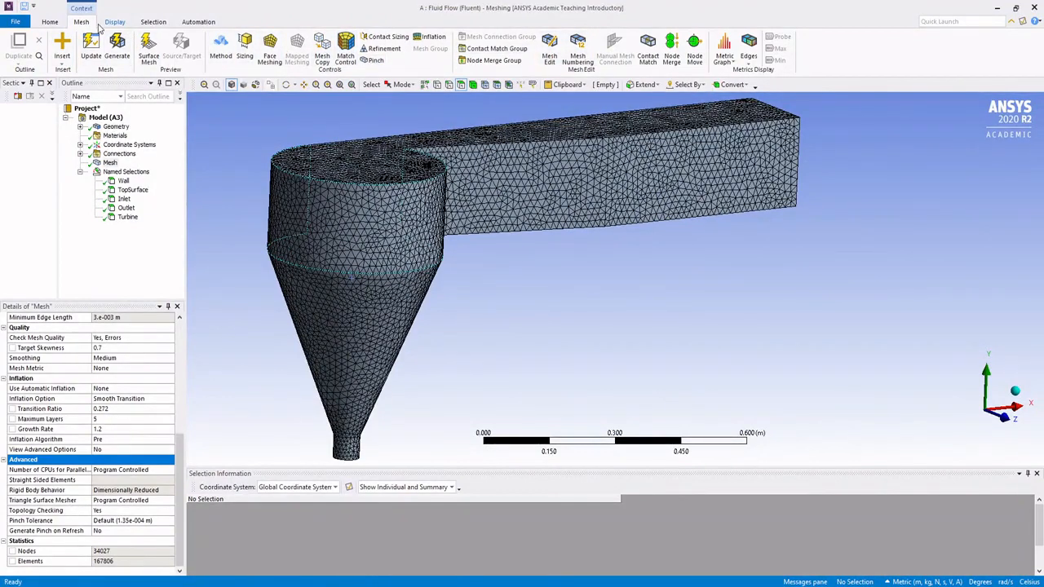
{"action": "left_click", "coordinate": [107, 23]}
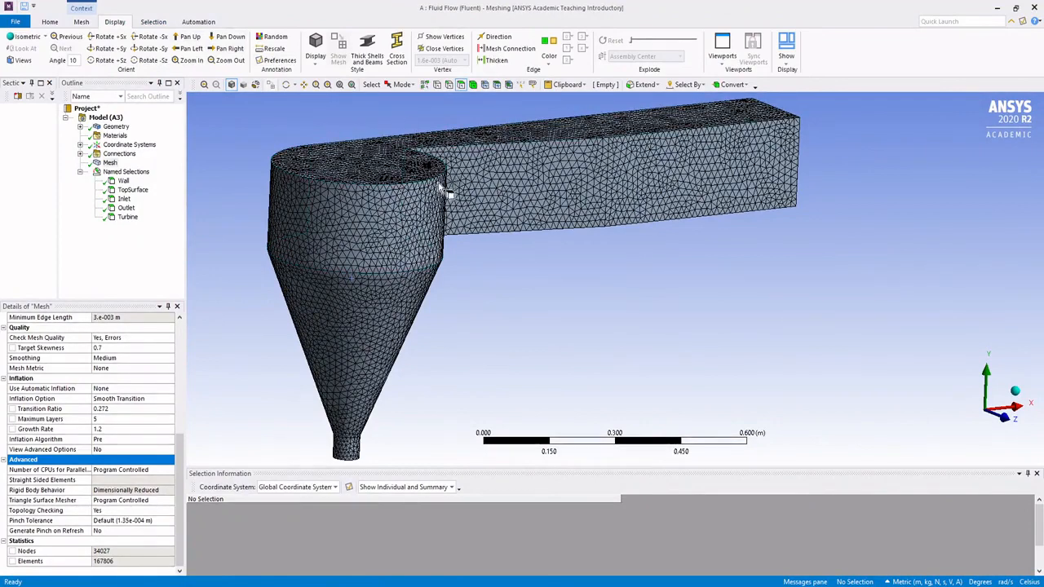
{"action": "left_click", "coordinate": [78, 22]}
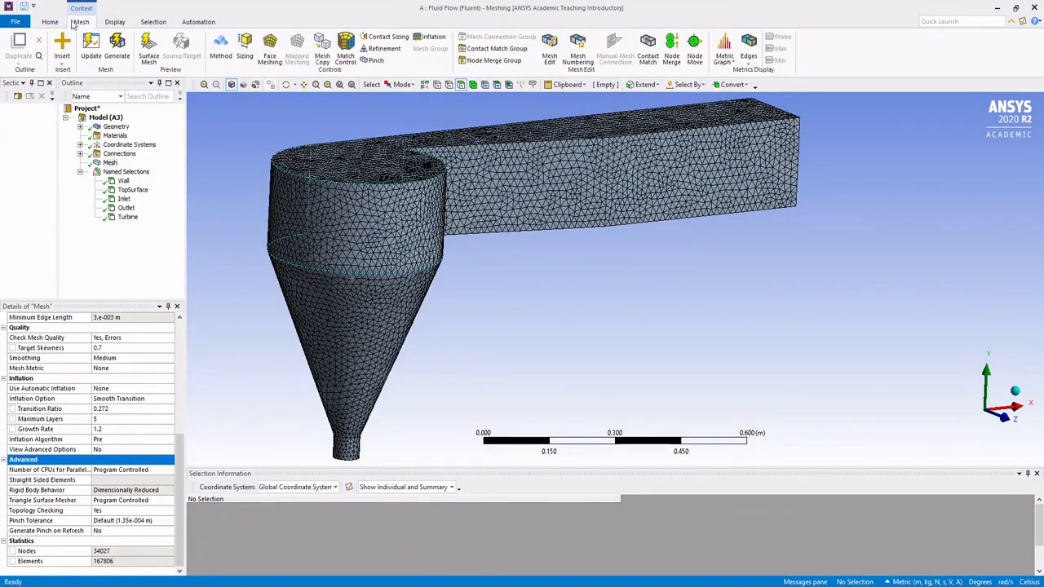
Step: Cut a vertical section plane lengthwise through the basin and cone to expose the interior mesh
{"action": "middle_click_drag", "start_coordinate": [475, 184], "coordinate": [601, 163]}
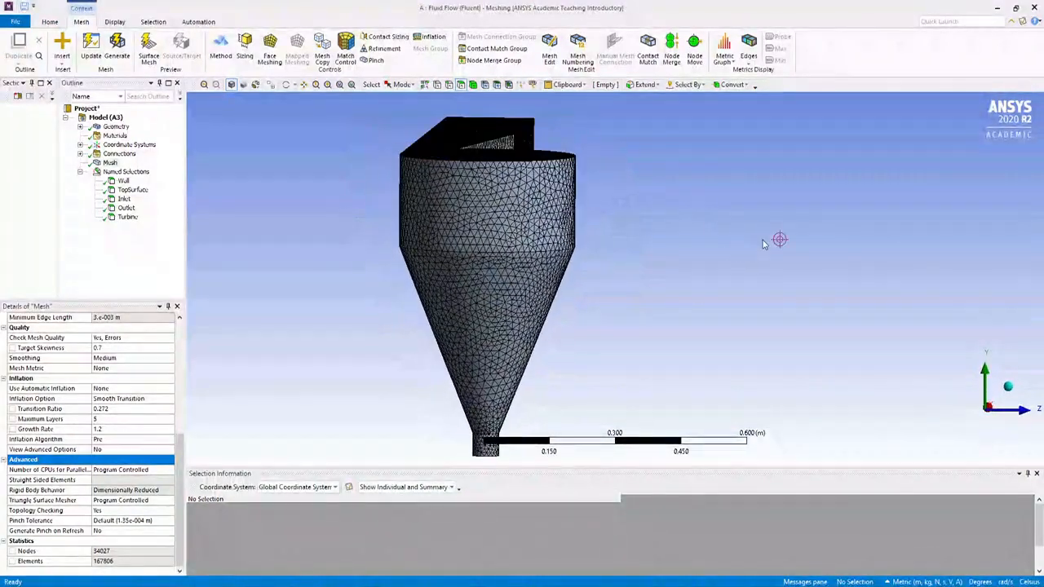
{"action": "middle_click_drag", "start_coordinate": [800, 258], "coordinate": [590, 238]}
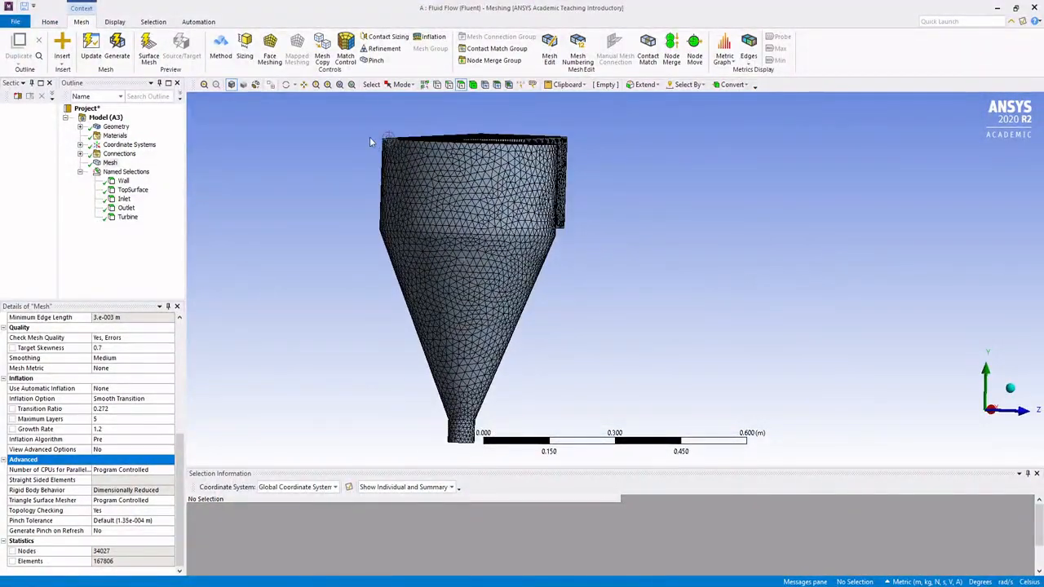
{"action": "left_click", "coordinate": [17, 96]}
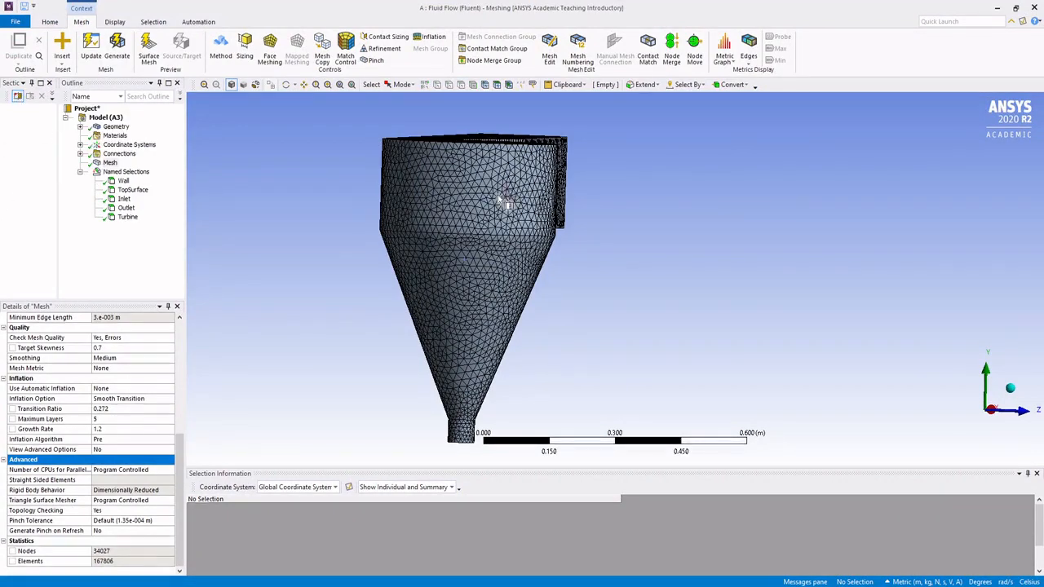
{"action": "middle_click_drag", "start_coordinate": [526, 175], "coordinate": [495, 158]}
{"action": "left_click_drag", "start_coordinate": [472, 344], "coordinate": [466, 443]}
{"action": "middle_click_drag", "start_coordinate": [579, 299], "coordinate": [391, 298]}
{"action": "middle_click_drag", "start_coordinate": [480, 246], "coordinate": [434, 275], "text": "ctrl"}
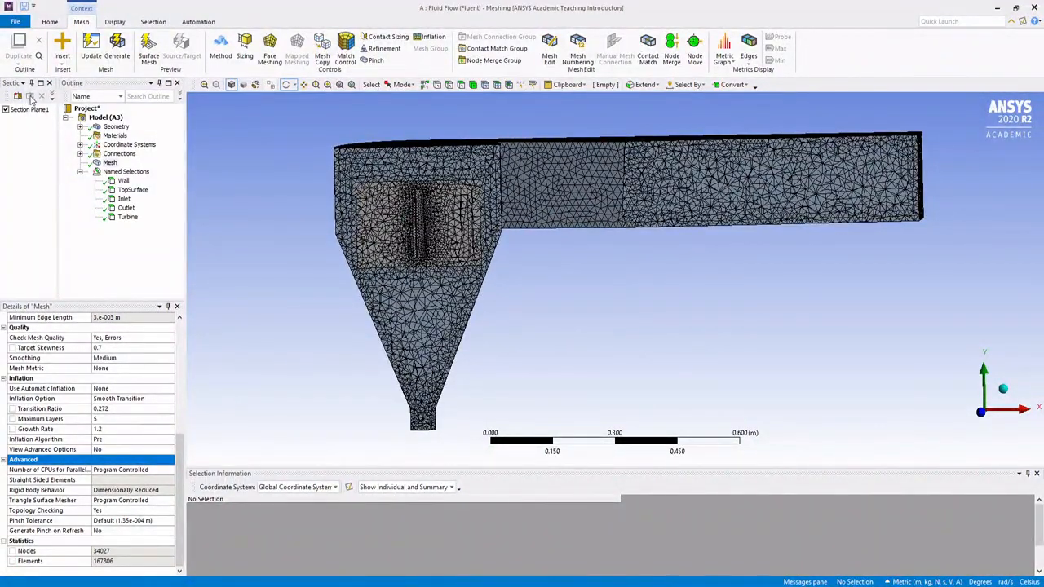
Step: Show whole elements along the vertical section cut and inspect the interior mesh of the basin, cone and channel
{"action": "left_click_drag", "start_coordinate": [57, 126], "coordinate": [81, 129]}
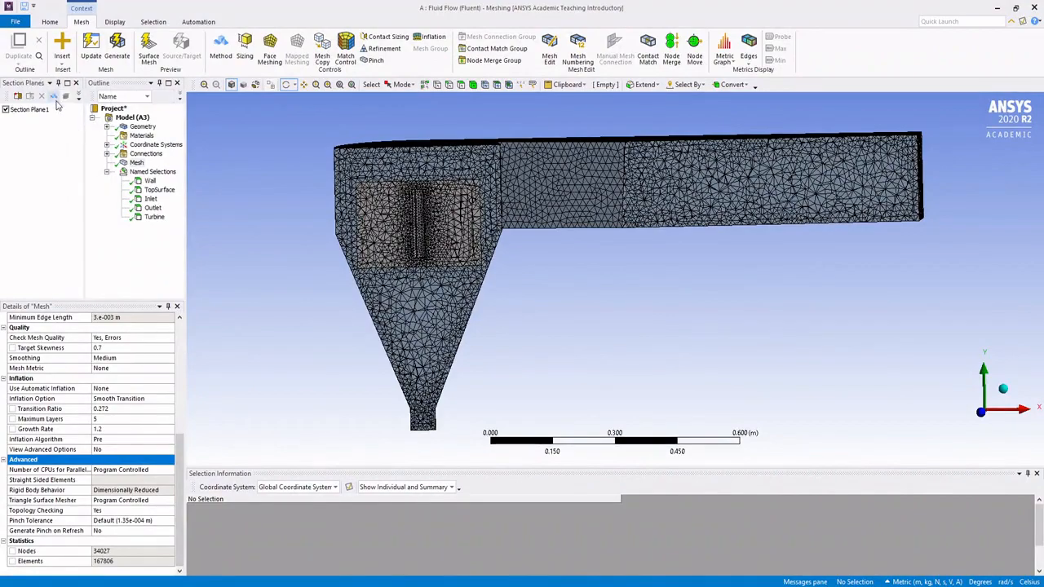
{"action": "left_click", "coordinate": [54, 96]}
{"action": "mouse_move", "coordinate": [642, 222]}
{"action": "middle_mouse_down"}
{"action": "mouse_move", "coordinate": [724, 236]}
{"action": "mouse_move", "coordinate": [677, 220]}
{"action": "mouse_move", "coordinate": [595, 224]}
{"action": "middle_mouse_up"}
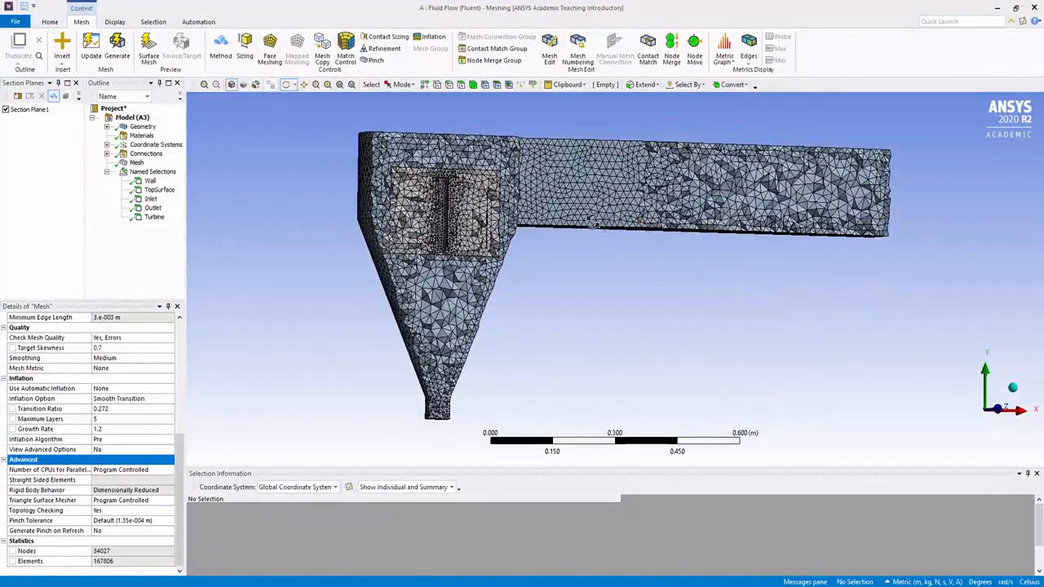
{"action": "middle_click_drag", "start_coordinate": [653, 208], "coordinate": [806, 207]}
Step: Turn off the vertical section plane and cut a roughly horizontal one through the cylindrical basin above the cone
{"action": "left_click", "coordinate": [6, 110]}
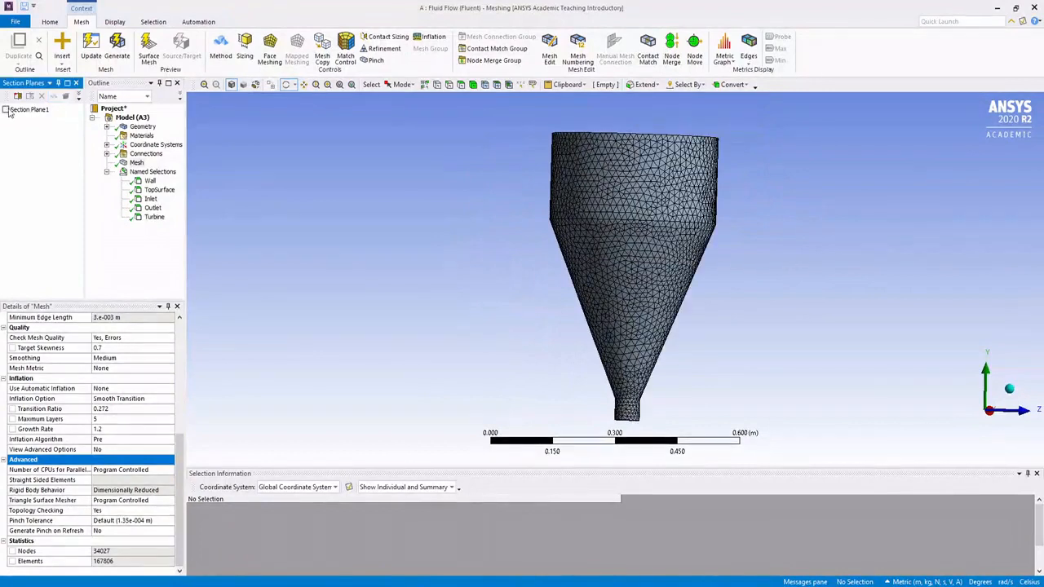
{"action": "left_click", "coordinate": [17, 96]}
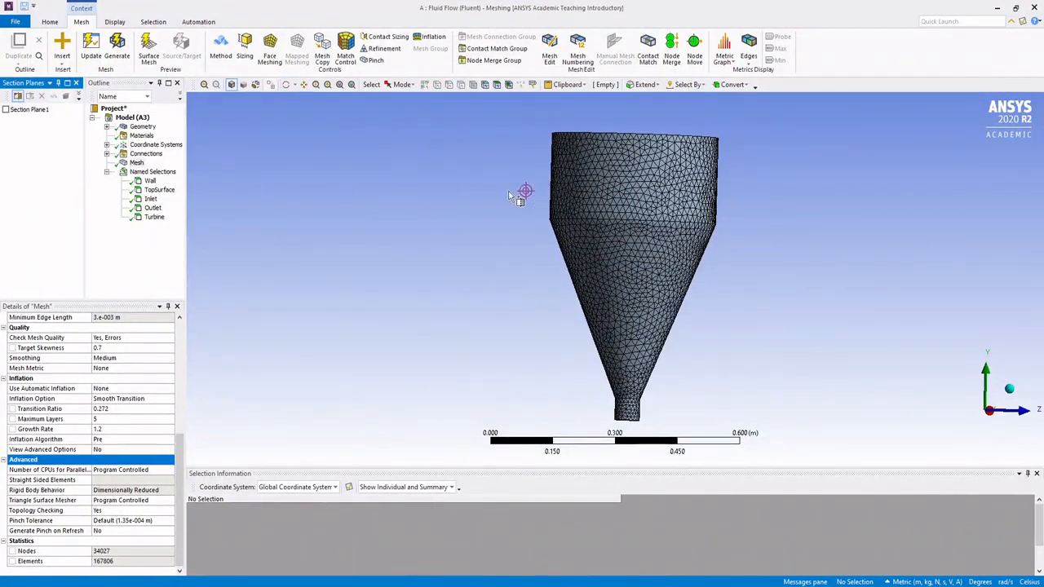
{"action": "left_click_drag", "start_coordinate": [493, 199], "coordinate": [827, 214]}
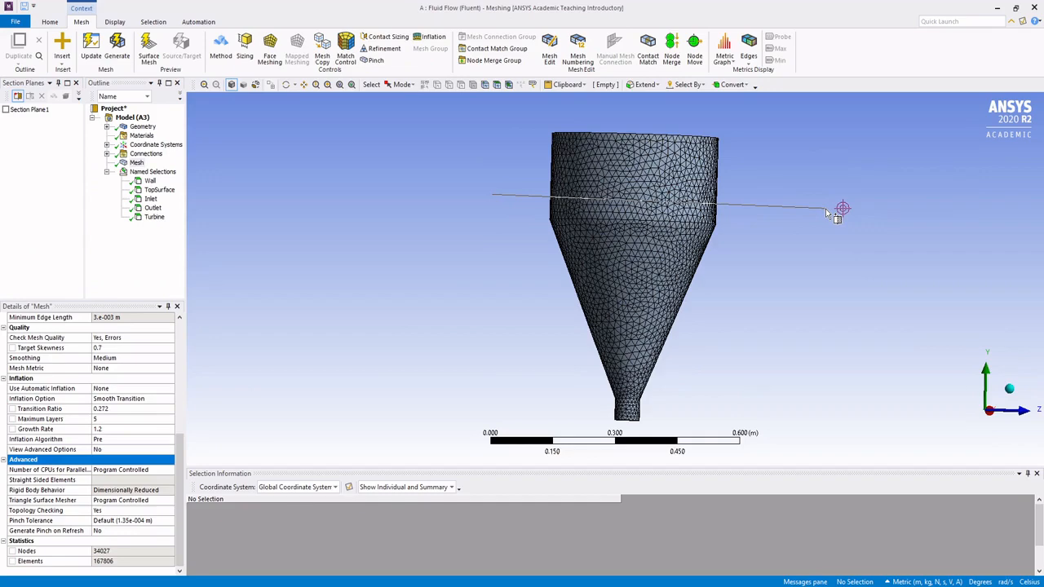
{"action": "left_click_drag", "start_coordinate": [826, 209], "coordinate": [826, 209]}
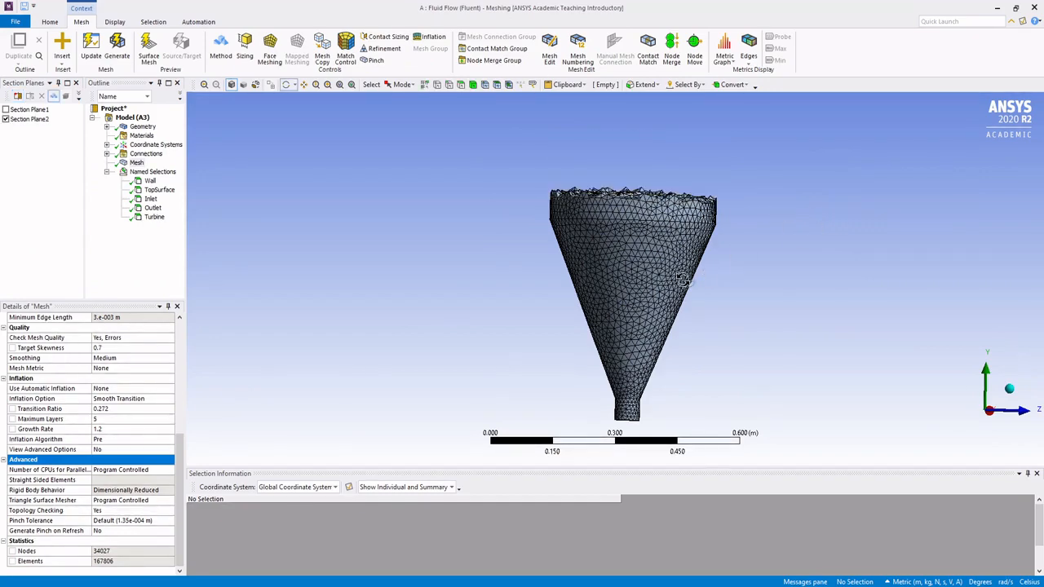
Step: Examine the horizontal cut's mesh around the turbine blades and shaft from above
{"action": "middle_click_drag", "start_coordinate": [686, 280], "coordinate": [694, 321]}
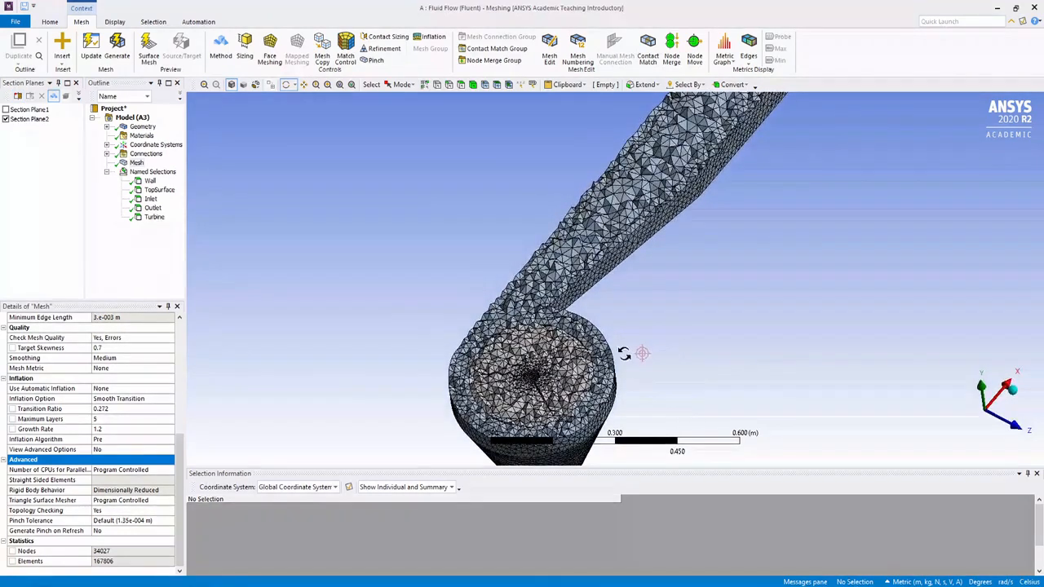
{"action": "middle_click_drag", "start_coordinate": [606, 368], "coordinate": [559, 294]}
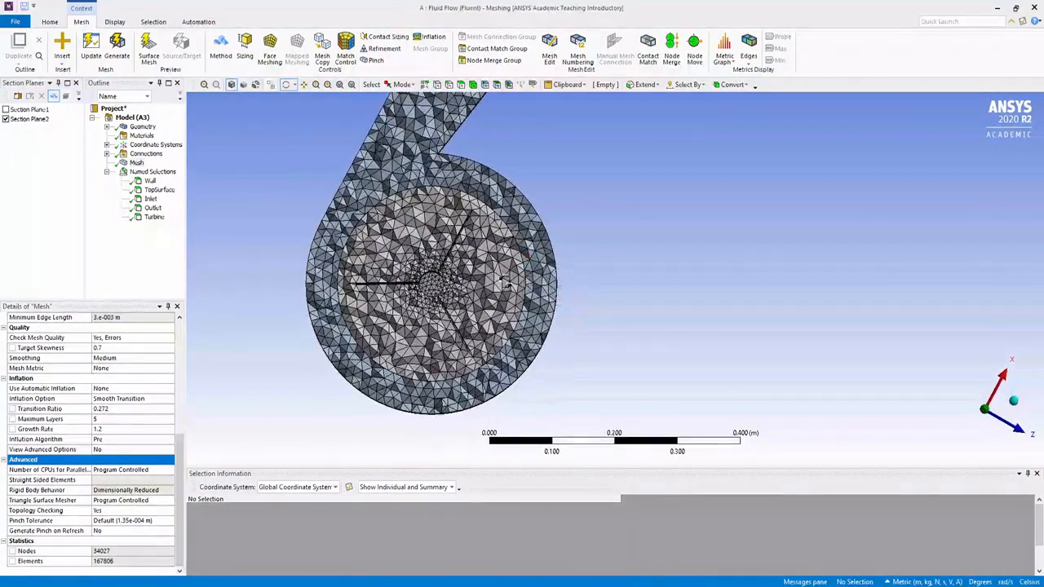
{"action": "scroll", "coordinate": [455, 263], "scroll_direction": "down", "scroll_amount": 2}
{"action": "scroll", "coordinate": [408, 262], "scroll_direction": "up", "scroll_amount": 4}
{"action": "scroll", "coordinate": [378, 258], "scroll_direction": "up", "scroll_amount": 1}
{"action": "middle_click_drag", "start_coordinate": [378, 256], "coordinate": [392, 249]}
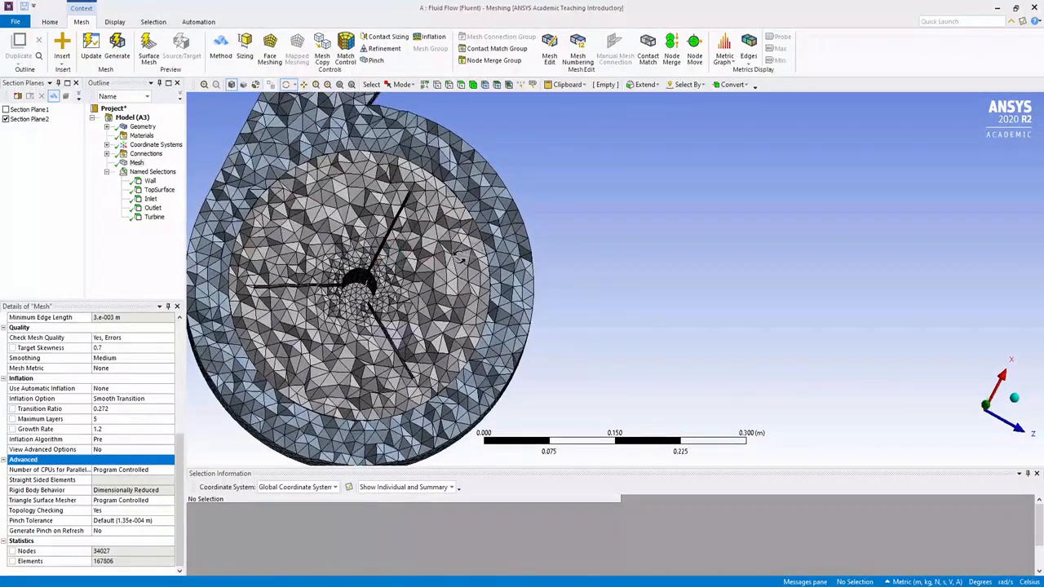
{"action": "middle_click_drag", "start_coordinate": [480, 244], "coordinate": [618, 232], "text": "ctrl"}
{"action": "middle_click_drag", "start_coordinate": [617, 231], "coordinate": [610, 231]}
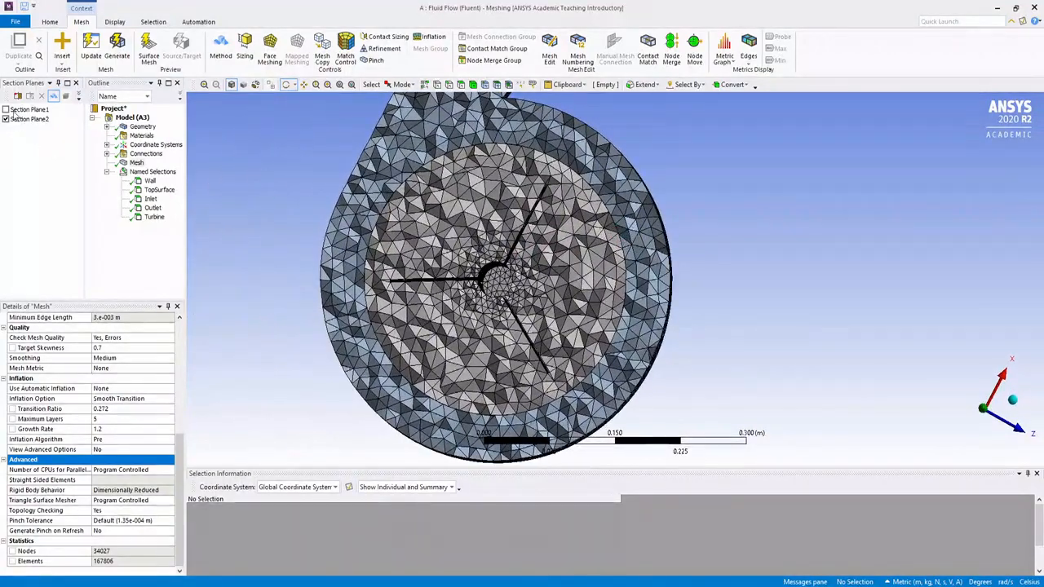
Step: Make Section Plane2 editable and slide it up and down to inspect the mesh at different heights of the basin
{"action": "left_click_drag", "start_coordinate": [85, 143], "coordinate": [97, 137]}
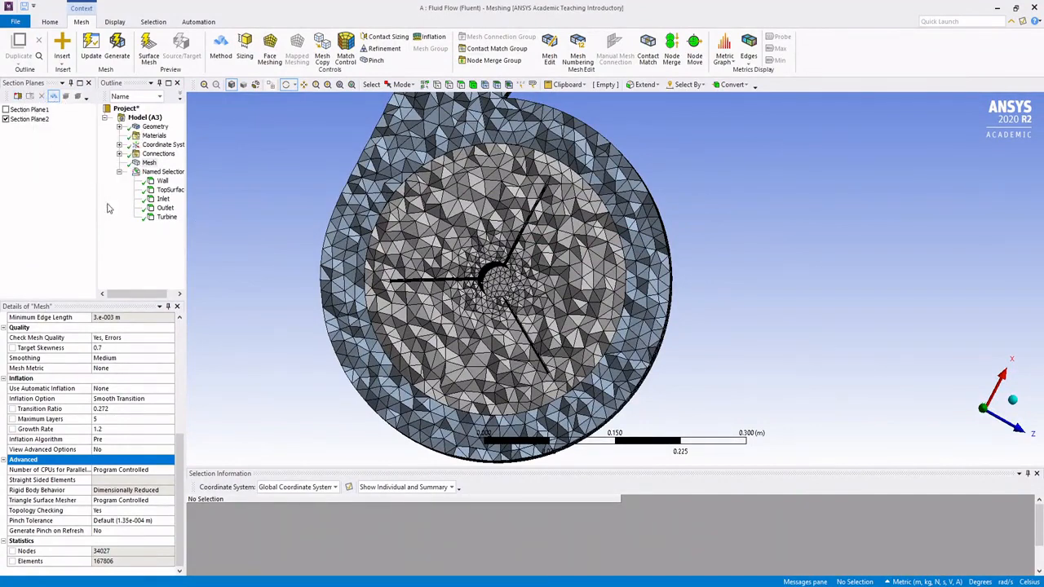
{"action": "left_click", "coordinate": [39, 120]}
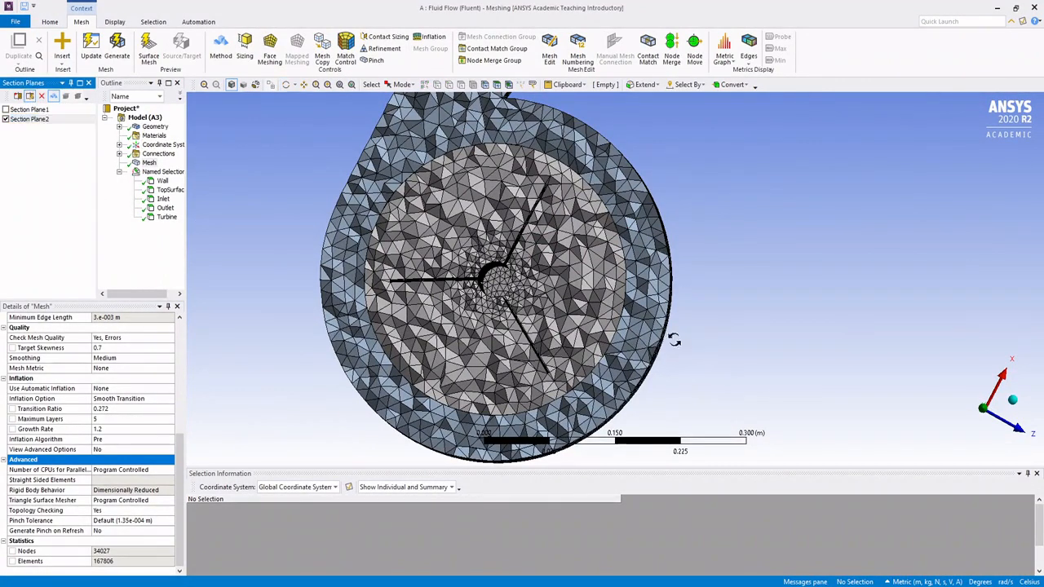
{"action": "middle_click_drag", "start_coordinate": [669, 383], "coordinate": [643, 232]}
{"action": "scroll", "coordinate": [644, 232], "scroll_direction": "down", "scroll_amount": 4}
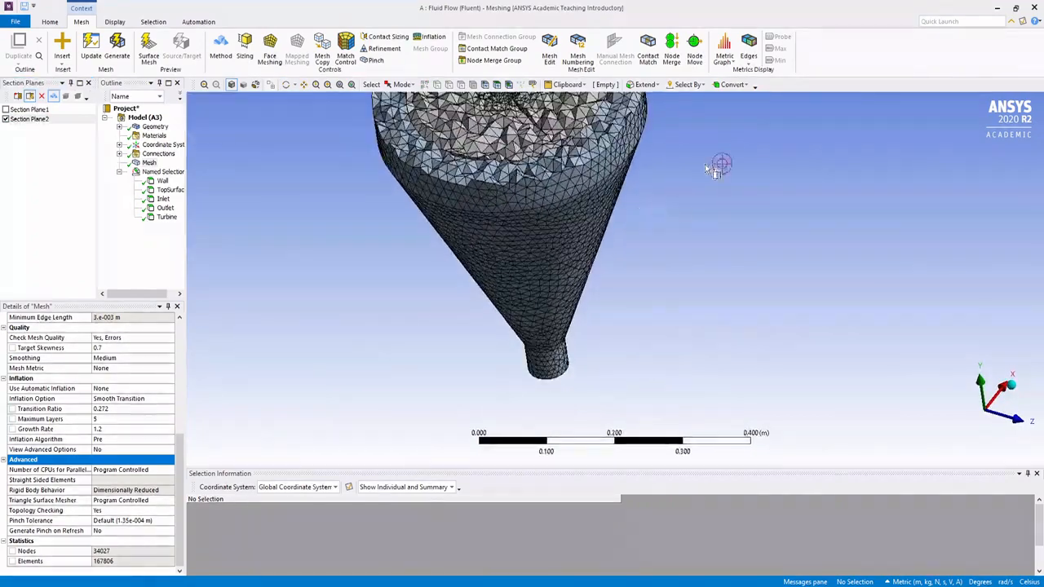
{"action": "middle_click_drag", "start_coordinate": [704, 164], "coordinate": [659, 305], "text": "ctrl"}
{"action": "scroll", "coordinate": [654, 299], "scroll_direction": "down", "scroll_amount": 4}
{"action": "middle_click_drag", "start_coordinate": [615, 238], "coordinate": [598, 283], "text": "ctrl"}
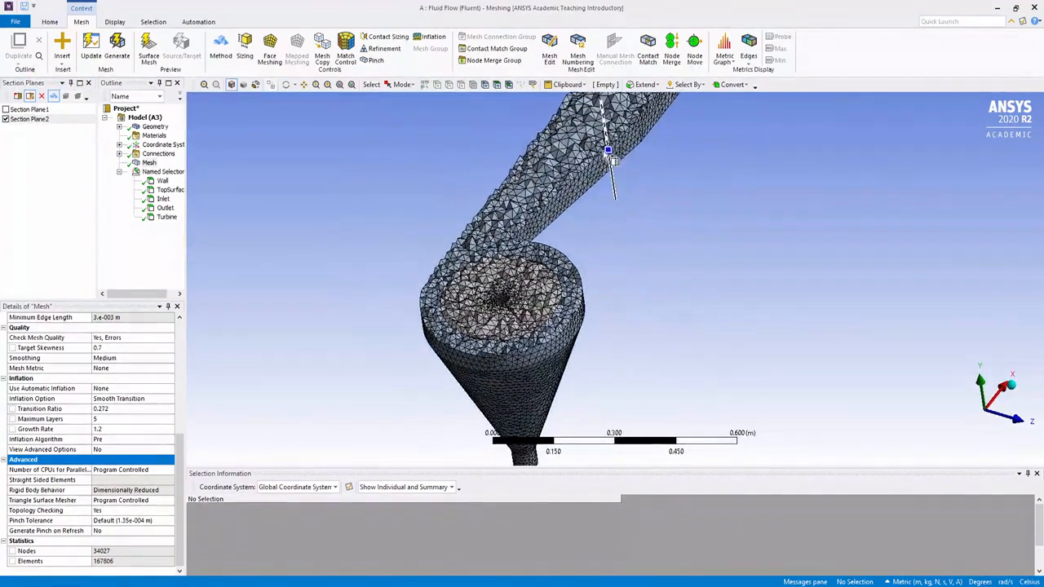
{"action": "left_click_drag", "start_coordinate": [610, 152], "coordinate": [615, 174]}
{"action": "left_click_drag", "start_coordinate": [619, 192], "coordinate": [610, 151]}
{"action": "scroll", "coordinate": [608, 213], "scroll_direction": "up", "scroll_amount": 3}
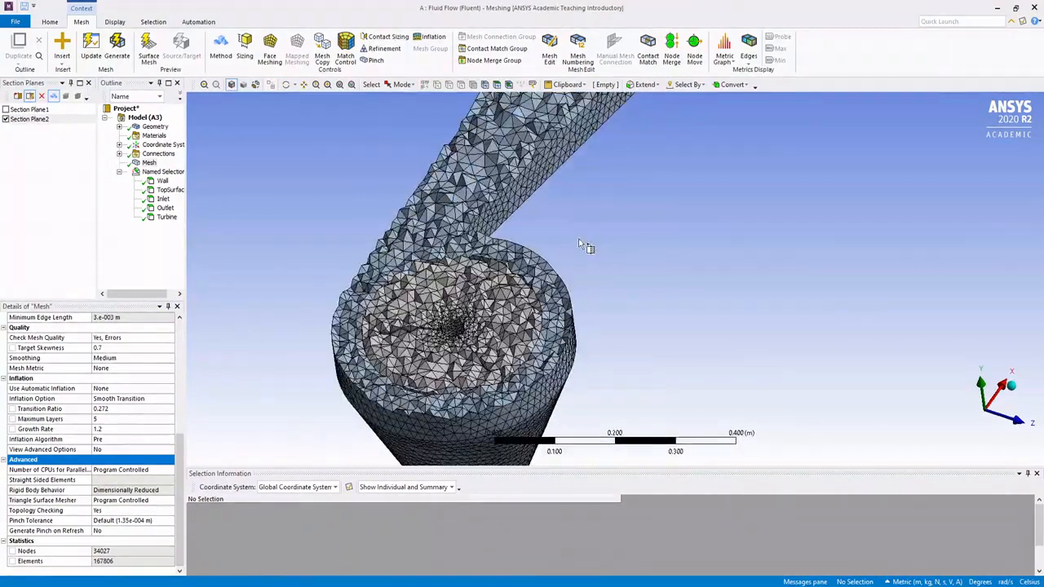
{"action": "middle_click_drag", "start_coordinate": [613, 177], "coordinate": [605, 208], "text": "ctrl"}
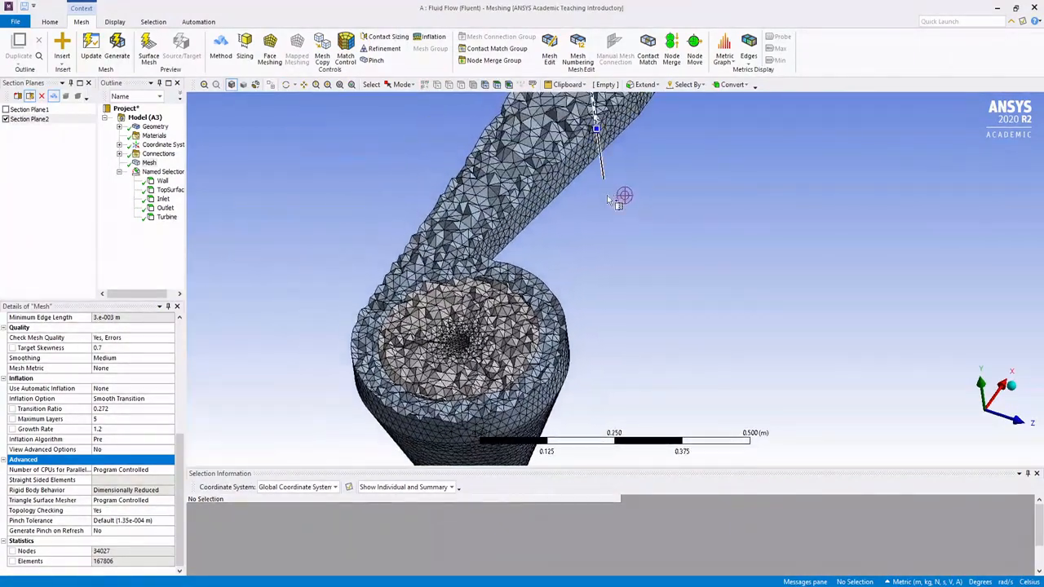
{"action": "left_click_drag", "start_coordinate": [598, 137], "coordinate": [601, 163]}
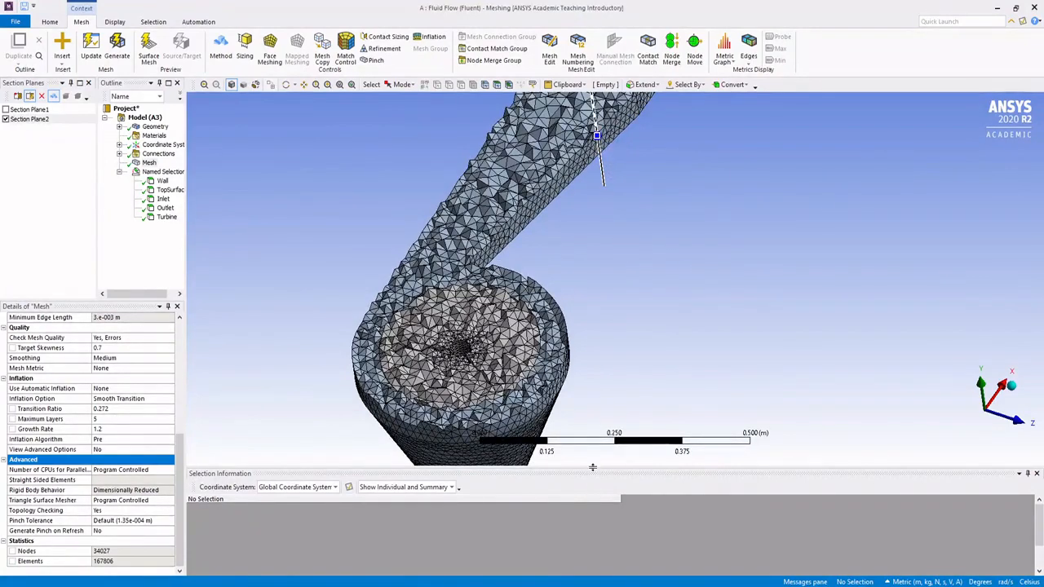
Step: Undock the Selection Information pane, then resize and reposition it beside the model
{"action": "left_click_drag", "start_coordinate": [594, 473], "coordinate": [926, 261]}
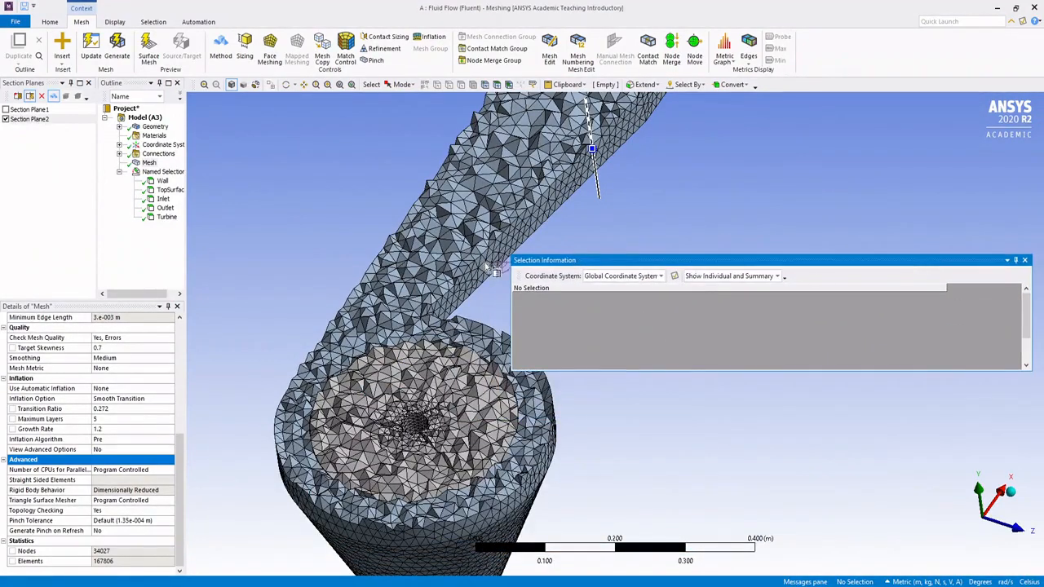
{"action": "left_click_drag", "start_coordinate": [512, 300], "coordinate": [731, 302]}
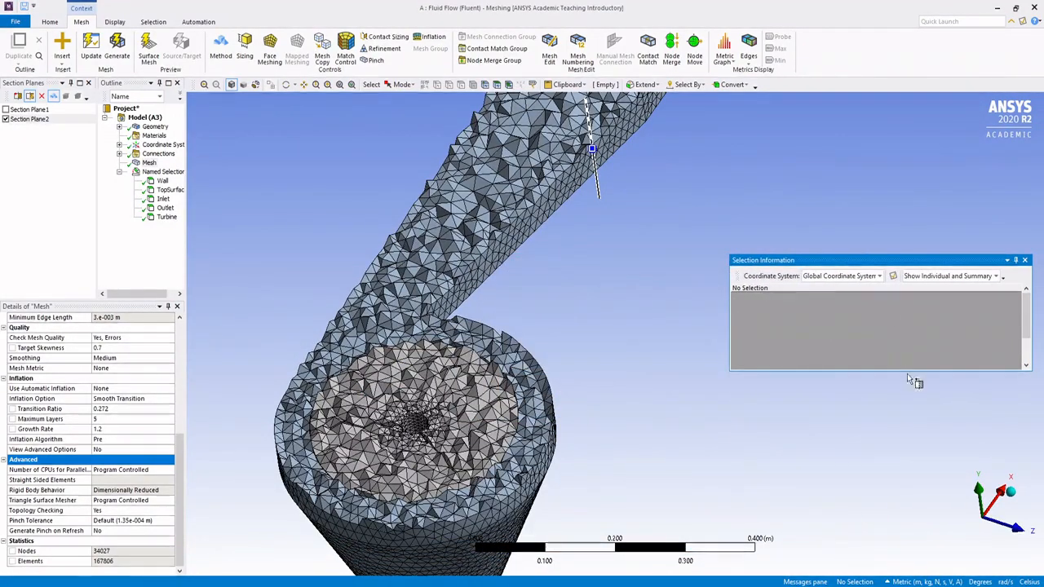
{"action": "left_click_drag", "start_coordinate": [915, 371], "coordinate": [915, 523]}
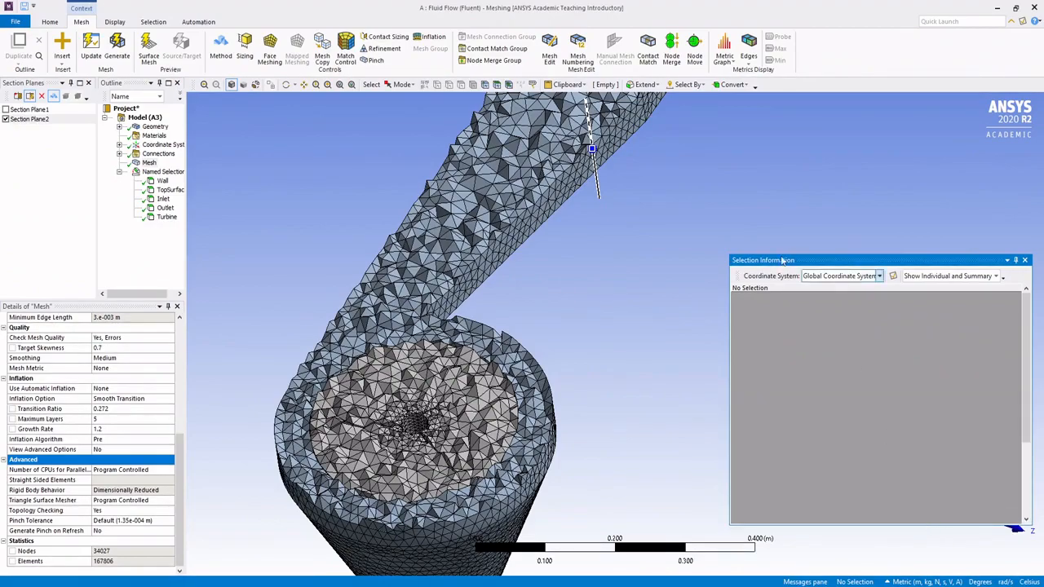
{"action": "left_click_drag", "start_coordinate": [803, 264], "coordinate": [711, 201]}
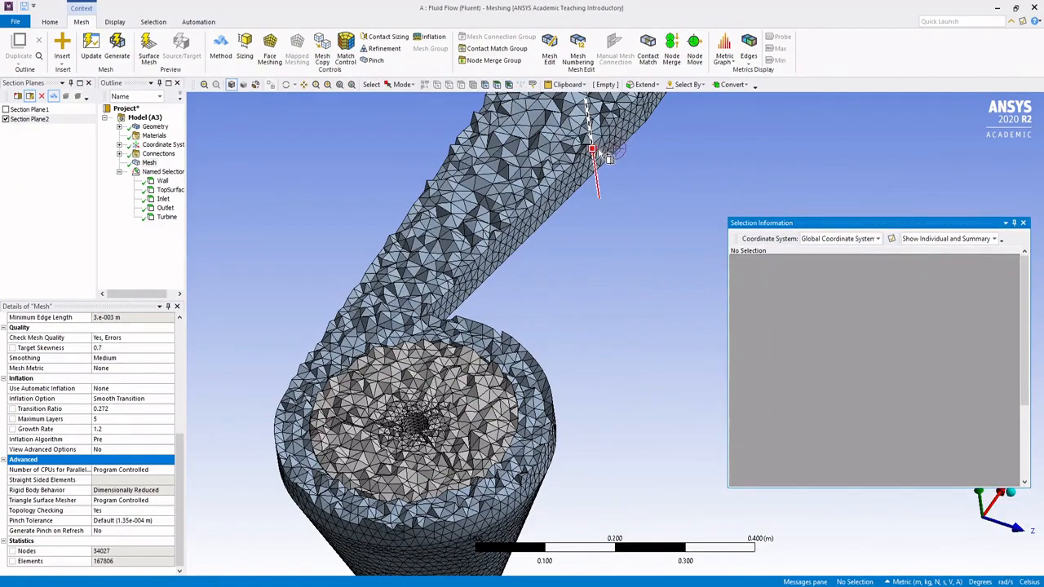
Step: Shift the horizontal section plane once more, then turn it off to show the full mesh
{"action": "left_click_drag", "start_coordinate": [593, 149], "coordinate": [596, 122]}
{"action": "middle_click_drag", "start_coordinate": [602, 268], "coordinate": [352, 301]}
{"action": "left_click", "coordinate": [6, 120]}
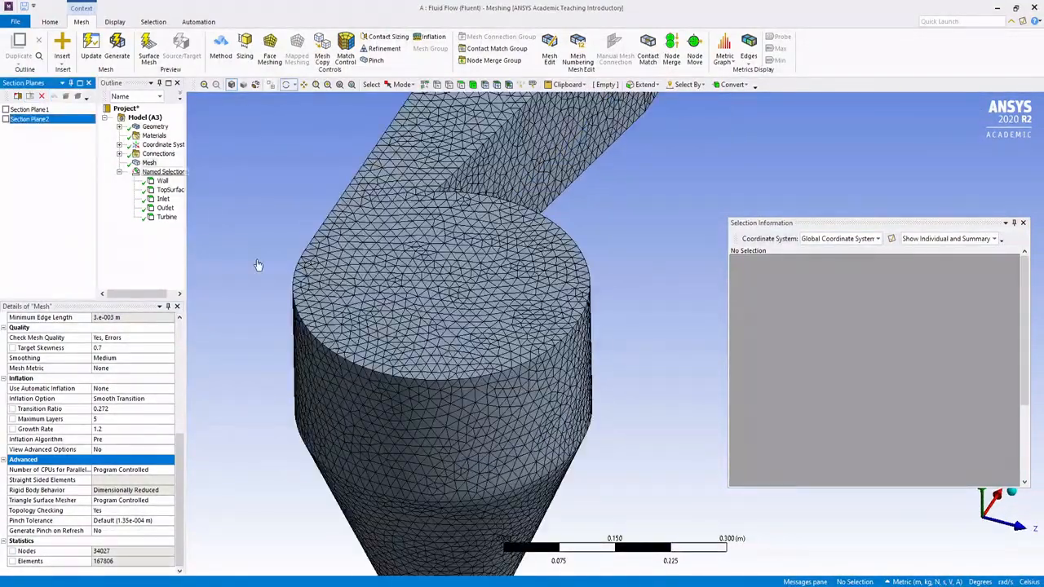
Step: Move the floating Selection Information pane below the channel so that it no longer covers the model
{"action": "middle_click_drag", "start_coordinate": [480, 255], "coordinate": [657, 205]}
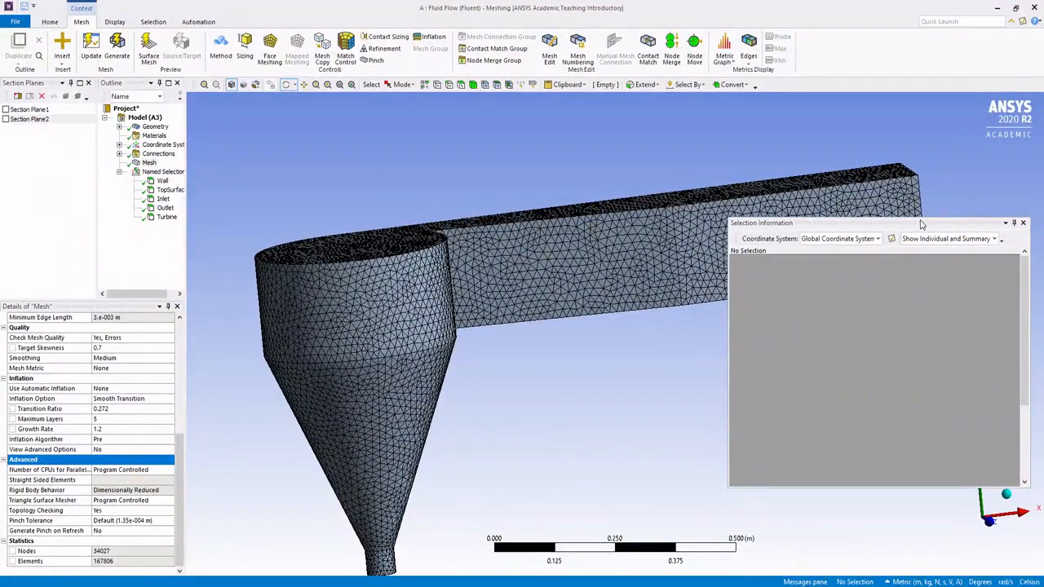
{"action": "left_click_drag", "start_coordinate": [921, 219], "coordinate": [909, 423]}
{"action": "mouse_move", "coordinate": [536, 321]}
{"action": "middle_mouse_down"}
{"action": "mouse_move", "coordinate": [555, 326]}
{"action": "mouse_move", "coordinate": [430, 316]}
{"action": "mouse_move", "coordinate": [487, 301]}
{"action": "mouse_move", "coordinate": [509, 322]}
{"action": "mouse_move", "coordinate": [538, 306]}
{"action": "mouse_move", "coordinate": [576, 305]}
{"action": "mouse_move", "coordinate": [519, 258]}
{"action": "middle_mouse_up"}
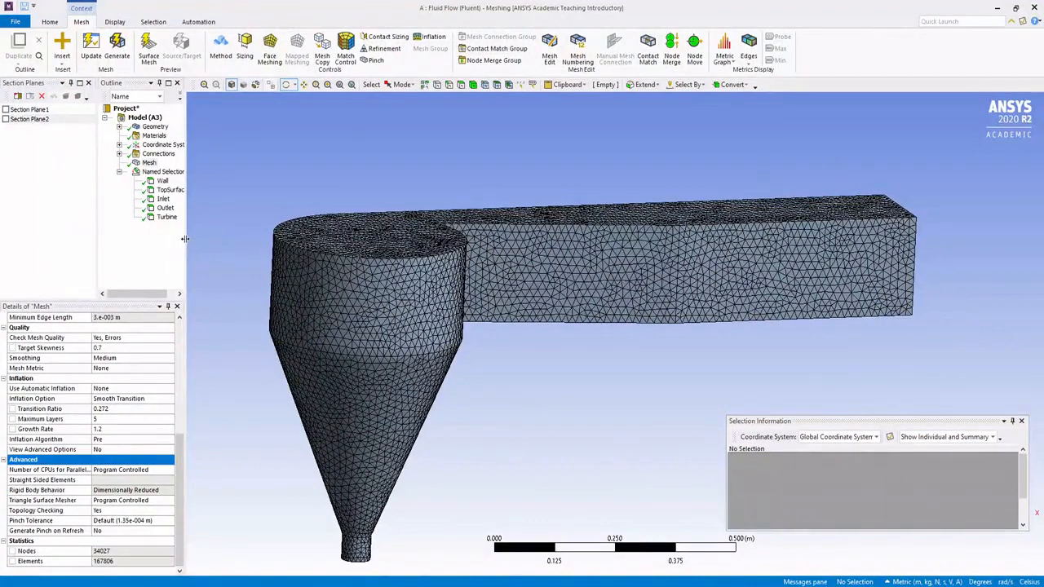
Step: Give the outline tree more width and insert an Inflation control under Mesh
{"action": "left_click_drag", "start_coordinate": [186, 237], "coordinate": [215, 238]}
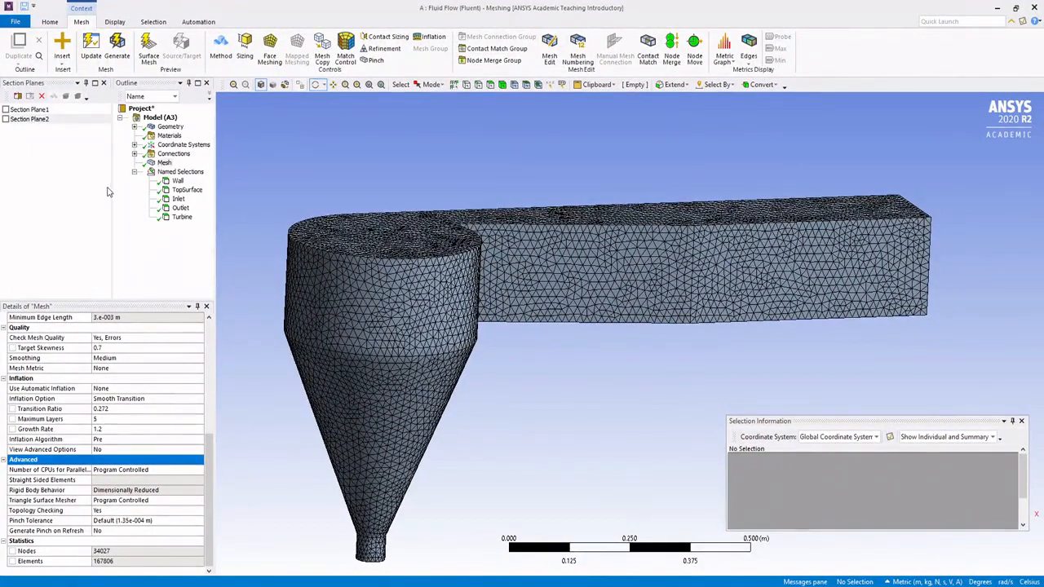
{"action": "left_click_drag", "start_coordinate": [112, 183], "coordinate": [86, 192]}
{"action": "left_click", "coordinate": [66, 193]}
{"action": "right_click", "coordinate": [128, 162]}
{"action": "mouse_move", "coordinate": [159, 173]}
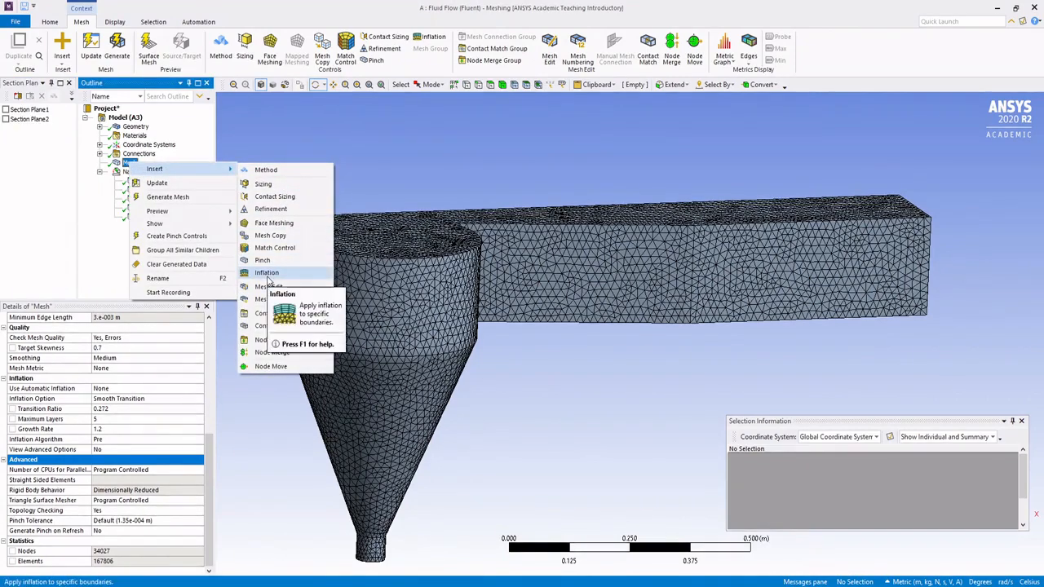
{"action": "left_click", "coordinate": [263, 273]}
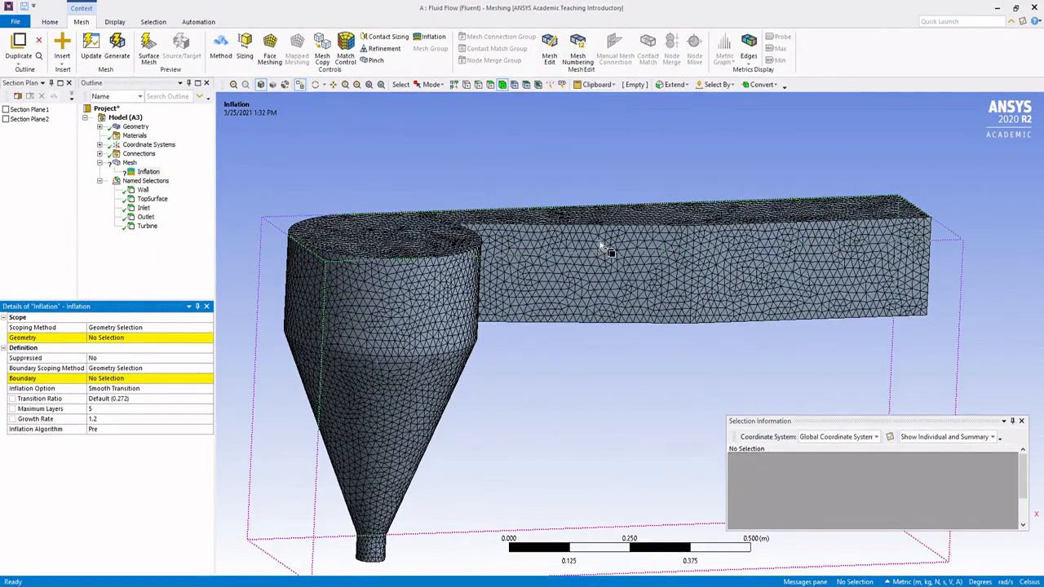
Step: Scope the inflation's geometry to the outer fluid body comprising the basin, cone and channel
{"action": "left_click", "coordinate": [578, 244]}
{"action": "middle_click_drag", "start_coordinate": [594, 380], "coordinate": [563, 371]}
{"action": "left_click", "coordinate": [114, 338]}
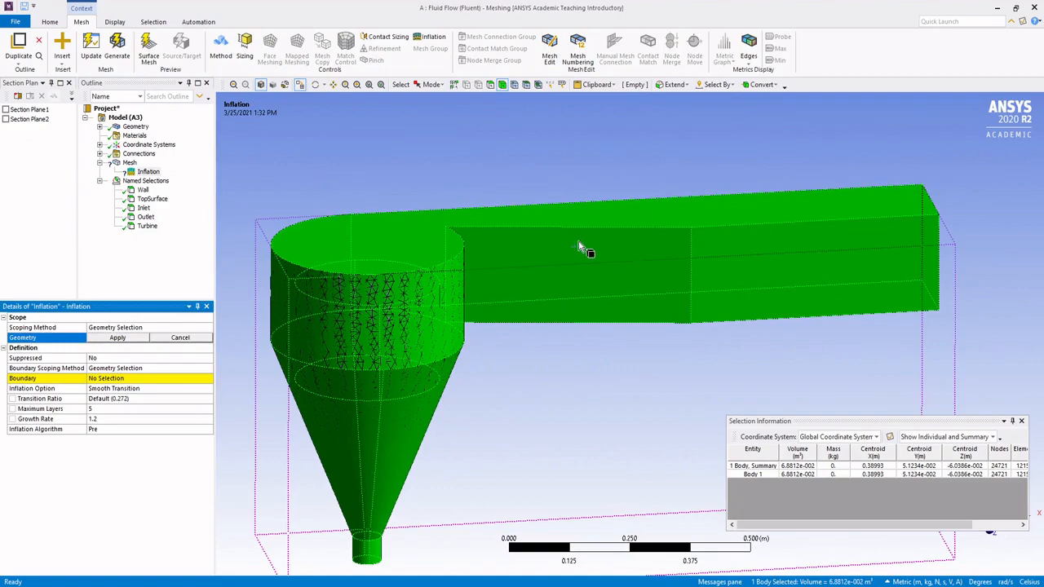
{"action": "left_click", "coordinate": [117, 338]}
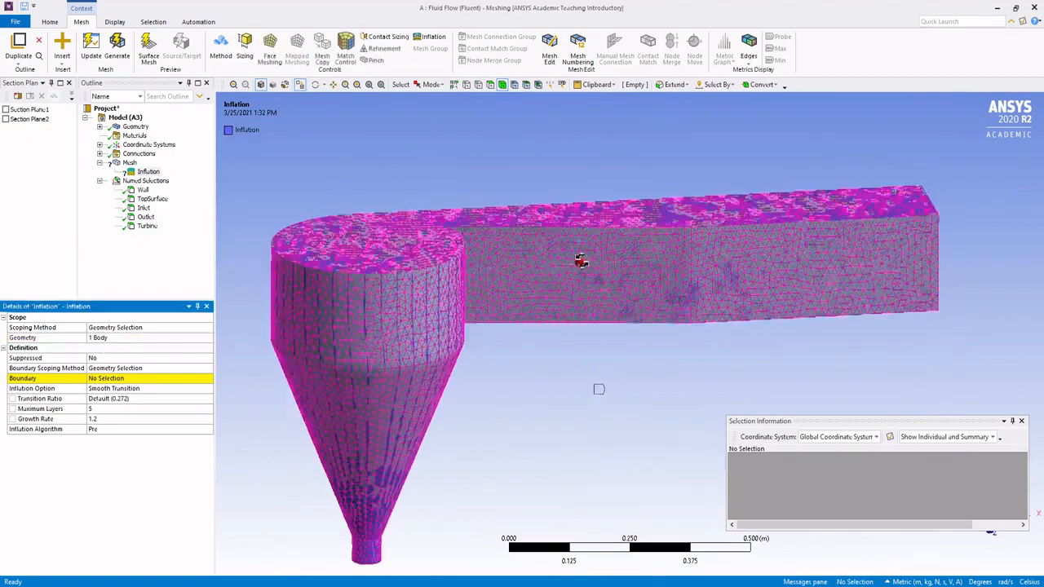
Step: Open the inflation's boundary for selection and pick the side walls and floor faces of the channel
{"action": "middle_click_drag", "start_coordinate": [580, 261], "coordinate": [494, 226]}
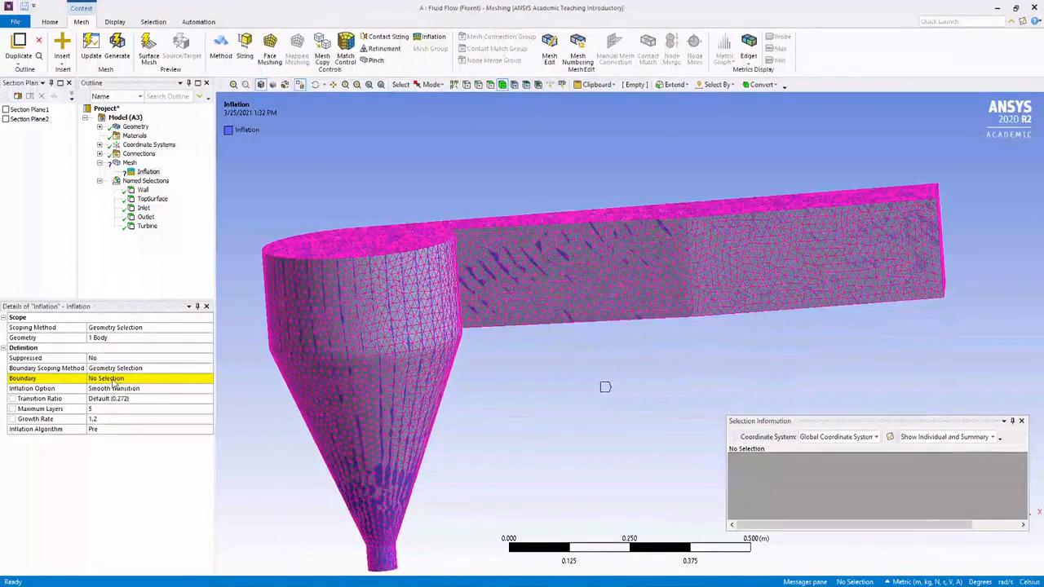
{"action": "left_click", "coordinate": [114, 380]}
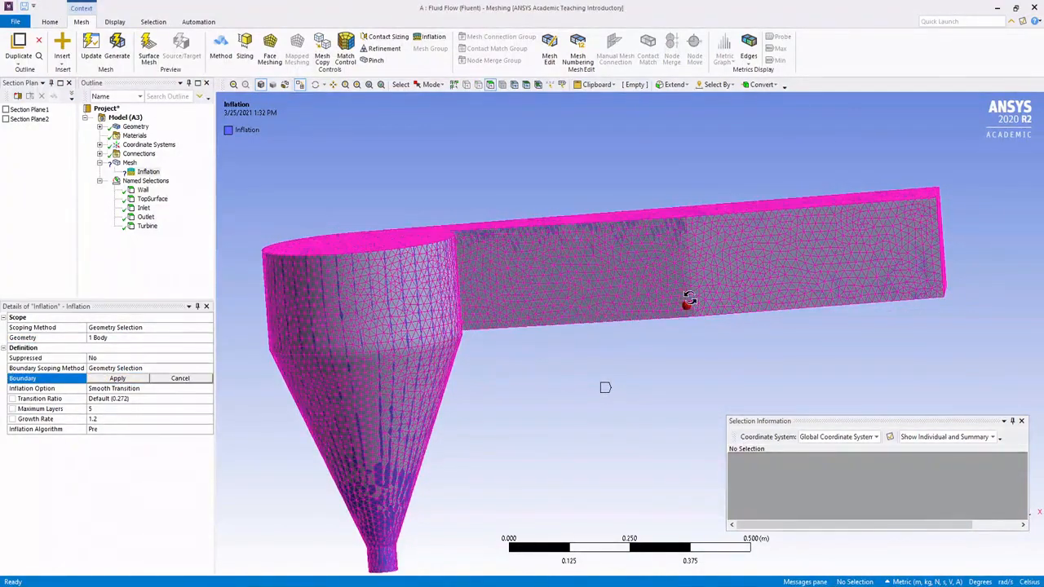
{"action": "middle_click_drag", "start_coordinate": [633, 343], "coordinate": [607, 337]}
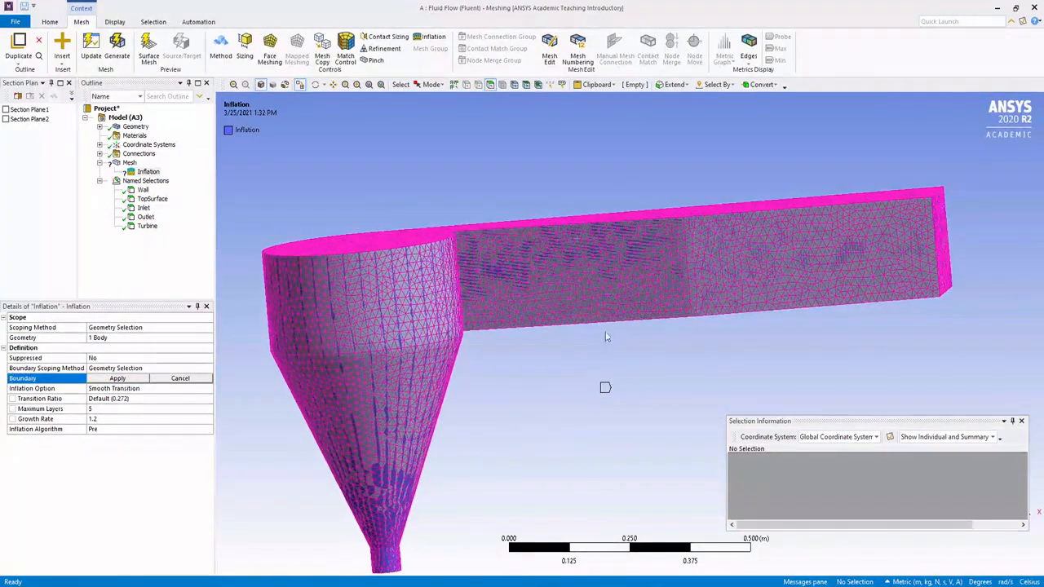
{"action": "left_click", "coordinate": [575, 298]}
{"action": "left_click", "coordinate": [788, 268], "text": "ctrl"}
{"action": "middle_click_drag", "start_coordinate": [789, 268], "coordinate": [618, 345]}
{"action": "left_click", "coordinate": [844, 322], "text": "ctrl"}
{"action": "left_click", "coordinate": [920, 273], "text": "ctrl"}
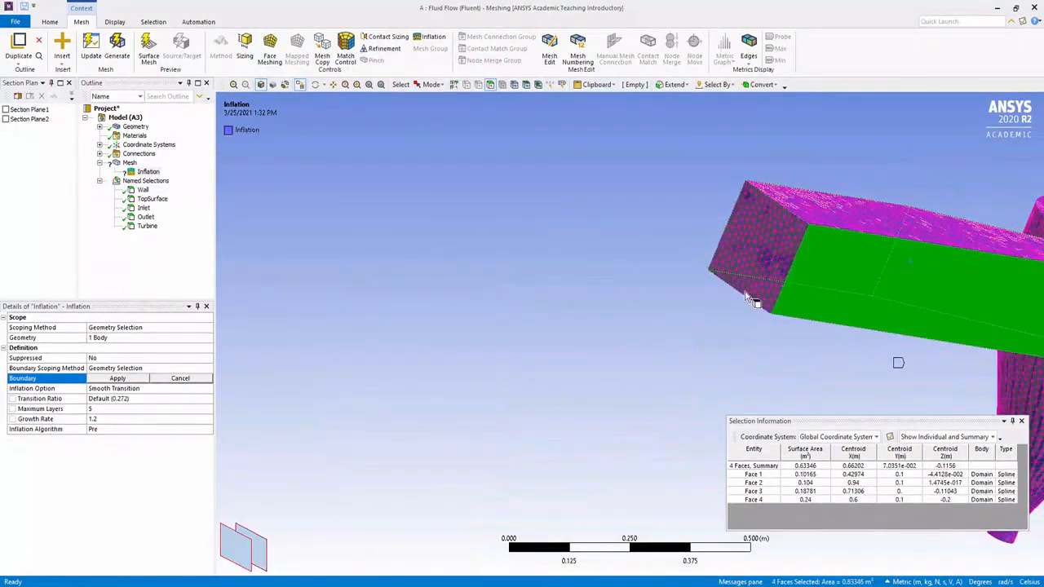
Step: Add the basin side, cone and outlet pipe faces to the selection and apply all nine faces as the inflation boundary
{"action": "middle_click_drag", "start_coordinate": [754, 302], "coordinate": [433, 294]}
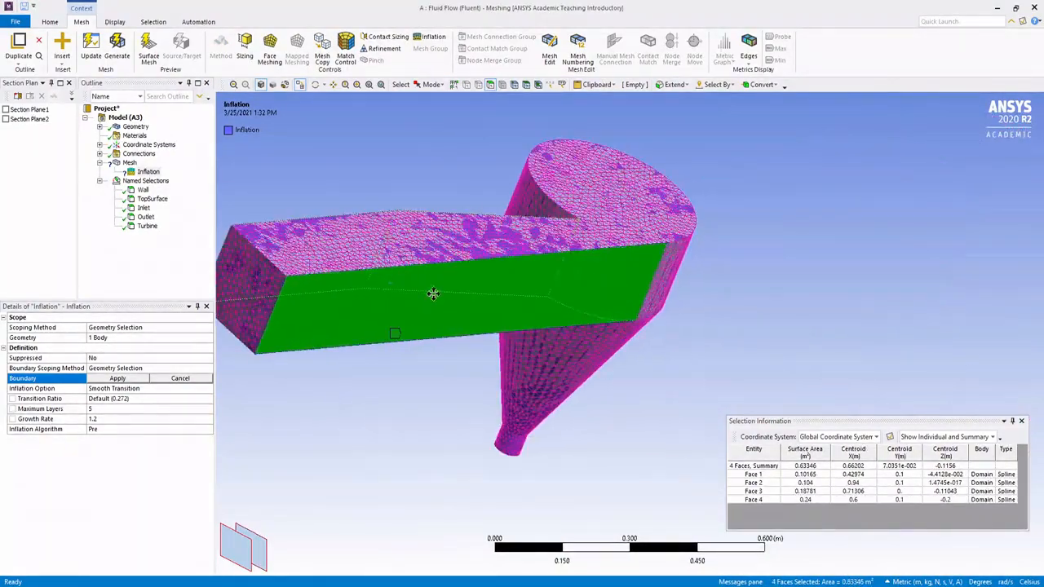
{"action": "middle_click_drag", "start_coordinate": [680, 350], "coordinate": [599, 345]}
{"action": "left_click", "coordinate": [599, 345], "text": "ctrl"}
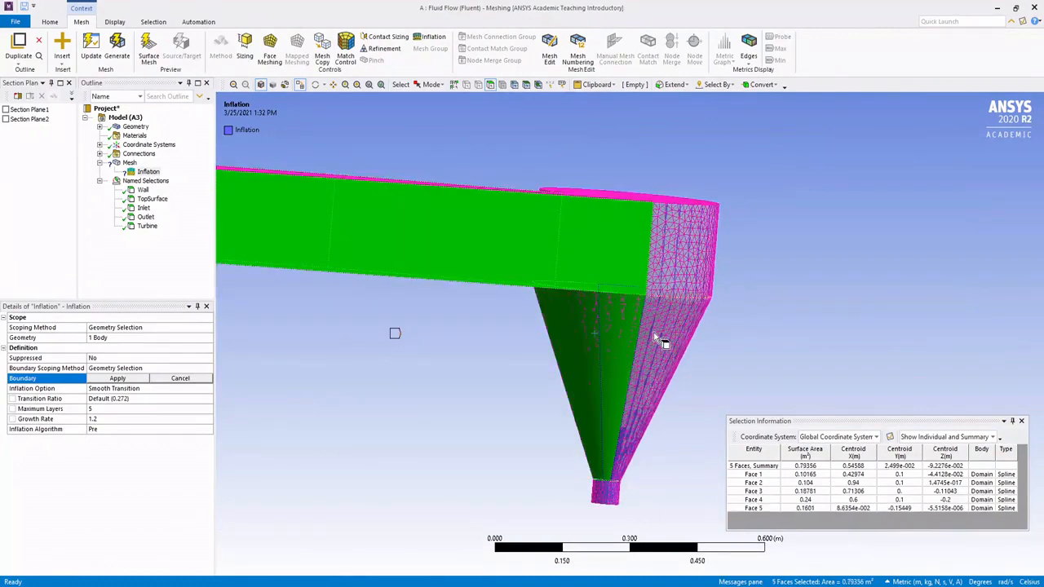
{"action": "left_click", "coordinate": [662, 340], "text": "ctrl"}
{"action": "left_click", "coordinate": [610, 488], "text": "ctrl"}
{"action": "left_click", "coordinate": [616, 490], "text": "ctrl"}
{"action": "left_click", "coordinate": [699, 285], "text": "ctrl"}
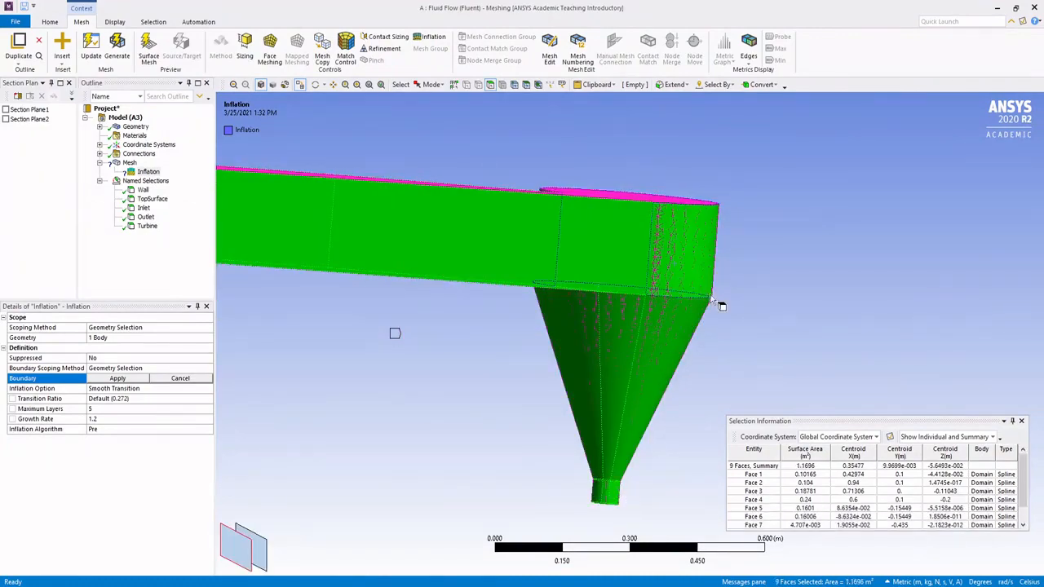
{"action": "middle_click_drag", "start_coordinate": [713, 297], "coordinate": [775, 188]}
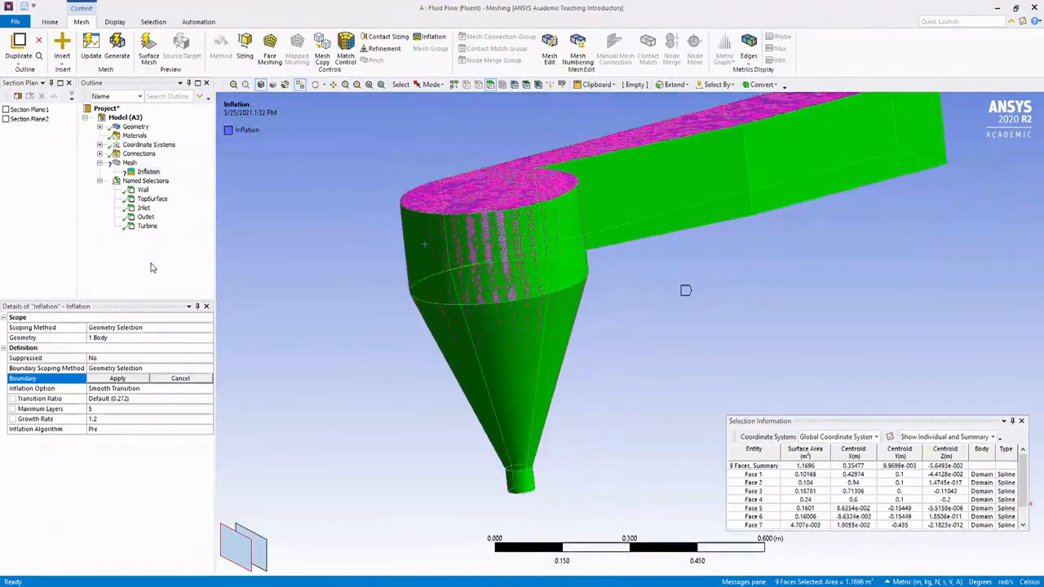
{"action": "left_click", "coordinate": [117, 379]}
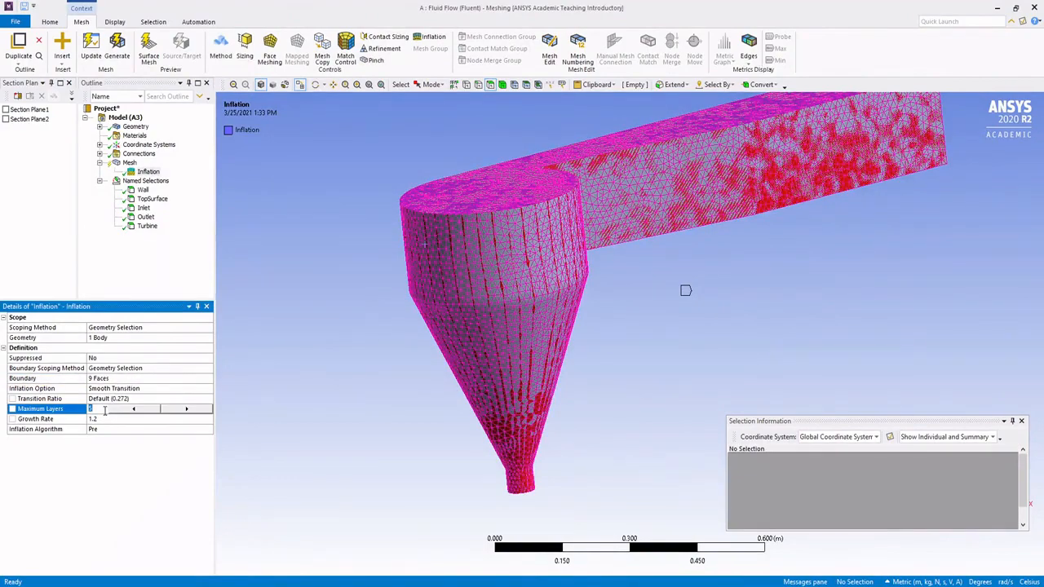
Step: Set the maximum number of layers of the first inflation to 4
{"action": "type", "text": "4"}
{"action": "key", "text": "Return"}
{"action": "middle_click_drag", "start_coordinate": [593, 289], "coordinate": [412, 306]}
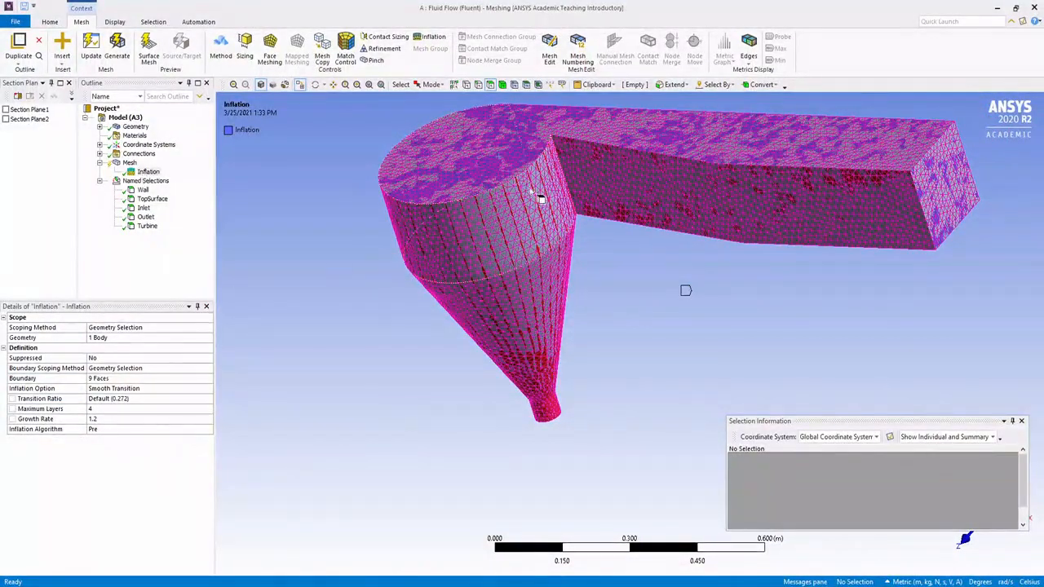
{"action": "middle_click_drag", "start_coordinate": [531, 192], "coordinate": [599, 201]}
Step: Insert a second Inflation control under Mesh
{"action": "left_click", "coordinate": [128, 164]}
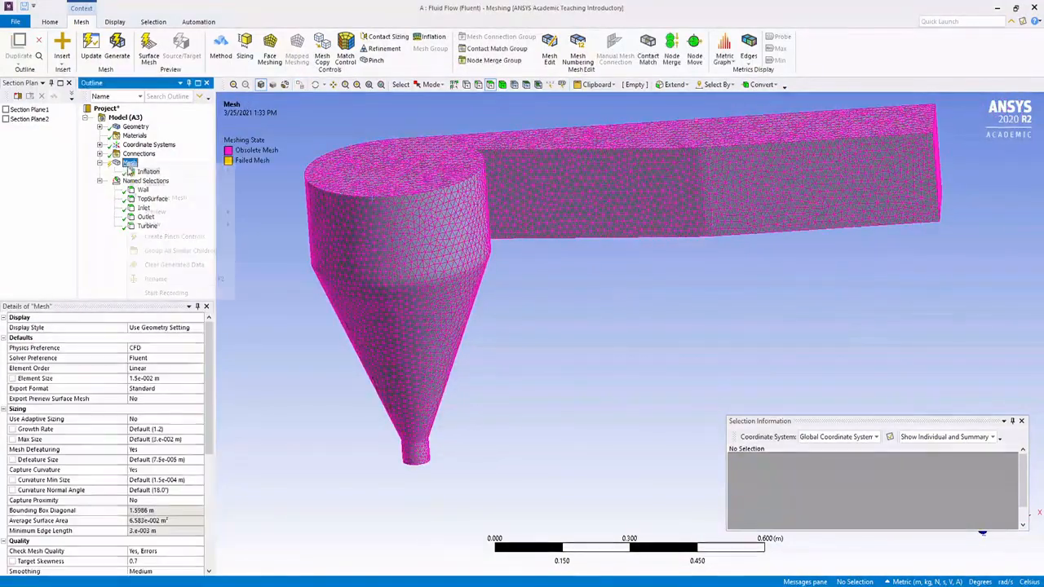
{"action": "right_click", "coordinate": [128, 164]}
{"action": "mouse_move", "coordinate": [152, 169]}
{"action": "left_click", "coordinate": [277, 275]}
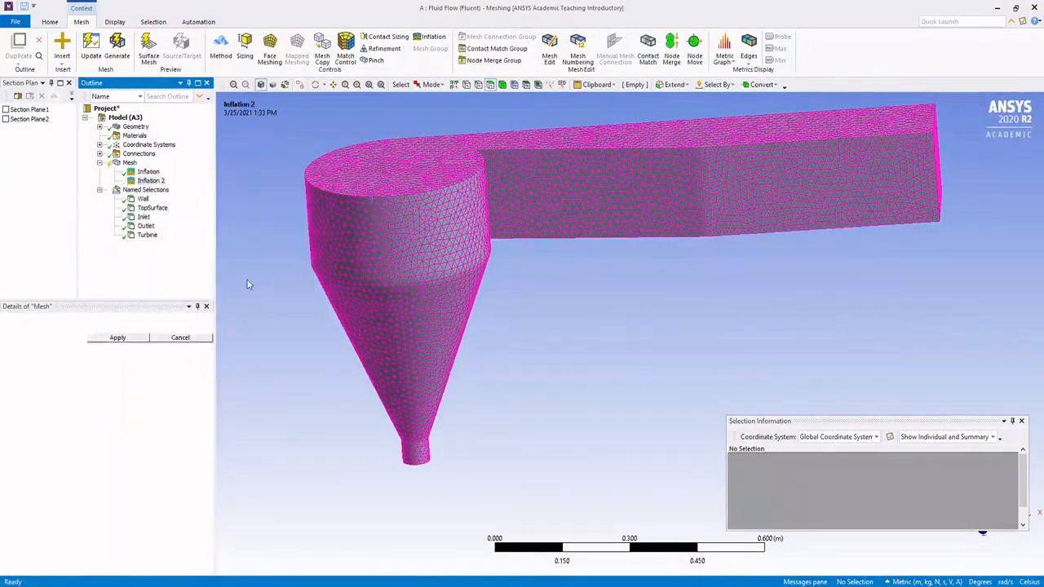
Step: Expand the geometry in the outline and hide the Domain body to isolate the inner cylinder
{"action": "middle_click_drag", "start_coordinate": [582, 236], "coordinate": [497, 253]}
{"action": "scroll", "coordinate": [615, 254], "scroll_direction": "up", "scroll_amount": 2}
{"action": "middle_click_drag", "start_coordinate": [615, 254], "coordinate": [660, 299]}
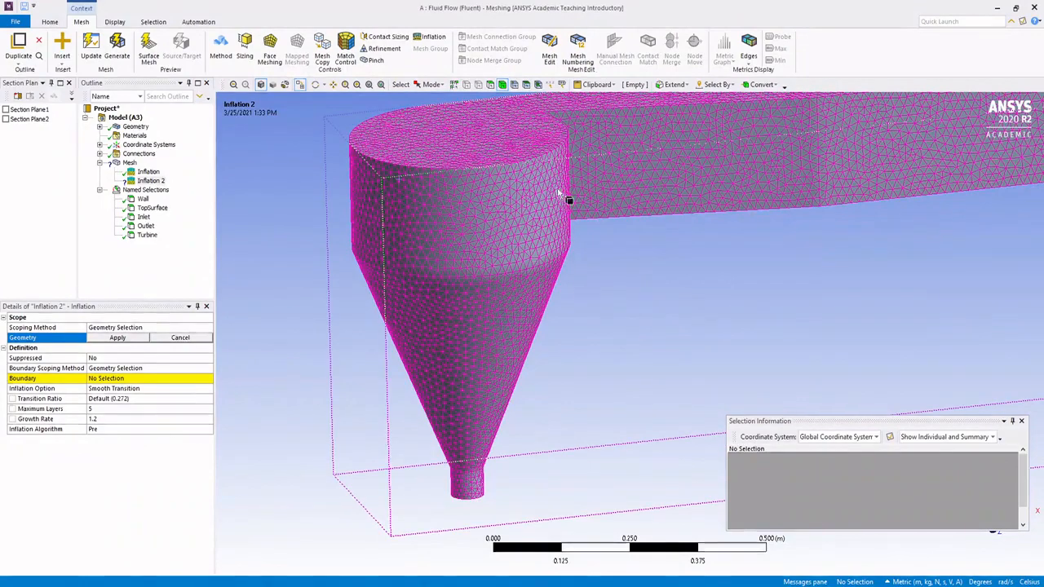
{"action": "right_click", "coordinate": [481, 211]}
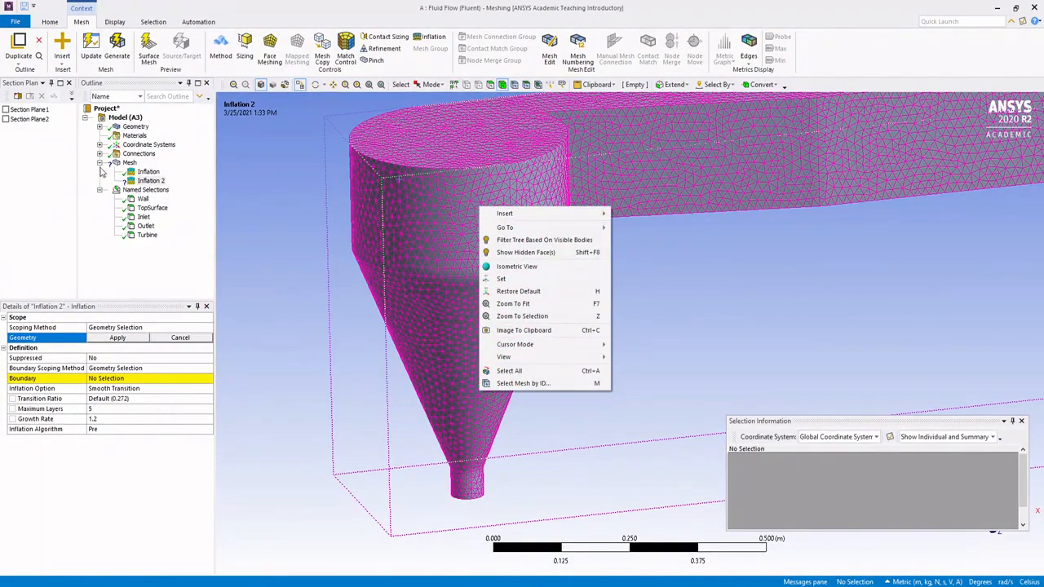
{"action": "left_click", "coordinate": [101, 128]}
{"action": "right_click", "coordinate": [151, 136]}
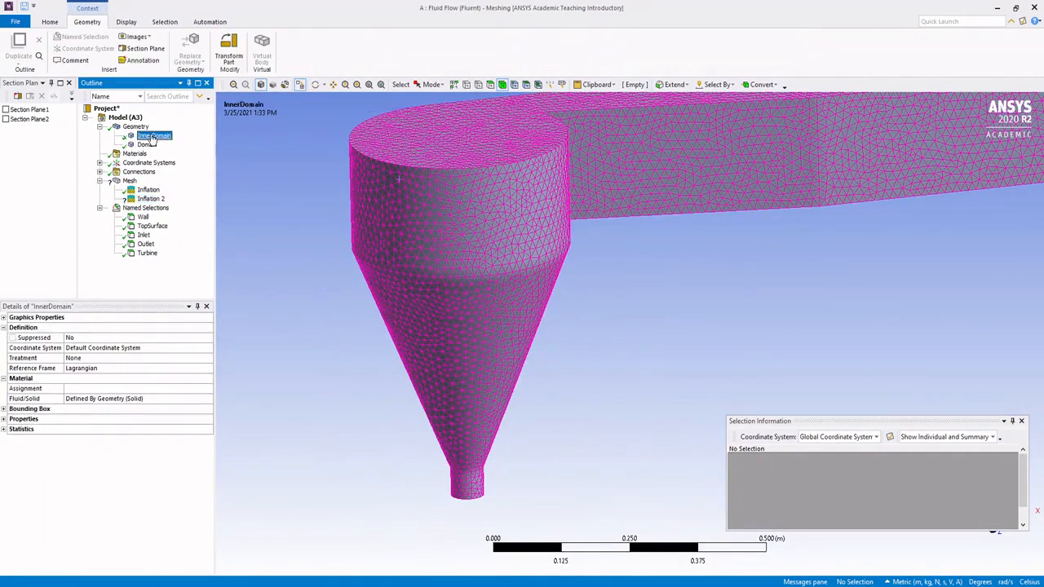
{"action": "left_click", "coordinate": [141, 146]}
{"action": "right_click", "coordinate": [143, 146]}
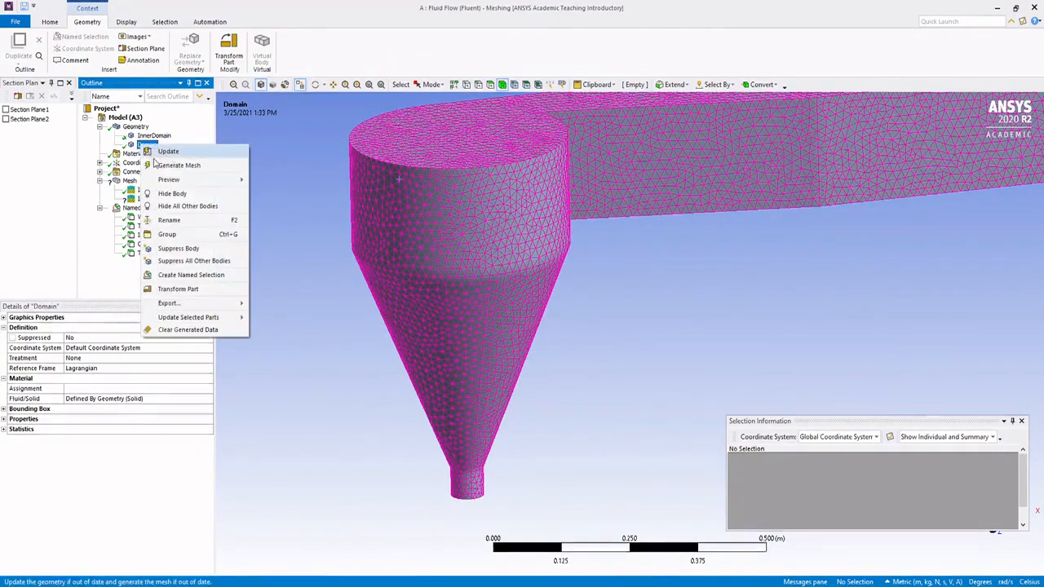
{"action": "left_click", "coordinate": [175, 194]}
Step: Examine the isolated InnerDomain cylinder from above and below, testing the selection of the turbine faces inside it
{"action": "middle_click_drag", "start_coordinate": [534, 261], "coordinate": [542, 258]}
{"action": "middle_click_drag", "start_coordinate": [590, 211], "coordinate": [598, 260], "text": "ctrl"}
{"action": "scroll", "coordinate": [541, 272], "scroll_direction": "down", "scroll_amount": 2}
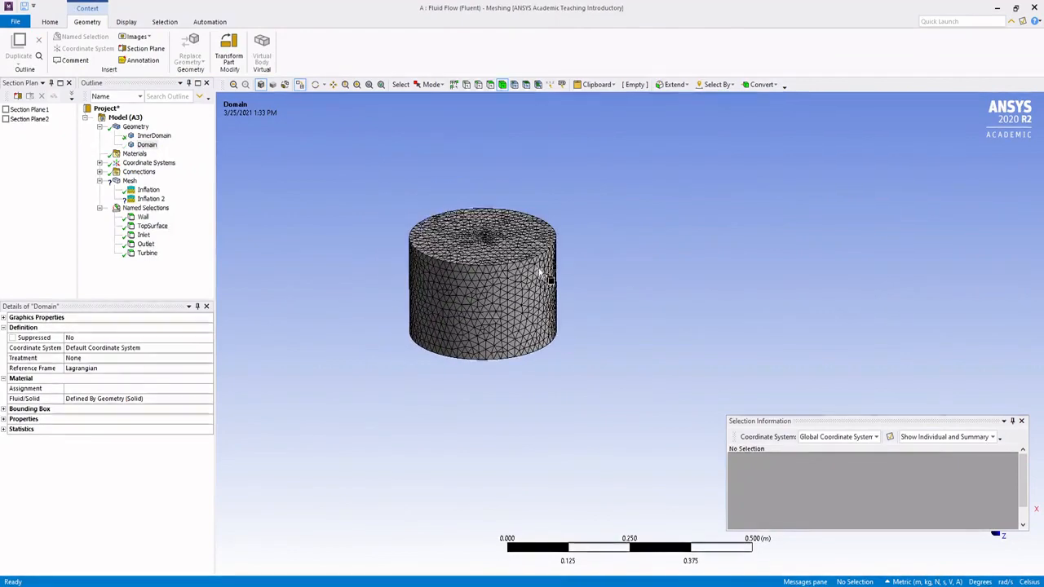
{"action": "scroll", "coordinate": [527, 256], "scroll_direction": "up", "scroll_amount": 5}
{"action": "middle_click_drag", "start_coordinate": [564, 228], "coordinate": [605, 255], "text": "ctrl"}
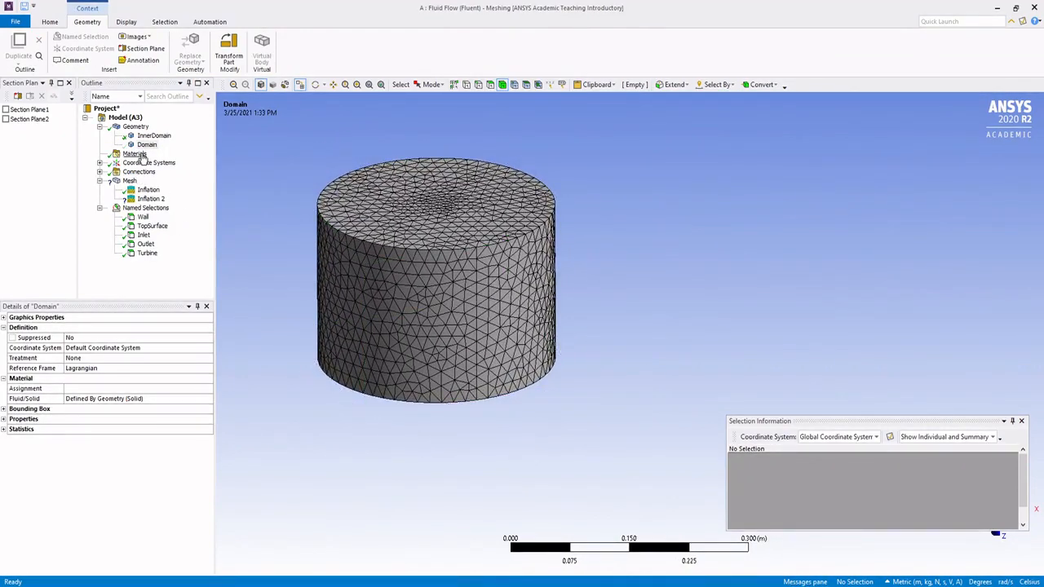
{"action": "left_click", "coordinate": [413, 254]}
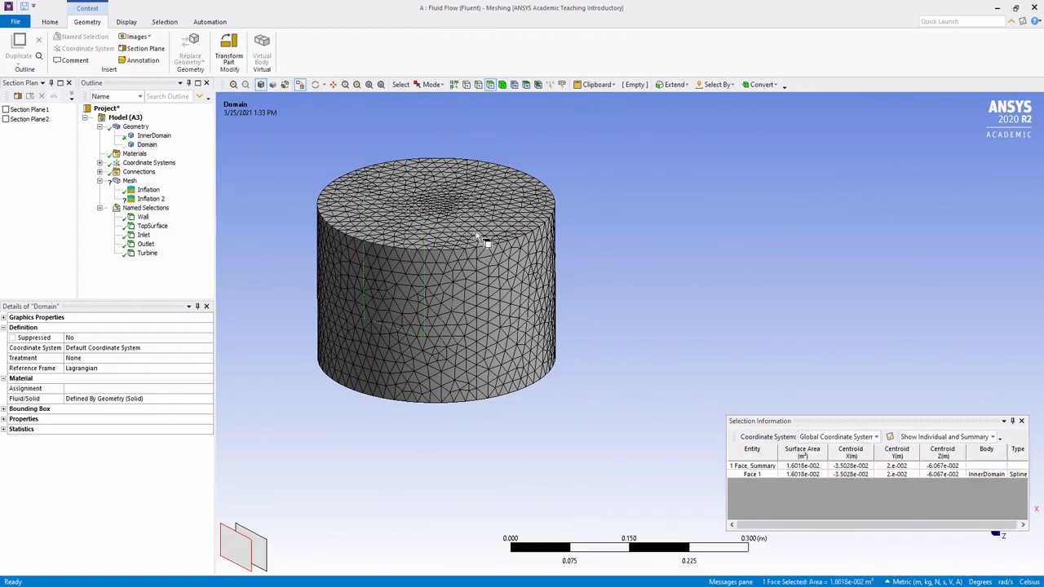
{"action": "left_click", "coordinate": [612, 251]}
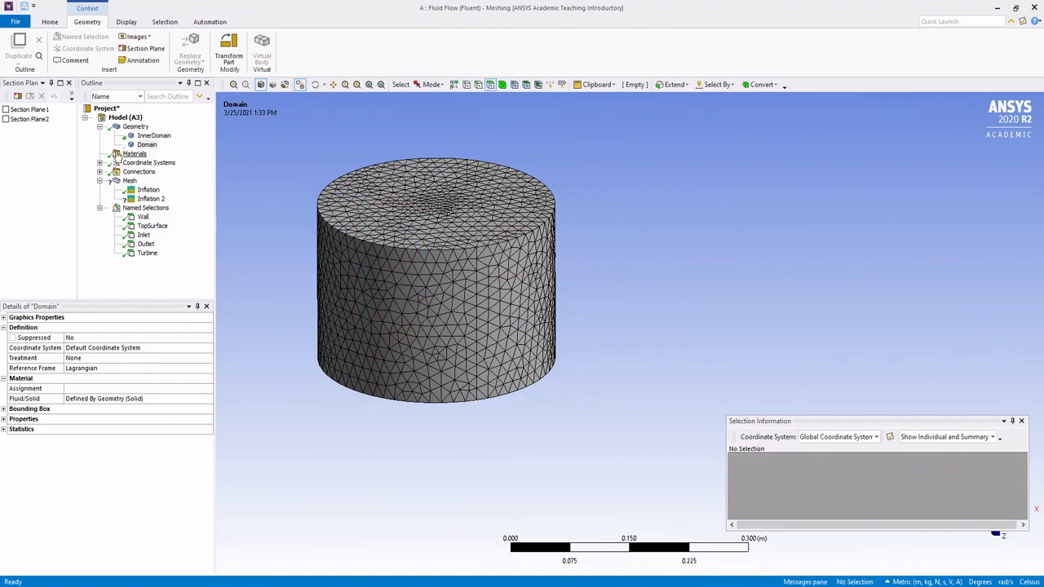
{"action": "middle_click_drag", "start_coordinate": [473, 230], "coordinate": [439, 263]}
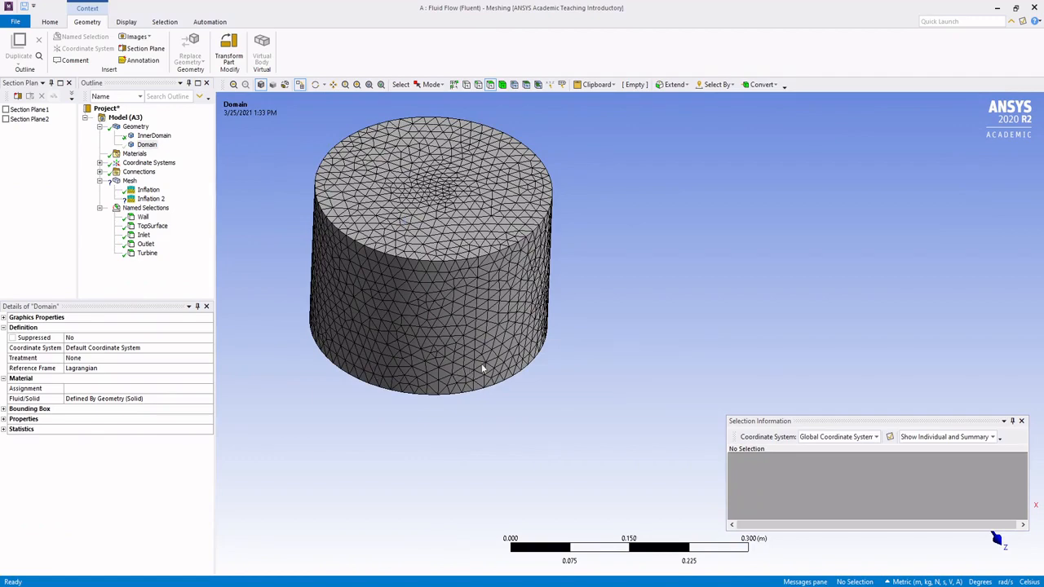
{"action": "middle_click_drag", "start_coordinate": [524, 349], "coordinate": [477, 251]}
{"action": "left_click_drag", "start_coordinate": [477, 383], "coordinate": [536, 399]}
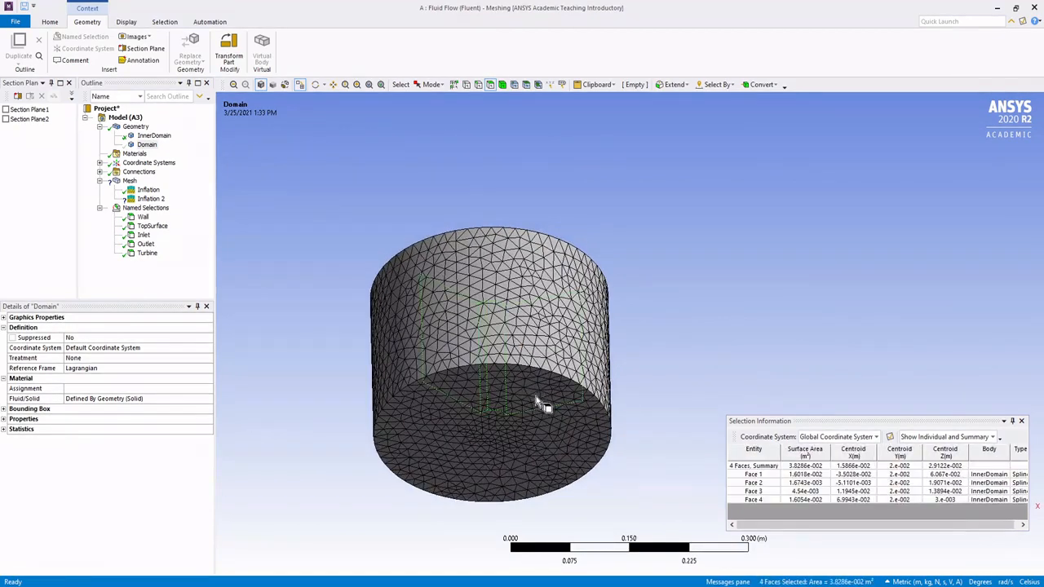
{"action": "left_click_drag", "start_coordinate": [575, 359], "coordinate": [388, 291]}
{"action": "middle_click_drag", "start_coordinate": [458, 292], "coordinate": [479, 376]}
{"action": "left_click", "coordinate": [479, 185]}
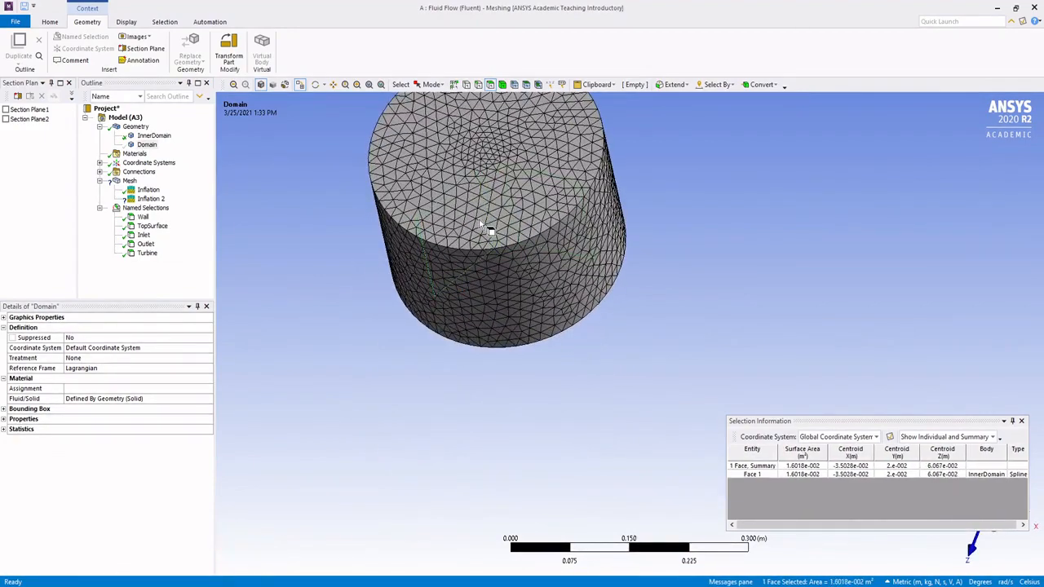
{"action": "left_click", "coordinate": [482, 222]}
{"action": "left_click", "coordinate": [342, 255]}
{"action": "middle_click_drag", "start_coordinate": [471, 229], "coordinate": [538, 277]}
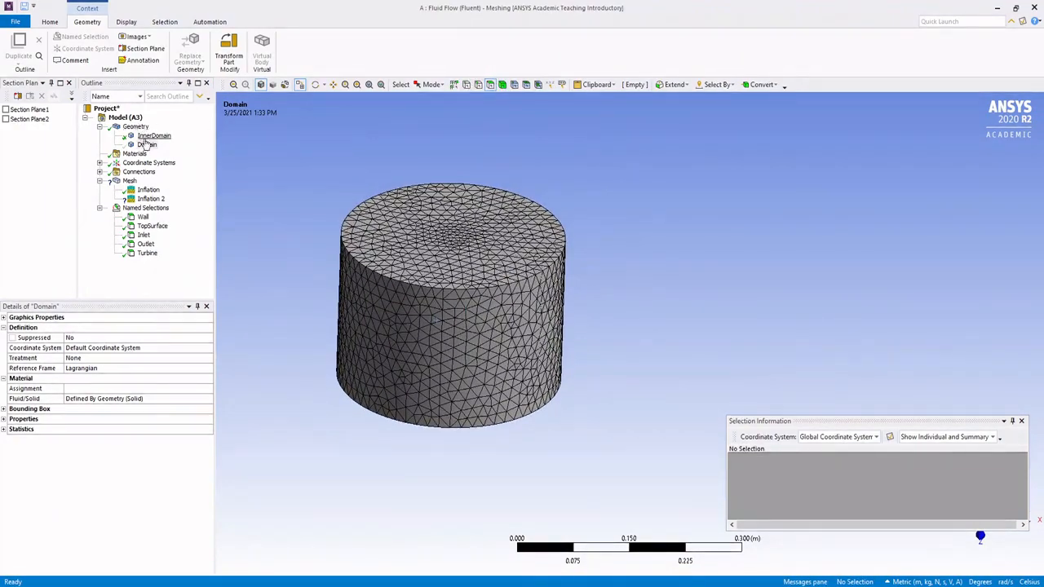
{"action": "left_click", "coordinate": [152, 135]}
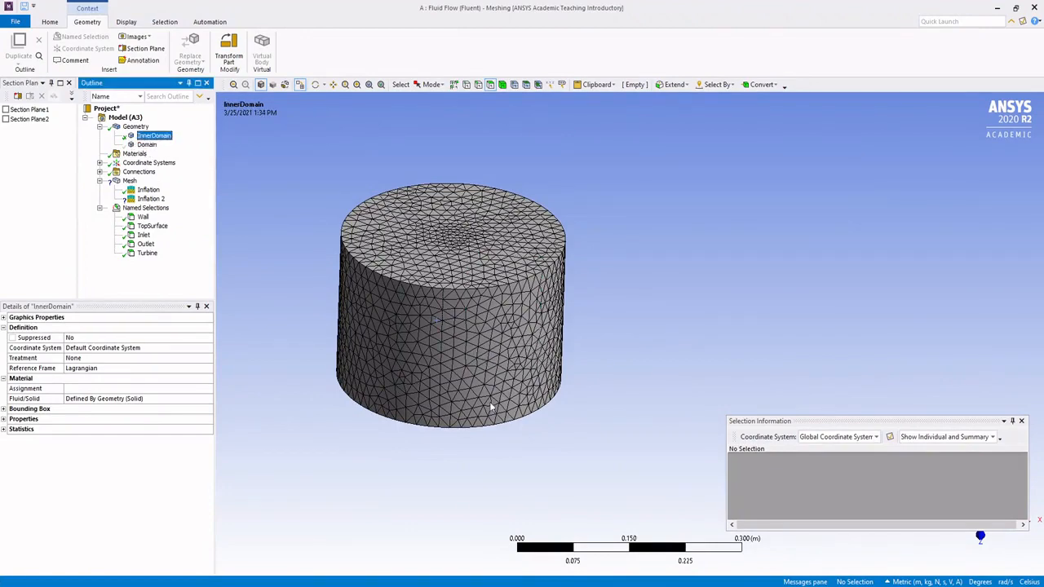
{"action": "middle_click_drag", "start_coordinate": [491, 408], "coordinate": [598, 235]}
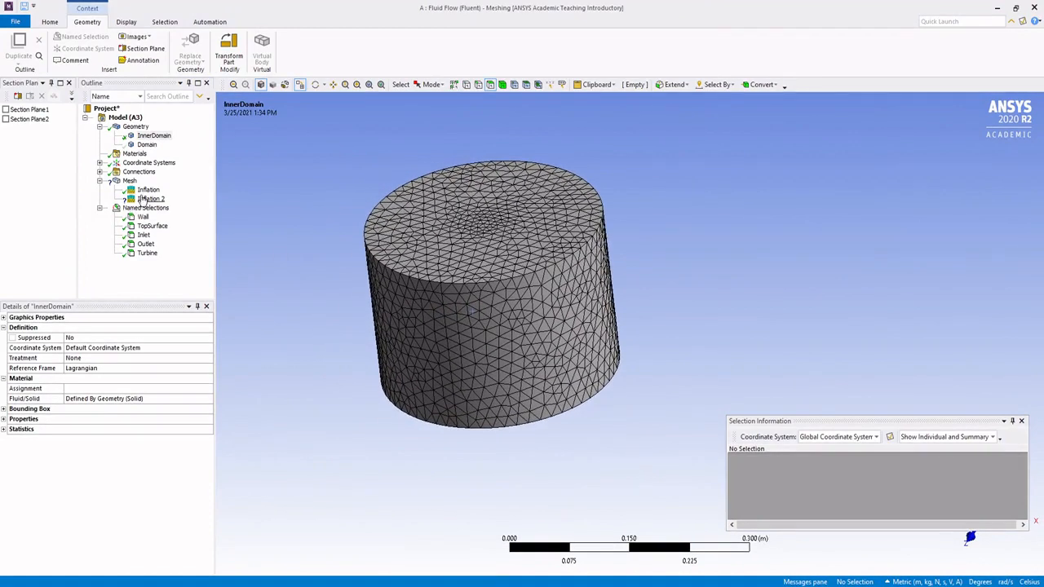
Step: Scope the geometry of Inflation 2 to the inner cylindrical body
{"action": "left_click", "coordinate": [144, 200]}
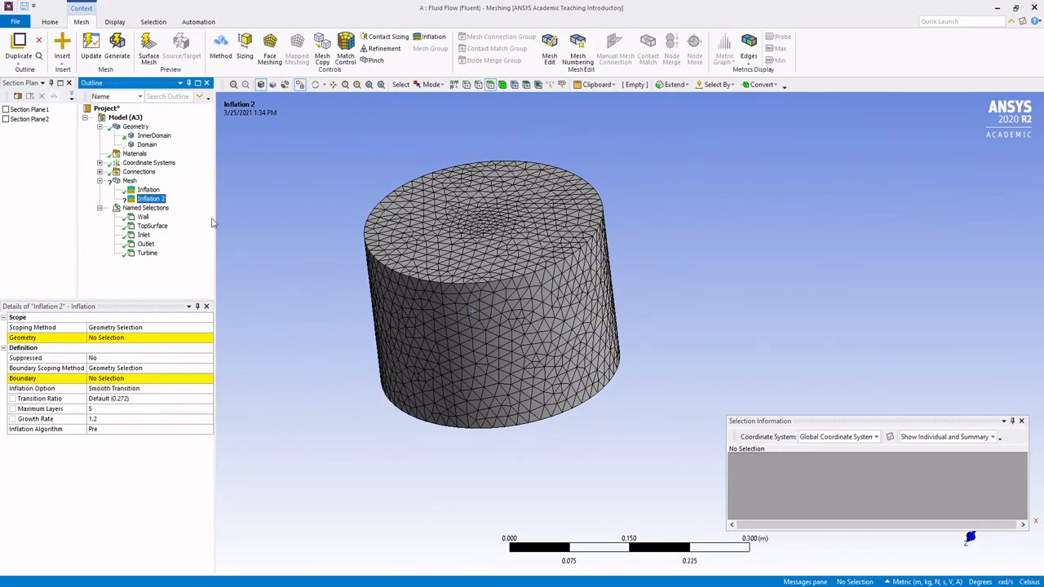
{"action": "left_click", "coordinate": [402, 215]}
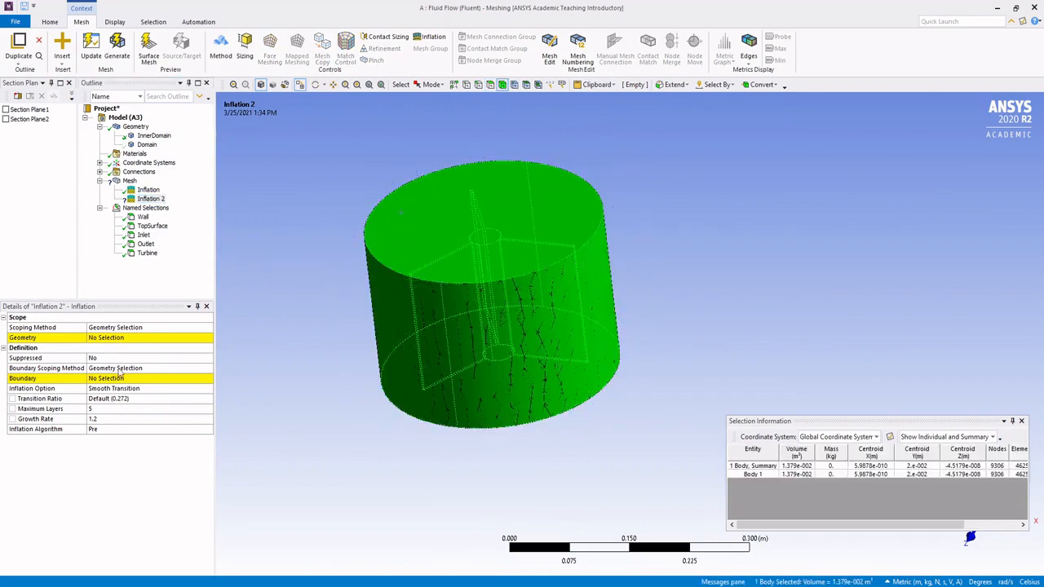
{"action": "left_click", "coordinate": [105, 339]}
{"action": "left_click", "coordinate": [105, 340]}
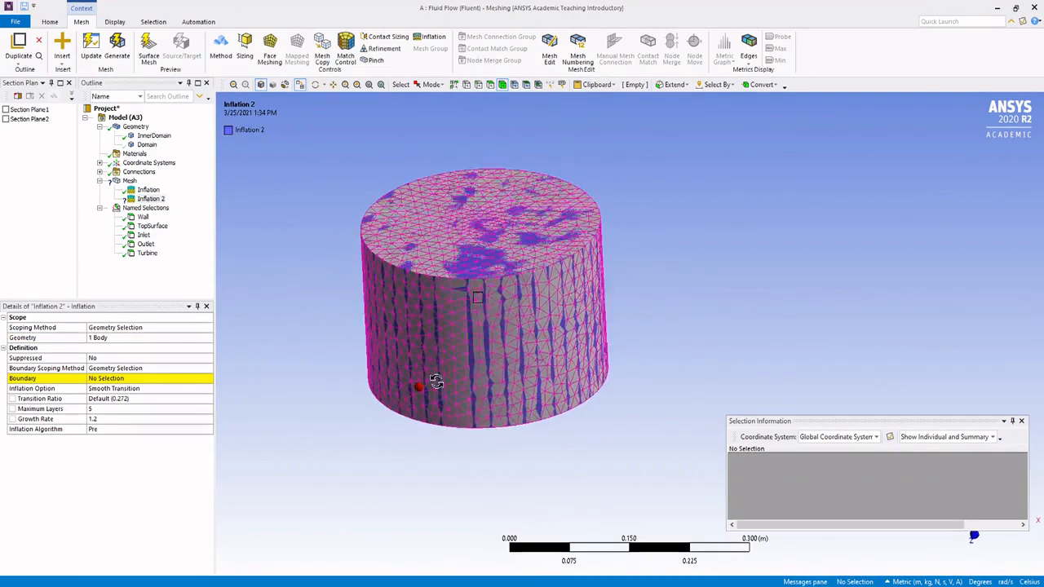
Step: Activate the boundary selection of Inflation 2 and pick one blade's side face and narrow tip face inside the inner cylinder
{"action": "left_click", "coordinate": [113, 380]}
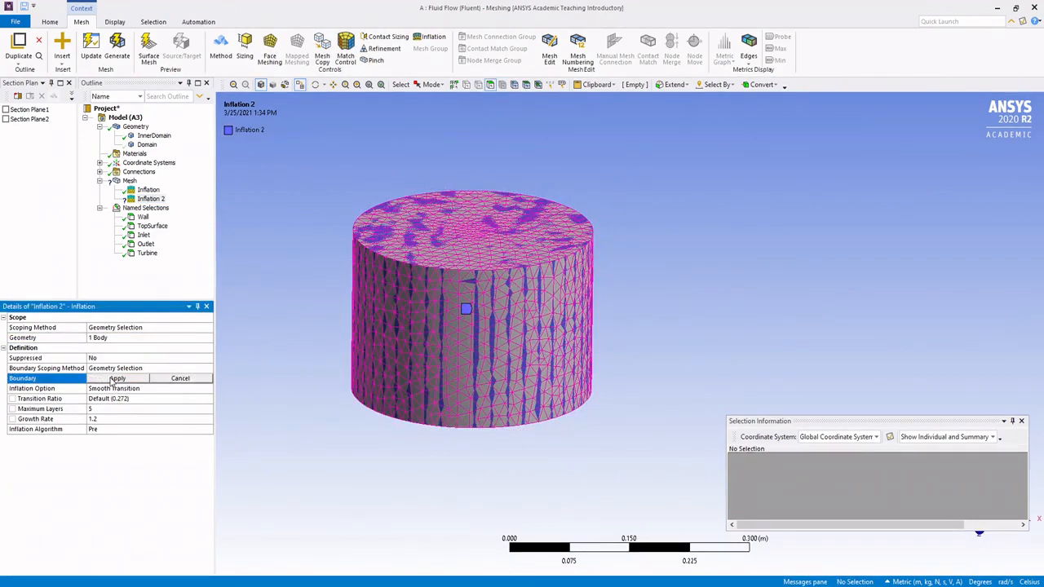
{"action": "left_click", "coordinate": [116, 379]}
{"action": "middle_click_drag", "start_coordinate": [529, 354], "coordinate": [474, 352]}
{"action": "scroll", "coordinate": [462, 302], "scroll_direction": "up", "scroll_amount": 4}
{"action": "middle_click_drag", "start_coordinate": [409, 323], "coordinate": [439, 351]}
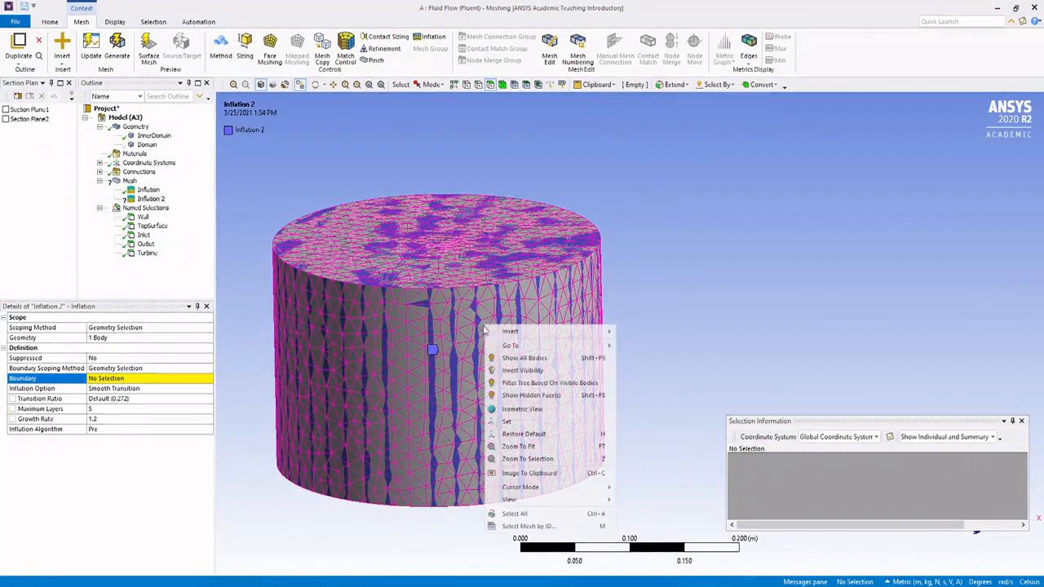
{"action": "right_click", "coordinate": [484, 328]}
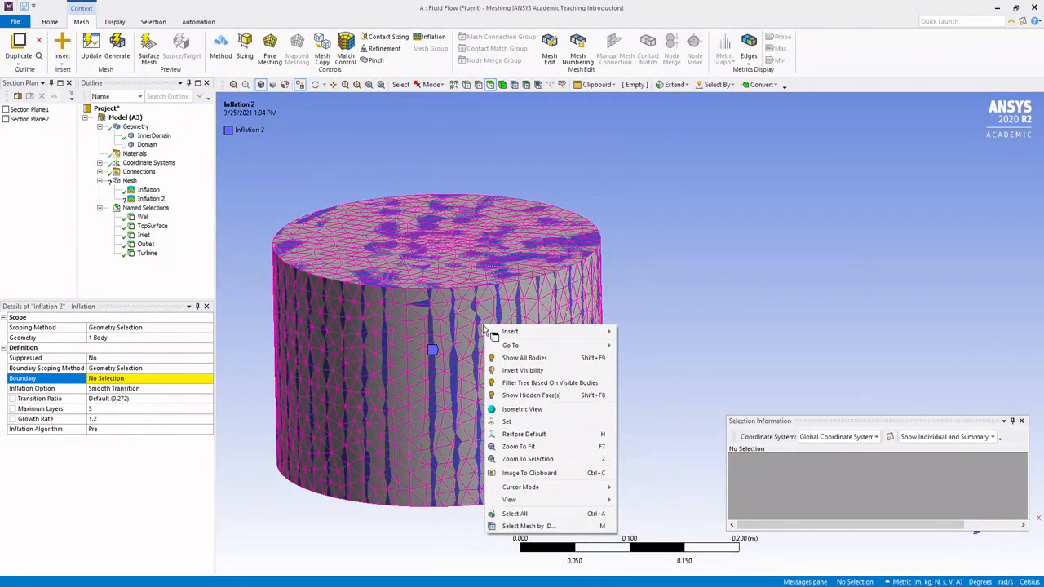
{"action": "left_click", "coordinate": [726, 195]}
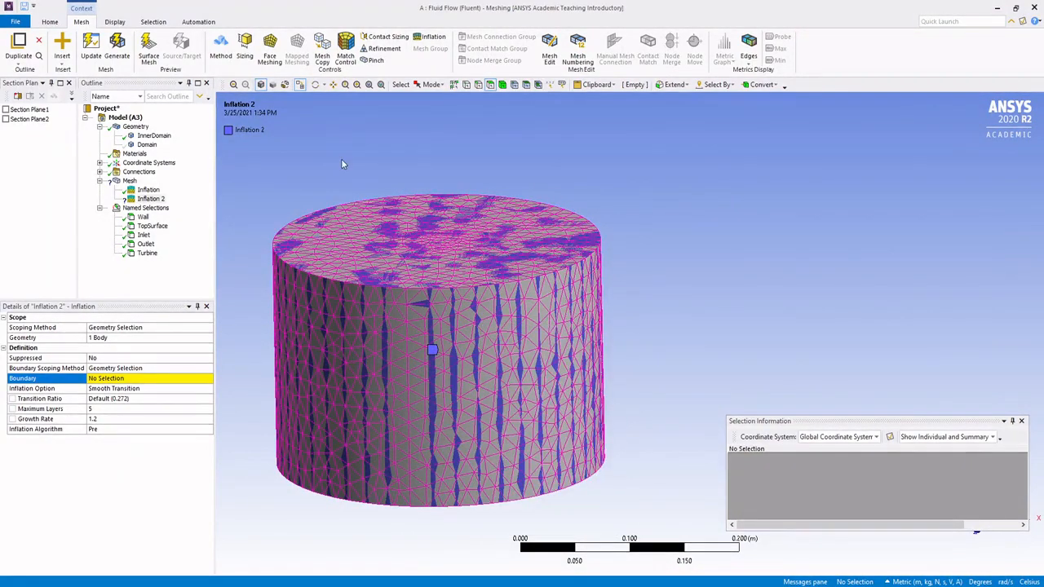
{"action": "left_click", "coordinate": [397, 369]}
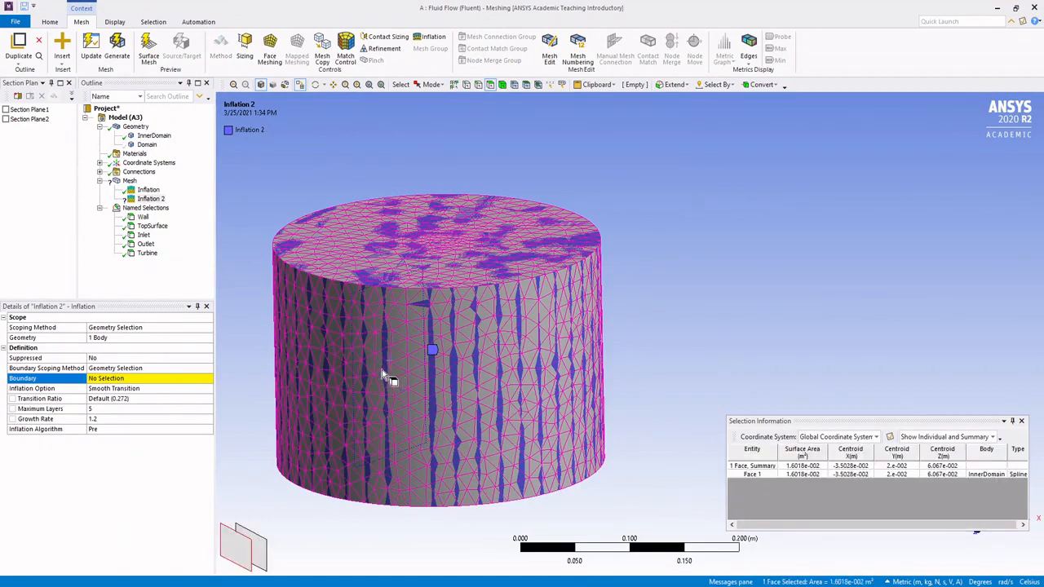
{"action": "left_click", "coordinate": [357, 369], "text": "ctrl"}
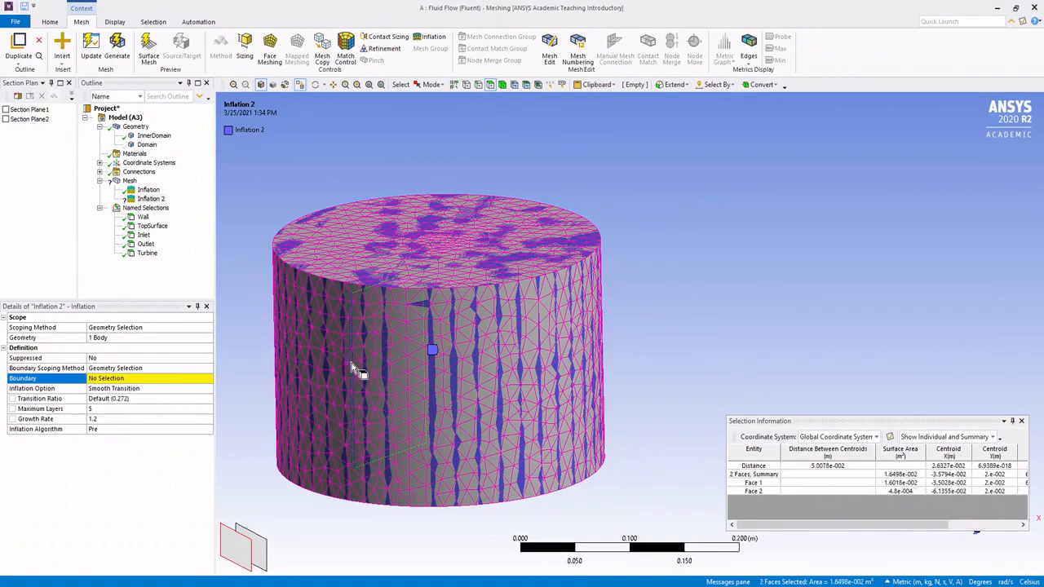
{"action": "middle_click_drag", "start_coordinate": [357, 369], "coordinate": [406, 302]}
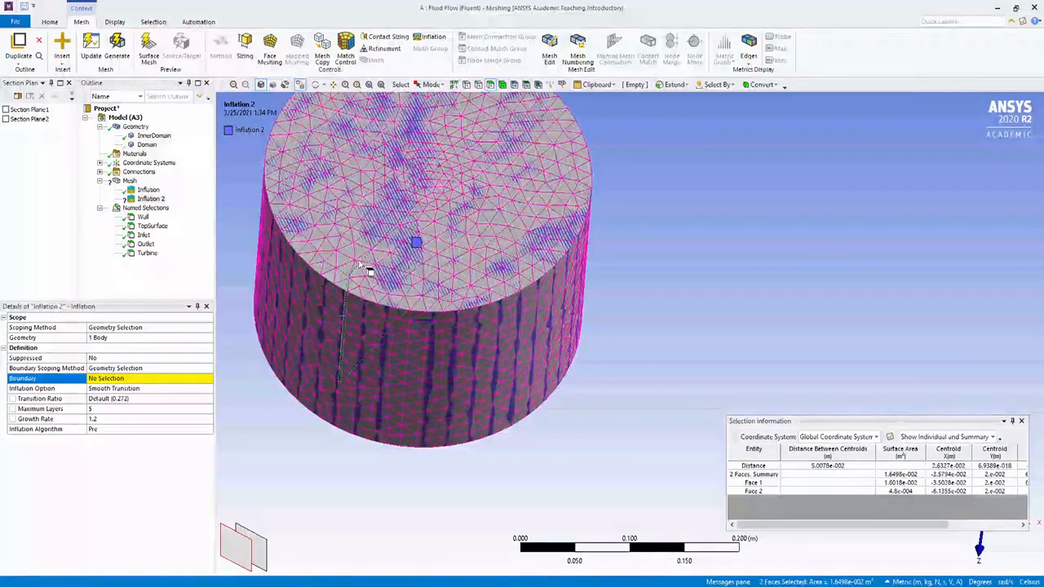
Step: Turn off the mesh display so the turbine faces inside the cylinder are easier to pick
{"action": "left_click", "coordinate": [115, 23]}
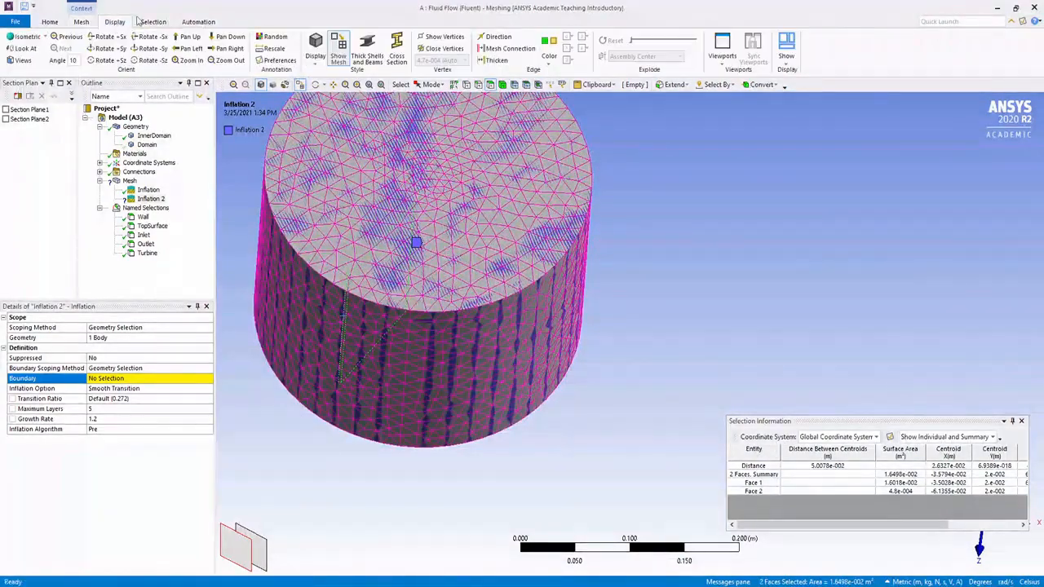
{"action": "left_click", "coordinate": [342, 45]}
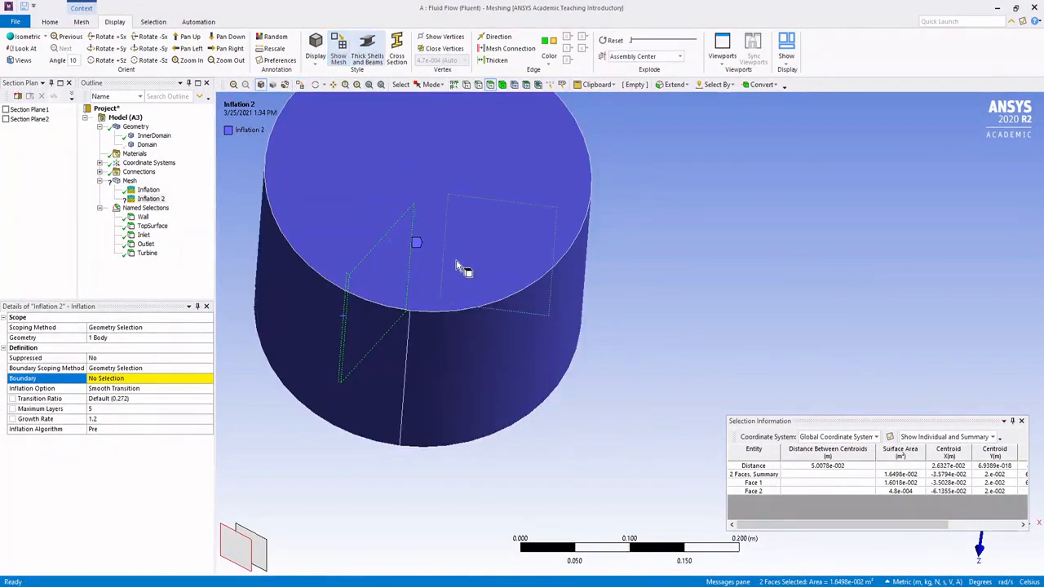
{"action": "middle_click_drag", "start_coordinate": [461, 268], "coordinate": [457, 235]}
{"action": "middle_click_drag", "start_coordinate": [632, 189], "coordinate": [636, 199], "text": "ctrl"}
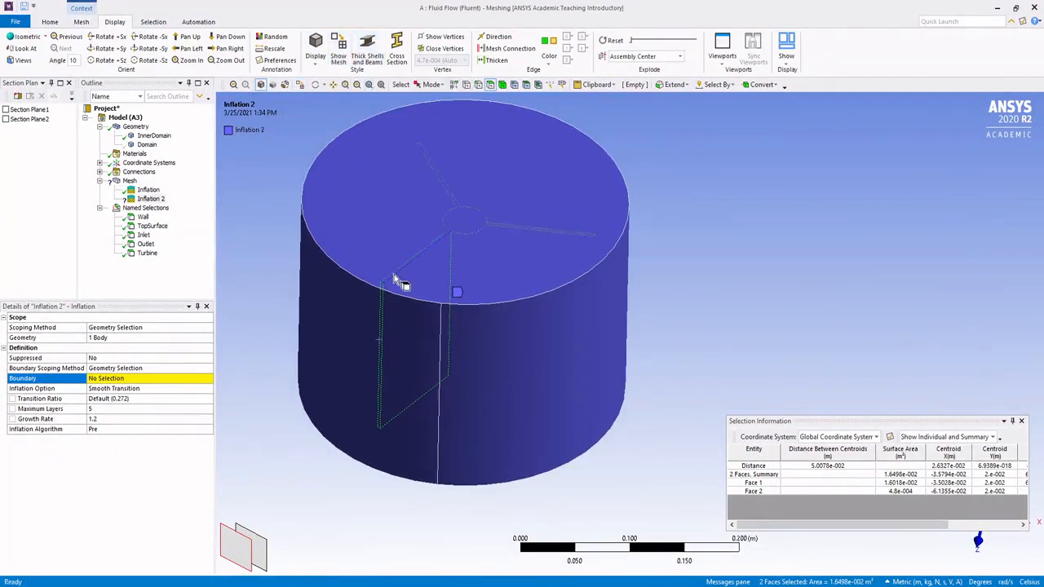
Step: Add the turbine's top face and further hub and blade faces to the current face selection
{"action": "left_click", "coordinate": [481, 279], "text": "ctrl"}
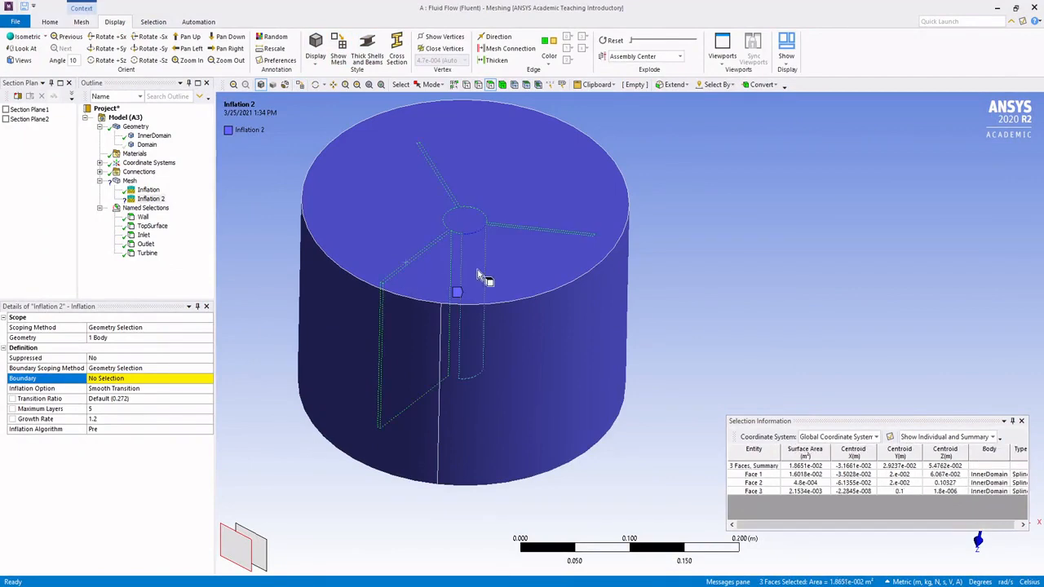
{"action": "left_click", "coordinate": [472, 276], "text": "ctrl"}
{"action": "left_click", "coordinate": [471, 270], "text": "ctrl"}
{"action": "left_click", "coordinate": [529, 279], "text": "ctrl"}
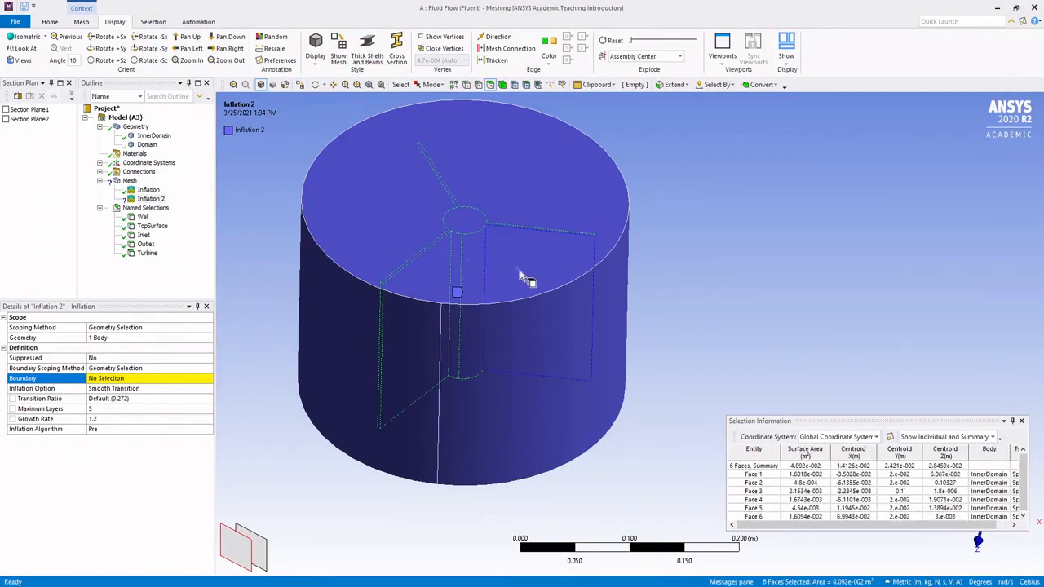
{"action": "middle_click_drag", "start_coordinate": [588, 341], "coordinate": [405, 320]}
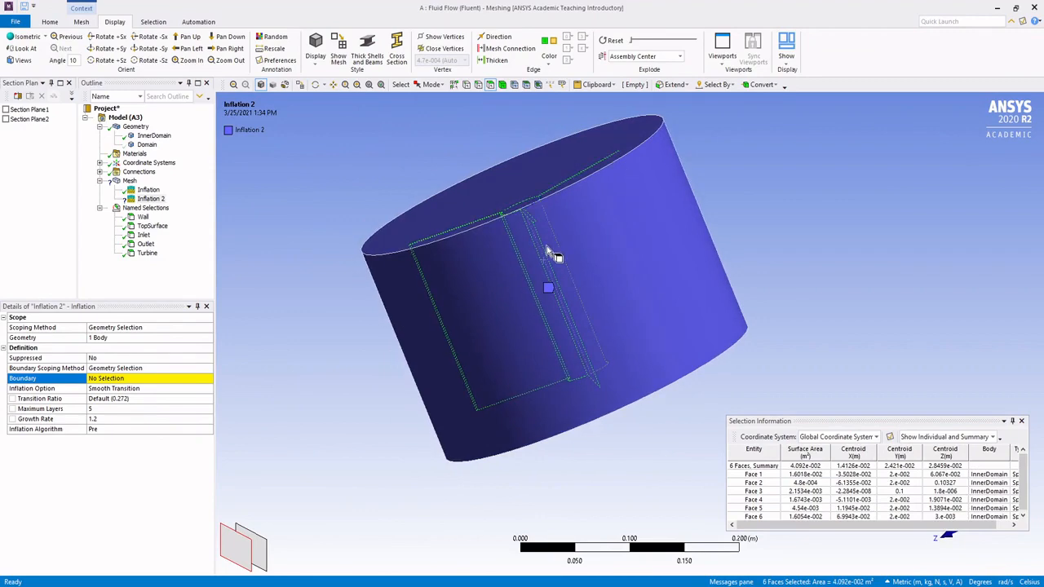
{"action": "left_click", "coordinate": [545, 251], "text": "ctrl"}
{"action": "middle_click_drag", "start_coordinate": [573, 280], "coordinate": [501, 289]}
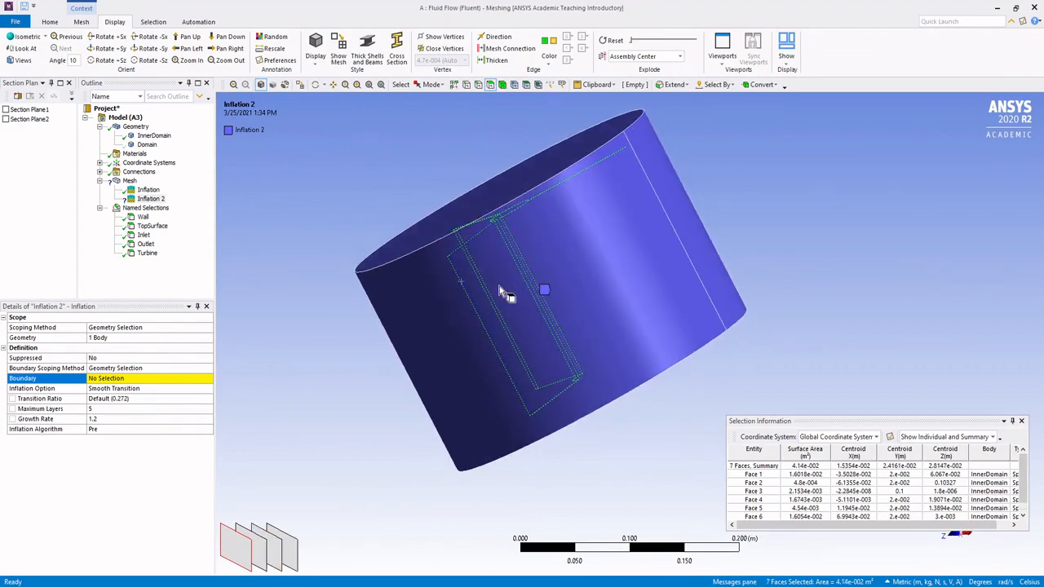
{"action": "left_click", "coordinate": [491, 278], "text": "ctrl"}
{"action": "left_click", "coordinate": [553, 238], "text": "ctrl"}
{"action": "left_click", "coordinate": [574, 243], "text": "ctrl"}
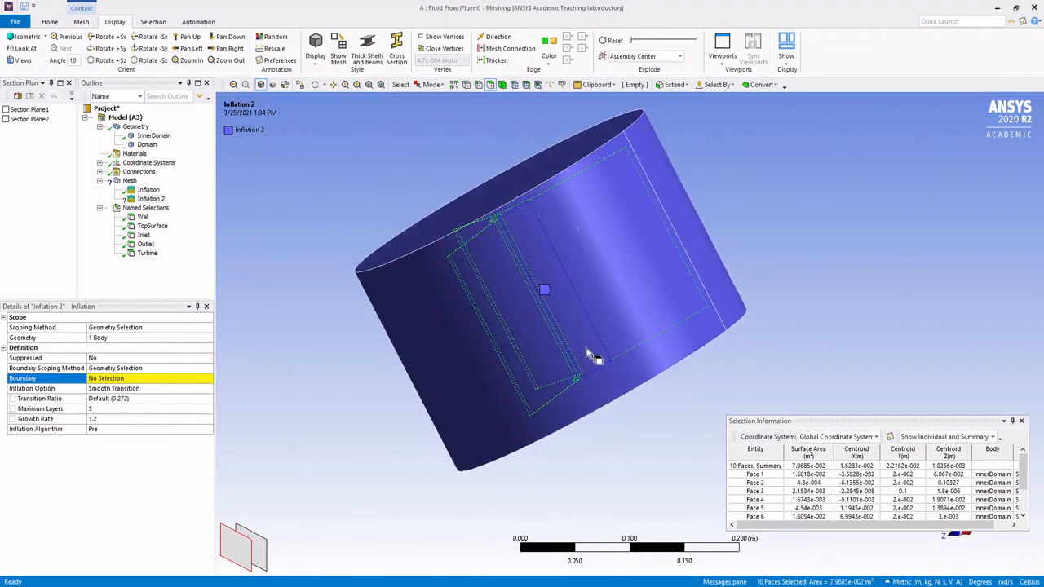
Step: Add the remaining blade, hub and bottom faces and apply all 15 turbine faces as the boundary of Inflation 2
{"action": "middle_click_drag", "start_coordinate": [585, 351], "coordinate": [558, 297]}
{"action": "left_click", "coordinate": [606, 247], "text": "ctrl"}
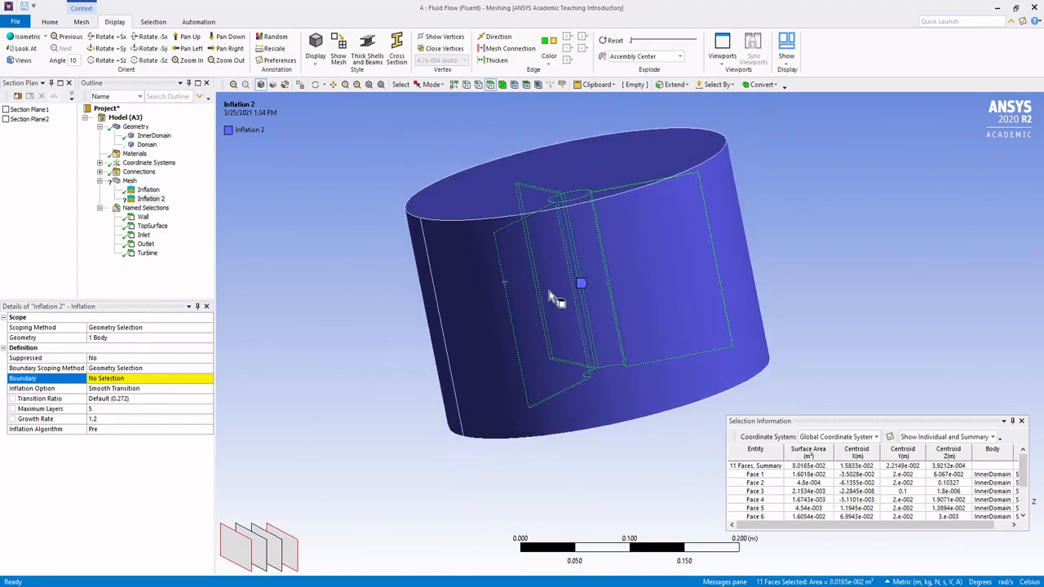
{"action": "left_click", "coordinate": [551, 298], "text": "ctrl"}
{"action": "left_click", "coordinate": [587, 280], "text": "ctrl"}
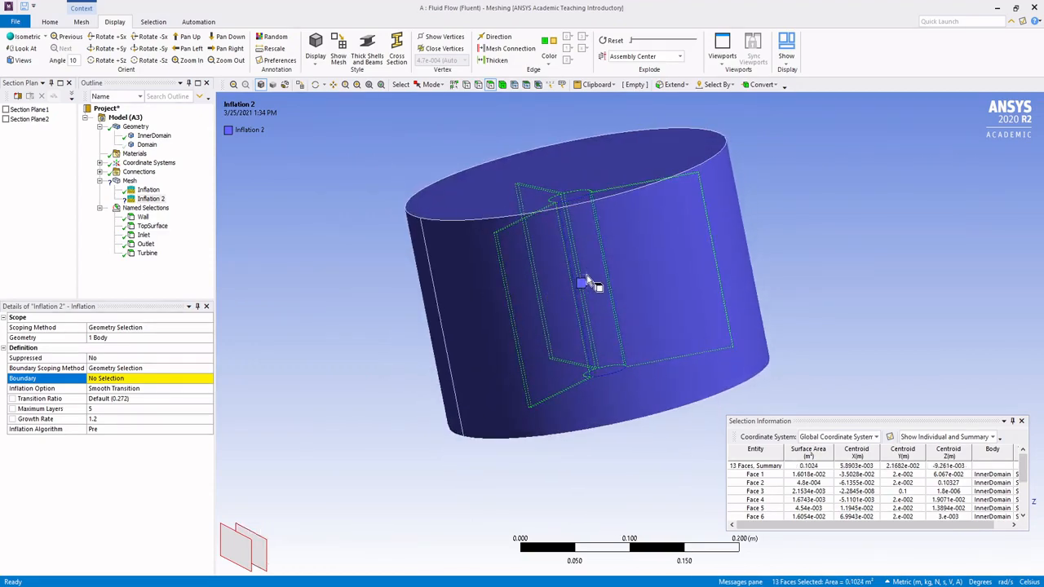
{"action": "left_click", "coordinate": [661, 274], "text": "ctrl"}
{"action": "middle_click_drag", "start_coordinate": [725, 296], "coordinate": [603, 349]}
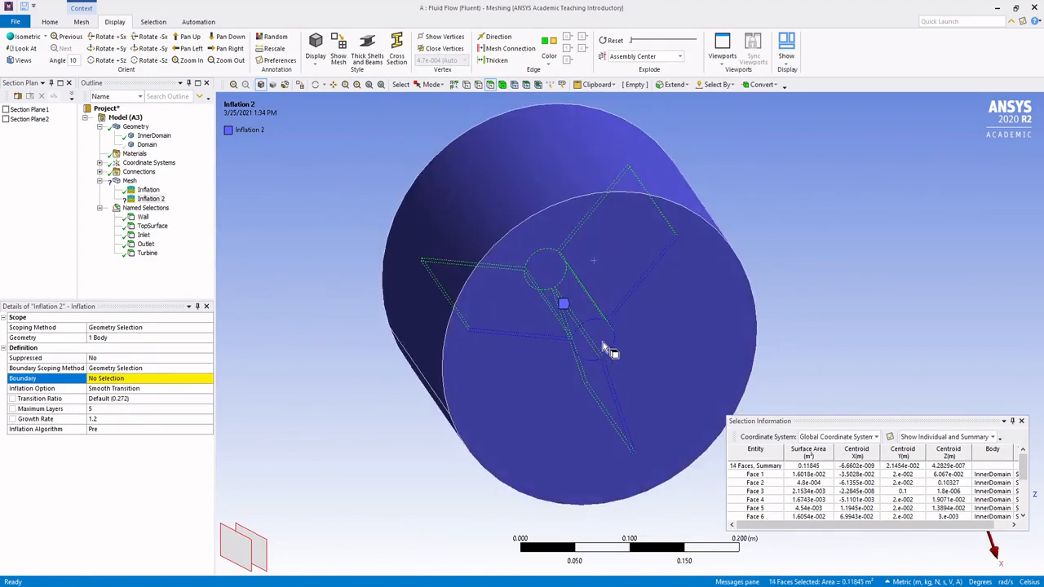
{"action": "left_click", "coordinate": [604, 349], "text": "ctrl"}
{"action": "middle_click_drag", "start_coordinate": [659, 256], "coordinate": [821, 367]}
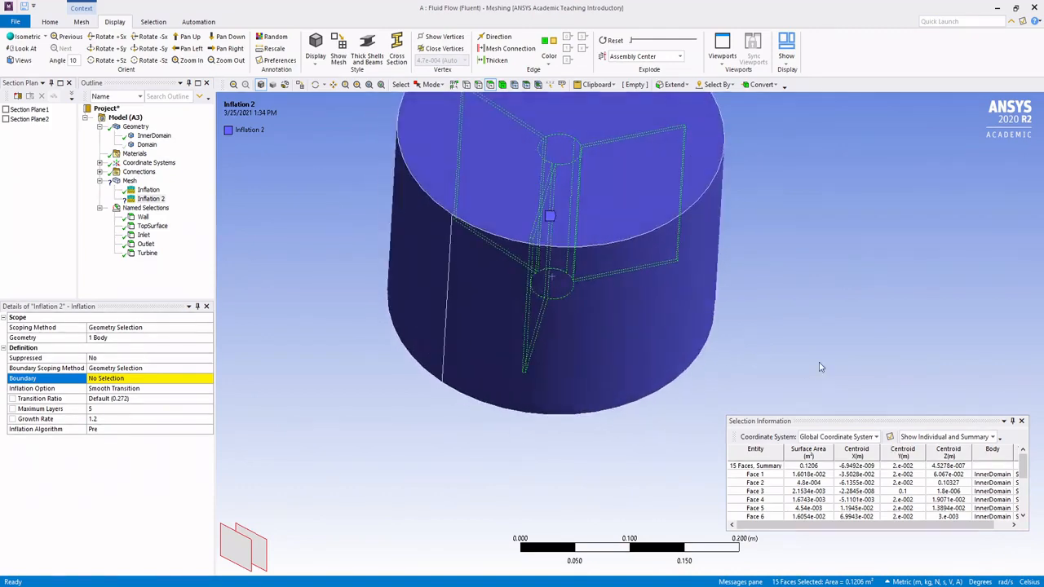
{"action": "middle_click_drag", "start_coordinate": [806, 230], "coordinate": [780, 279], "text": "ctrl"}
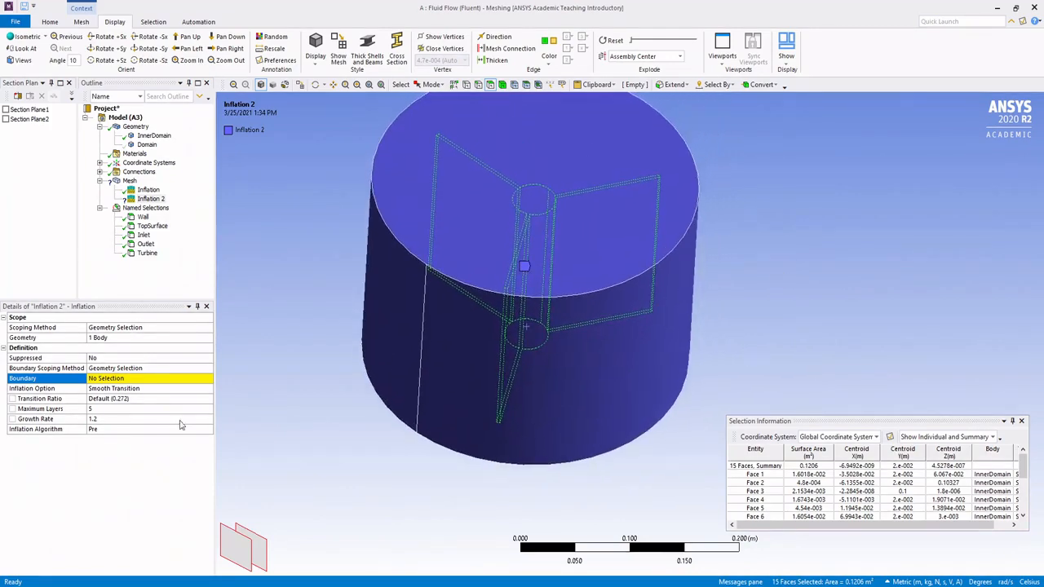
{"action": "left_click", "coordinate": [124, 381]}
{"action": "left_click", "coordinate": [119, 379]}
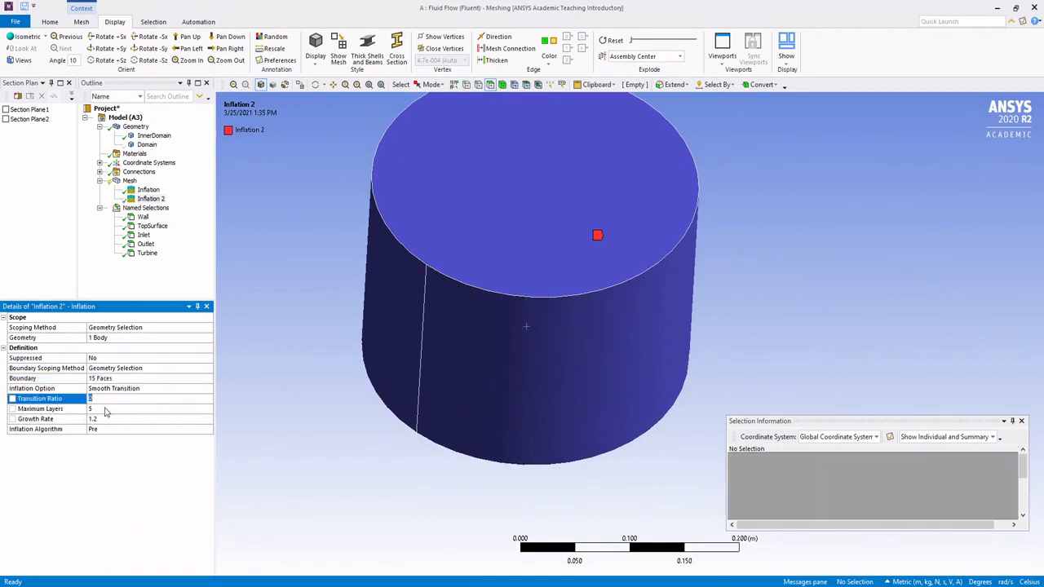
Step: Set the maximum layers of Inflation 2 to 4
{"action": "left_click", "coordinate": [105, 410]}
{"action": "type", "text": "4"}
{"action": "key", "text": "Return"}
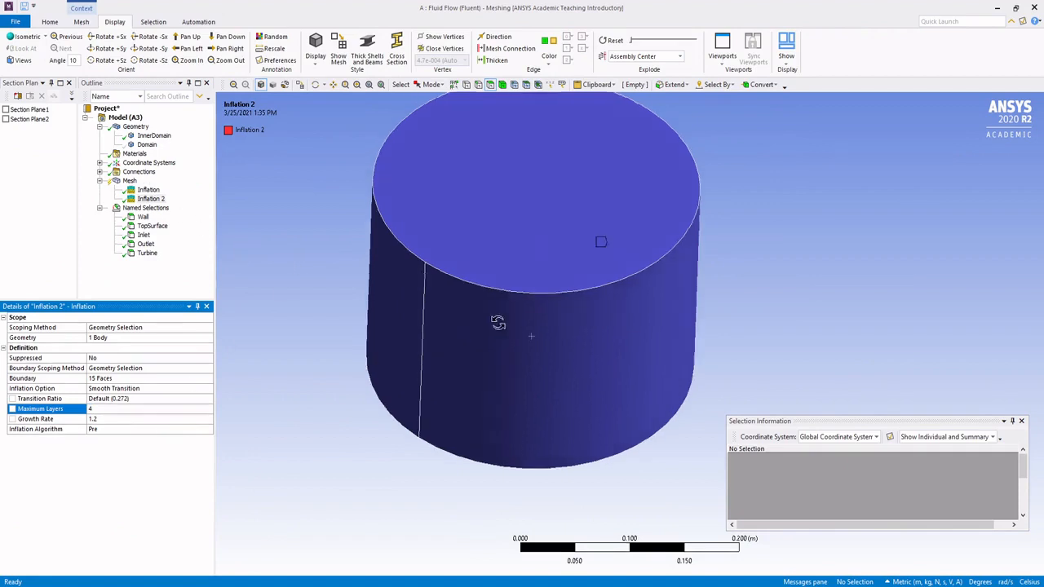
Step: Show the hidden Domain body again
{"action": "middle_click_drag", "start_coordinate": [496, 322], "coordinate": [544, 315]}
{"action": "right_click", "coordinate": [138, 147]}
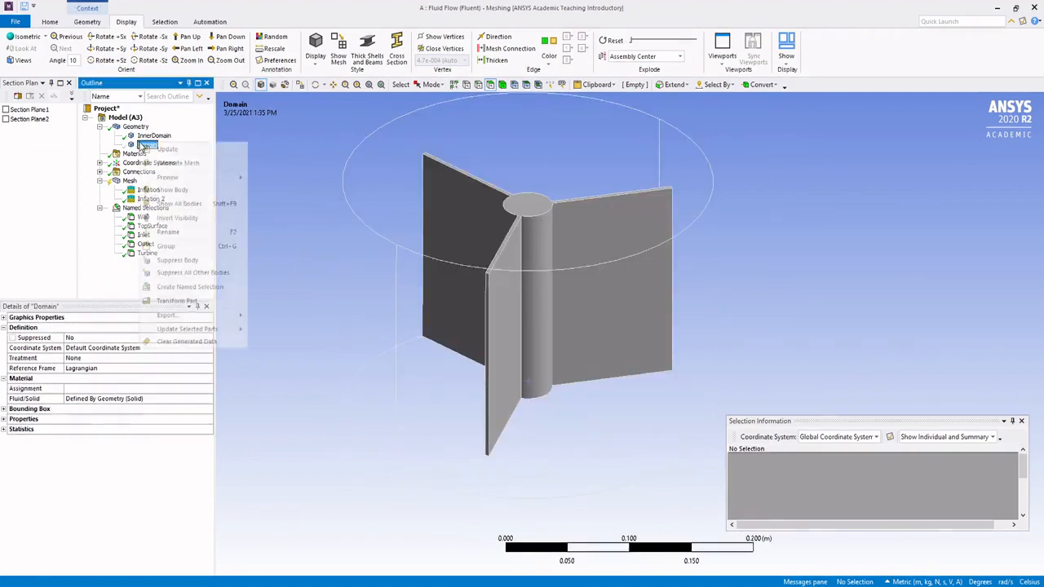
{"action": "left_click", "coordinate": [172, 190]}
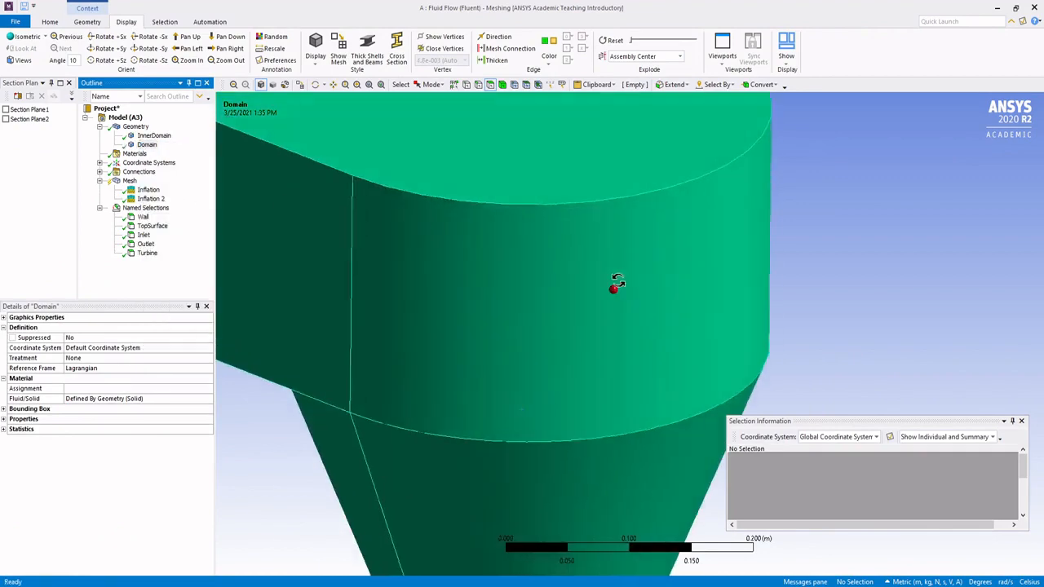
{"action": "scroll", "coordinate": [602, 270], "scroll_direction": "down", "scroll_amount": 5}
{"action": "middle_click_drag", "start_coordinate": [598, 256], "coordinate": [511, 266]}
Step: Generate the mesh with both inflation controls included
{"action": "left_click", "coordinate": [129, 181]}
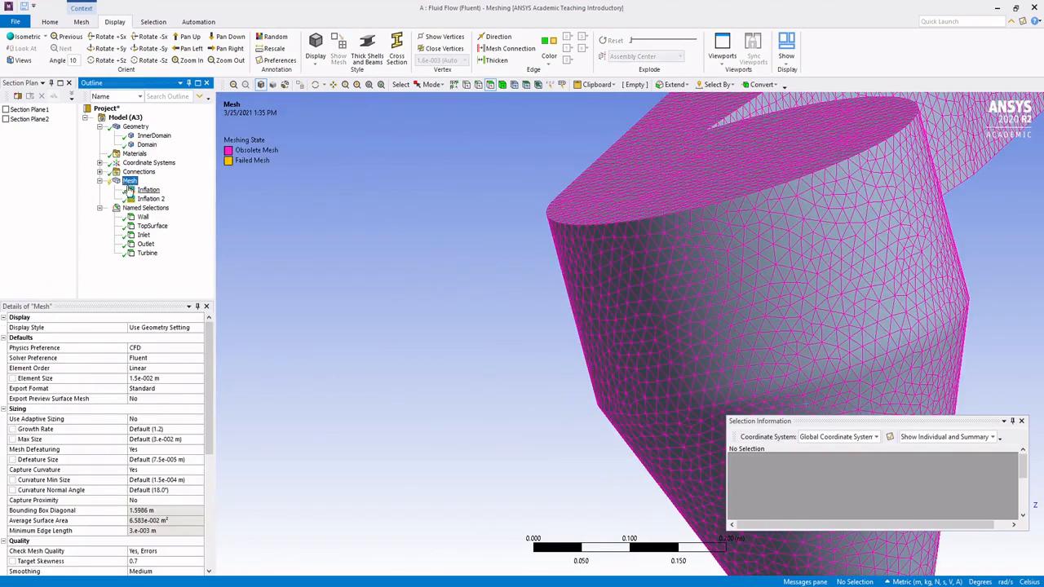
{"action": "right_click", "coordinate": [129, 182]}
{"action": "left_click", "coordinate": [166, 218]}
{"action": "middle_click_drag", "start_coordinate": [804, 251], "coordinate": [842, 251]}
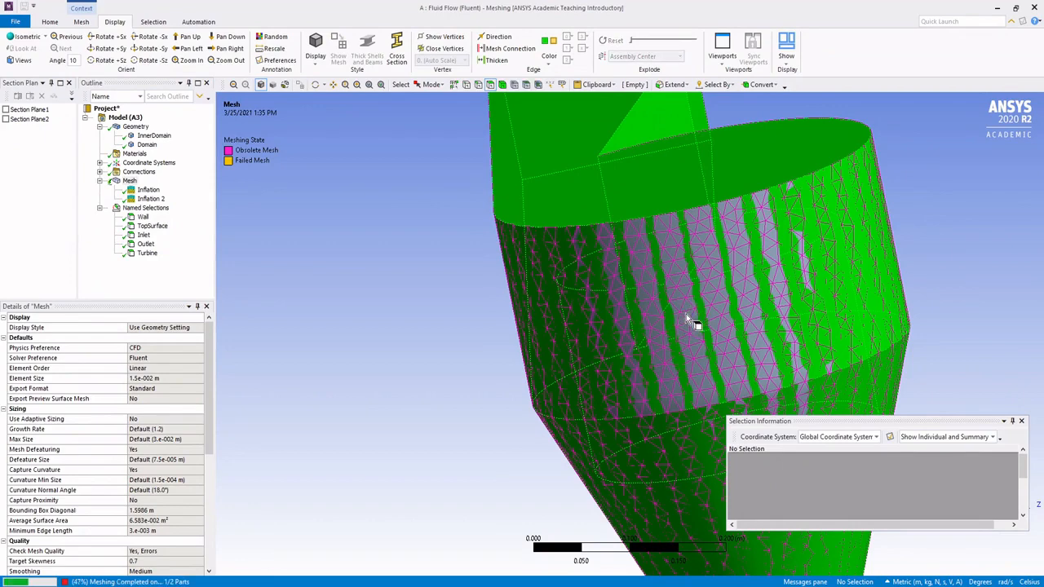
Step: Dock the Selection Information window beneath the graphics view and reduce its height
{"action": "left_click_drag", "start_coordinate": [935, 431], "coordinate": [470, 501]}
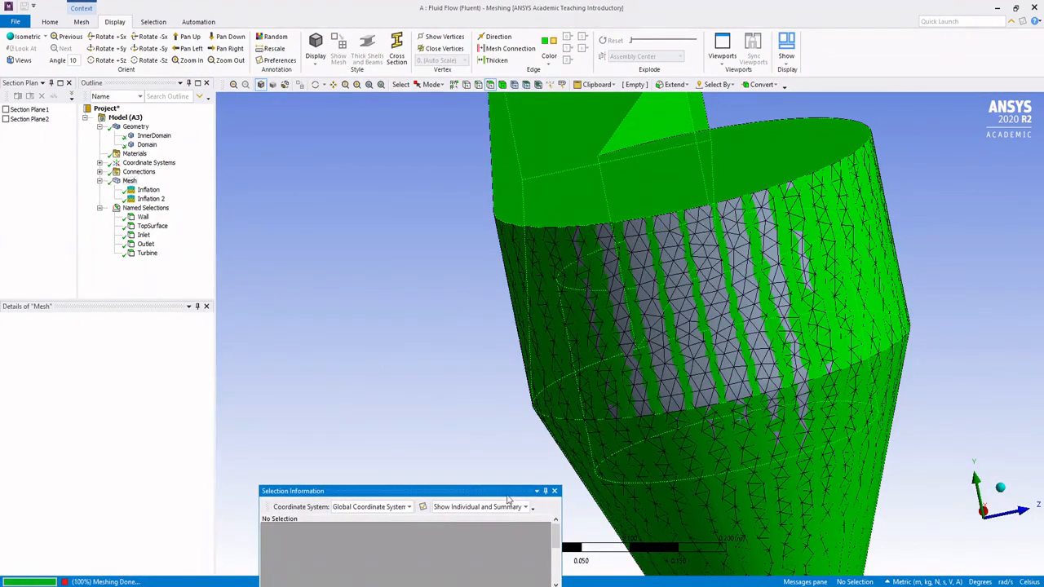
{"action": "double_click", "coordinate": [509, 493]}
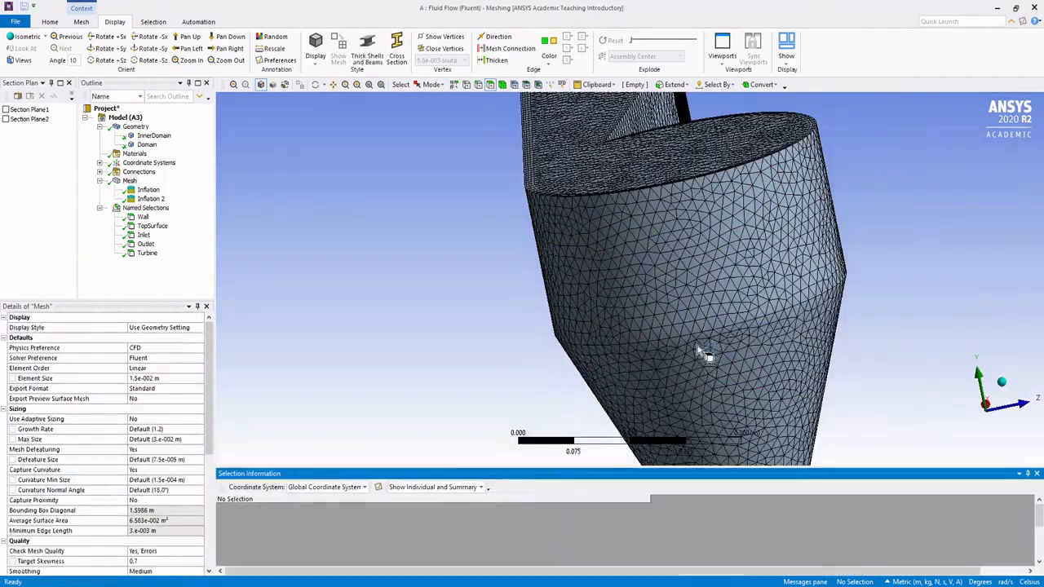
{"action": "middle_click_drag", "start_coordinate": [704, 354], "coordinate": [565, 474]}
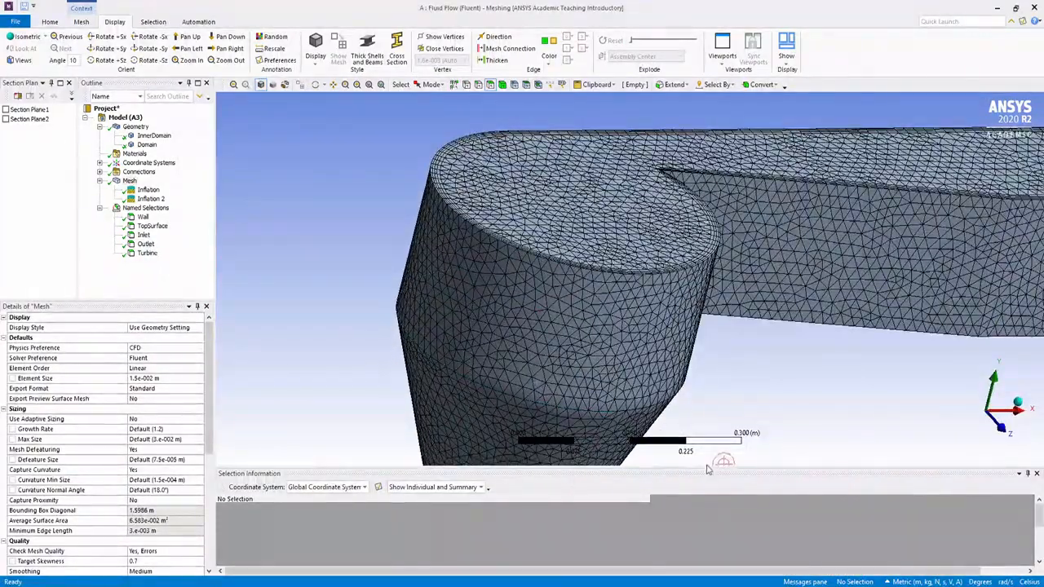
{"action": "left_click_drag", "start_coordinate": [711, 473], "coordinate": [709, 514]}
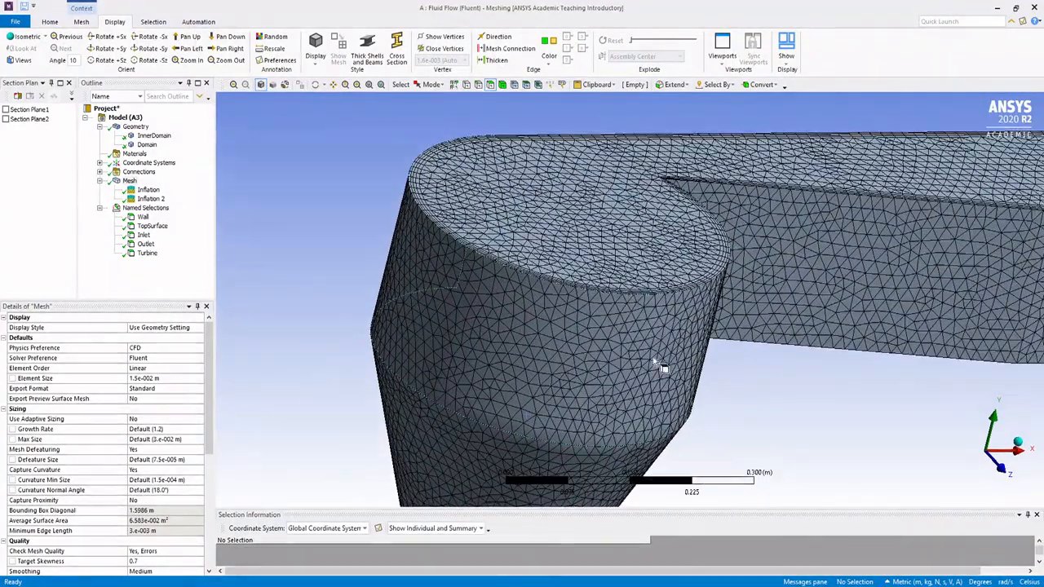
Step: Examine the inflation layers on the outer surface, and cut the model with Section Plane1 to inspect them along the walls and around the turbine
{"action": "middle_click_drag", "start_coordinate": [652, 357], "coordinate": [473, 200]}
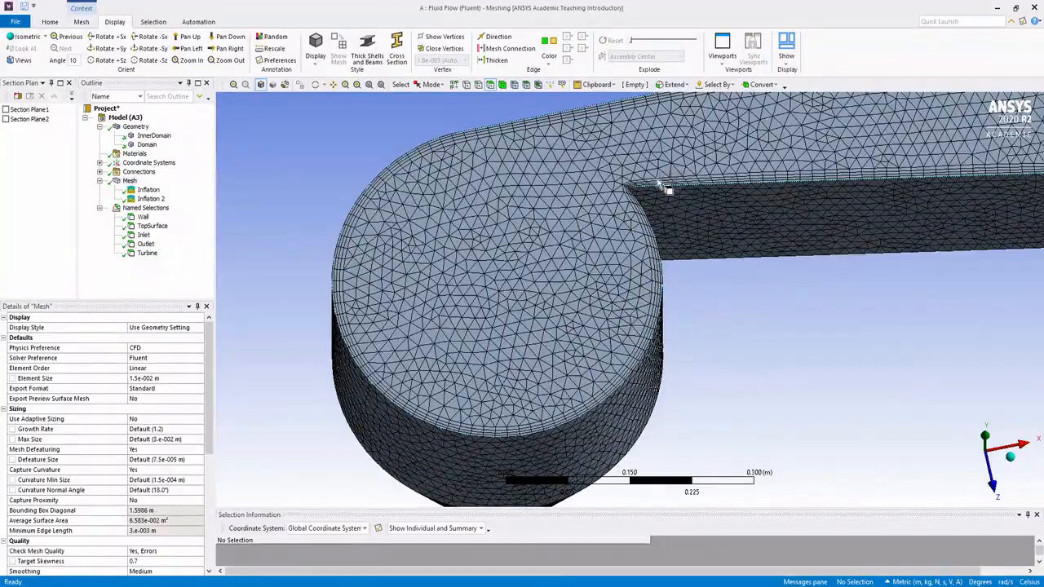
{"action": "middle_click_drag", "start_coordinate": [667, 331], "coordinate": [644, 266]}
{"action": "scroll", "coordinate": [692, 252], "scroll_direction": "up", "scroll_amount": 4}
{"action": "scroll", "coordinate": [692, 252], "scroll_direction": "down", "scroll_amount": 5}
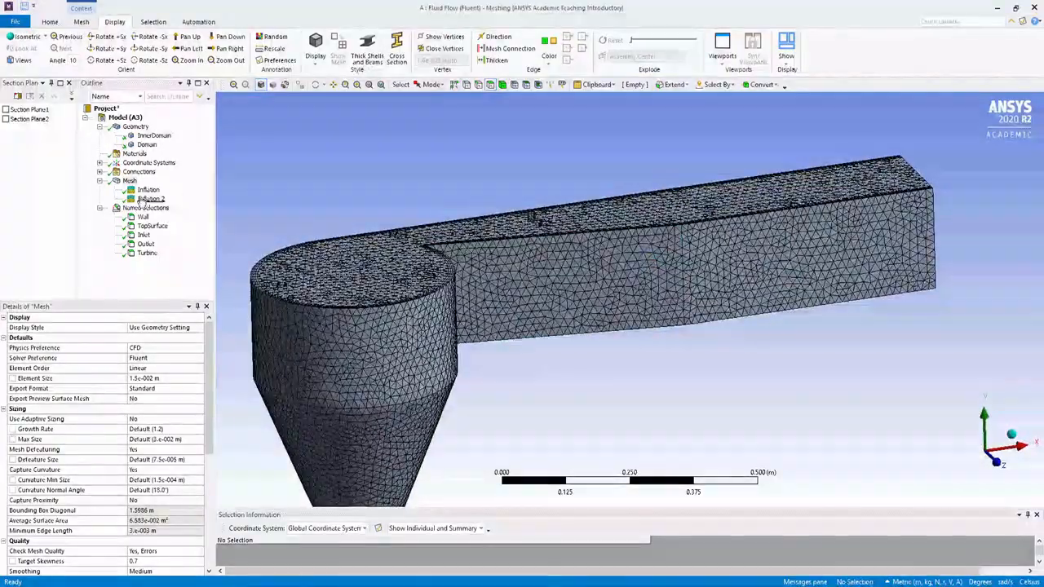
{"action": "left_click", "coordinate": [7, 109]}
{"action": "middle_click_drag", "start_coordinate": [492, 246], "coordinate": [496, 320]}
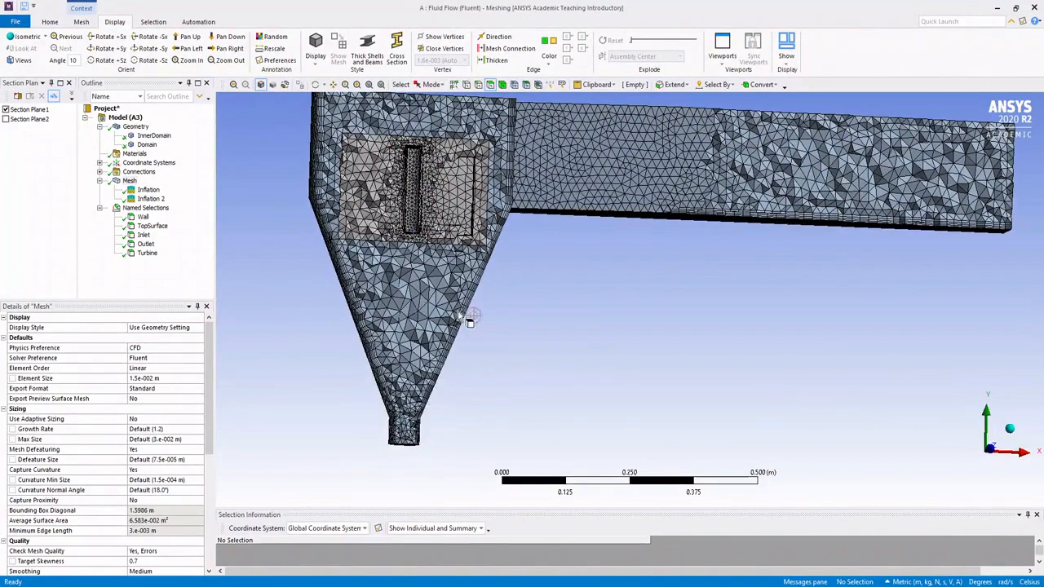
{"action": "mouse_move", "coordinate": [698, 232]}
{"action": "middle_mouse_down"}
{"action": "mouse_move", "coordinate": [702, 244]}
{"action": "mouse_move", "coordinate": [852, 169]}
{"action": "mouse_move", "coordinate": [880, 170]}
{"action": "middle_mouse_up"}
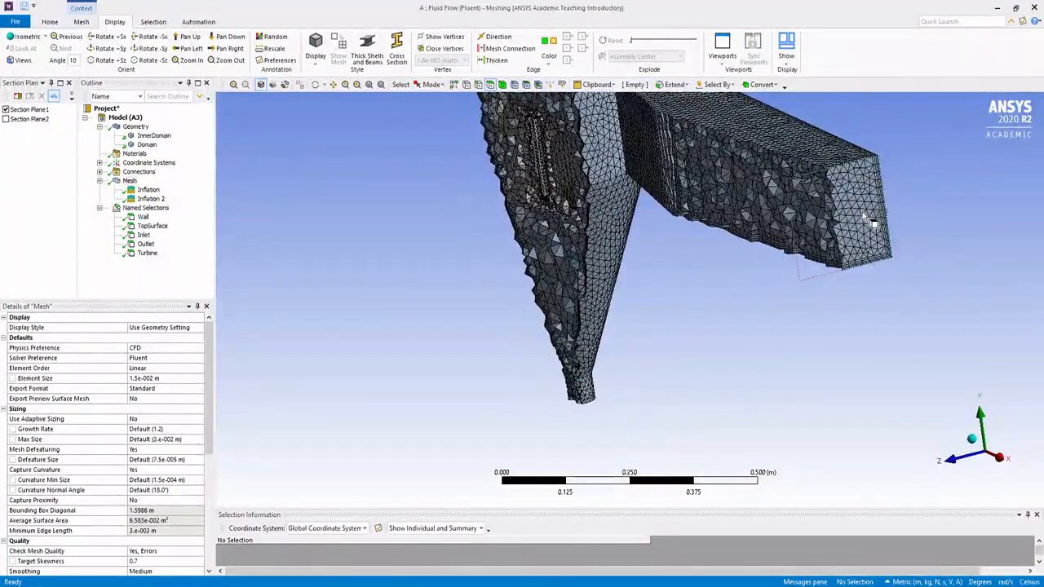
{"action": "scroll", "coordinate": [817, 186], "scroll_direction": "up", "scroll_amount": 3}
{"action": "middle_click_drag", "start_coordinate": [806, 207], "coordinate": [678, 346], "text": "ctrl"}
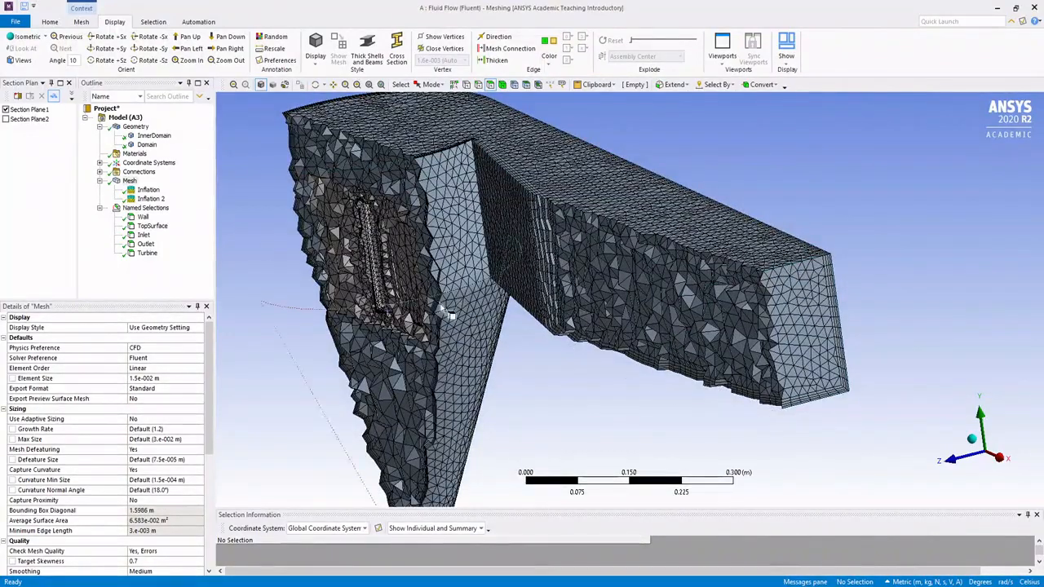
Step: Inspect the Section Plane1 cut from several angles, covering the outer walls, inner domain and turbine blades
{"action": "middle_click_drag", "start_coordinate": [449, 314], "coordinate": [323, 248]}
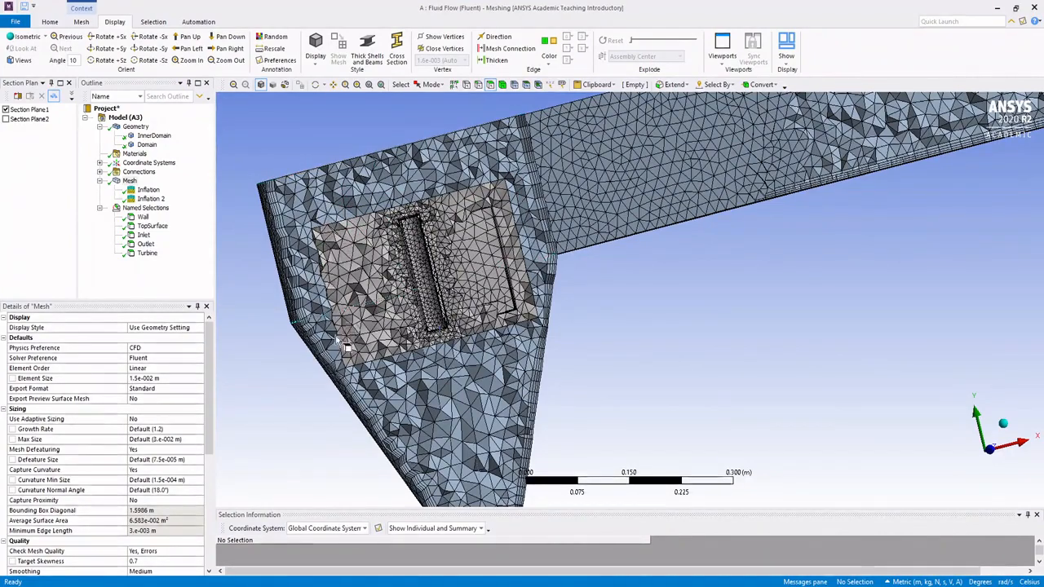
{"action": "middle_click_drag", "start_coordinate": [605, 241], "coordinate": [603, 271]}
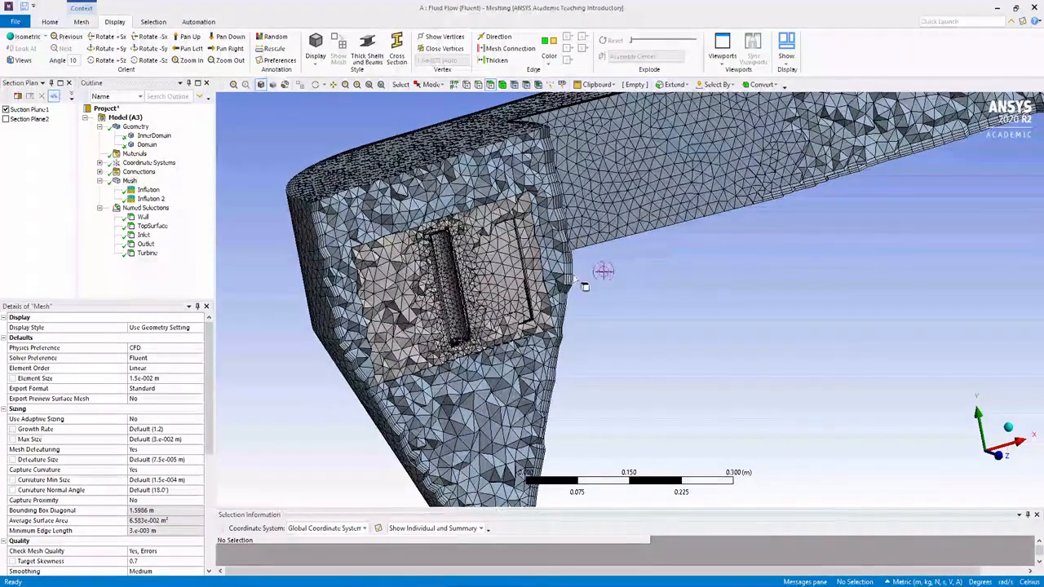
{"action": "mouse_move", "coordinate": [466, 288]}
{"action": "middle_mouse_down"}
{"action": "mouse_move", "coordinate": [492, 277]}
{"action": "mouse_move", "coordinate": [438, 275]}
{"action": "mouse_move", "coordinate": [464, 286]}
{"action": "middle_mouse_up"}
{"action": "scroll", "coordinate": [438, 275], "scroll_direction": "up", "scroll_amount": 2}
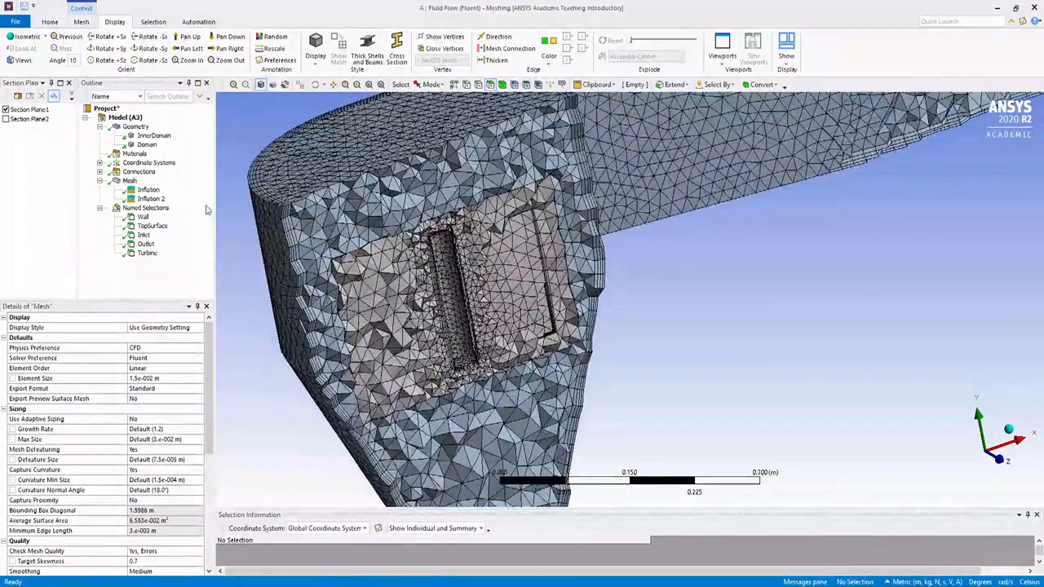
Step: Switch the cut from Section Plane1 to Section Plane2 and examine the inflation layers around the turbine blades and outer wall
{"action": "left_click", "coordinate": [6, 109]}
{"action": "left_click", "coordinate": [6, 119]}
{"action": "middle_click_drag", "start_coordinate": [524, 165], "coordinate": [540, 290]}
{"action": "scroll", "coordinate": [443, 279], "scroll_direction": "down", "scroll_amount": 1}
{"action": "scroll", "coordinate": [443, 283], "scroll_direction": "down", "scroll_amount": 3}
{"action": "scroll", "coordinate": [435, 279], "scroll_direction": "up", "scroll_amount": 7}
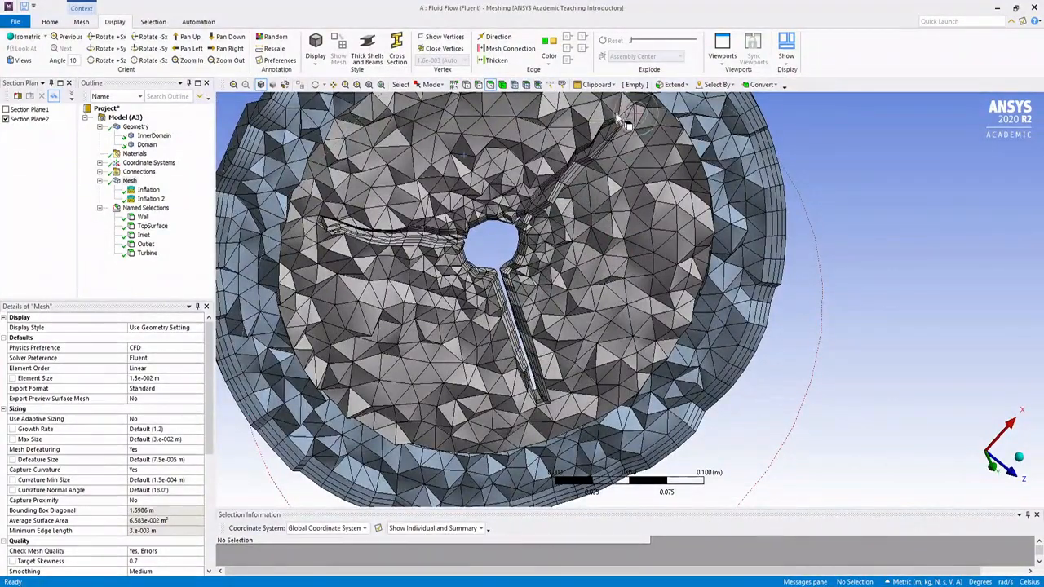
{"action": "middle_click_drag", "start_coordinate": [403, 257], "coordinate": [347, 211]}
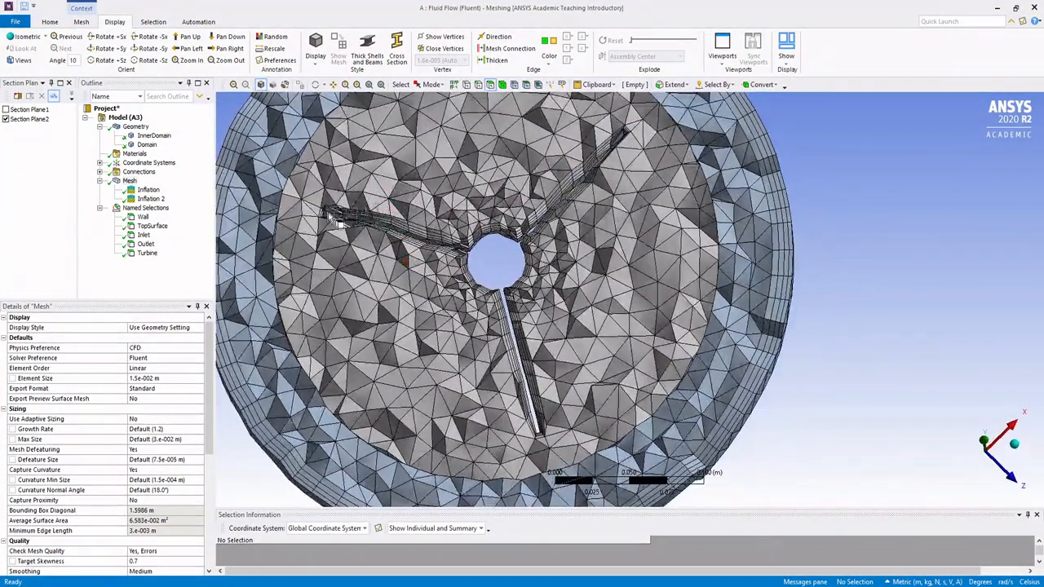
{"action": "mouse_move", "coordinate": [438, 226]}
{"action": "middle_mouse_down"}
{"action": "mouse_move", "coordinate": [432, 210]}
{"action": "mouse_move", "coordinate": [424, 216]}
{"action": "middle_mouse_up"}
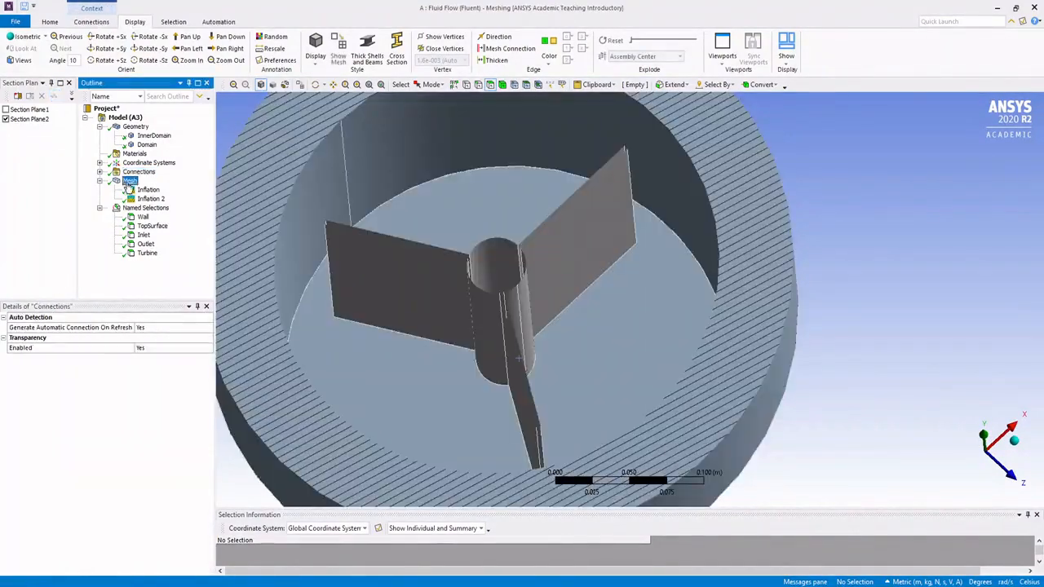
Step: Set the mesh's target skewness to 0.5 in its quality settings
{"action": "left_click", "coordinate": [128, 180]}
{"action": "scroll", "coordinate": [96, 455], "scroll_direction": "down", "scroll_amount": 5}
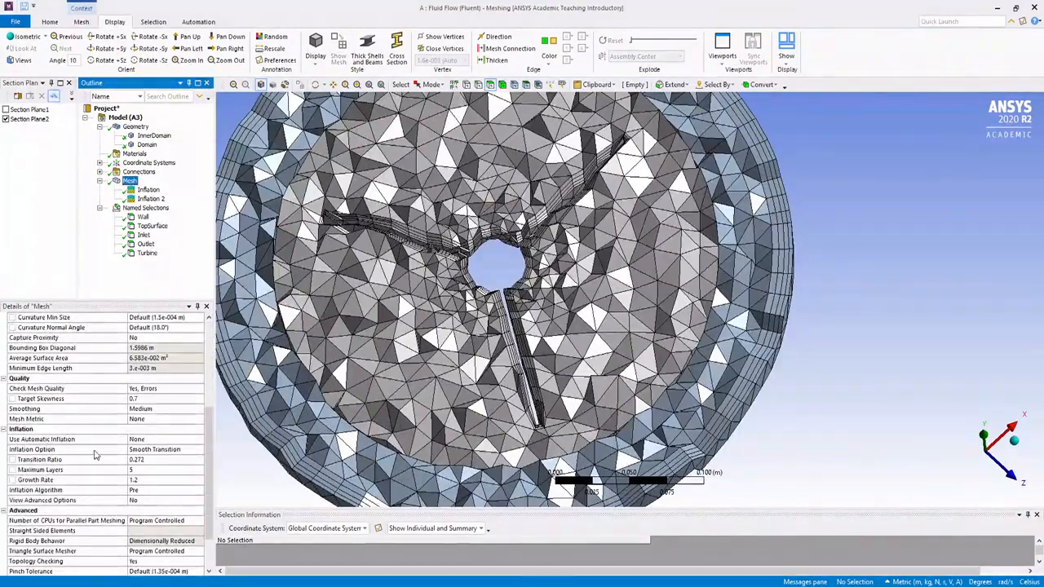
{"action": "left_click", "coordinate": [159, 399]}
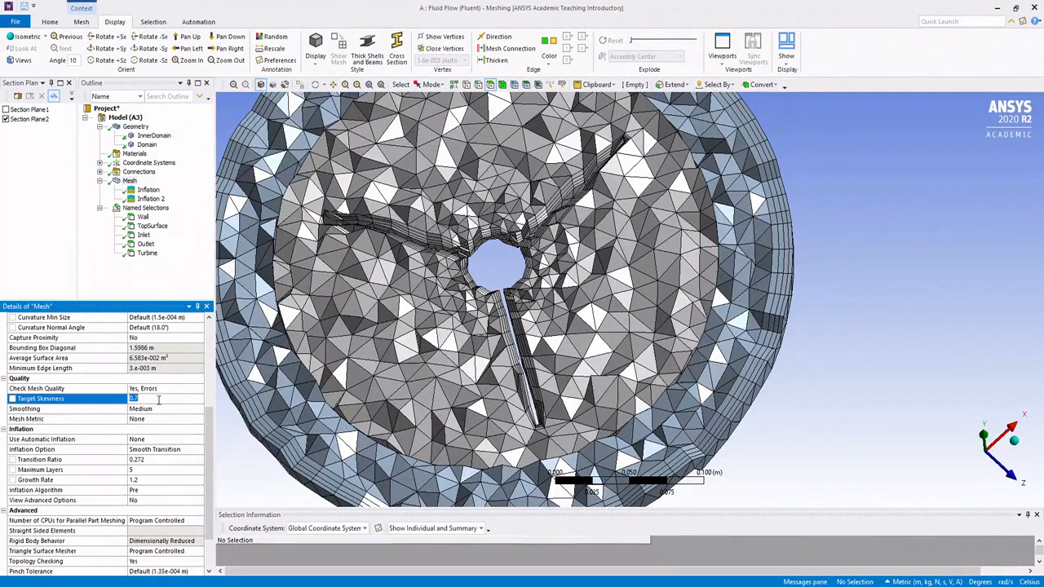
{"action": "type", "text": "0."}
{"action": "key", "text": "Return"}
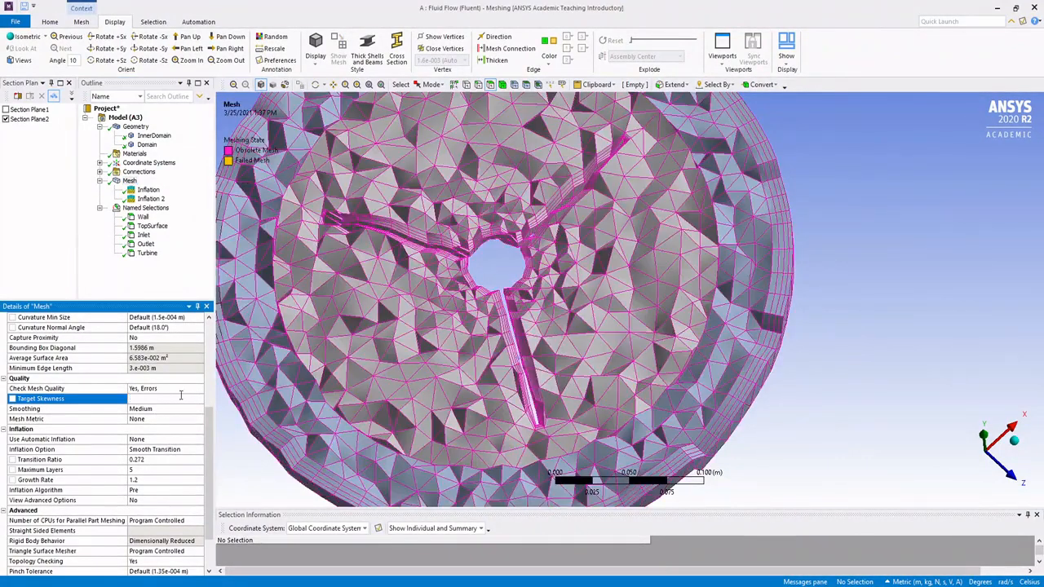
{"action": "scroll", "coordinate": [352, 270], "scroll_direction": "up", "scroll_amount": 2}
{"action": "scroll", "coordinate": [364, 263], "scroll_direction": "down", "scroll_amount": 6}
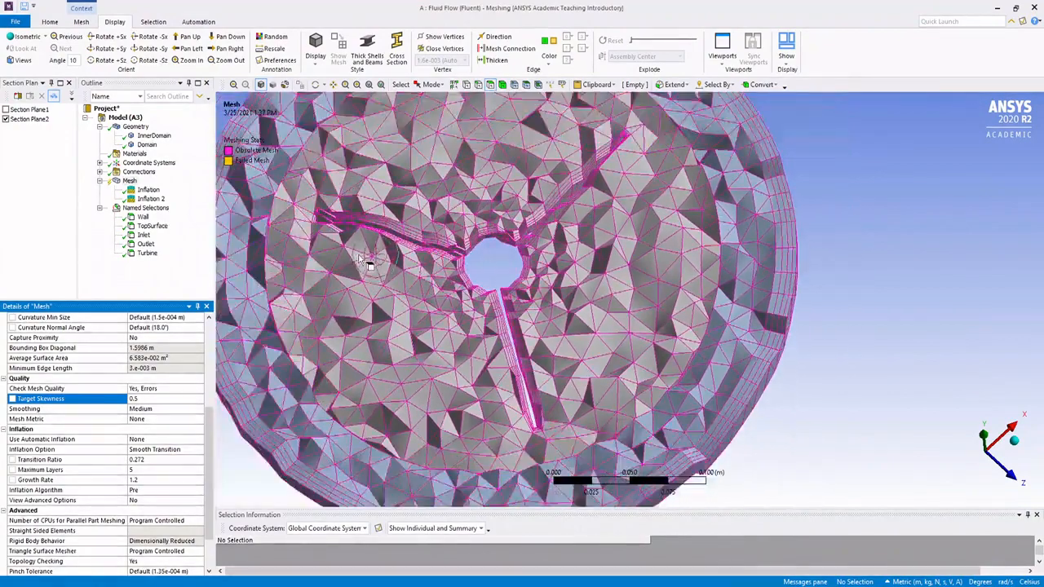
Step: Regenerate the whole mesh and bring its node and element statistics into view
{"action": "middle_click_drag", "start_coordinate": [374, 232], "coordinate": [383, 202]}
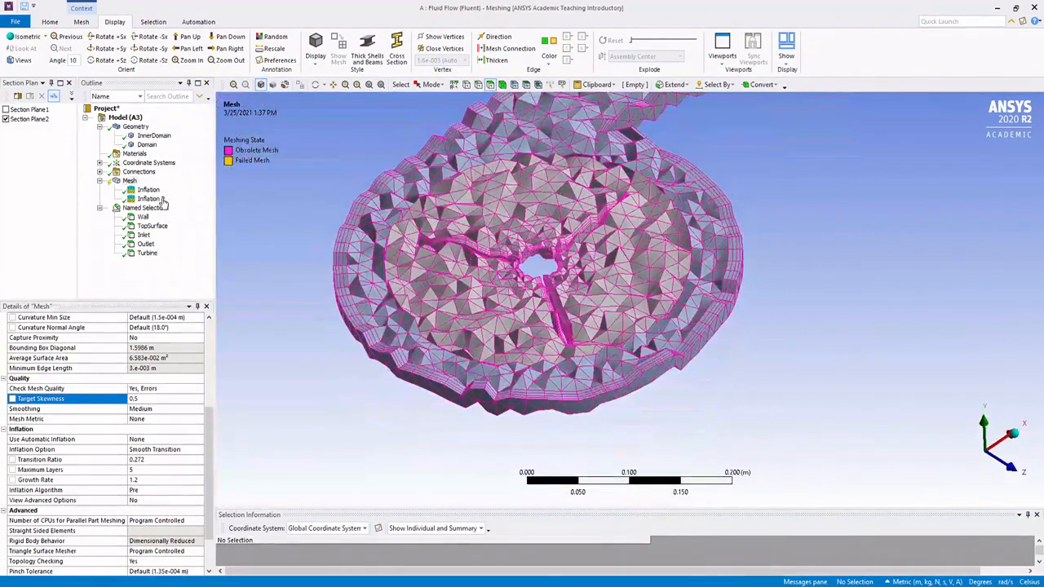
{"action": "right_click", "coordinate": [131, 181]}
{"action": "left_click", "coordinate": [168, 214]}
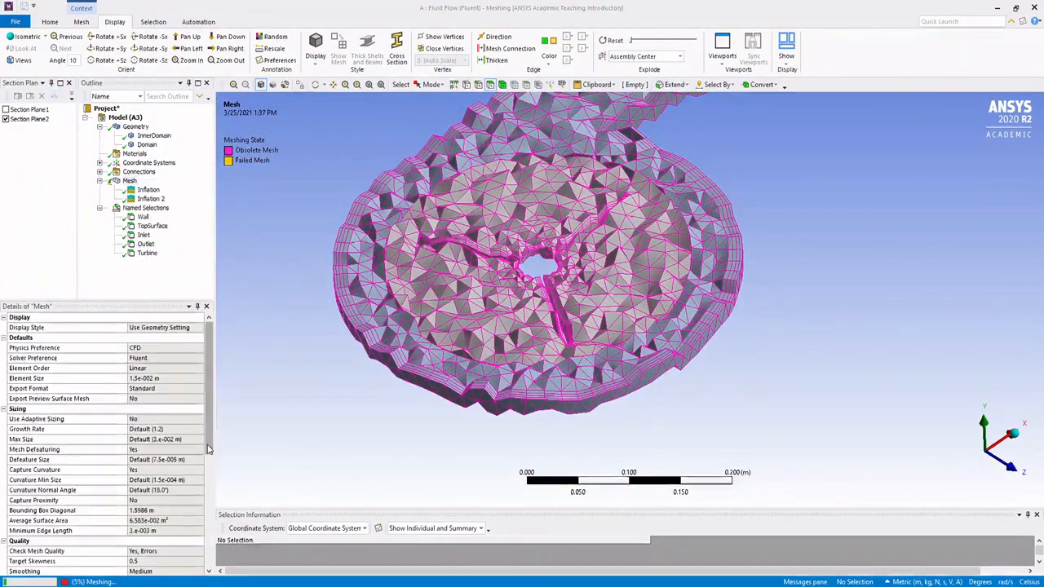
{"action": "left_click_drag", "start_coordinate": [208, 445], "coordinate": [206, 557]}
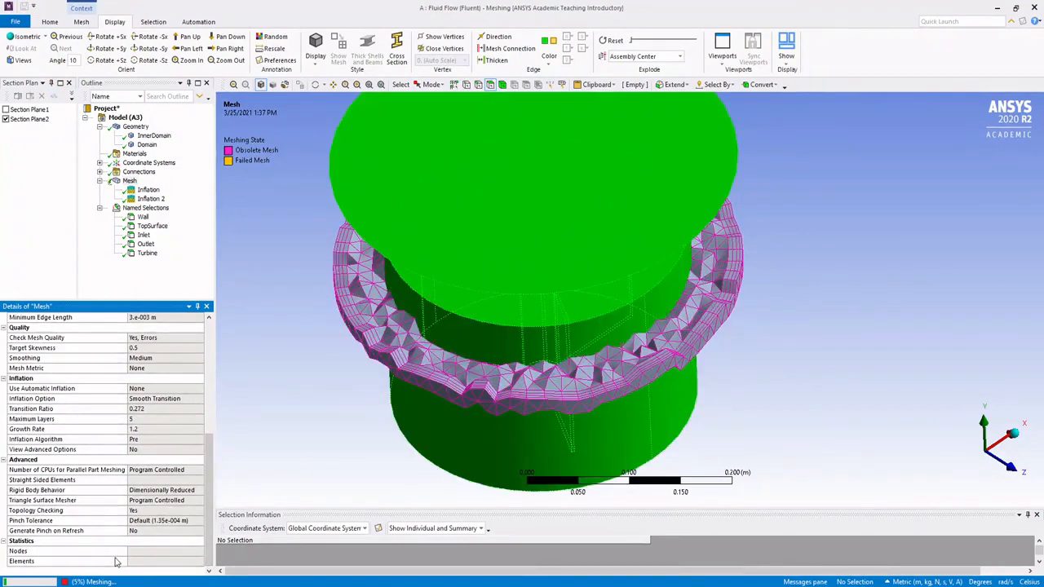
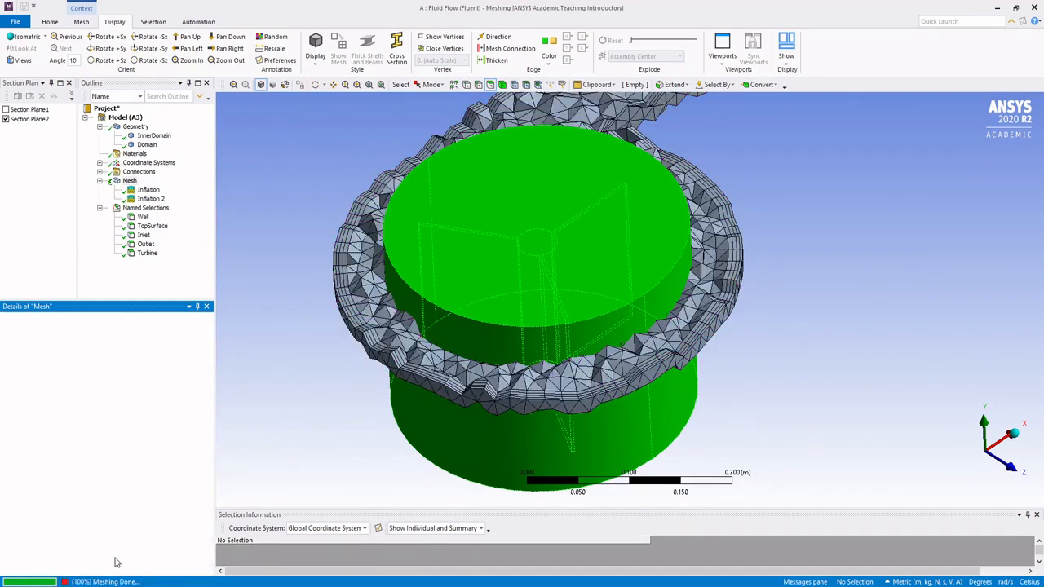
Step: Check the regenerated mesh's node and element counts, and turn off the Section Plane2 cut to view the complete mesh
{"action": "middle_click_drag", "start_coordinate": [481, 229], "coordinate": [418, 250]}
{"action": "scroll", "coordinate": [173, 426], "scroll_direction": "down", "scroll_amount": 7}
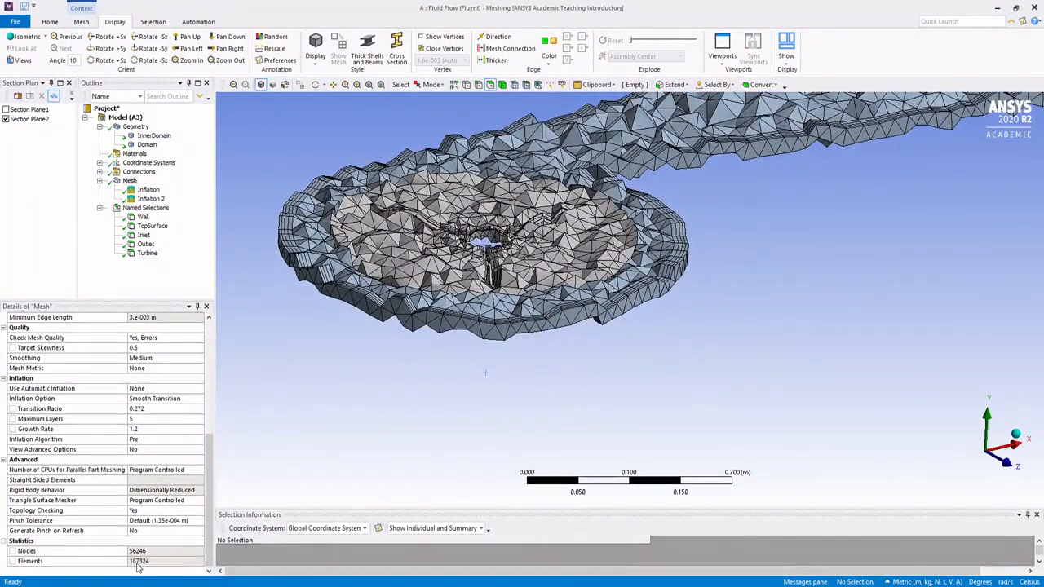
{"action": "middle_click_drag", "start_coordinate": [574, 290], "coordinate": [614, 248]}
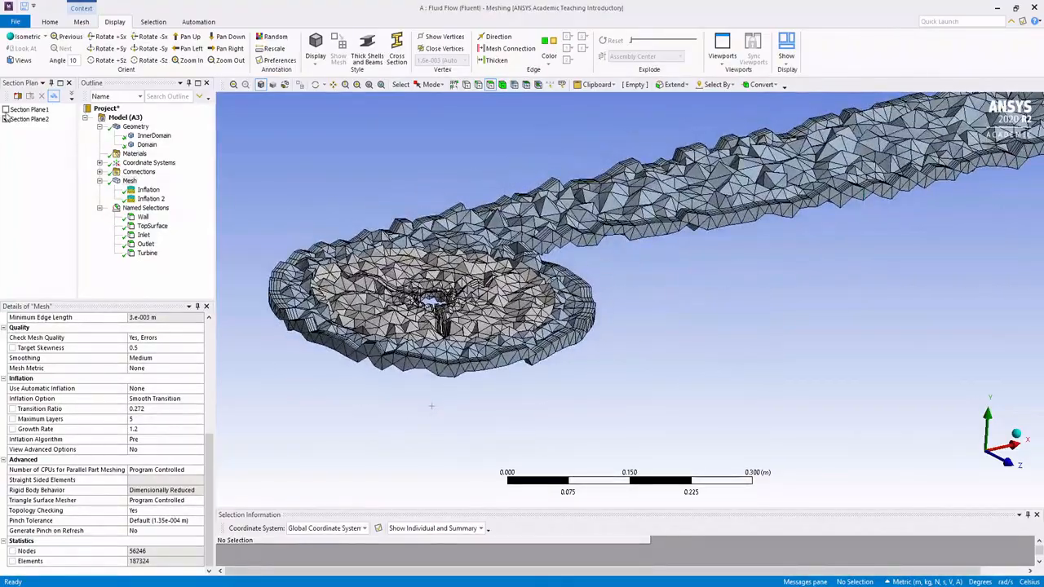
{"action": "left_click", "coordinate": [7, 120]}
{"action": "left_click", "coordinate": [6, 120]}
{"action": "left_click", "coordinate": [7, 121]}
{"action": "middle_click_drag", "start_coordinate": [534, 167], "coordinate": [620, 208]}
{"action": "scroll", "coordinate": [623, 209], "scroll_direction": "up", "scroll_amount": 3}
{"action": "scroll", "coordinate": [633, 205], "scroll_direction": "down", "scroll_amount": 4}
{"action": "scroll", "coordinate": [640, 211], "scroll_direction": "down", "scroll_amount": 3}
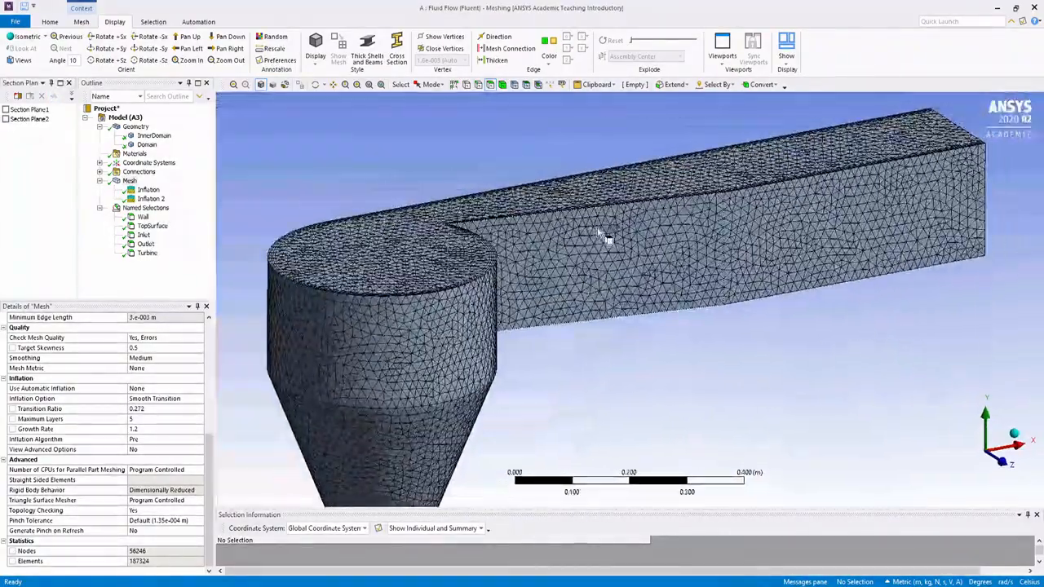
Step: Display the mesh metric graph for element quality and enlarge the chart area to read its bars
{"action": "left_click", "coordinate": [81, 22]}
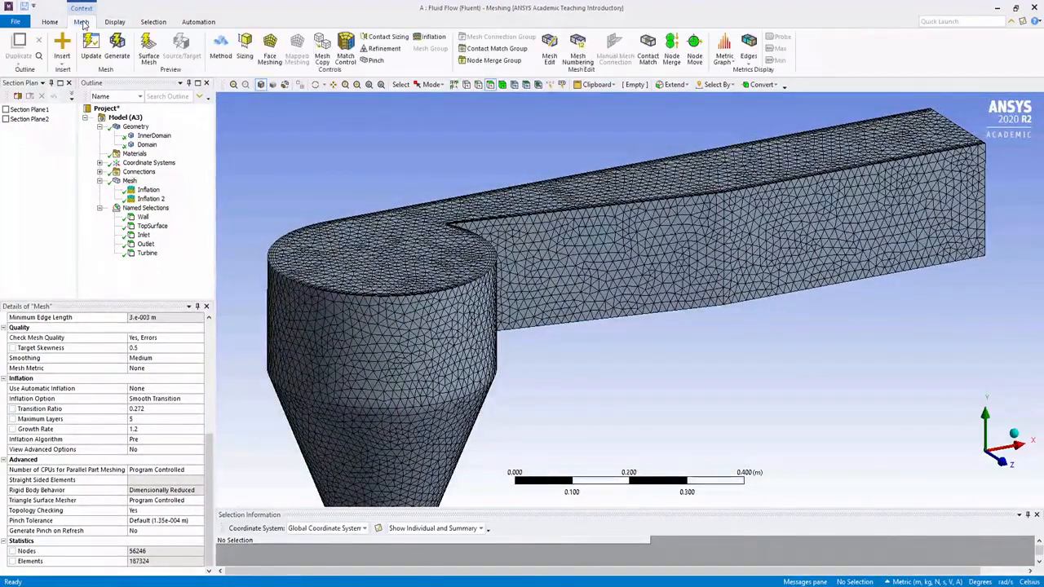
{"action": "left_click", "coordinate": [726, 50]}
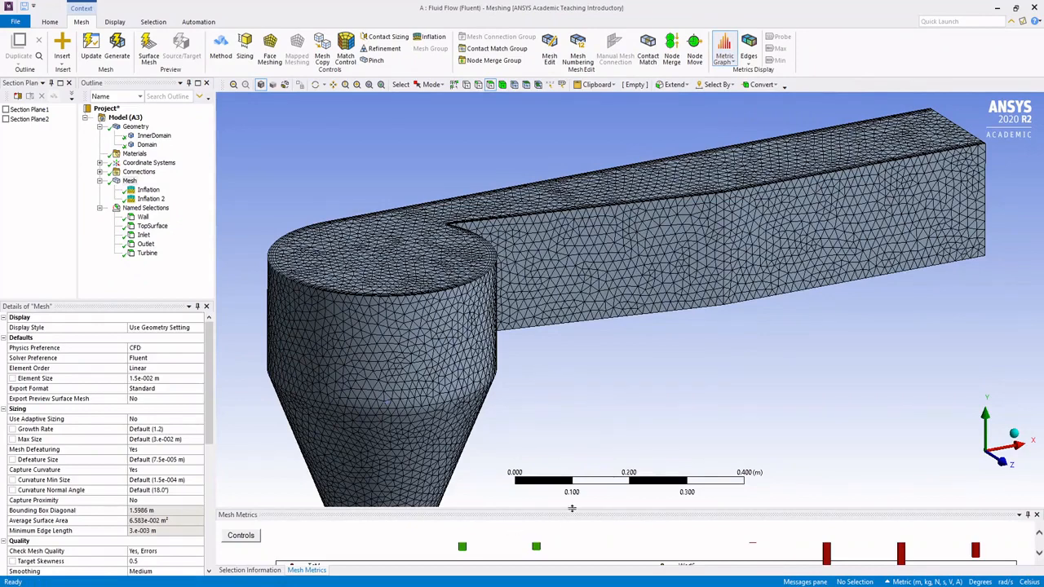
{"action": "left_click_drag", "start_coordinate": [573, 509], "coordinate": [575, 365]}
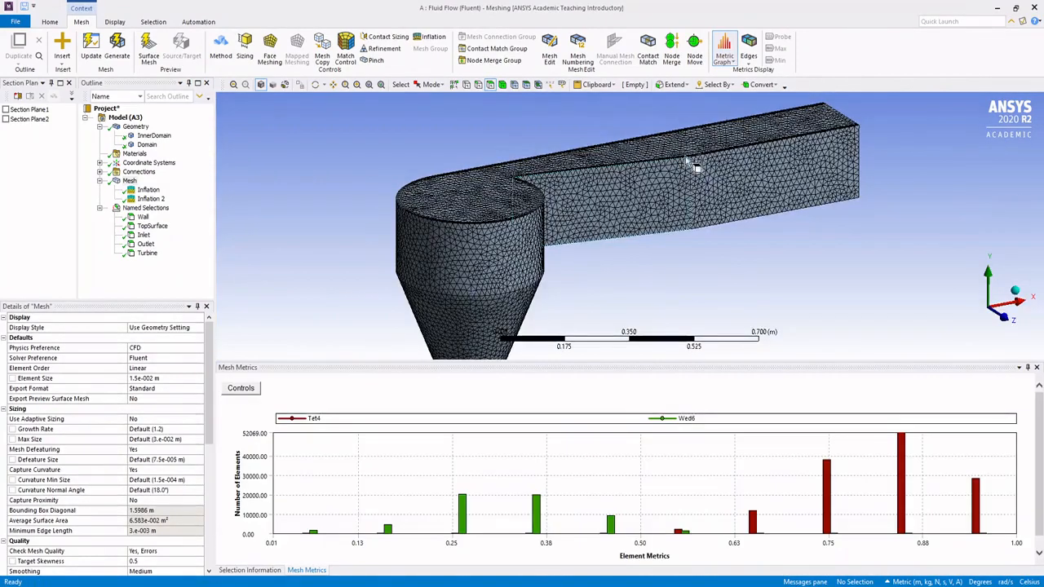
{"action": "left_click", "coordinate": [734, 63]}
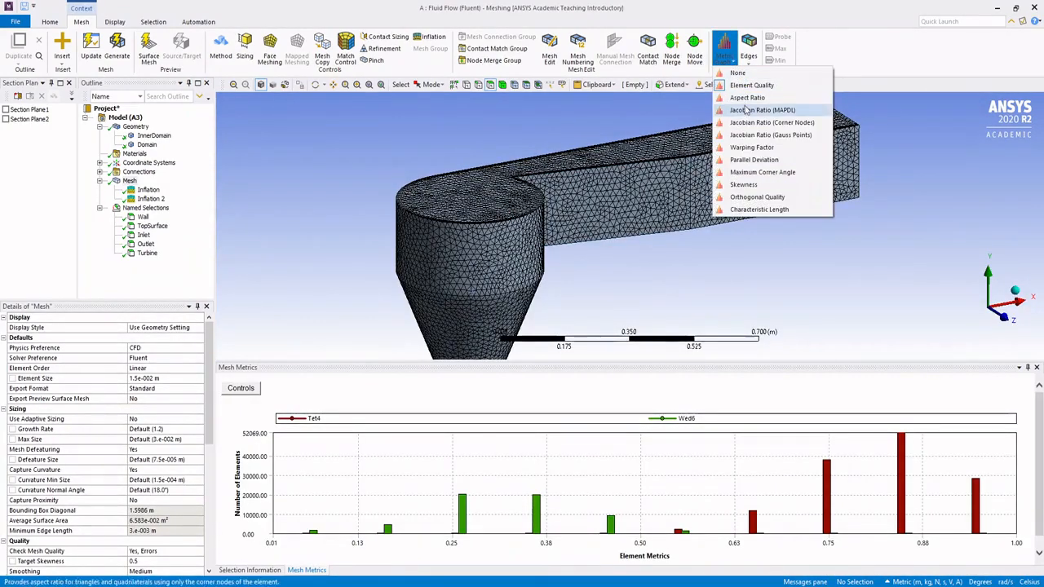
{"action": "left_click", "coordinate": [325, 523]}
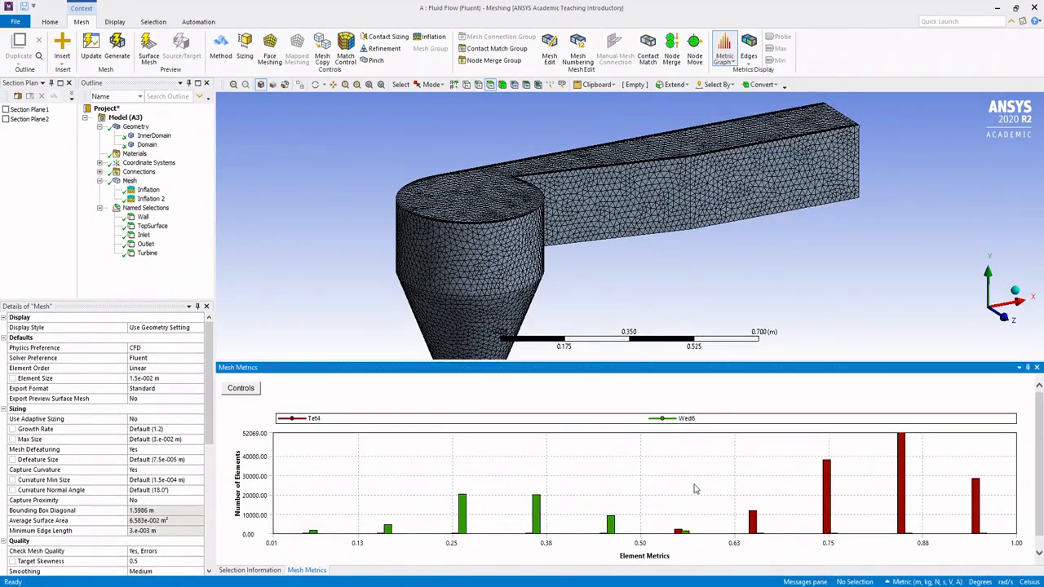
Step: Plot the Skewness metric and highlight the Wed6 elements in the bars from about 0.63 to 0.82
{"action": "left_click", "coordinate": [725, 55]}
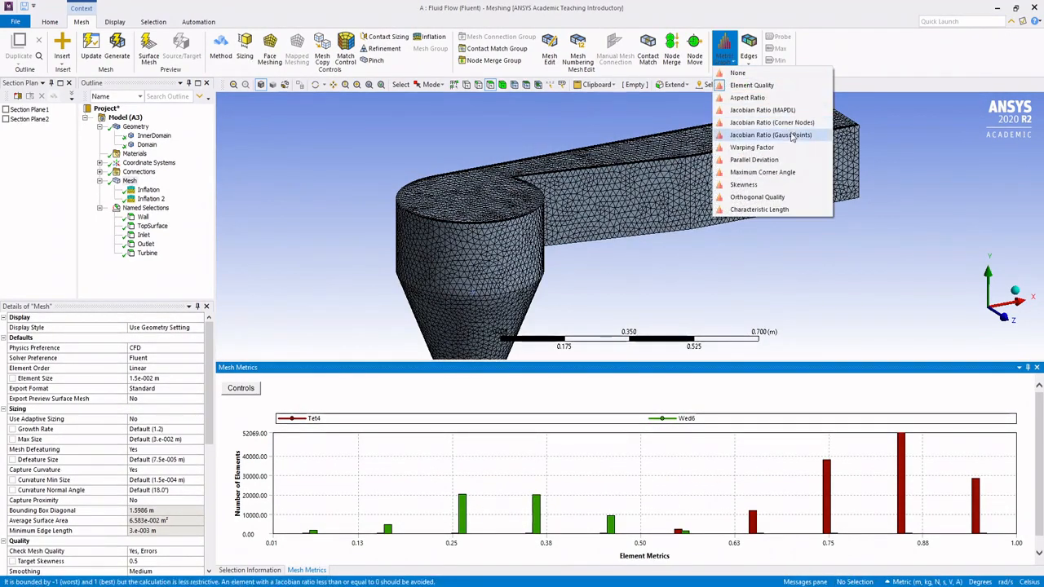
{"action": "left_click", "coordinate": [792, 184]}
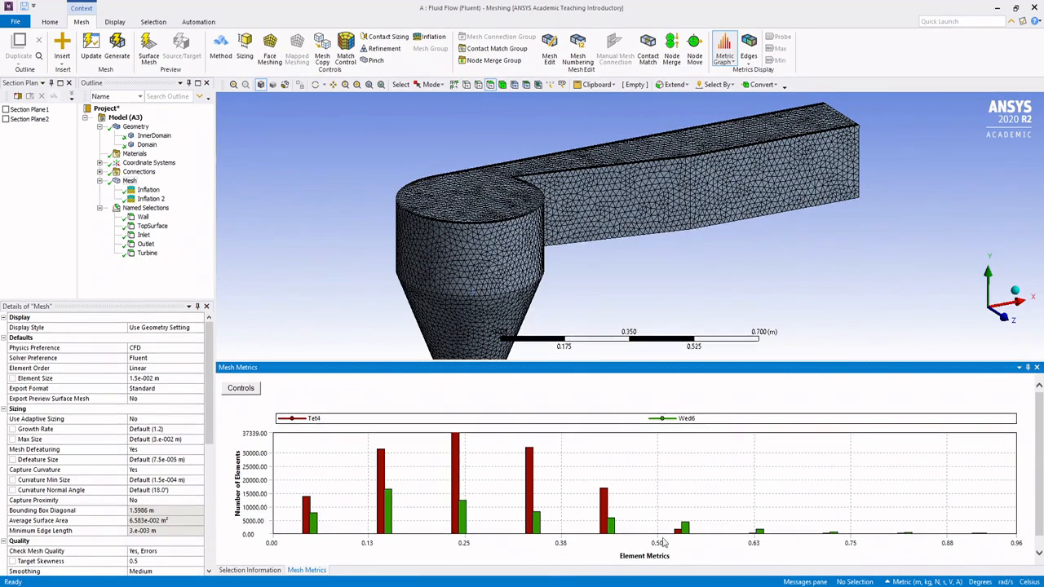
{"action": "left_click", "coordinate": [760, 533]}
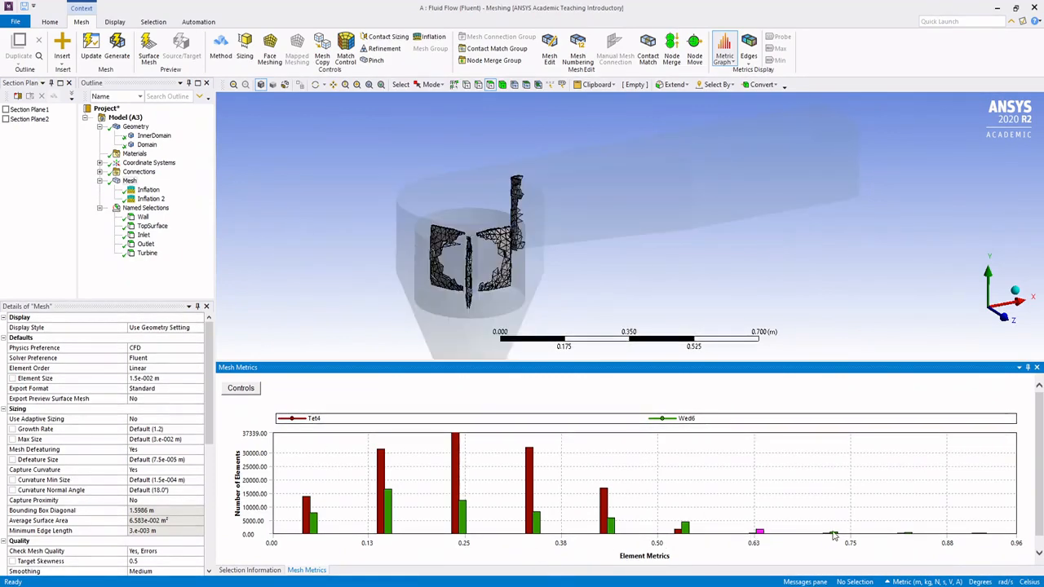
{"action": "left_click", "coordinate": [834, 535]}
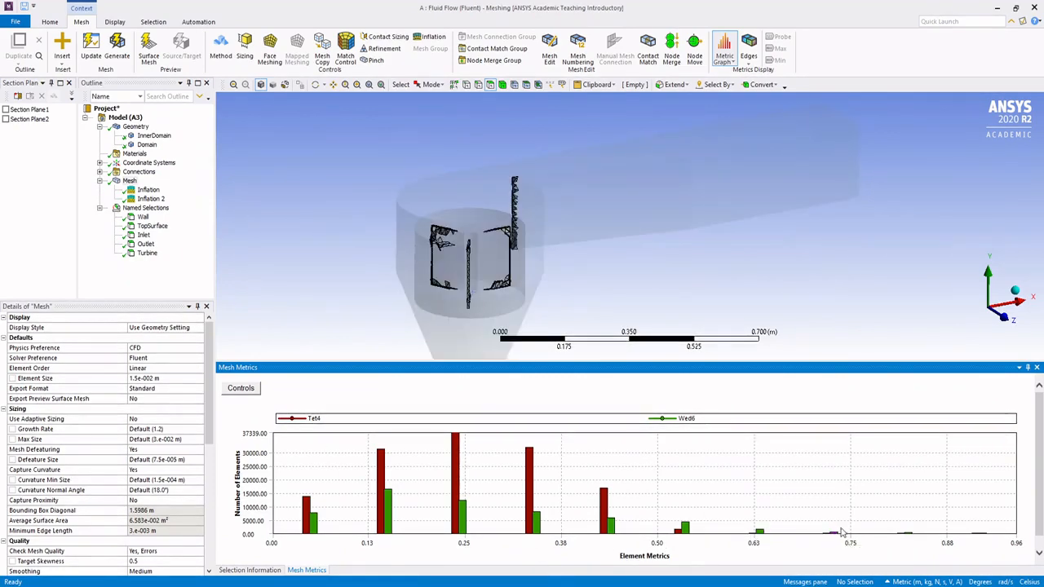
{"action": "middle_click_drag", "start_coordinate": [589, 170], "coordinate": [620, 163]}
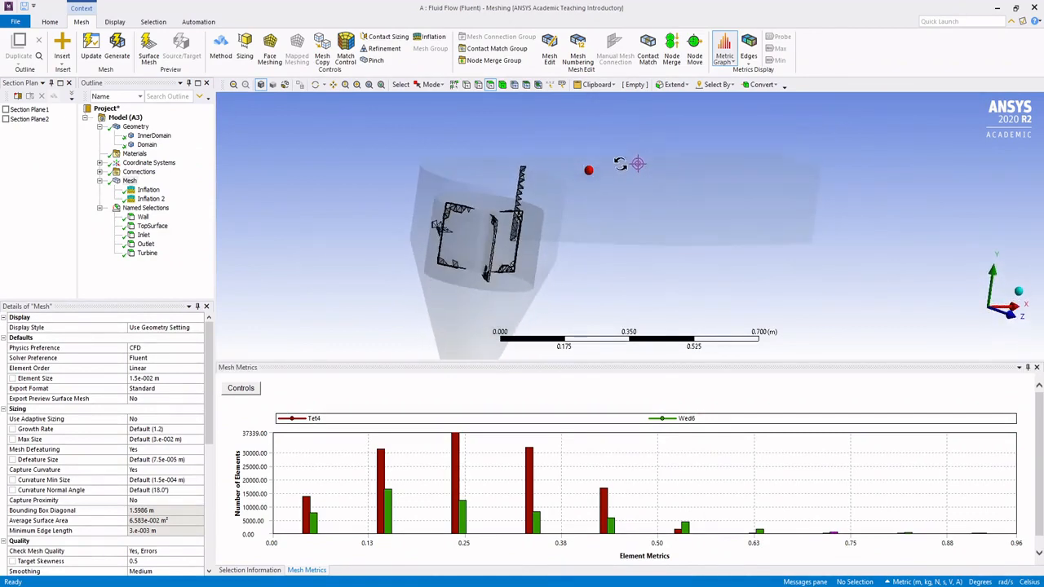
{"action": "left_click", "coordinate": [912, 536]}
Step: Examine from several angles where the elements with skewness around 0.82 lie along the turbine blade edges and inner domain
{"action": "middle_click_drag", "start_coordinate": [521, 223], "coordinate": [513, 227]}
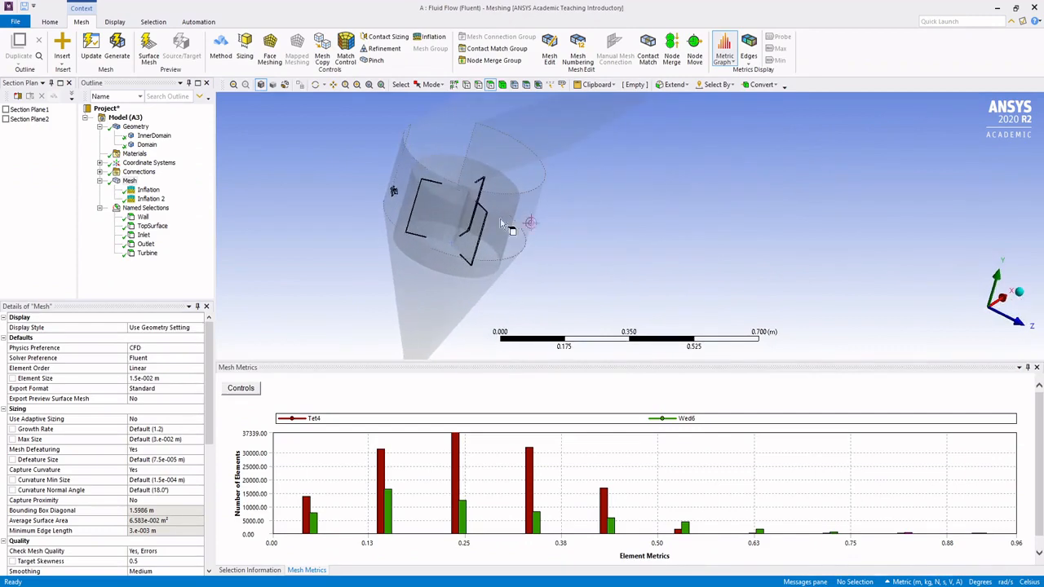
{"action": "scroll", "coordinate": [489, 216], "scroll_direction": "down", "scroll_amount": 3}
{"action": "scroll", "coordinate": [416, 175], "scroll_direction": "up", "scroll_amount": 7}
{"action": "middle_click_drag", "start_coordinate": [361, 182], "coordinate": [678, 247]}
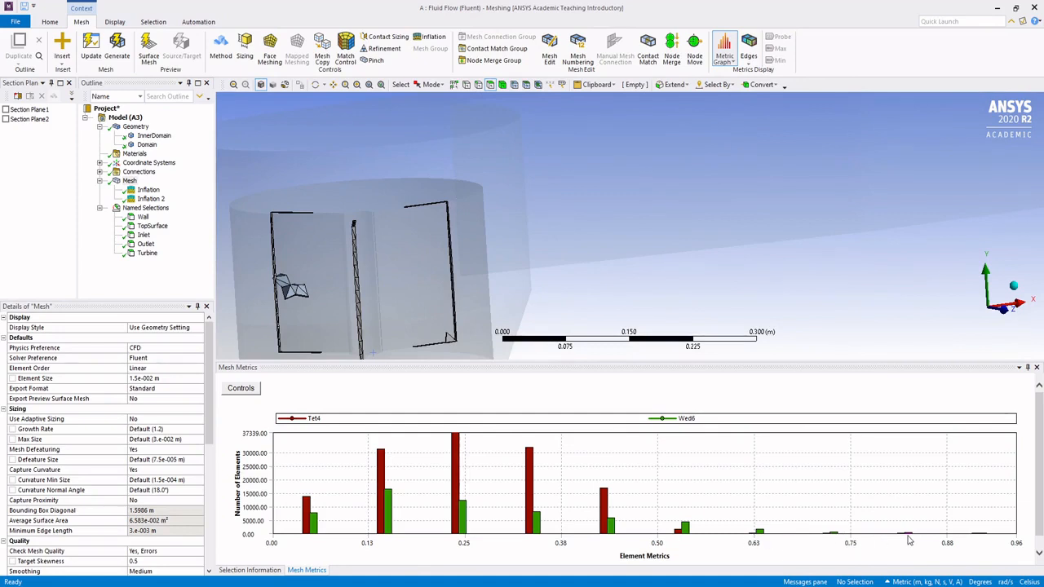
{"action": "middle_click_drag", "start_coordinate": [370, 228], "coordinate": [594, 318]}
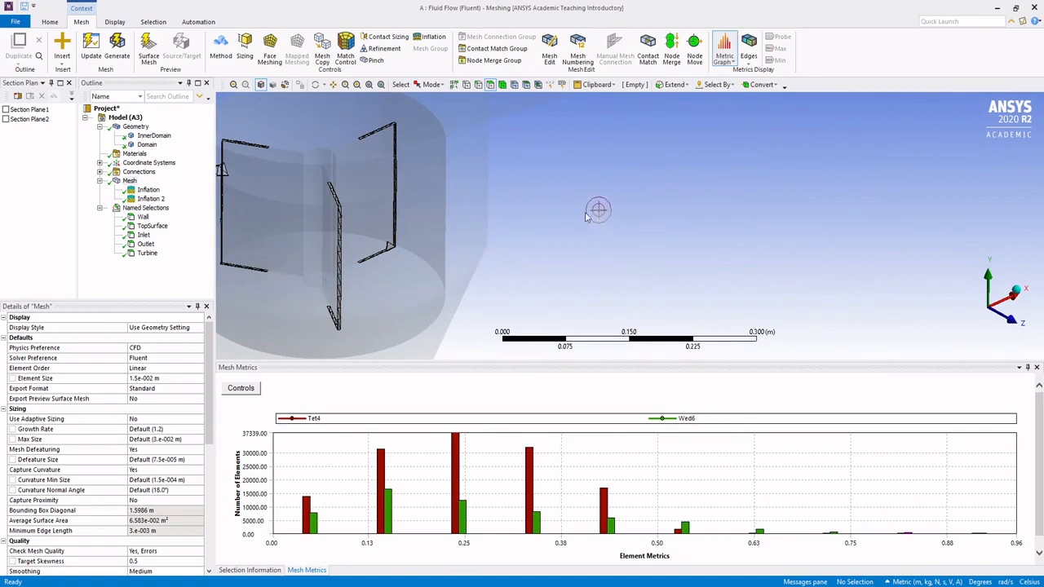
{"action": "middle_click_drag", "start_coordinate": [586, 217], "coordinate": [569, 199]}
{"action": "scroll", "coordinate": [434, 181], "scroll_direction": "up", "scroll_amount": 1}
{"action": "scroll", "coordinate": [440, 173], "scroll_direction": "down", "scroll_amount": 5}
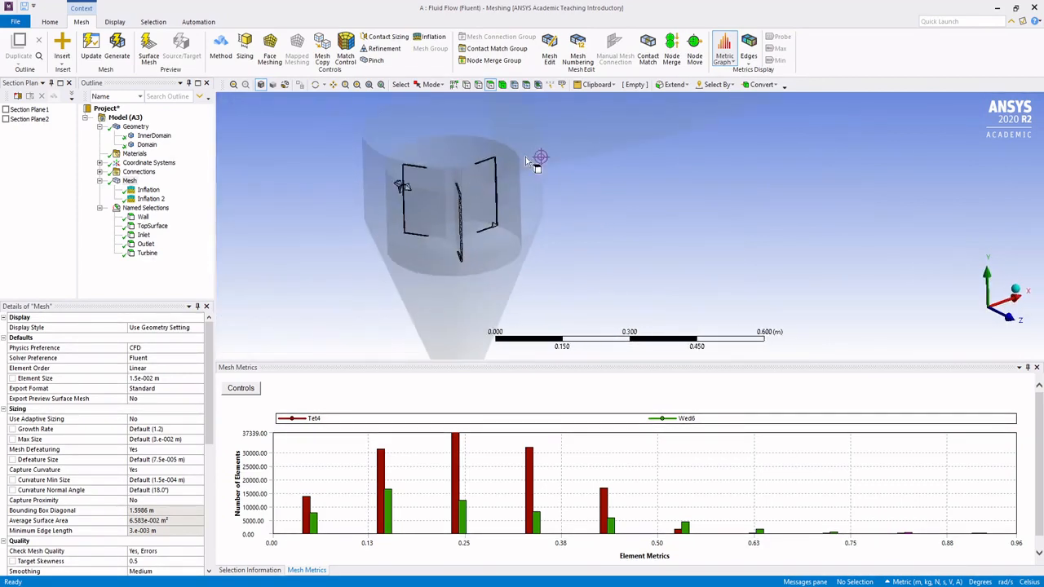
{"action": "middle_click_drag", "start_coordinate": [525, 157], "coordinate": [563, 192]}
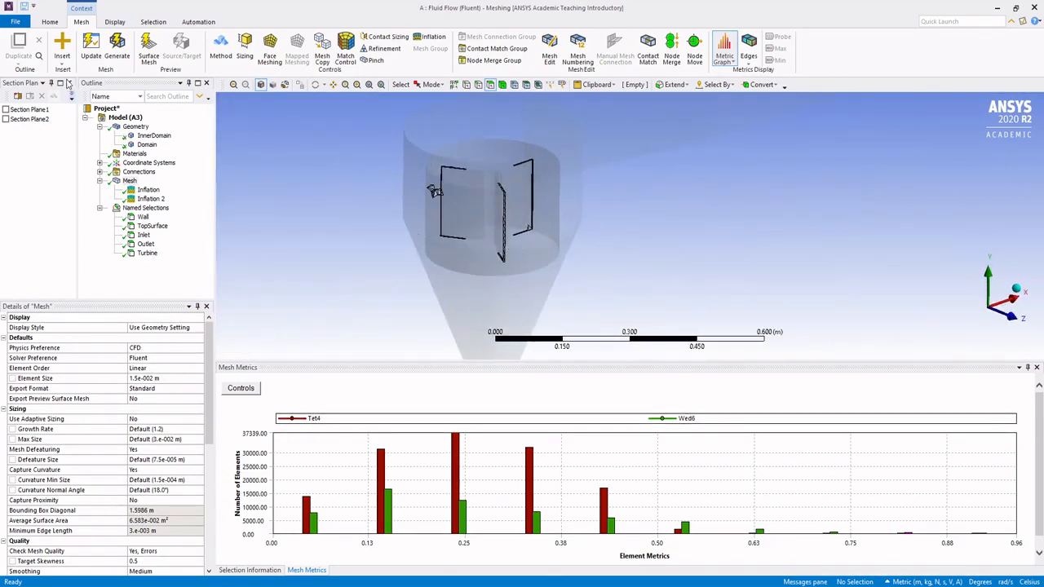
{"action": "left_click", "coordinate": [149, 137]}
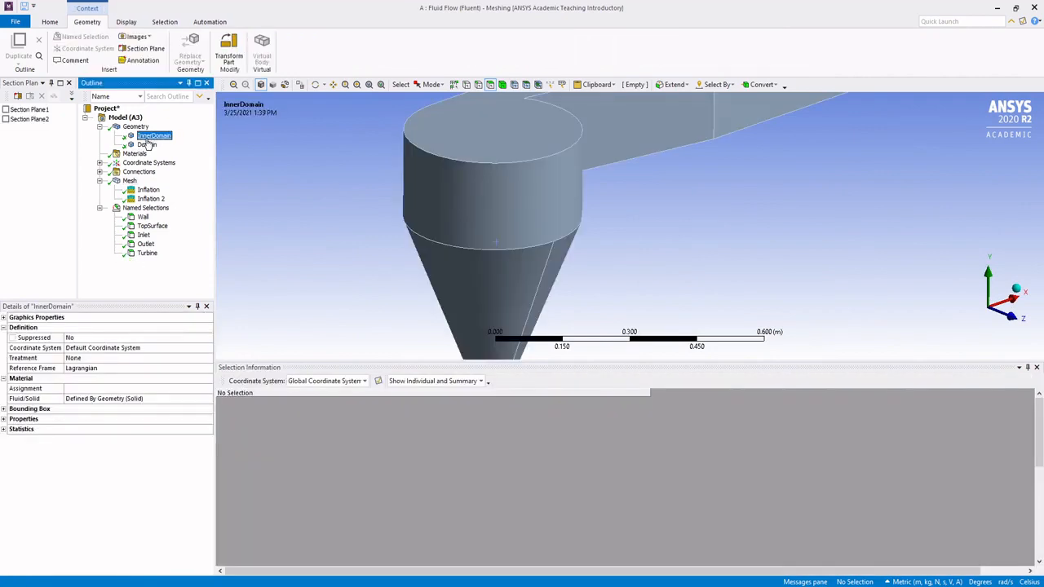
{"action": "left_click", "coordinate": [17, 22]}
{"action": "key", "text": "Escape"}
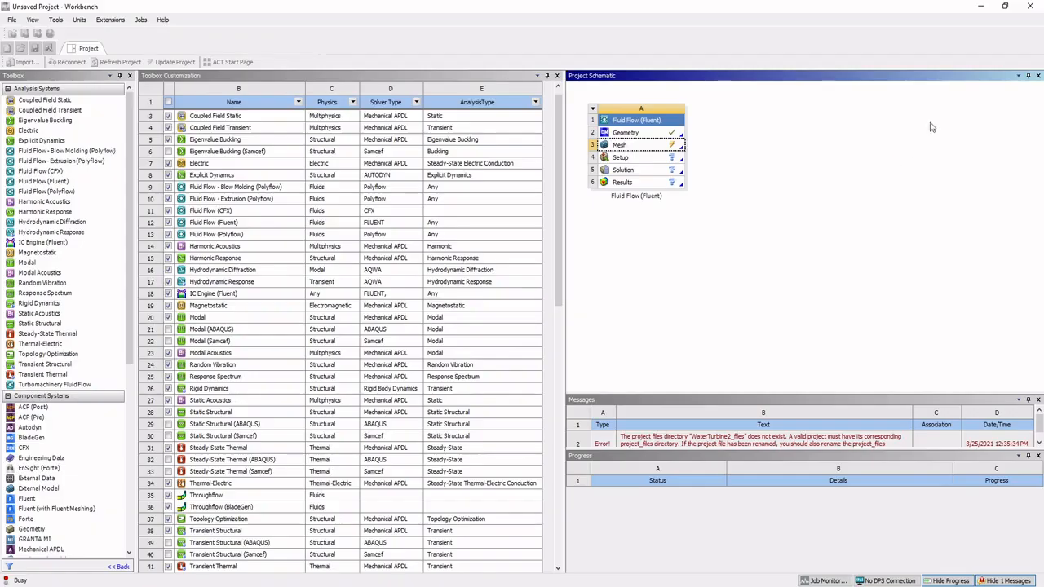
{"action": "key", "text": "ctrl+s"}
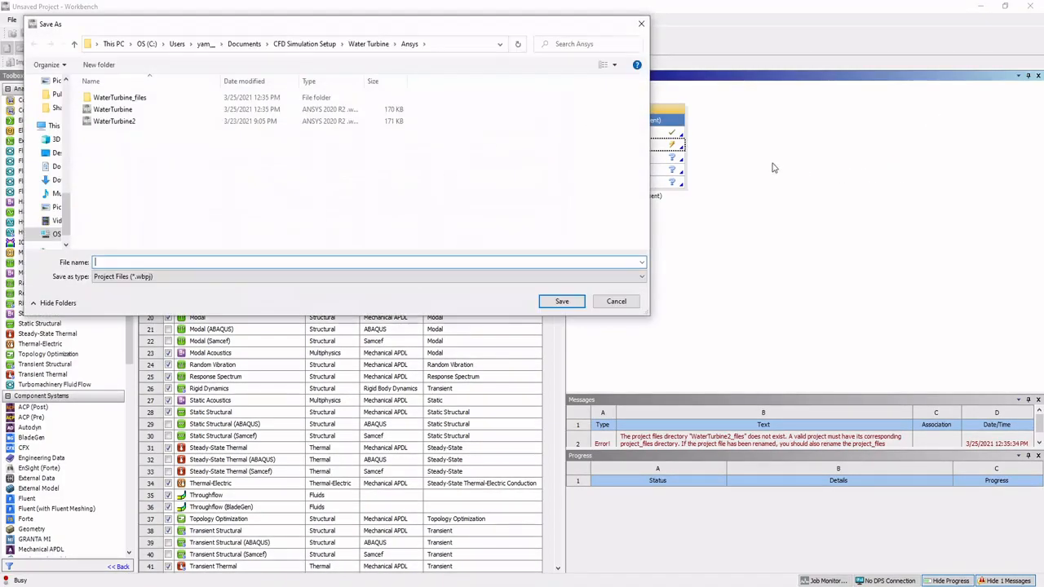
{"action": "left_click", "coordinate": [617, 301]}
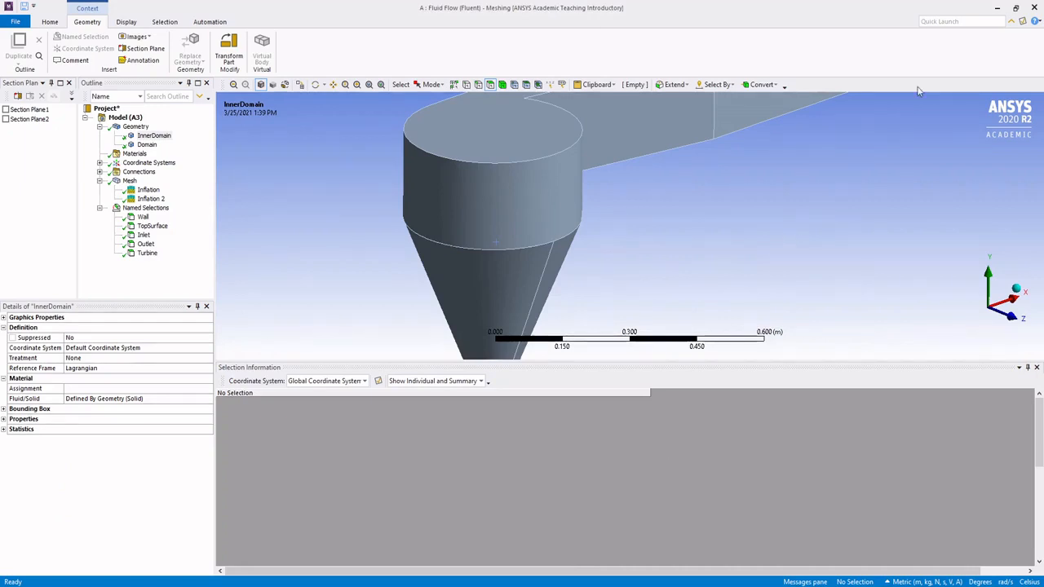
Step: Close the Meshing application and return to the Workbench project schematic
{"action": "left_click", "coordinate": [1033, 11]}
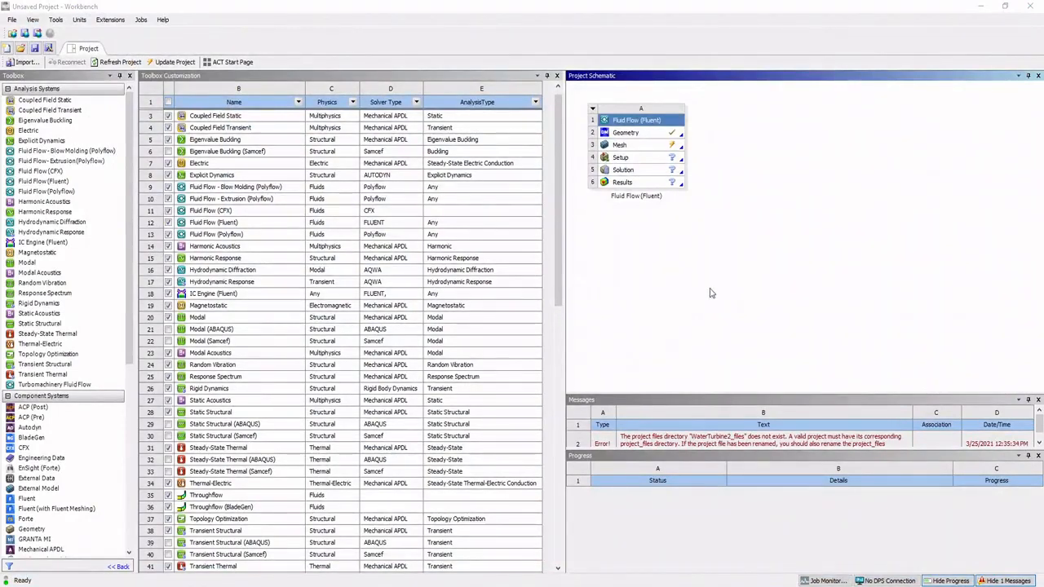
{"action": "right_click", "coordinate": [653, 148]}
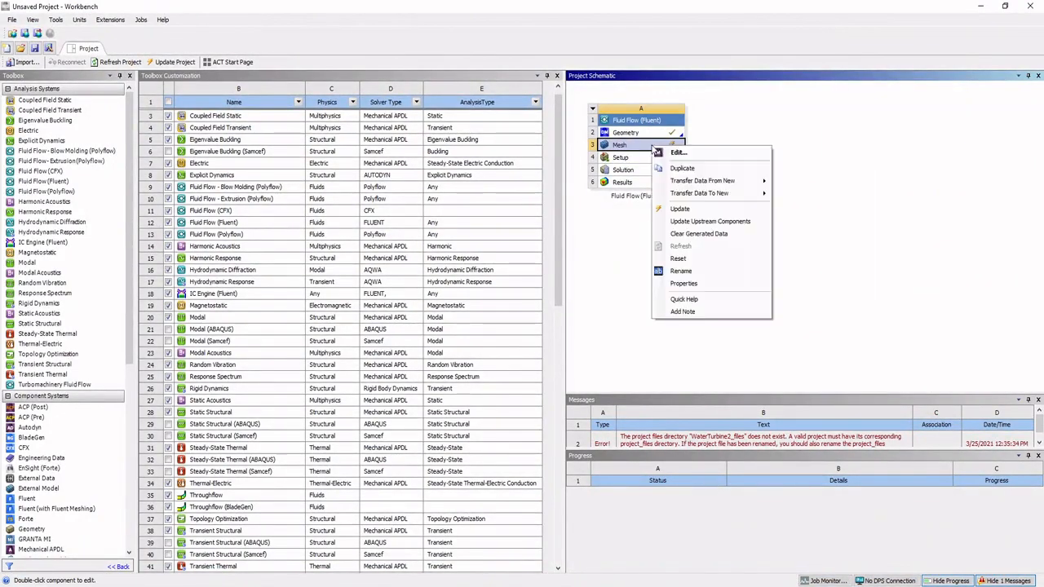
{"action": "left_click", "coordinate": [624, 219]}
Step: Launch Fluent from the Setup cell as a 3D solver with Double Precision enabled
{"action": "double_click", "coordinate": [647, 158]}
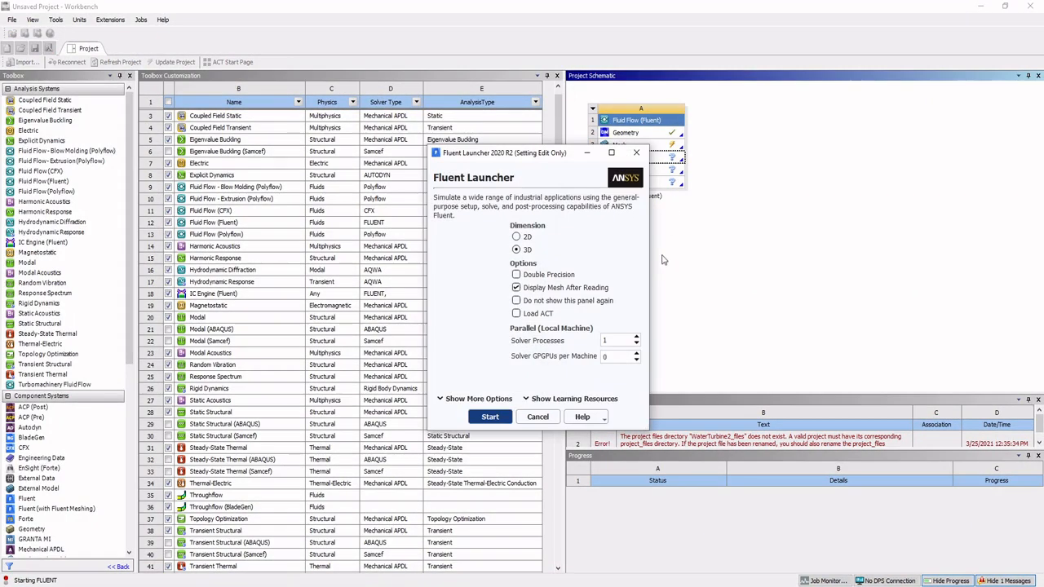
{"action": "left_click_drag", "start_coordinate": [561, 163], "coordinate": [753, 208]}
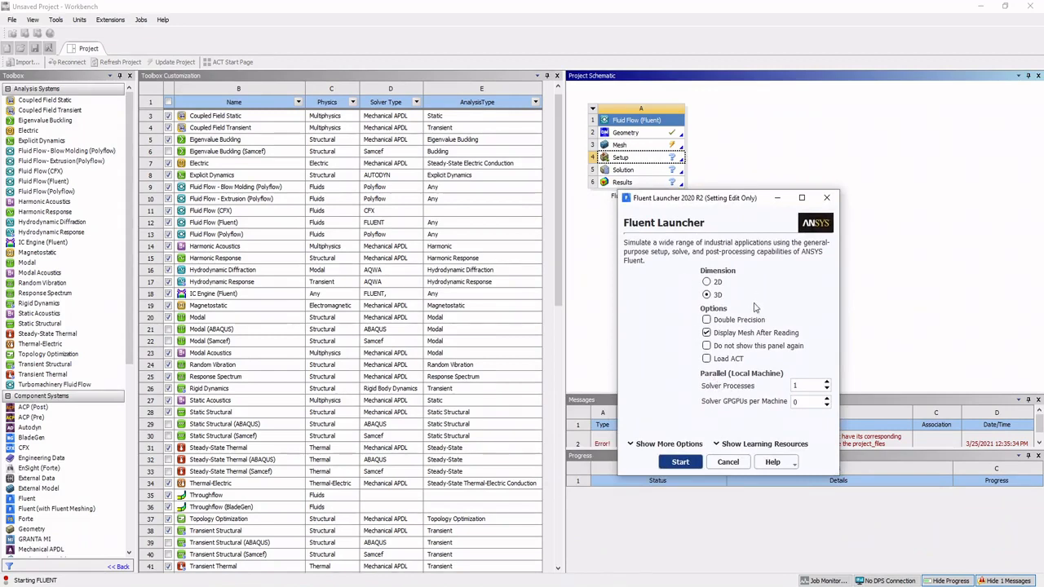
{"action": "left_click", "coordinate": [730, 320]}
{"action": "left_click_drag", "start_coordinate": [727, 201], "coordinate": [598, 165]}
{"action": "left_click_drag", "start_coordinate": [712, 426], "coordinate": [795, 508]}
{"action": "key", "text": "Return"}
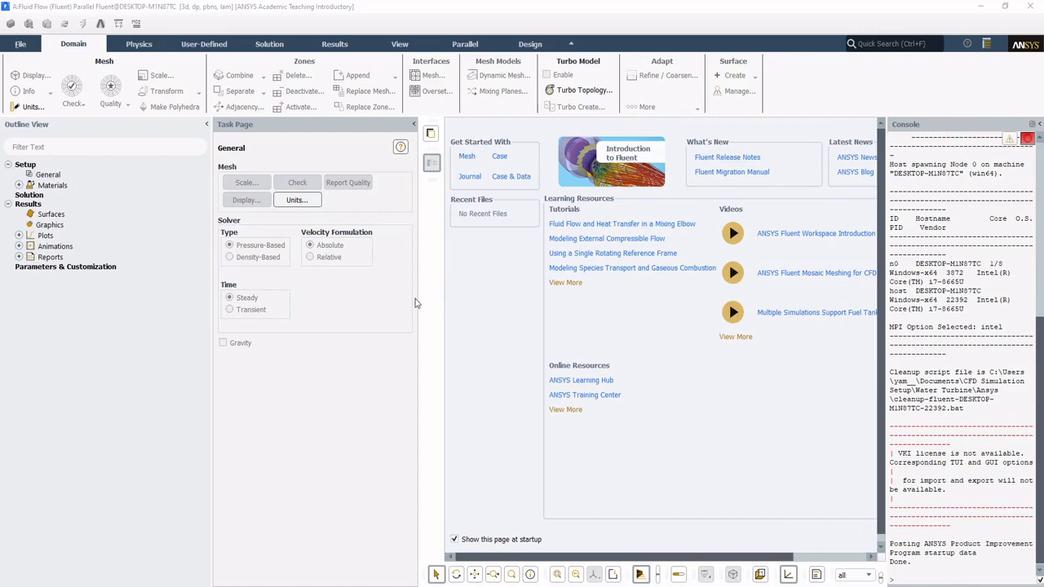
Step: Narrow Fluent's task page, widen its console to read the startup output, and quit Fluent
{"action": "left_click_drag", "start_coordinate": [419, 298], "coordinate": [381, 303]}
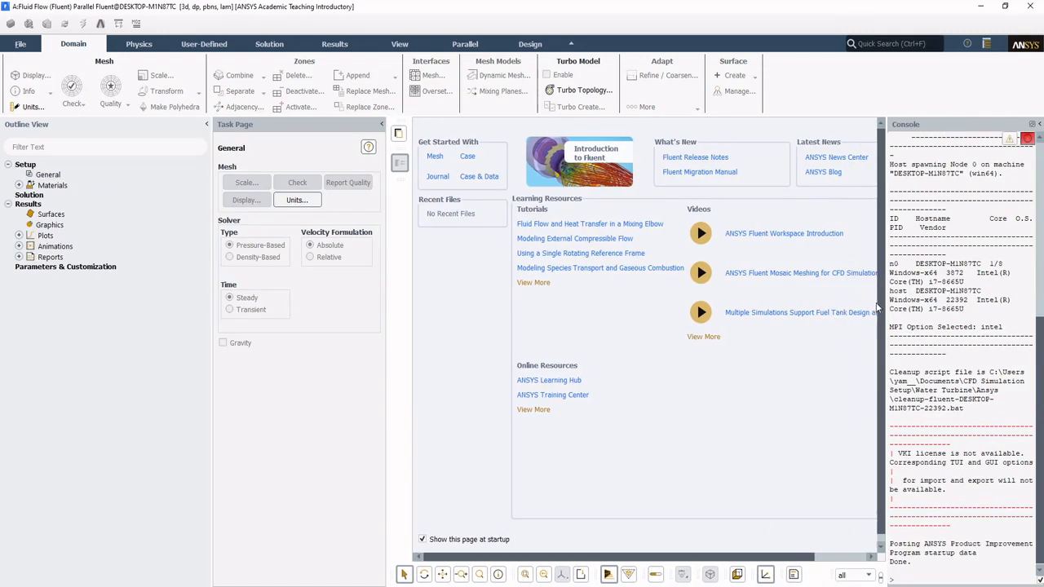
{"action": "left_click_drag", "start_coordinate": [878, 307], "coordinate": [716, 305]}
{"action": "scroll", "coordinate": [878, 372], "scroll_direction": "up", "scroll_amount": 2}
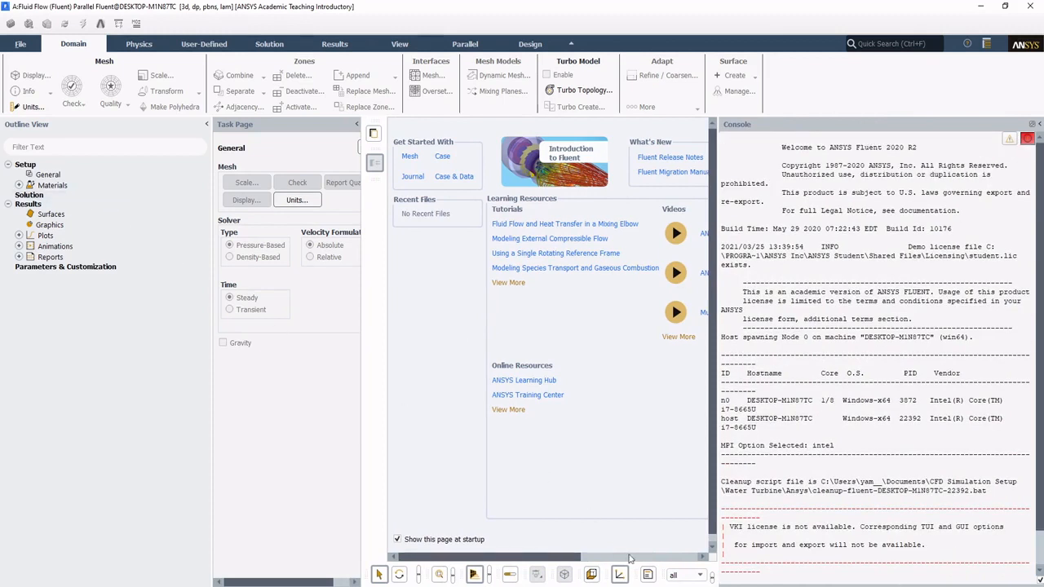
{"action": "left_click", "coordinate": [1031, 6]}
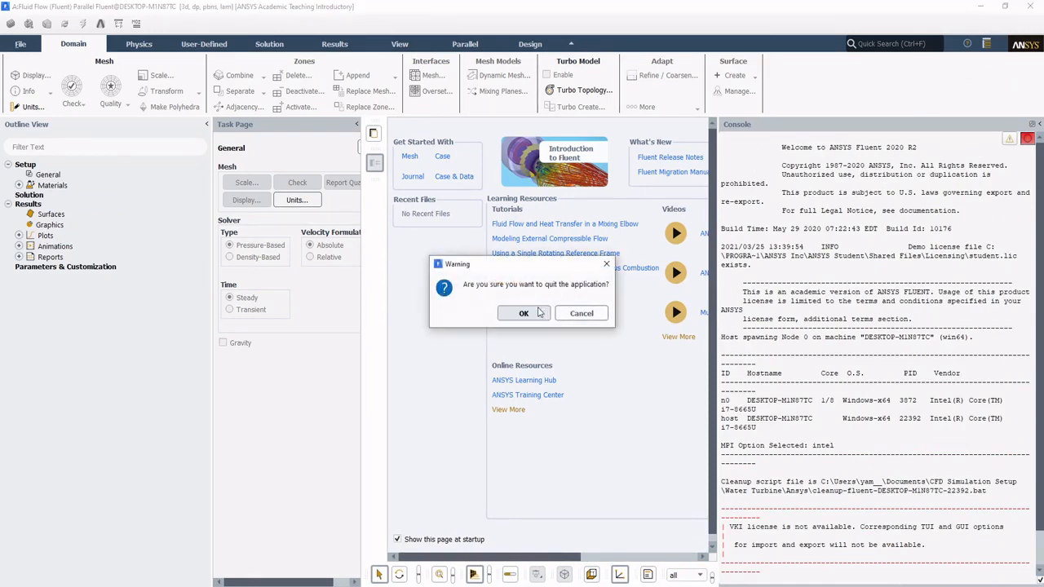
{"action": "left_click", "coordinate": [575, 313]}
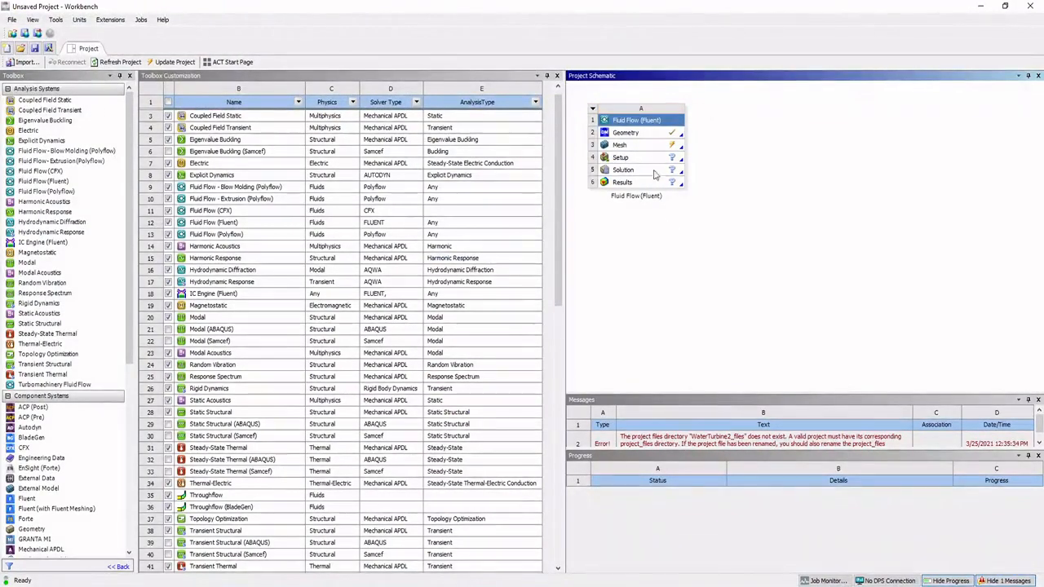
Step: Update the Mesh cell of the Fluid Flow (Fluent) system and start Fluent again from its Setup cell
{"action": "right_click", "coordinate": [660, 149]}
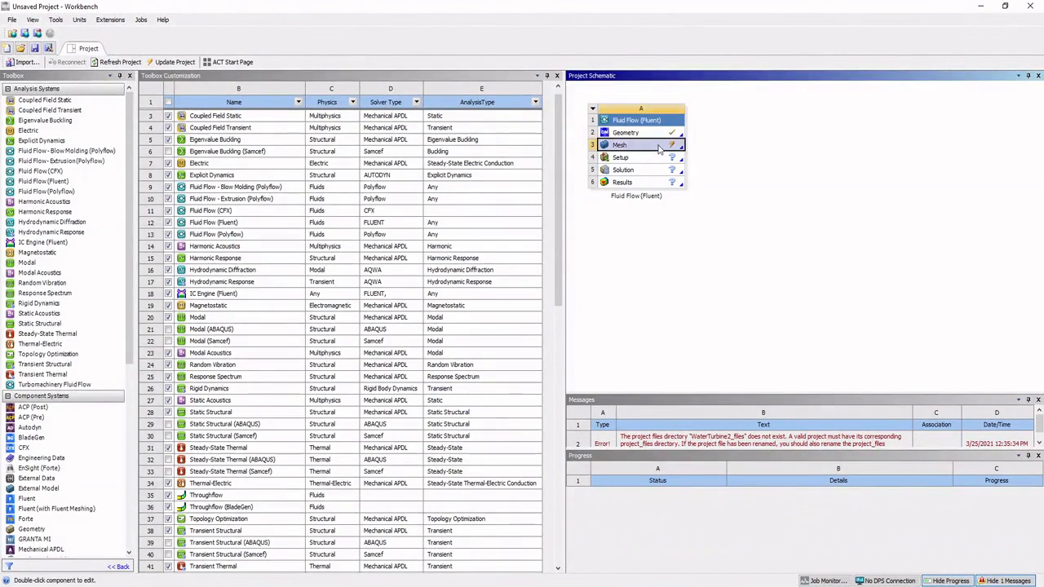
{"action": "left_click", "coordinate": [715, 211]}
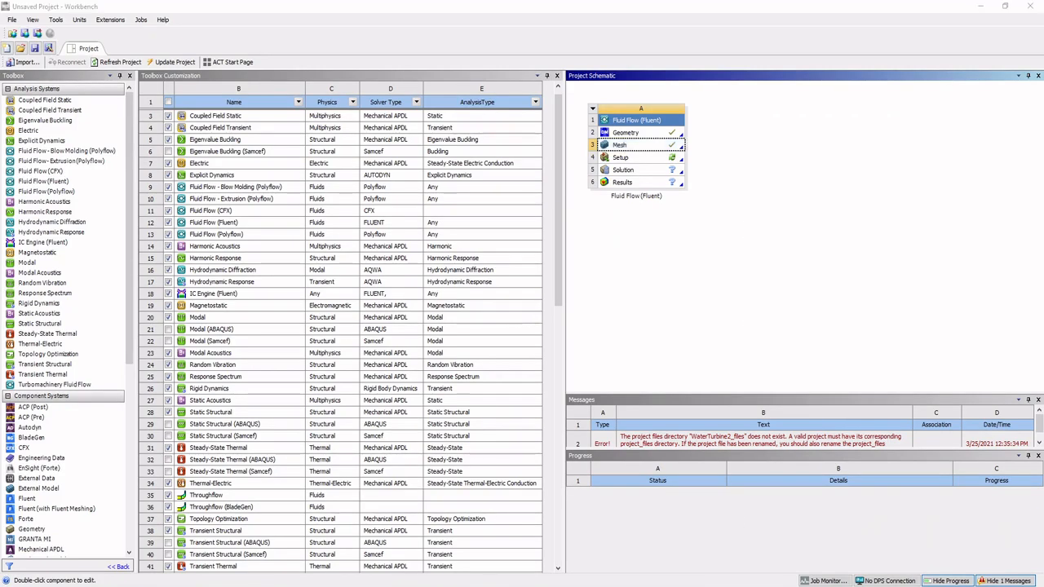
{"action": "left_click", "coordinate": [704, 239]}
{"action": "double_click", "coordinate": [654, 161]}
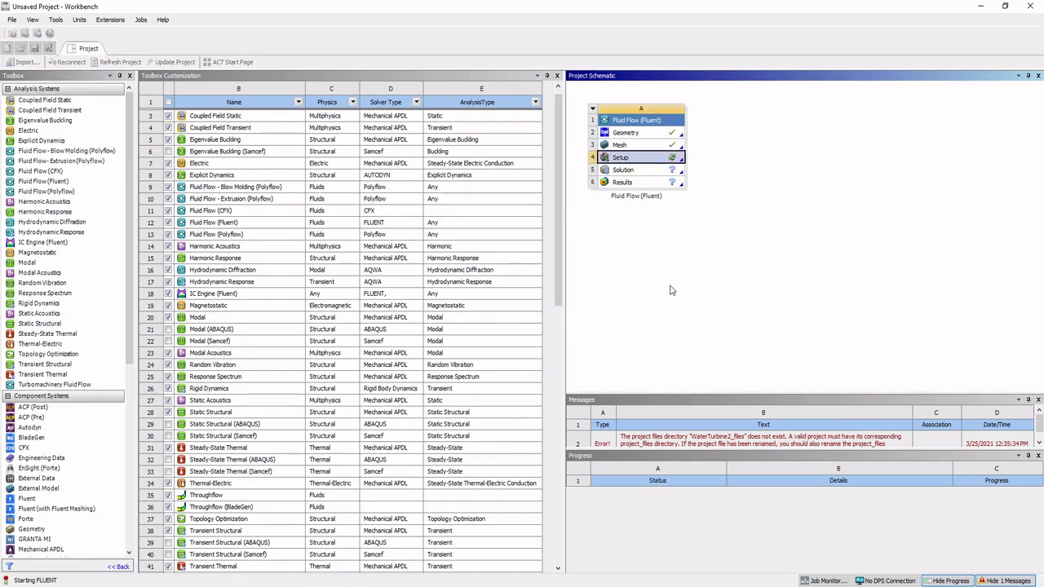
{"action": "left_click", "coordinate": [489, 418]}
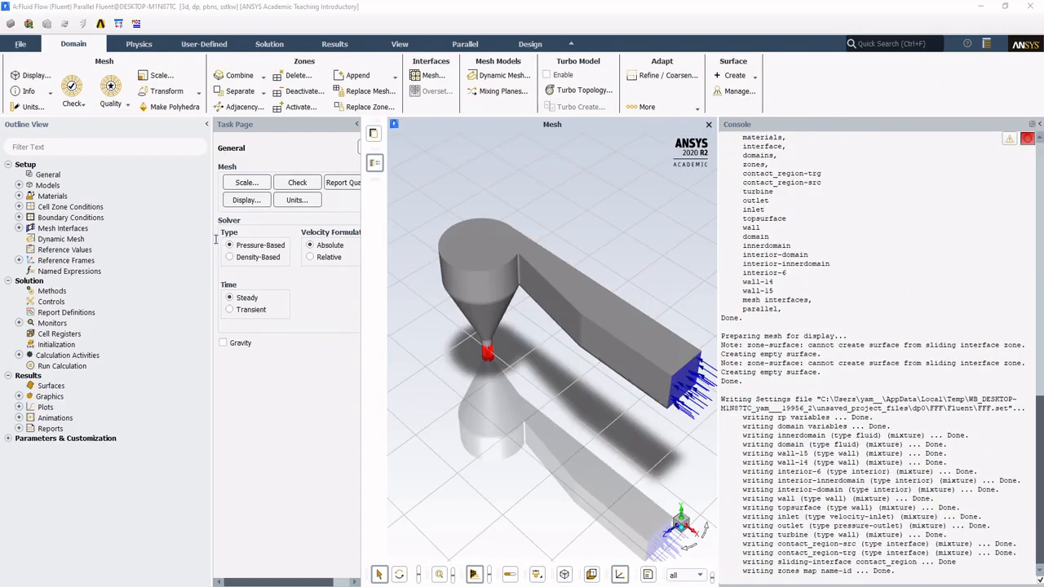
Step: Resize the outline, task page and console to show the full General page and a larger mesh view, and expand the fluid cell zones
{"action": "left_click_drag", "start_coordinate": [210, 239], "coordinate": [151, 239]}
{"action": "left_click_drag", "start_coordinate": [362, 269], "coordinate": [344, 269]}
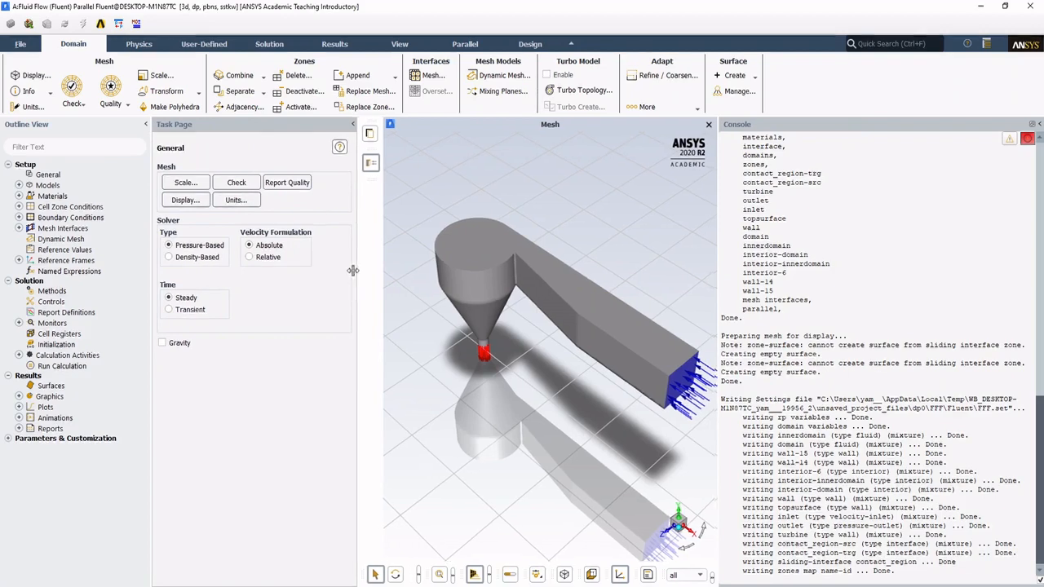
{"action": "left_click_drag", "start_coordinate": [734, 261], "coordinate": [732, 261]}
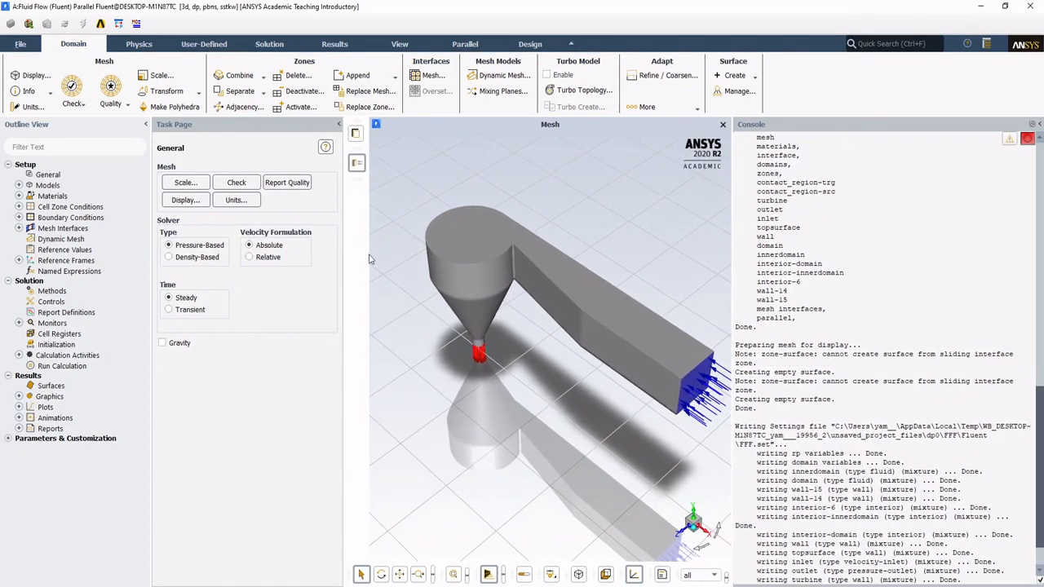
{"action": "left_click_drag", "start_coordinate": [511, 320], "coordinate": [535, 273]}
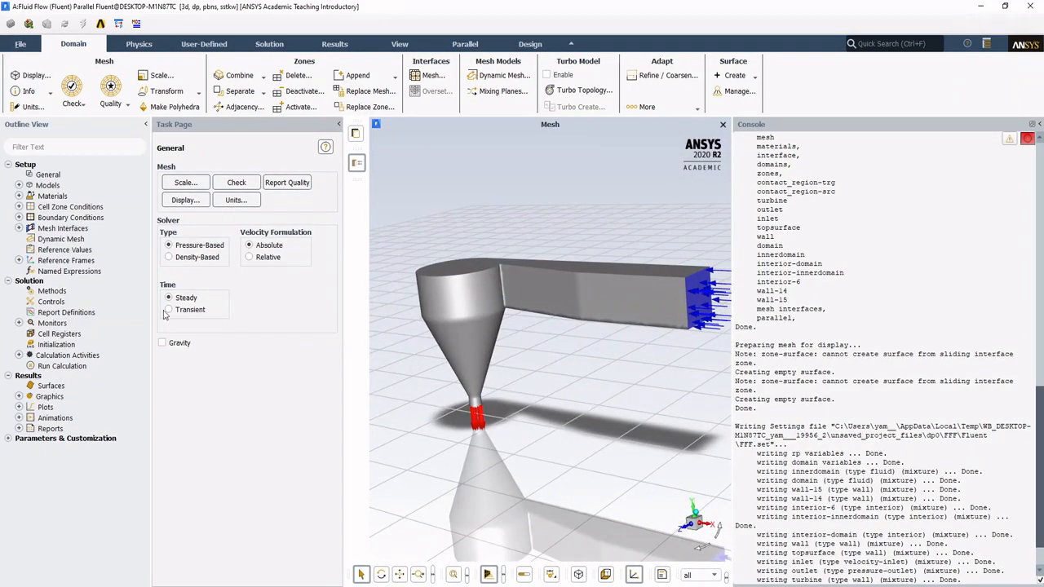
{"action": "left_click", "coordinate": [19, 208]}
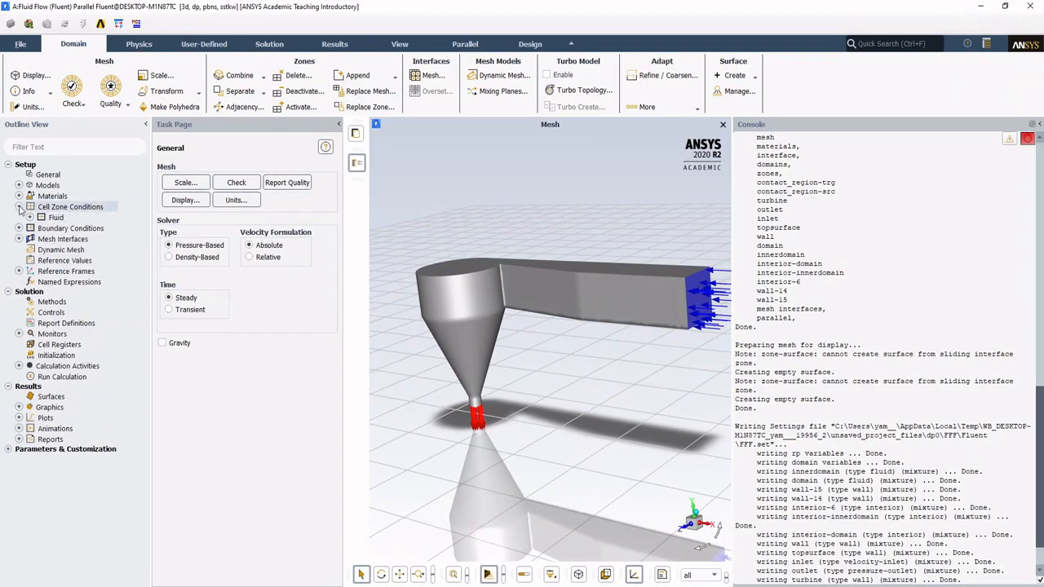
{"action": "left_click", "coordinate": [30, 218]}
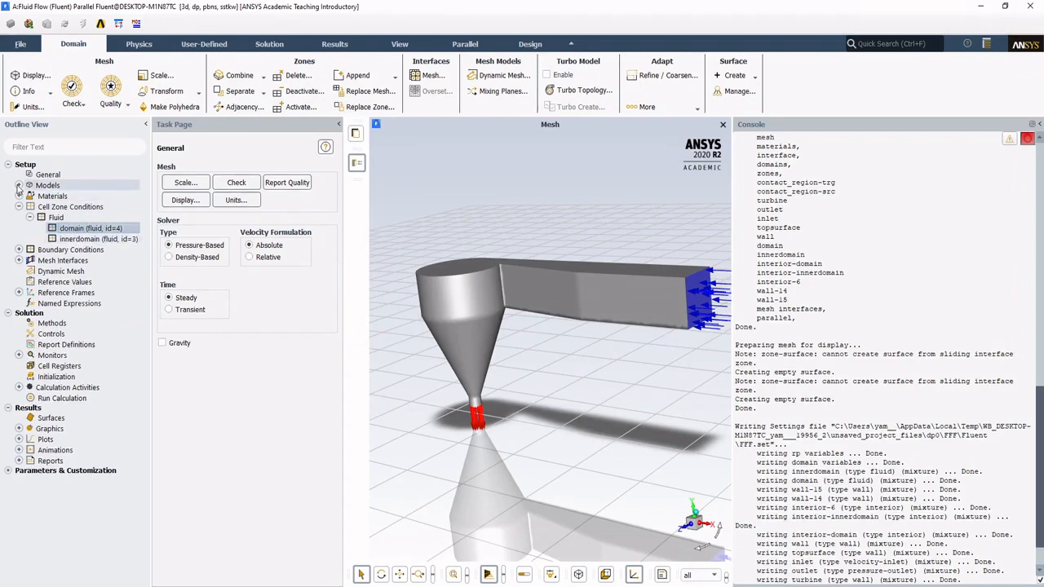
Step: Enable gravity with a Y acceleration of -9.81 m/s2 and set the solver time to Transient in the General settings
{"action": "left_click", "coordinate": [48, 175]}
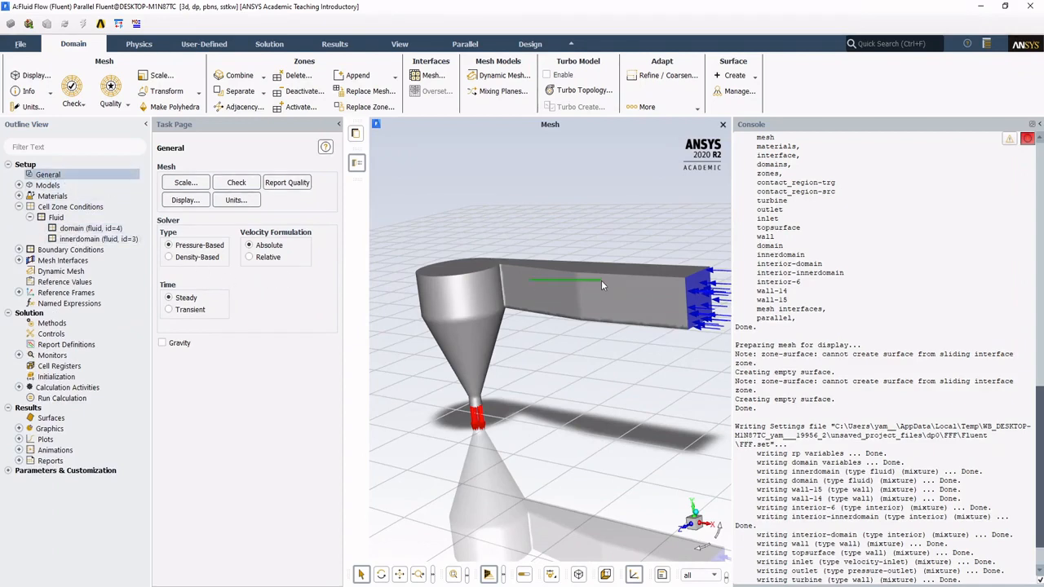
{"action": "left_click", "coordinate": [163, 344]}
{"action": "left_click_drag", "start_coordinate": [465, 322], "coordinate": [690, 471]}
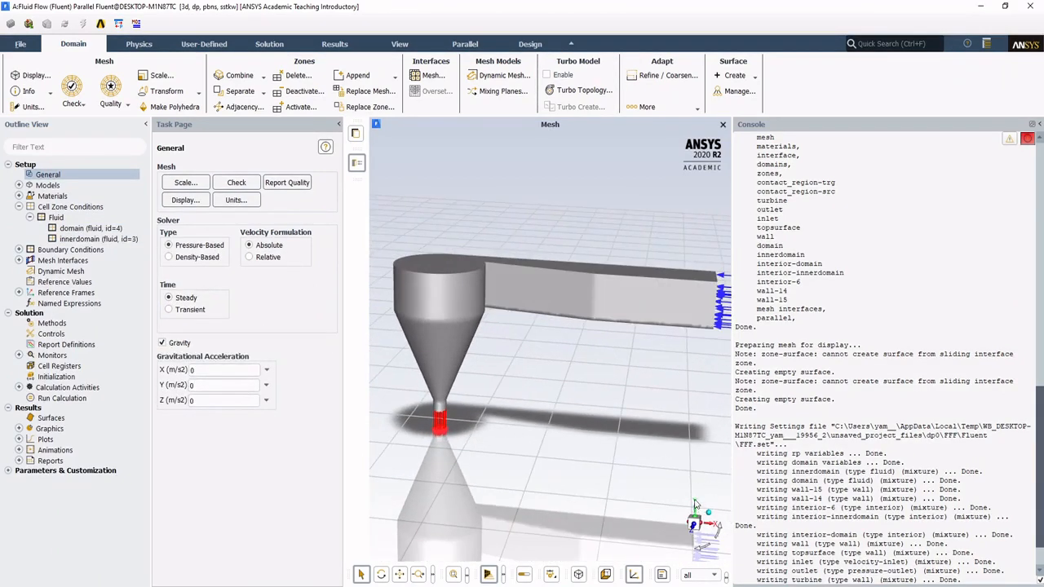
{"action": "left_click", "coordinate": [197, 382]}
{"action": "type", "text": "-"}
{"action": "type", "text": ".81"}
{"action": "key", "text": "BackSpace"}
{"action": "key", "text": "BackSpace"}
{"action": "key", "text": "BackSpace"}
{"action": "type", "text": "-9."}
{"action": "left_click", "coordinate": [245, 319]}
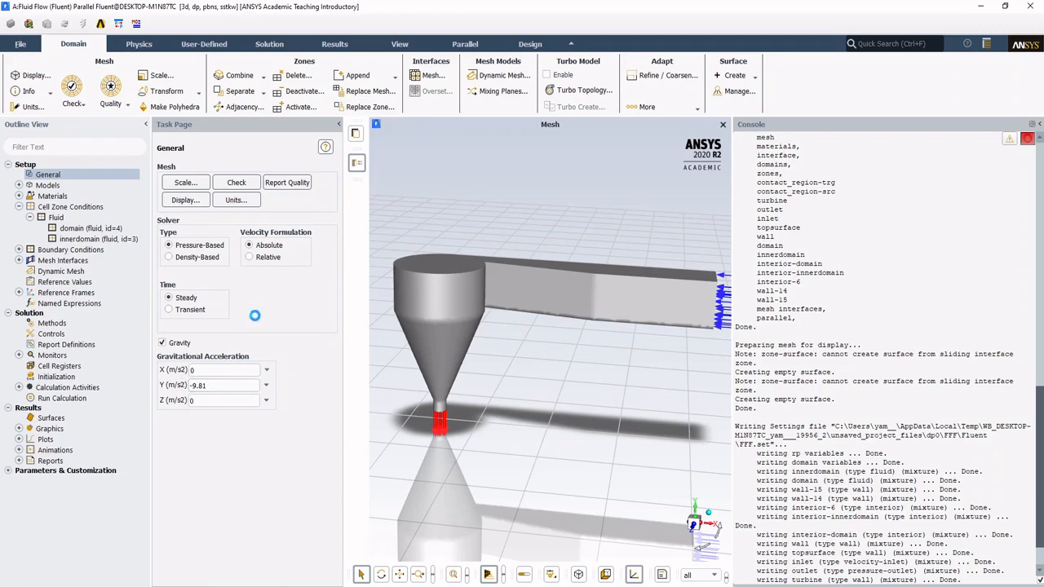
{"action": "left_click", "coordinate": [193, 310]}
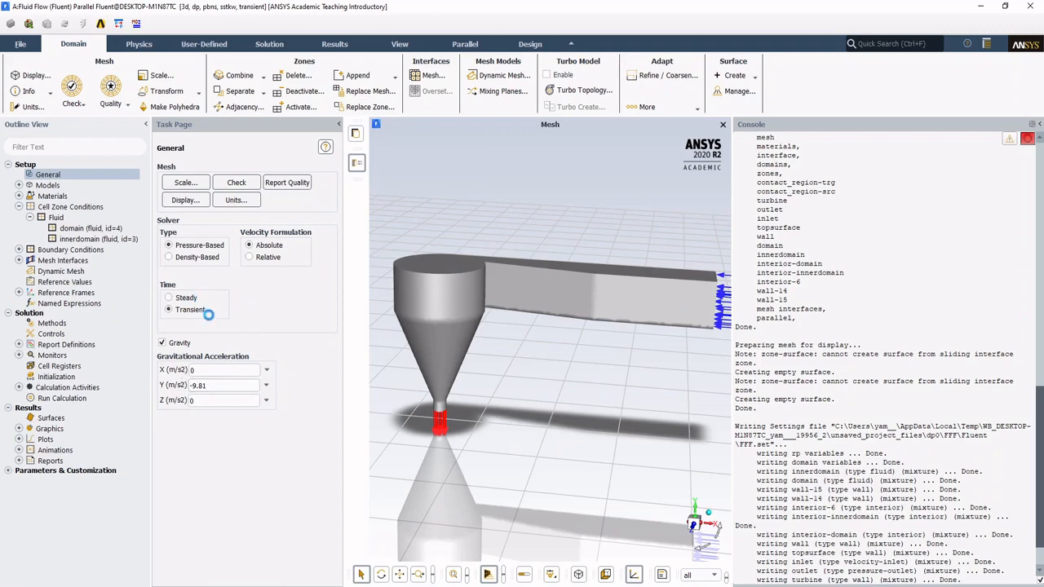
Step: Expand the Models and fluid Materials branches of the outline and open the air material for editing
{"action": "left_click", "coordinate": [19, 185]}
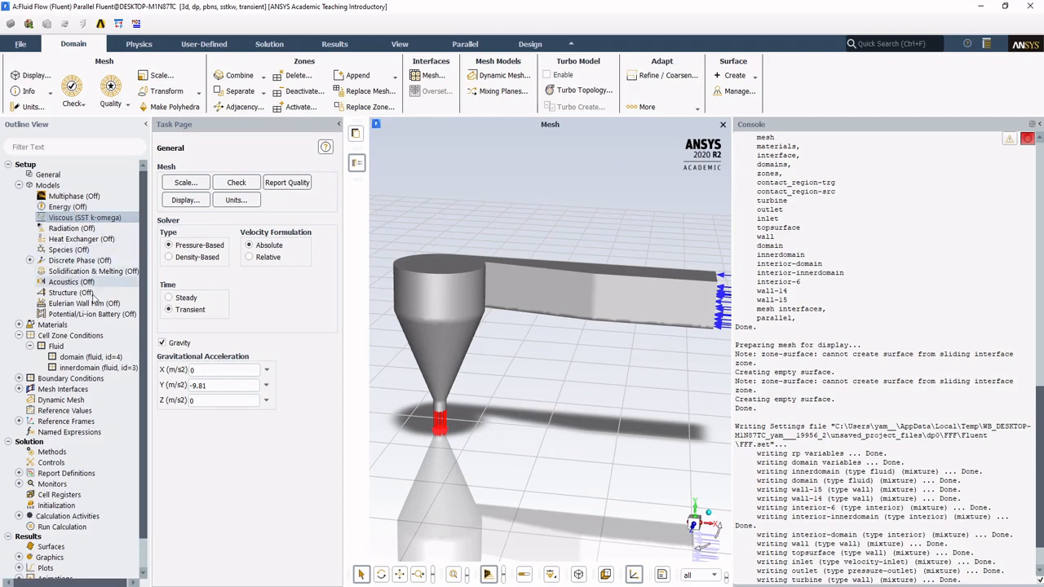
{"action": "left_click", "coordinate": [19, 324]}
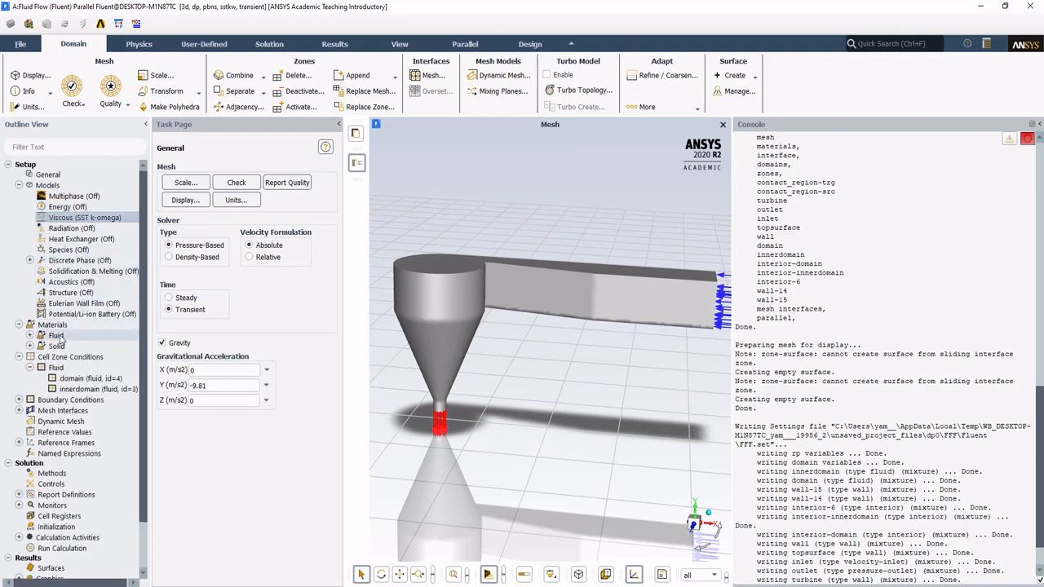
{"action": "left_click", "coordinate": [29, 335]}
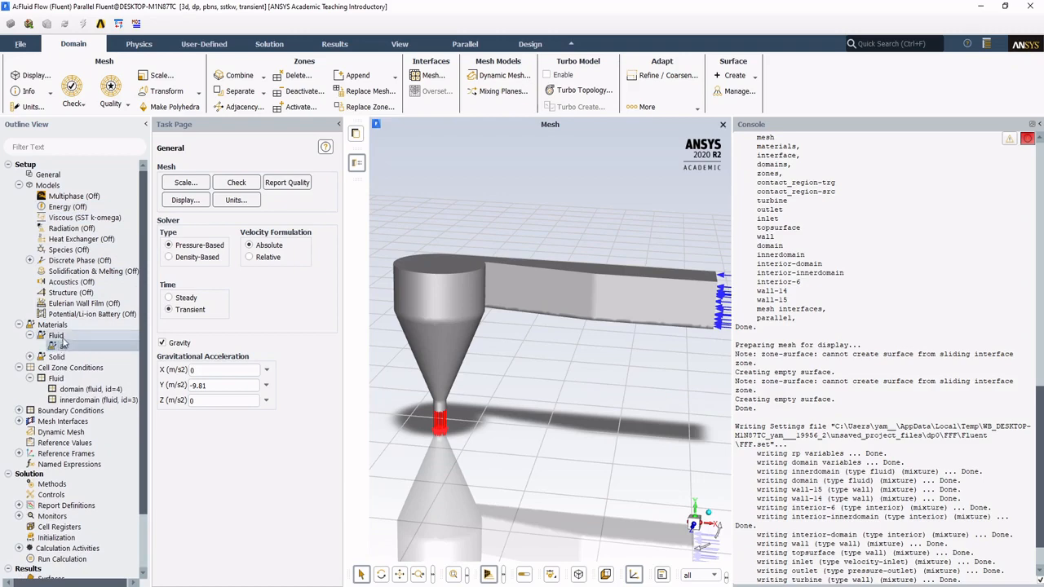
{"action": "double_click", "coordinate": [64, 337]}
{"action": "double_click", "coordinate": [63, 336]}
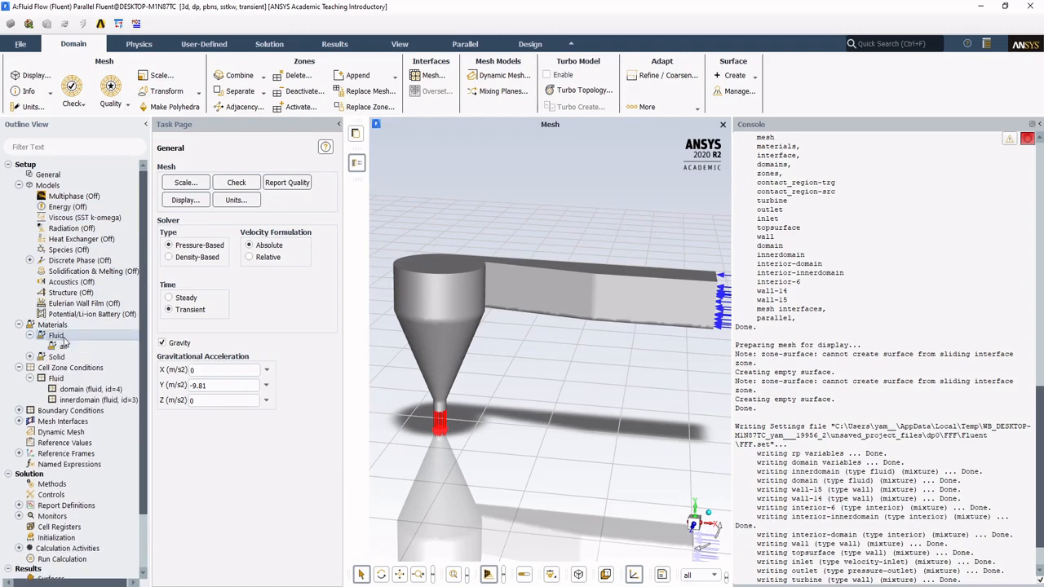
{"action": "double_click", "coordinate": [68, 346]}
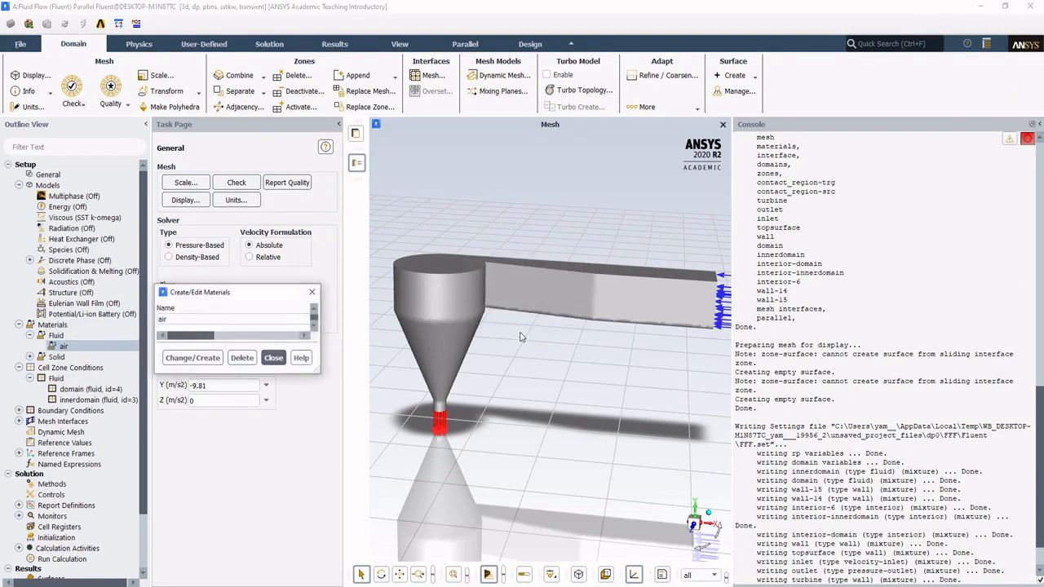
{"action": "left_click_drag", "start_coordinate": [308, 294], "coordinate": [400, 153]}
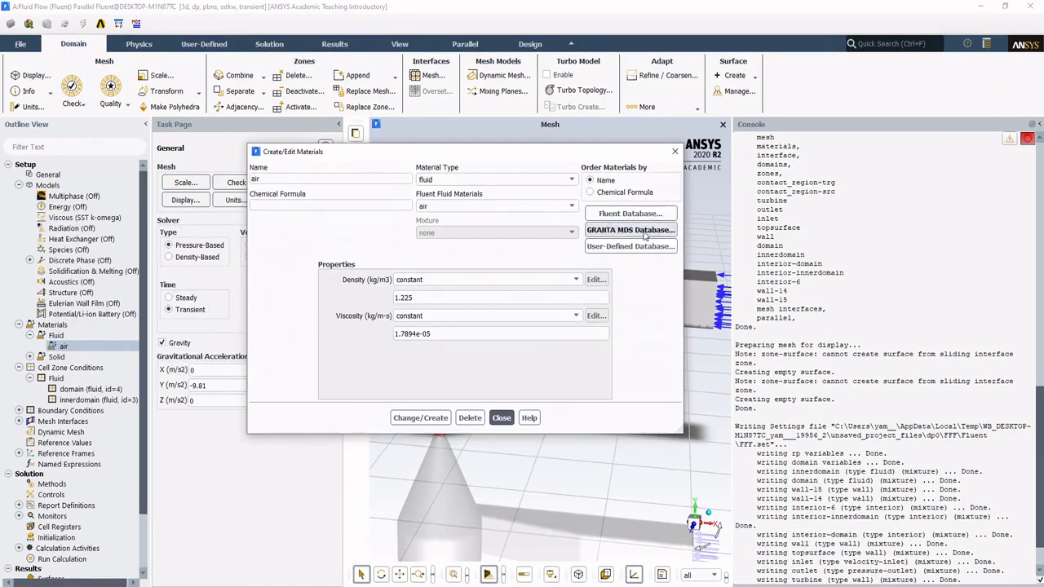
Step: Copy water-liquid (h2o<l>) from the Fluent Database into the case's fluid materials and close the material dialogs
{"action": "left_click", "coordinate": [628, 214]}
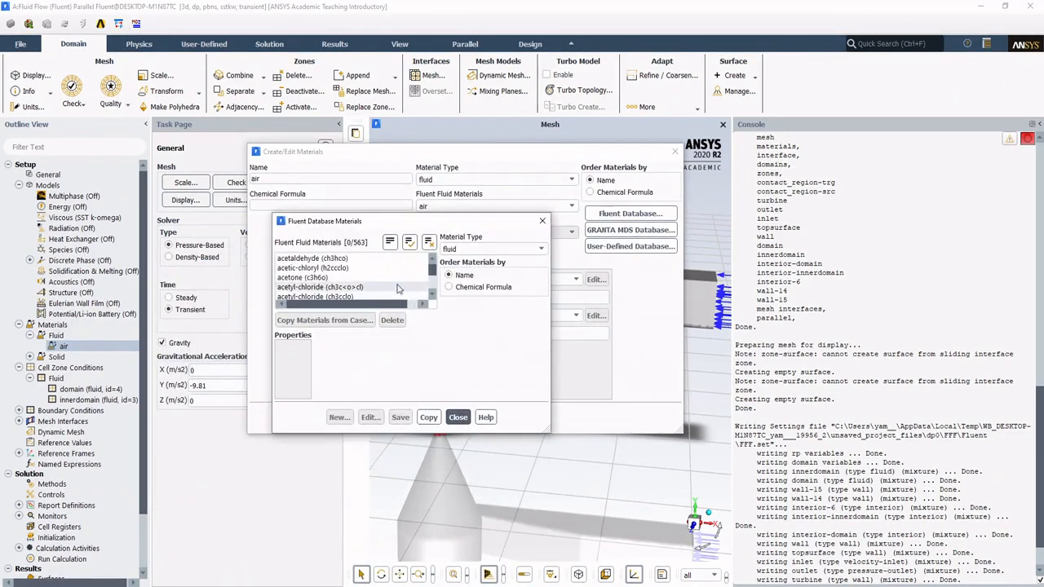
{"action": "left_click_drag", "start_coordinate": [435, 271], "coordinate": [436, 293]}
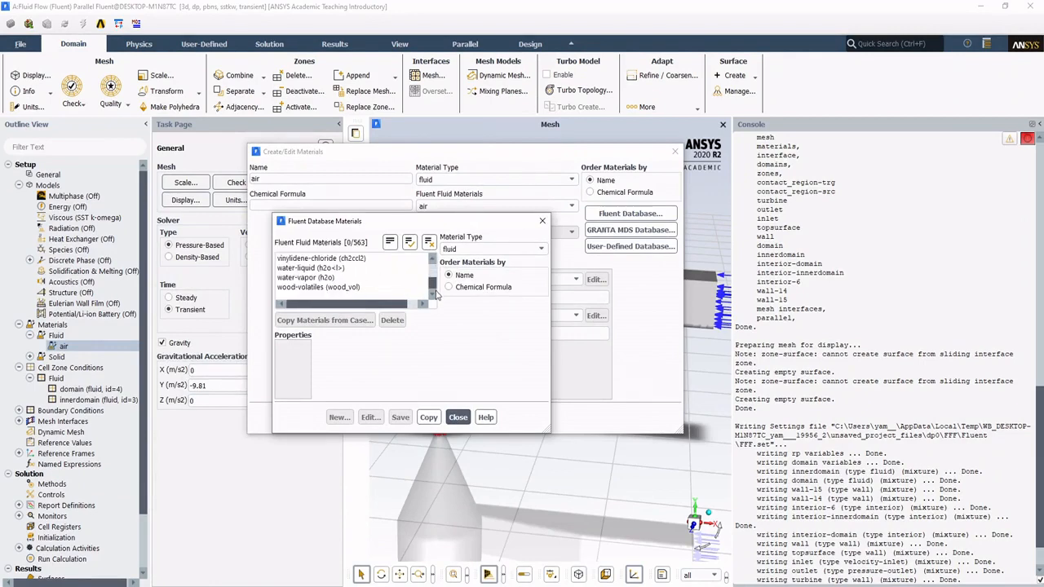
{"action": "left_click", "coordinate": [362, 267]}
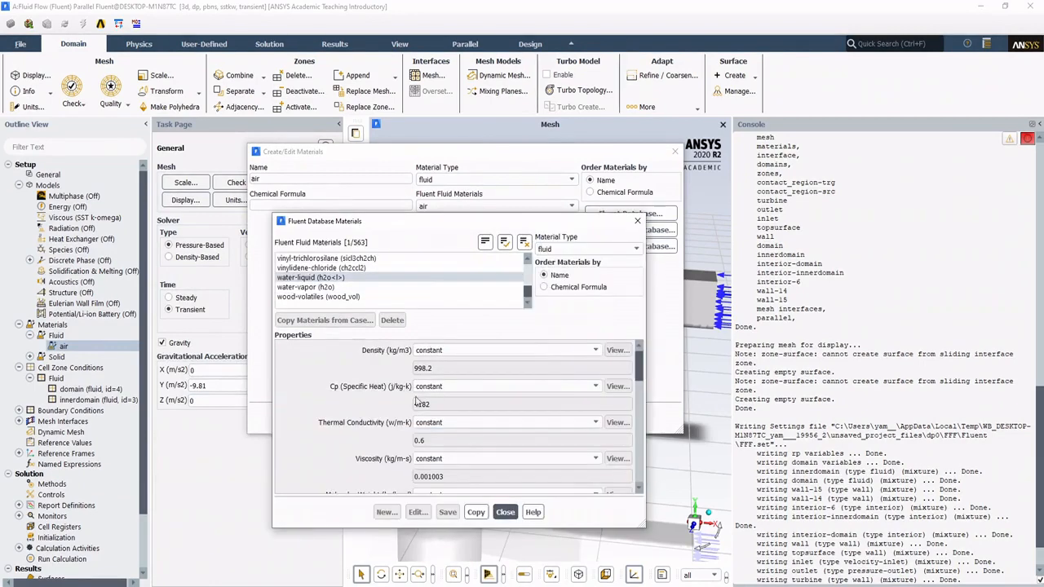
{"action": "left_click", "coordinate": [476, 512]}
{"action": "left_click", "coordinate": [506, 512]}
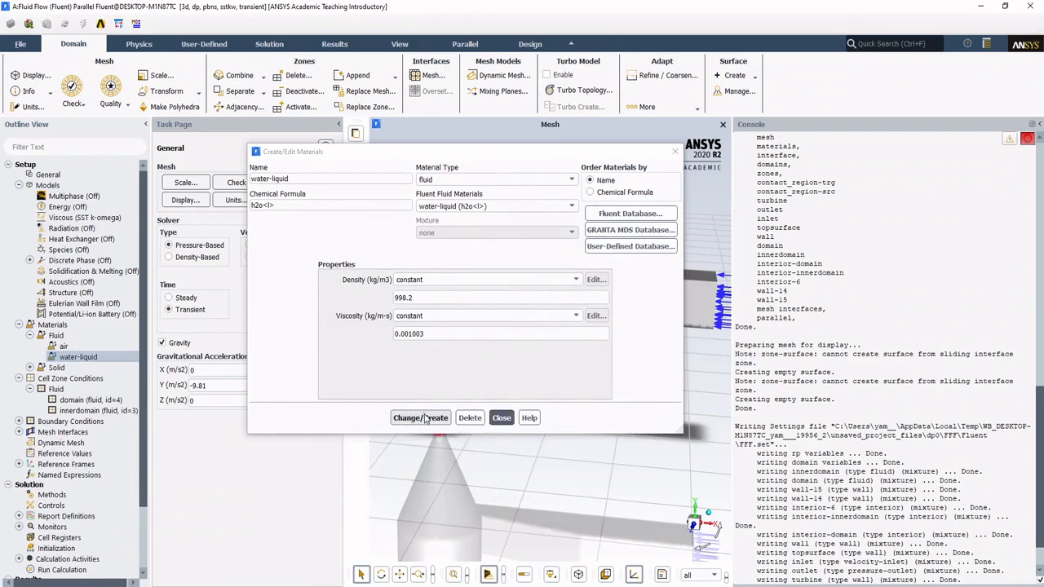
{"action": "left_click", "coordinate": [501, 417]}
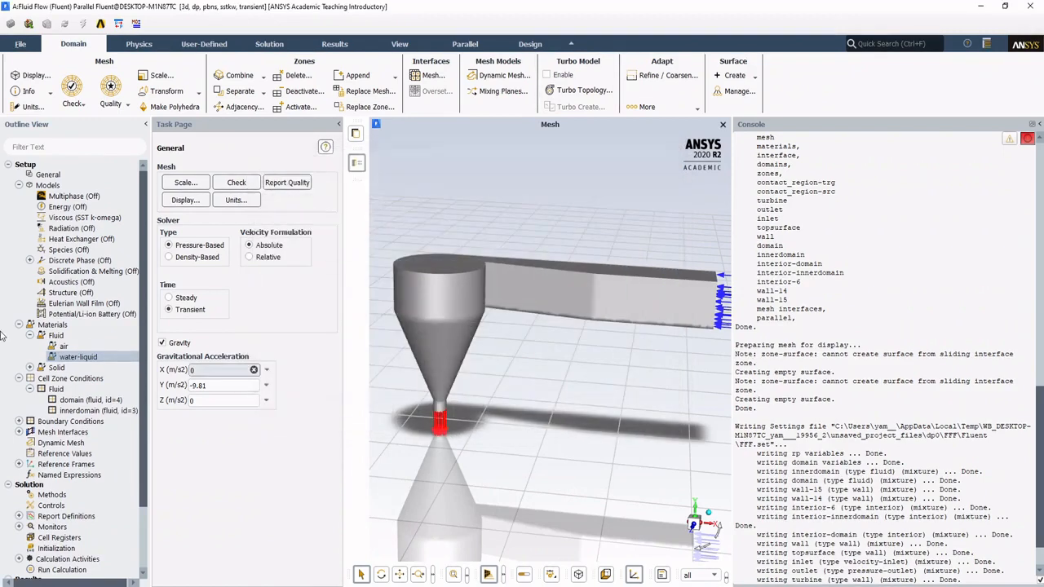
Step: Expand the solid materials and the Inlet group of the boundary conditions to examine their entries against the model
{"action": "left_click", "coordinate": [30, 368]}
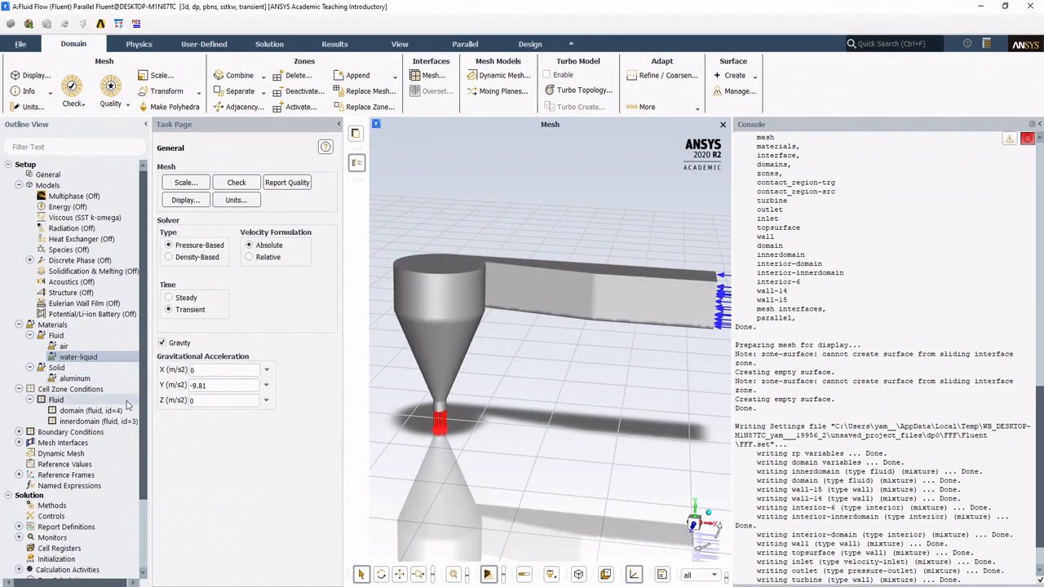
{"action": "left_click_drag", "start_coordinate": [458, 283], "coordinate": [415, 287]}
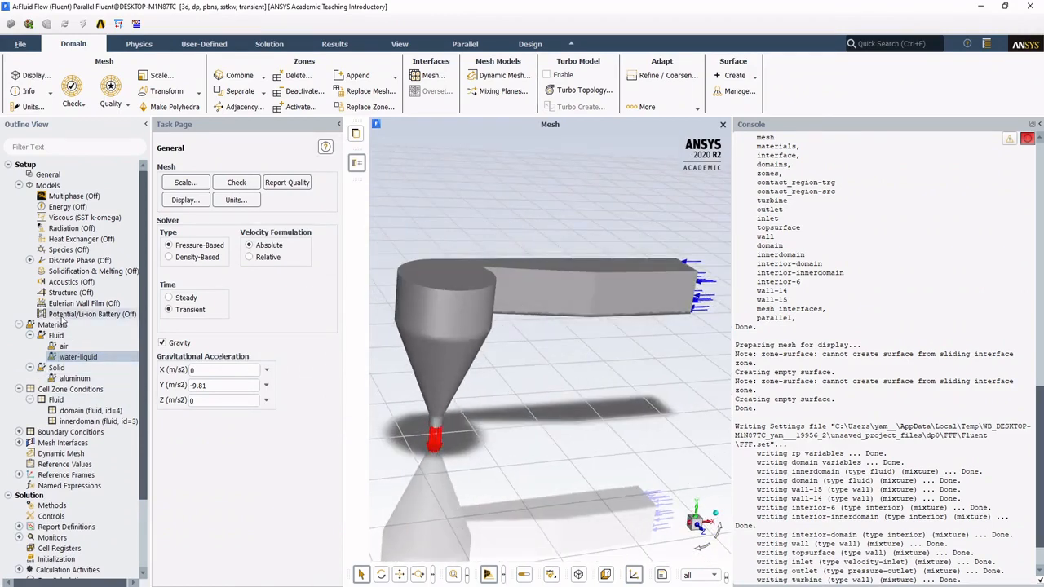
{"action": "scroll", "coordinate": [74, 326], "scroll_direction": "down", "scroll_amount": 3}
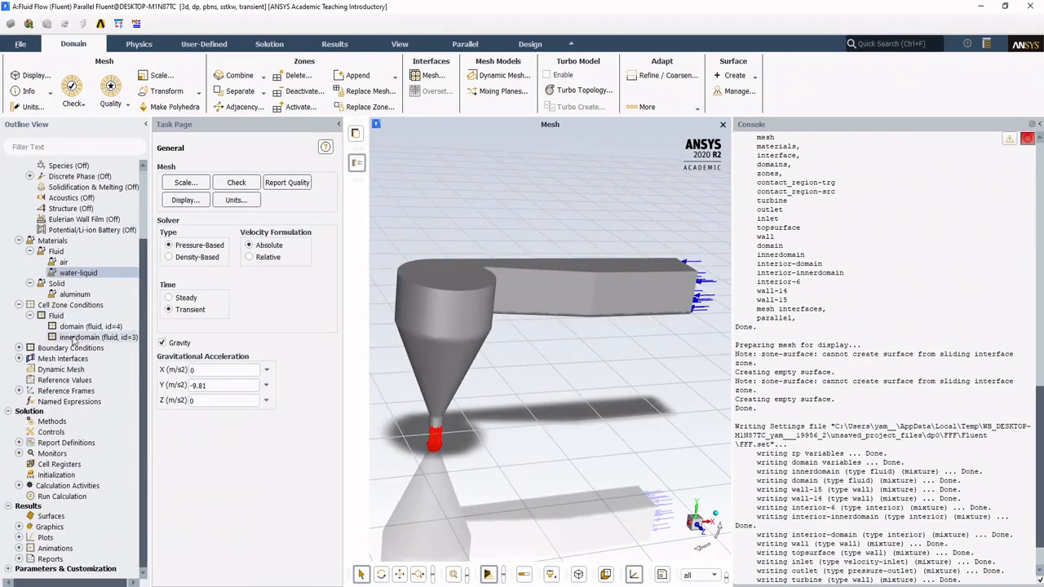
{"action": "left_click", "coordinate": [19, 348]}
{"action": "left_click", "coordinate": [57, 359]}
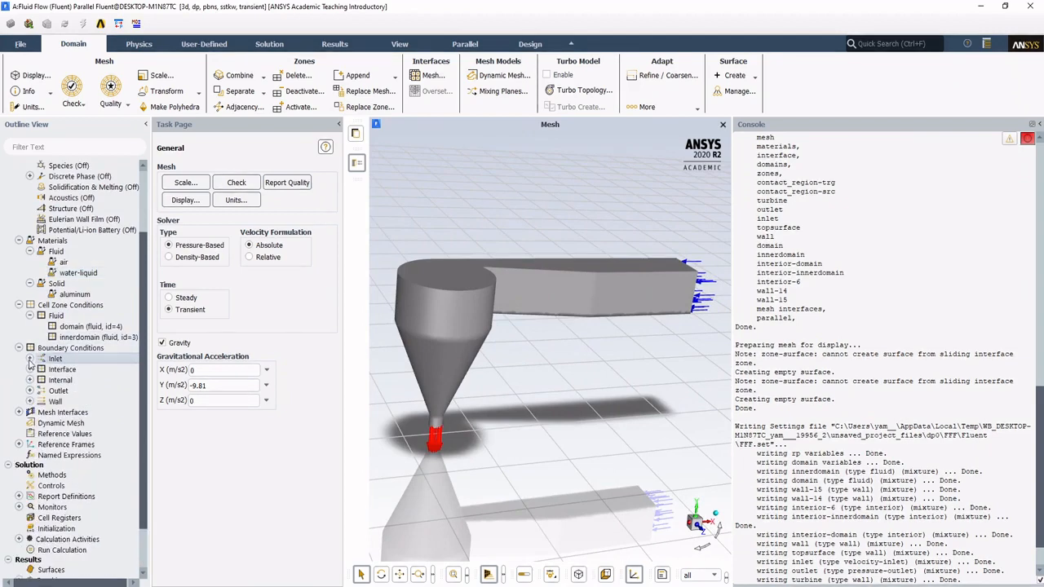
{"action": "left_click", "coordinate": [29, 359]}
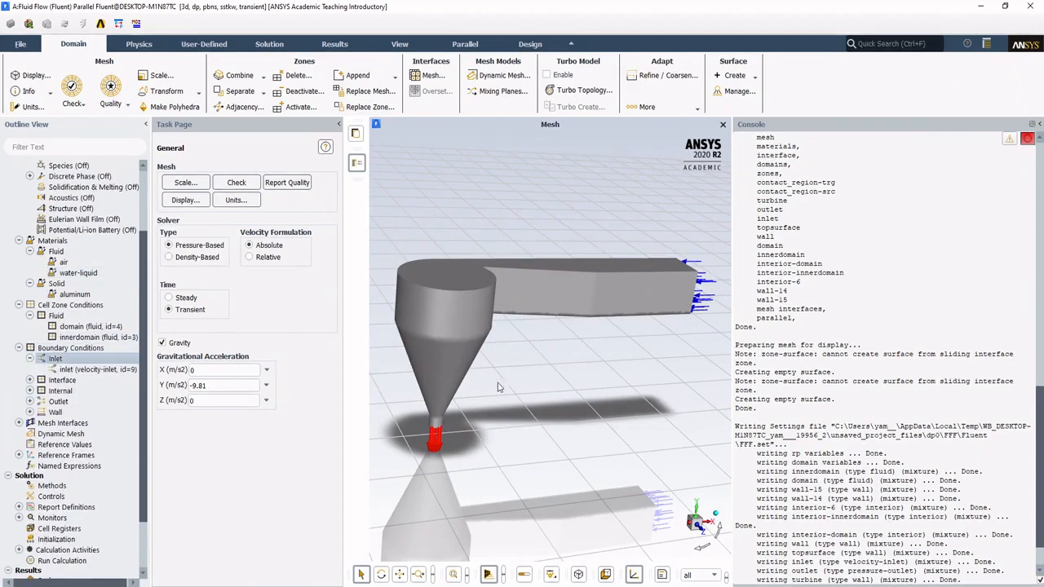
{"action": "middle_click_drag", "start_coordinate": [635, 483], "coordinate": [621, 499]}
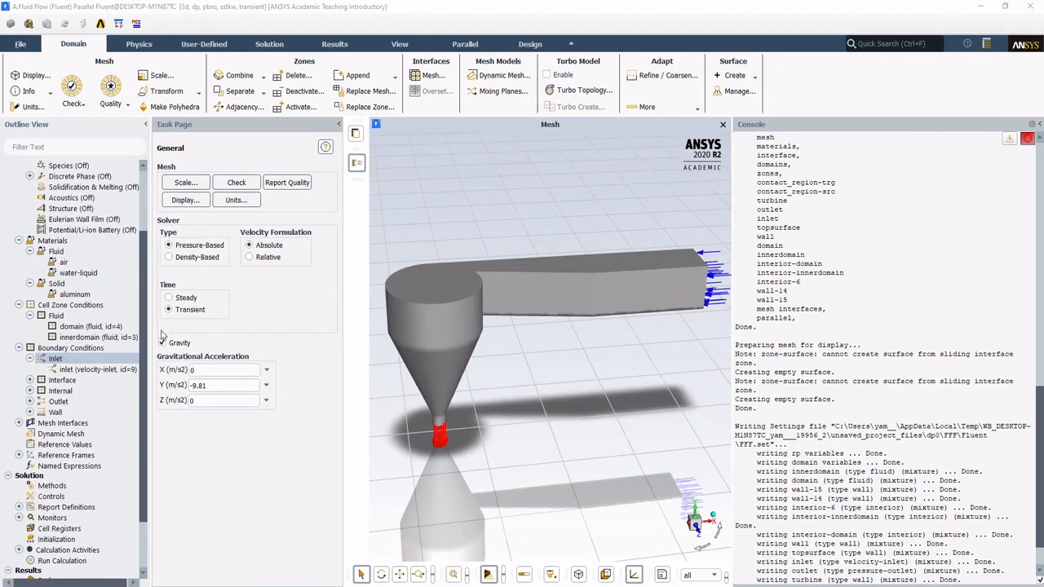
Step: Expand the Interface, Internal and Outlet boundary groups and widen the outline to read the contact region names
{"action": "left_click", "coordinate": [62, 380]}
{"action": "left_click", "coordinate": [30, 380]}
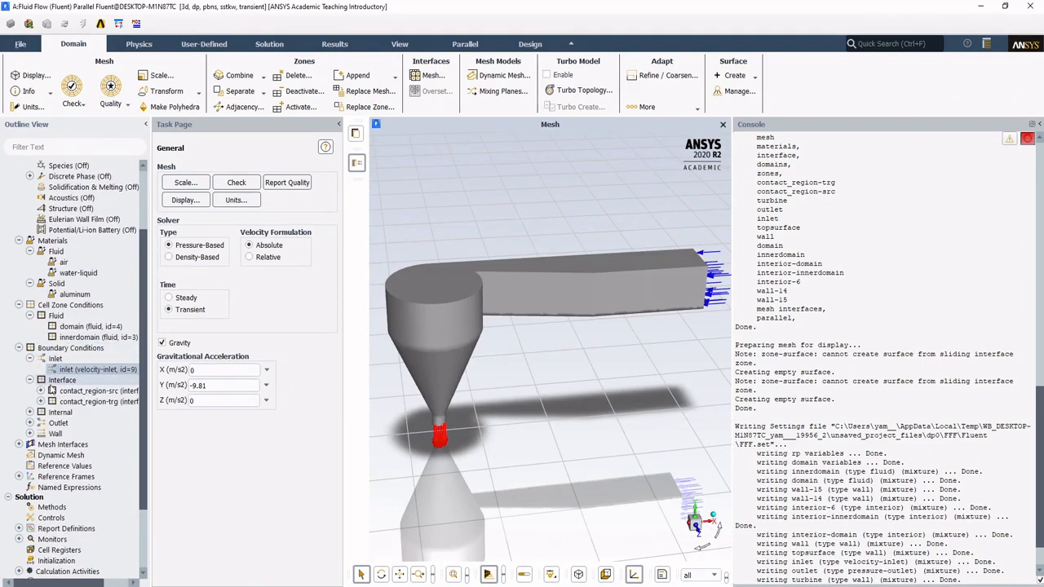
{"action": "left_click", "coordinate": [64, 393]}
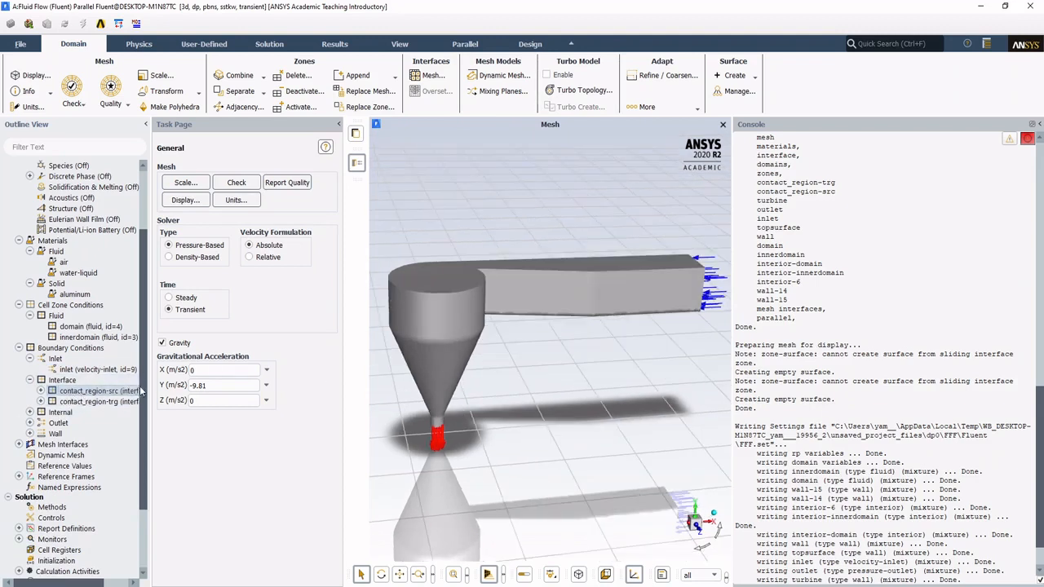
{"action": "left_click_drag", "start_coordinate": [152, 383], "coordinate": [189, 378]}
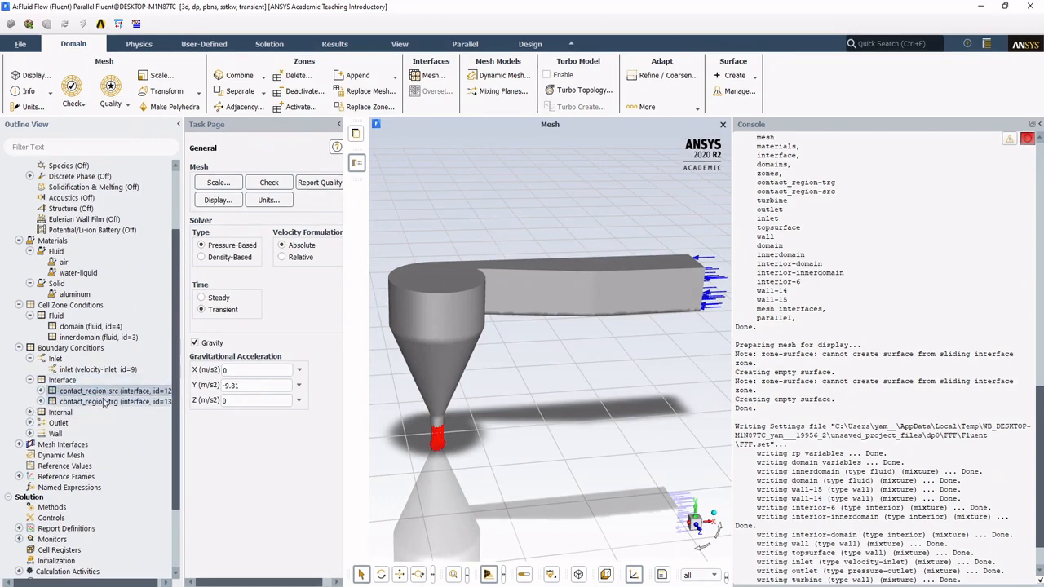
{"action": "left_click", "coordinate": [29, 412]}
{"action": "scroll", "coordinate": [30, 416], "scroll_direction": "down", "scroll_amount": 3}
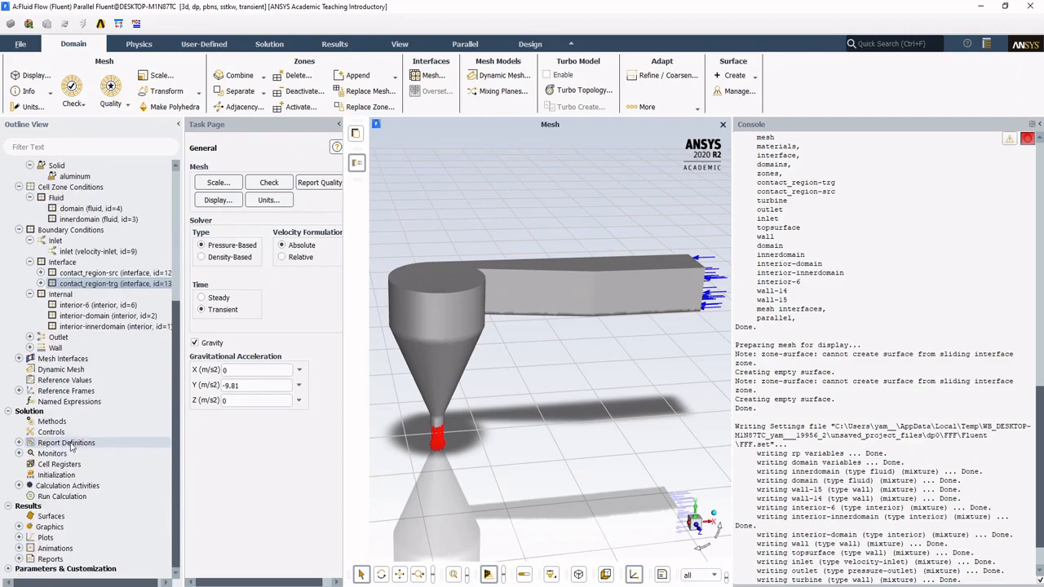
{"action": "left_click", "coordinate": [29, 337]}
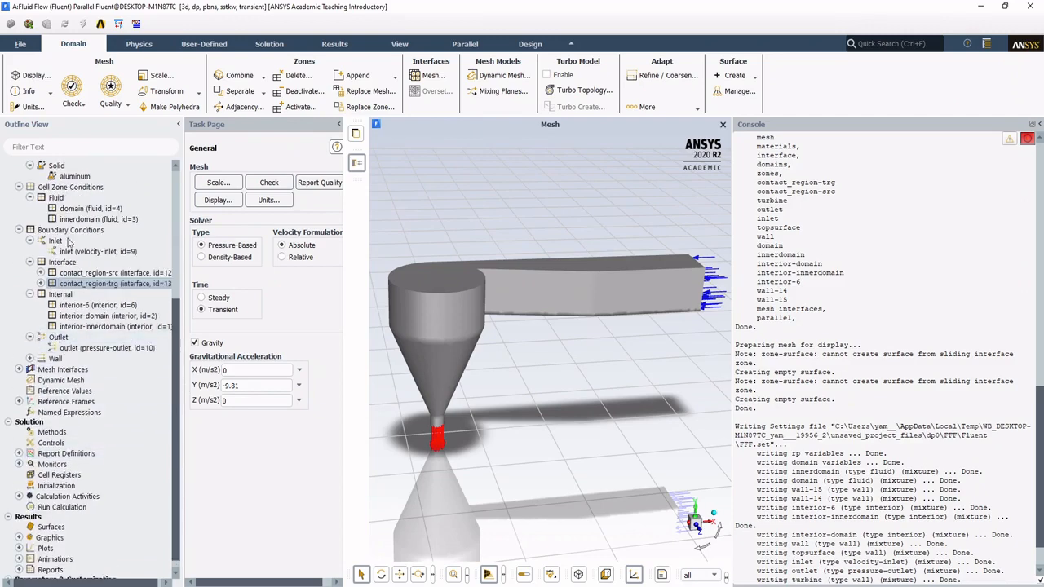
Step: Set the inlet's velocity magnitude to 0.15 m/s and its turbulent intensity to 1 %, and apply the velocity-inlet settings
{"action": "scroll", "coordinate": [82, 303], "scroll_direction": "up", "scroll_amount": 4}
{"action": "scroll", "coordinate": [78, 318], "scroll_direction": "down", "scroll_amount": 2}
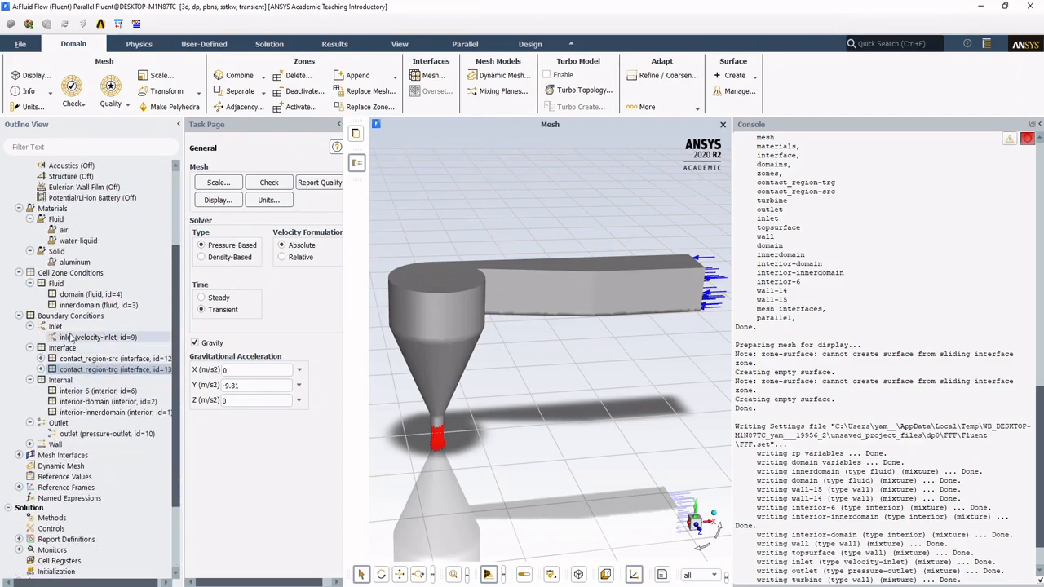
{"action": "left_click", "coordinate": [72, 338]}
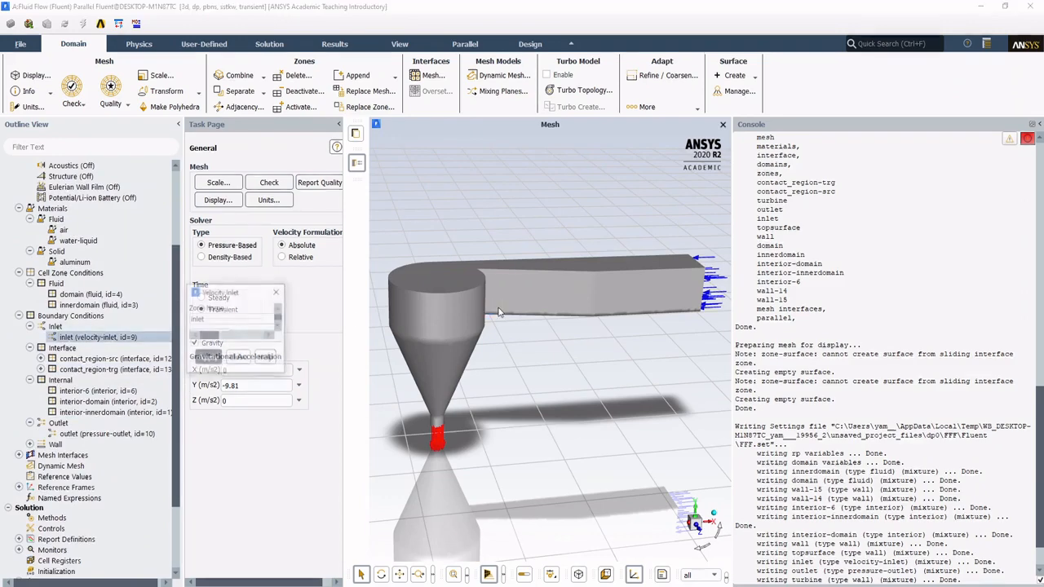
{"action": "left_click_drag", "start_coordinate": [351, 388], "coordinate": [274, 394]}
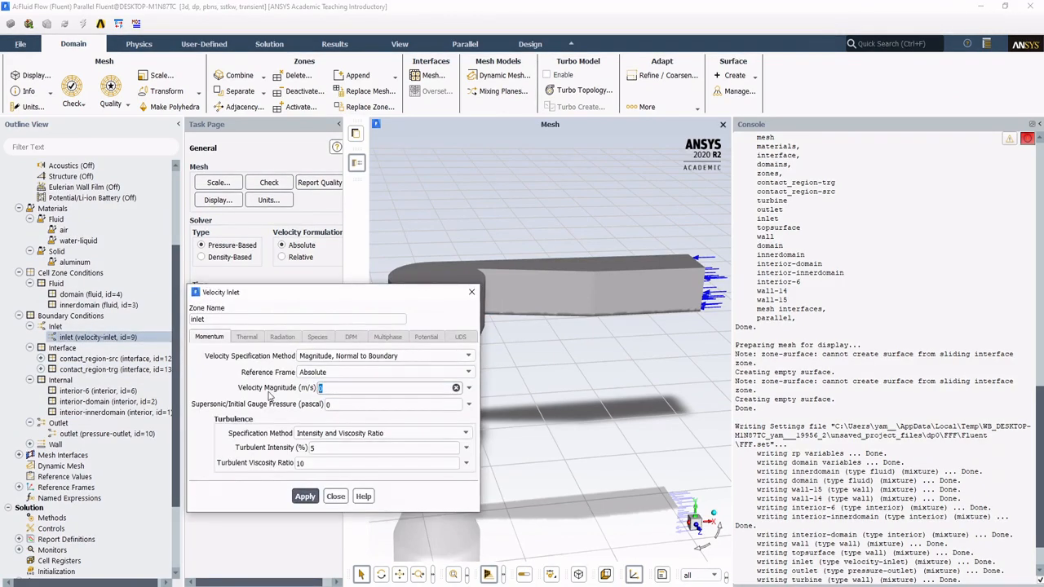
{"action": "left_click", "coordinate": [319, 450]}
{"action": "double_click", "coordinate": [408, 448]}
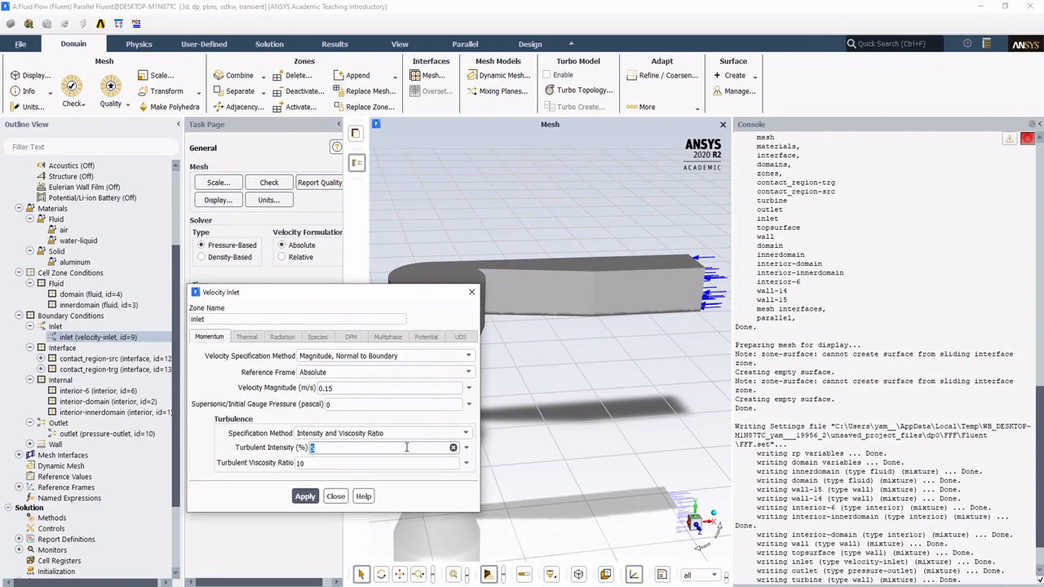
{"action": "left_click", "coordinate": [306, 497]}
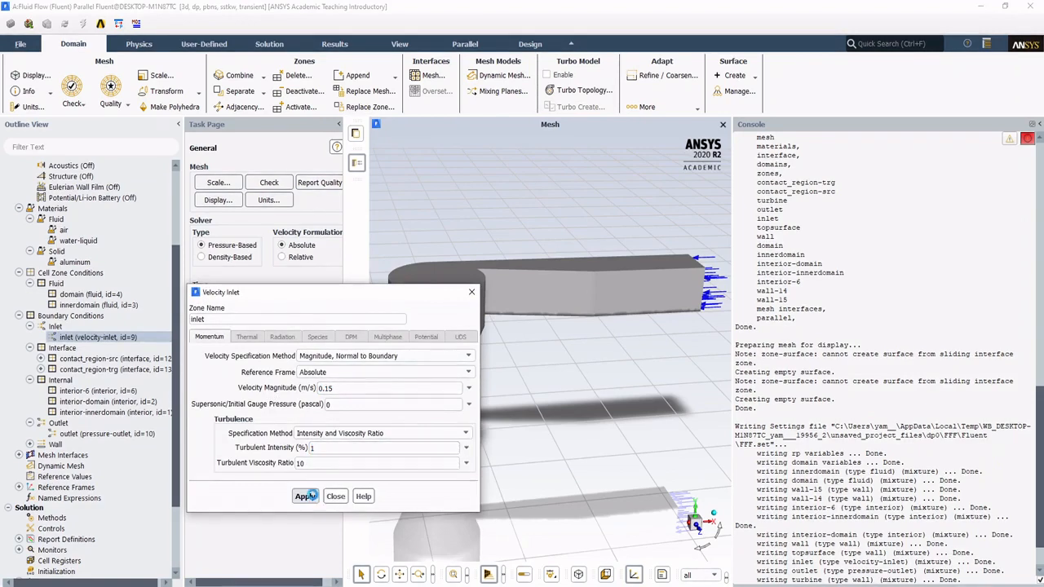
Step: Close the inlet settings, expand the Wall boundaries and review the topsurface wall settings without changing them
{"action": "left_click", "coordinate": [335, 497]}
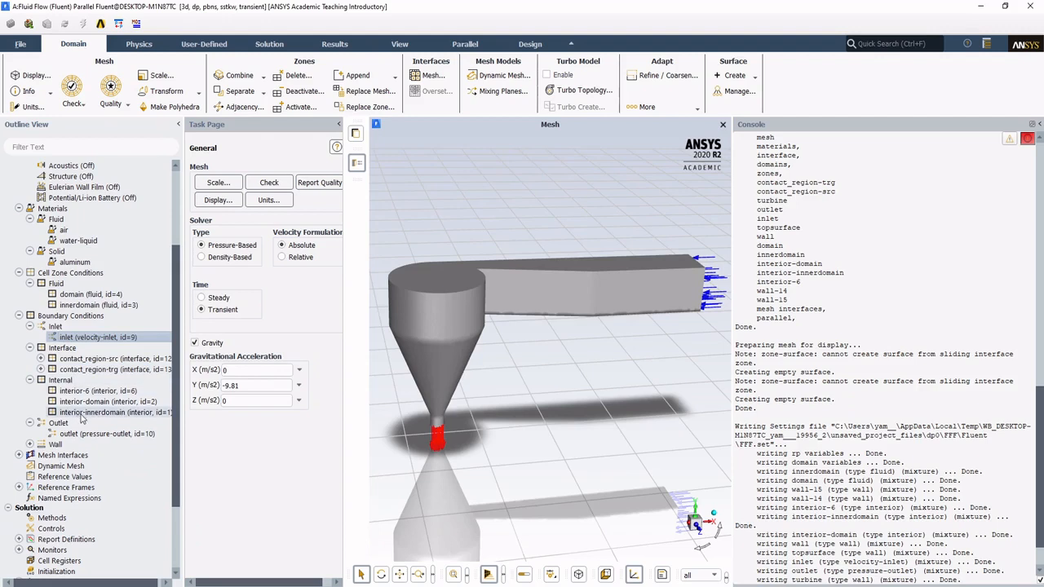
{"action": "double_click", "coordinate": [73, 443]}
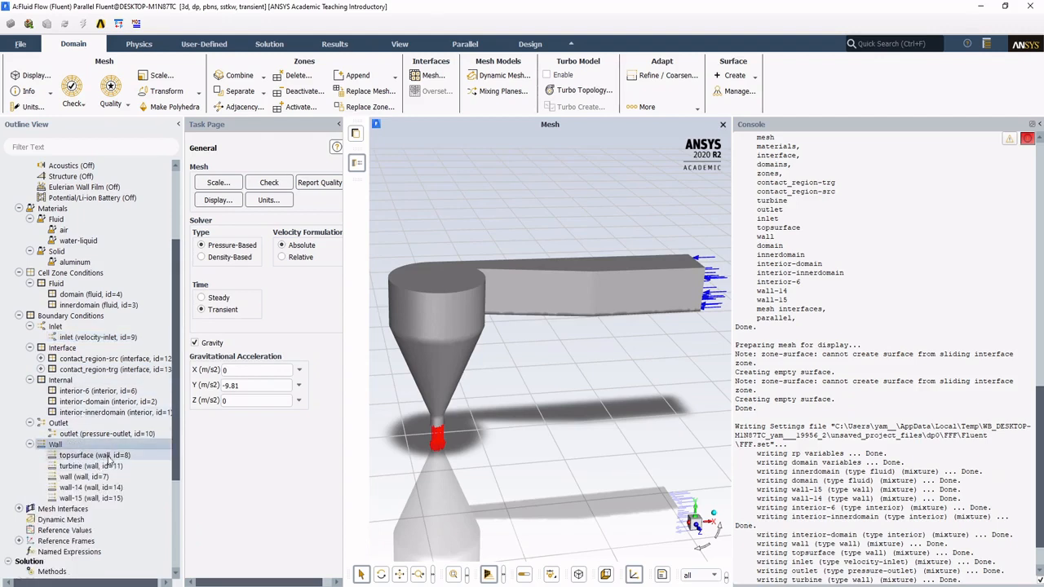
{"action": "left_click", "coordinate": [119, 456]}
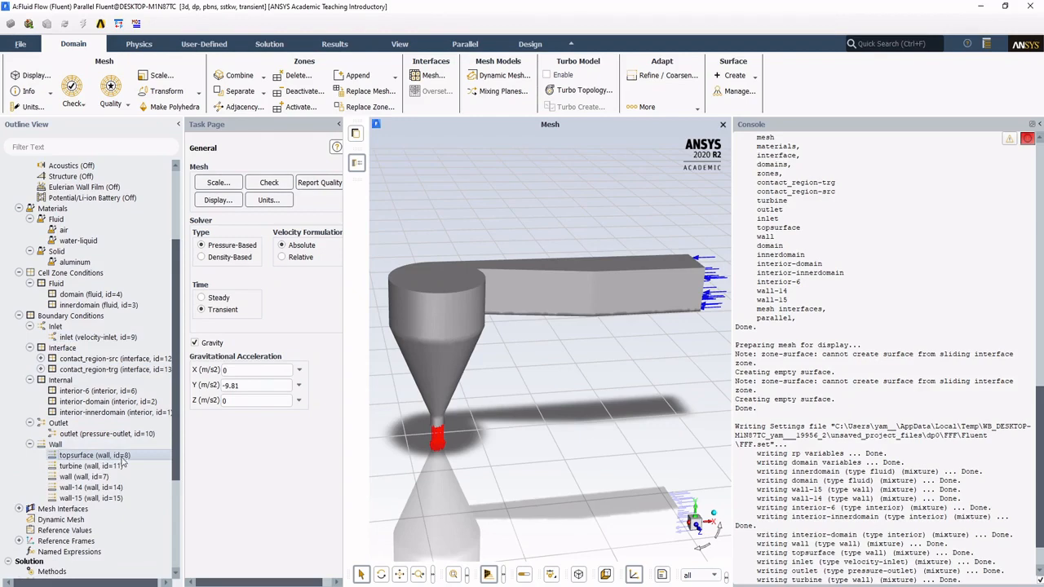
{"action": "double_click", "coordinate": [121, 457]}
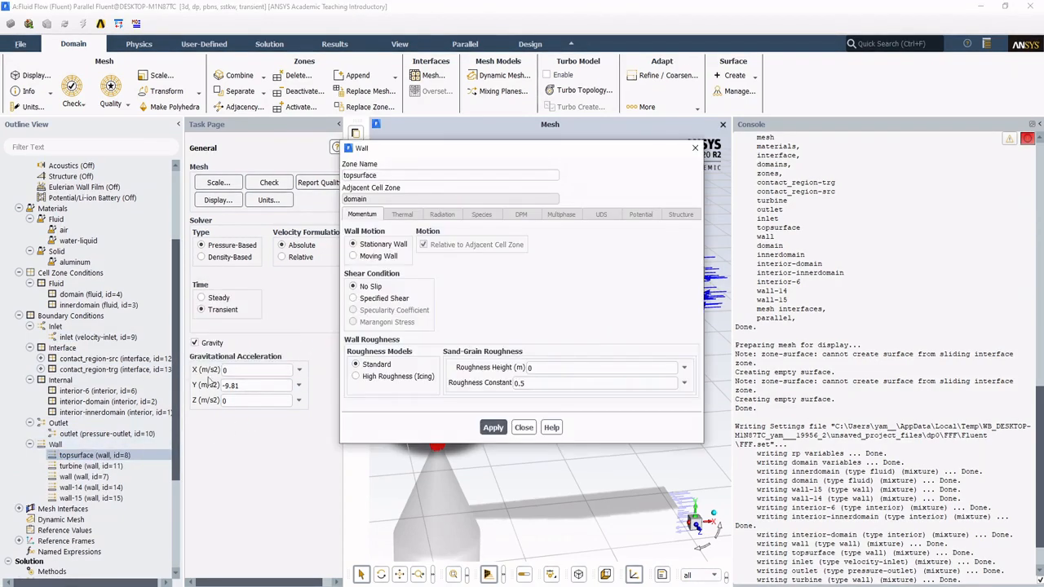
{"action": "left_click", "coordinate": [524, 428]}
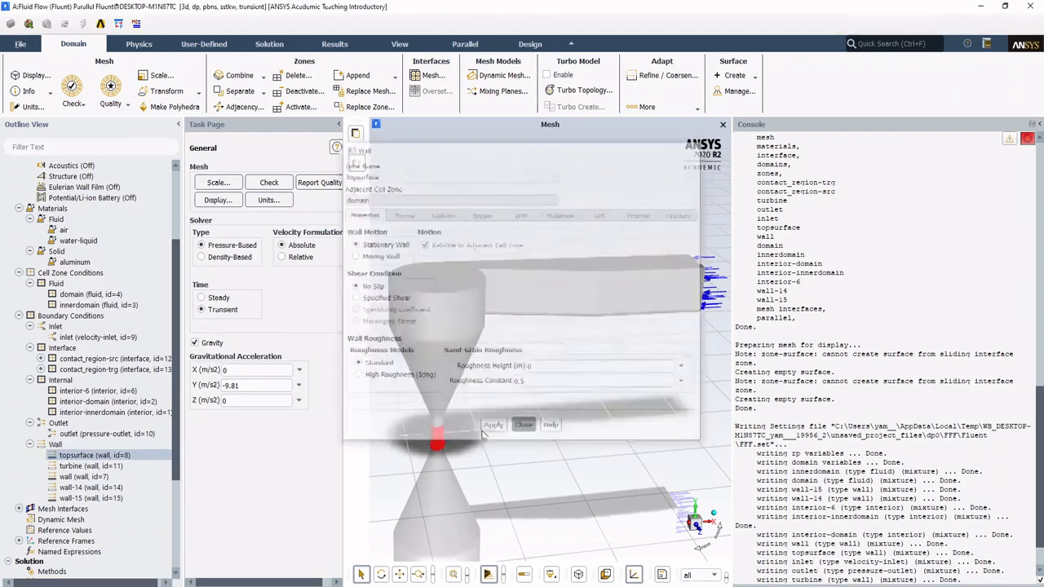
Step: Change the topsurface boundary zone's type to symmetry and close its settings
{"action": "double_click", "coordinate": [63, 318]}
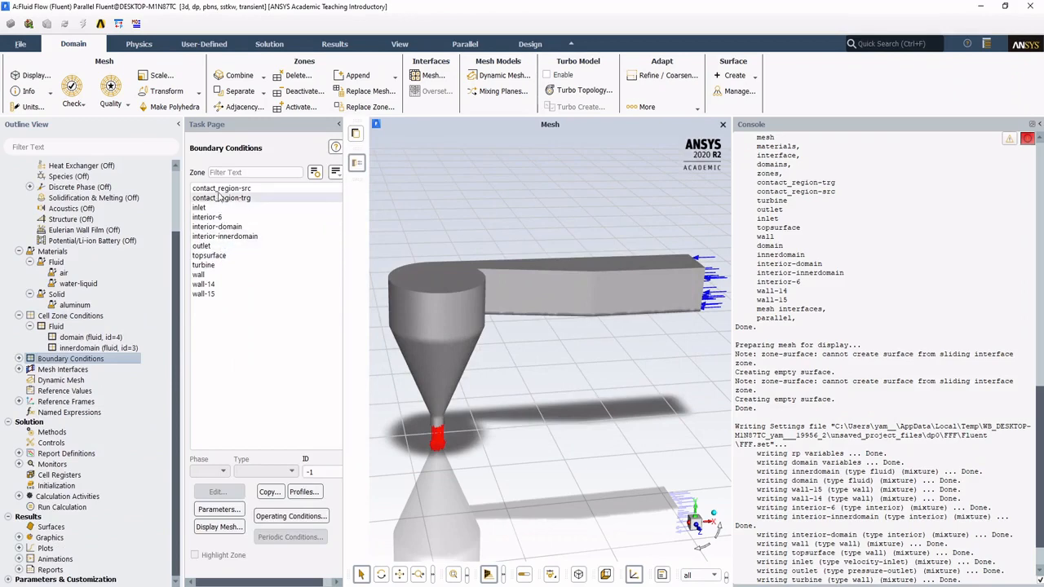
{"action": "left_click", "coordinate": [211, 255]}
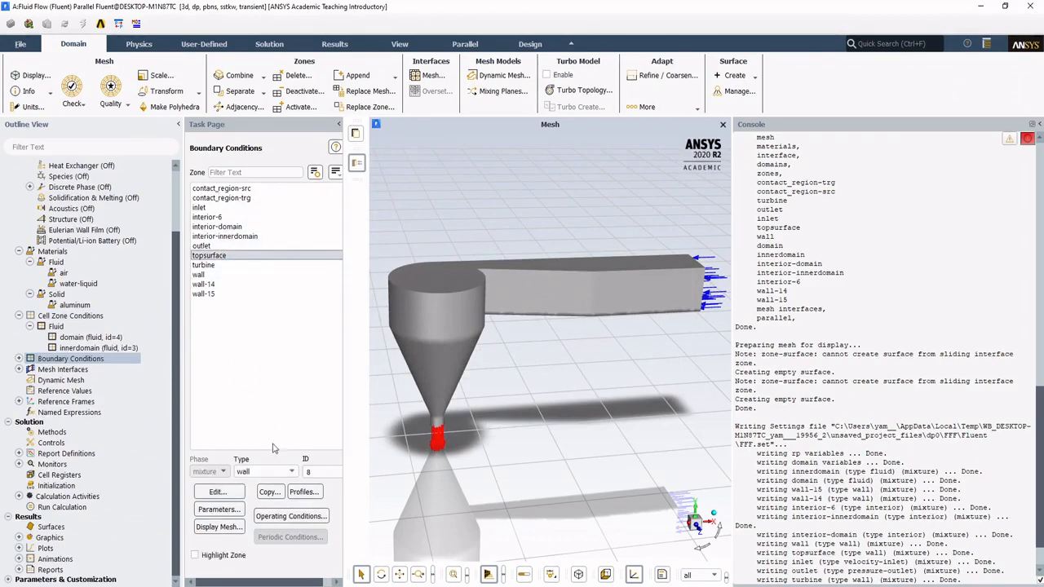
{"action": "left_click", "coordinate": [291, 473]}
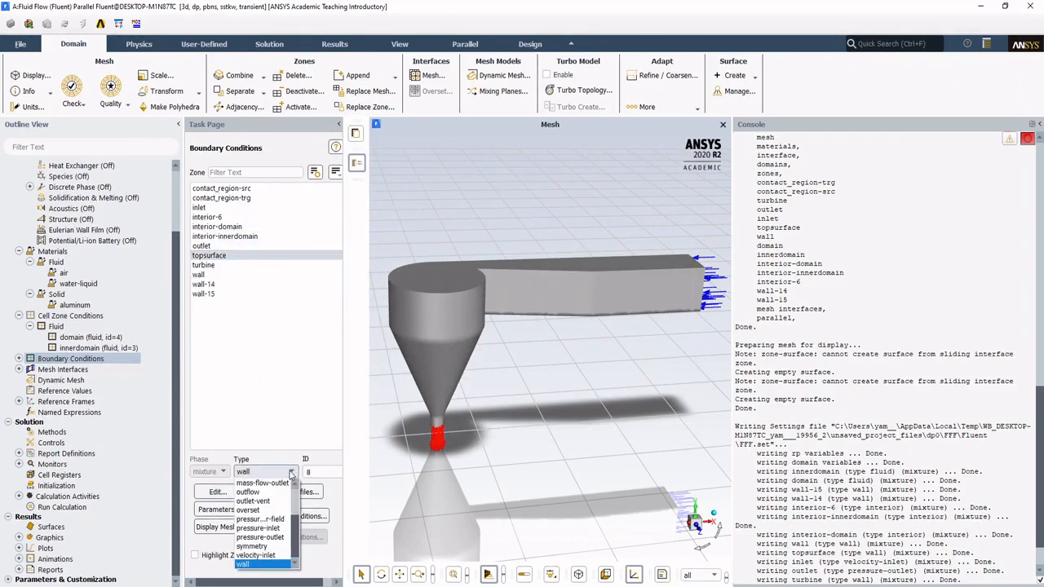
{"action": "left_click", "coordinate": [259, 546]}
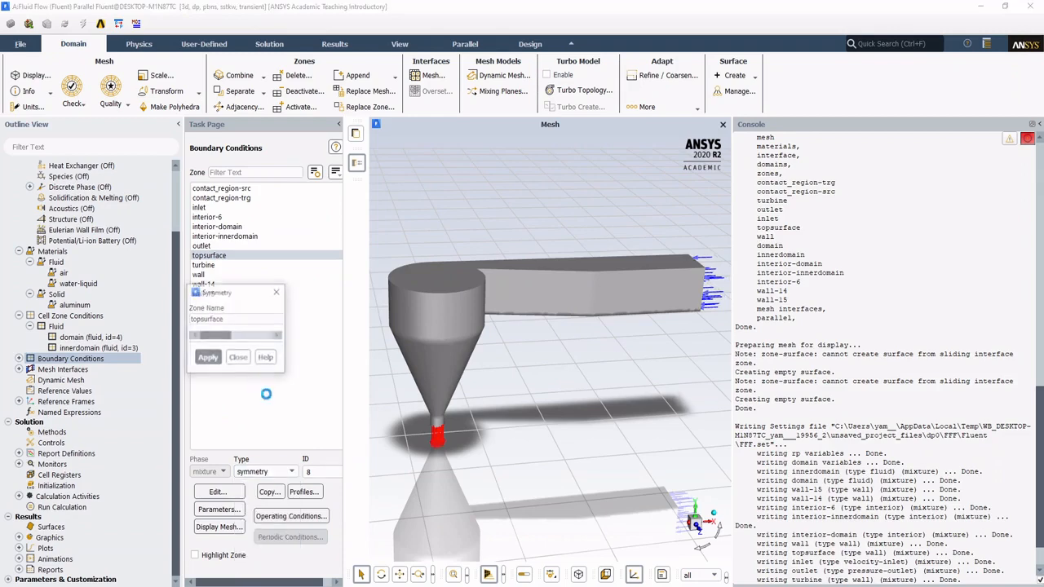
{"action": "left_click", "coordinate": [270, 346]}
{"action": "left_click", "coordinate": [300, 349]}
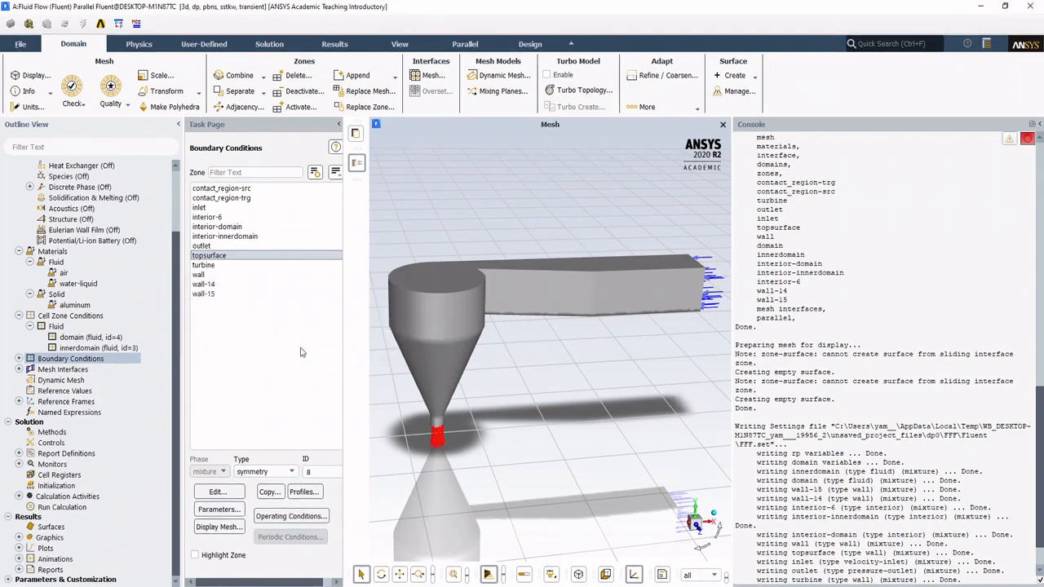
Step: Enable Dynamic Mesh with the Smoothing, Layering and Remeshing methods
{"action": "left_click_drag", "start_coordinate": [183, 350], "coordinate": [189, 350]}
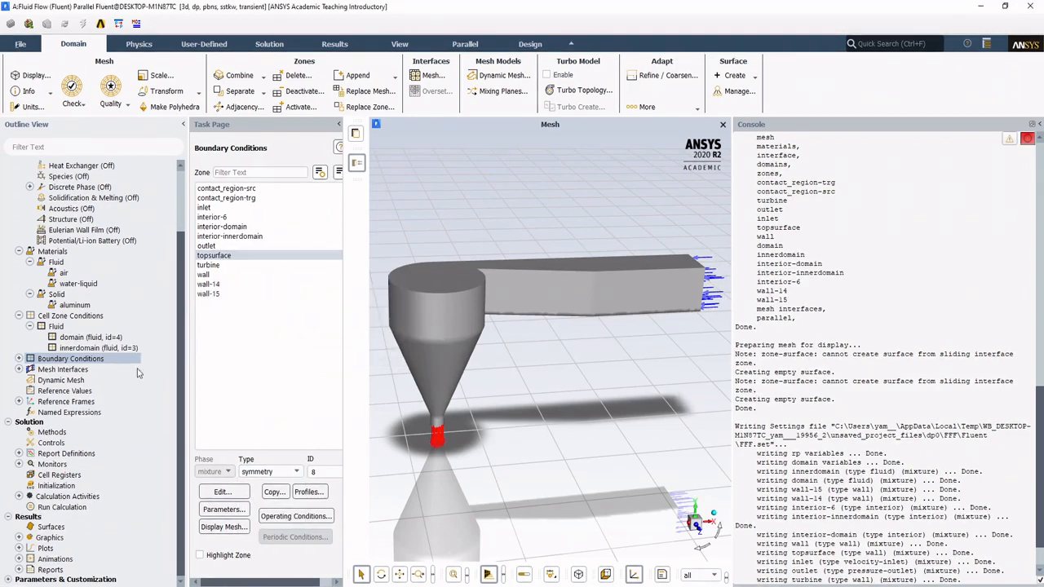
{"action": "left_click", "coordinate": [62, 381]}
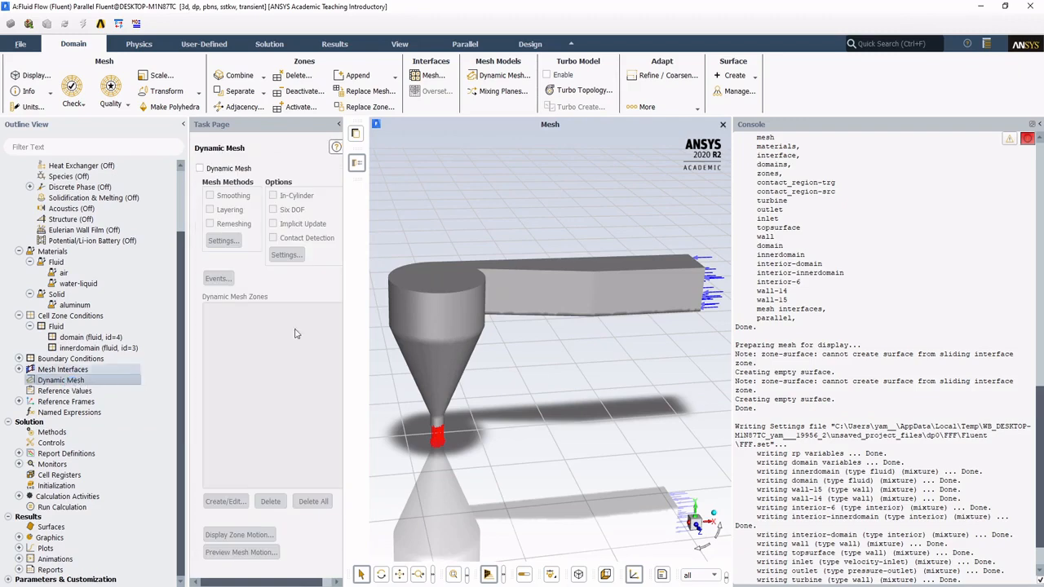
{"action": "left_click", "coordinate": [200, 168]}
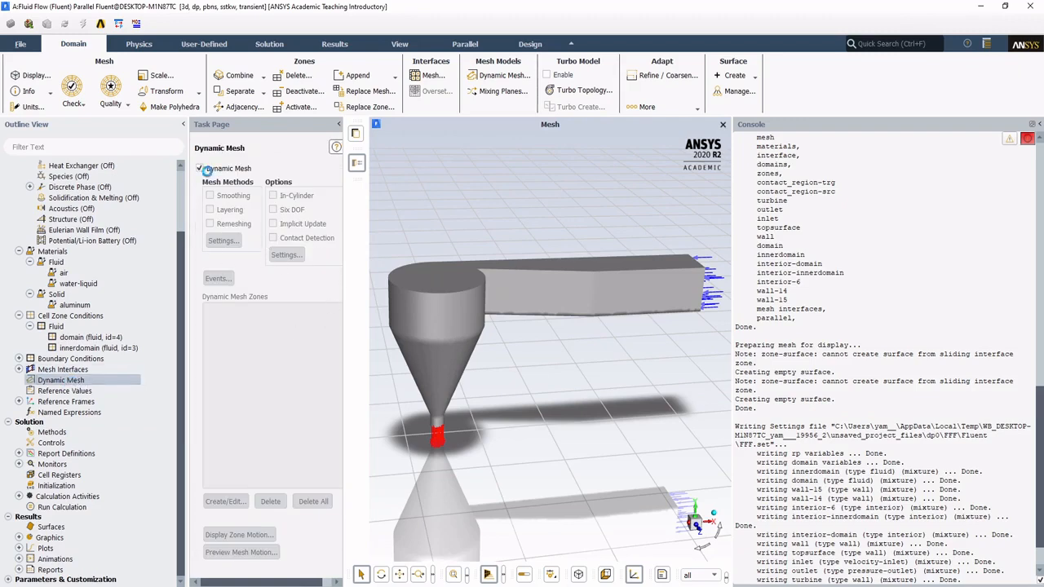
{"action": "left_click_drag", "start_coordinate": [350, 247], "coordinate": [362, 247]}
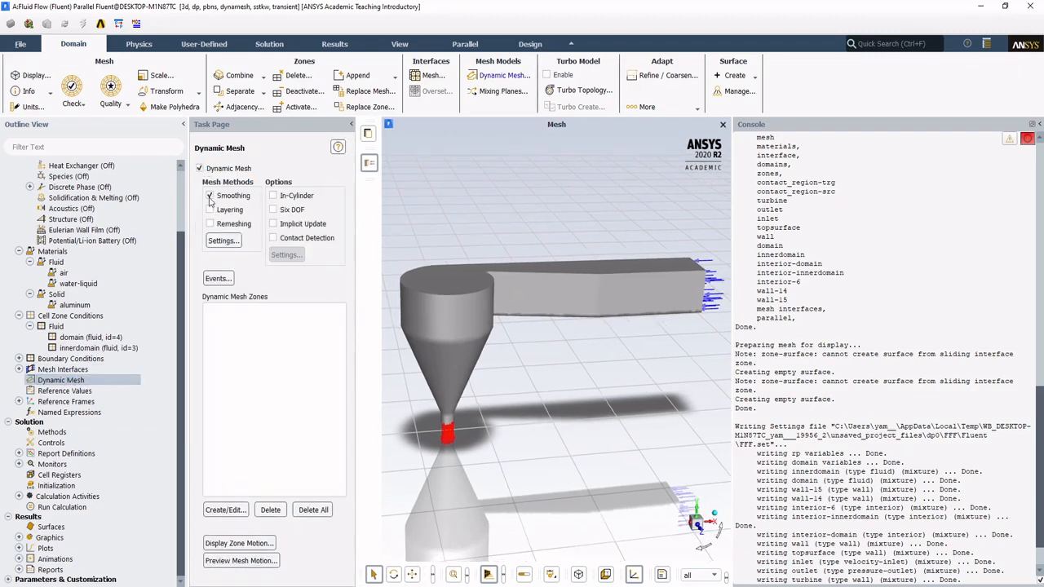
{"action": "left_click", "coordinate": [210, 209]}
{"action": "left_click", "coordinate": [209, 224]}
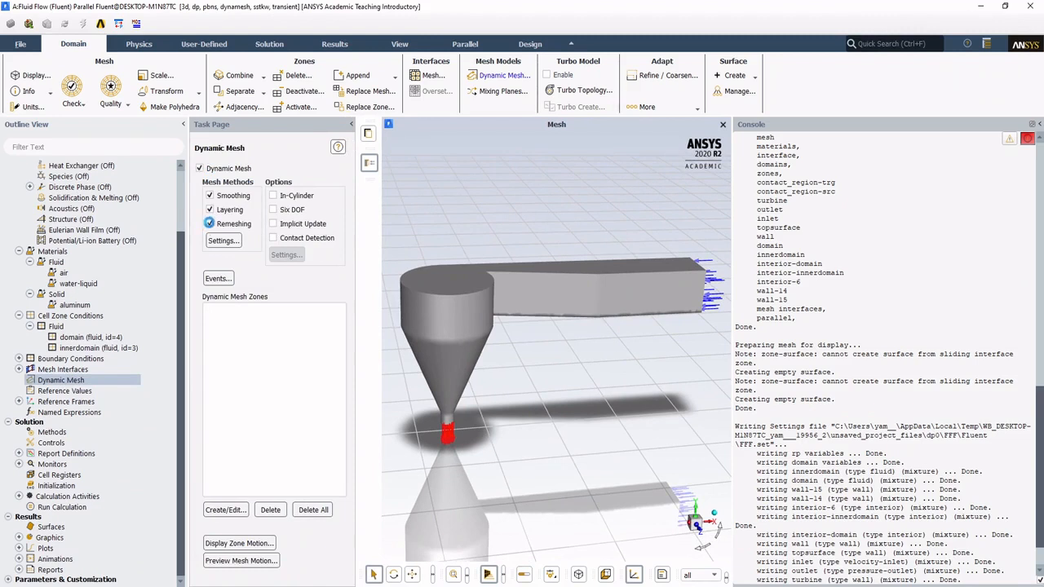
Step: Set the height-based layering split factor to 0.2 and the collapse factor to 0.15 in the mesh method settings
{"action": "left_click", "coordinate": [224, 242]}
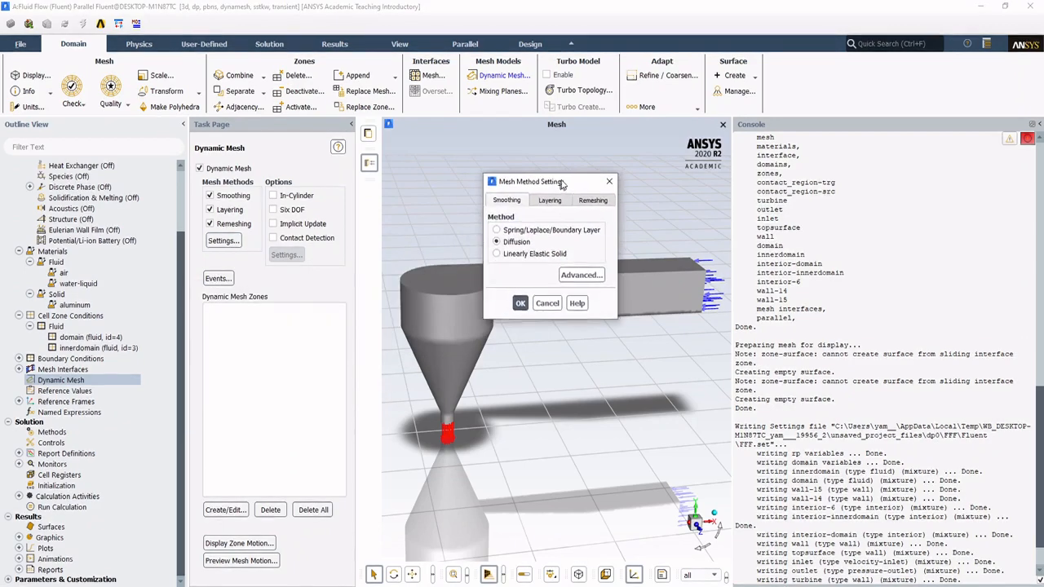
{"action": "left_click", "coordinate": [546, 204]}
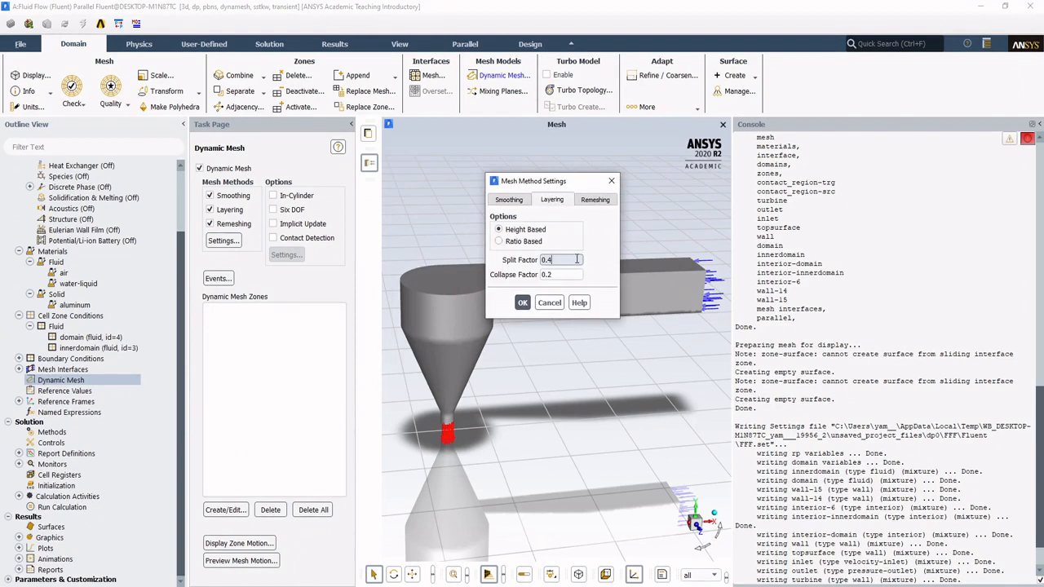
{"action": "type", "text": "2"}
{"action": "key", "text": "Tab"}
{"action": "type", "text": "0.1"}
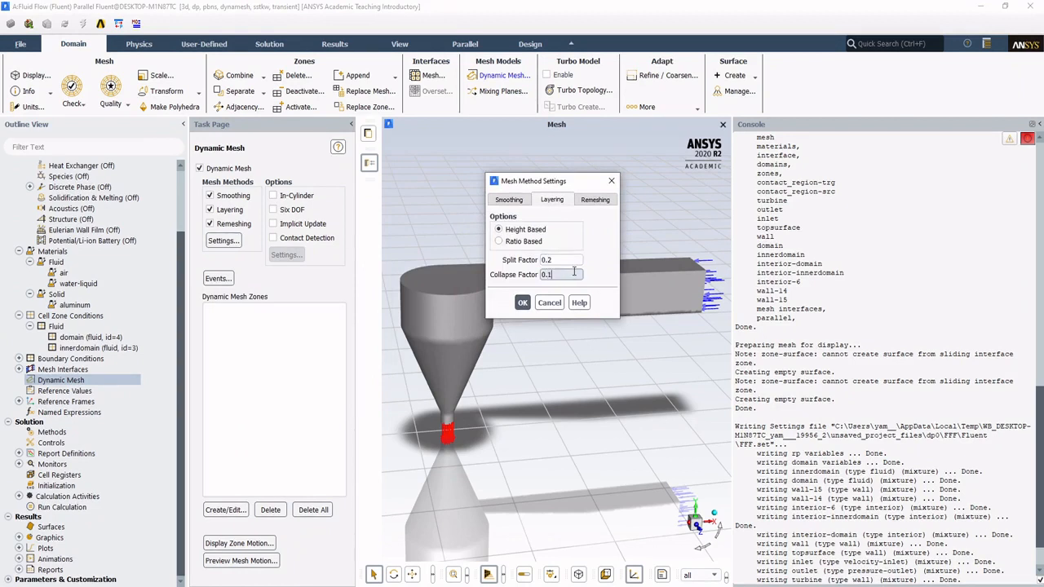
{"action": "type", "text": "5"}
Step: Copy the mesh scale values into the remeshing parameters: minimum length scale 0.00194803 m and maximum length scale 0.03790402 m
{"action": "left_click", "coordinate": [596, 200]}
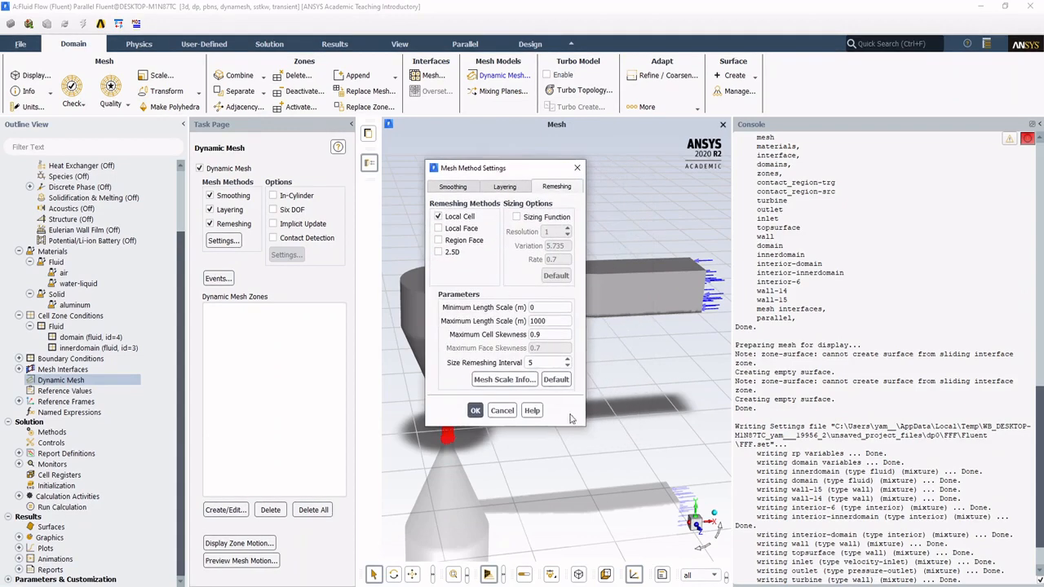
{"action": "left_click", "coordinate": [506, 380]}
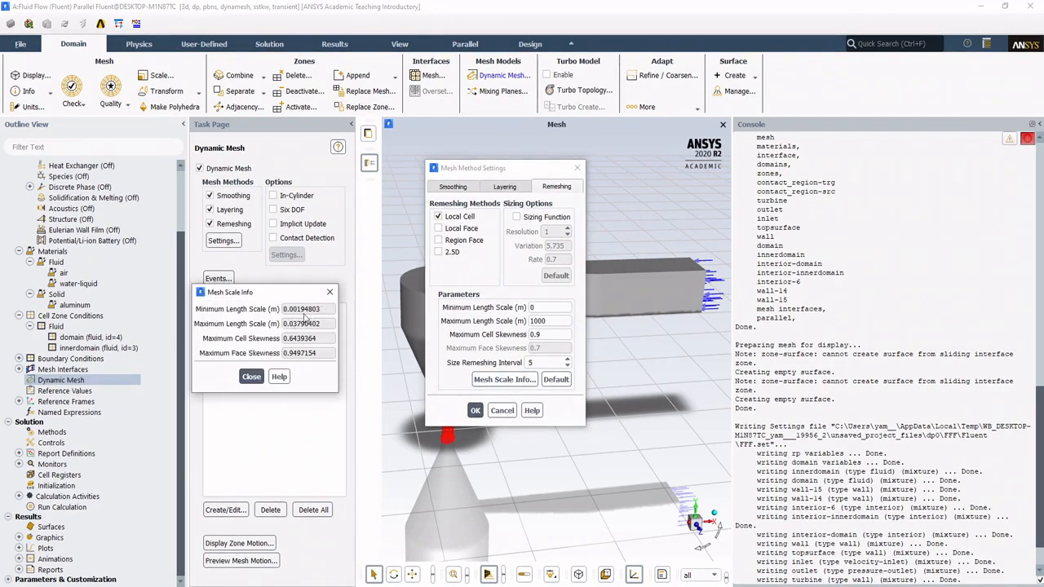
{"action": "key", "text": "ctrl+c"}
{"action": "left_click_drag", "start_coordinate": [323, 310], "coordinate": [277, 327]}
{"action": "double_click", "coordinate": [544, 309]}
{"action": "key", "text": "ctrl+v"}
{"action": "double_click", "coordinate": [540, 321]}
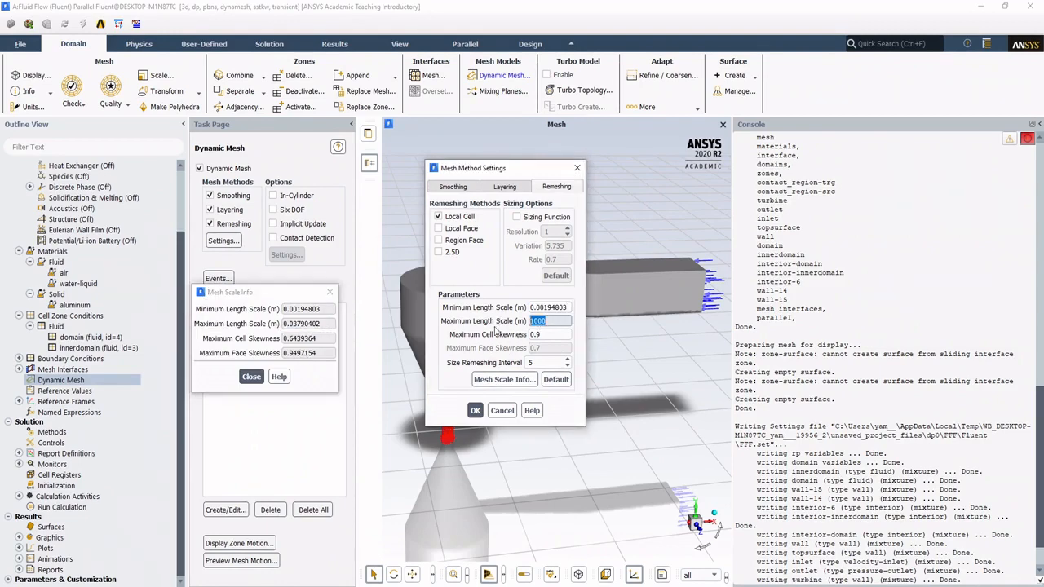
{"action": "key", "text": "ctrl+v"}
{"action": "left_click", "coordinate": [251, 376]}
Step: Set the remeshing maximum cell skewness to 0.7 and accept the mesh method settings
{"action": "left_click", "coordinate": [542, 335]}
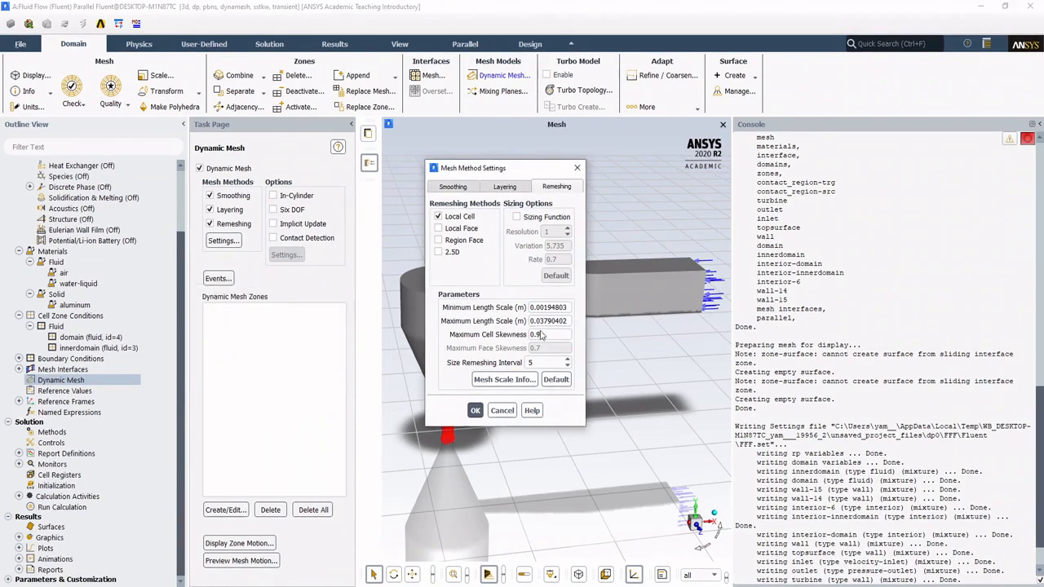
{"action": "key", "text": "BackSpace"}
{"action": "type", "text": "7"}
{"action": "key", "text": "BackSpace"}
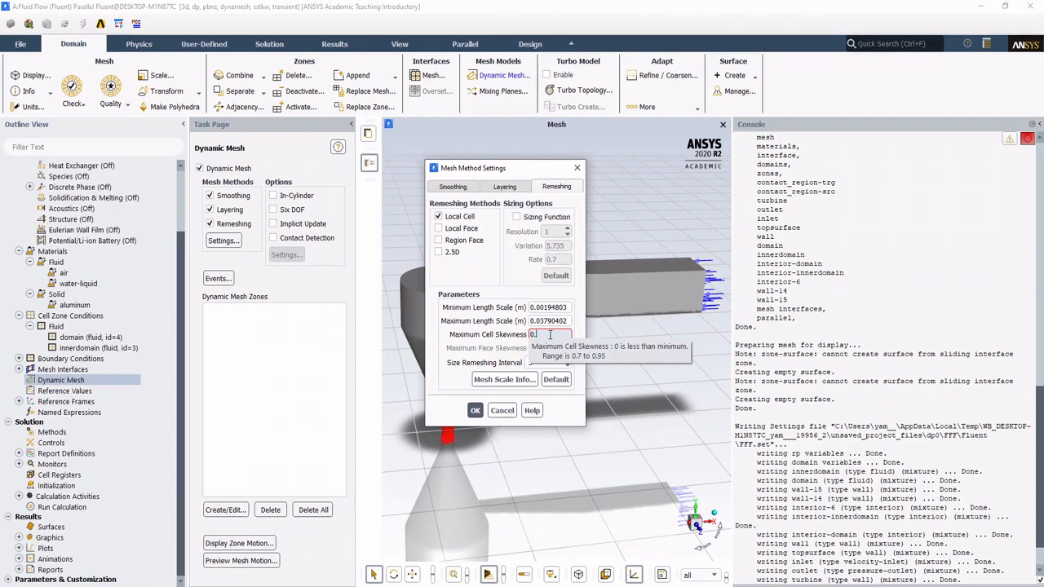
{"action": "type", "text": "9"}
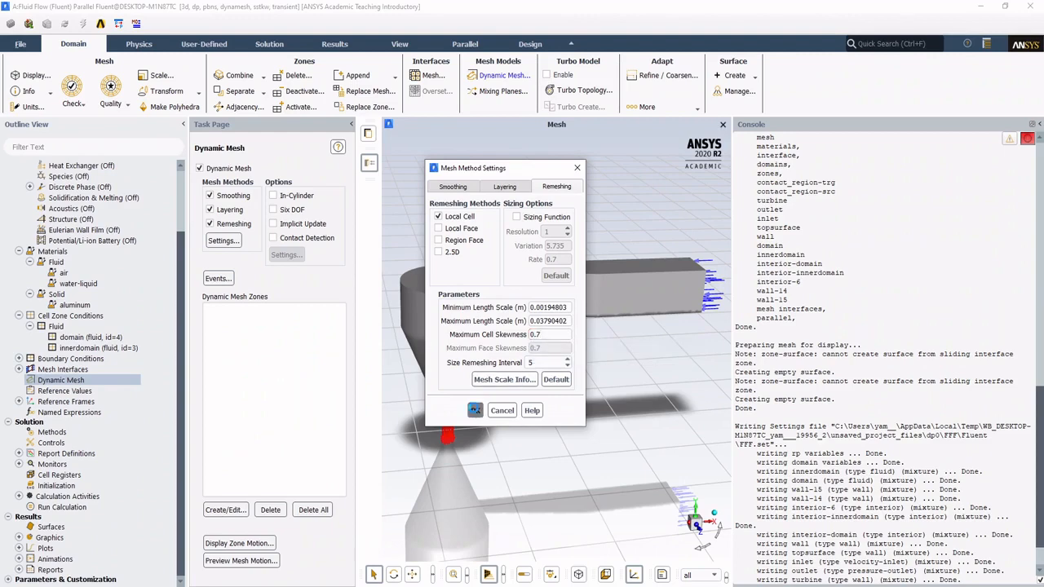
{"action": "left_click", "coordinate": [476, 410]}
Step: Enable the Six DOF dynamic mesh option and turn on Write Motion History in its settings
{"action": "left_click_drag", "start_coordinate": [476, 406], "coordinate": [459, 339]}
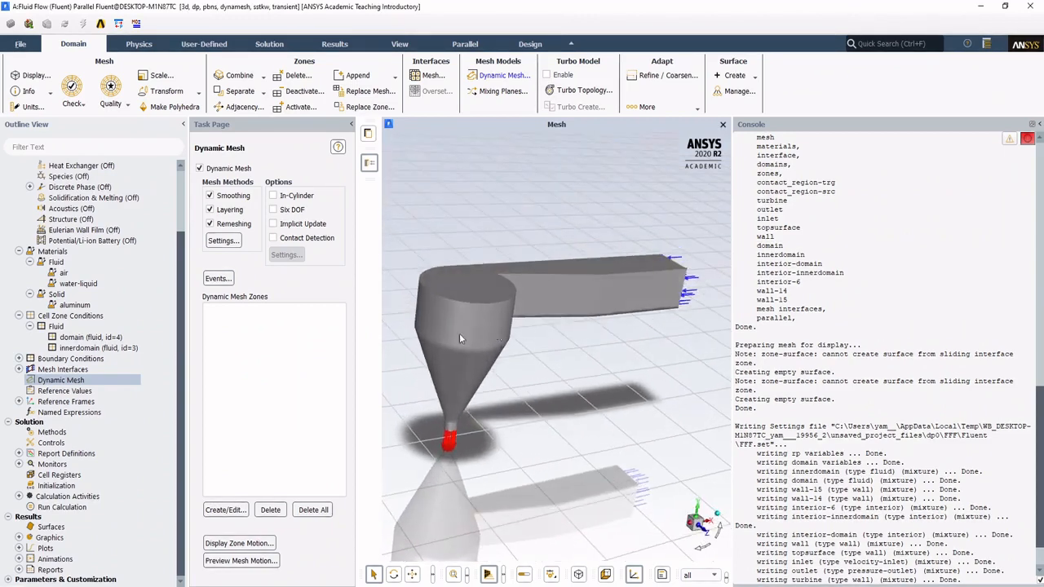
{"action": "left_click", "coordinate": [275, 210]}
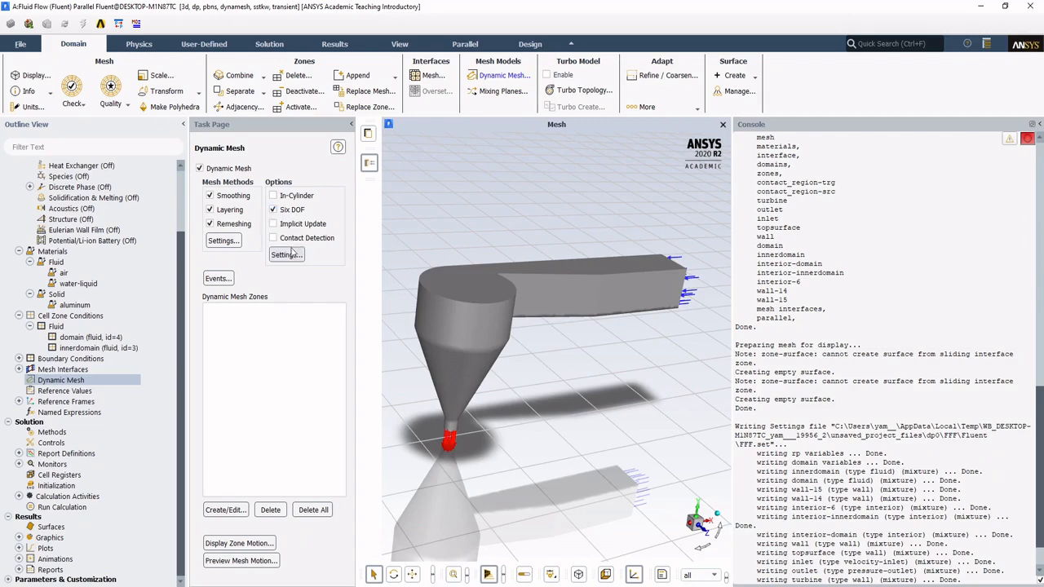
{"action": "left_click", "coordinate": [286, 255]}
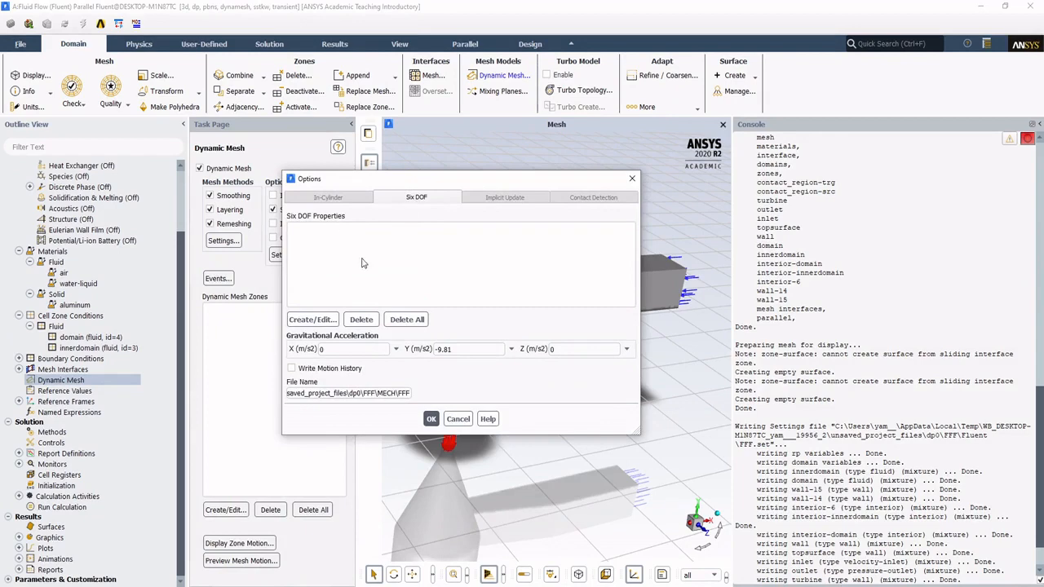
{"action": "left_click", "coordinate": [321, 369]}
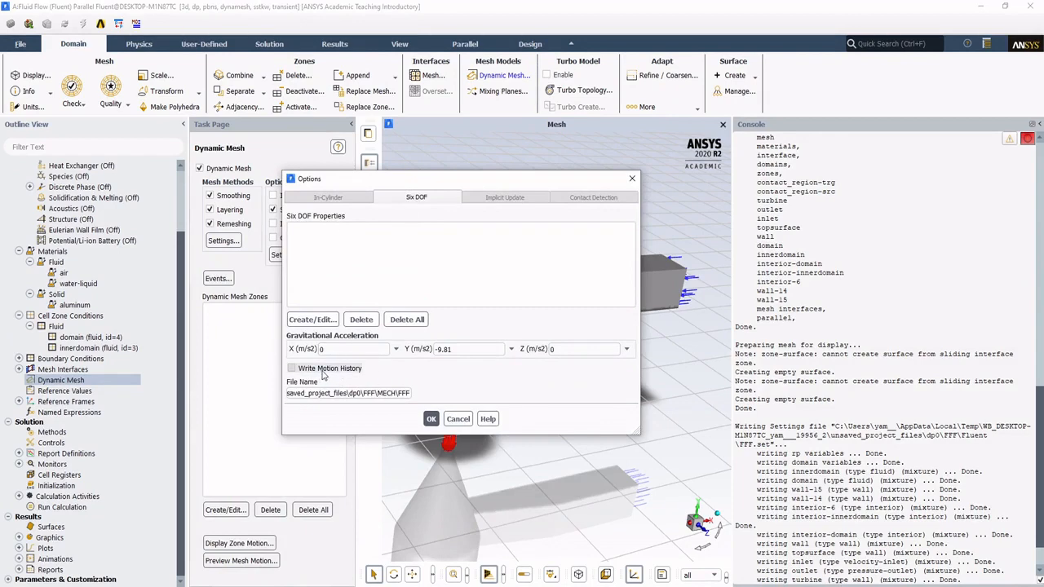
Step: Start a Six DOF property set named turbine with One DOF Rotation and a Y-axis component of 1
{"action": "left_click", "coordinate": [312, 319]}
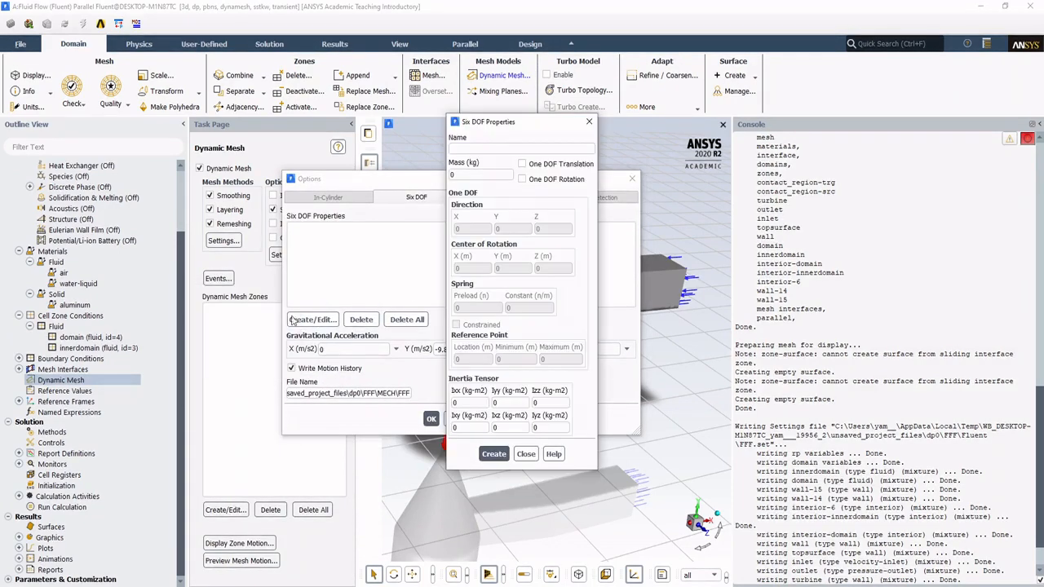
{"action": "left_click", "coordinate": [497, 149]}
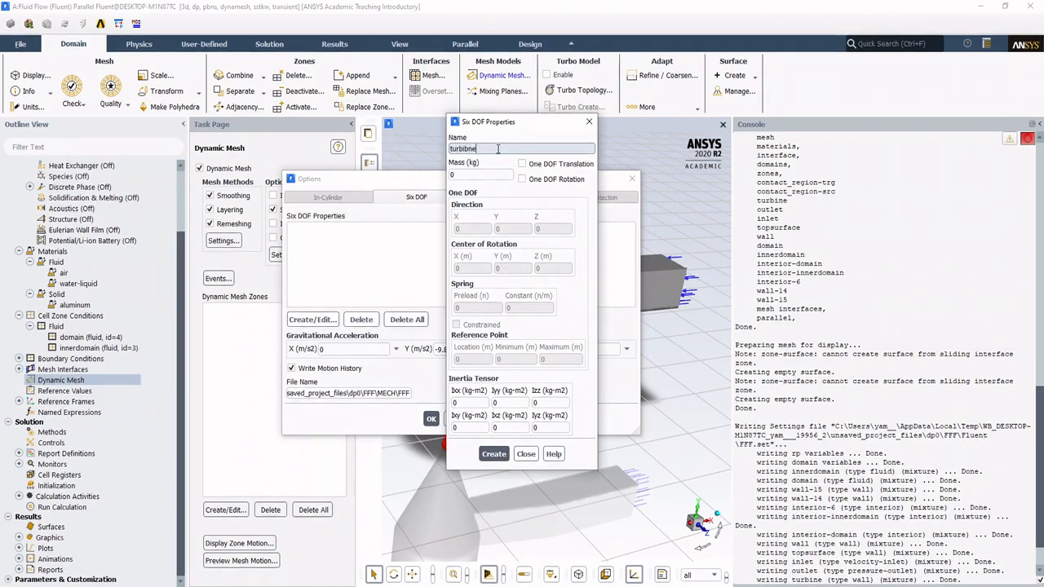
{"action": "left_click", "coordinate": [544, 180]}
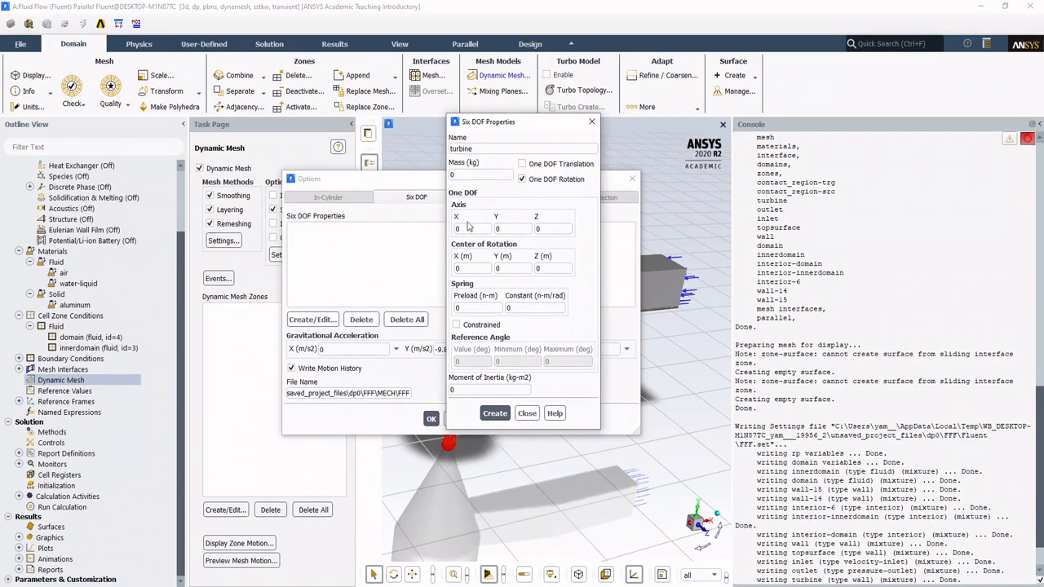
{"action": "left_click_drag", "start_coordinate": [511, 230], "coordinate": [481, 243]}
{"action": "type", "text": "1"}
{"action": "left_click_drag", "start_coordinate": [503, 122], "coordinate": [474, 136]}
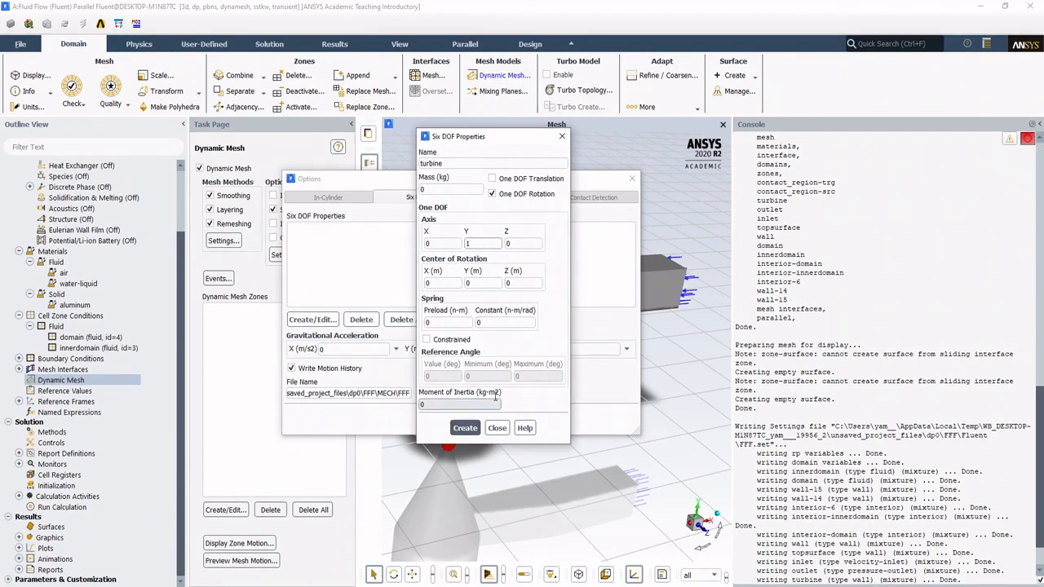
{"action": "left_click_drag", "start_coordinate": [485, 144], "coordinate": [472, 148]}
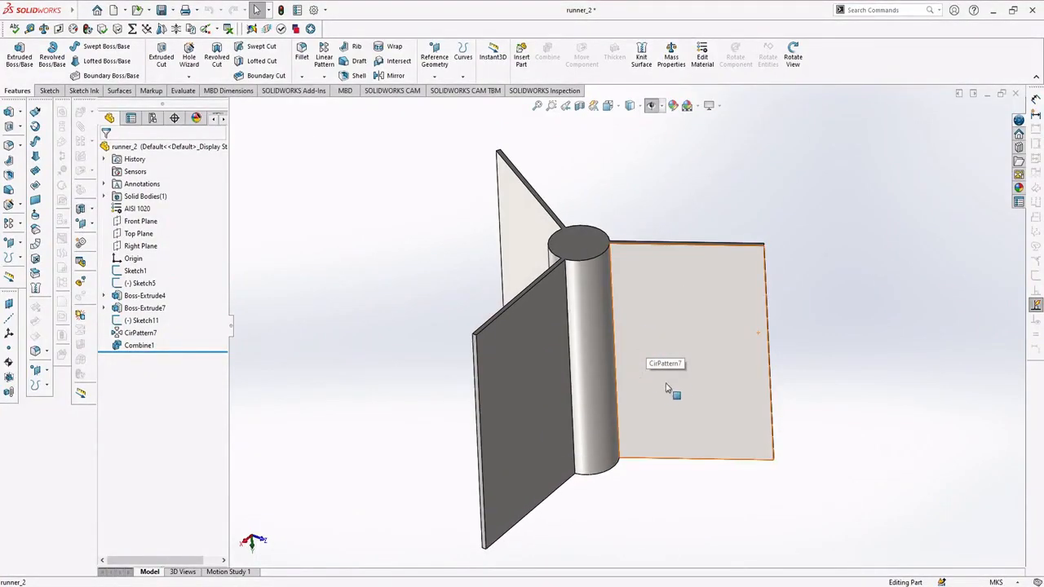
Step: Switch to SolidWorks and apply the AISI 1020 steel material to the runner_2 turbine part
{"action": "mouse_move", "coordinate": [673, 392]}
{"action": "middle_mouse_down"}
{"action": "mouse_move", "coordinate": [694, 373]}
{"action": "mouse_move", "coordinate": [678, 373]}
{"action": "middle_mouse_up"}
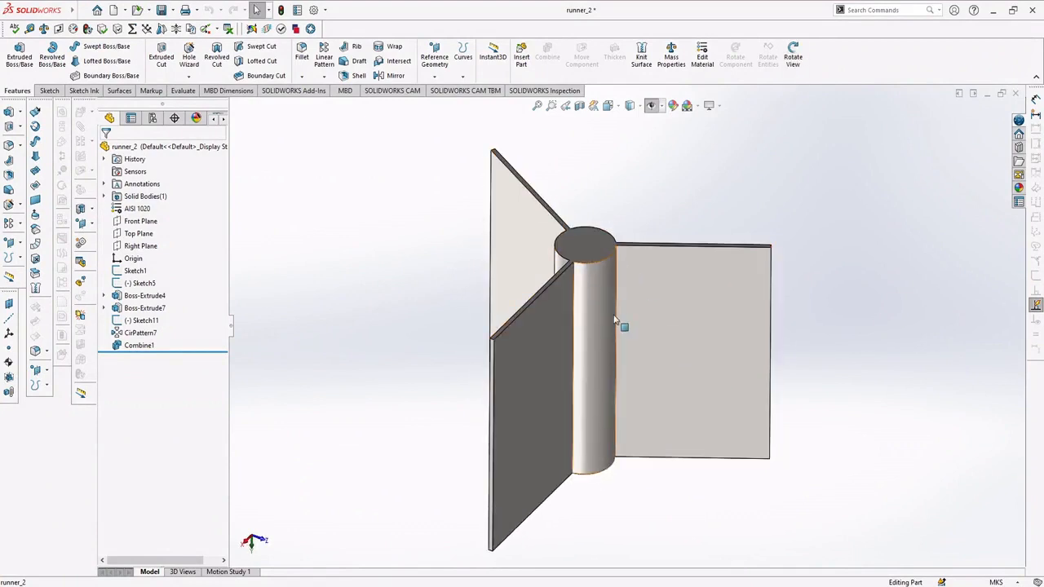
{"action": "middle_click_drag", "start_coordinate": [533, 285], "coordinate": [473, 261]}
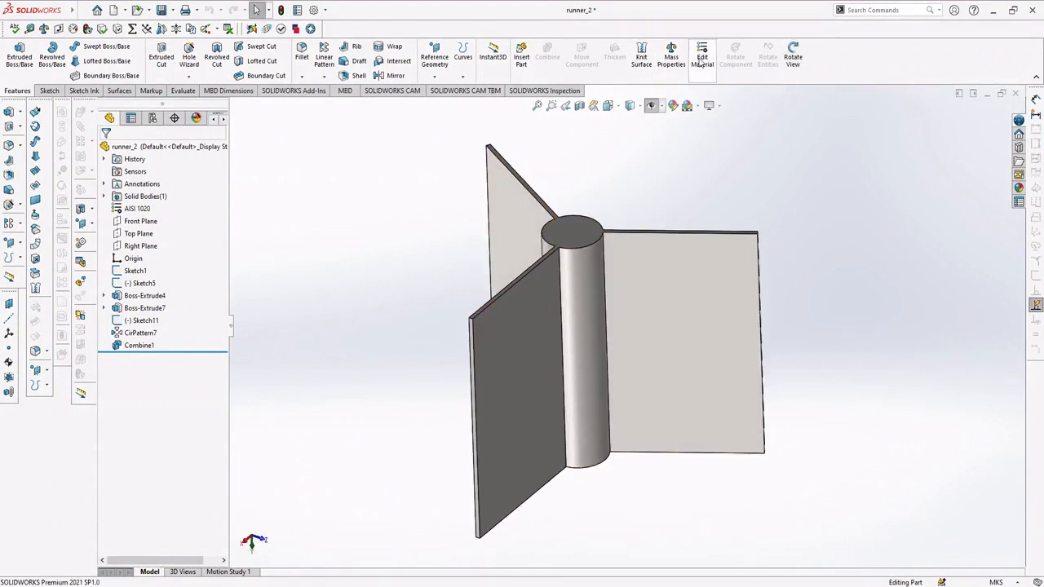
{"action": "middle_click_drag", "start_coordinate": [542, 271], "coordinate": [604, 249]}
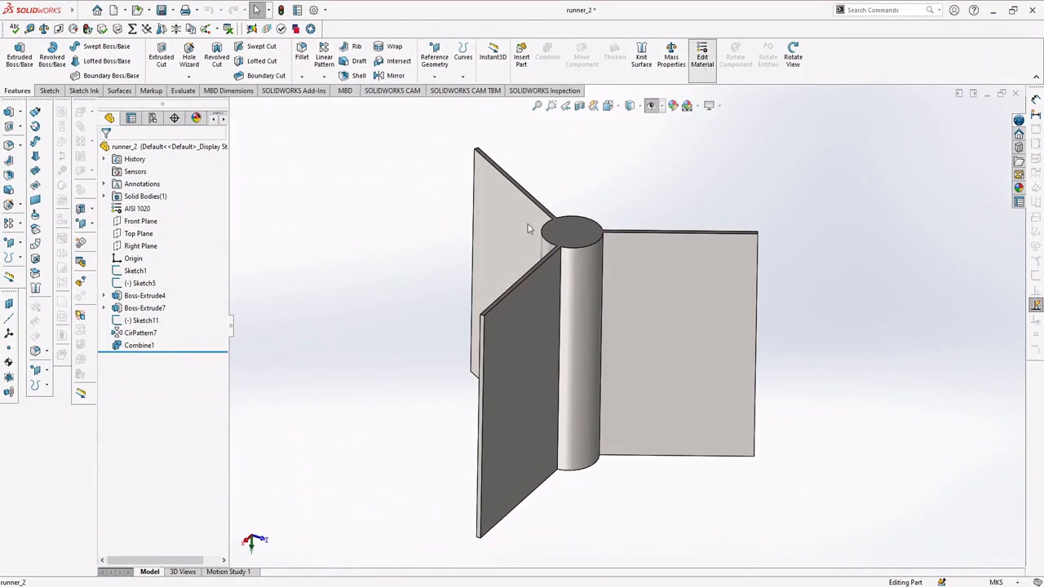
{"action": "left_click", "coordinate": [690, 75]}
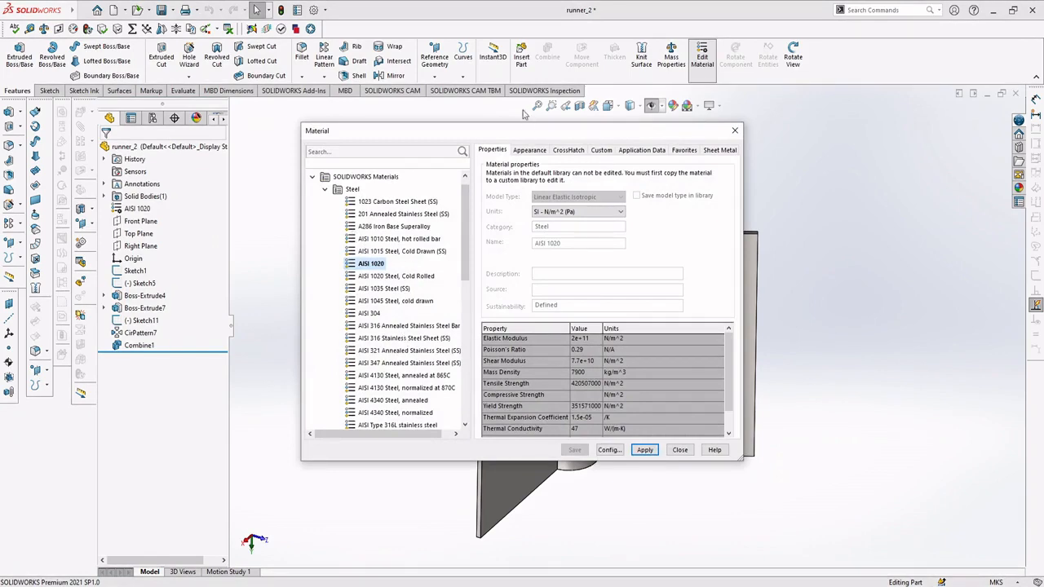
{"action": "left_click_drag", "start_coordinate": [507, 133], "coordinate": [459, 133]}
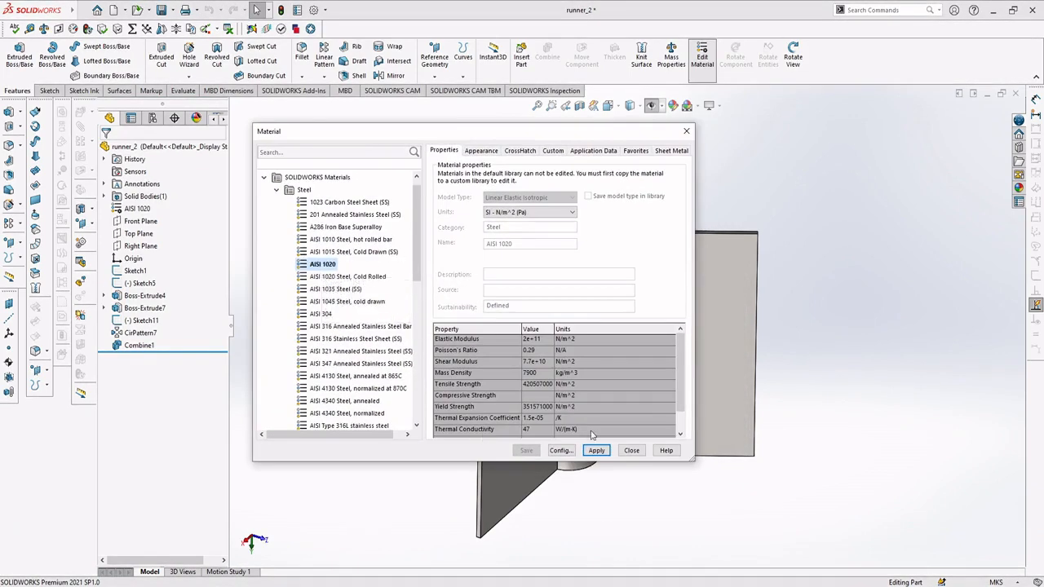
{"action": "left_click", "coordinate": [596, 455]}
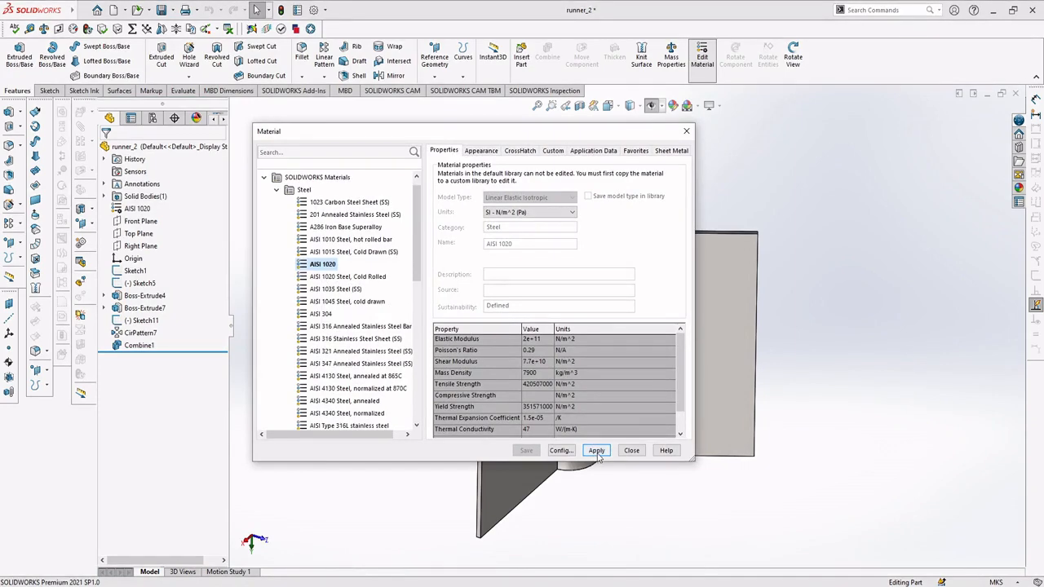
{"action": "left_click", "coordinate": [639, 456]}
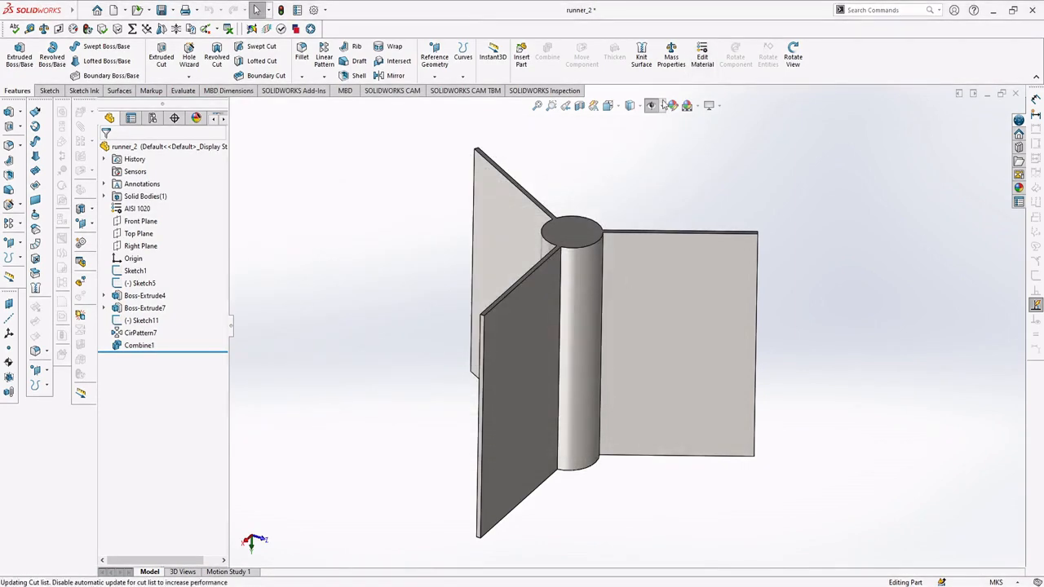
Step: Evaluate the mass properties of runner_2 and examine its mass and moments of inertia
{"action": "left_click", "coordinate": [672, 53]}
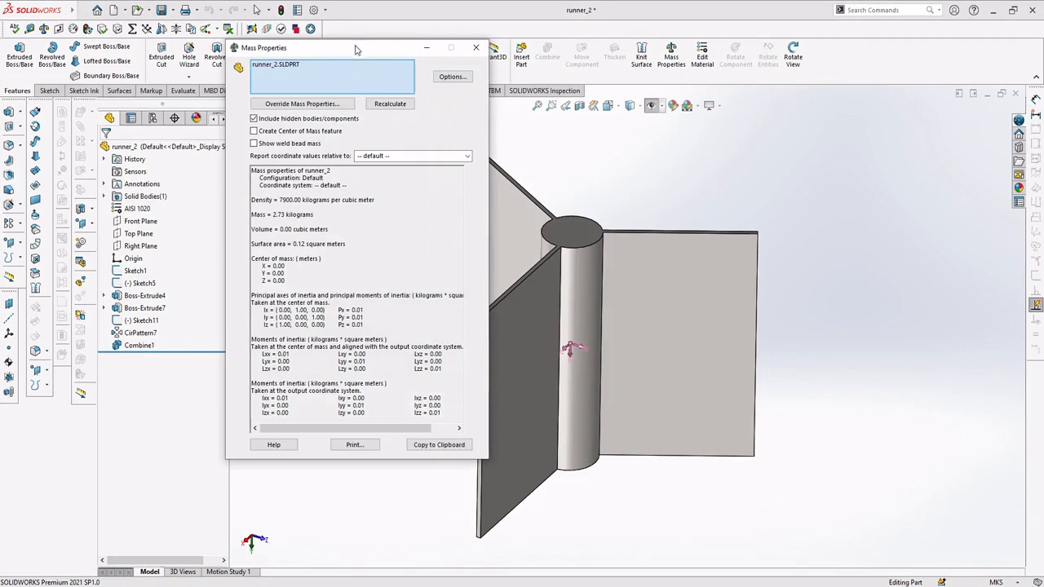
{"action": "left_click_drag", "start_coordinate": [479, 469], "coordinate": [525, 504]}
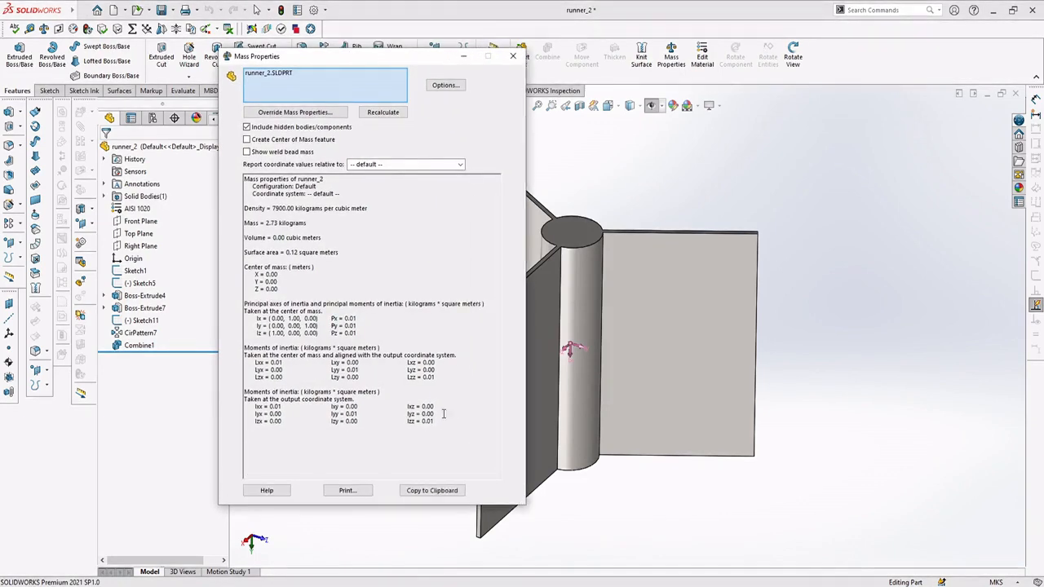
{"action": "left_click", "coordinate": [248, 128]}
{"action": "left_click", "coordinate": [386, 113]}
{"action": "left_click", "coordinate": [327, 199]}
{"action": "left_click_drag", "start_coordinate": [249, 223], "coordinate": [321, 222]}
{"action": "left_click", "coordinate": [321, 223]}
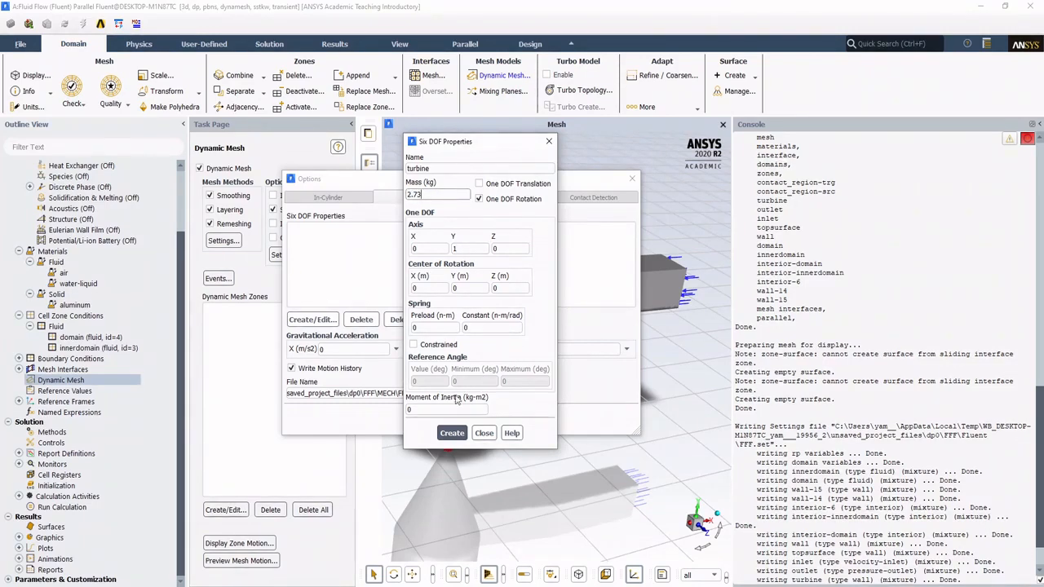
Step: In Fluent, set the turbine's moment of inertia to 0.01 kg-m2, create the Six DOF property set and accept the options
{"action": "left_click_drag", "start_coordinate": [435, 407], "coordinate": [380, 420]}
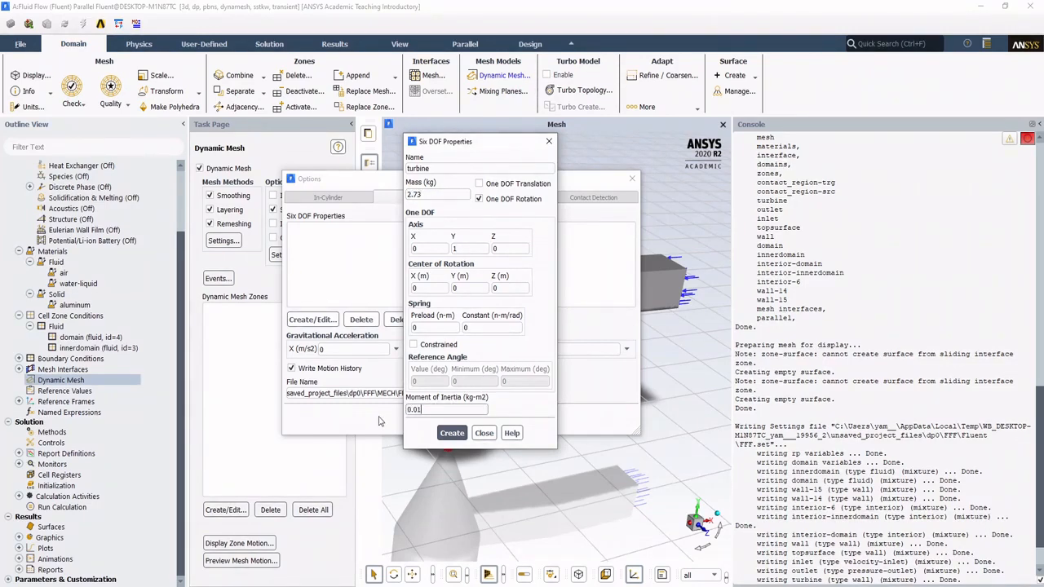
{"action": "type", "text": "0.01"}
{"action": "left_click", "coordinate": [453, 433]}
{"action": "left_click", "coordinate": [484, 433]}
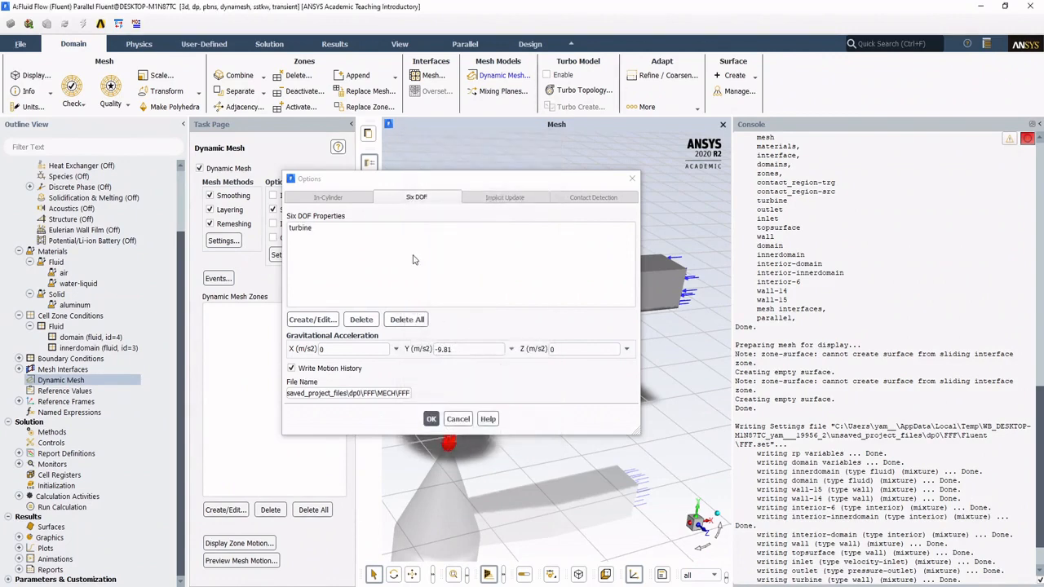
{"action": "left_click", "coordinate": [431, 420]}
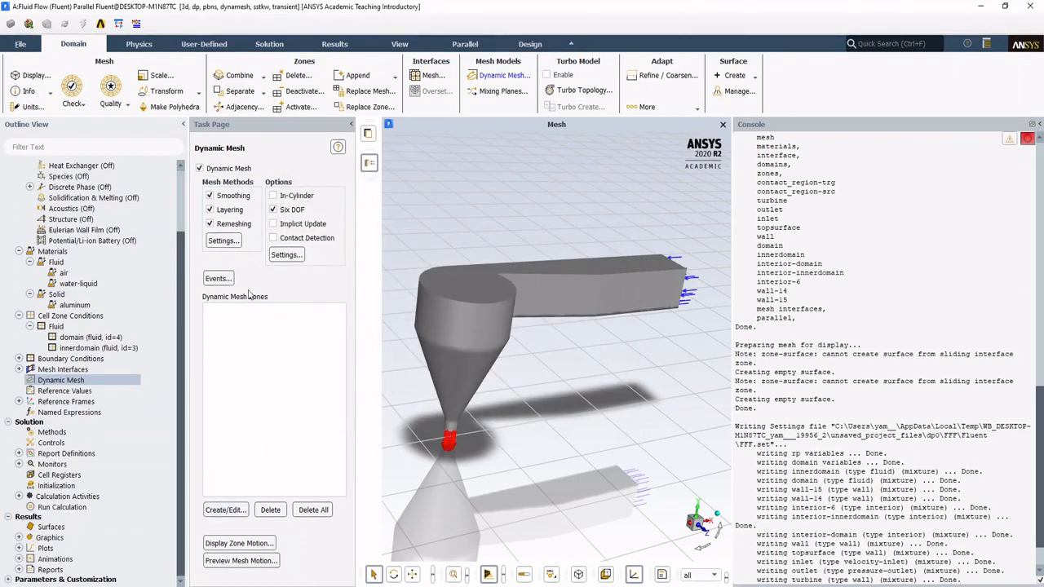
Step: Create a Deforming dynamic mesh zone for domain with remeshing and smoothing on
{"action": "left_click", "coordinate": [226, 510]}
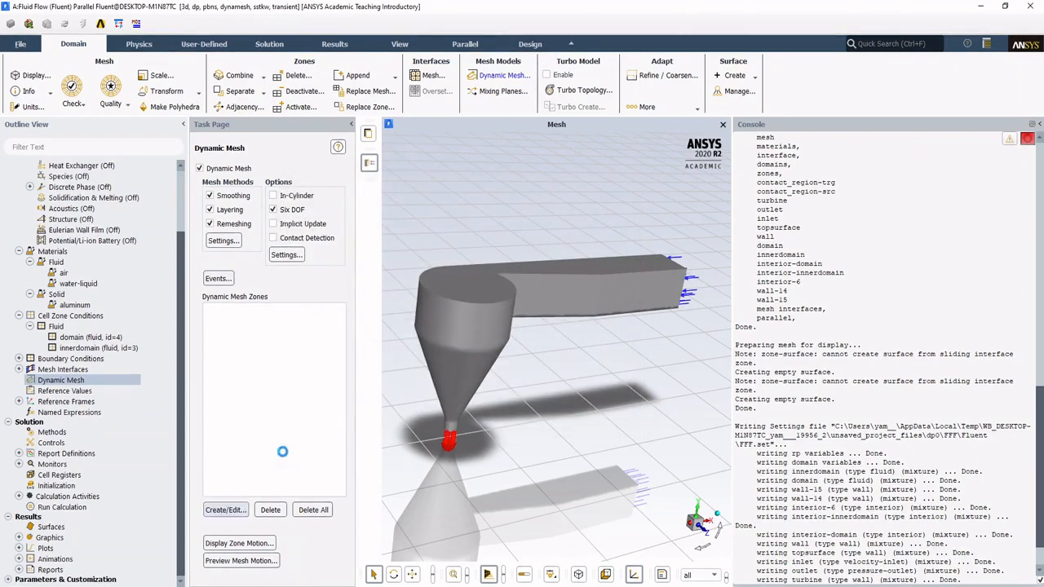
{"action": "left_click_drag", "start_coordinate": [498, 109], "coordinate": [515, 138]}
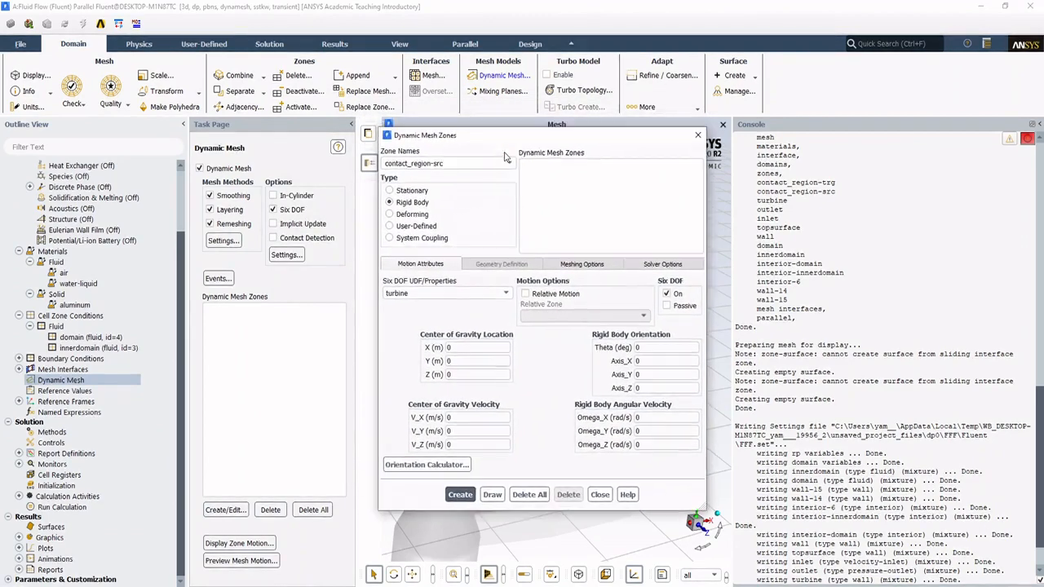
{"action": "left_click", "coordinate": [509, 164]}
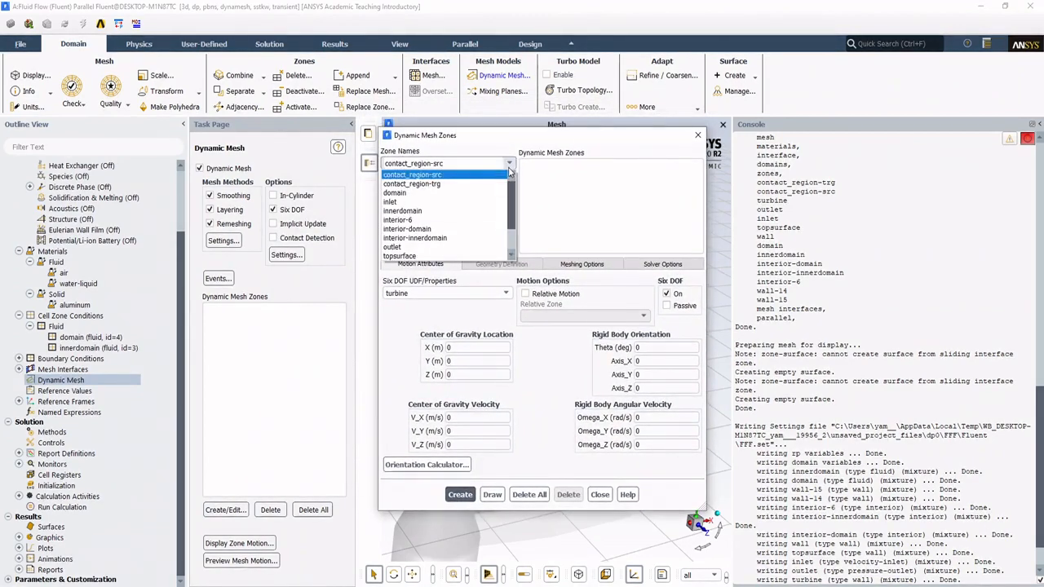
{"action": "left_click", "coordinate": [474, 197]}
{"action": "left_click", "coordinate": [431, 216]}
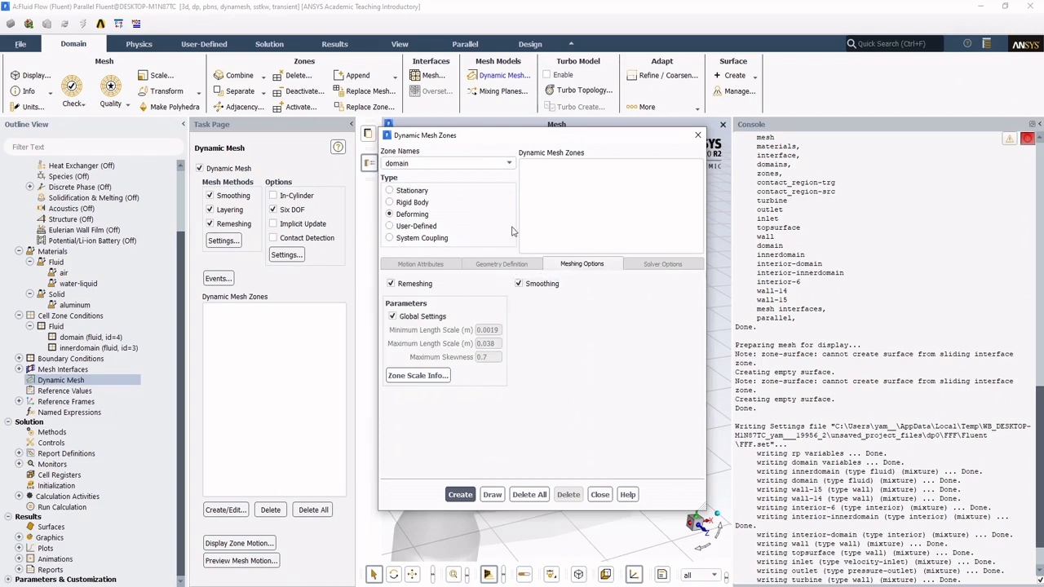
{"action": "left_click", "coordinate": [460, 495]}
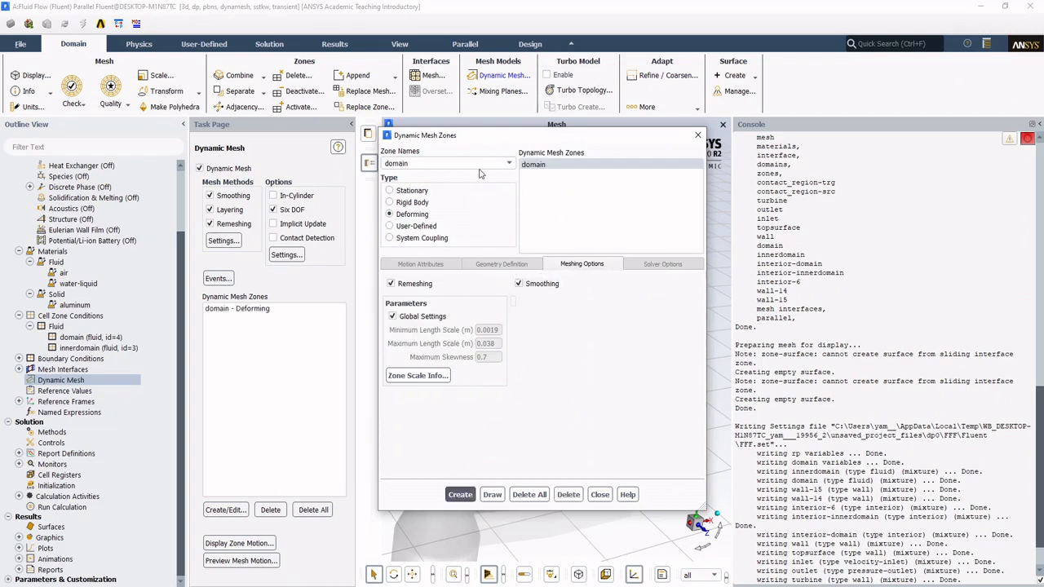
Step: Define innerdomain as a Rigid Body zone with Six DOF On and Passive enabled, and try to create it
{"action": "left_click", "coordinate": [510, 165]}
{"action": "left_click", "coordinate": [416, 210]}
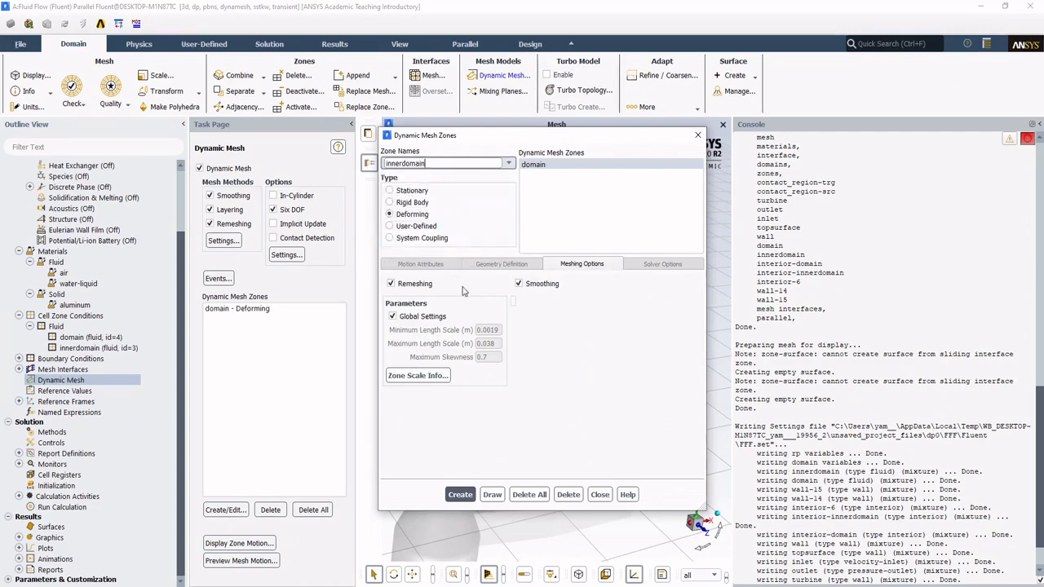
{"action": "left_click", "coordinate": [419, 203]}
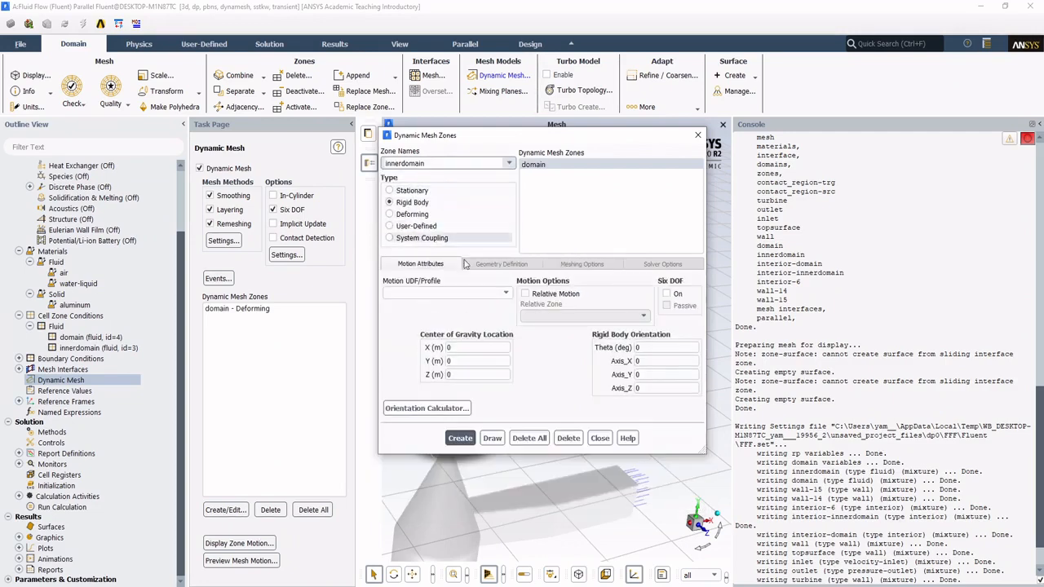
{"action": "left_click", "coordinate": [666, 294]}
{"action": "left_click", "coordinate": [669, 307]}
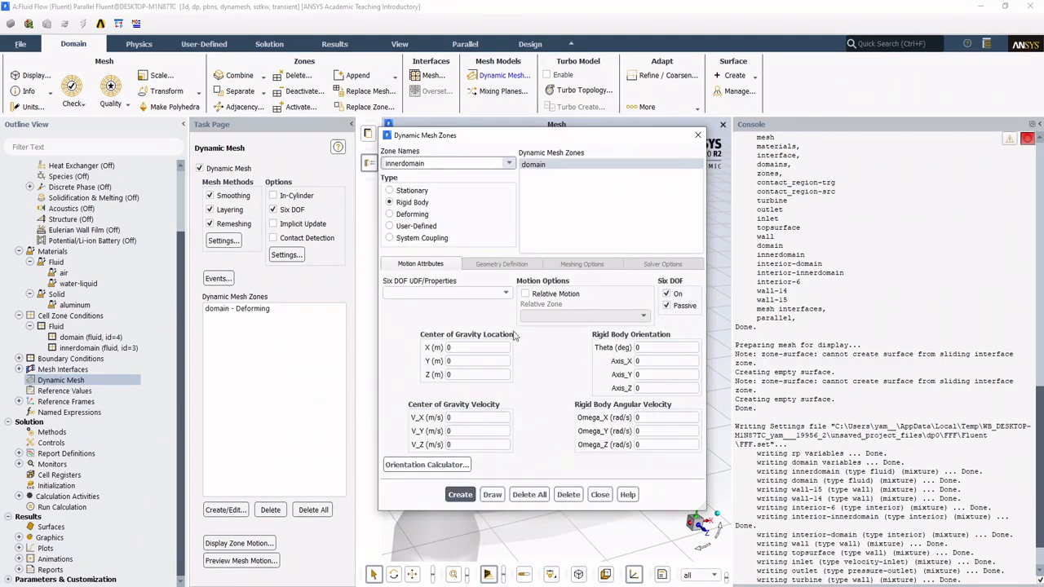
{"action": "left_click", "coordinate": [653, 349]}
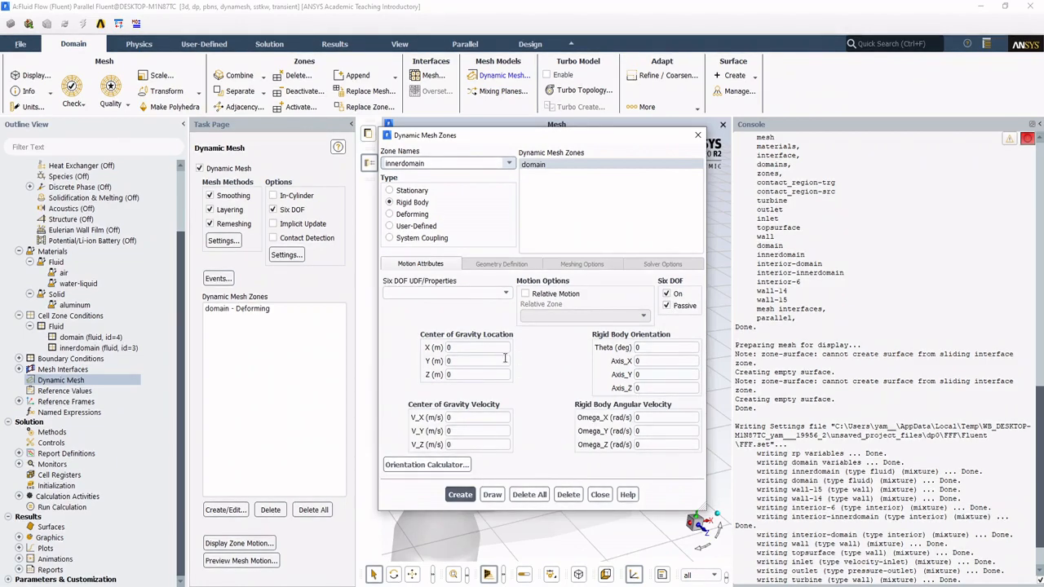
{"action": "left_click", "coordinate": [467, 498]}
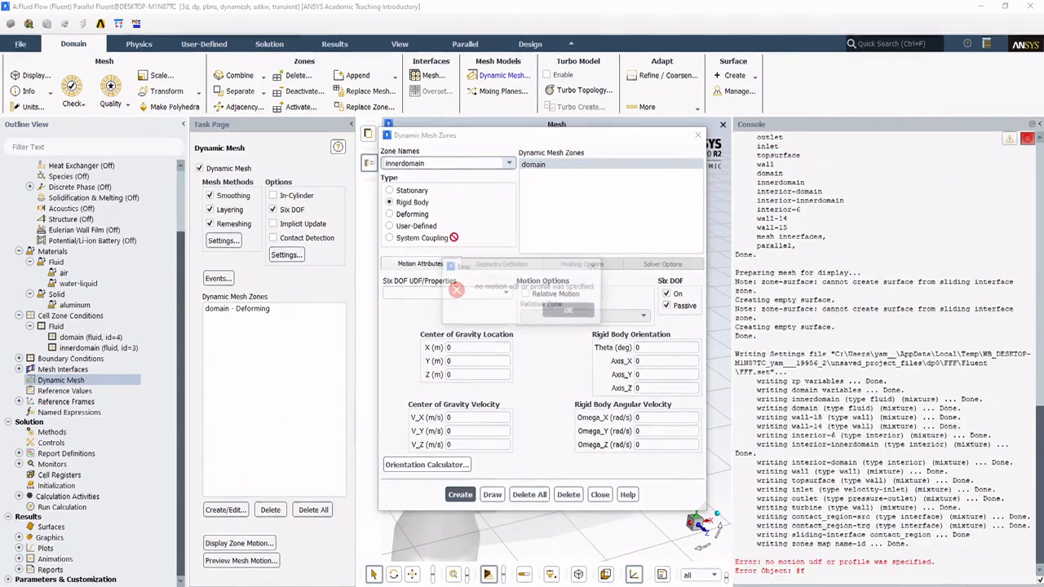
{"action": "left_click", "coordinate": [553, 312]}
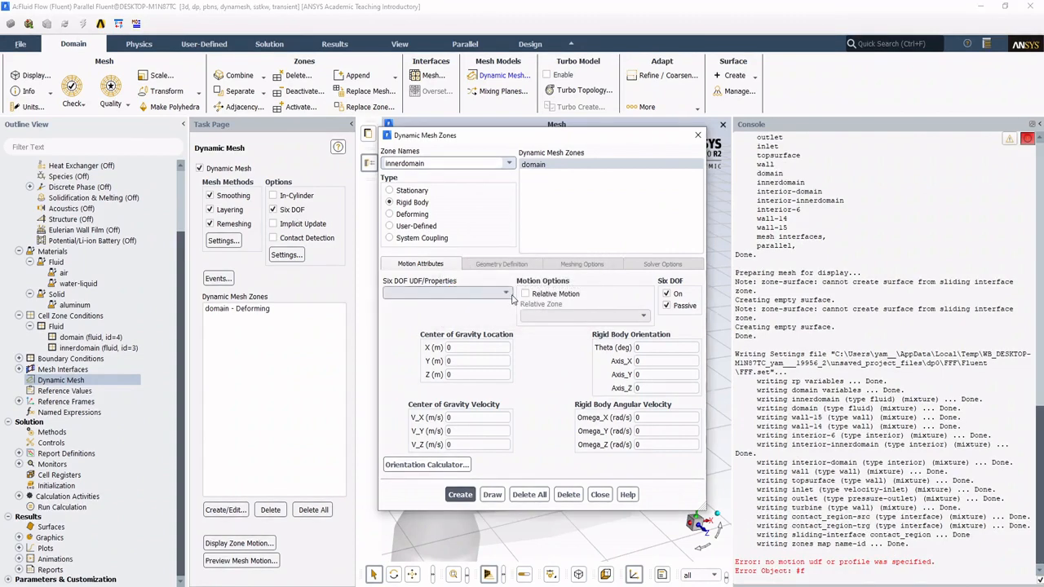
Step: Assign the turbine Six DOF properties to the innerdomain zone and create it
{"action": "left_click", "coordinate": [507, 294]}
{"action": "left_click", "coordinate": [452, 310]}
{"action": "left_click", "coordinate": [478, 294]}
{"action": "left_click", "coordinate": [481, 307]}
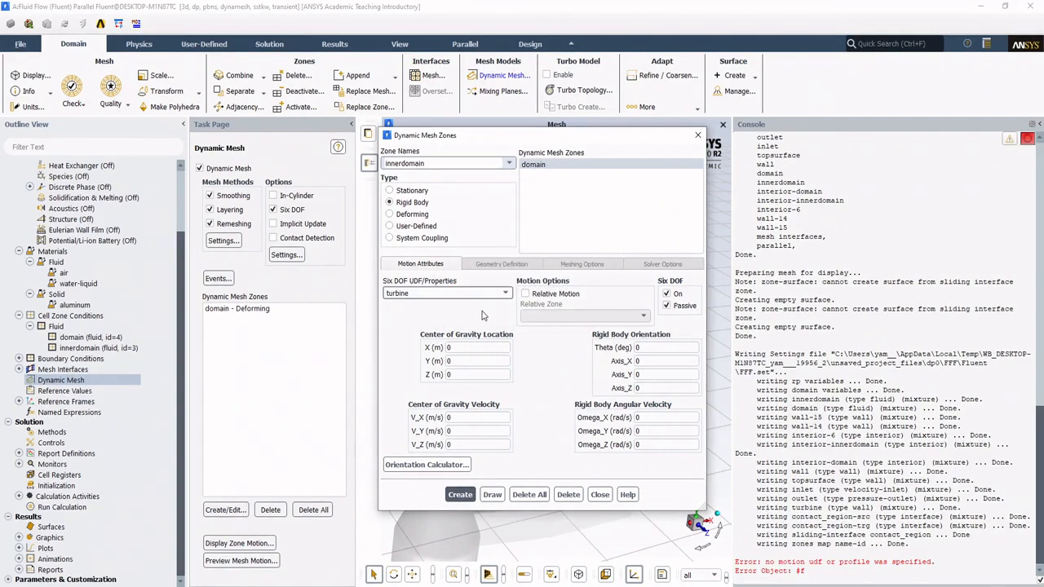
{"action": "left_click", "coordinate": [460, 494]}
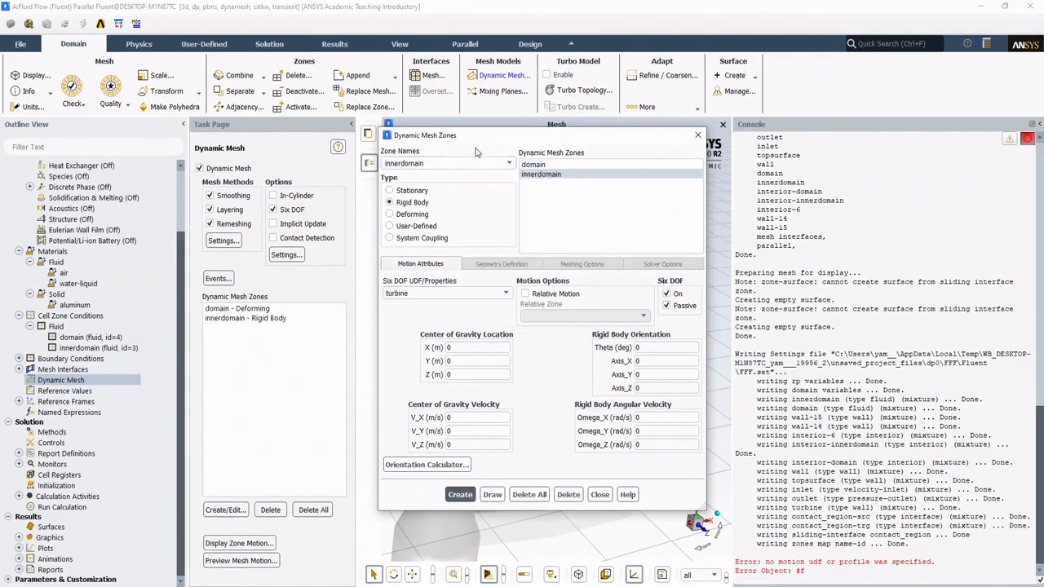
Step: Create a Rigid Body dynamic mesh zone for turbine using the turbine Six DOF properties, with Six DOF On and Passive off
{"action": "left_click", "coordinate": [504, 163]}
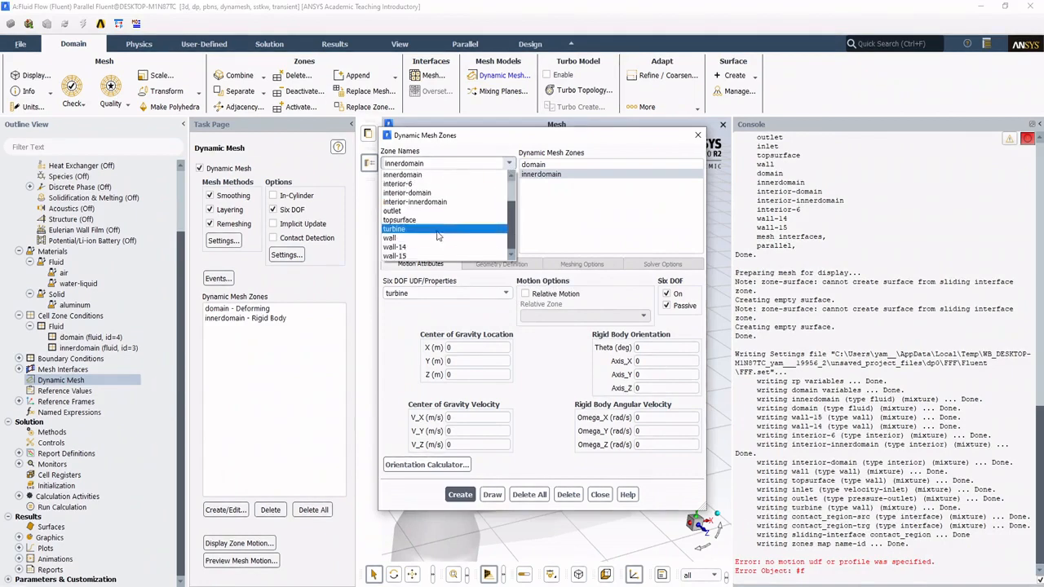
{"action": "left_click", "coordinate": [432, 229]}
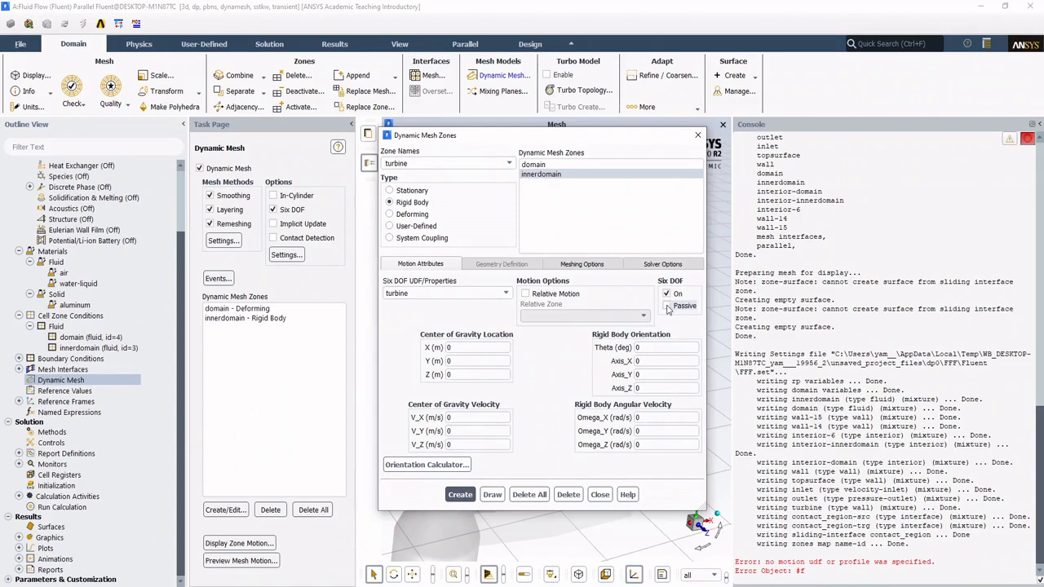
{"action": "left_click_drag", "start_coordinate": [608, 134], "coordinate": [567, 128]}
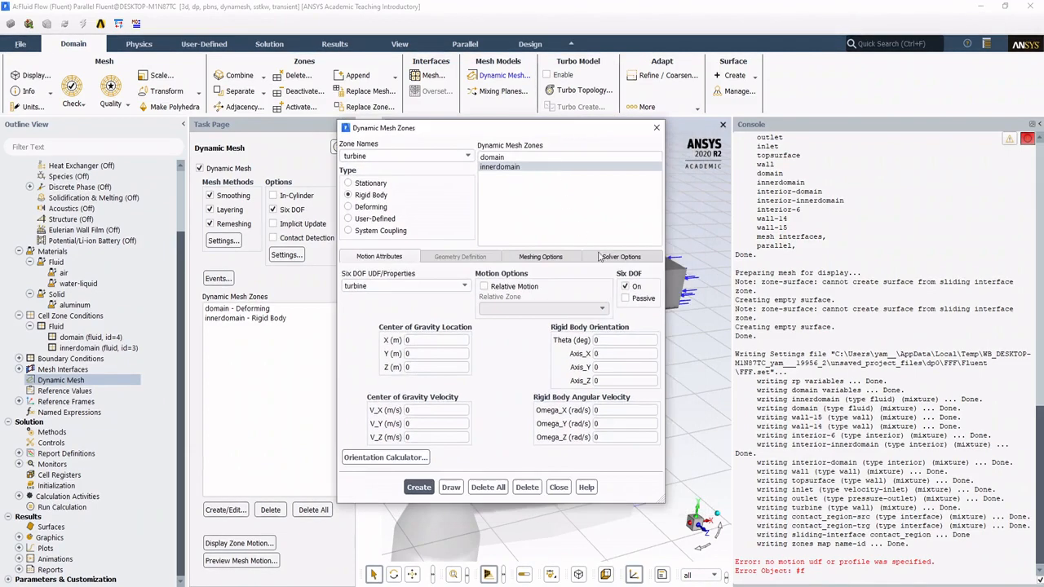
{"action": "left_click", "coordinate": [419, 487]}
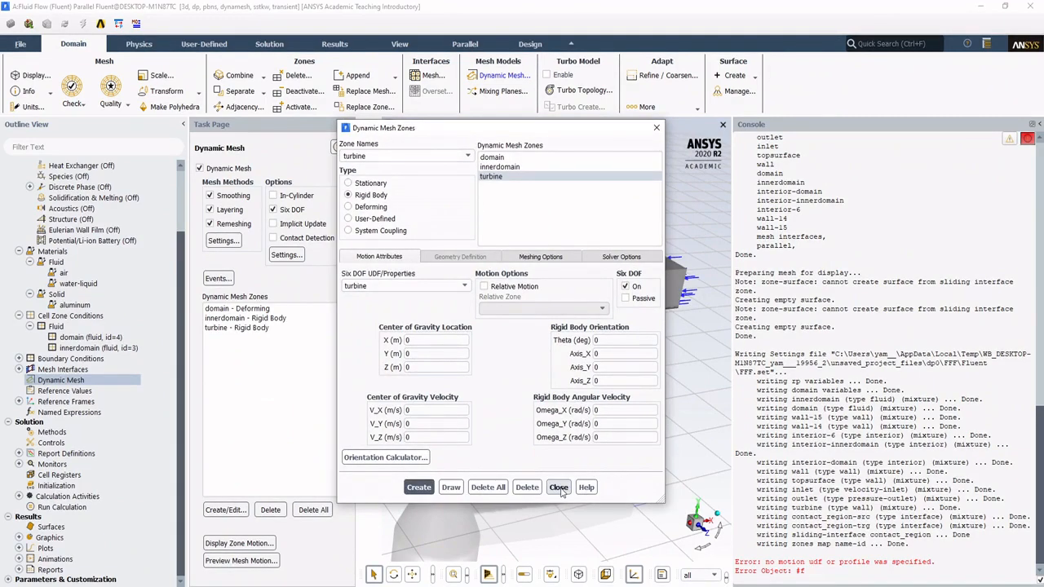
{"action": "left_click", "coordinate": [559, 487]}
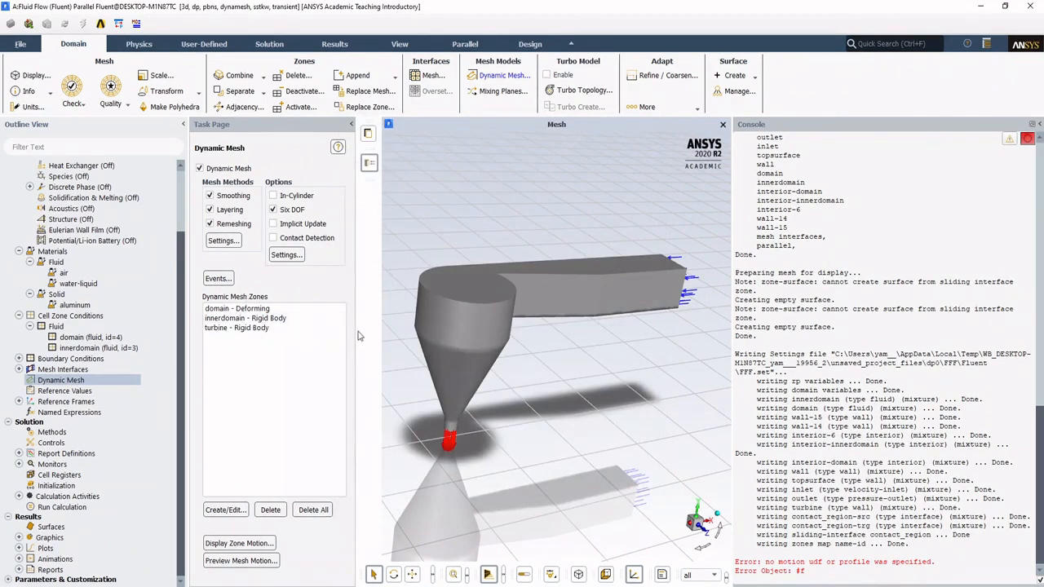
Step: In the solution methods, set Turbulent Kinetic Energy and Specific Dissipation Rate to Second Order Upwind
{"action": "left_click_drag", "start_coordinate": [359, 336], "coordinate": [349, 337]}
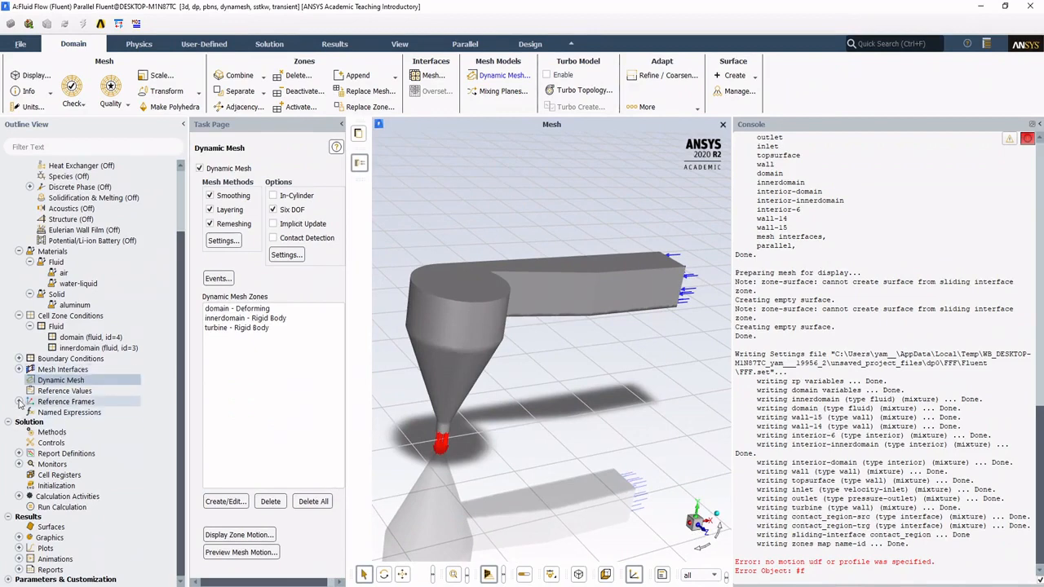
{"action": "left_click", "coordinate": [51, 432]}
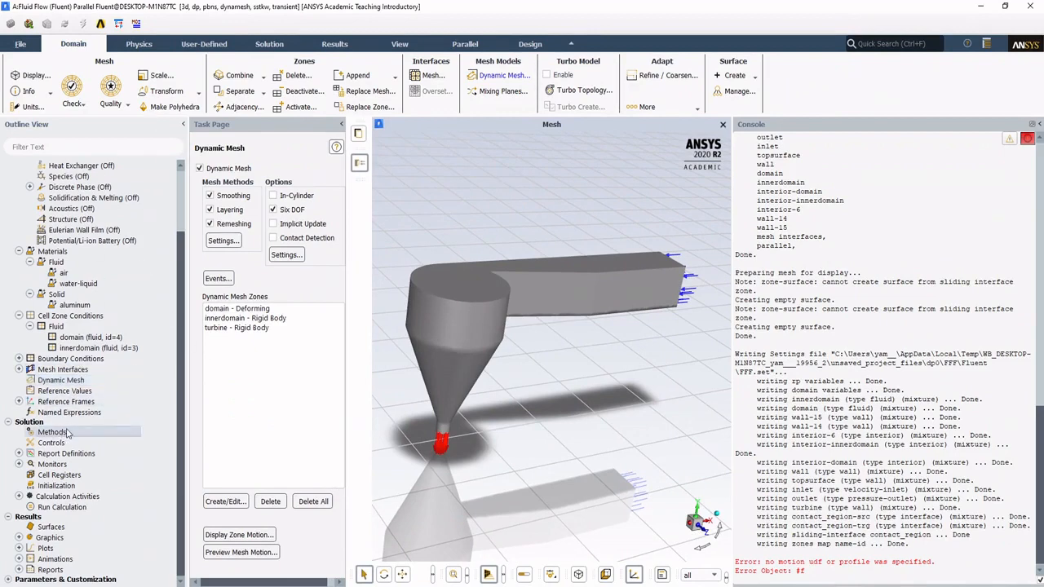
{"action": "left_click", "coordinate": [277, 313]}
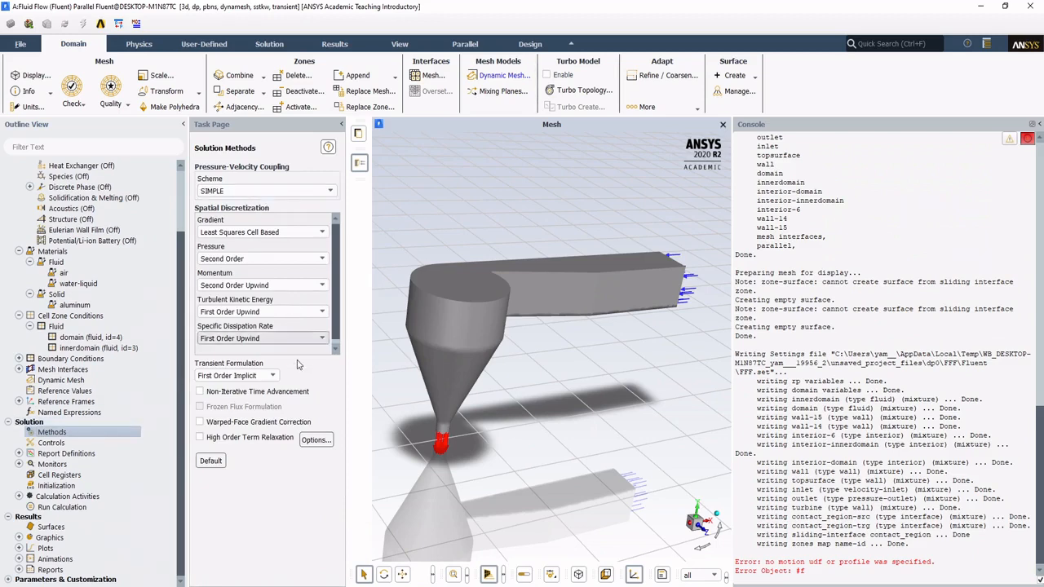
{"action": "left_click", "coordinate": [268, 333]}
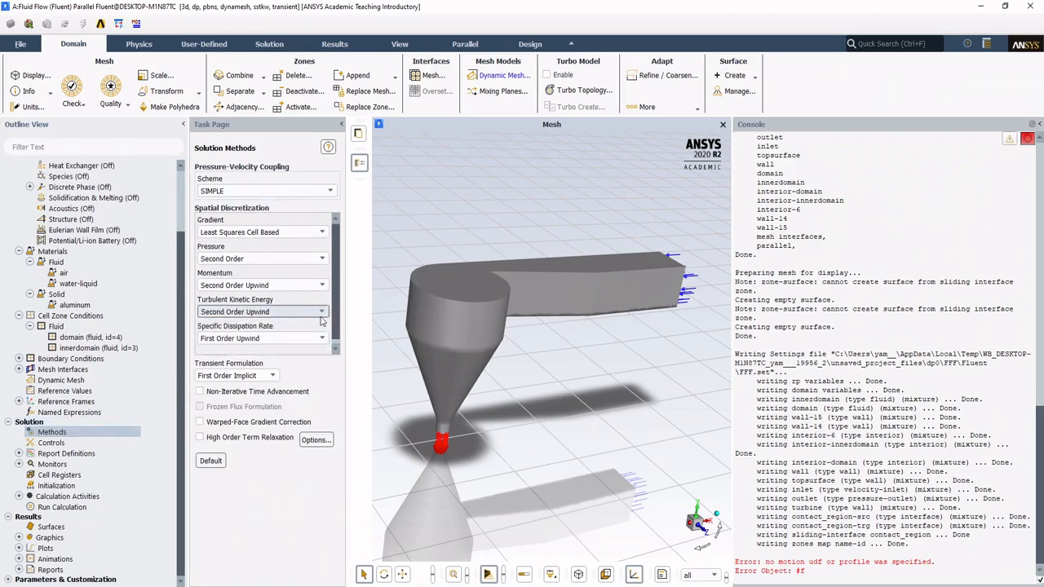
{"action": "left_click", "coordinate": [269, 336]}
{"action": "left_click", "coordinate": [274, 355]}
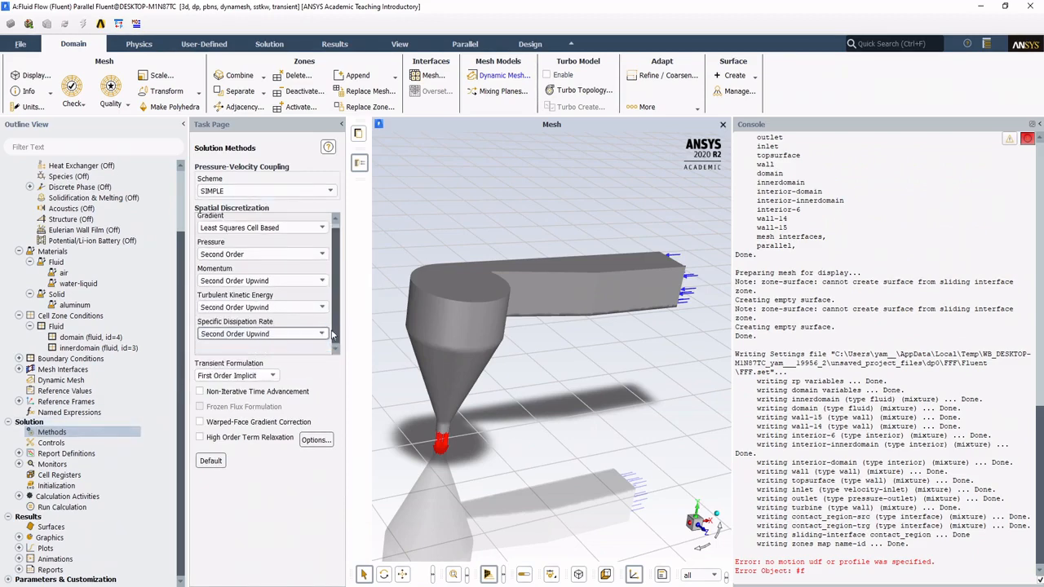
Step: Review the SST k-omega settings and model constants, accept them, and check the solution's under-relaxation factors
{"action": "scroll", "coordinate": [87, 286], "scroll_direction": "up", "scroll_amount": 3}
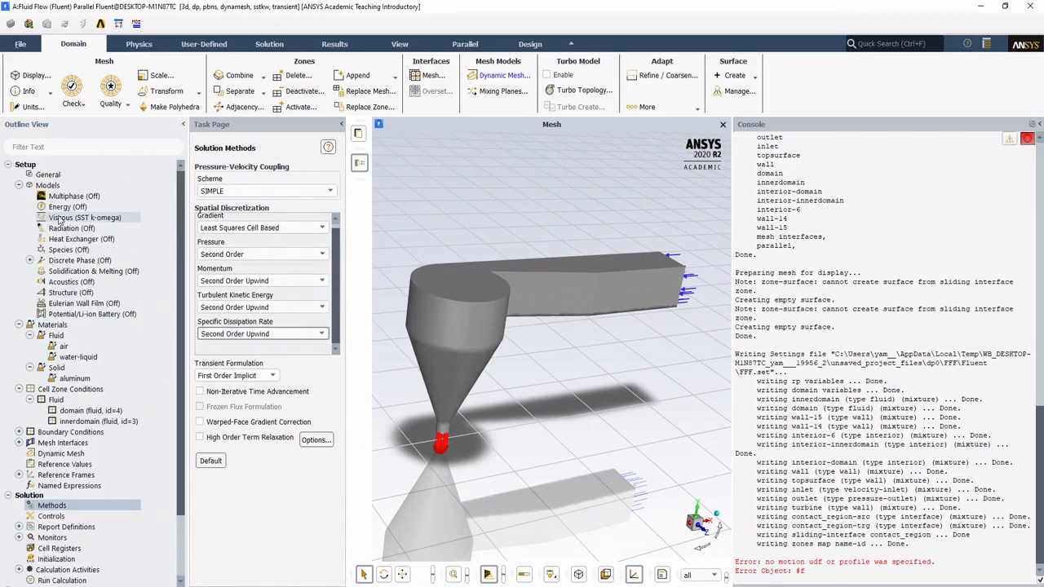
{"action": "left_click", "coordinate": [112, 220]}
{"action": "double_click", "coordinate": [111, 218]}
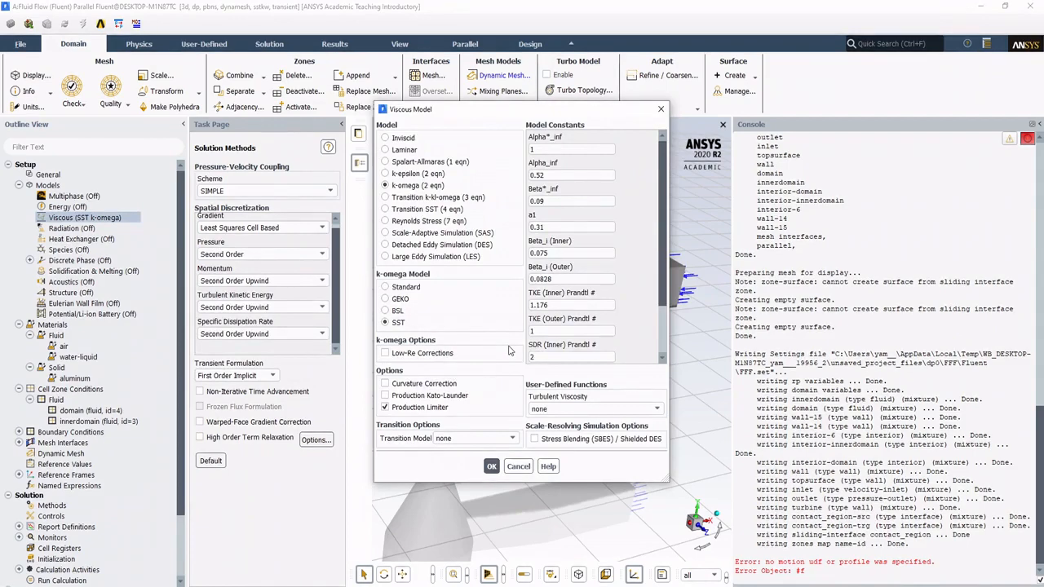
{"action": "left_click_drag", "start_coordinate": [660, 316], "coordinate": [653, 361]}
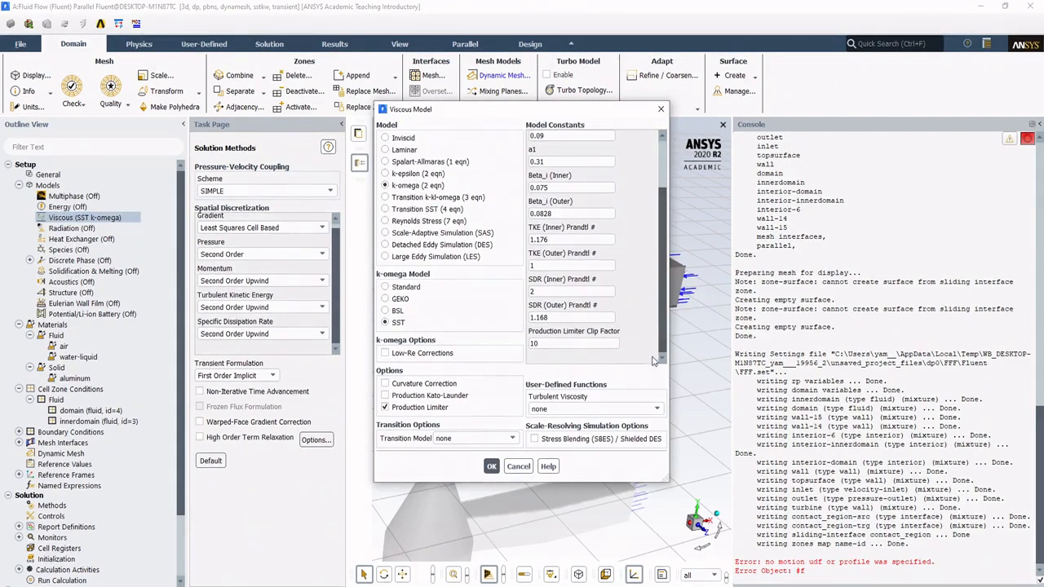
{"action": "left_click", "coordinate": [492, 467]}
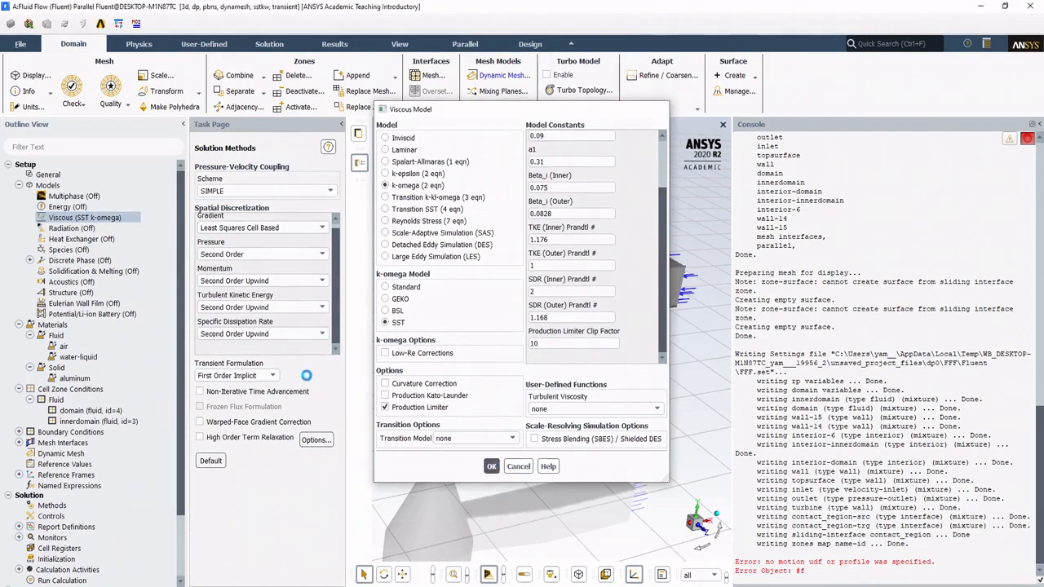
{"action": "scroll", "coordinate": [74, 469], "scroll_direction": "down", "scroll_amount": 3}
{"action": "scroll", "coordinate": [73, 469], "scroll_direction": "down", "scroll_amount": 1}
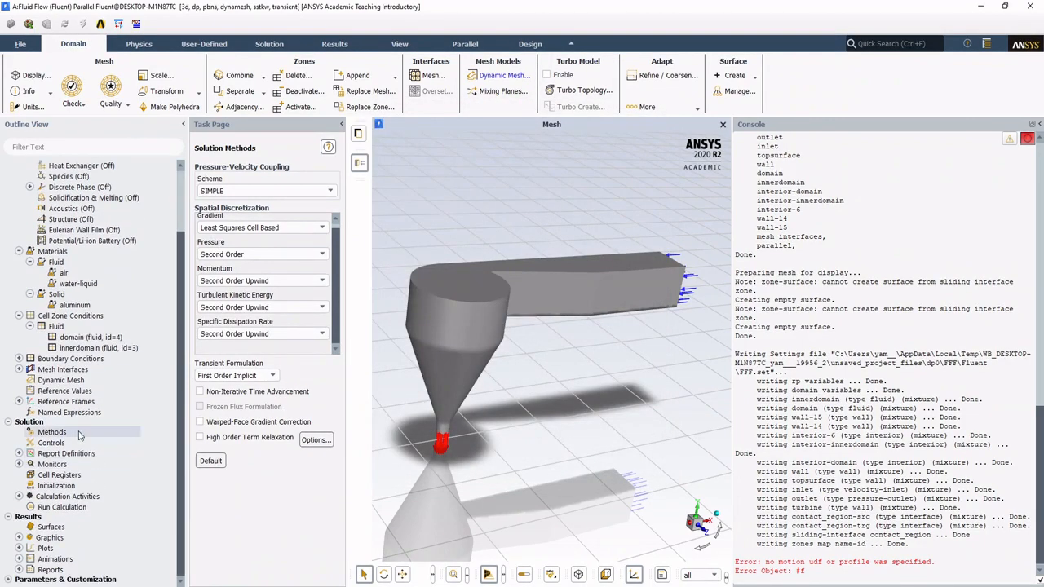
{"action": "left_click", "coordinate": [53, 442]}
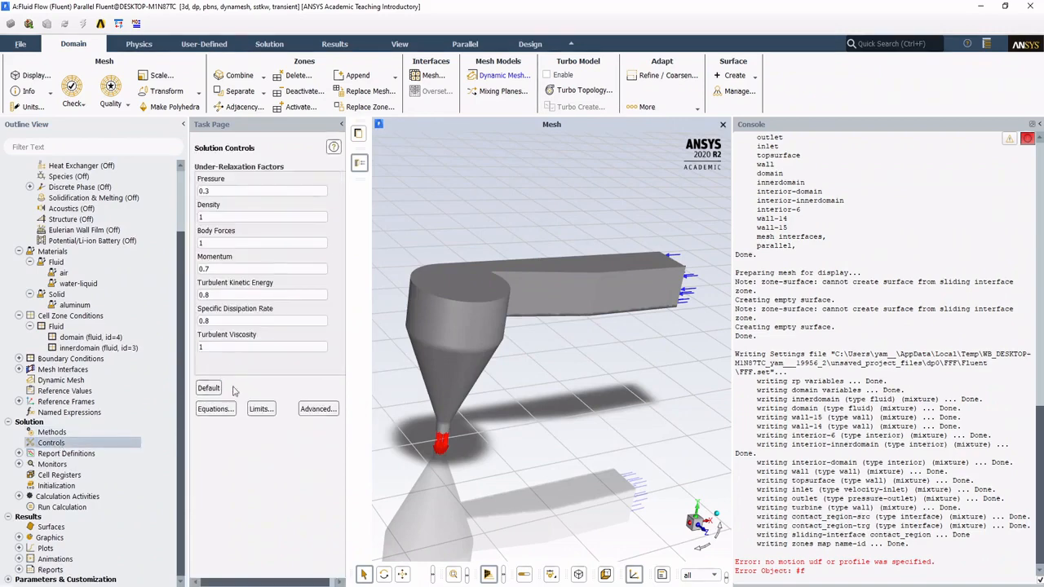
{"action": "left_click", "coordinate": [52, 433]}
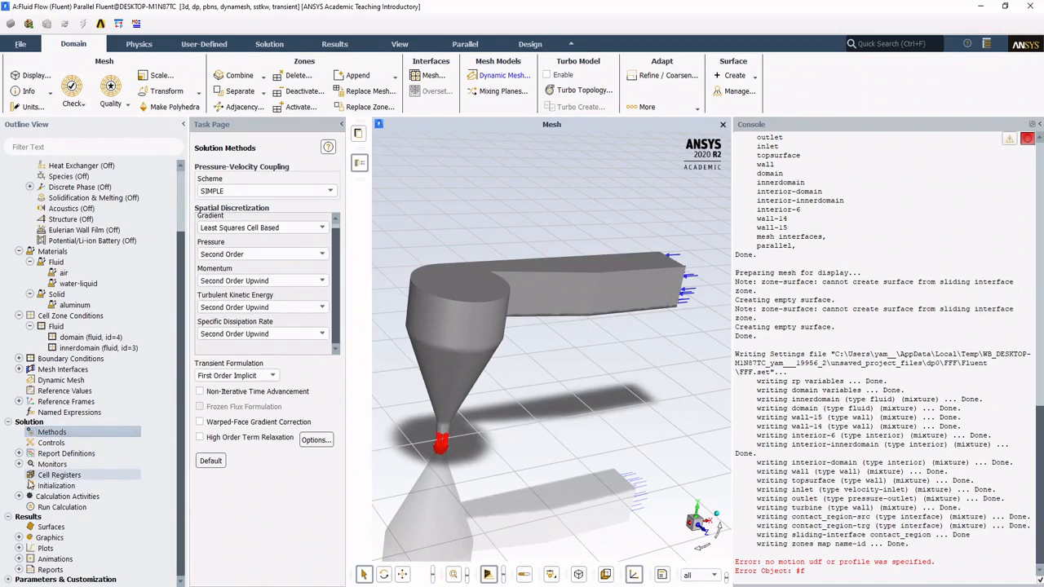
Step: In the standard initialization values, set Turbulent Kinetic Energy to 0.001 and Specific Dissipation Rate to 0.01
{"action": "left_click", "coordinate": [34, 487]}
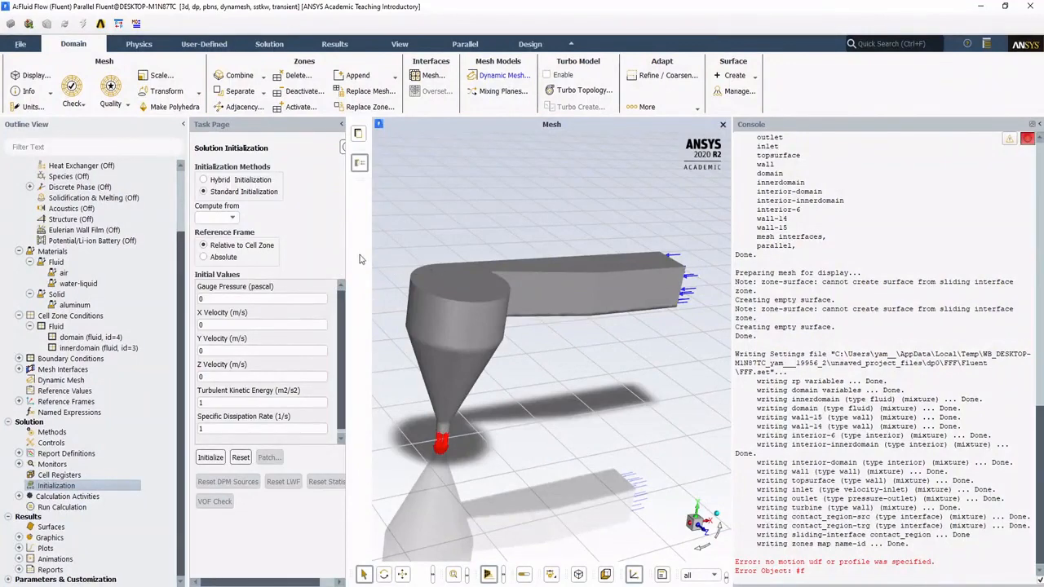
{"action": "left_click_drag", "start_coordinate": [346, 266], "coordinate": [362, 270]}
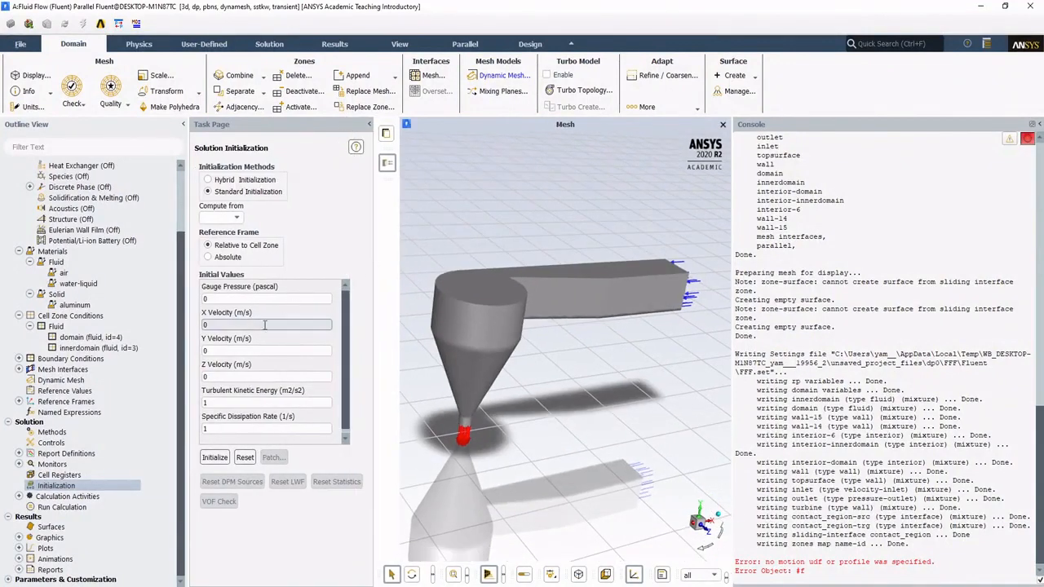
{"action": "scroll", "coordinate": [342, 395], "scroll_direction": "down", "scroll_amount": 1}
{"action": "left_click", "coordinate": [250, 399]}
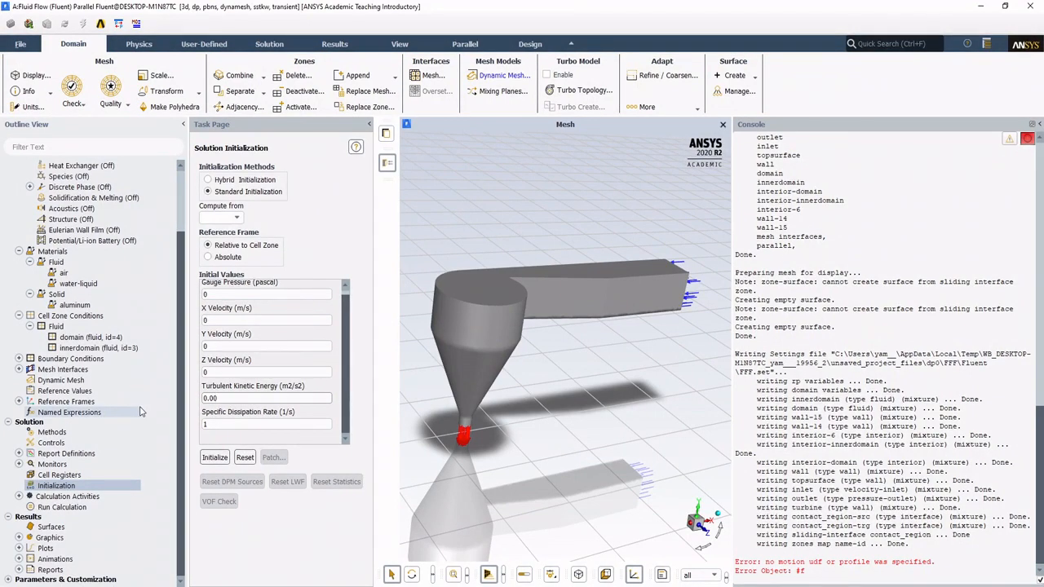
{"action": "type", "text": "0.001"}
{"action": "key", "text": "Tab"}
{"action": "type", "text": "0"}
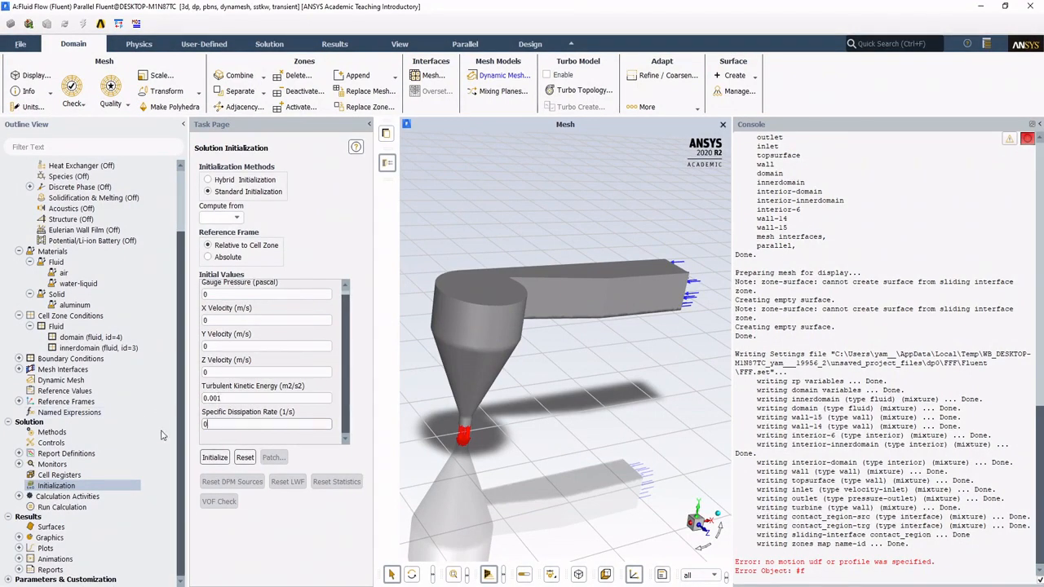
{"action": "type", "text": ".00"}
{"action": "type", "text": "1"}
Step: Change the initial Turbulent Kinetic Energy to 0.01 and initialize the solution
{"action": "left_click", "coordinate": [231, 399]}
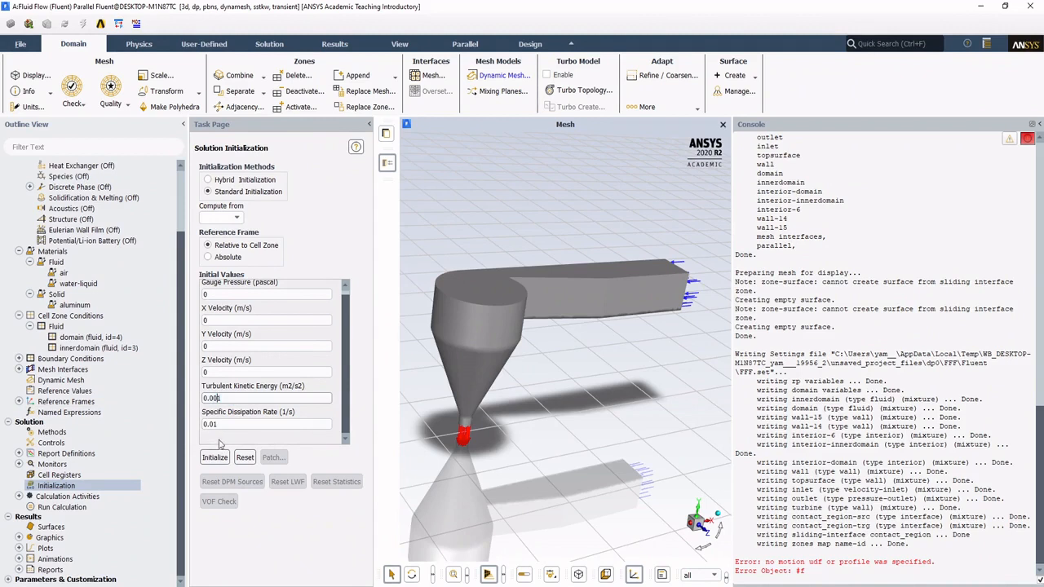
{"action": "key", "text": "BackSpace"}
{"action": "left_click", "coordinate": [199, 469]}
{"action": "left_click", "coordinate": [211, 458]}
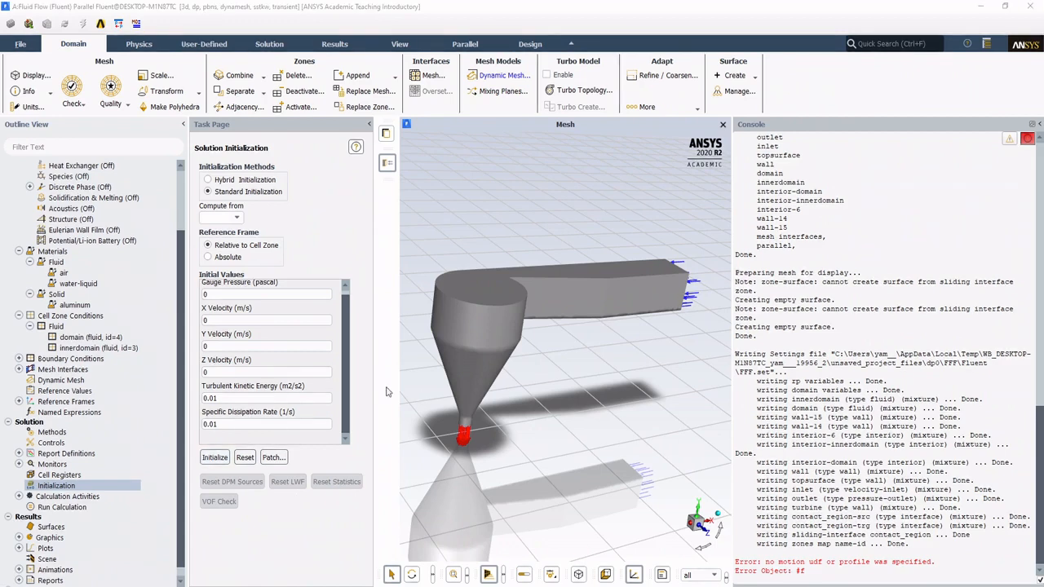
Step: Select the outer wall of the domain and examine the channel, conical basin and turbine zone from several angles
{"action": "scroll", "coordinate": [47, 516], "scroll_direction": "down", "scroll_amount": 1}
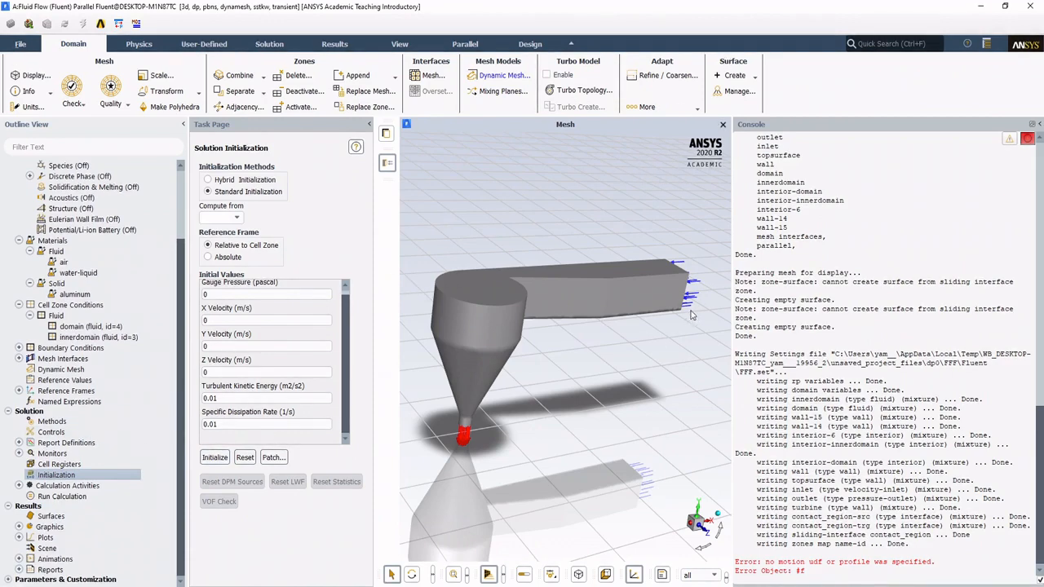
{"action": "left_click_drag", "start_coordinate": [733, 291], "coordinate": [744, 283]}
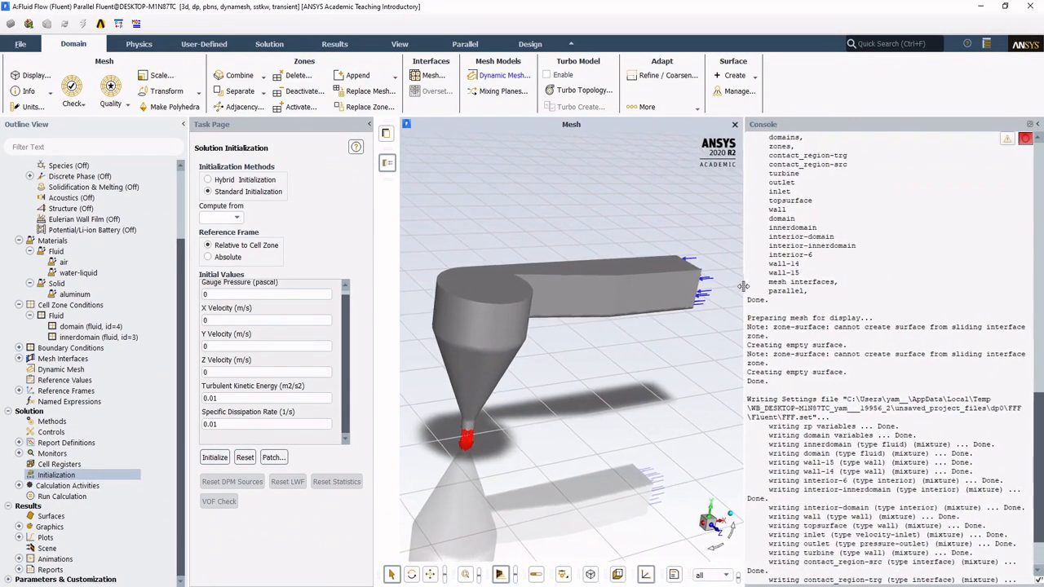
{"action": "mouse_move", "coordinate": [373, 284]}
{"action": "left_mouse_down"}
{"action": "mouse_move", "coordinate": [362, 284]}
{"action": "mouse_move", "coordinate": [373, 284]}
{"action": "left_mouse_up"}
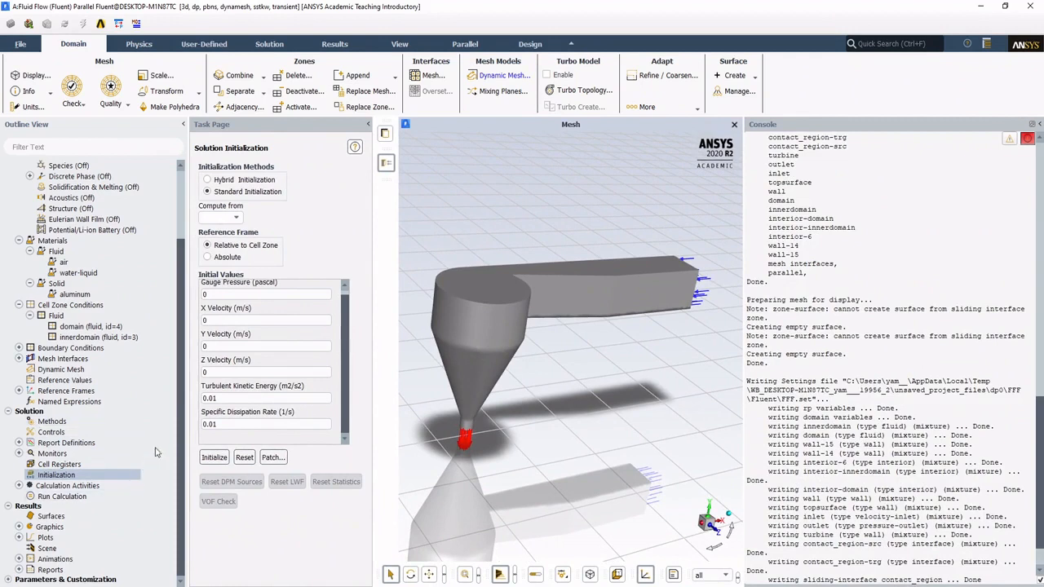
{"action": "left_click_drag", "start_coordinate": [186, 423], "coordinate": [175, 423]}
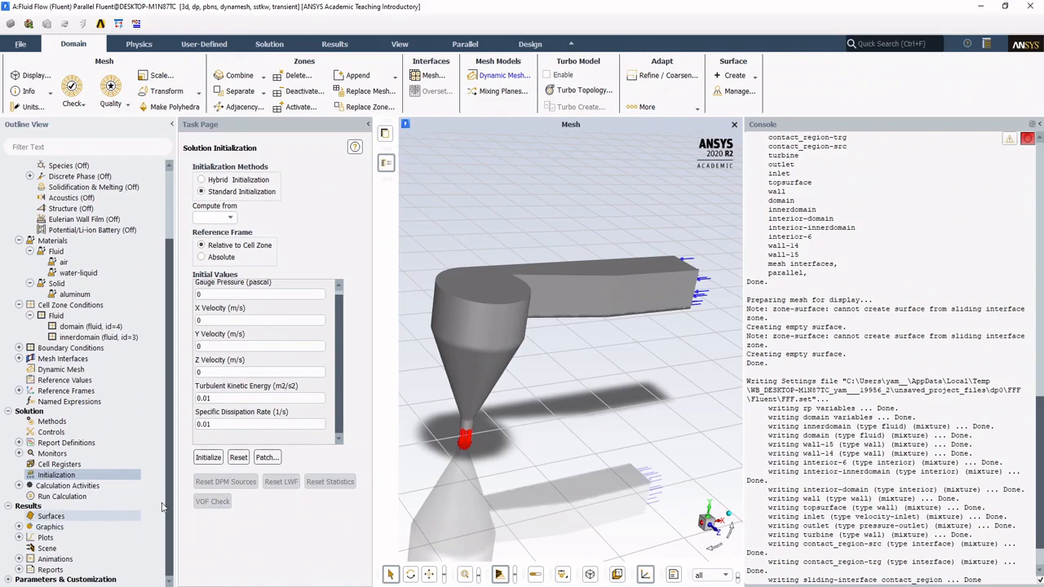
{"action": "left_click", "coordinate": [551, 296]}
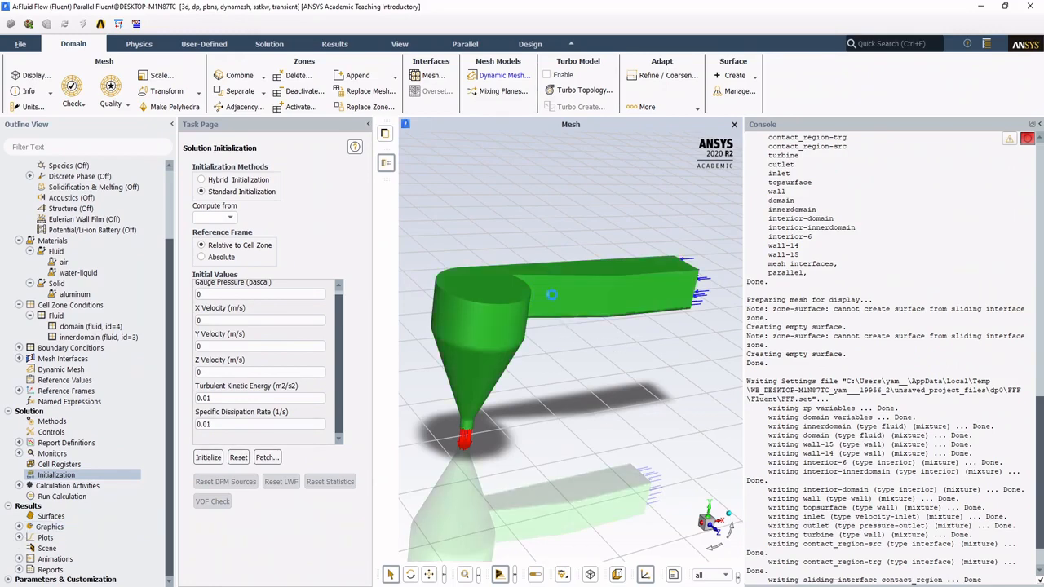
{"action": "middle_click_drag", "start_coordinate": [575, 315], "coordinate": [551, 329]}
{"action": "scroll", "coordinate": [127, 509], "scroll_direction": "down", "scroll_amount": 6}
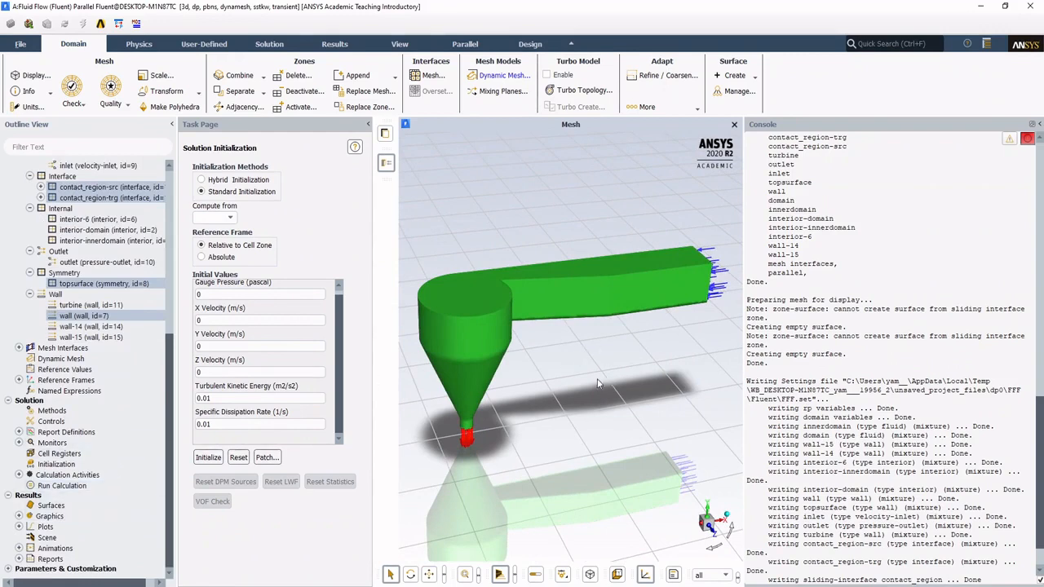
{"action": "left_click_drag", "start_coordinate": [541, 339], "coordinate": [470, 251]}
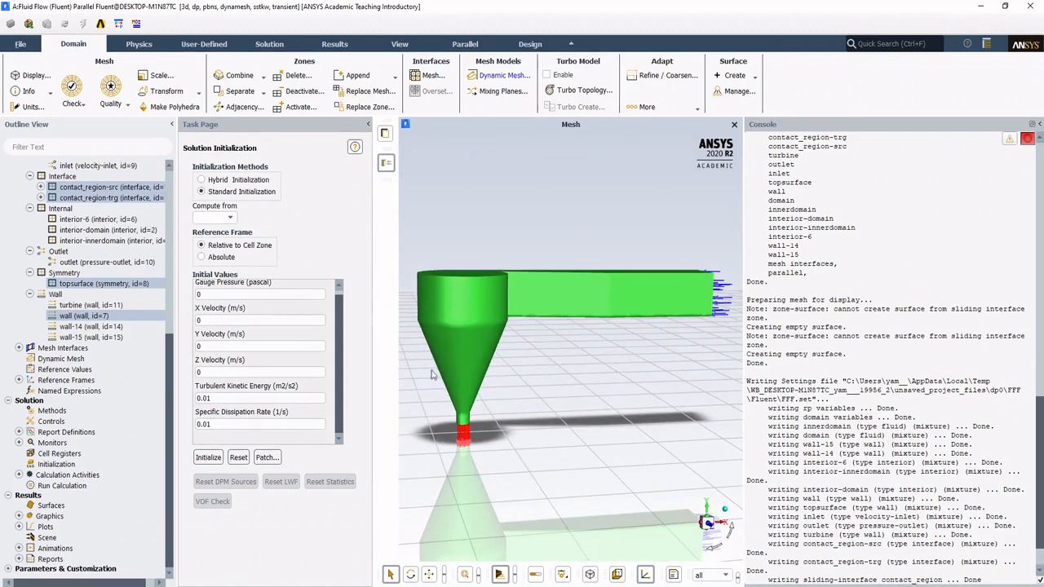
{"action": "left_click_drag", "start_coordinate": [530, 270], "coordinate": [535, 319]}
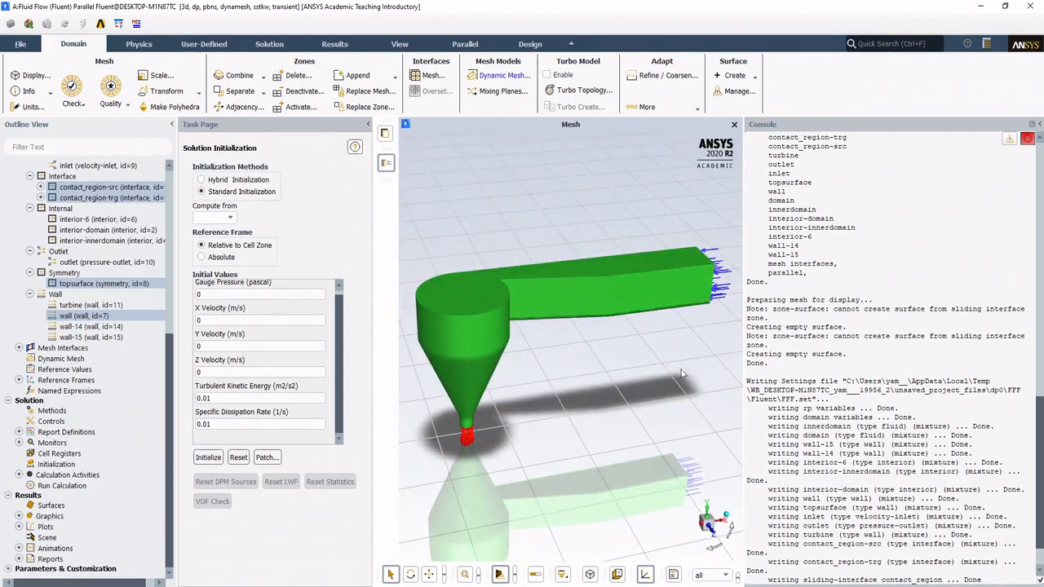
{"action": "left_click_drag", "start_coordinate": [682, 374], "coordinate": [577, 215]}
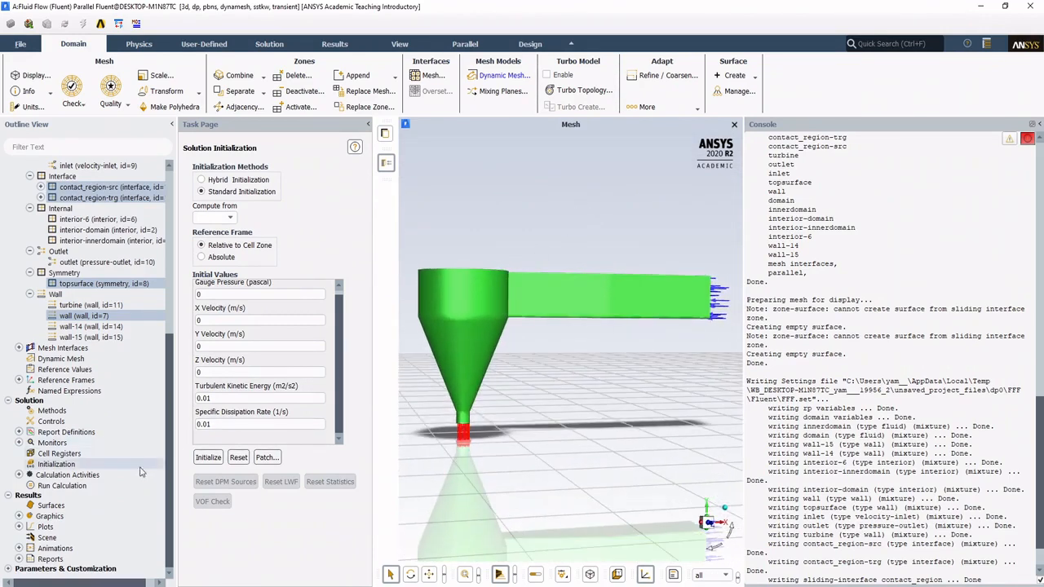
{"action": "left_click_drag", "start_coordinate": [503, 323], "coordinate": [460, 333]}
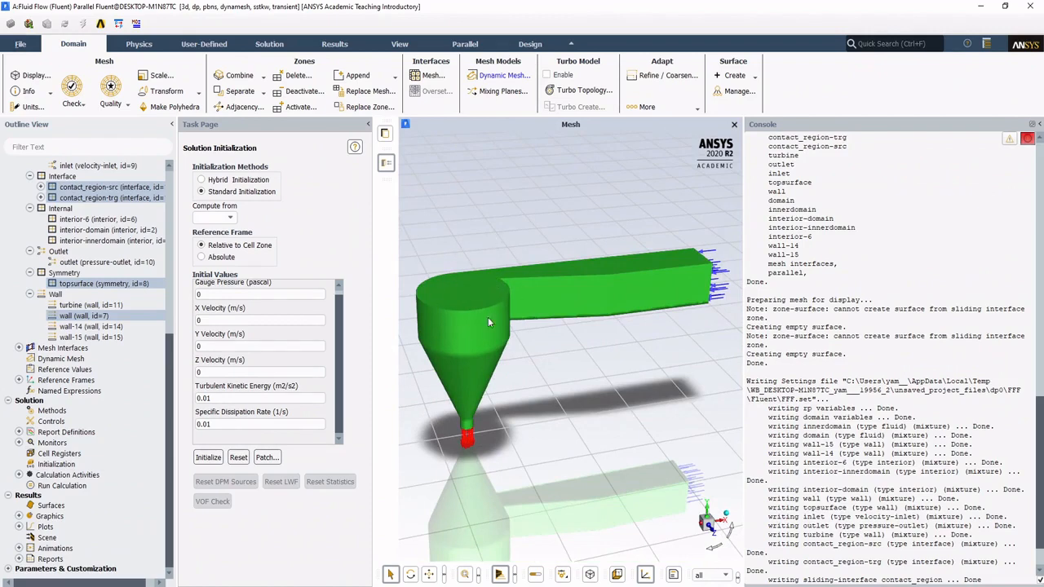
{"action": "left_click_drag", "start_coordinate": [489, 318], "coordinate": [531, 339]}
{"action": "middle_click_drag", "start_coordinate": [527, 340], "coordinate": [503, 342]}
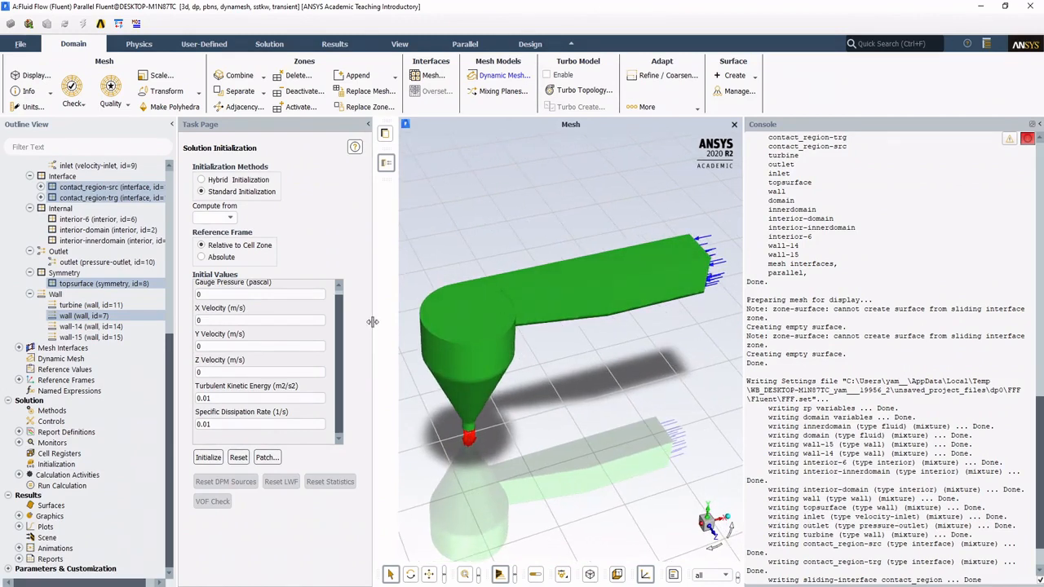
{"action": "left_click_drag", "start_coordinate": [373, 328], "coordinate": [362, 328]}
{"action": "left_click_drag", "start_coordinate": [484, 363], "coordinate": [490, 341]}
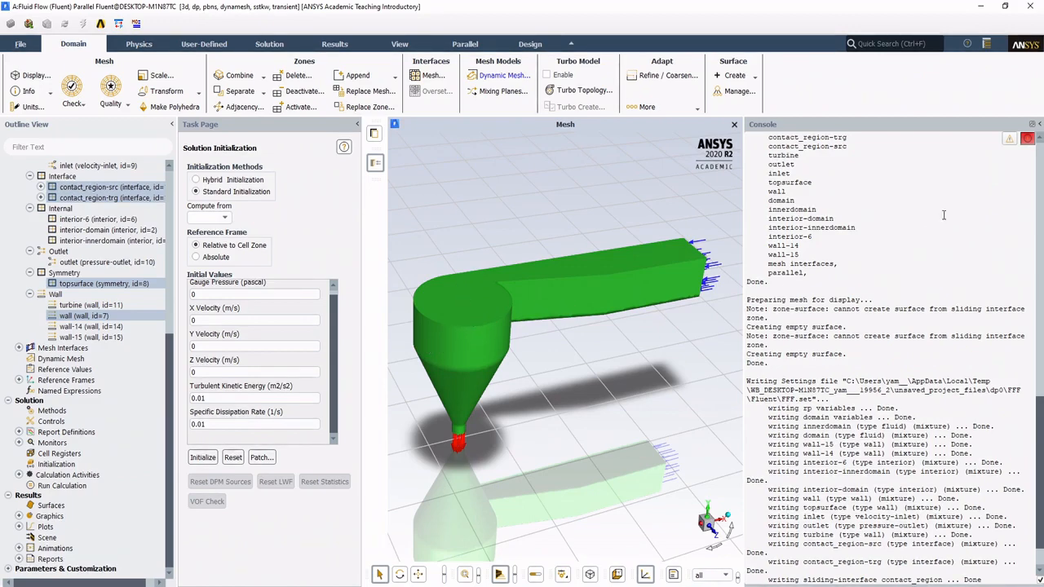
{"action": "left_click_drag", "start_coordinate": [745, 253], "coordinate": [768, 256]}
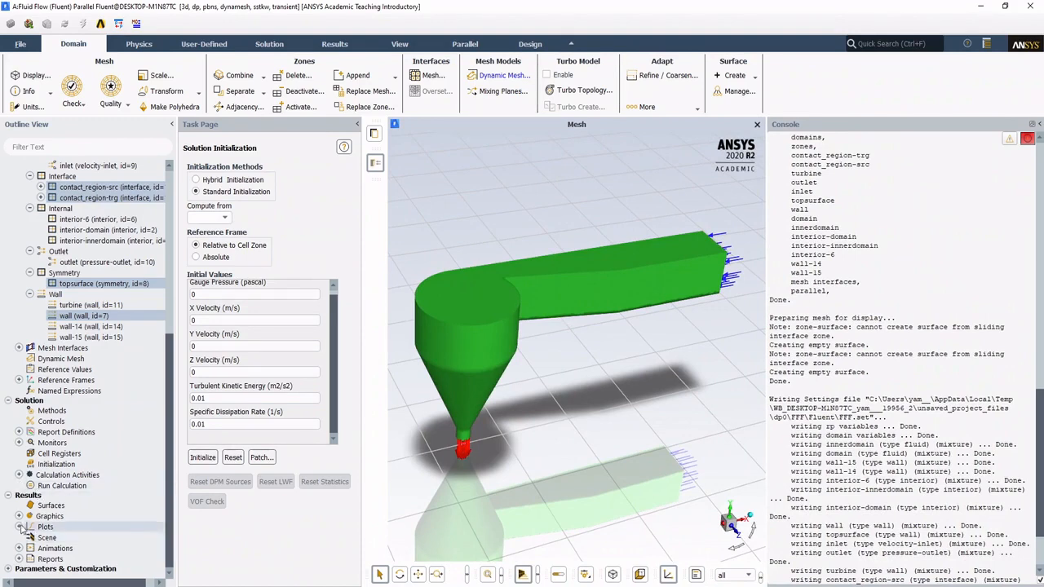
Step: Create a plane surface through the channel and basin using the ZX Plane method at Y = 0.05 m
{"action": "left_click", "coordinate": [341, 46]}
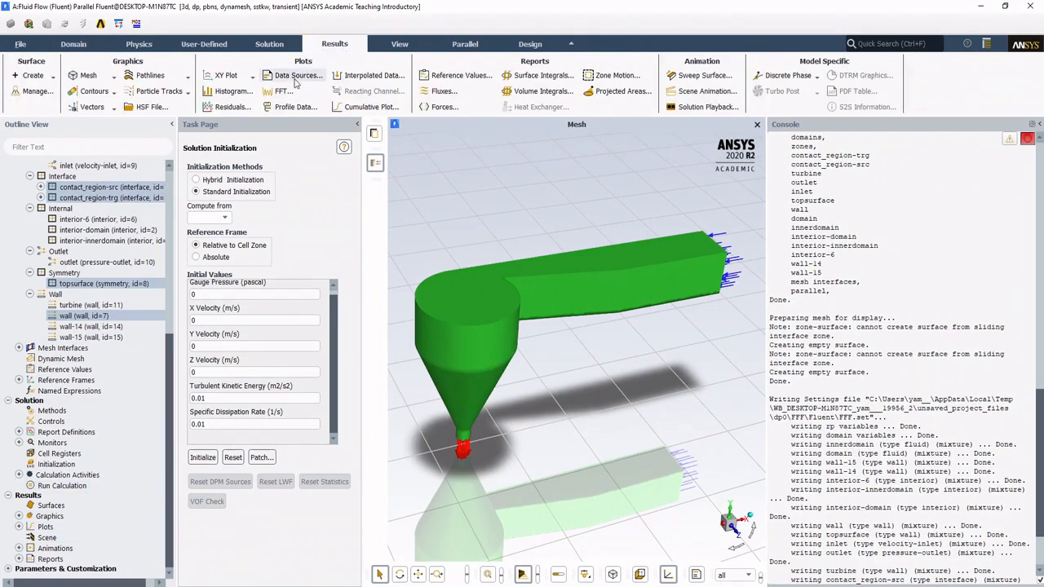
{"action": "left_click", "coordinate": [33, 76]}
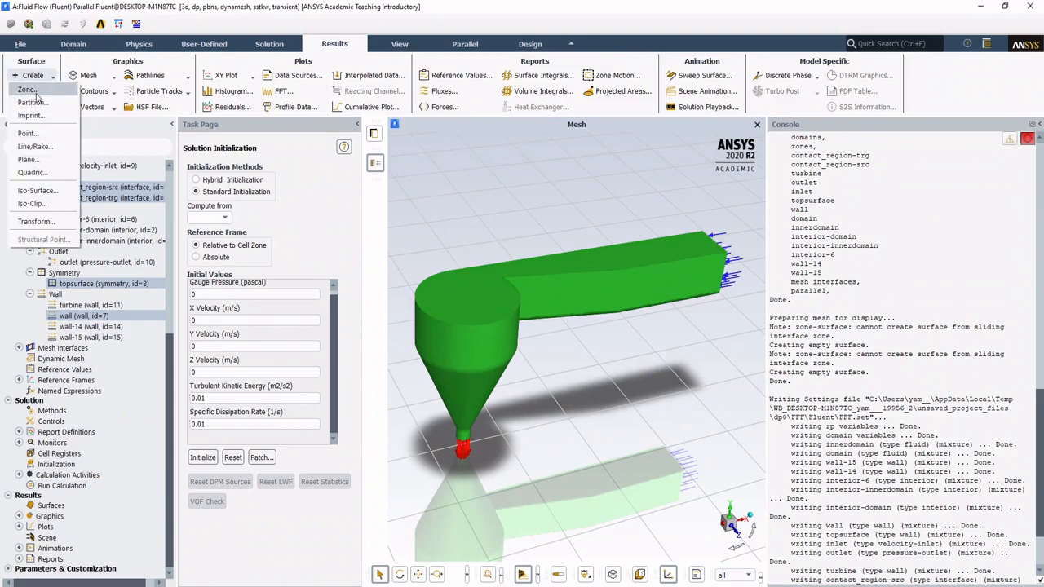
{"action": "left_click", "coordinate": [31, 160]}
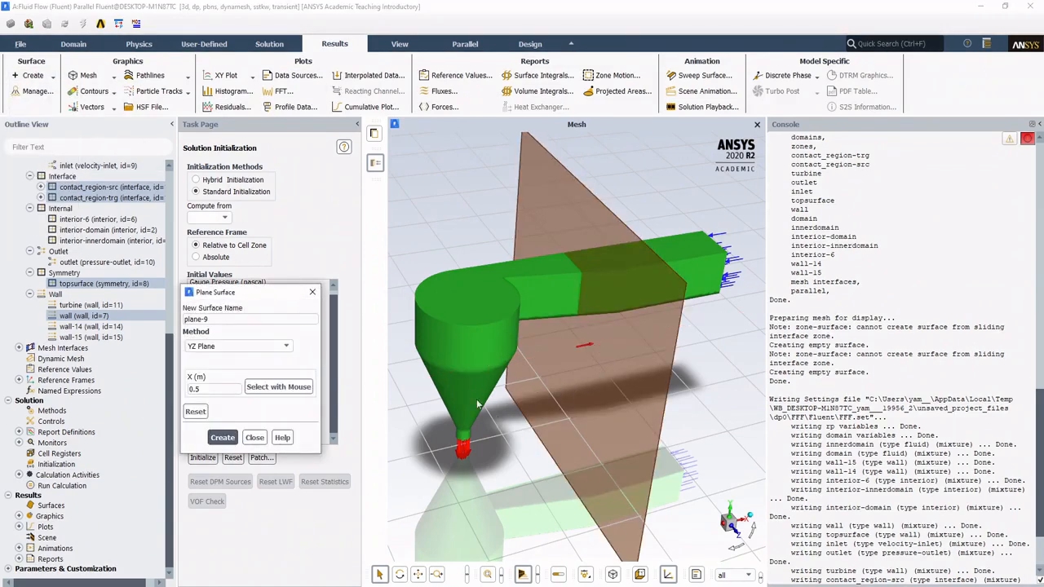
{"action": "left_click", "coordinate": [213, 346]}
{"action": "left_click", "coordinate": [220, 368]}
{"action": "left_click_drag", "start_coordinate": [502, 473], "coordinate": [498, 441]}
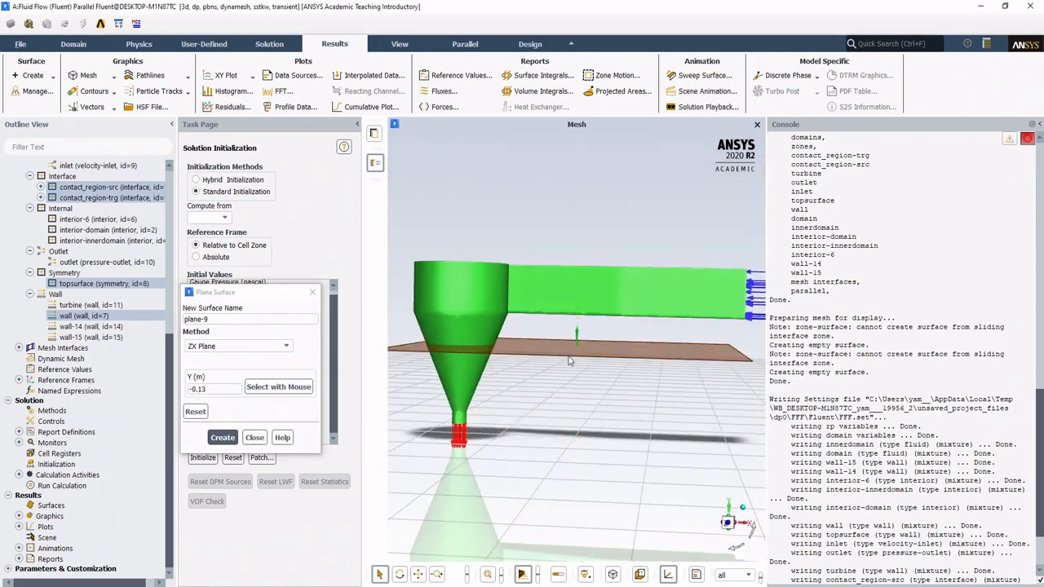
{"action": "left_click_drag", "start_coordinate": [579, 339], "coordinate": [595, 302]}
{"action": "left_click_drag", "start_coordinate": [554, 440], "coordinate": [576, 492]}
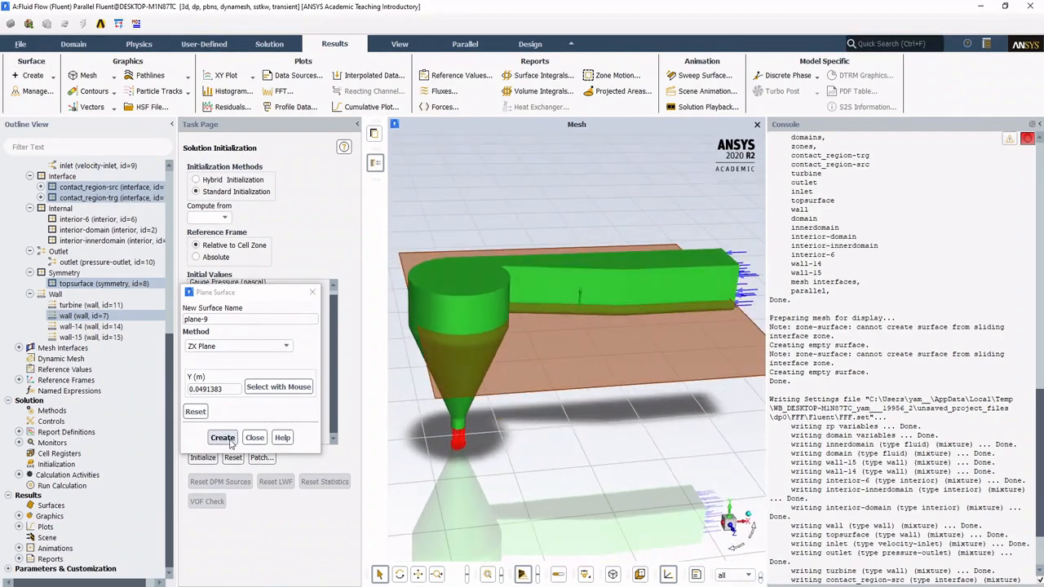
{"action": "left_click_drag", "start_coordinate": [222, 389], "coordinate": [199, 389]}
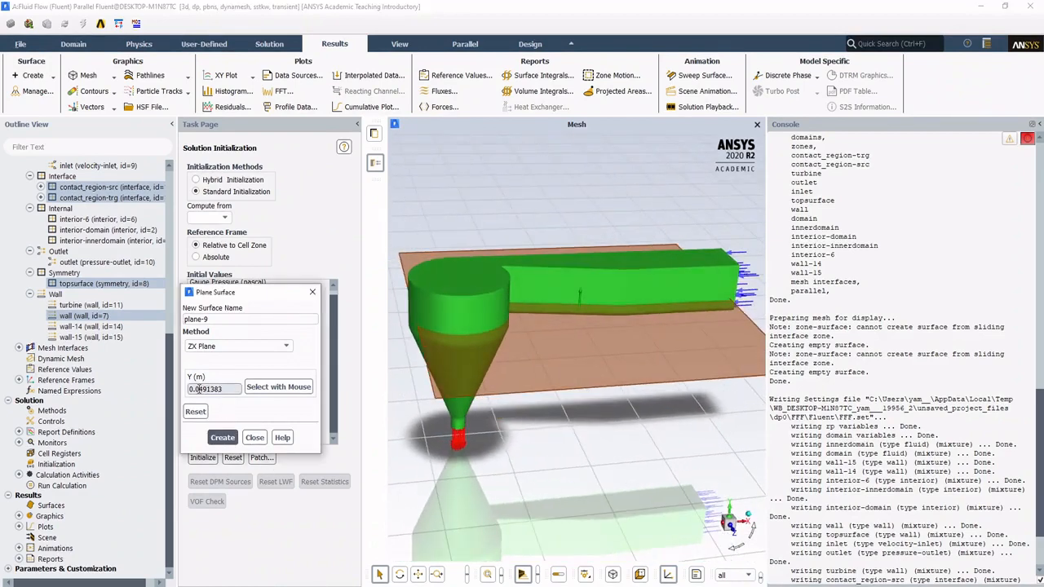
{"action": "left_click", "coordinate": [222, 438]}
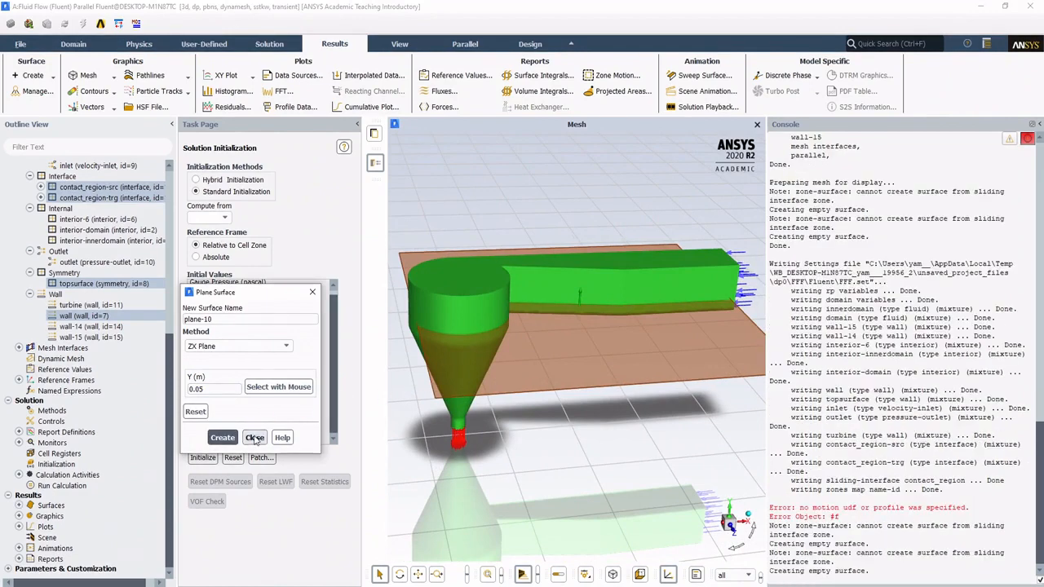
Step: Create a plane surface along the channel and through the basin using the XY Plane method at Z = -0.04 m
{"action": "left_click_drag", "start_coordinate": [628, 420], "coordinate": [449, 322]}
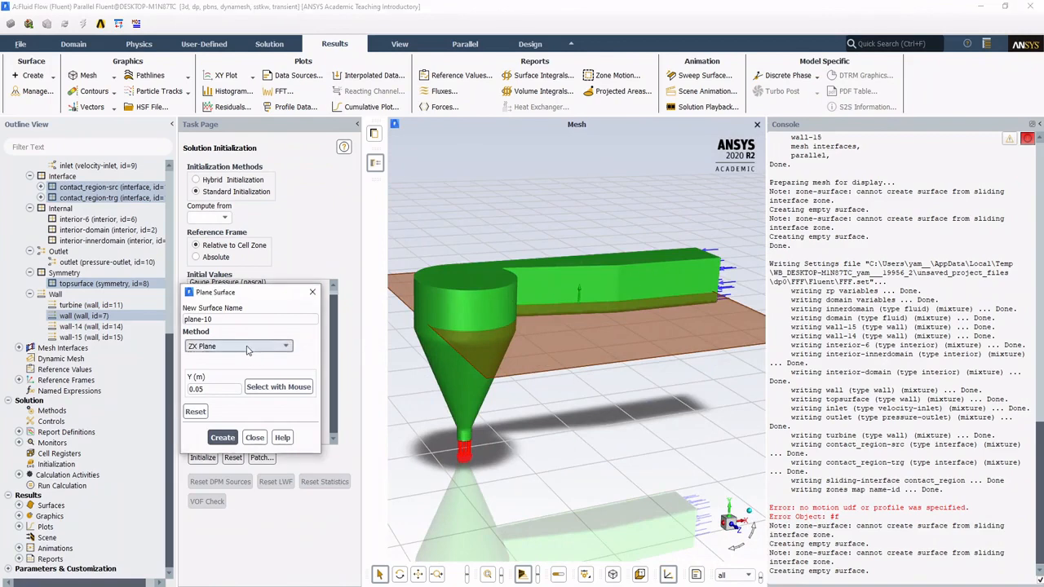
{"action": "left_click", "coordinate": [287, 347]}
{"action": "left_click", "coordinate": [247, 371]}
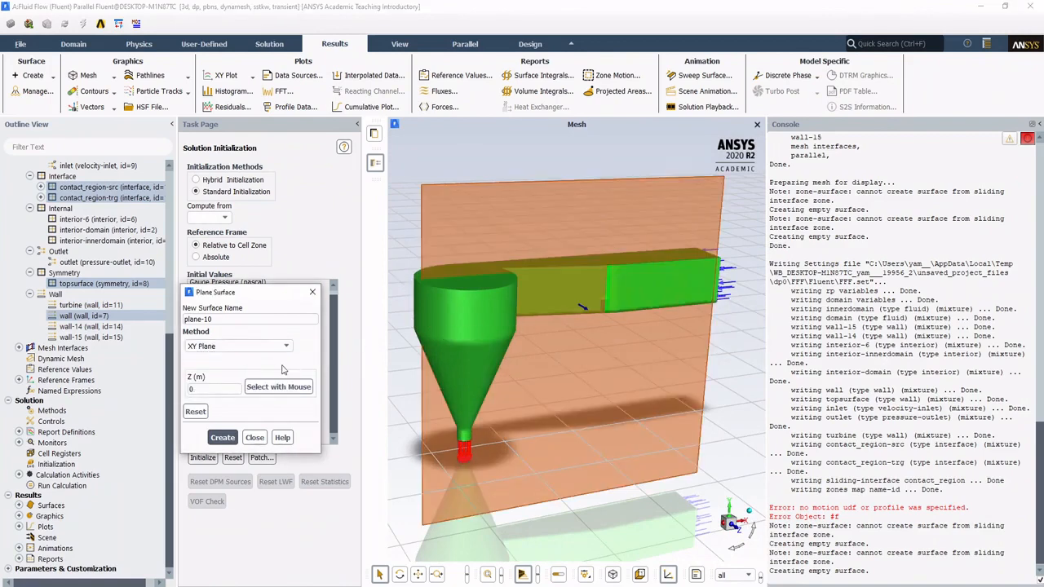
{"action": "left_click_drag", "start_coordinate": [665, 512], "coordinate": [580, 437]}
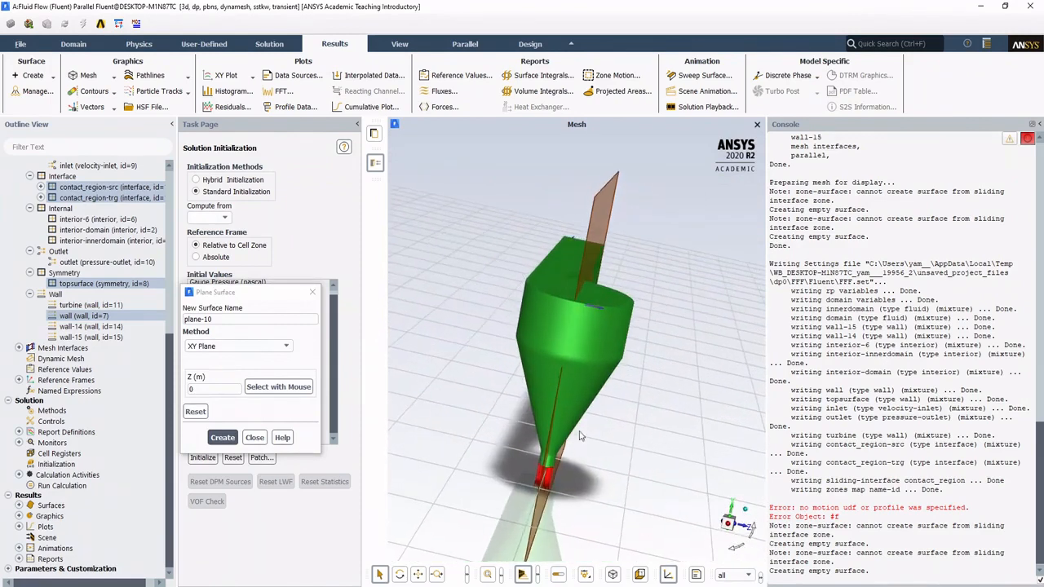
{"action": "left_click", "coordinate": [577, 247]}
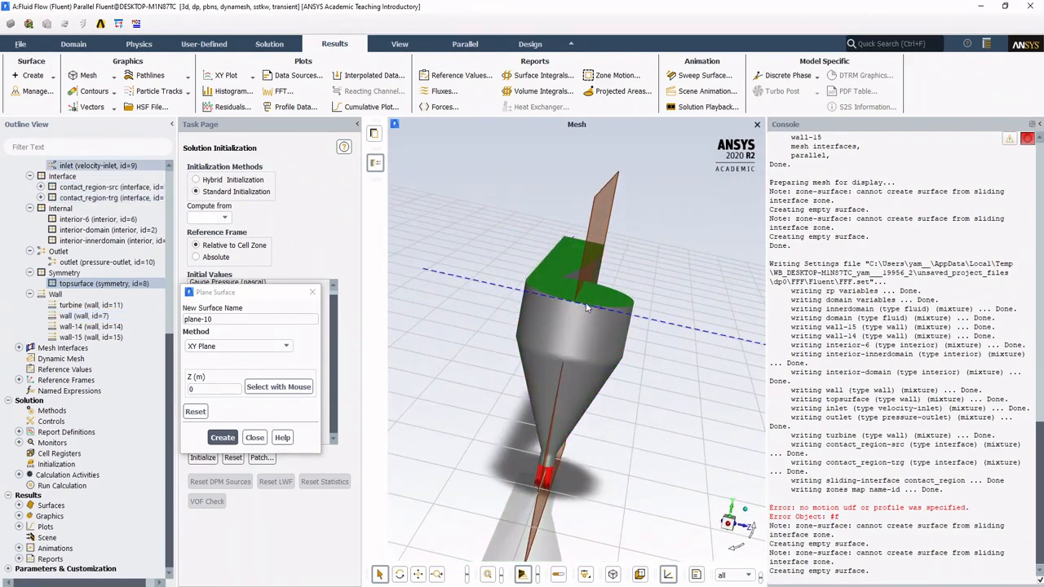
{"action": "left_click", "coordinate": [576, 304]}
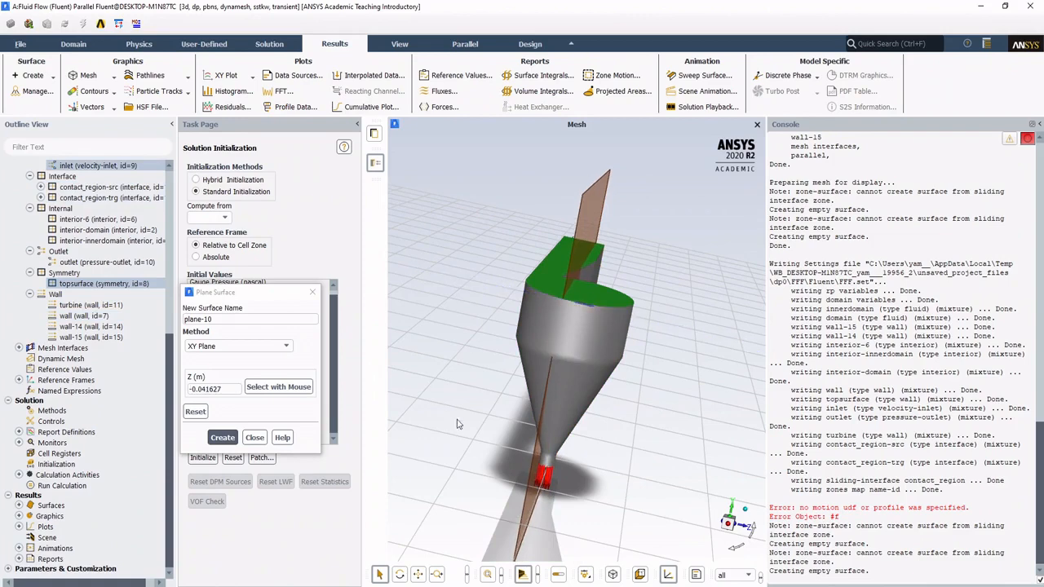
{"action": "left_click_drag", "start_coordinate": [430, 425], "coordinate": [256, 418]}
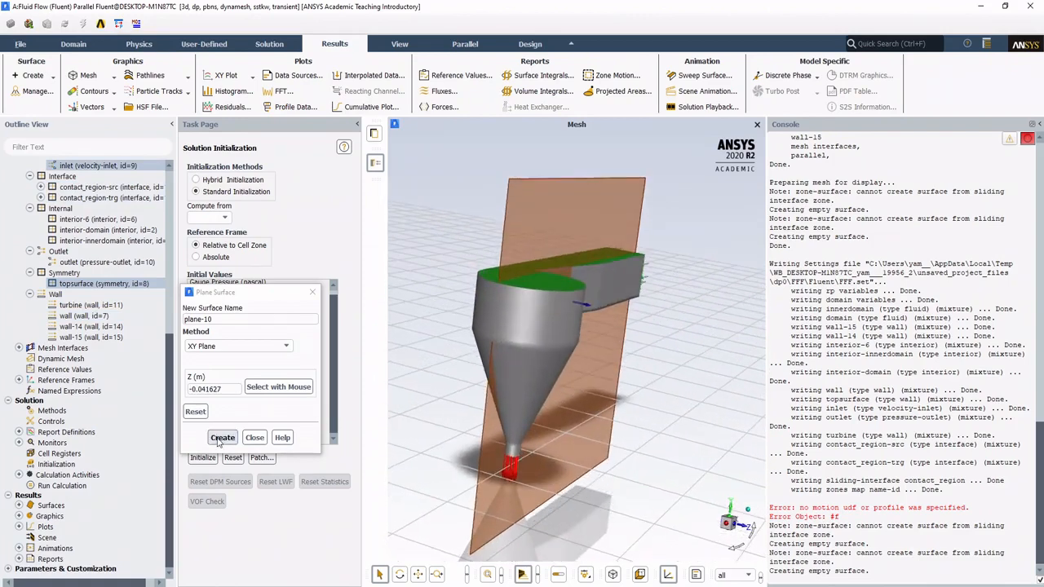
{"action": "left_click_drag", "start_coordinate": [208, 389], "coordinate": [245, 380]}
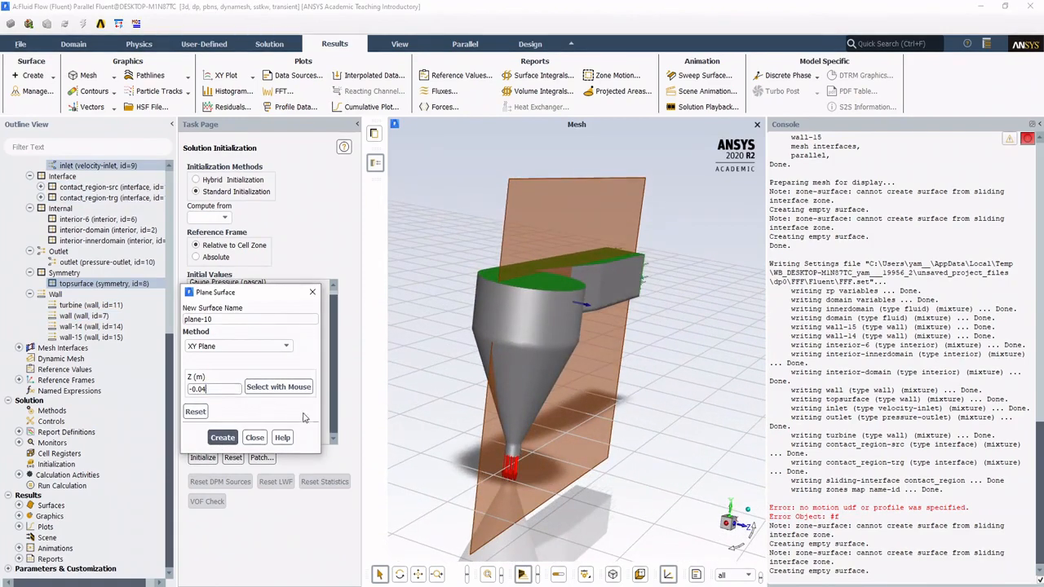
{"action": "left_click", "coordinate": [223, 438]}
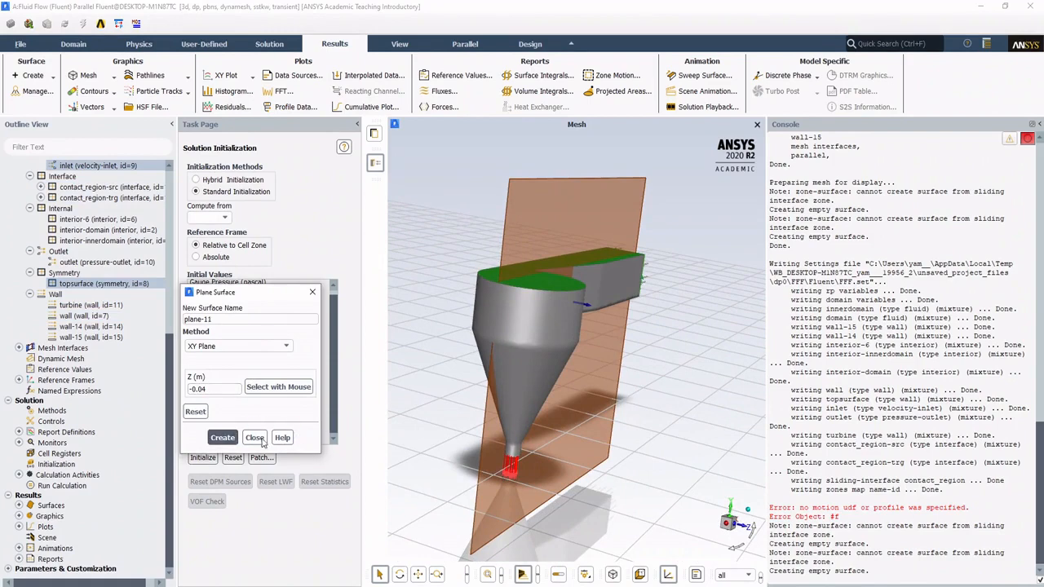
{"action": "left_click", "coordinate": [255, 438]}
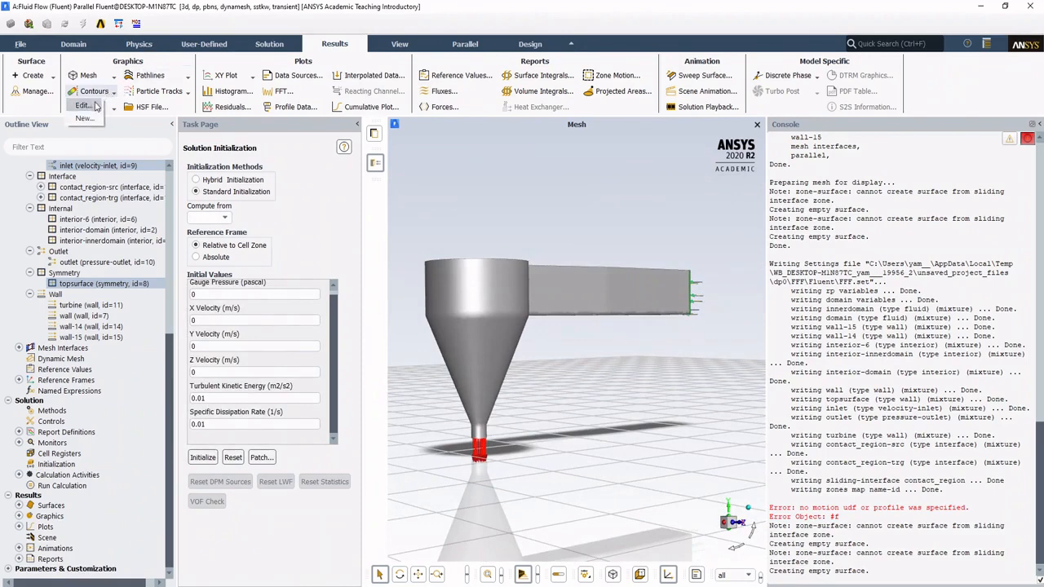
Step: Create a new contour plot of Velocity Magnitude and display it on the plane-10 surface
{"action": "left_click", "coordinate": [84, 119]}
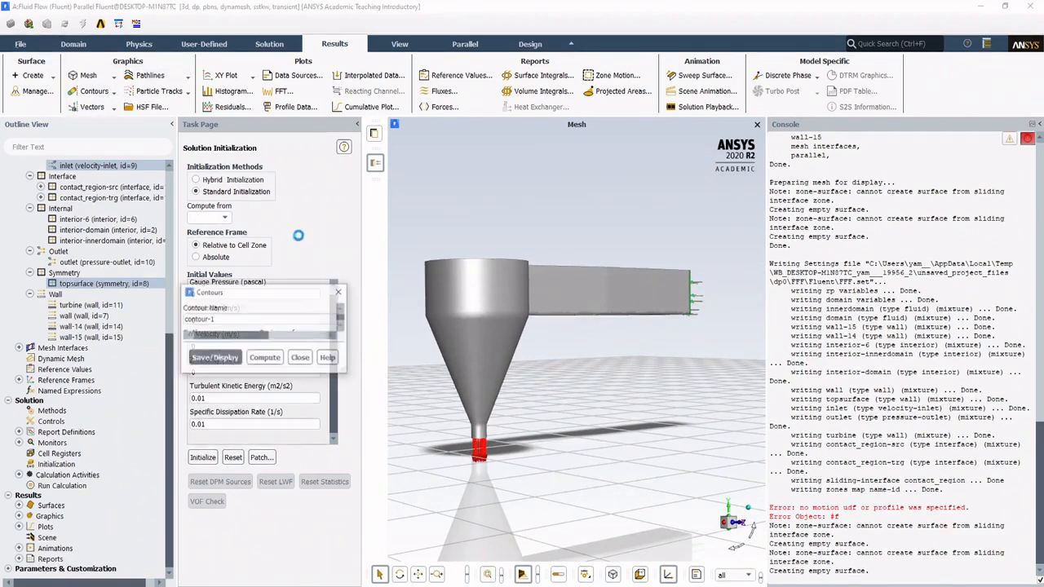
{"action": "left_click_drag", "start_coordinate": [274, 297], "coordinate": [217, 158]}
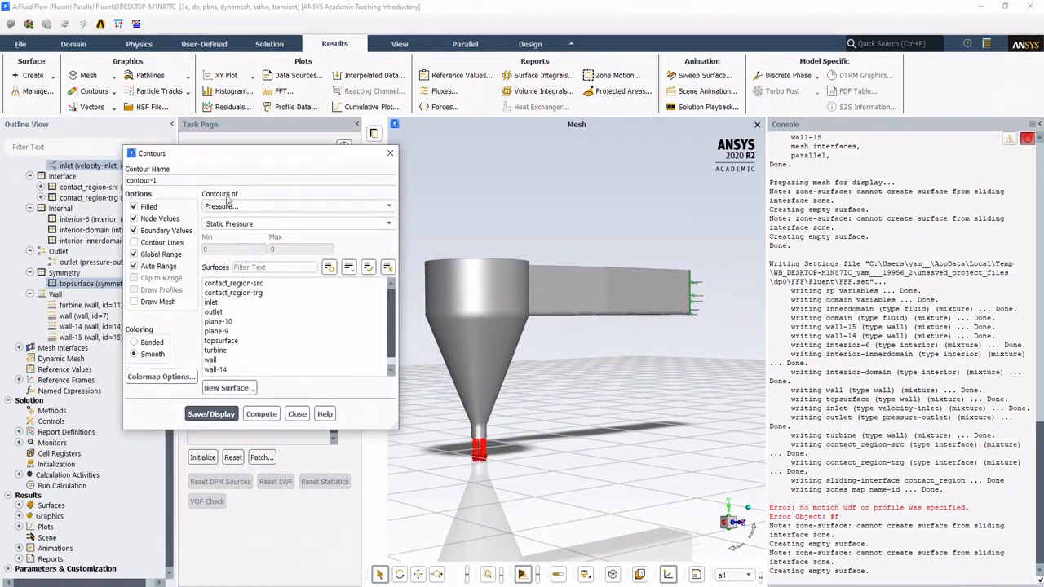
{"action": "left_click", "coordinate": [253, 208]}
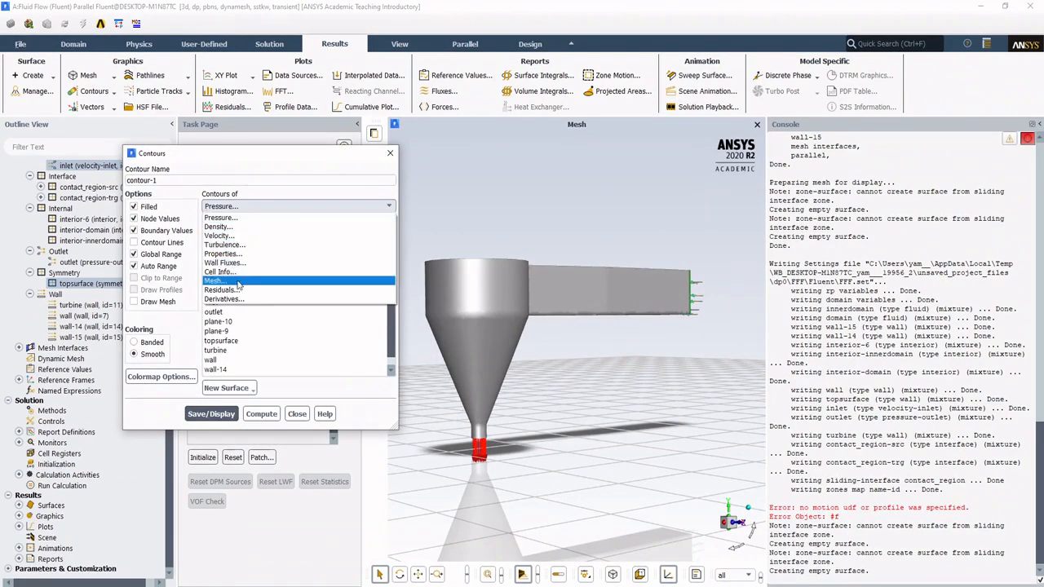
{"action": "left_click", "coordinate": [239, 236]}
{"action": "left_click_drag", "start_coordinate": [664, 301], "coordinate": [416, 279]}
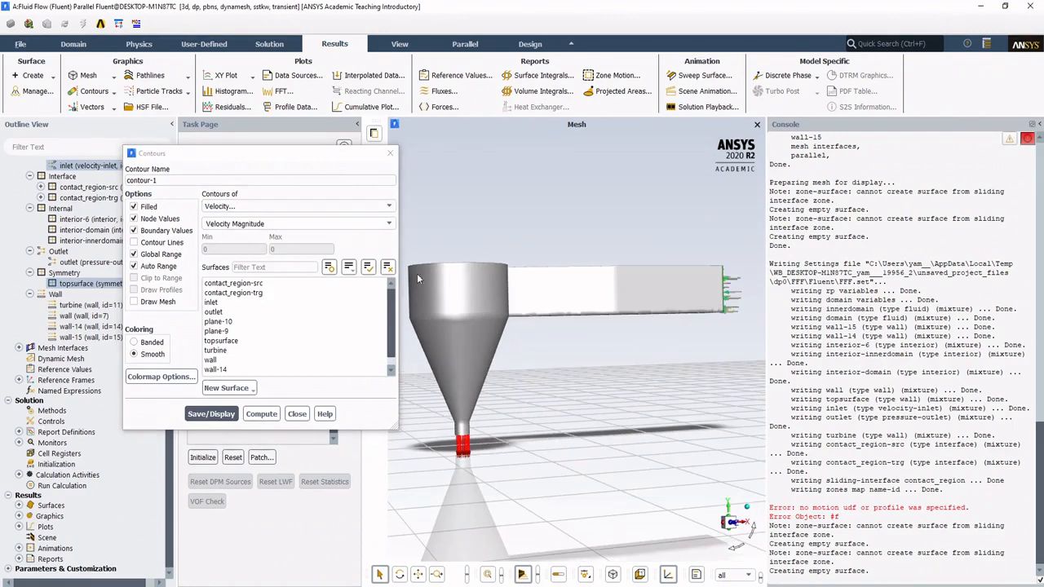
{"action": "scroll", "coordinate": [287, 294], "scroll_direction": "down", "scroll_amount": 1}
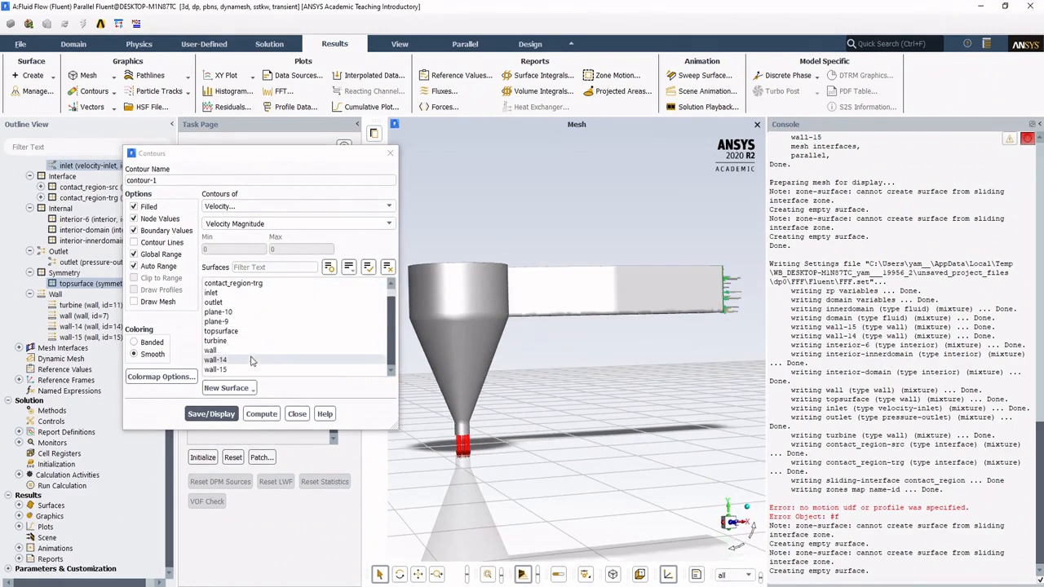
{"action": "scroll", "coordinate": [246, 355], "scroll_direction": "up", "scroll_amount": 1}
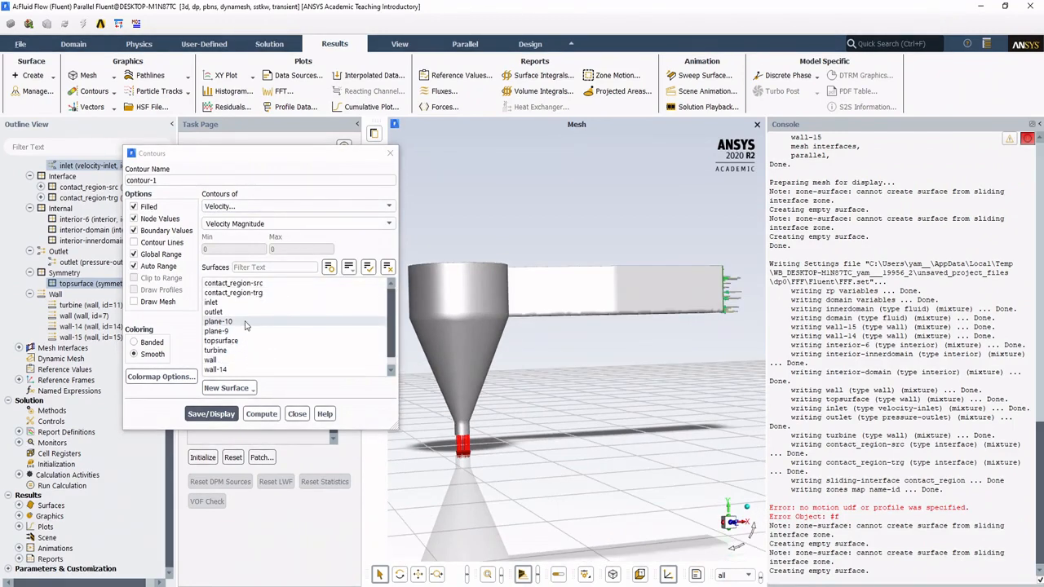
{"action": "left_click", "coordinate": [327, 321]}
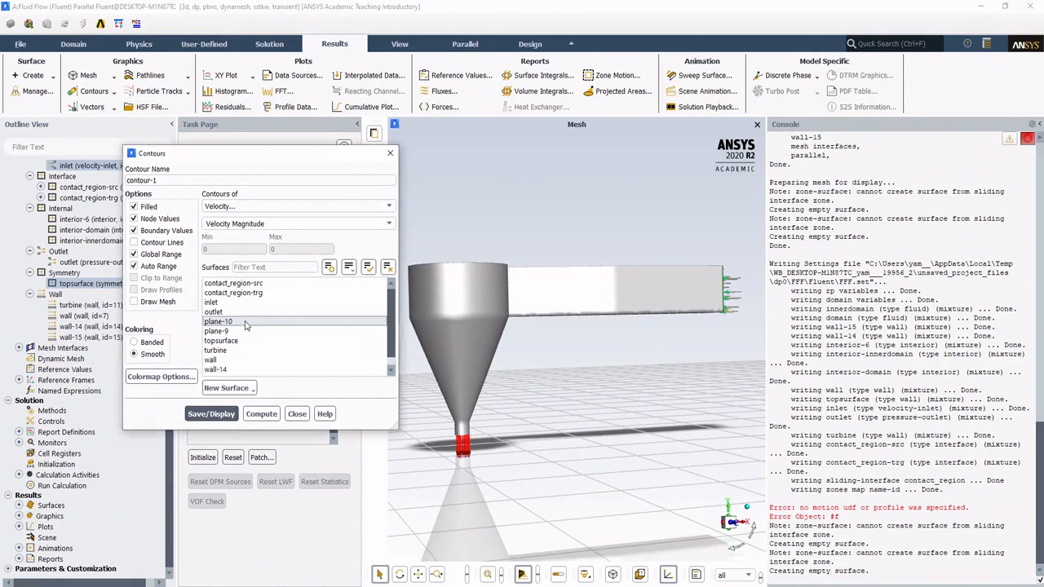
{"action": "left_click", "coordinate": [200, 415]}
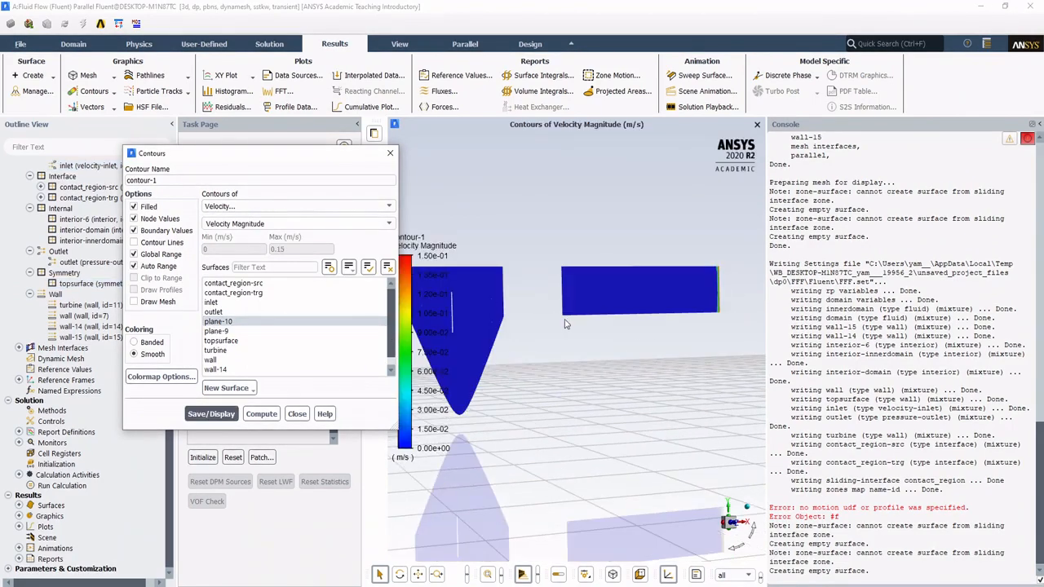
{"action": "left_click_drag", "start_coordinate": [511, 329], "coordinate": [661, 279]}
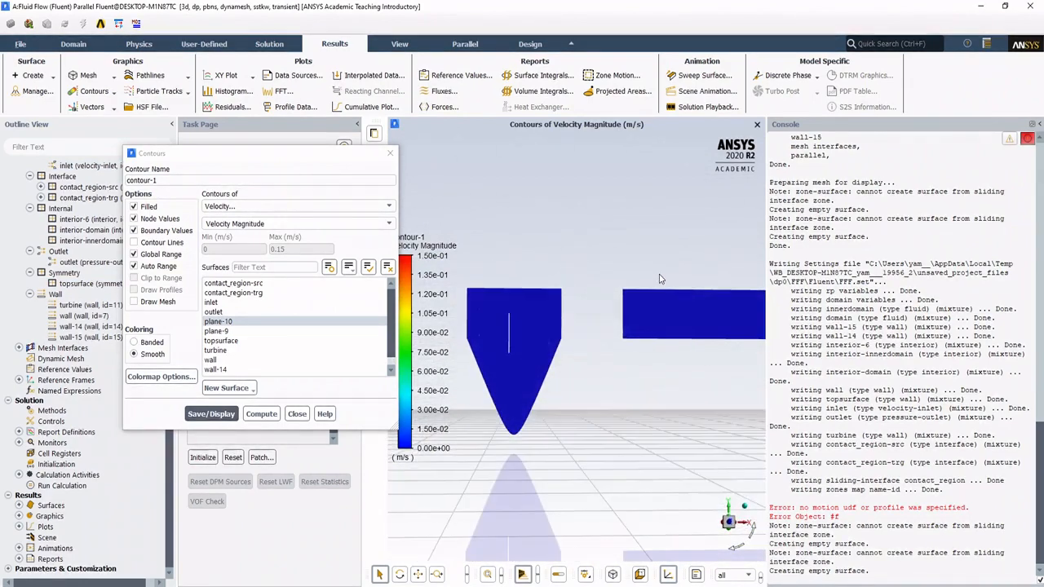
{"action": "left_click", "coordinate": [297, 414]}
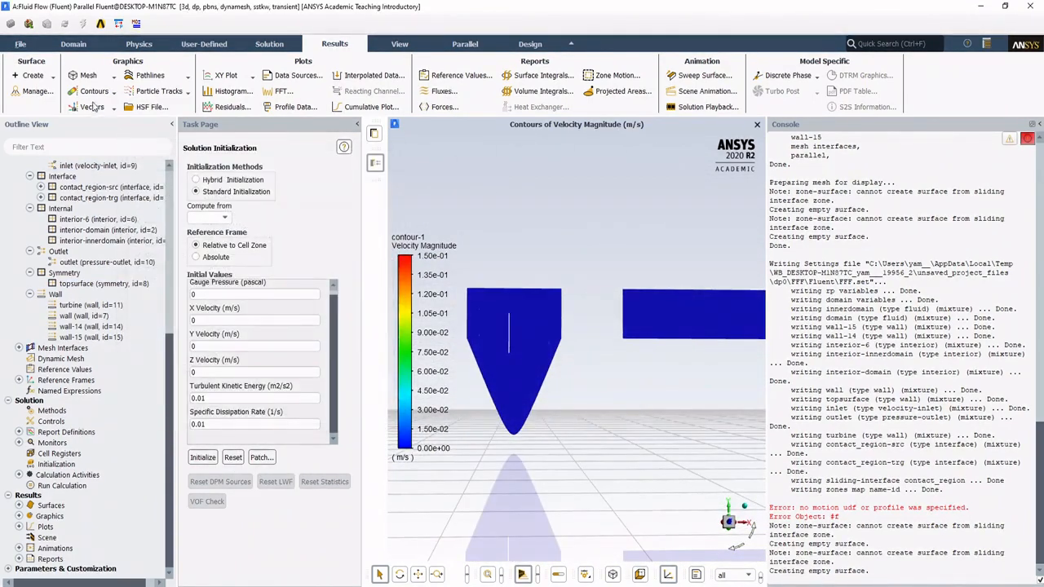
Step: Delete the plane-10 surface from the managed surfaces
{"action": "left_click", "coordinate": [35, 92]}
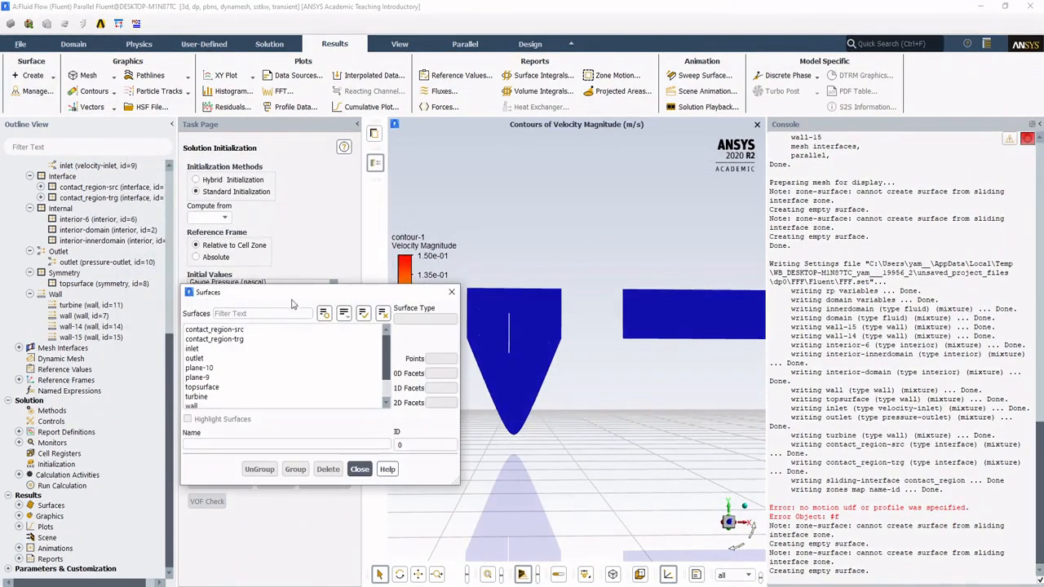
{"action": "left_click_drag", "start_coordinate": [292, 305], "coordinate": [263, 278]}
{"action": "scroll", "coordinate": [261, 334], "scroll_direction": "down", "scroll_amount": 1}
{"action": "left_click", "coordinate": [261, 313]}
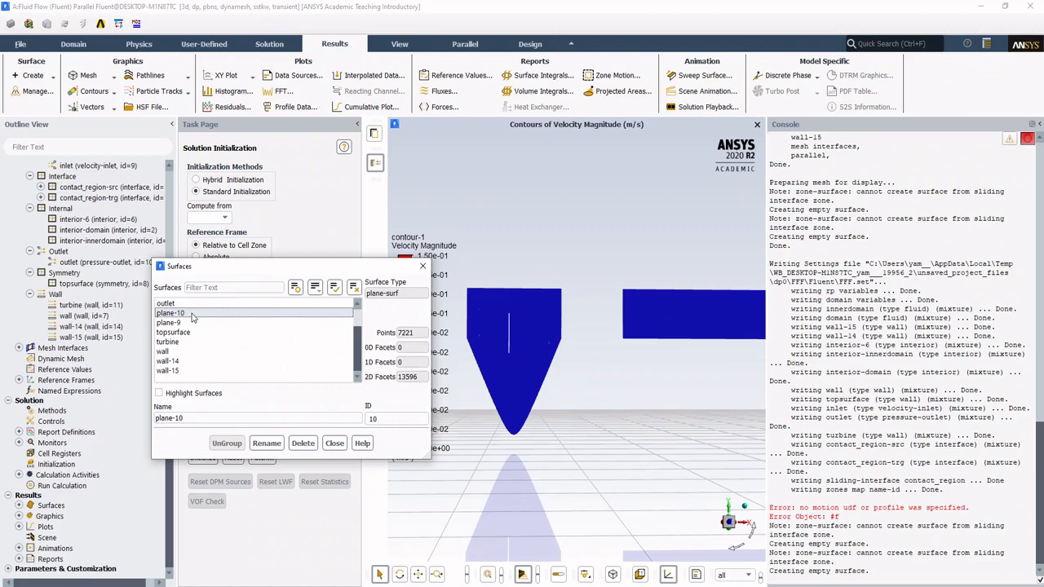
{"action": "left_click", "coordinate": [316, 288]}
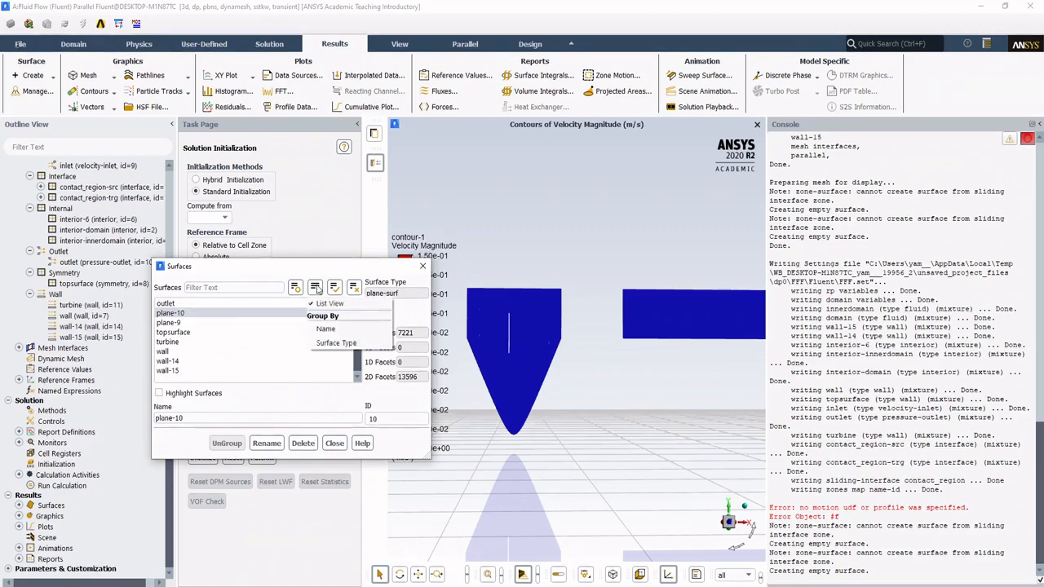
{"action": "left_click", "coordinate": [316, 289]}
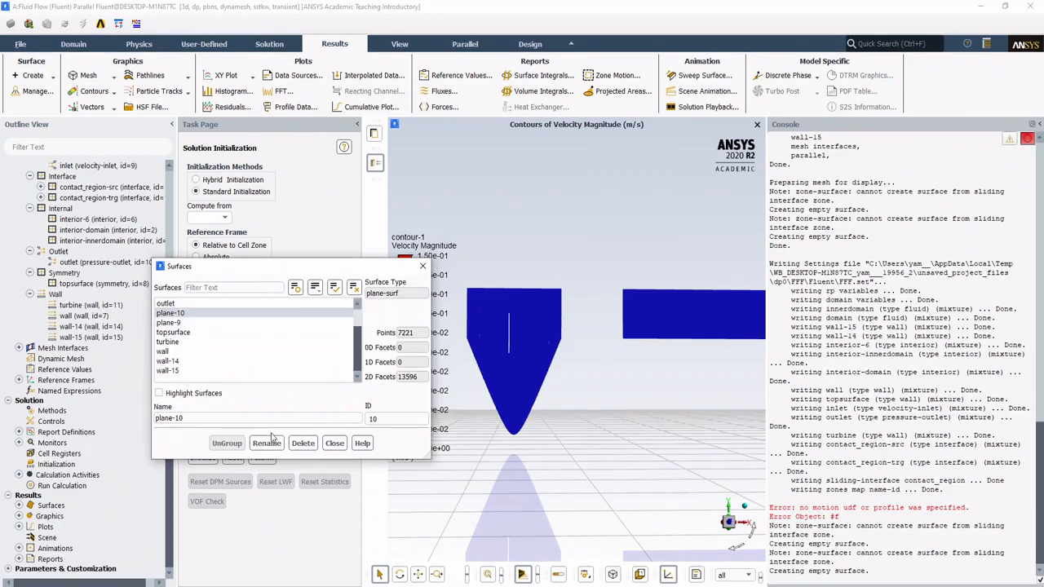
{"action": "left_click", "coordinate": [302, 443]}
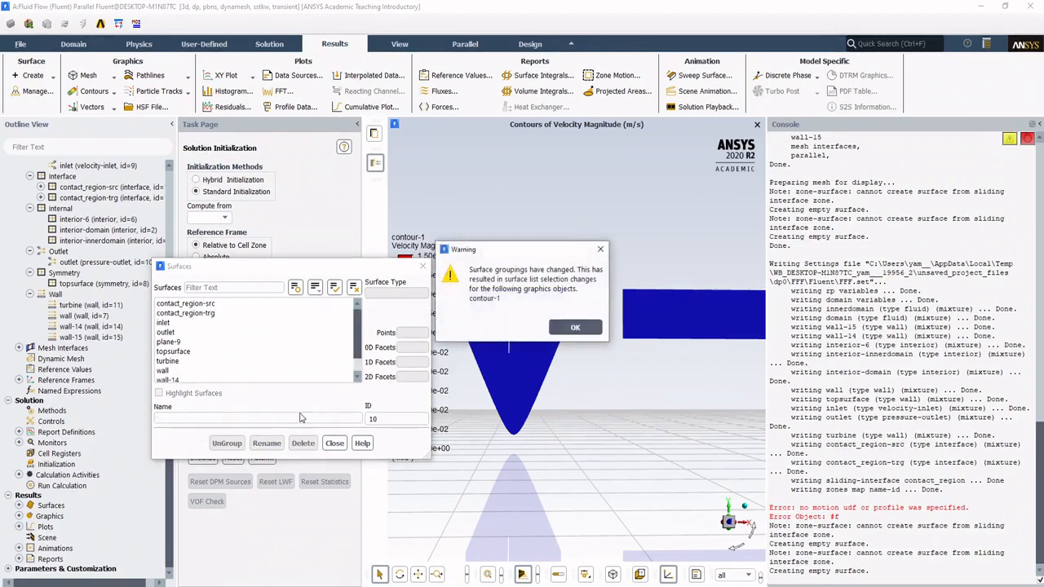
{"action": "left_click", "coordinate": [567, 328]}
{"action": "left_click", "coordinate": [334, 443]}
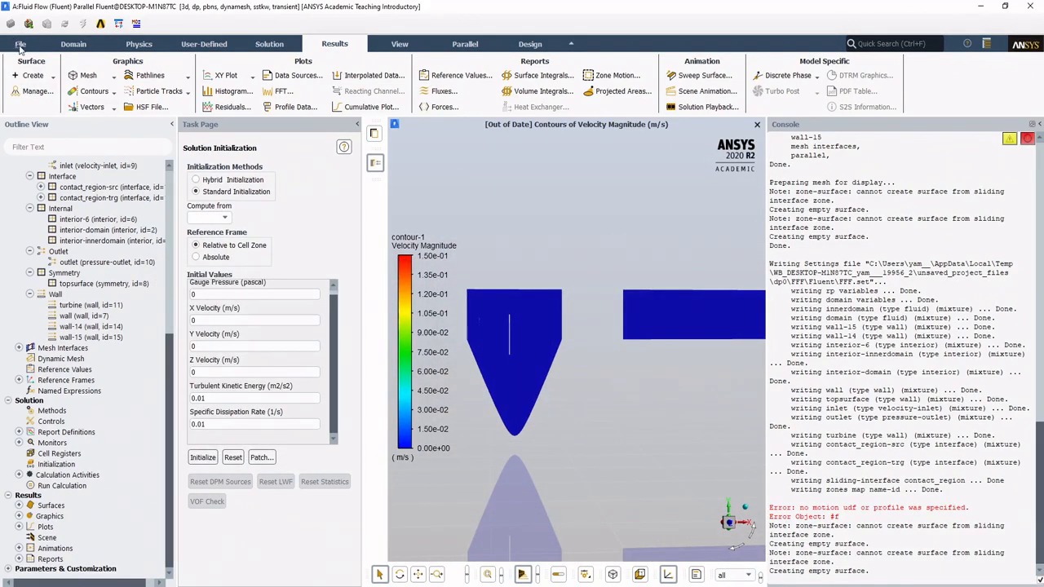
{"action": "left_click", "coordinate": [21, 45]}
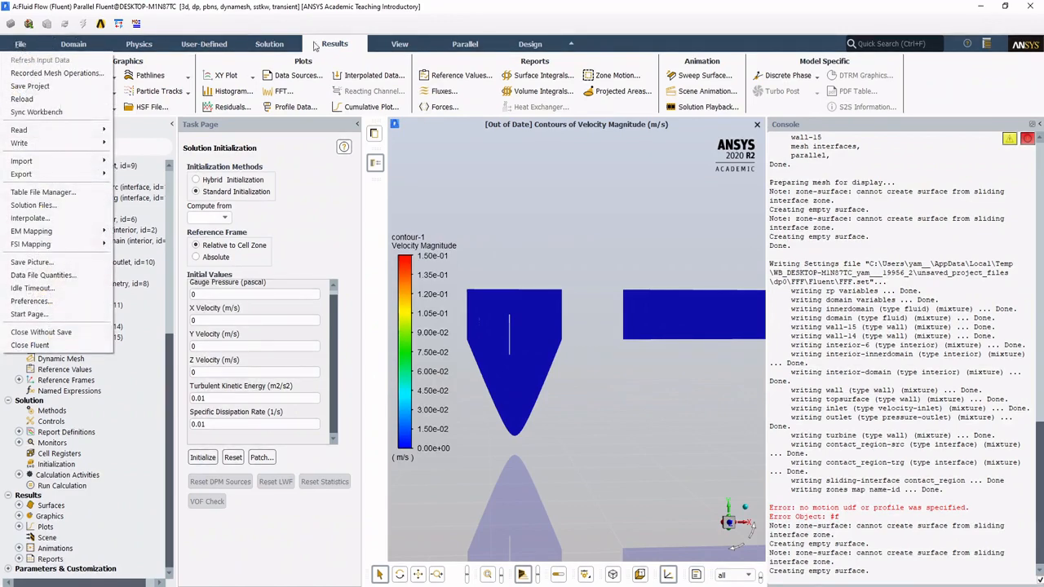
{"action": "left_click", "coordinate": [281, 48]}
{"action": "left_click", "coordinate": [310, 45]}
Step: Start a new plane surface and set its method to XY Plane
{"action": "left_click", "coordinate": [31, 75]}
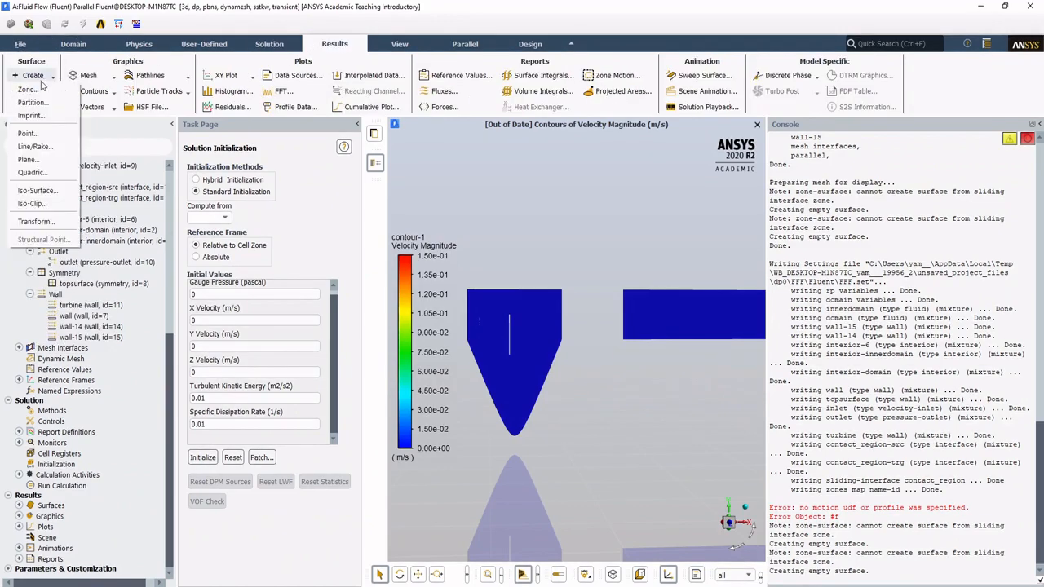
{"action": "left_click", "coordinate": [48, 160]}
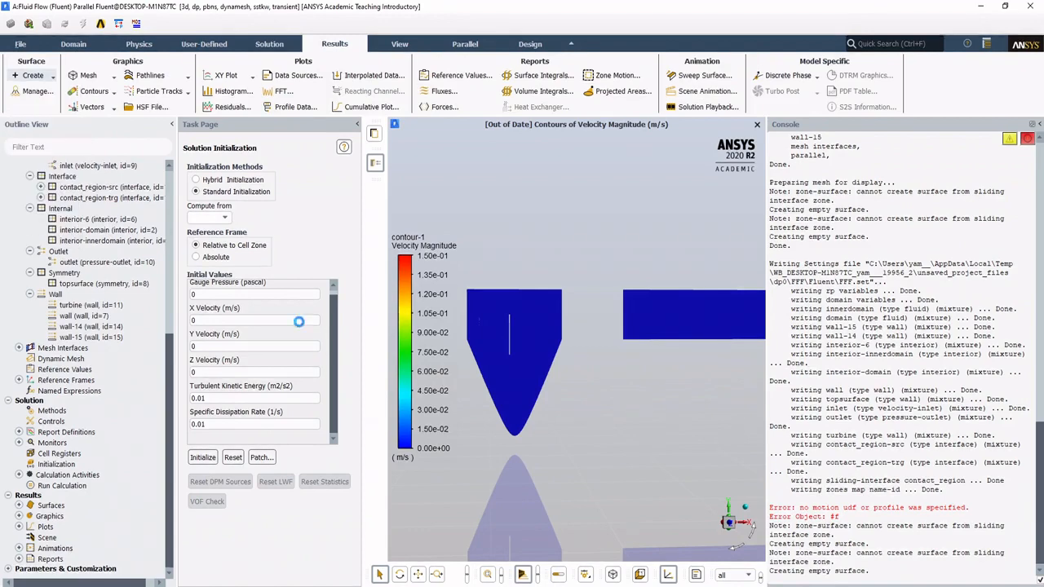
{"action": "left_click", "coordinate": [244, 346]}
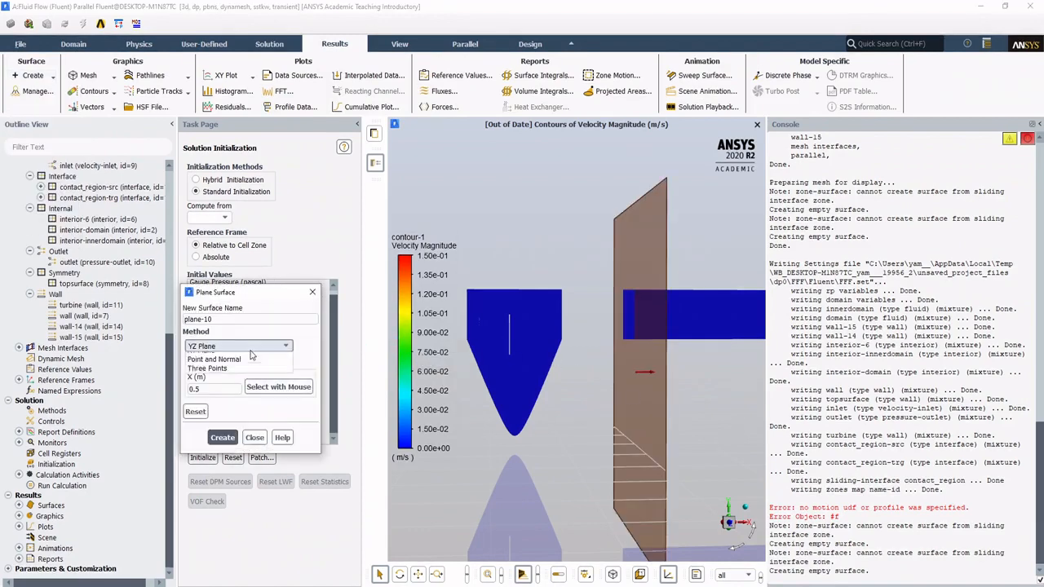
{"action": "left_click", "coordinate": [242, 368]}
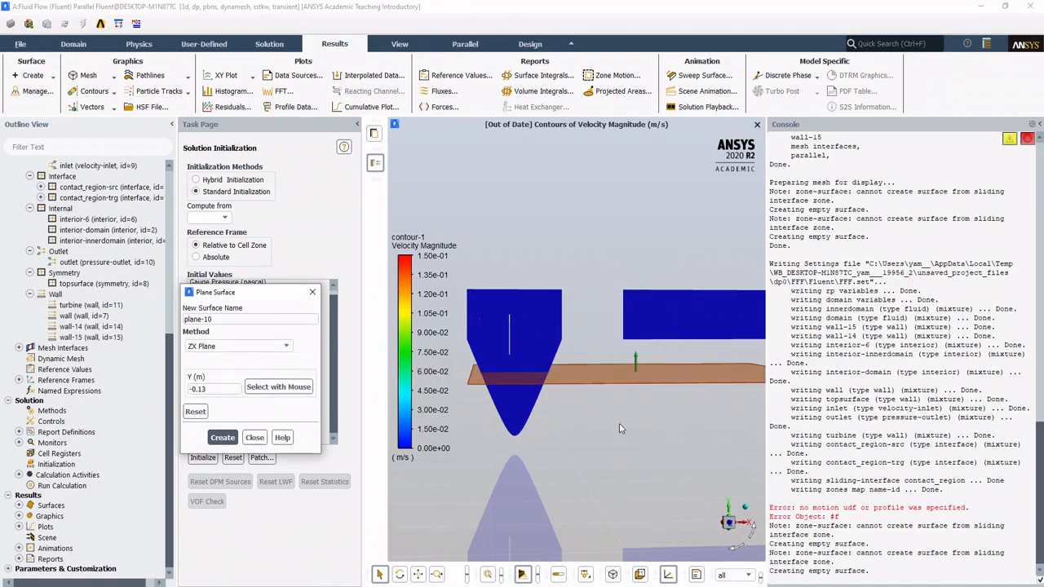
{"action": "left_click", "coordinate": [237, 345]}
{"action": "left_click", "coordinate": [201, 375]}
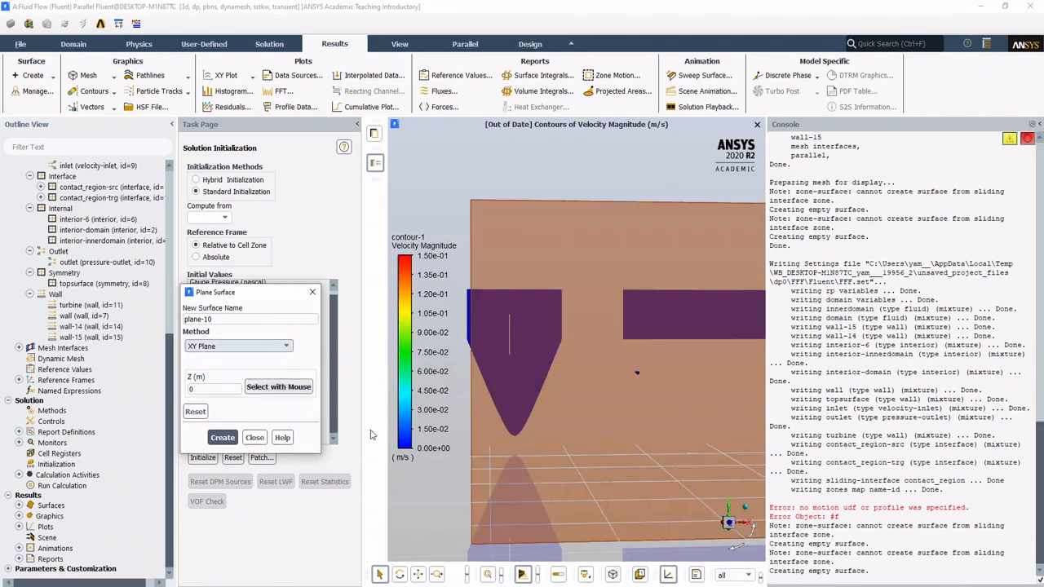
Step: Position the XY plane at Z = -0.1 m so it cuts along the channel and through the basin, and create the surface
{"action": "left_click_drag", "start_coordinate": [559, 452], "coordinate": [610, 445]}
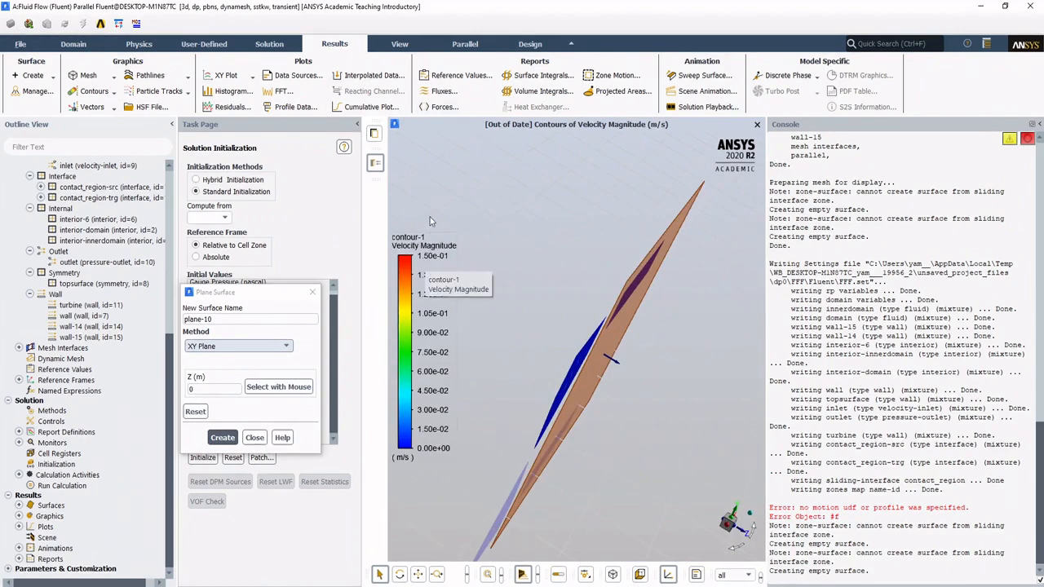
{"action": "left_click", "coordinate": [210, 392]}
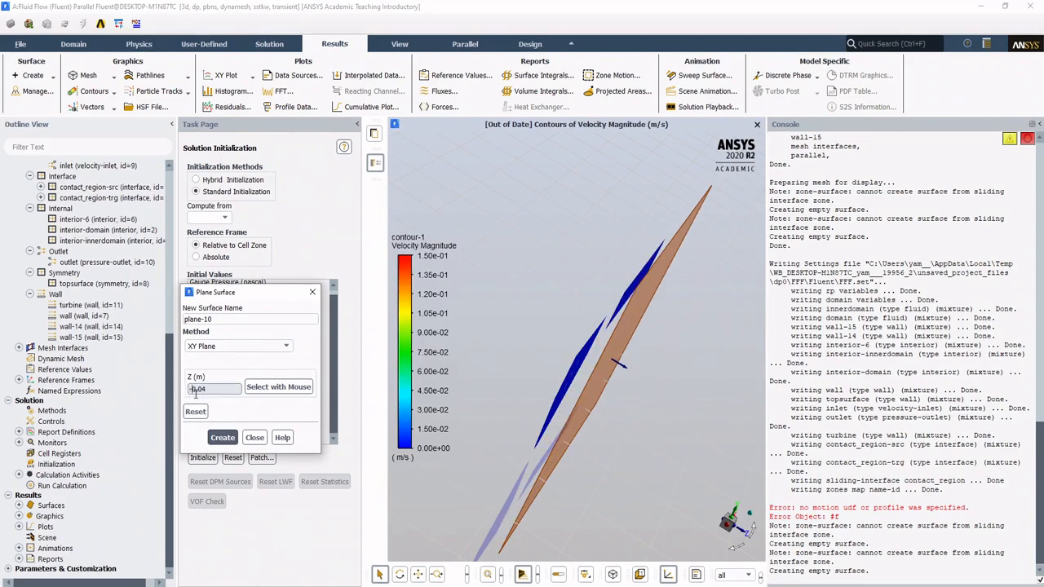
{"action": "left_click_drag", "start_coordinate": [671, 347], "coordinate": [578, 339]}
{"action": "left_click", "coordinate": [213, 389]}
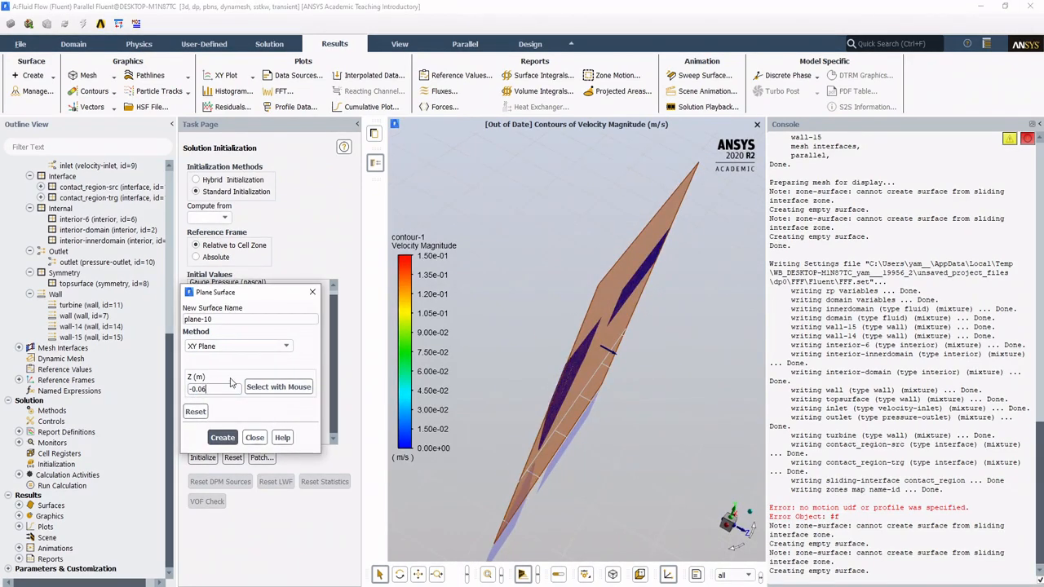
{"action": "left_click_drag", "start_coordinate": [567, 318], "coordinate": [604, 309]}
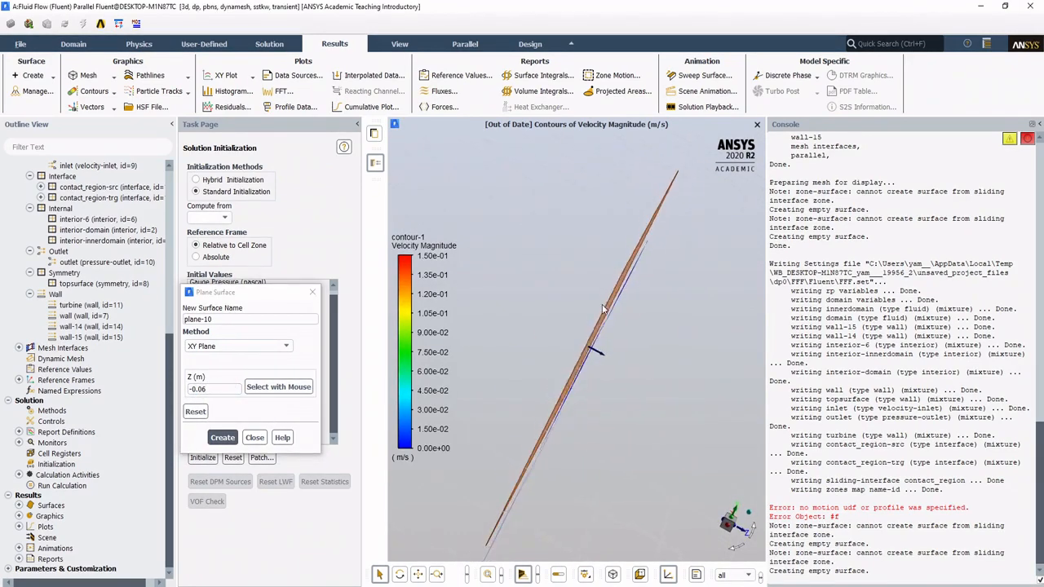
{"action": "left_click", "coordinate": [229, 392]}
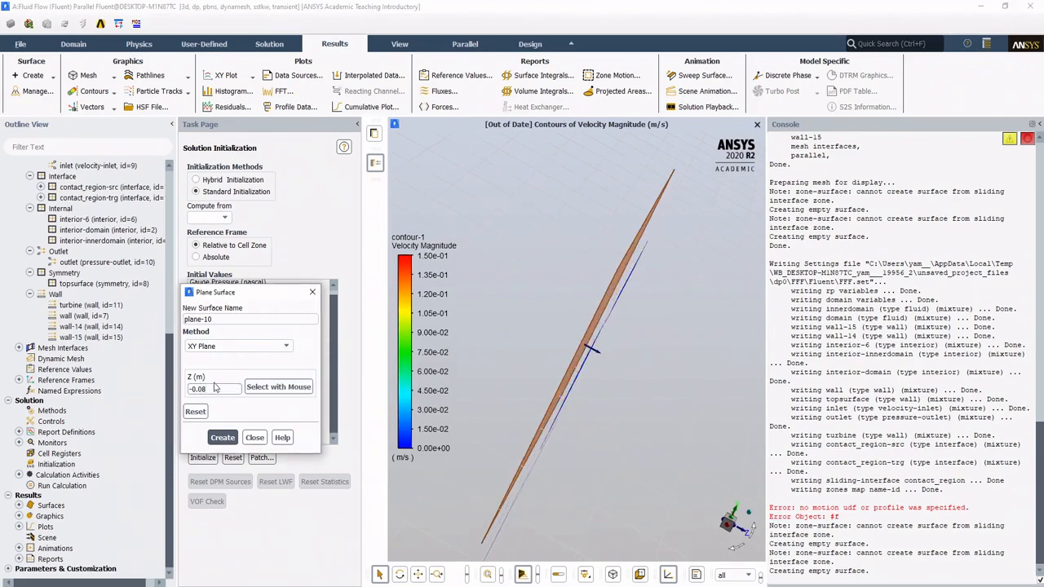
{"action": "left_click", "coordinate": [213, 438]}
{"action": "left_click", "coordinate": [254, 438]}
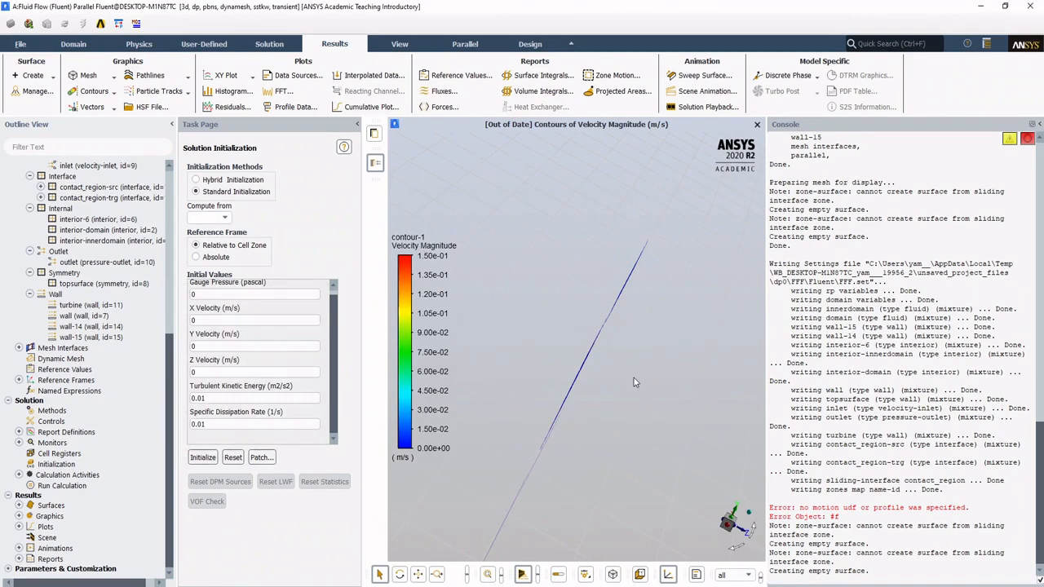
Step: Edit contour-1 to display Velocity Magnitude on the plane-10 surface
{"action": "left_click", "coordinate": [104, 95]}
{"action": "left_click", "coordinate": [96, 487]}
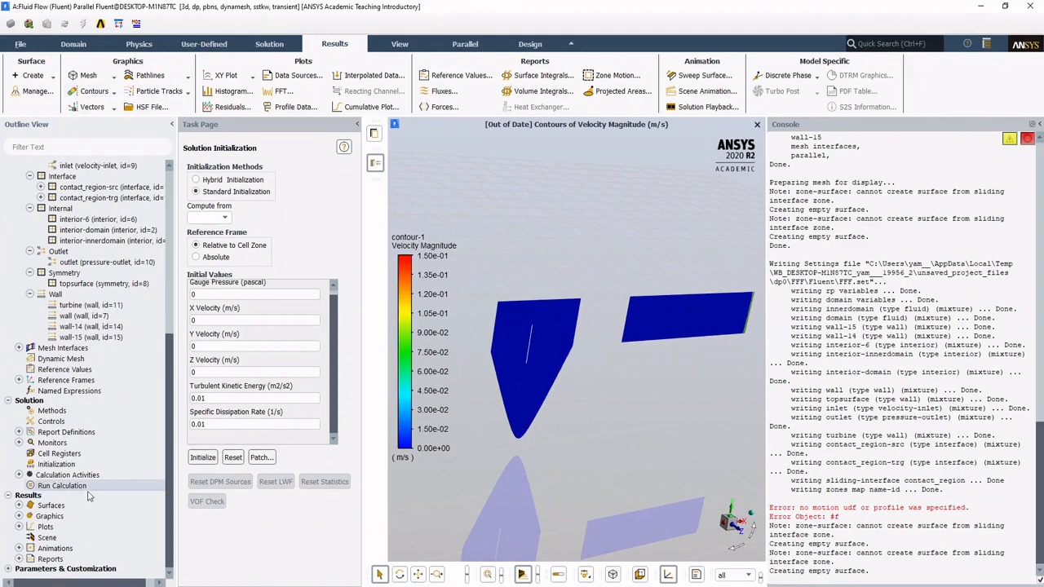
{"action": "left_click", "coordinate": [20, 517]}
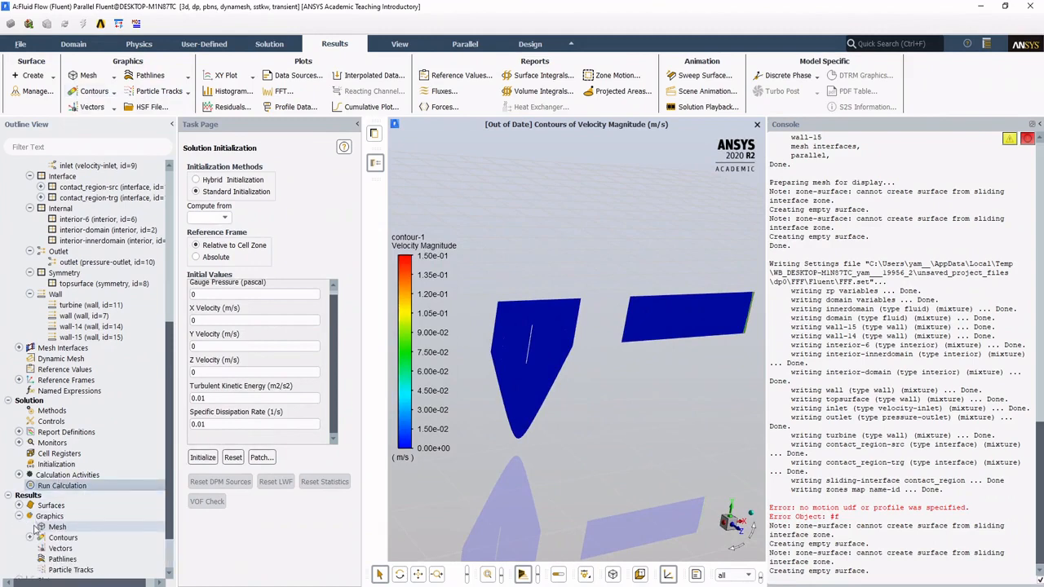
{"action": "left_click", "coordinate": [30, 538]}
{"action": "left_click", "coordinate": [85, 549]}
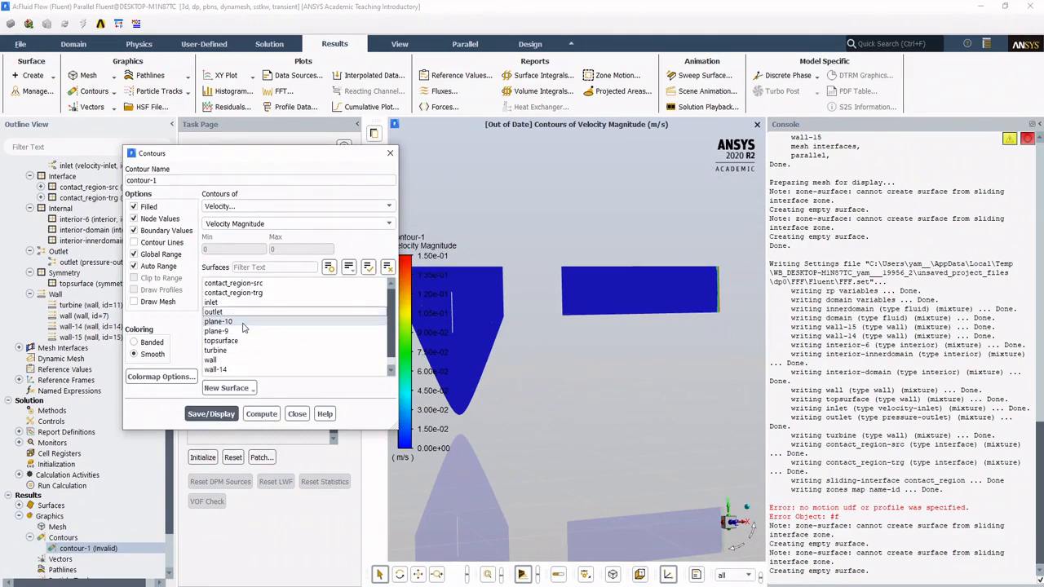
{"action": "left_click", "coordinate": [211, 414]}
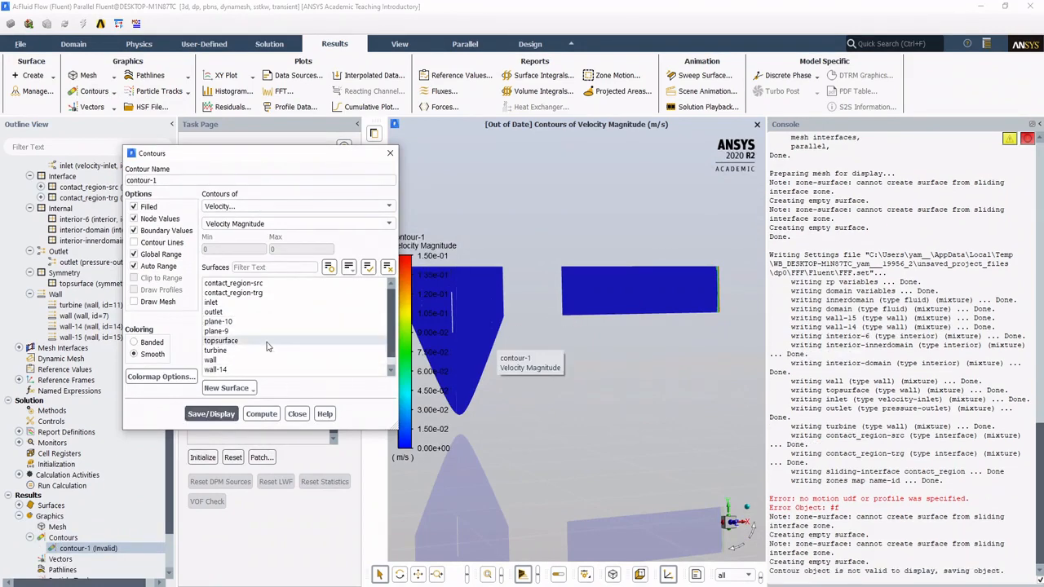
{"action": "left_click", "coordinate": [217, 414]}
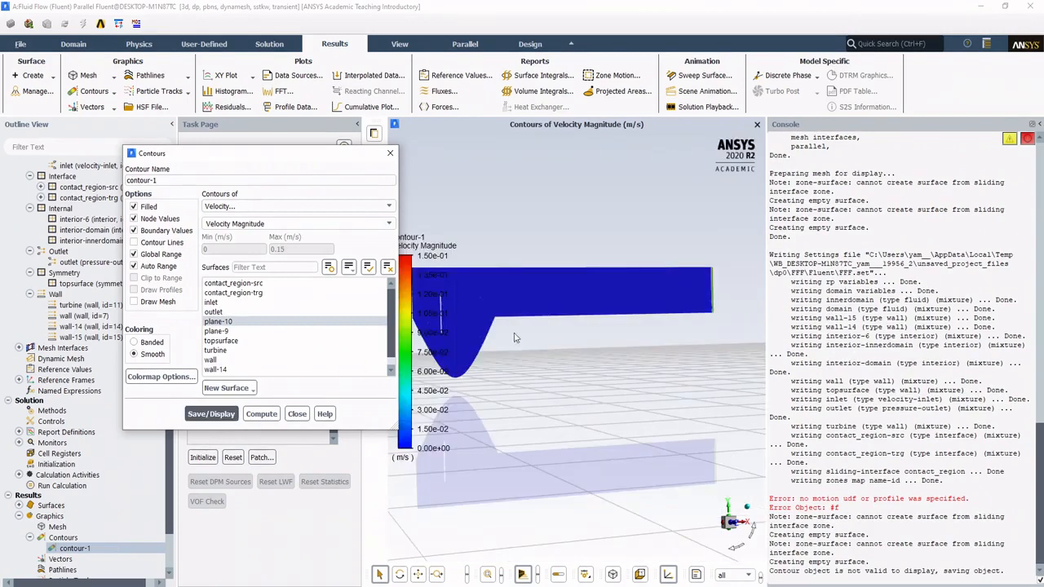
Step: Examine the Velocity Magnitude contour on plane-10 along the channel and basin, and save contour-1
{"action": "middle_click_drag", "start_coordinate": [515, 337], "coordinate": [504, 315]}
{"action": "left_click_drag", "start_coordinate": [504, 315], "coordinate": [592, 299]}
{"action": "left_click_drag", "start_coordinate": [767, 353], "coordinate": [804, 353]}
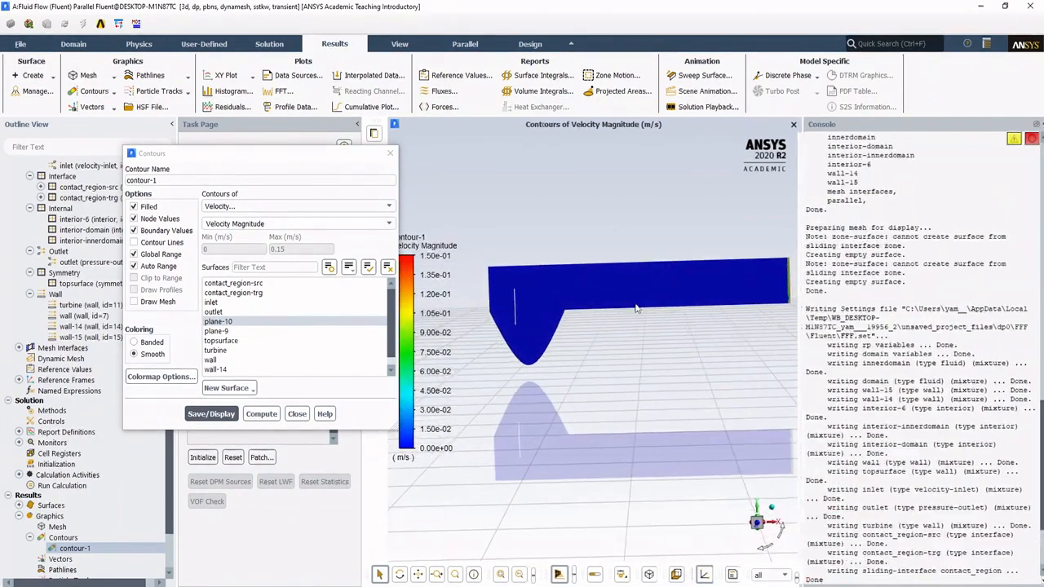
{"action": "mouse_move", "coordinate": [553, 277]}
{"action": "middle_mouse_down"}
{"action": "mouse_move", "coordinate": [571, 285]}
{"action": "mouse_move", "coordinate": [546, 271]}
{"action": "mouse_move", "coordinate": [572, 279]}
{"action": "middle_mouse_up"}
{"action": "left_click_drag", "start_coordinate": [275, 149], "coordinate": [193, 132]}
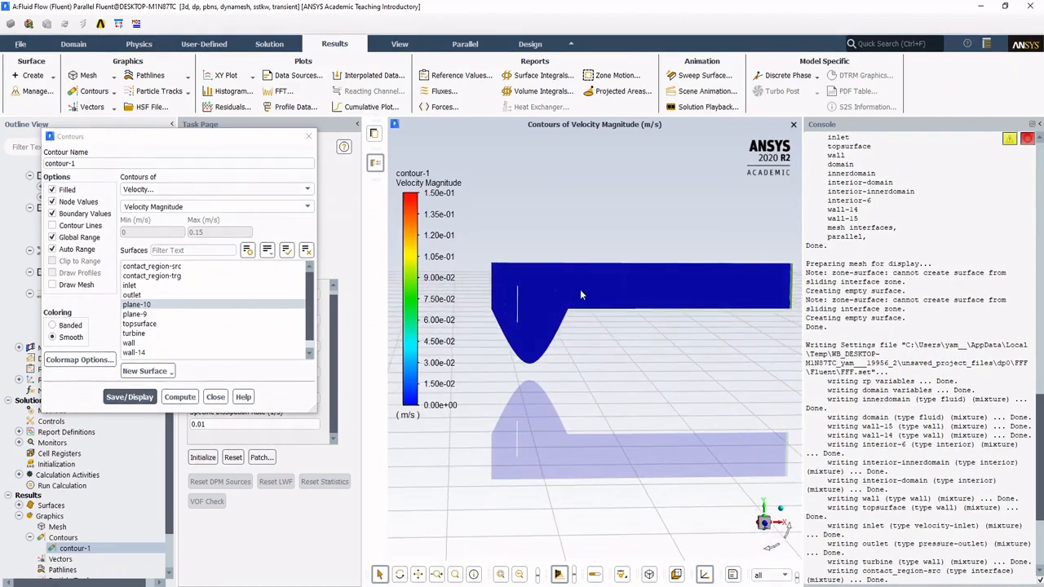
{"action": "middle_click_drag", "start_coordinate": [580, 292], "coordinate": [552, 296], "text": "ctrl"}
{"action": "scroll", "coordinate": [552, 297], "scroll_direction": "down", "scroll_amount": 1}
{"action": "scroll", "coordinate": [553, 292], "scroll_direction": "up", "scroll_amount": 3}
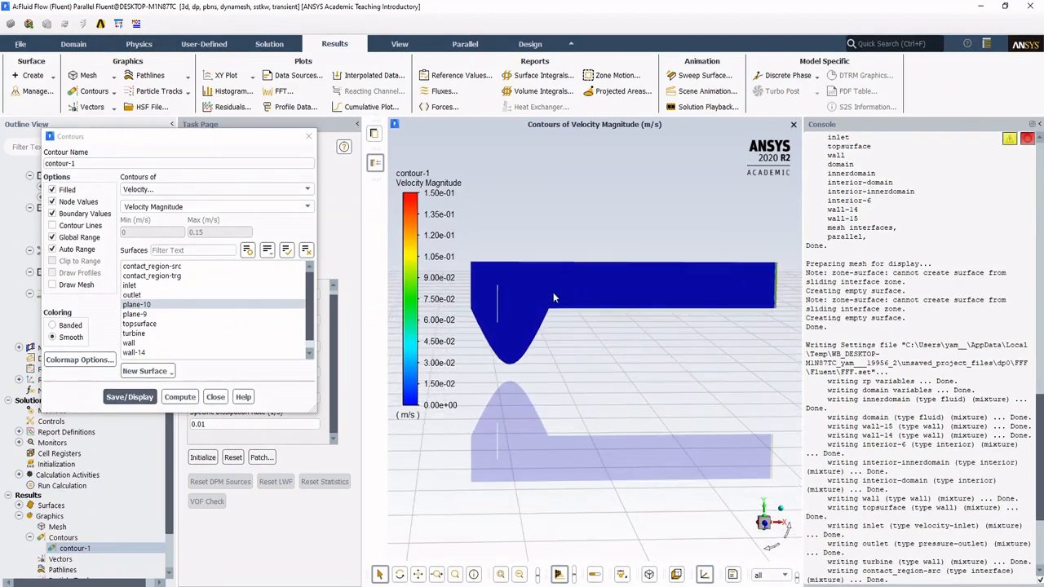
{"action": "scroll", "coordinate": [556, 289], "scroll_direction": "down", "scroll_amount": 1}
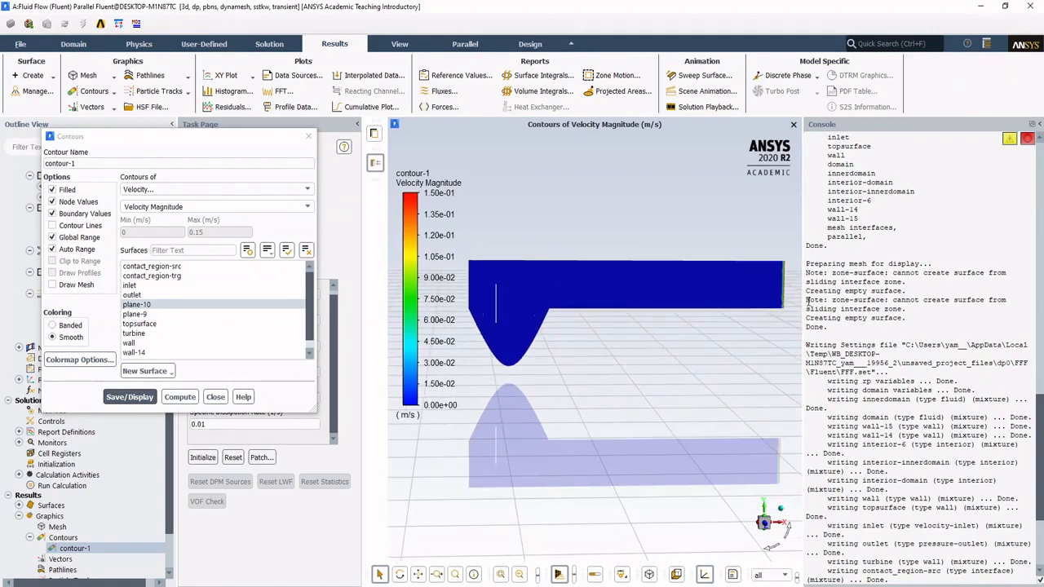
{"action": "left_click_drag", "start_coordinate": [803, 304], "coordinate": [809, 303]}
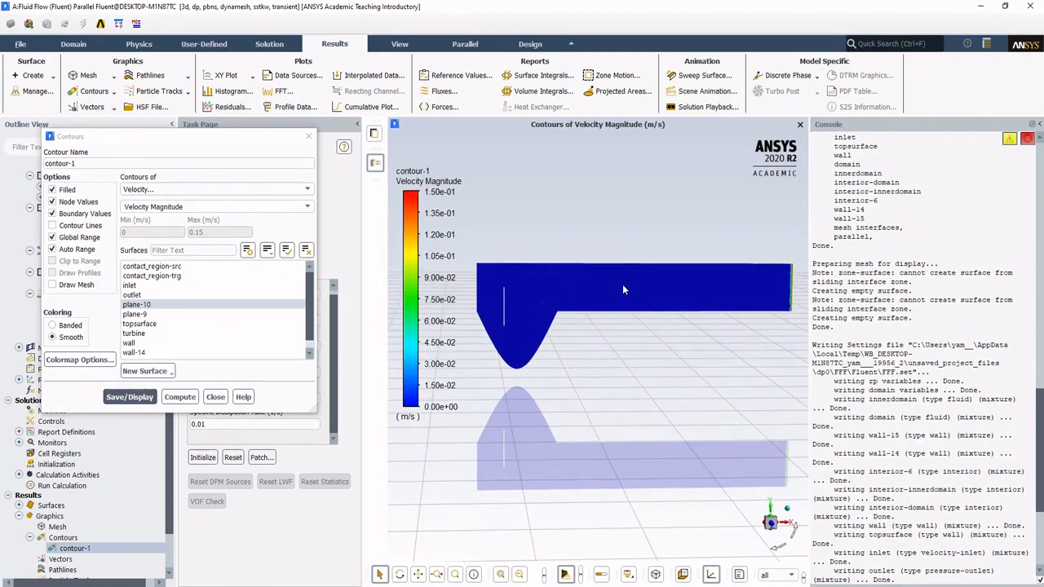
{"action": "left_click", "coordinate": [135, 400]}
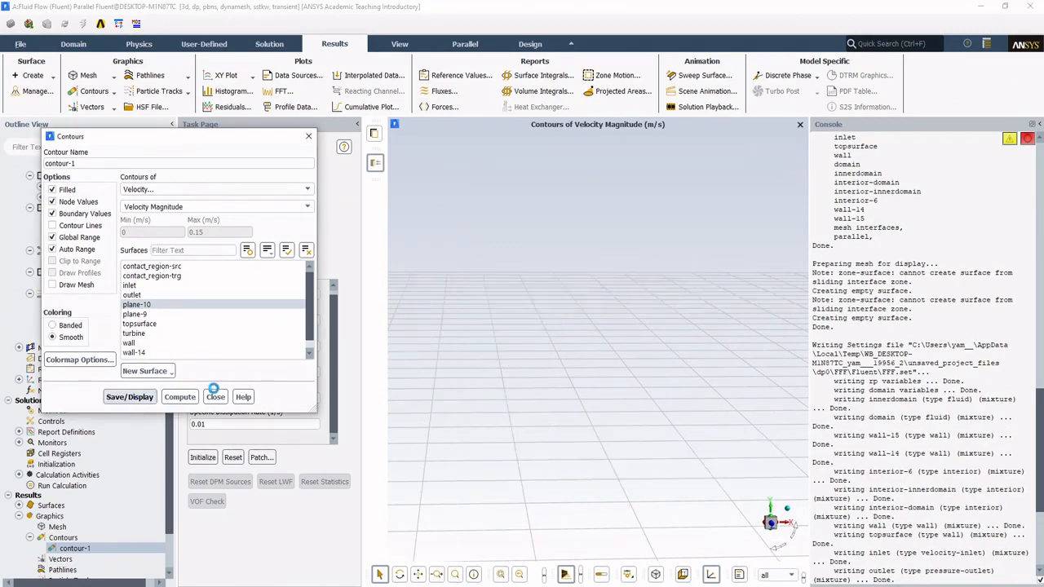
{"action": "left_click", "coordinate": [215, 397]}
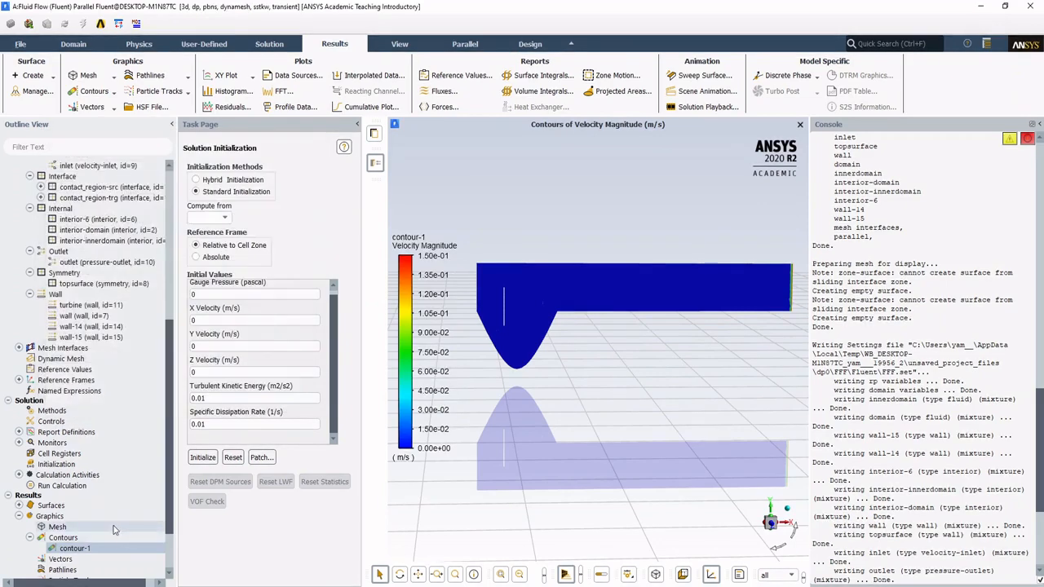
Step: Create a new mesh display showing only the faces of the plane-9 surface
{"action": "scroll", "coordinate": [58, 467], "scroll_direction": "down", "scroll_amount": 2}
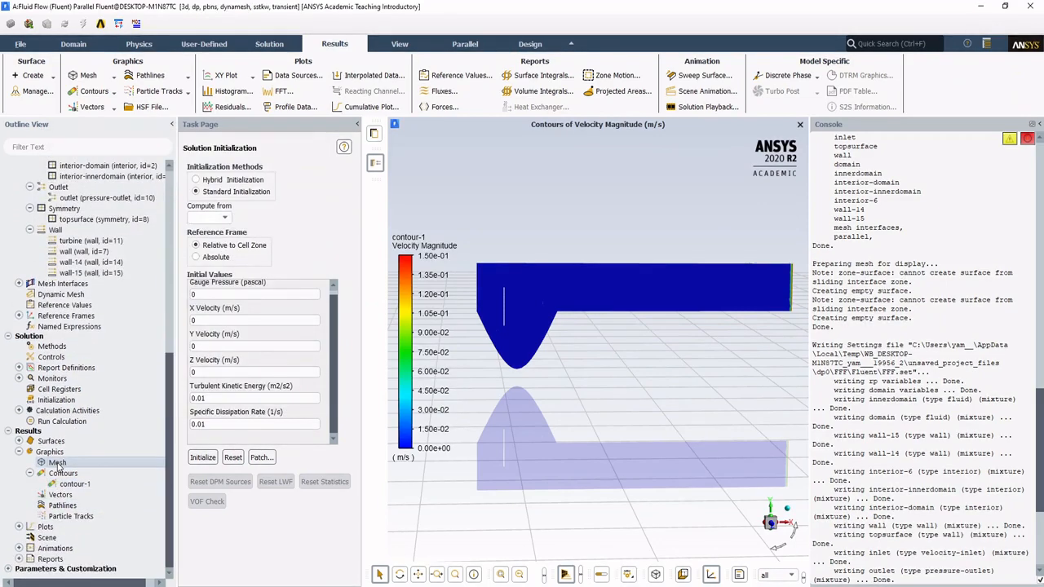
{"action": "double_click", "coordinate": [57, 463]}
{"action": "right_click", "coordinate": [58, 464]}
{"action": "left_click", "coordinate": [310, 363]}
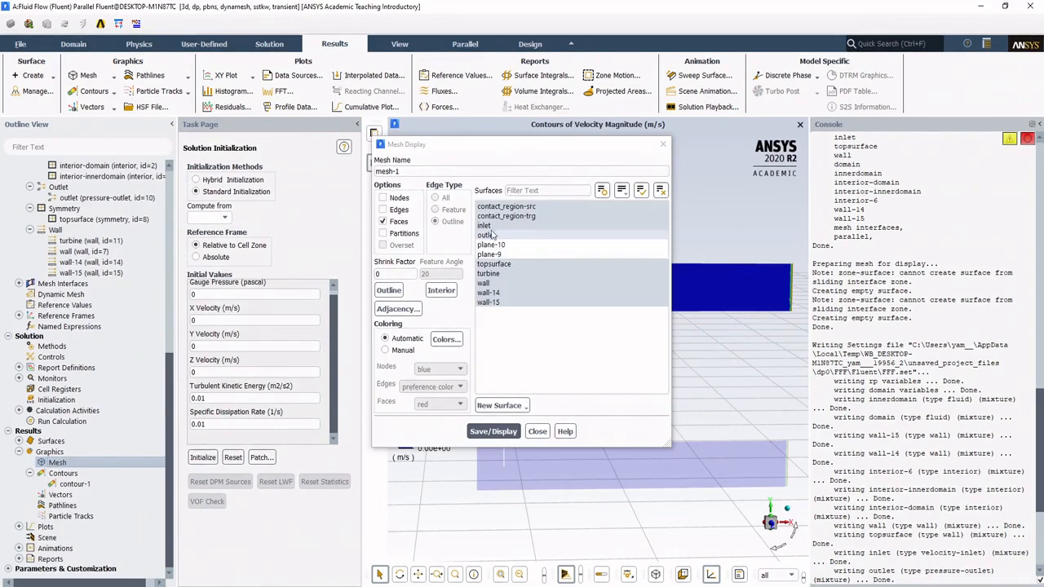
{"action": "left_click", "coordinate": [507, 266]}
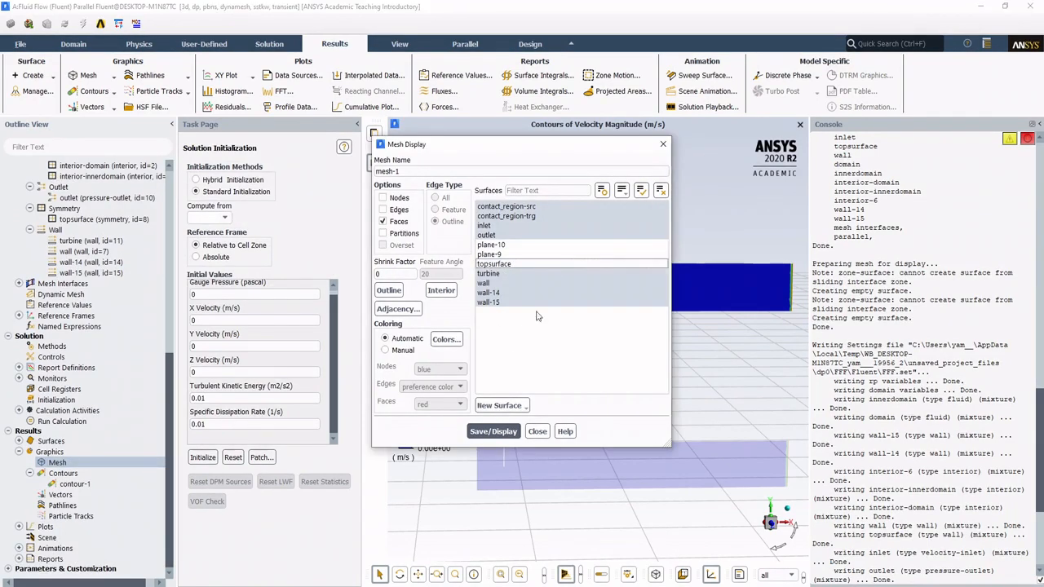
{"action": "left_click", "coordinate": [524, 248]}
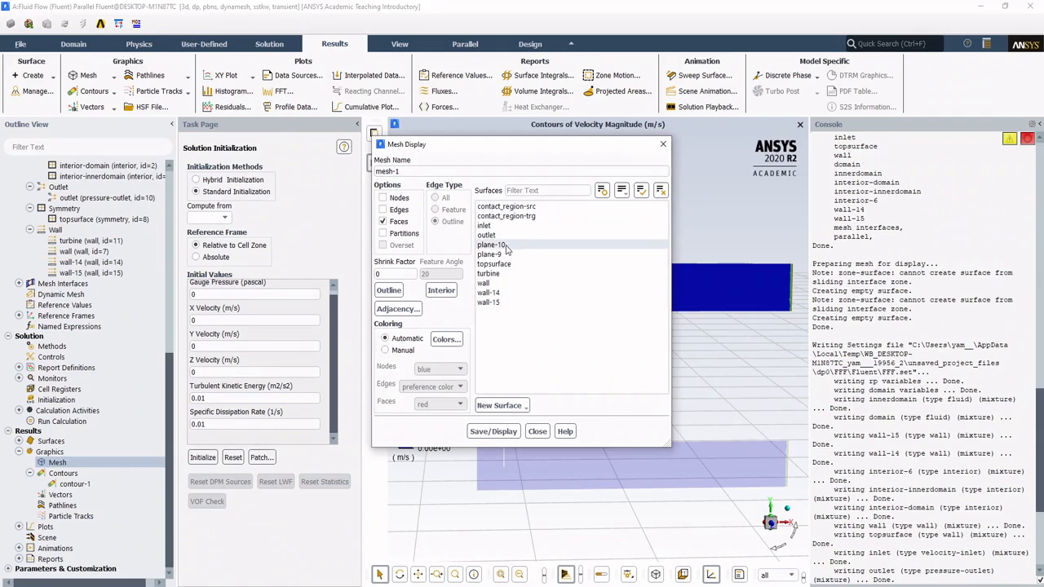
{"action": "left_click", "coordinate": [505, 254]}
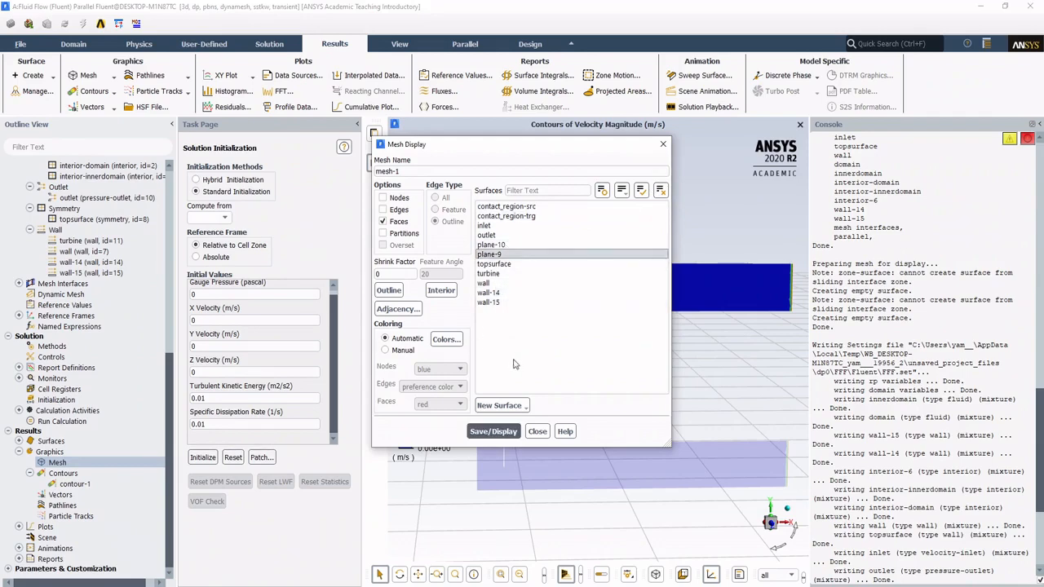
{"action": "left_click", "coordinate": [490, 433]}
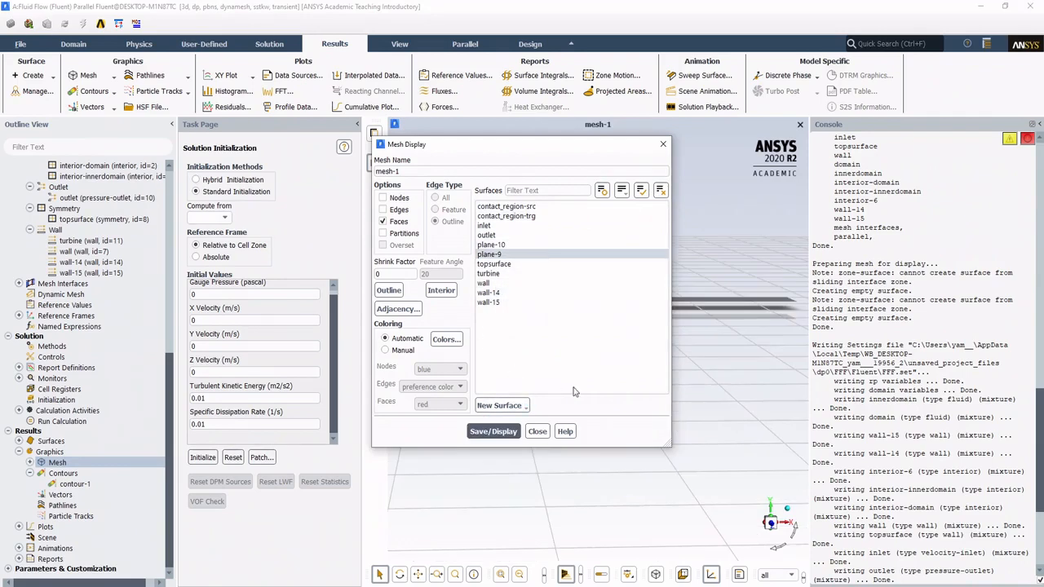
{"action": "left_click", "coordinate": [545, 436]}
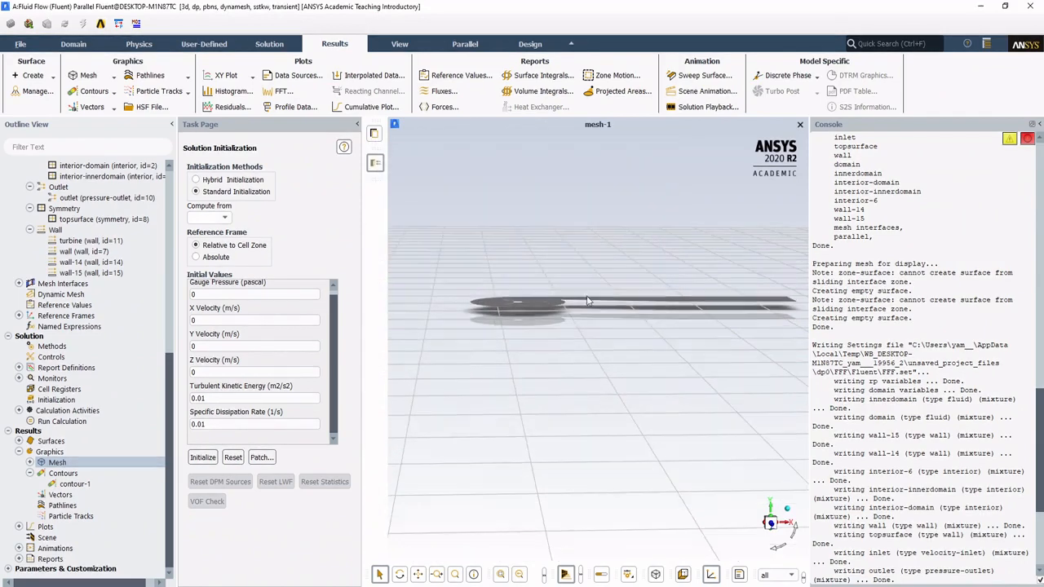
Step: Edit mesh-1 to show both edges and faces on plane-9, with edge type All
{"action": "left_click_drag", "start_coordinate": [578, 444], "coordinate": [646, 349]}
{"action": "left_click_drag", "start_coordinate": [811, 336], "coordinate": [859, 336]}
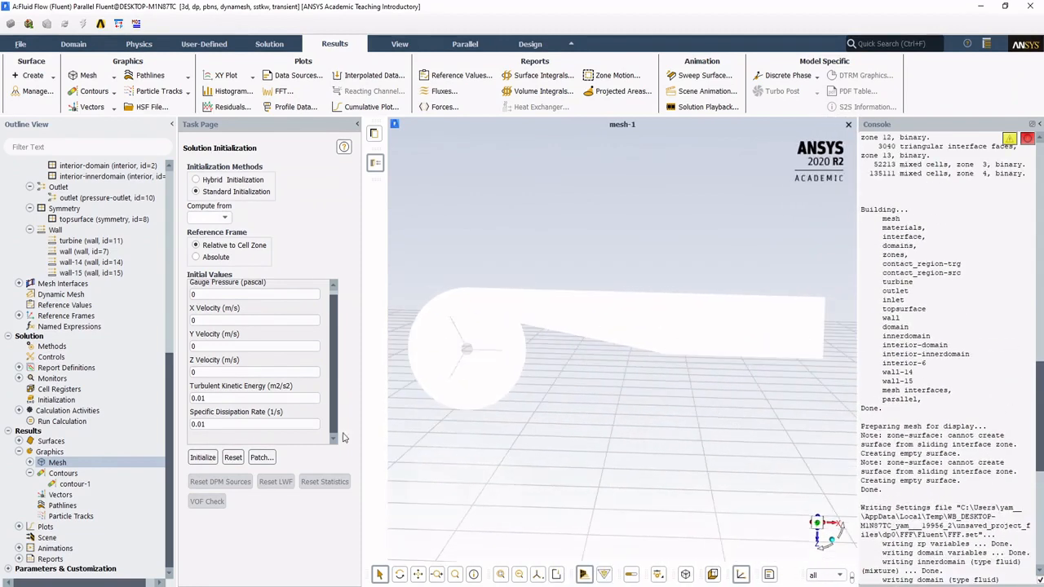
{"action": "double_click", "coordinate": [62, 463]}
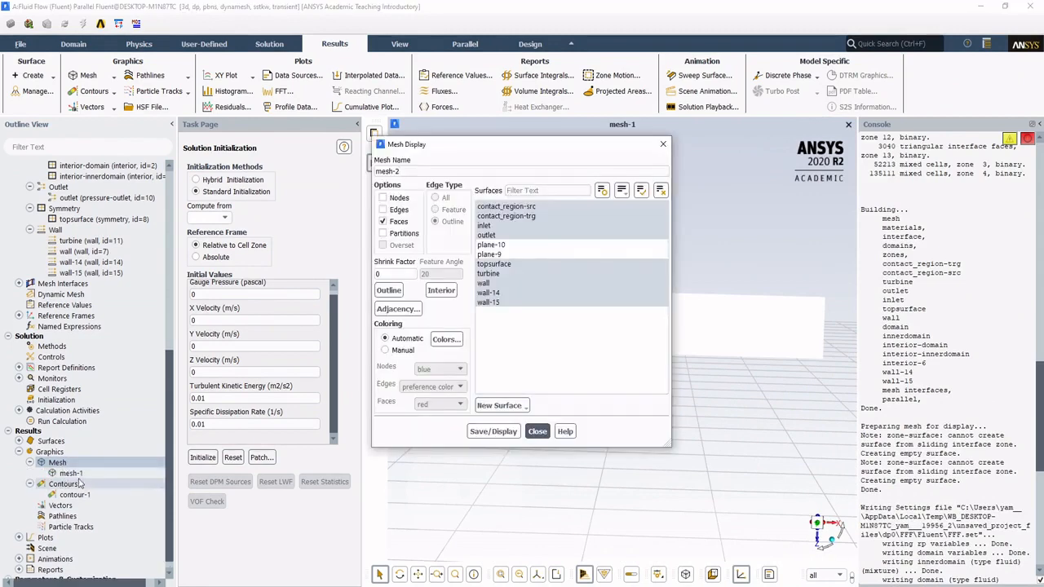
{"action": "key", "text": "Escape"}
{"action": "double_click", "coordinate": [78, 475]}
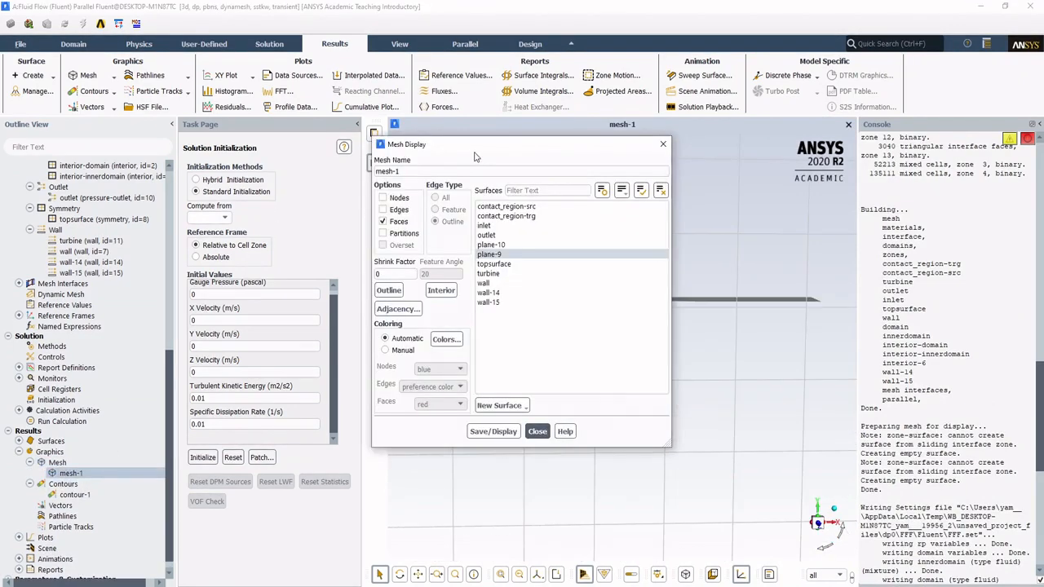
{"action": "mouse_move", "coordinate": [490, 257]}
{"action": "left_mouse_down"}
{"action": "mouse_move", "coordinate": [460, 408]}
{"action": "mouse_move", "coordinate": [473, 445]}
{"action": "mouse_move", "coordinate": [518, 494]}
{"action": "mouse_move", "coordinate": [563, 351]}
{"action": "mouse_move", "coordinate": [580, 232]}
{"action": "mouse_move", "coordinate": [602, 221]}
{"action": "mouse_move", "coordinate": [583, 266]}
{"action": "mouse_move", "coordinate": [505, 250]}
{"action": "mouse_move", "coordinate": [507, 261]}
{"action": "left_mouse_up"}
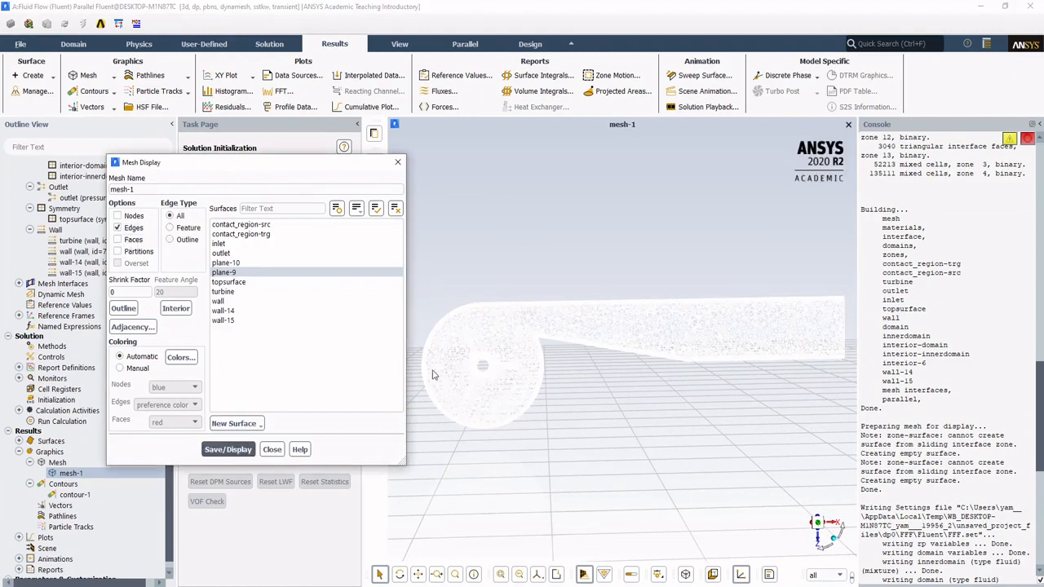
{"action": "left_click", "coordinate": [131, 240]}
{"action": "left_click", "coordinate": [228, 450]}
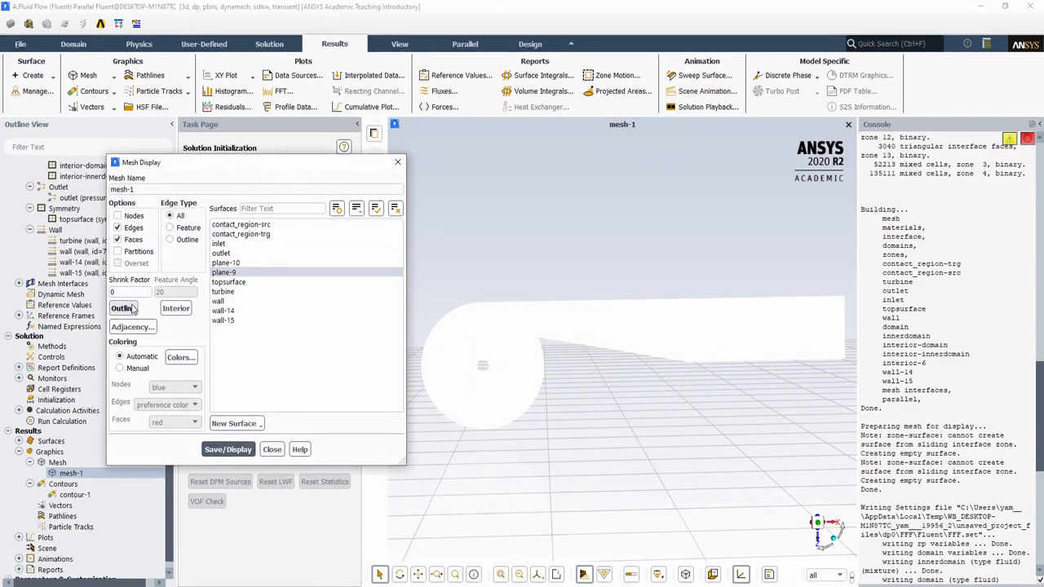
{"action": "left_click", "coordinate": [132, 240]}
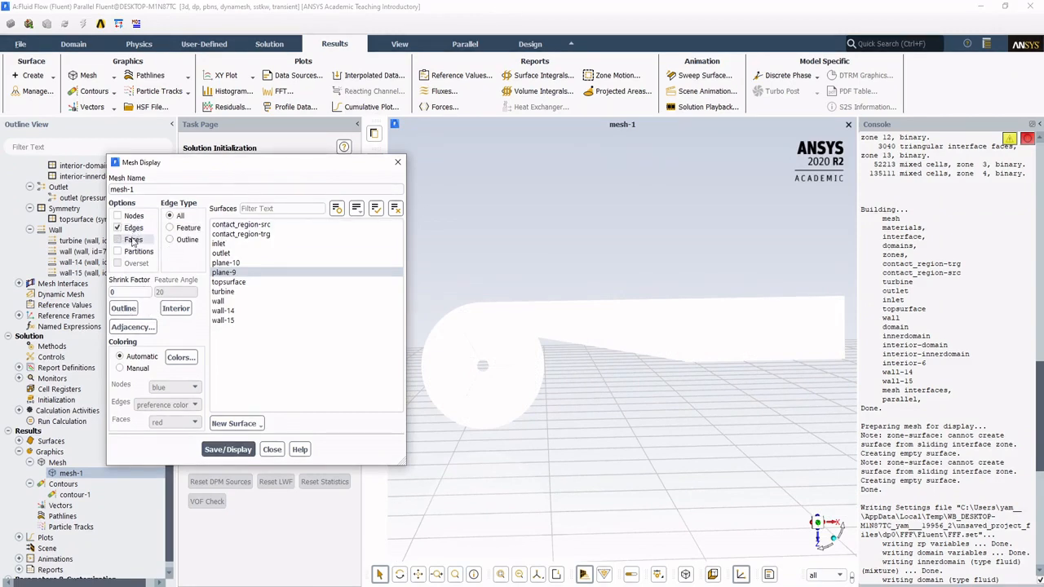
{"action": "left_click", "coordinate": [132, 240]}
{"action": "left_click", "coordinate": [123, 309]}
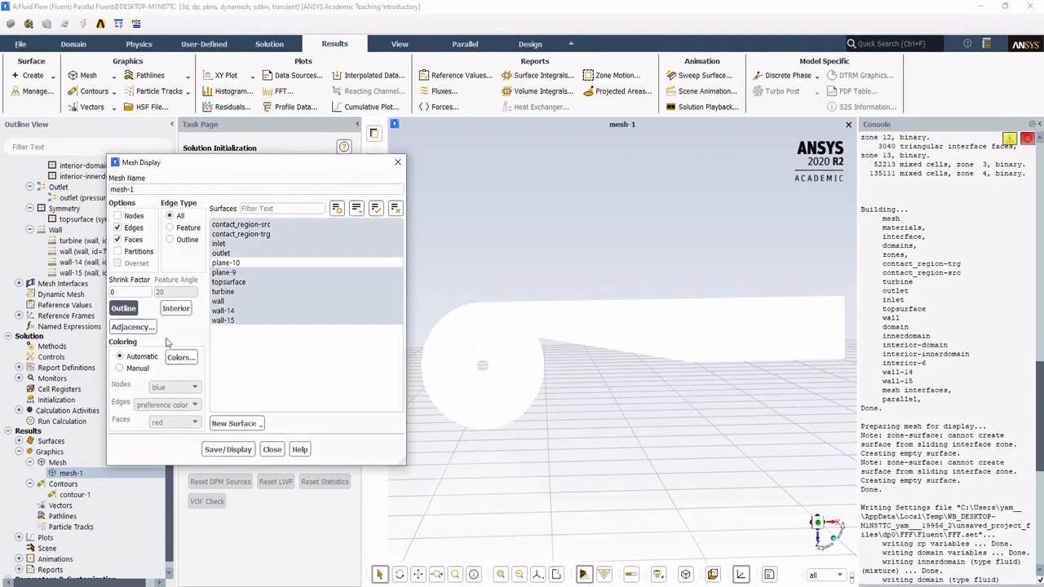
{"action": "left_click", "coordinate": [395, 208]}
{"action": "left_click", "coordinate": [277, 263]}
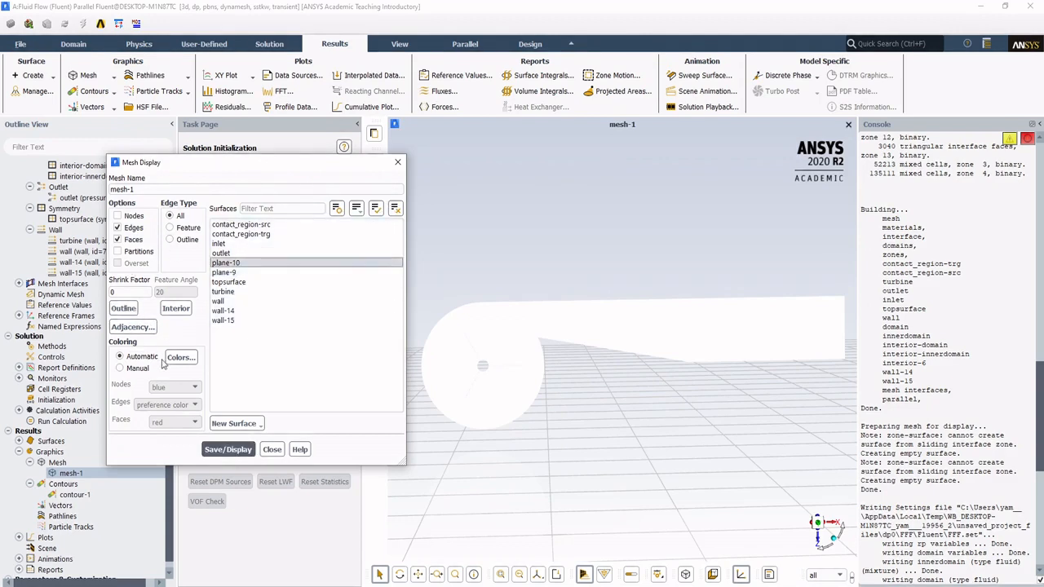
{"action": "left_click", "coordinate": [238, 264]}
{"action": "left_click", "coordinate": [238, 273]}
Step: Reset the mesh colors and set the color of the far-field type to light green
{"action": "left_click", "coordinate": [180, 359]}
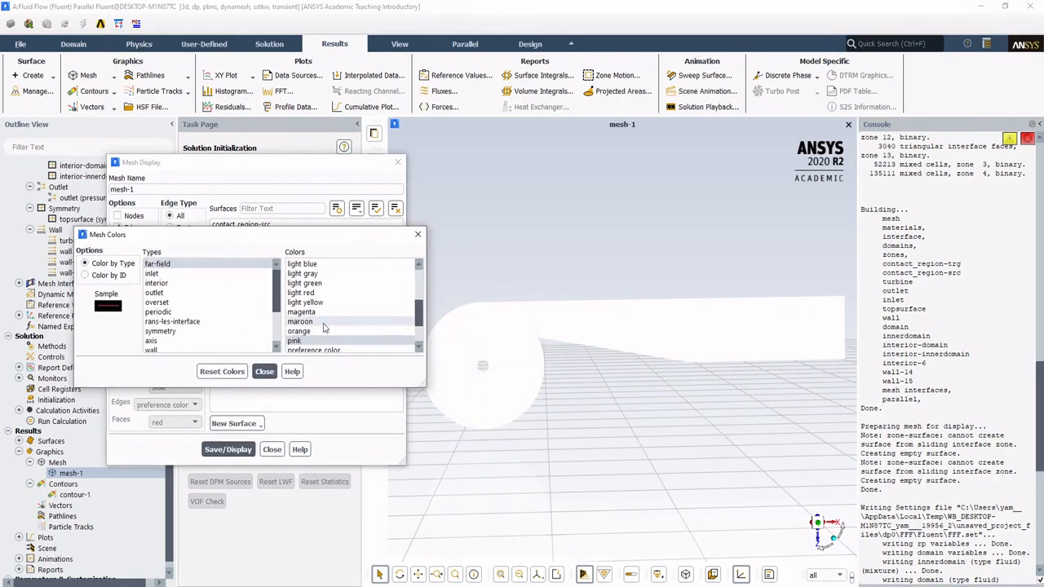
{"action": "left_click", "coordinate": [304, 284]}
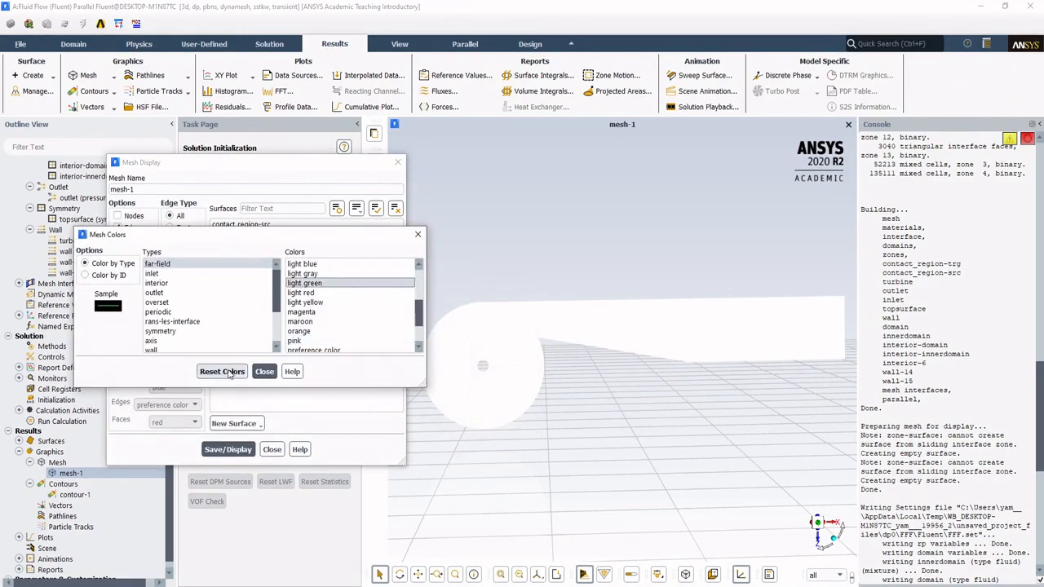
{"action": "left_click", "coordinate": [263, 372]}
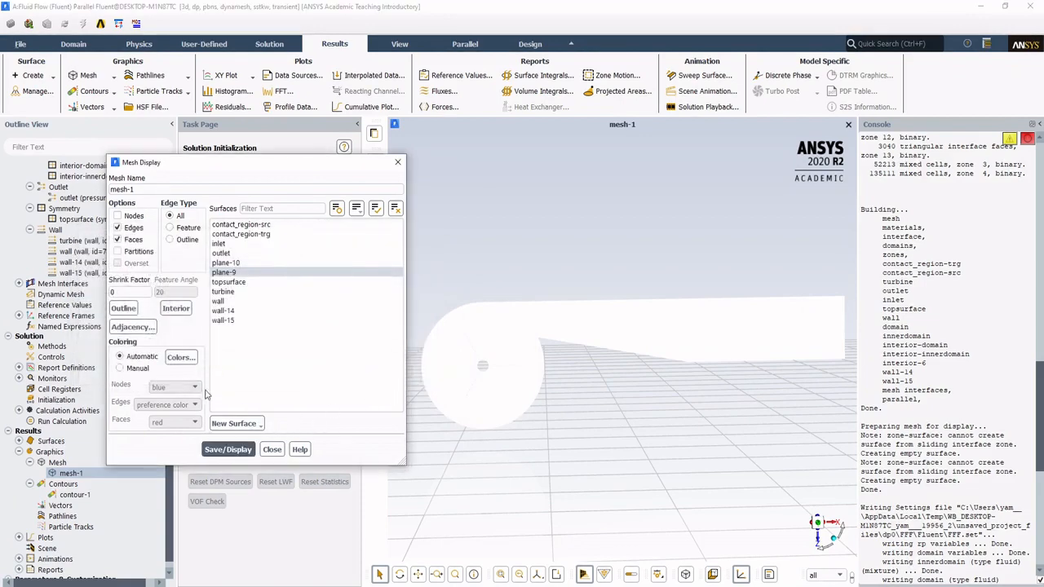
{"action": "left_click", "coordinate": [180, 357]}
{"action": "left_click", "coordinate": [311, 285]}
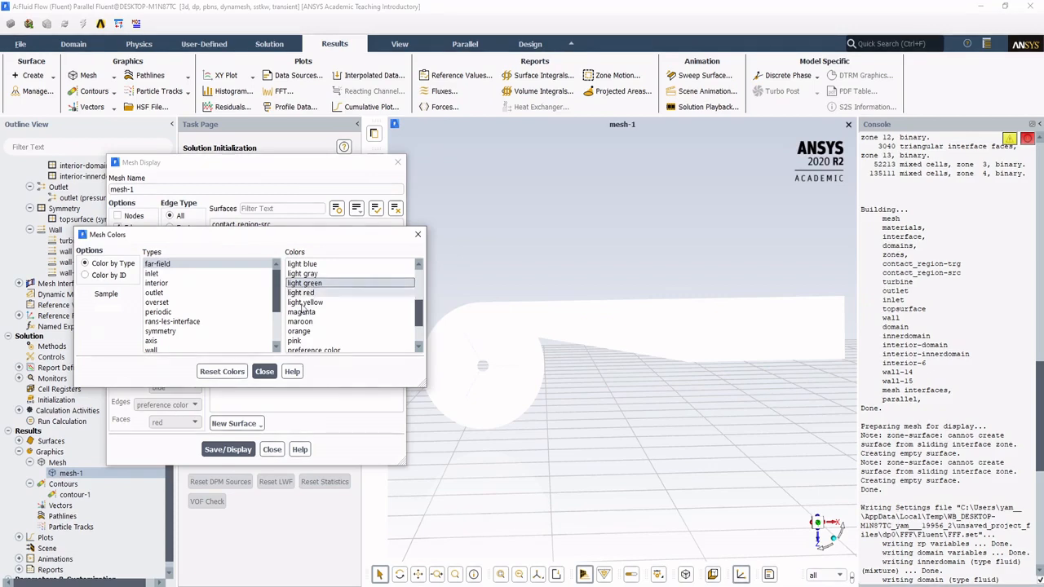
{"action": "left_click", "coordinate": [222, 372]}
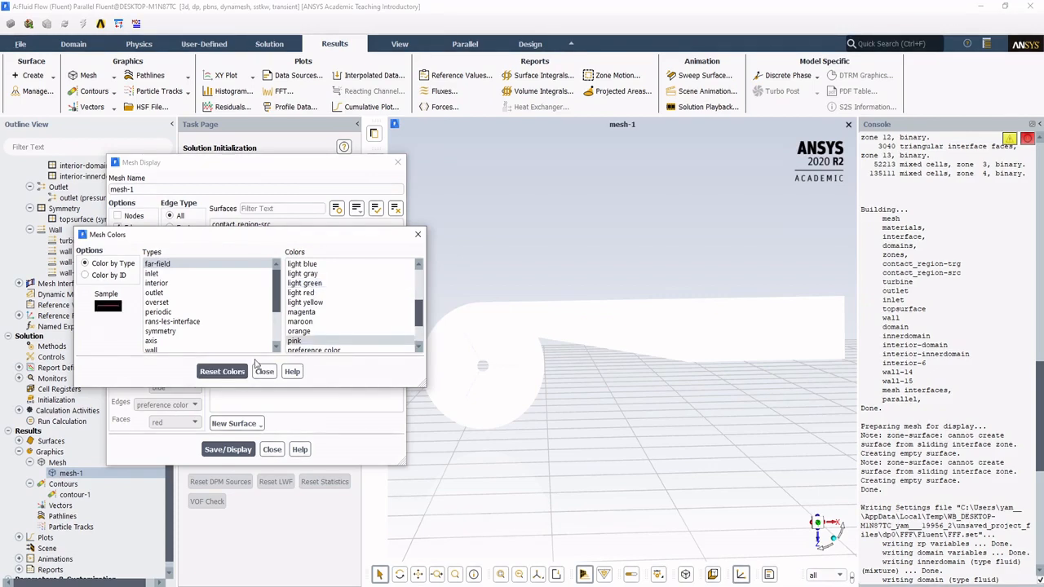
{"action": "left_click", "coordinate": [317, 284]}
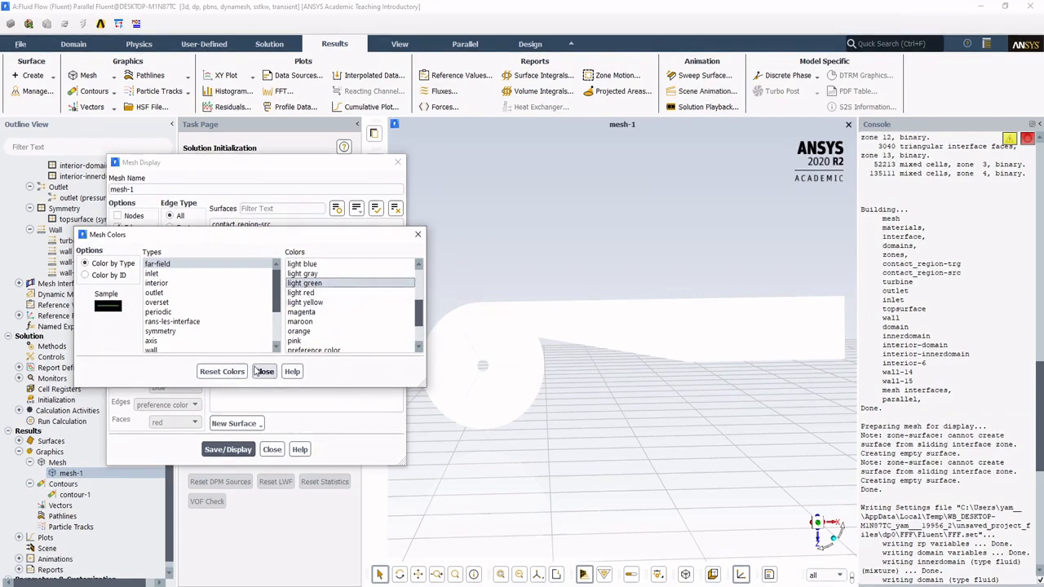
{"action": "left_click", "coordinate": [265, 372]}
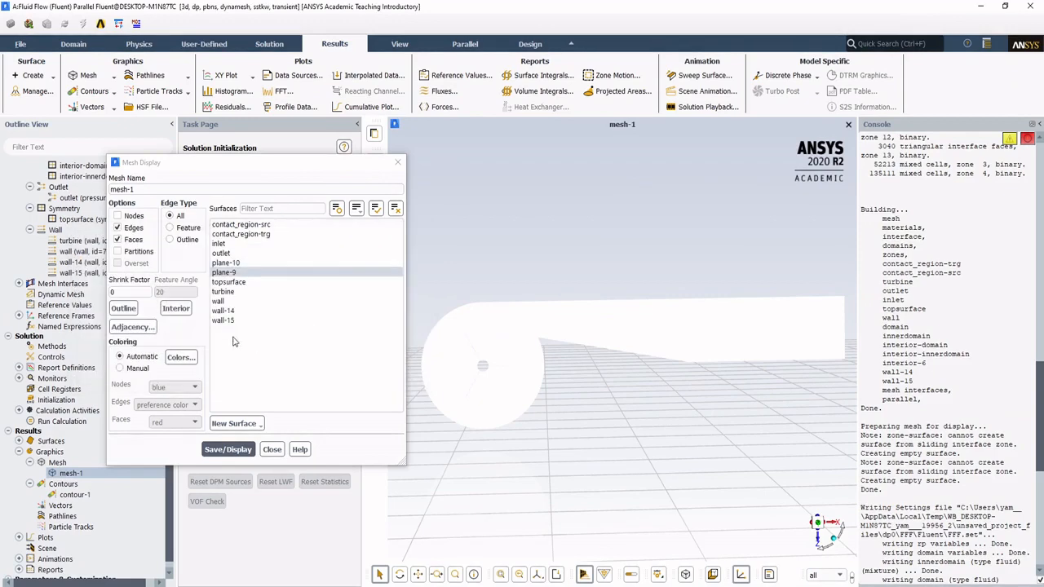
Step: Set the mesh color of the surface type to light green and redisplay mesh-1
{"action": "left_click", "coordinate": [182, 357]}
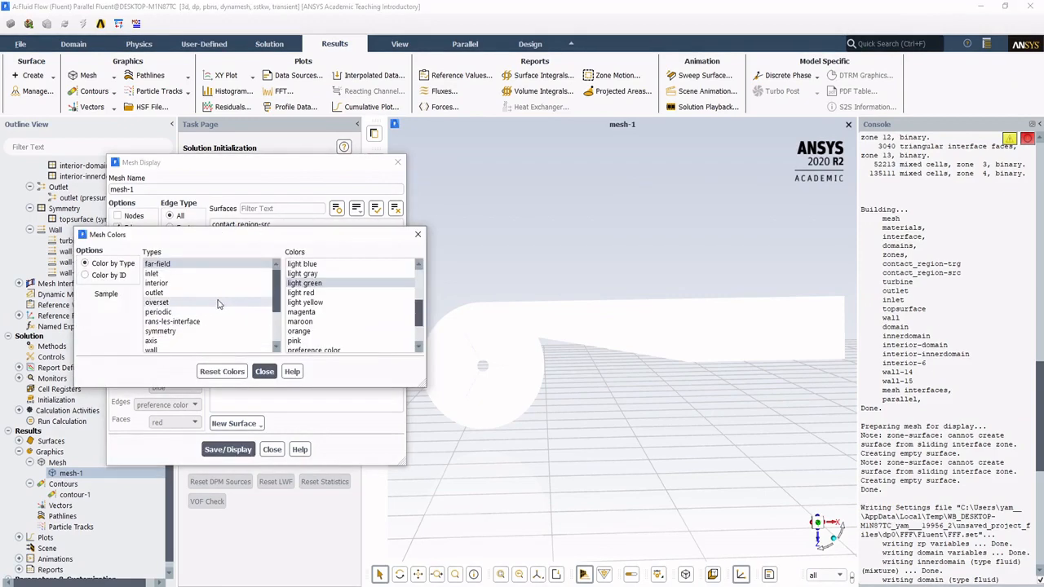
{"action": "scroll", "coordinate": [218, 302], "scroll_direction": "down", "scroll_amount": 2}
{"action": "scroll", "coordinate": [218, 297], "scroll_direction": "up", "scroll_amount": 2}
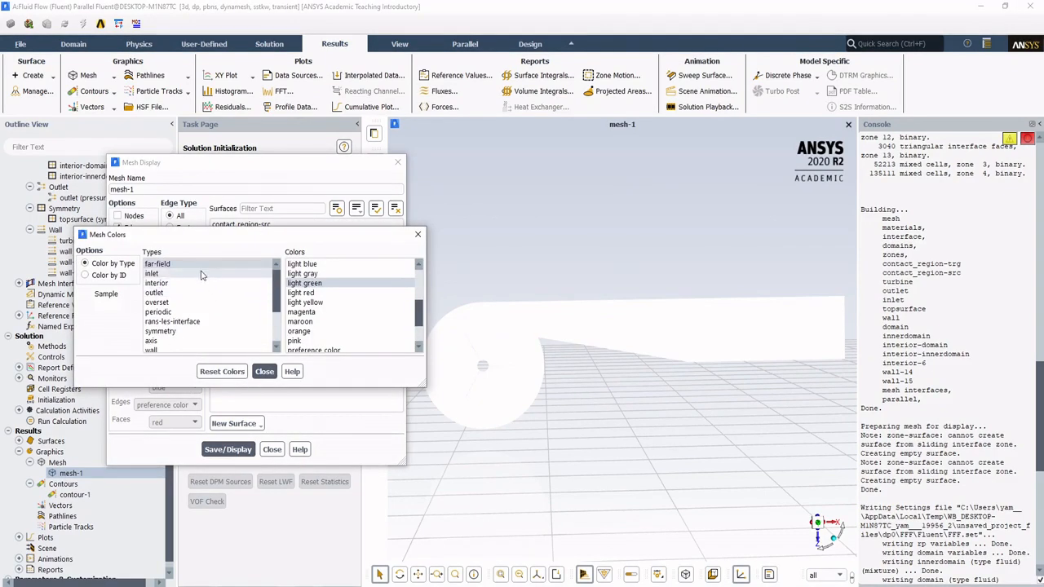
{"action": "scroll", "coordinate": [195, 313], "scroll_direction": "down", "scroll_amount": 1}
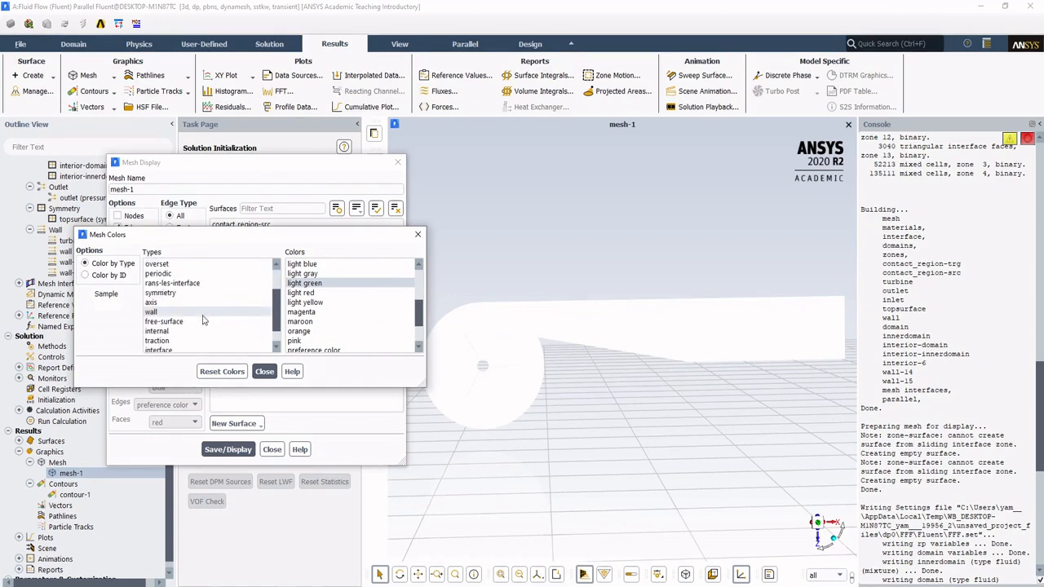
{"action": "scroll", "coordinate": [193, 306], "scroll_direction": "up", "scroll_amount": 1}
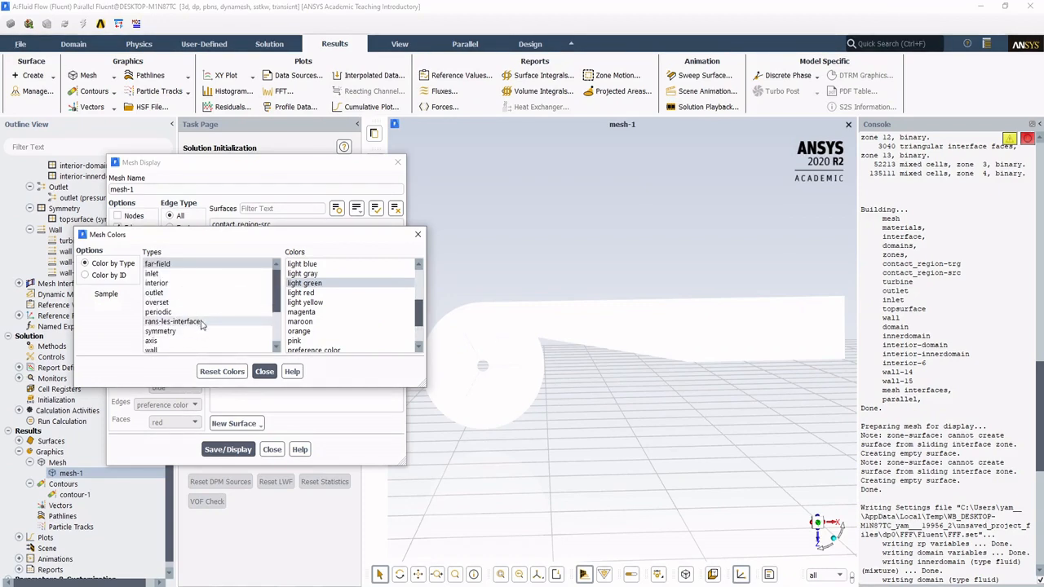
{"action": "scroll", "coordinate": [214, 322], "scroll_direction": "down", "scroll_amount": 2}
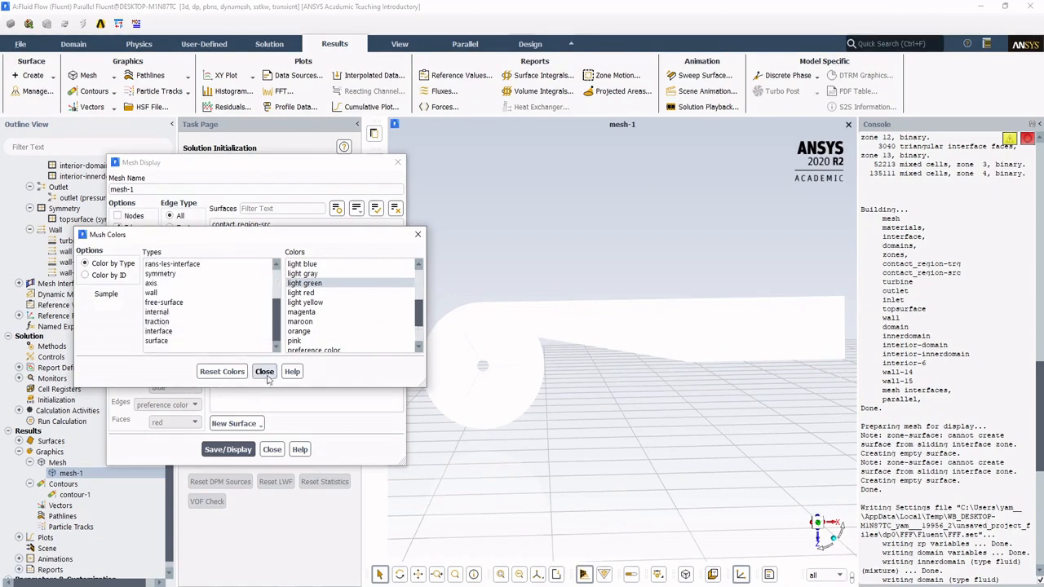
{"action": "left_click", "coordinate": [211, 342]}
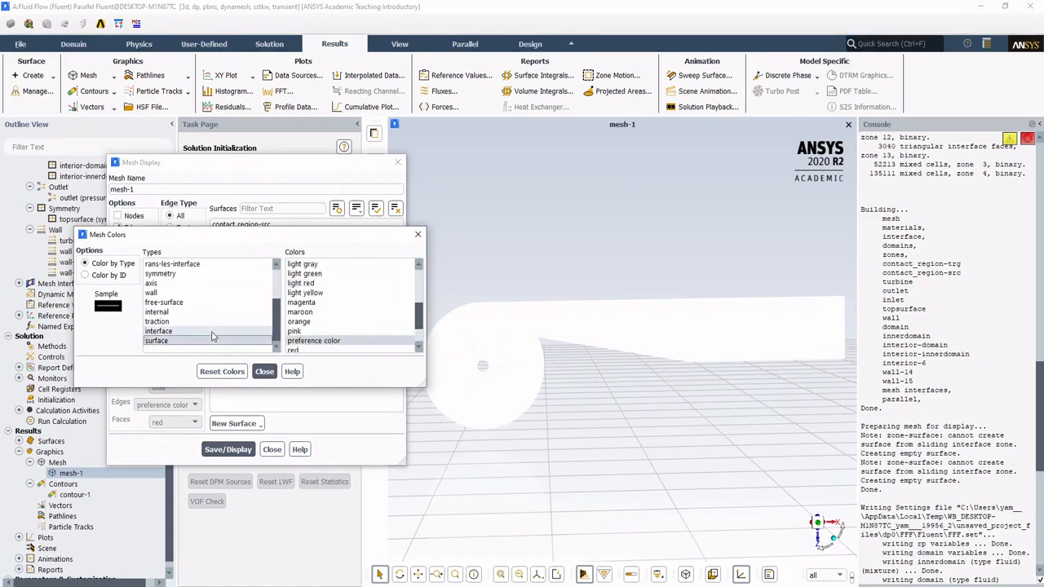
{"action": "scroll", "coordinate": [341, 310], "scroll_direction": "up", "scroll_amount": 2}
{"action": "scroll", "coordinate": [341, 311], "scroll_direction": "down", "scroll_amount": 2}
{"action": "left_click", "coordinate": [333, 312]}
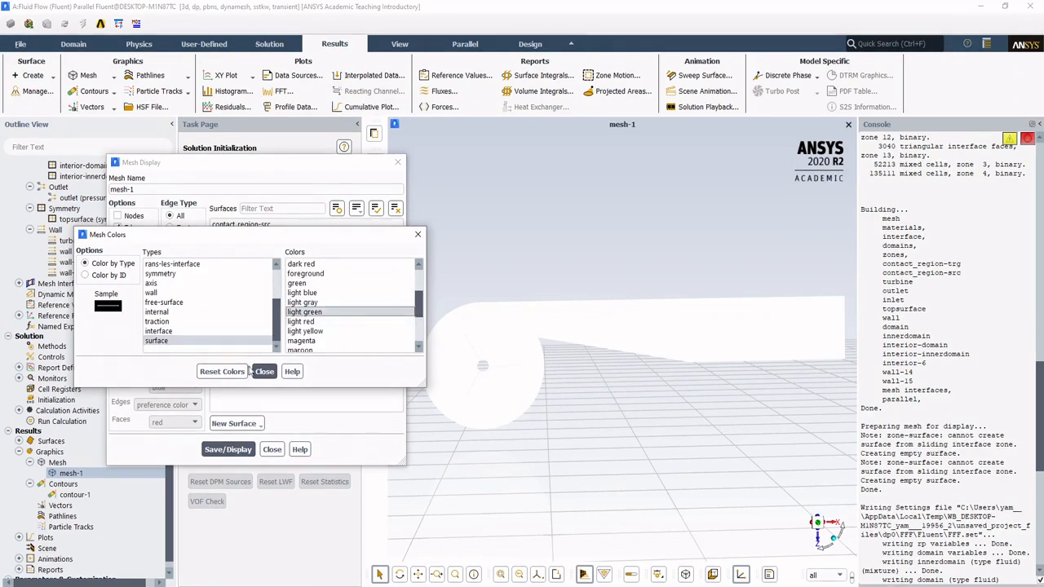
{"action": "left_click", "coordinate": [264, 372]}
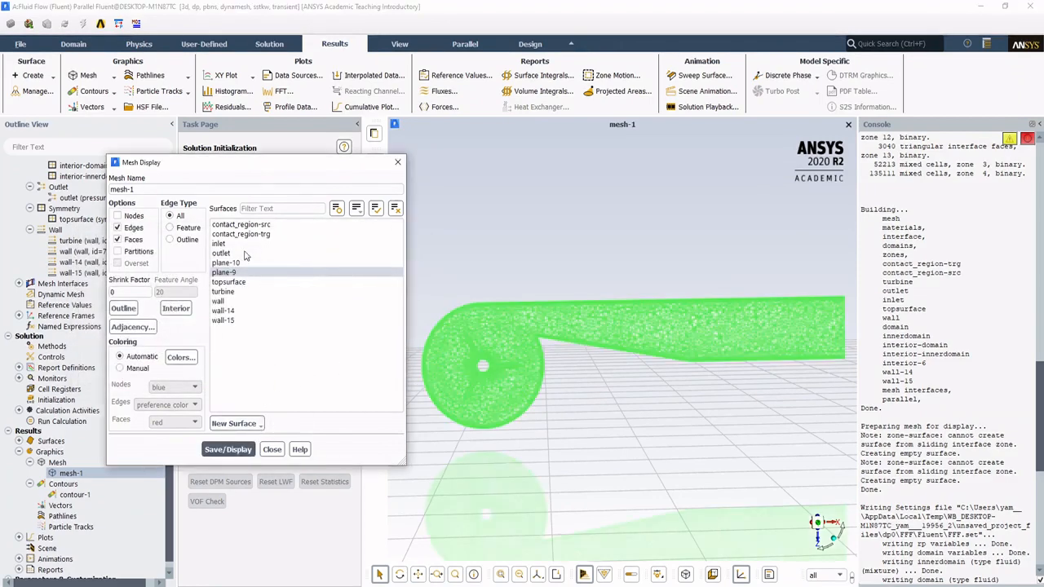
Step: Examine the plane-9 mesh around the turbine blades and basin, and close the mesh-1 settings
{"action": "left_click_drag", "start_coordinate": [271, 165], "coordinate": [196, 156]}
{"action": "scroll", "coordinate": [506, 343], "scroll_direction": "up", "scroll_amount": 5}
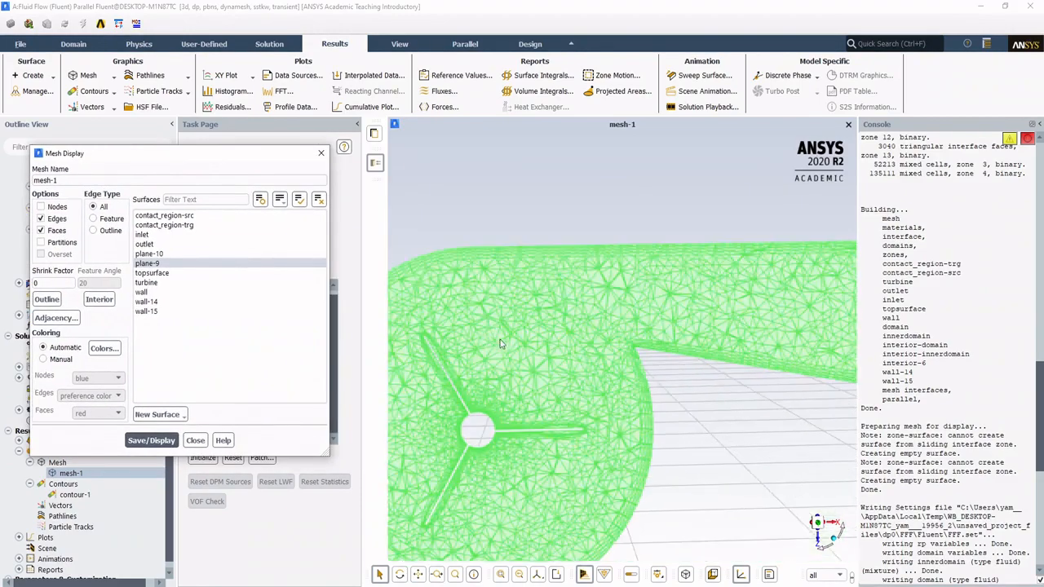
{"action": "scroll", "coordinate": [532, 337], "scroll_direction": "down", "scroll_amount": 2}
{"action": "middle_click_drag", "start_coordinate": [530, 337], "coordinate": [602, 286], "text": "ctrl"}
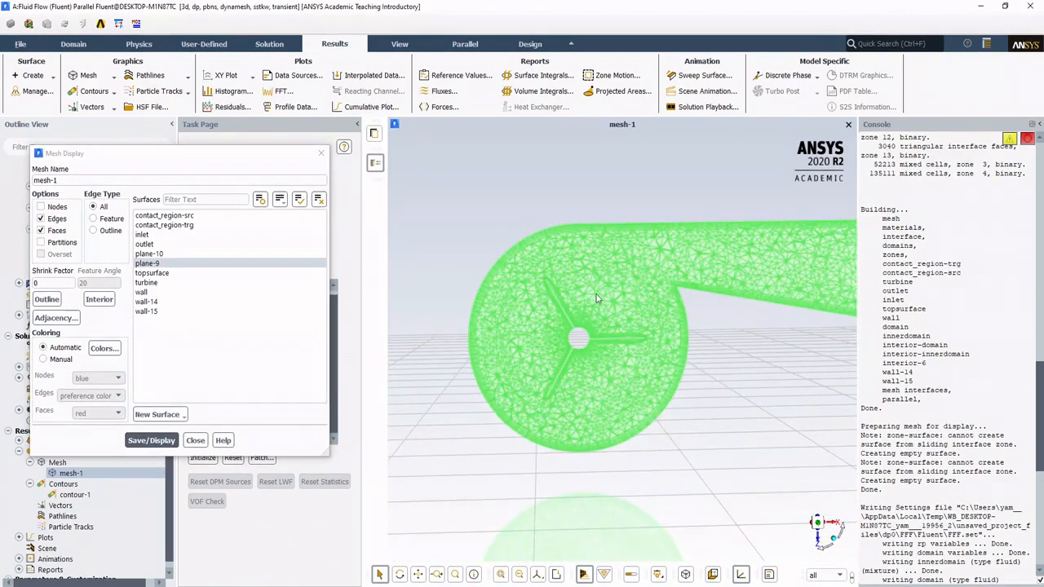
{"action": "scroll", "coordinate": [592, 297], "scroll_direction": "up", "scroll_amount": 2}
{"action": "scroll", "coordinate": [585, 299], "scroll_direction": "up", "scroll_amount": 1}
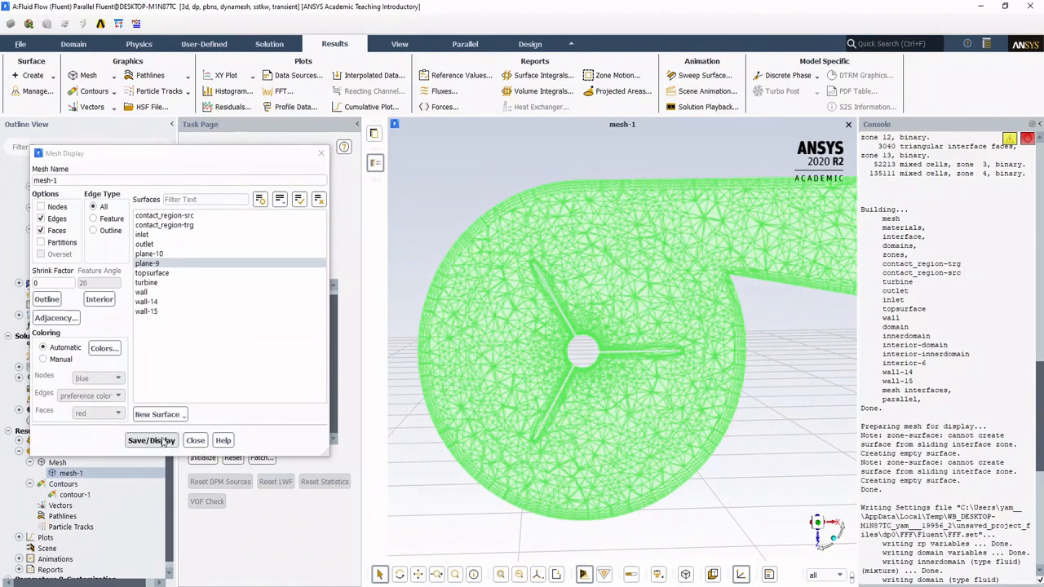
{"action": "left_click", "coordinate": [196, 440]}
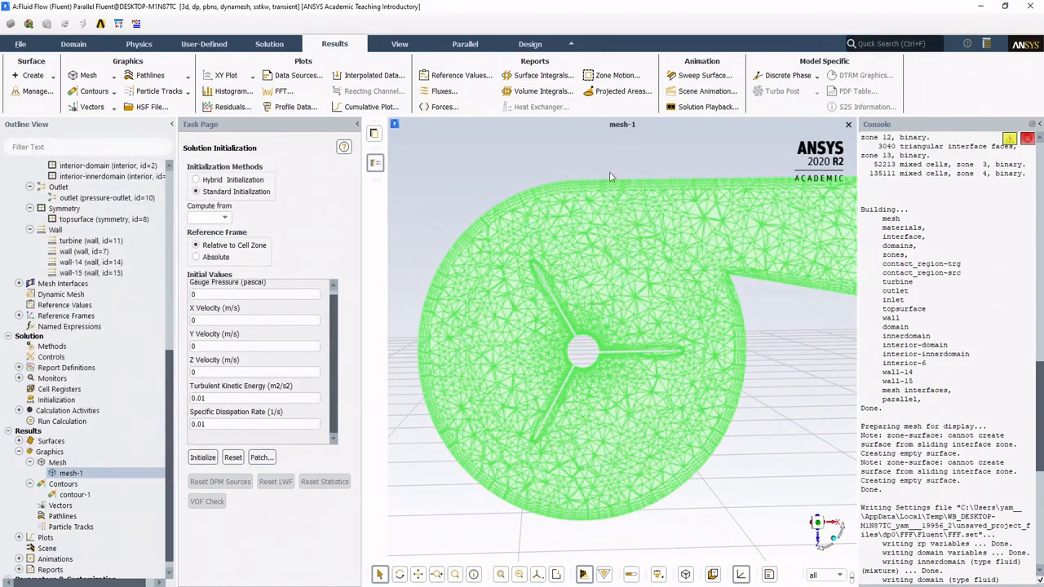
Step: Open three additional graphics windows alongside the mesh-1 window
{"action": "right_click", "coordinate": [563, 124]}
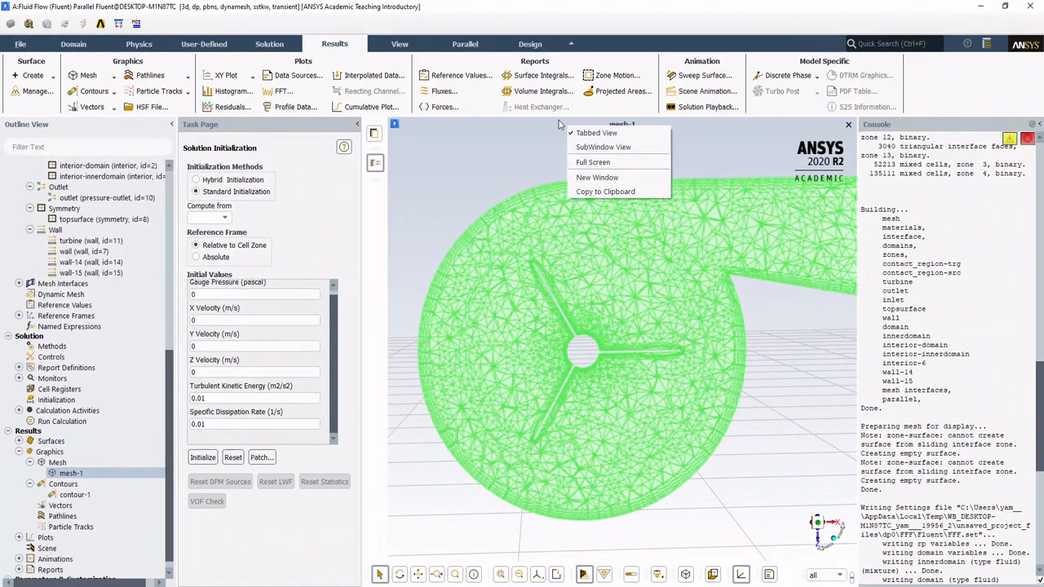
{"action": "left_click", "coordinate": [593, 177]}
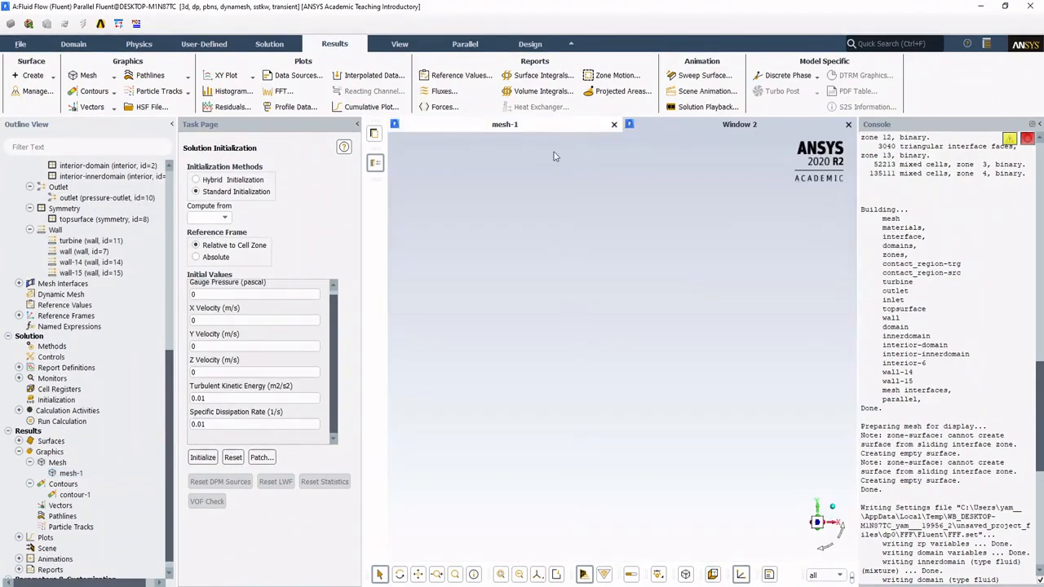
{"action": "right_click", "coordinate": [537, 144]}
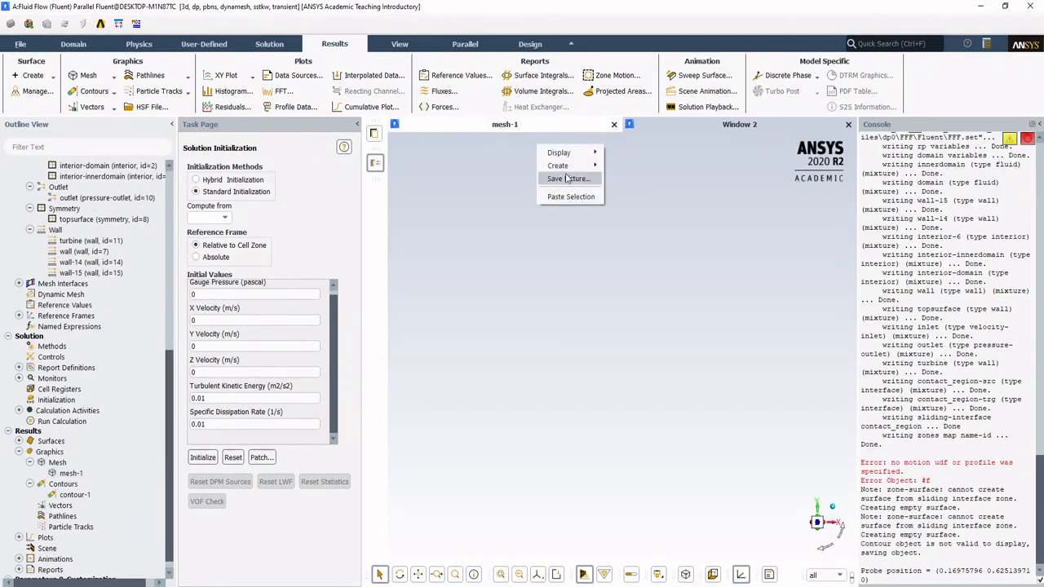
{"action": "mouse_move", "coordinate": [576, 157]}
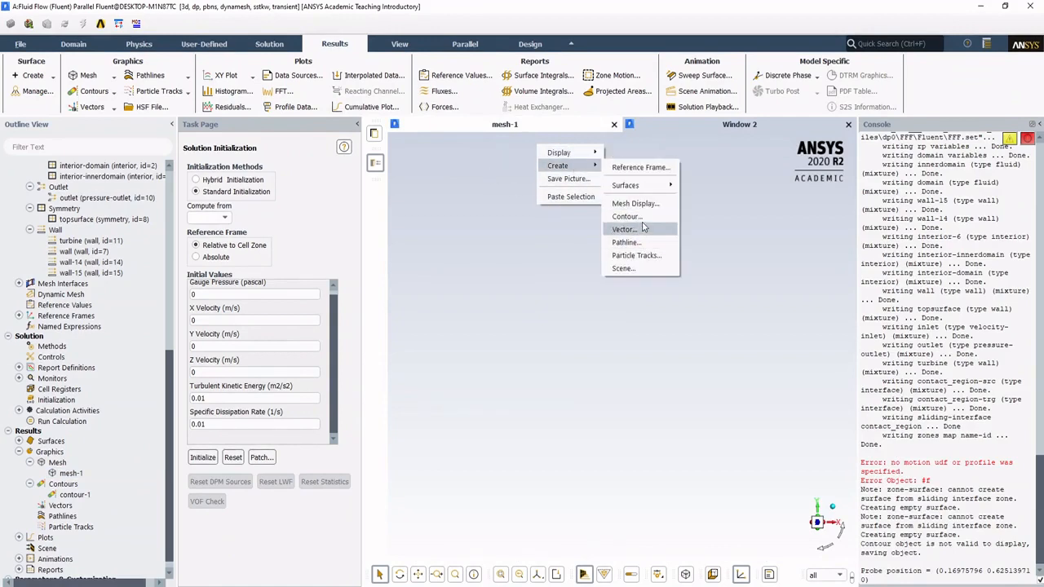
{"action": "left_click", "coordinate": [446, 230]}
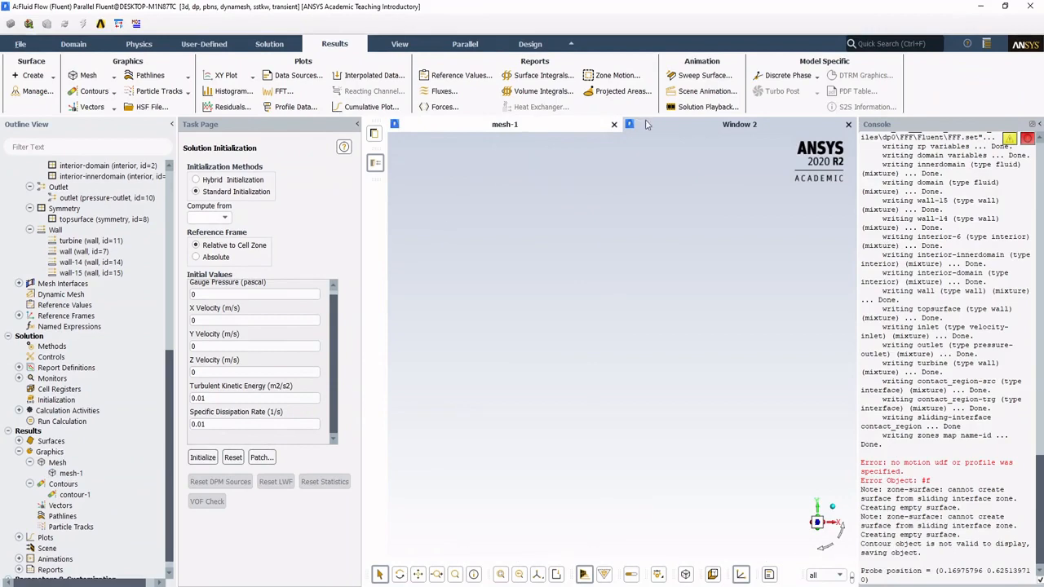
{"action": "right_click", "coordinate": [656, 127]}
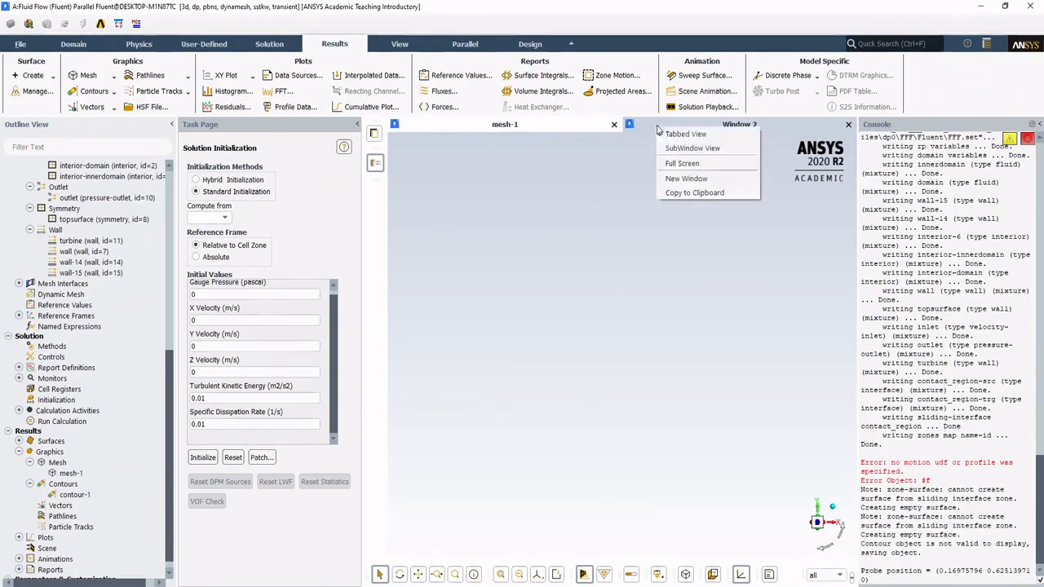
{"action": "left_click", "coordinate": [680, 179]}
{"action": "right_click", "coordinate": [737, 128]}
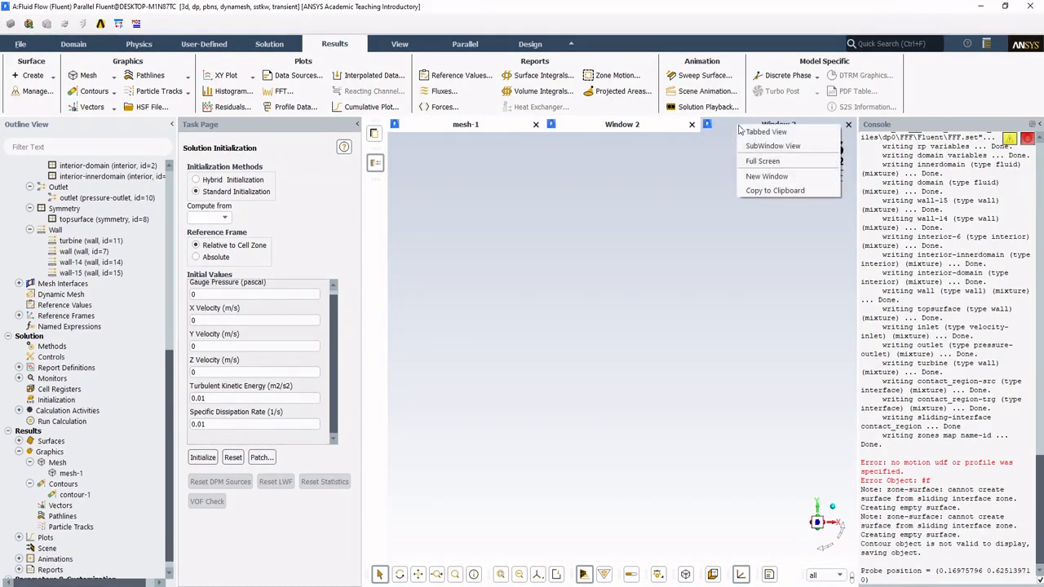
{"action": "left_click", "coordinate": [769, 177]}
Step: Switch the graphics area to SubWindow View and place Window 3 beside Window 4, below Window 2
{"action": "right_click", "coordinate": [773, 128]}
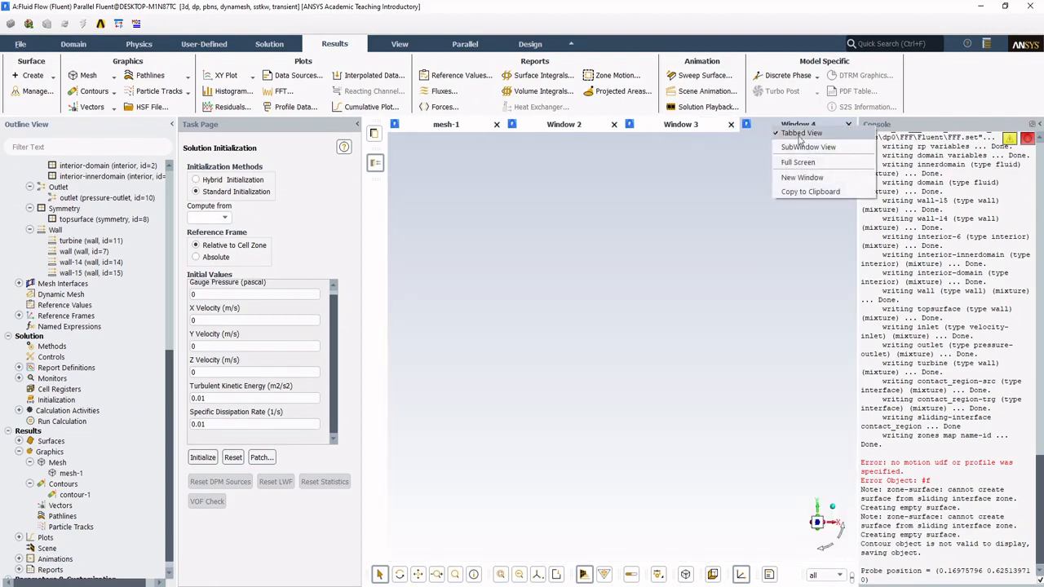
{"action": "left_click", "coordinate": [808, 147]}
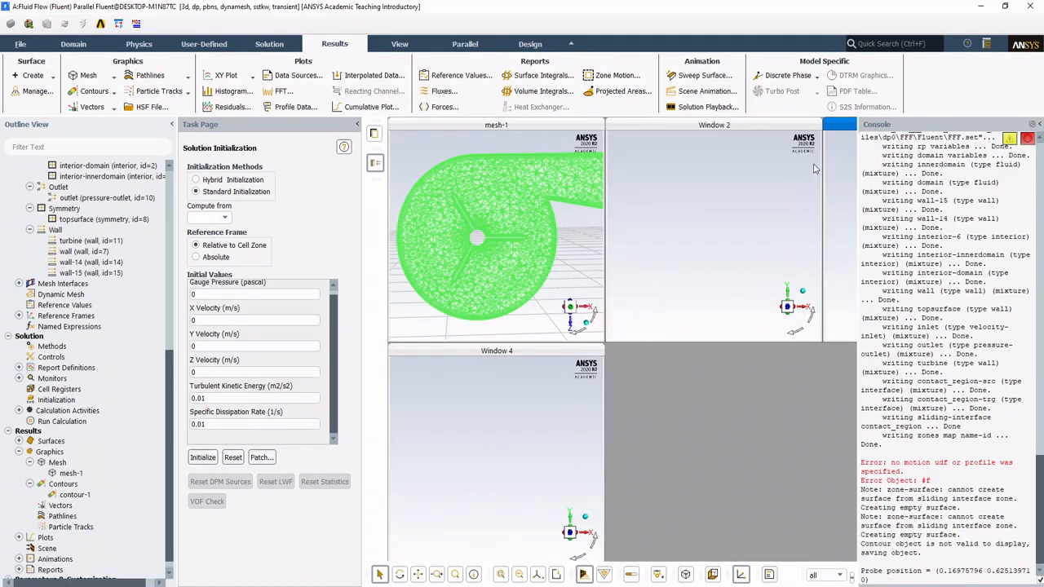
{"action": "left_click_drag", "start_coordinate": [877, 129], "coordinate": [640, 351]}
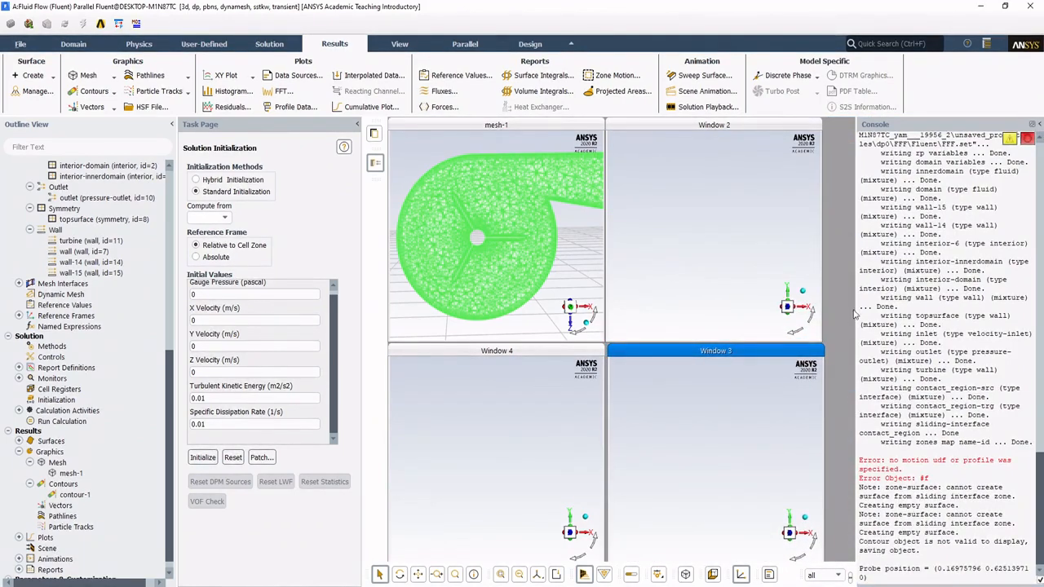
Step: Widen the console up to the edge of the four graphics windows and align Window 3 with its neighbors
{"action": "left_click_drag", "start_coordinate": [854, 307], "coordinate": [827, 328]}
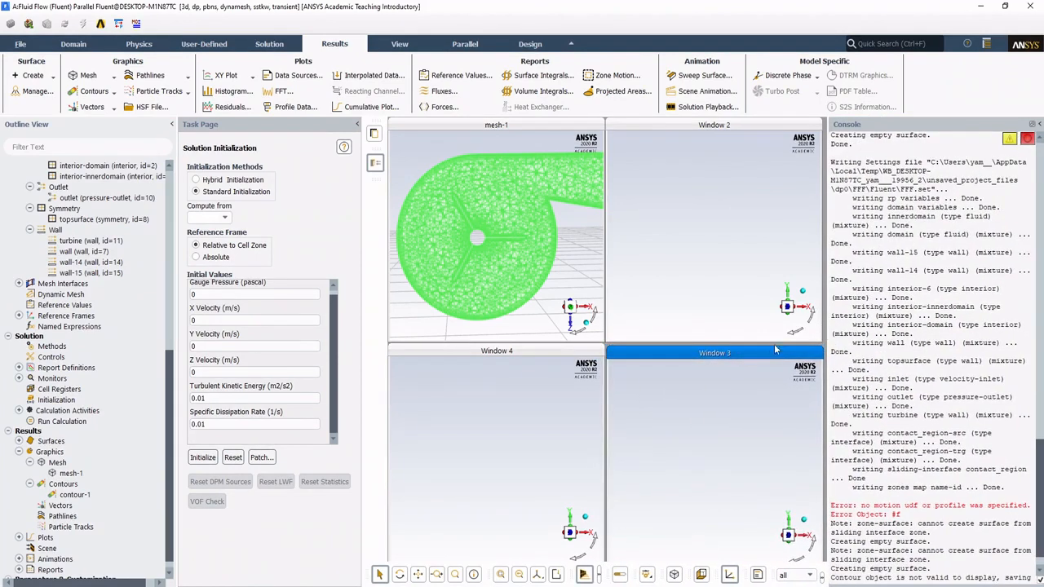
{"action": "left_click_drag", "start_coordinate": [769, 351], "coordinate": [770, 348]}
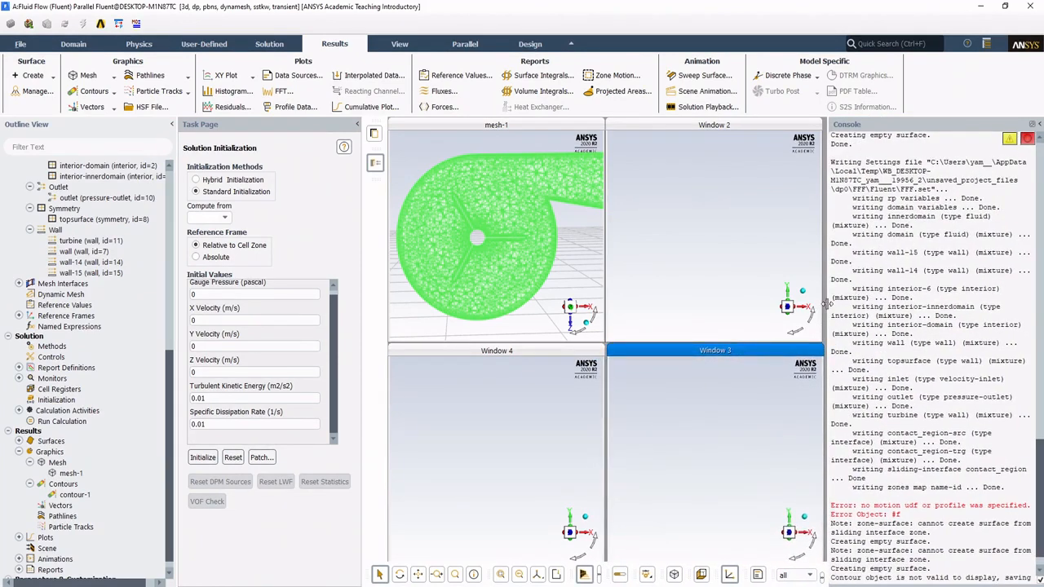
{"action": "left_click_drag", "start_coordinate": [826, 305], "coordinate": [823, 305]}
{"action": "left_click_drag", "start_coordinate": [713, 356], "coordinate": [712, 355]}
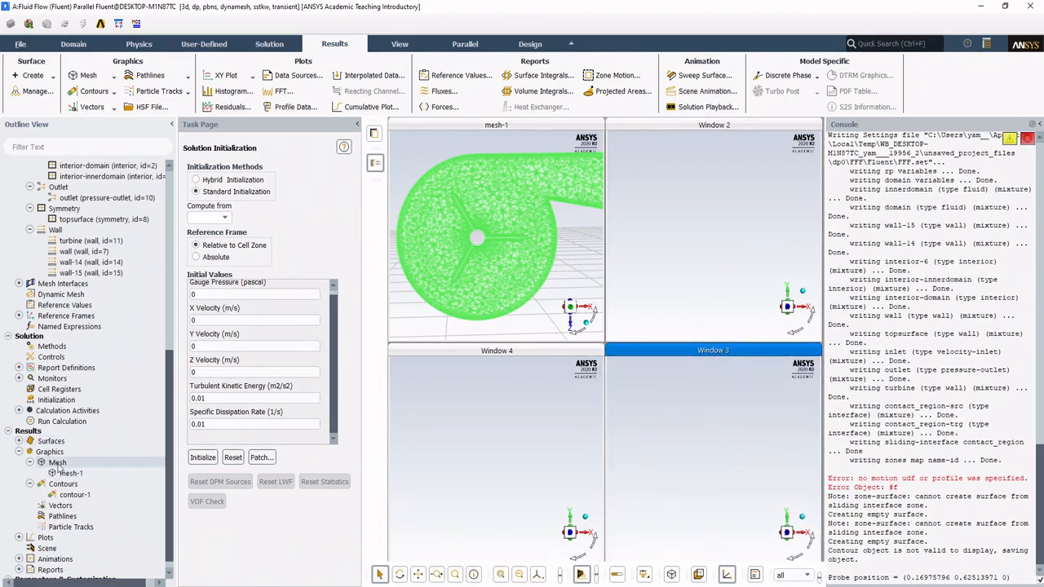
Step: Display the contour-1 velocity magnitude contours on plane-10 in Window 2, reposition them in the view, and close the contour settings
{"action": "left_click", "coordinate": [702, 173]}
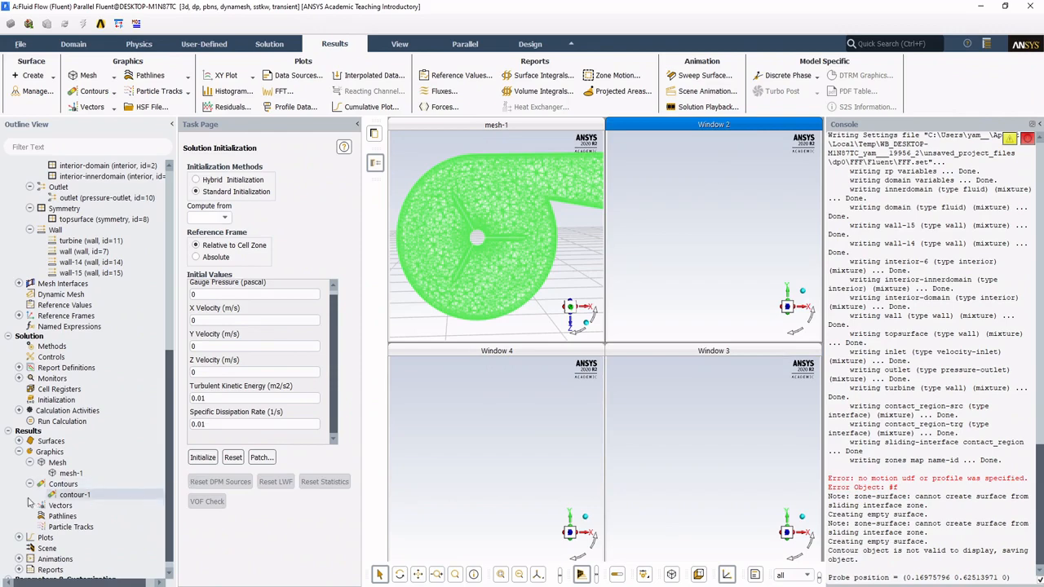
{"action": "double_click", "coordinate": [74, 494]}
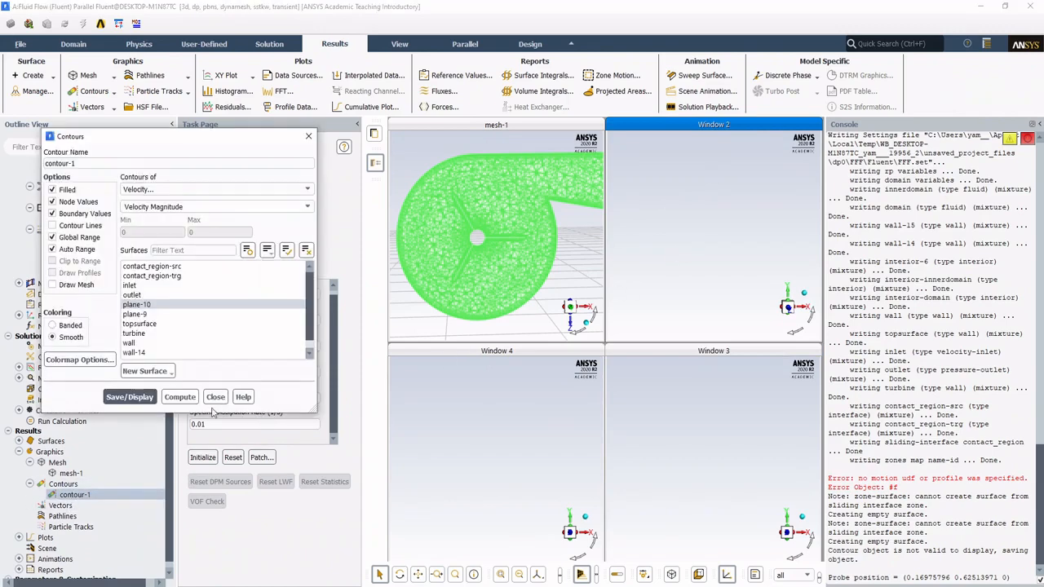
{"action": "left_click", "coordinate": [144, 398]}
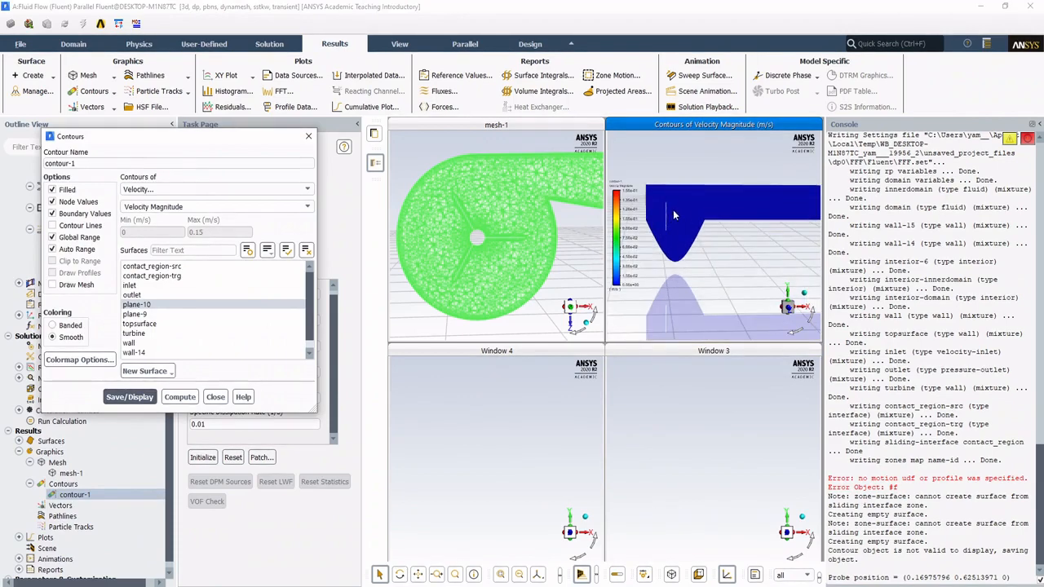
{"action": "left_click_drag", "start_coordinate": [674, 214], "coordinate": [662, 212]}
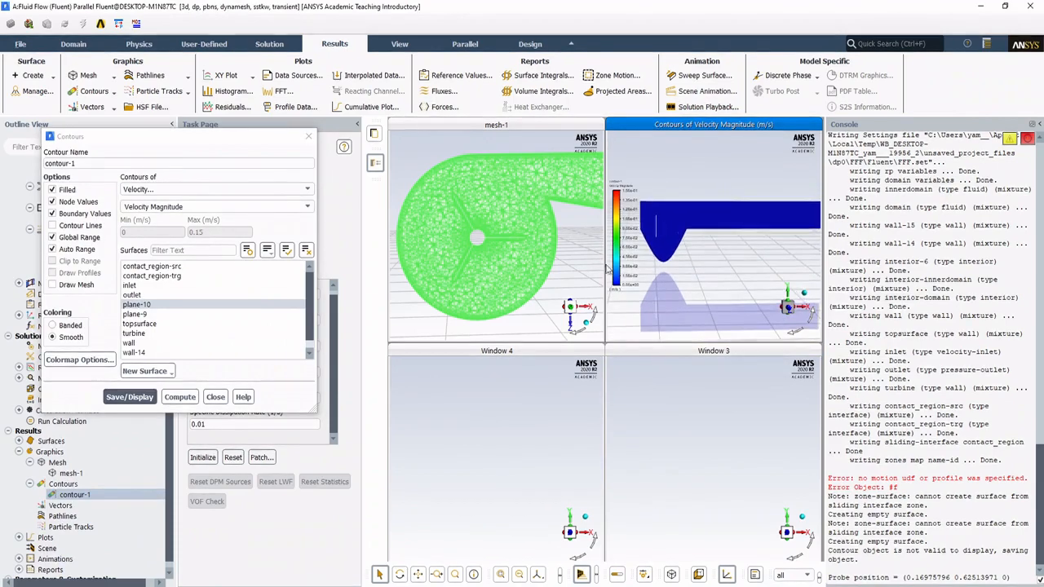
{"action": "left_click", "coordinate": [216, 397]}
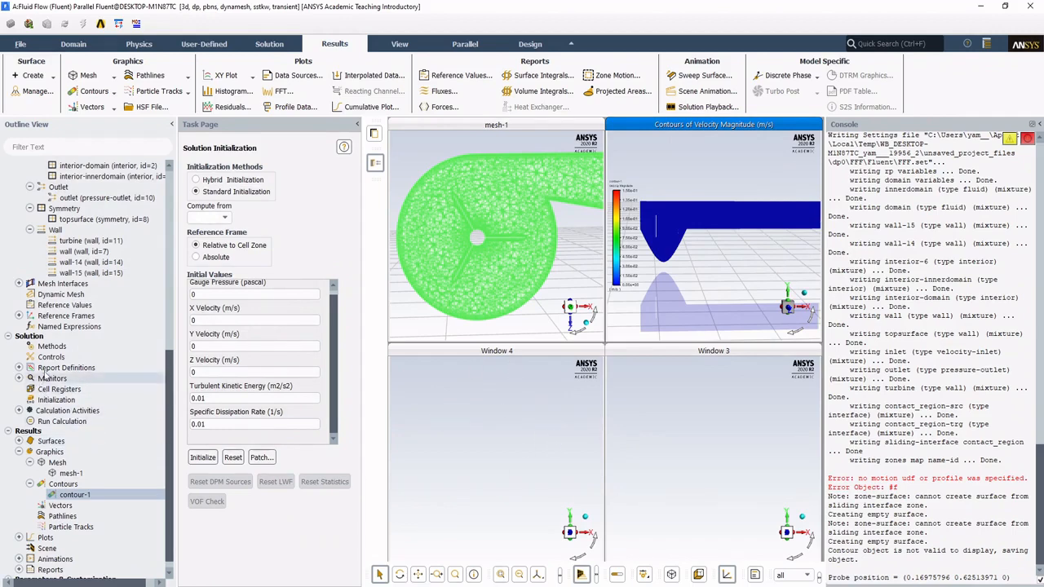
Step: Start a new report plot under the solution monitors
{"action": "left_click", "coordinate": [19, 368]}
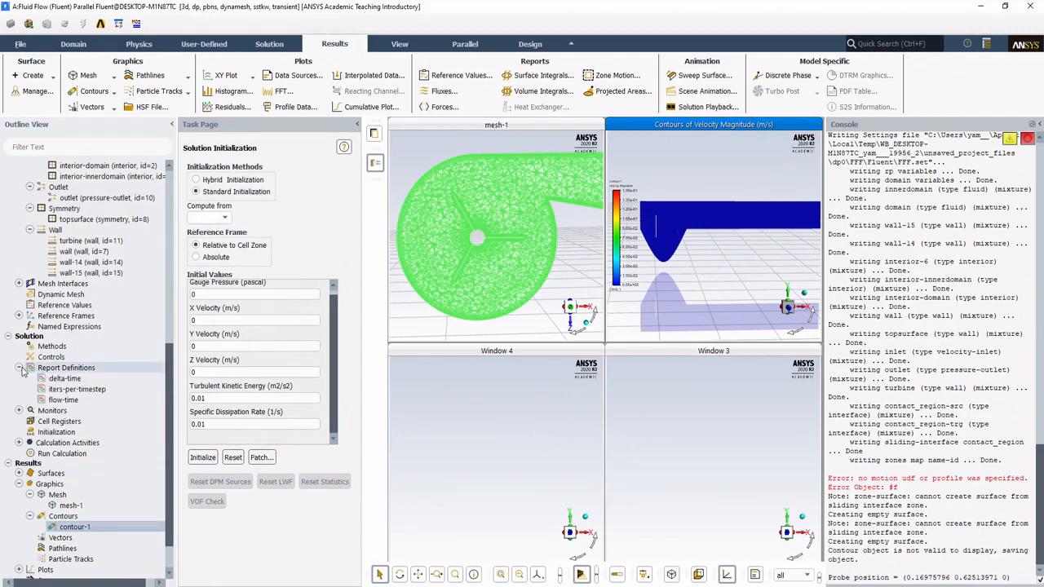
{"action": "left_click", "coordinate": [19, 411]}
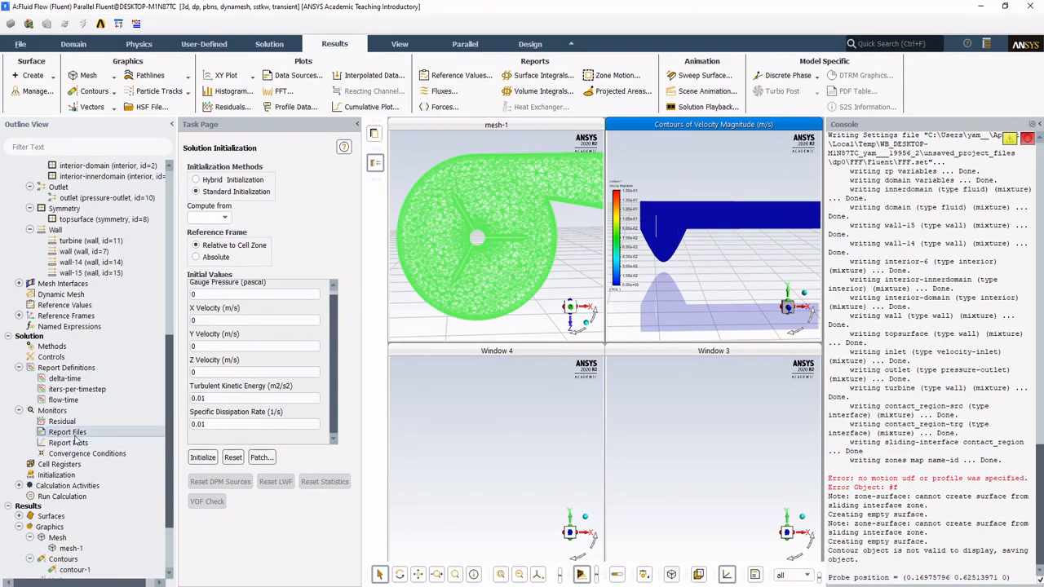
{"action": "right_click", "coordinate": [72, 446]}
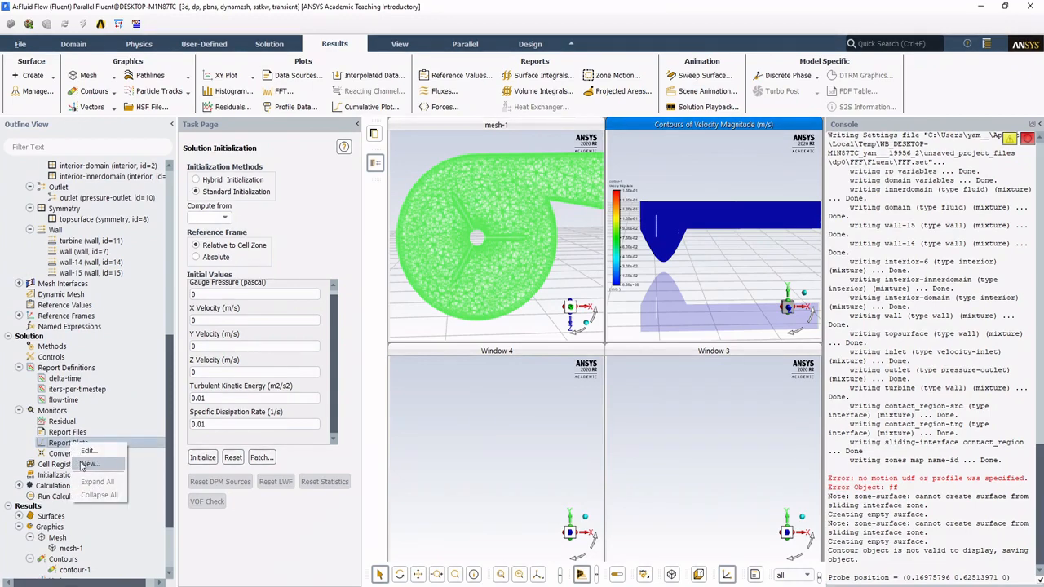
{"action": "left_click", "coordinate": [85, 464]}
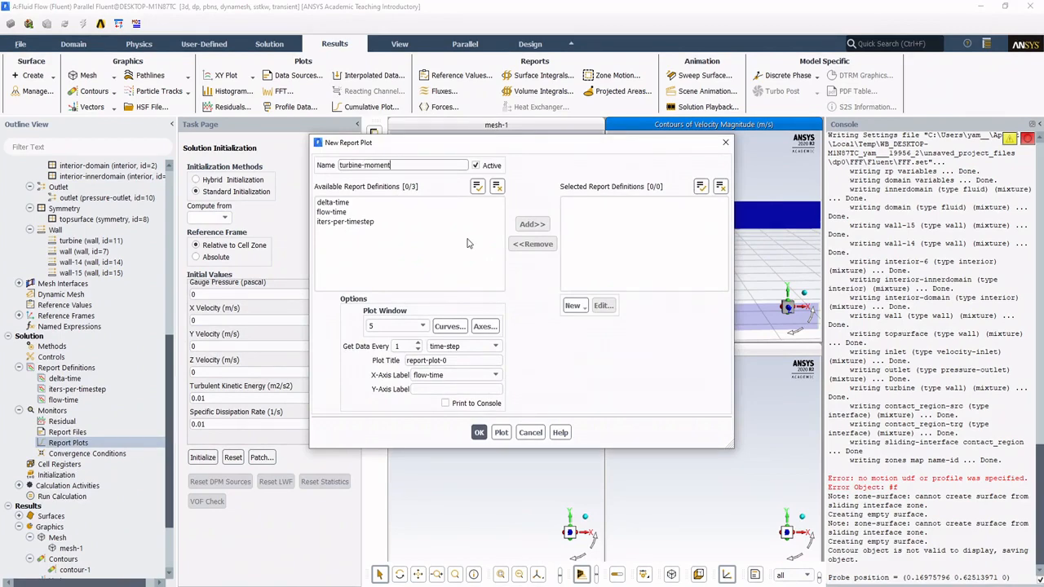
Step: Create a new moment report definition for the report plot and set its moment axis to X 0, Y 1, Z 0
{"action": "left_click", "coordinate": [573, 305]}
{"action": "mouse_move", "coordinate": [608, 367]}
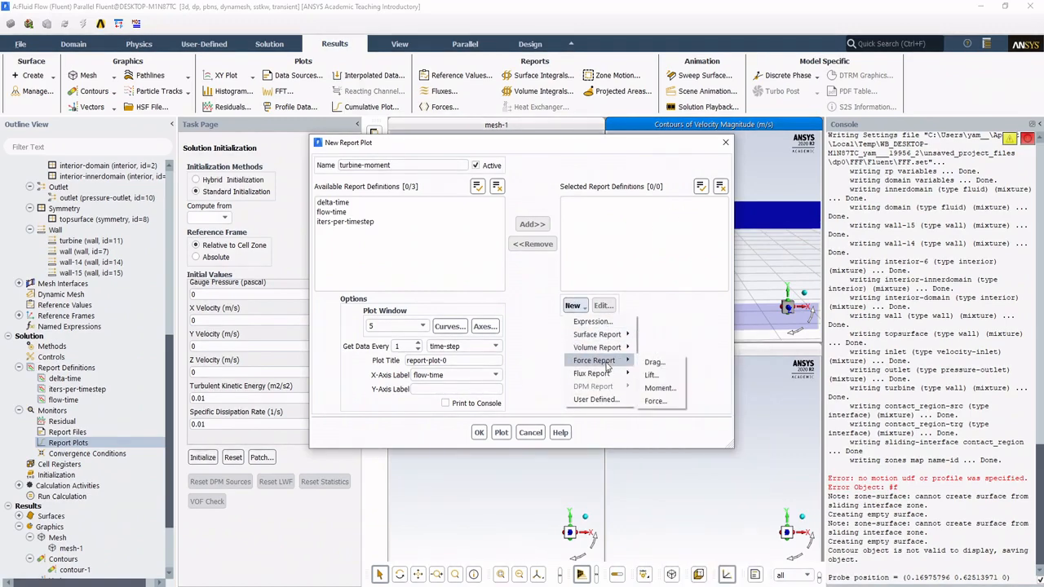
{"action": "left_click", "coordinate": [659, 388]}
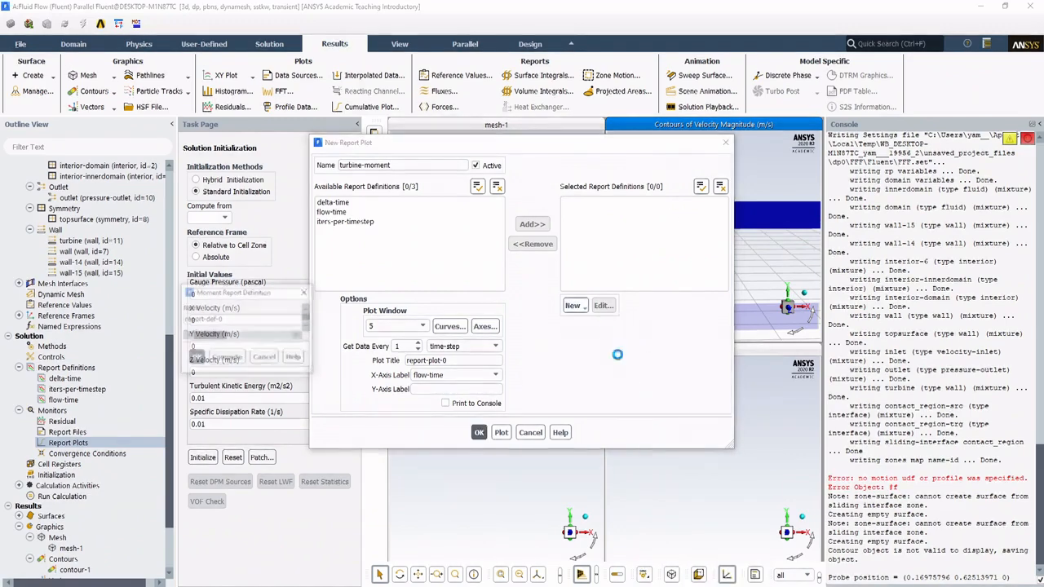
{"action": "left_click_drag", "start_coordinate": [433, 75], "coordinate": [286, 109]}
{"action": "double_click", "coordinate": [287, 302]}
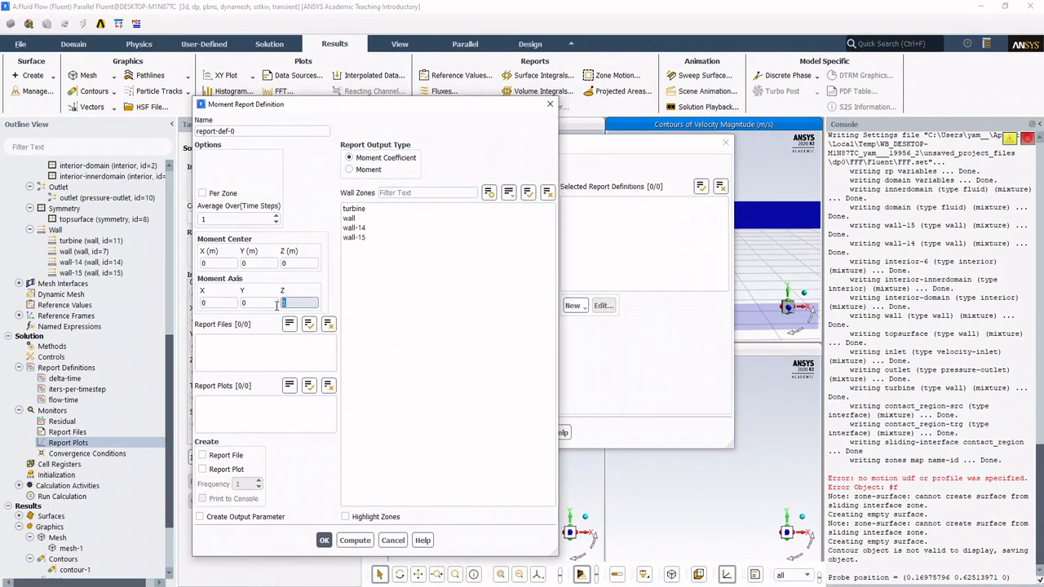
{"action": "type", "text": "0"}
{"action": "double_click", "coordinate": [258, 303]}
{"action": "type", "text": "1"}
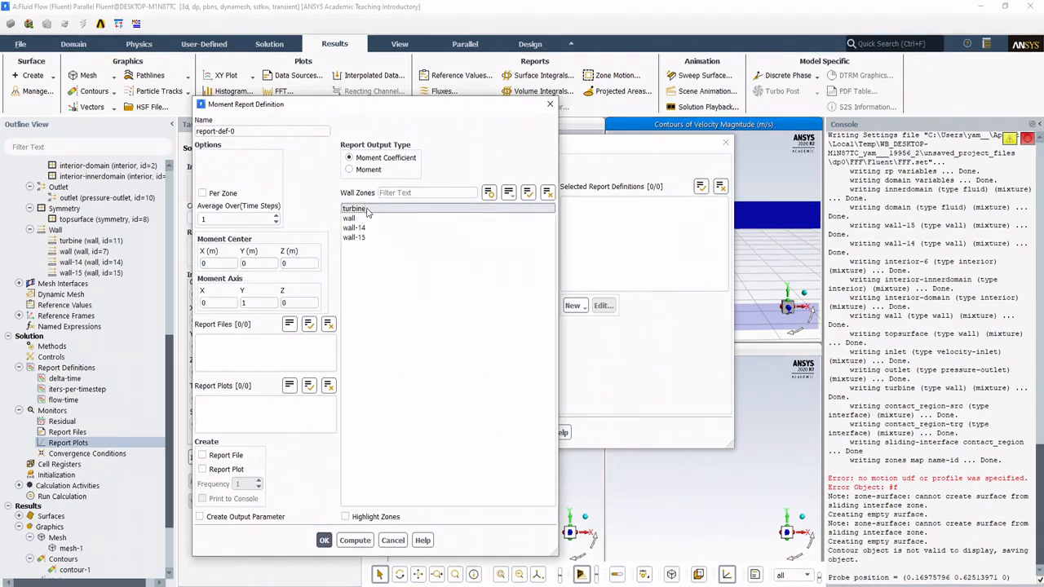
Step: Set the report output type to Moment and name the definition turbine-moment
{"action": "left_click", "coordinate": [367, 169]}
{"action": "left_click_drag", "start_coordinate": [266, 131], "coordinate": [162, 162]}
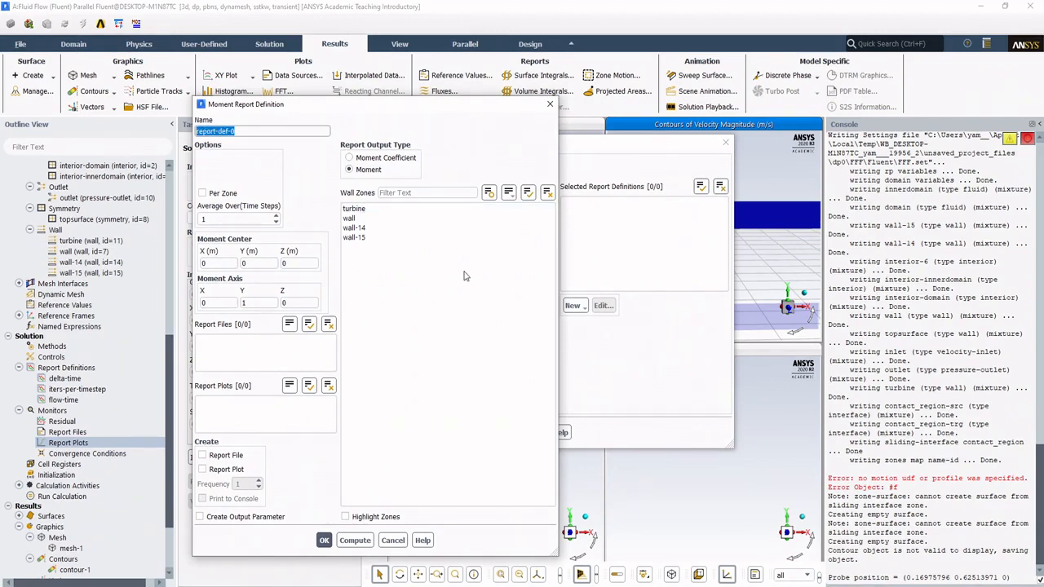
{"action": "type", "text": "turbine-moment"}
Step: Enable a report file and a report plot for turbine-moment, try computing the moment, and save the definition
{"action": "left_click", "coordinate": [233, 456]}
{"action": "left_click", "coordinate": [236, 471]}
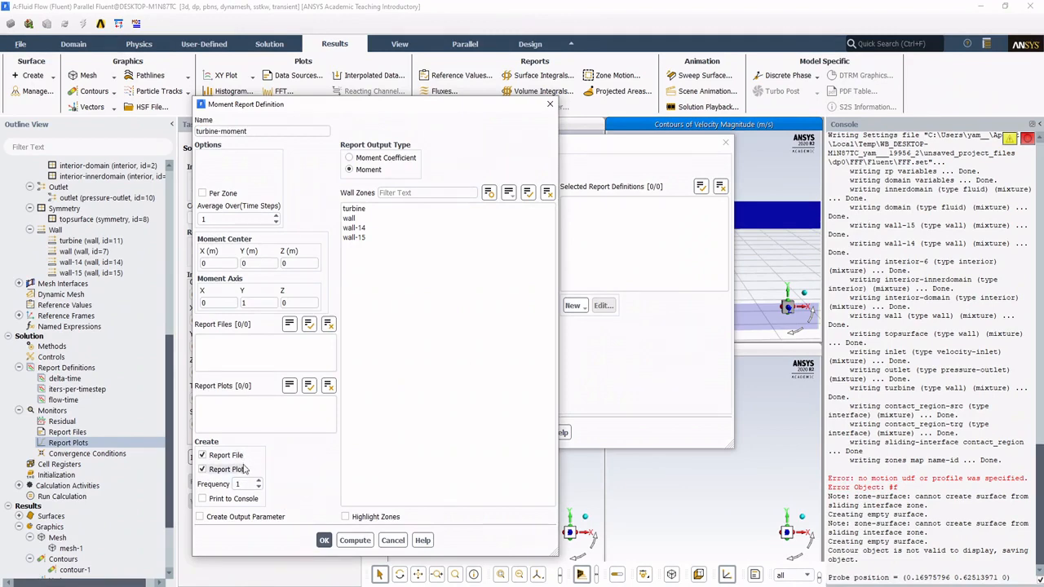
{"action": "left_click", "coordinate": [339, 539]}
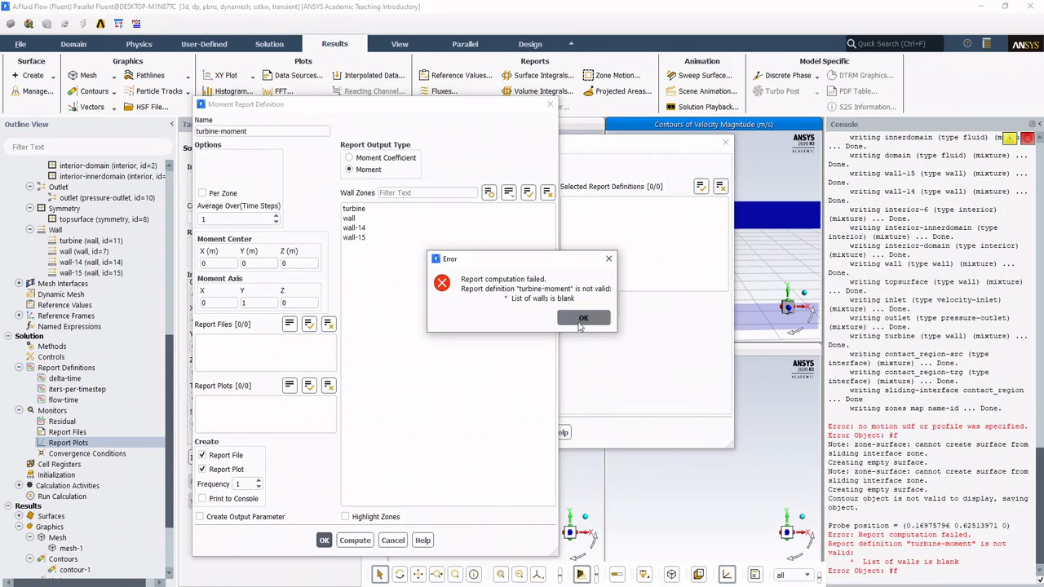
{"action": "left_click", "coordinate": [580, 329]}
{"action": "left_click", "coordinate": [324, 540]}
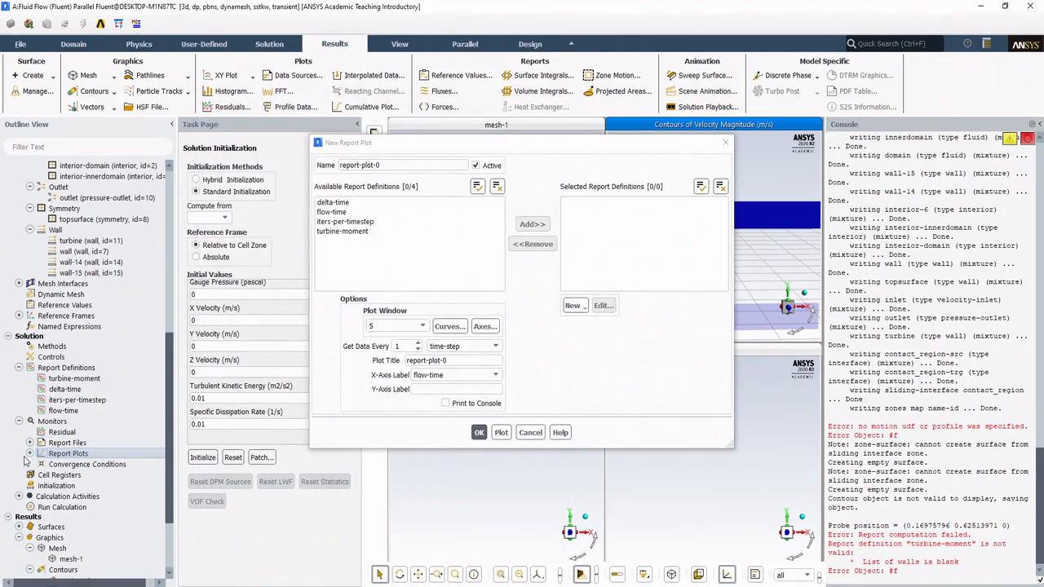
Step: Expand the report files and report plots, close the new report plot dialog, and delete the empty report-plot-0
{"action": "left_click", "coordinate": [30, 454]}
{"action": "left_click", "coordinate": [29, 443]}
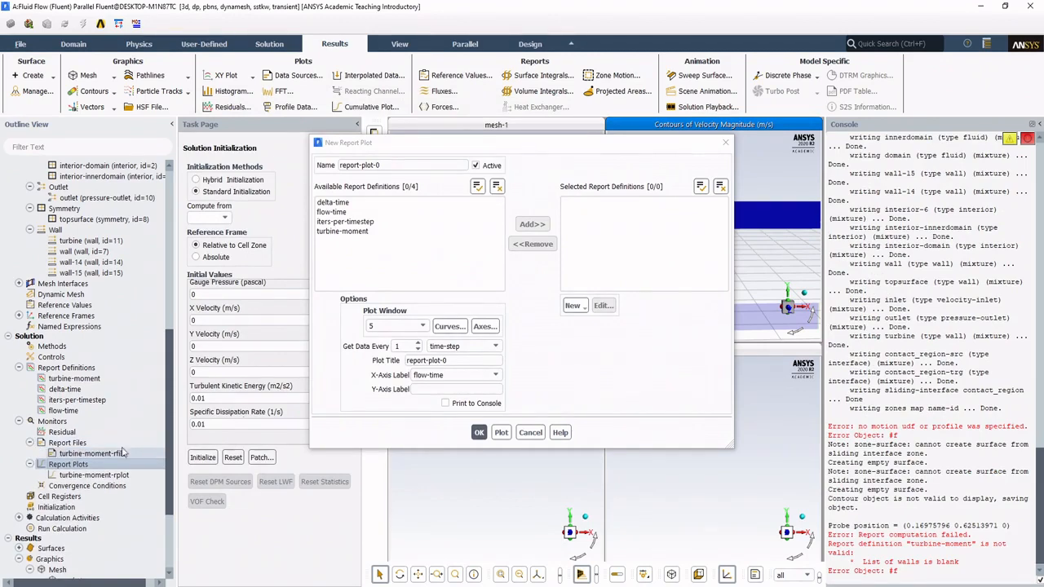
{"action": "left_click", "coordinate": [481, 434]}
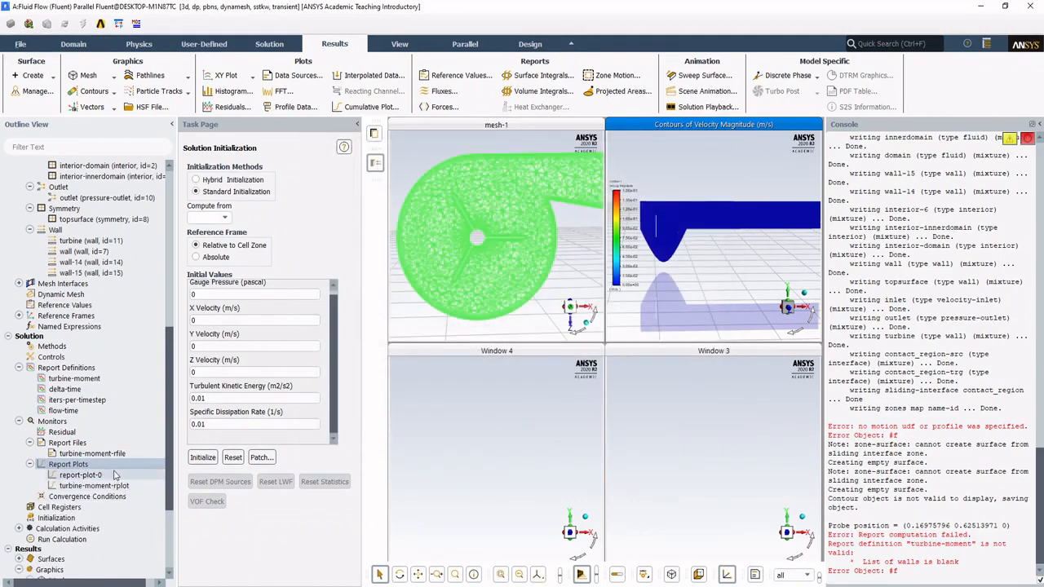
{"action": "right_click", "coordinate": [122, 476]}
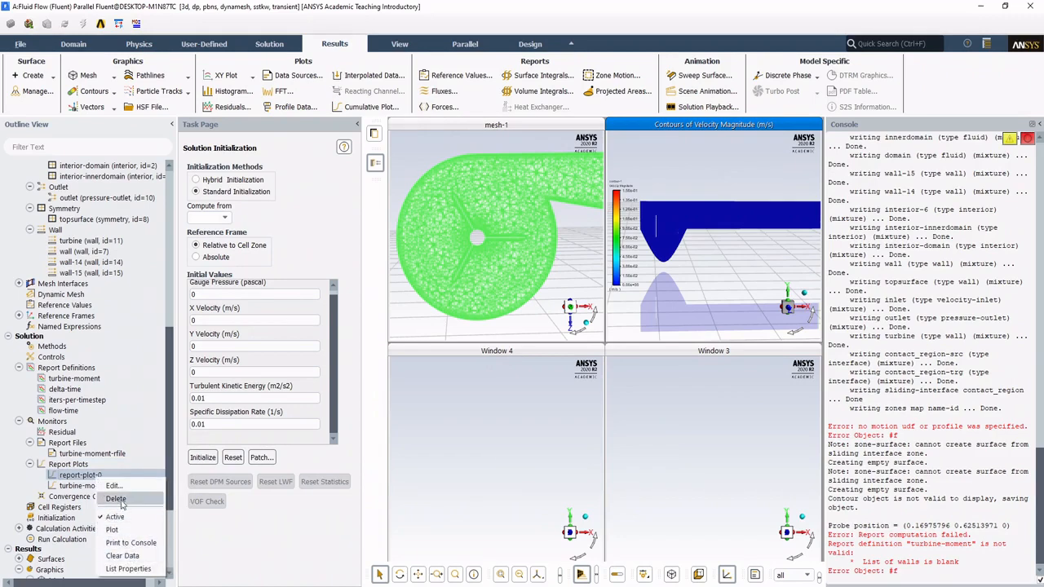
{"action": "left_click", "coordinate": [116, 499]}
{"action": "left_click", "coordinate": [506, 314]}
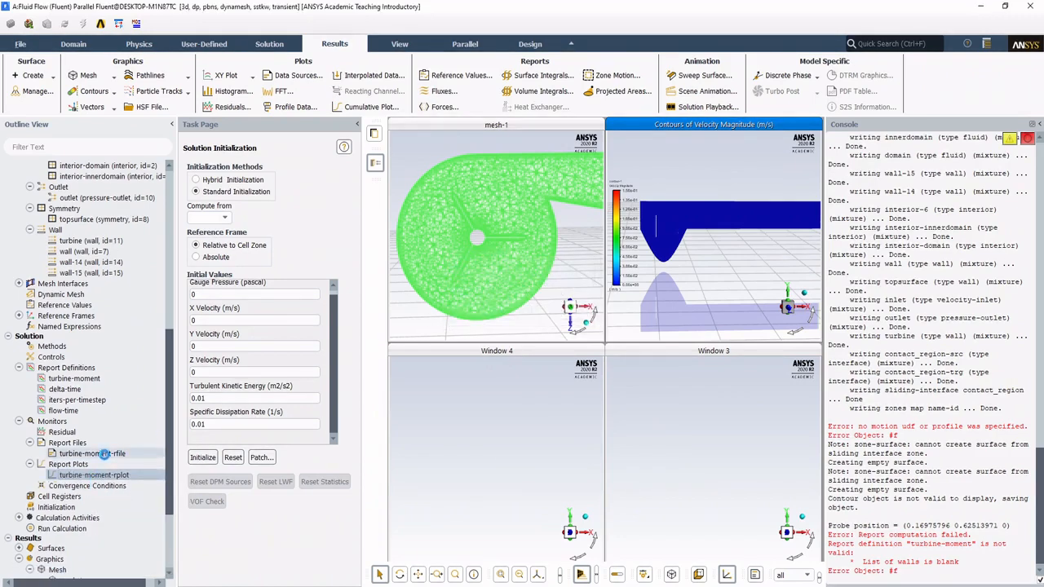
Step: Review the report definitions, file name and sampling interval of the turbine-moment-rfile report file
{"action": "double_click", "coordinate": [106, 455]}
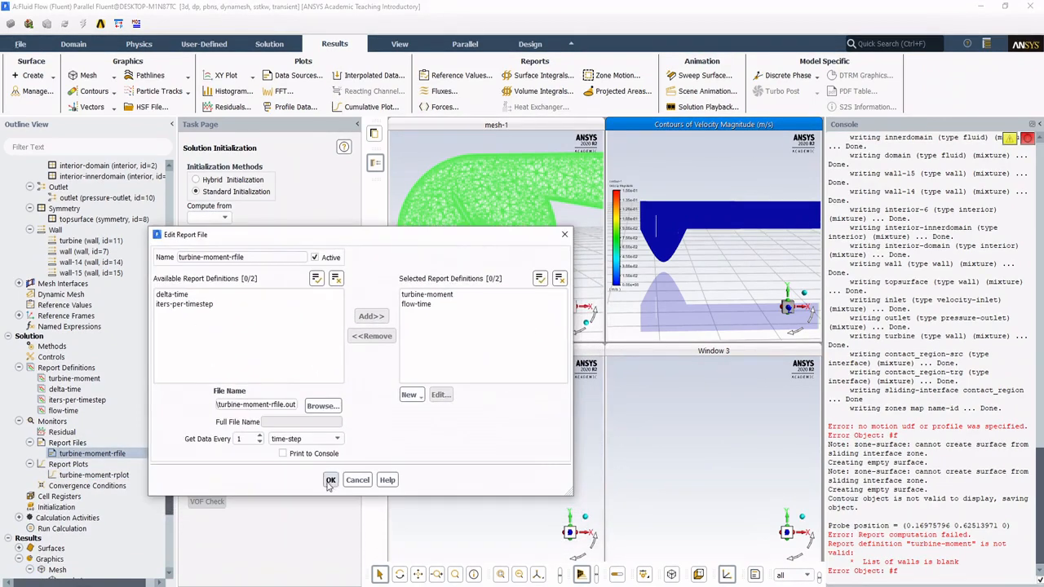
{"action": "left_click", "coordinate": [330, 481]}
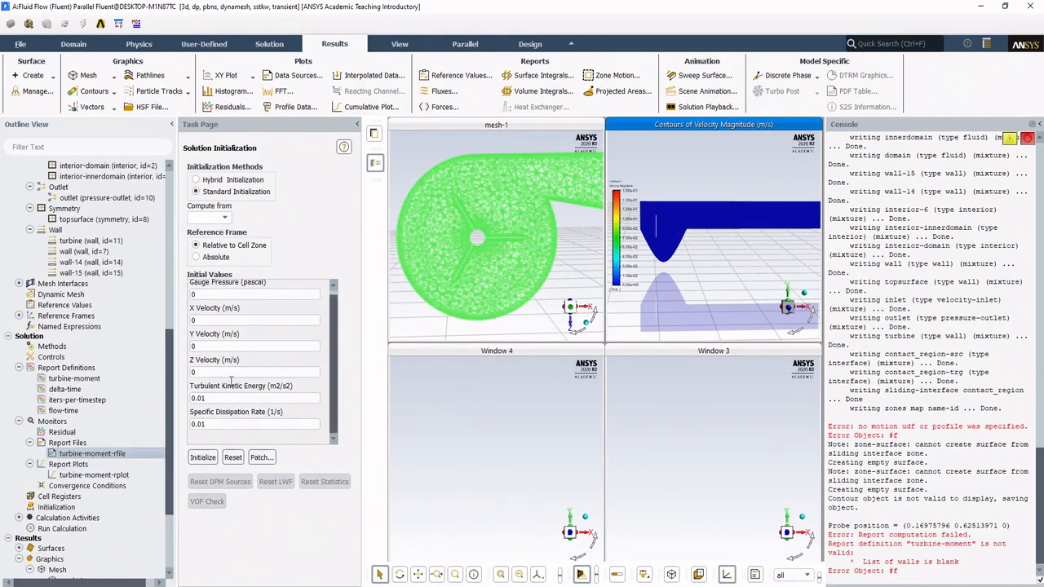
{"action": "double_click", "coordinate": [106, 455]}
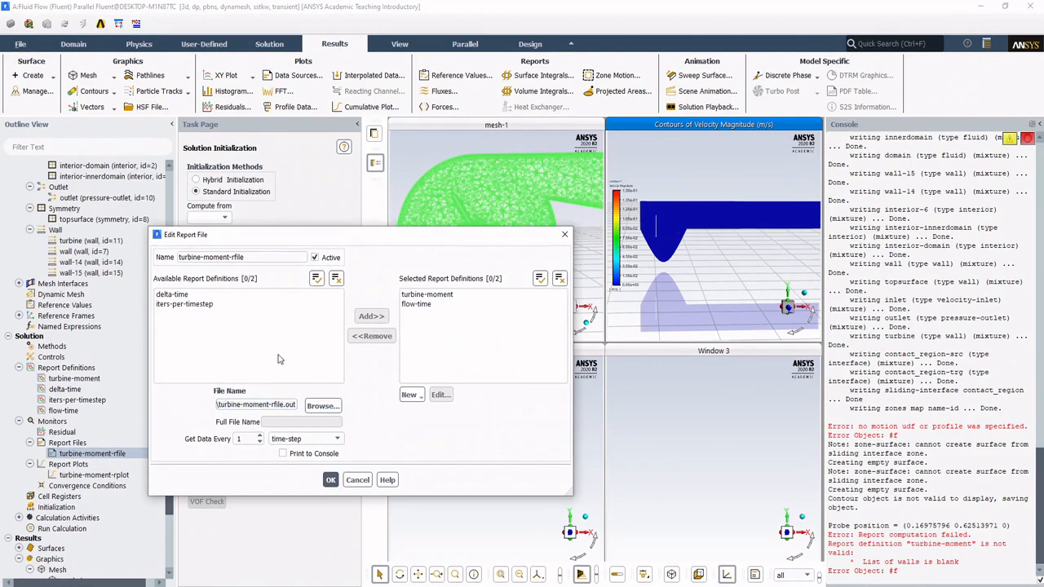
{"action": "left_click", "coordinate": [330, 481]}
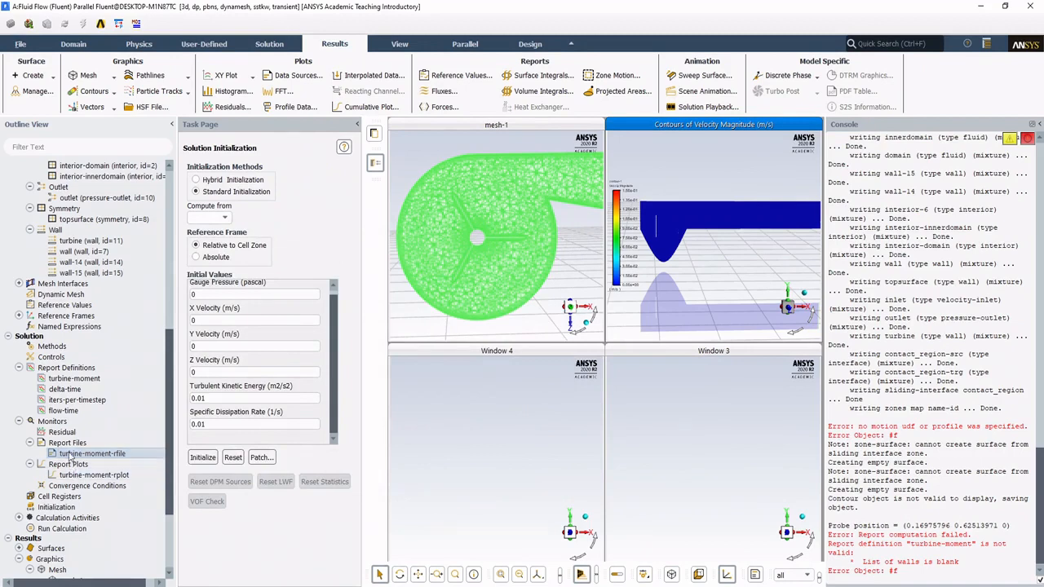
Step: Open the turbine-moment-rplot report plot for editing, move its dialog clear of Window 3, and check the available plot windows
{"action": "left_click", "coordinate": [90, 476]}
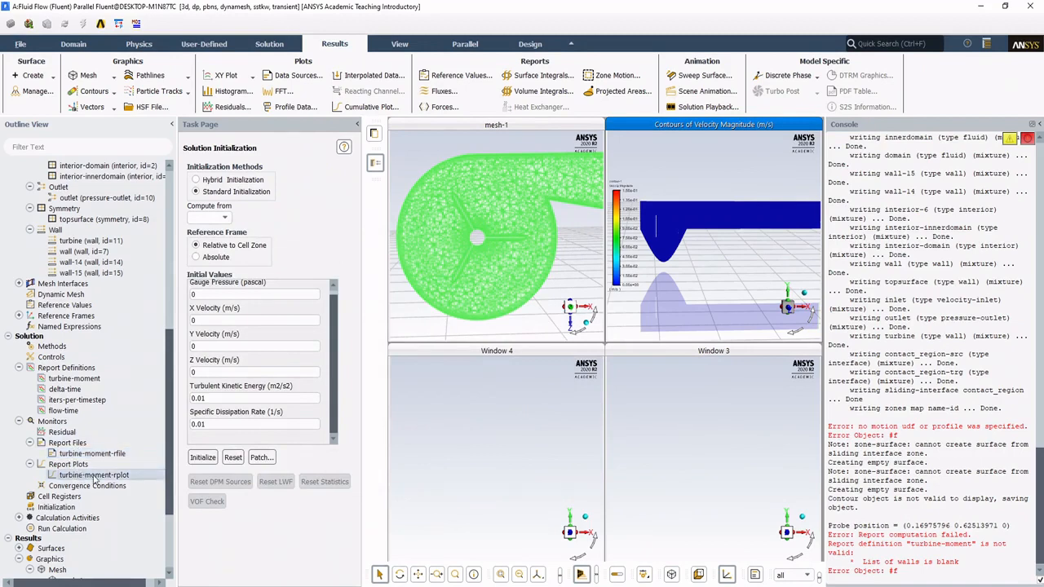
{"action": "double_click", "coordinate": [94, 476]}
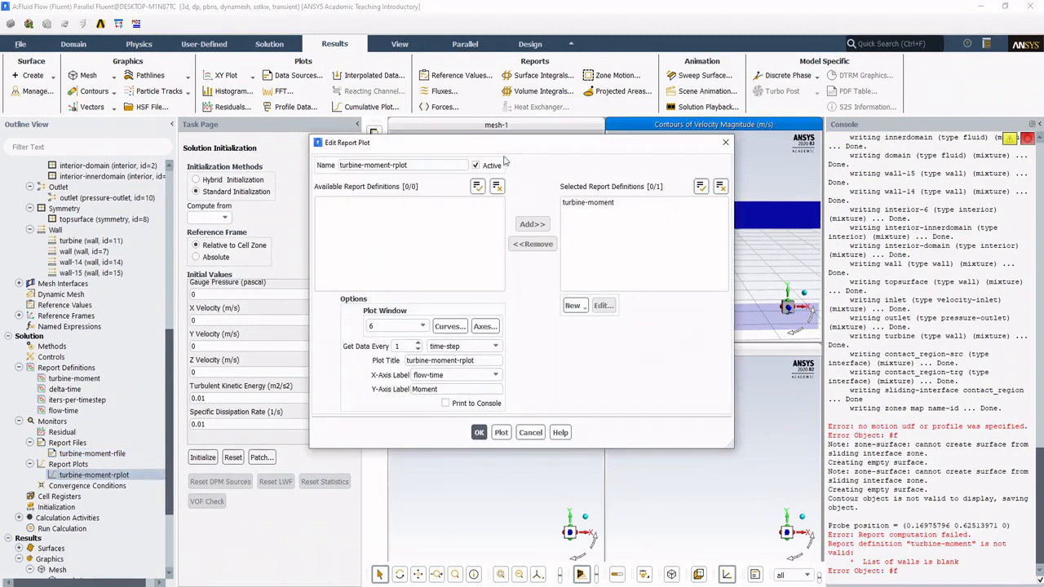
{"action": "left_click_drag", "start_coordinate": [509, 145], "coordinate": [339, 195]}
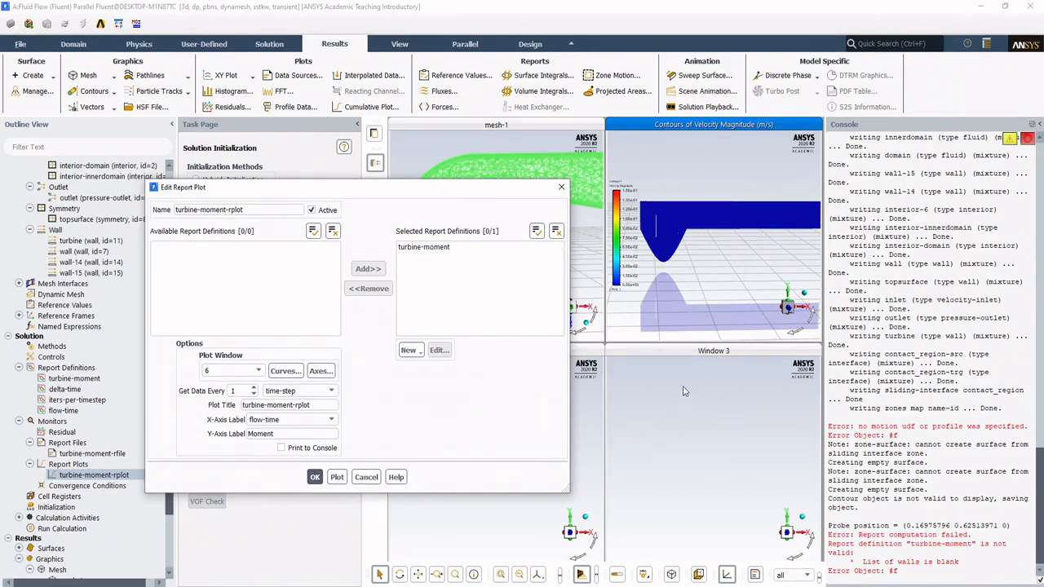
{"action": "left_click_drag", "start_coordinate": [487, 192], "coordinate": [324, 213]}
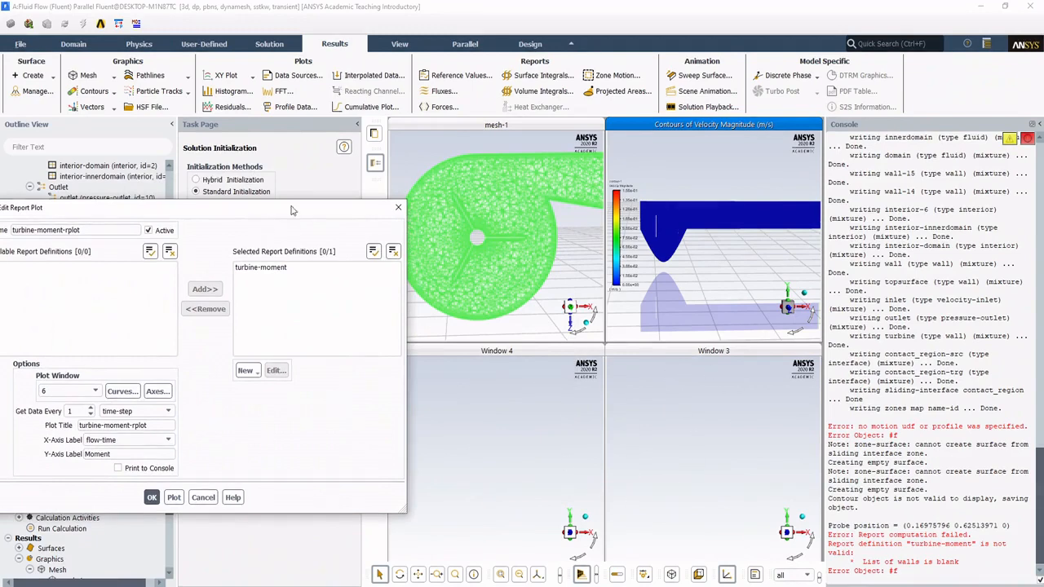
{"action": "left_click_drag", "start_coordinate": [308, 203], "coordinate": [511, 163]}
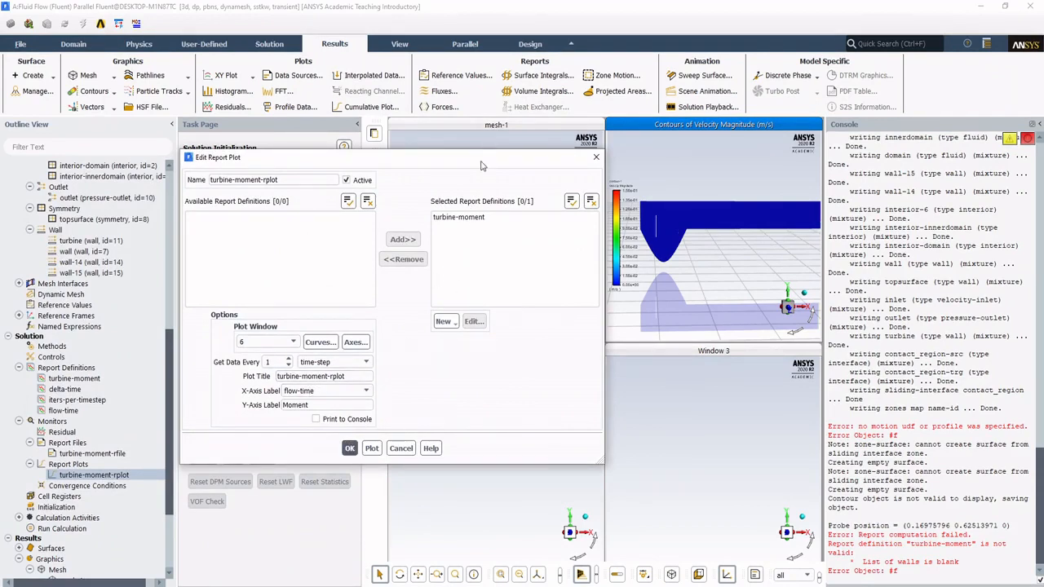
{"action": "left_click_drag", "start_coordinate": [483, 163], "coordinate": [408, 168]}
{"action": "left_click", "coordinate": [214, 347]}
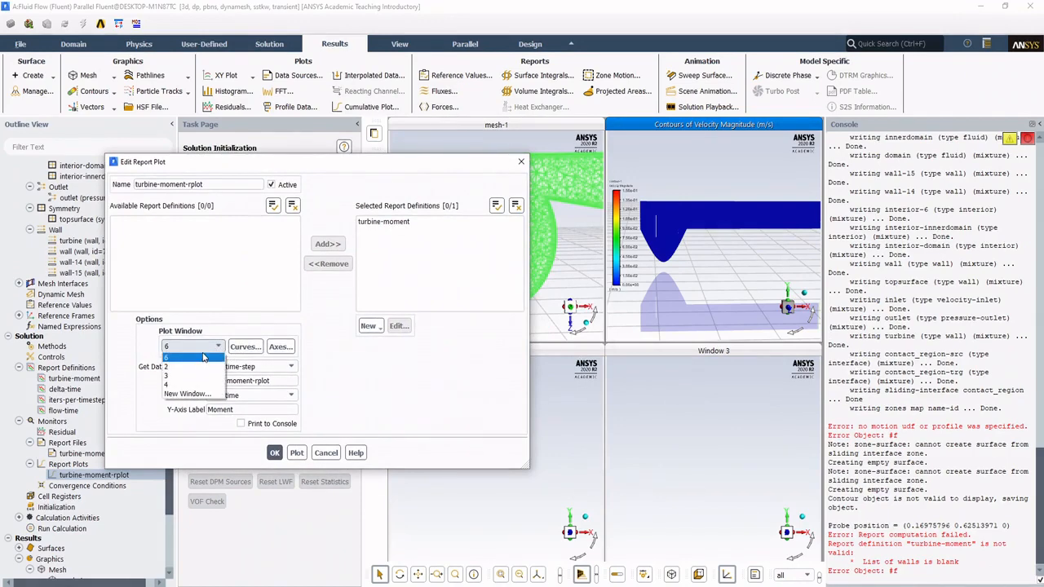
{"action": "left_click", "coordinate": [402, 166]}
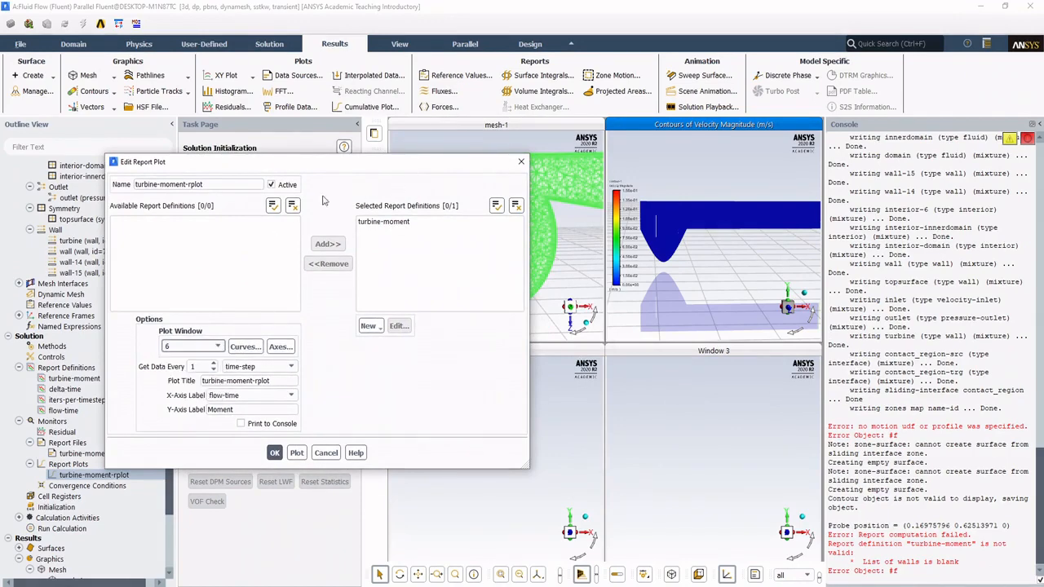
{"action": "mouse_move", "coordinate": [362, 164]}
{"action": "left_mouse_down"}
{"action": "mouse_move", "coordinate": [155, 227]}
{"action": "mouse_move", "coordinate": [367, 162]}
{"action": "mouse_move", "coordinate": [353, 164]}
{"action": "left_mouse_up"}
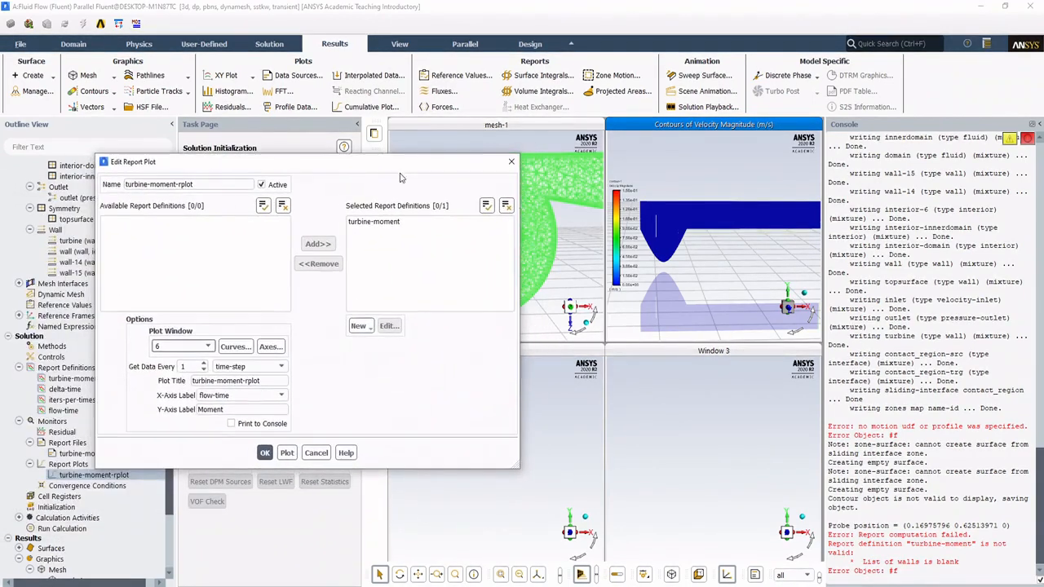
Step: Set the plot window of turbine-moment-rplot to 4 and try to plot it
{"action": "left_click", "coordinate": [213, 348]}
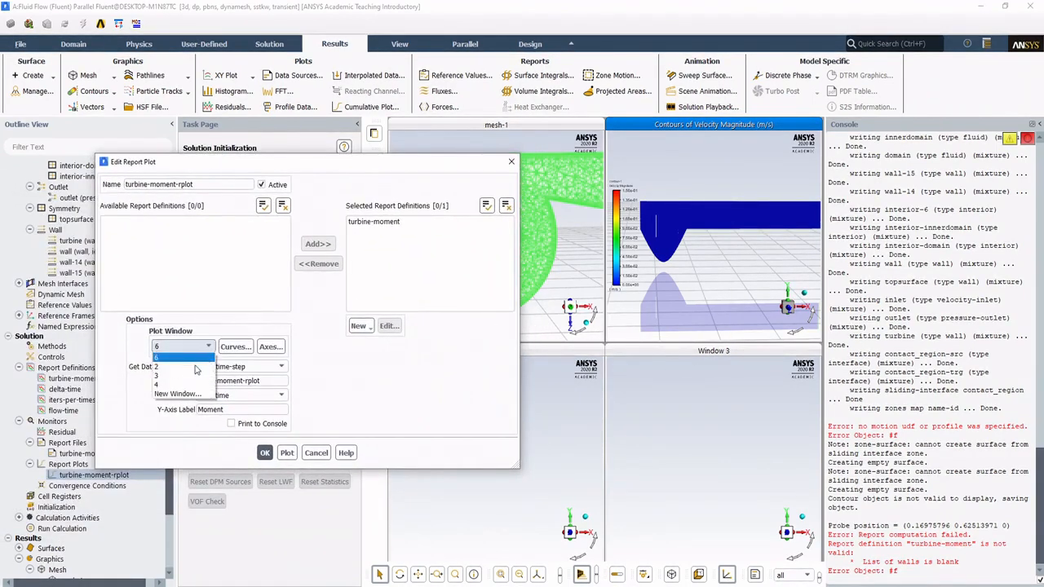
{"action": "left_click", "coordinate": [192, 370]}
{"action": "left_click", "coordinate": [209, 349]}
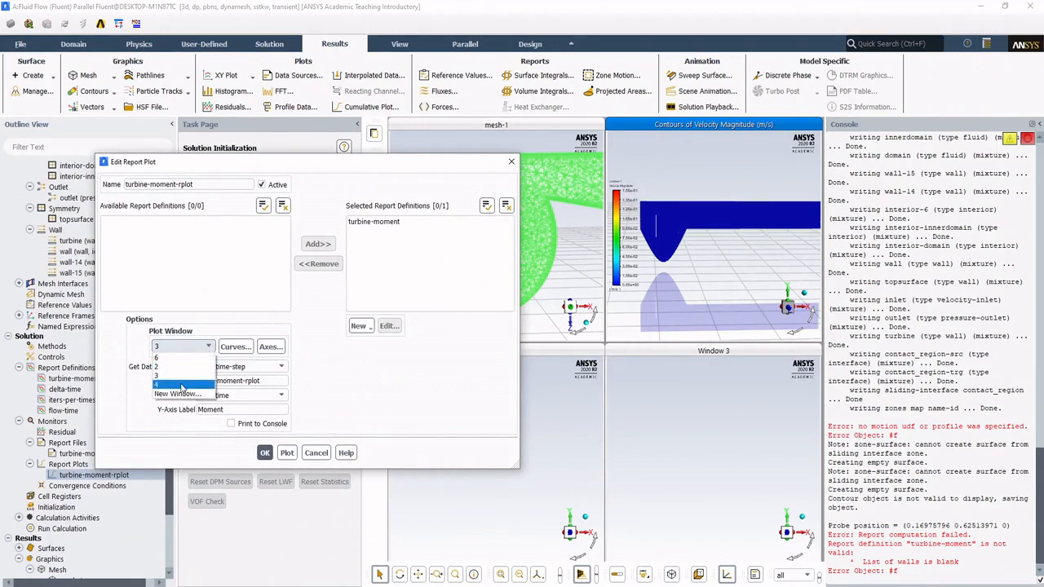
{"action": "left_click", "coordinate": [196, 376]}
{"action": "left_click", "coordinate": [287, 453]}
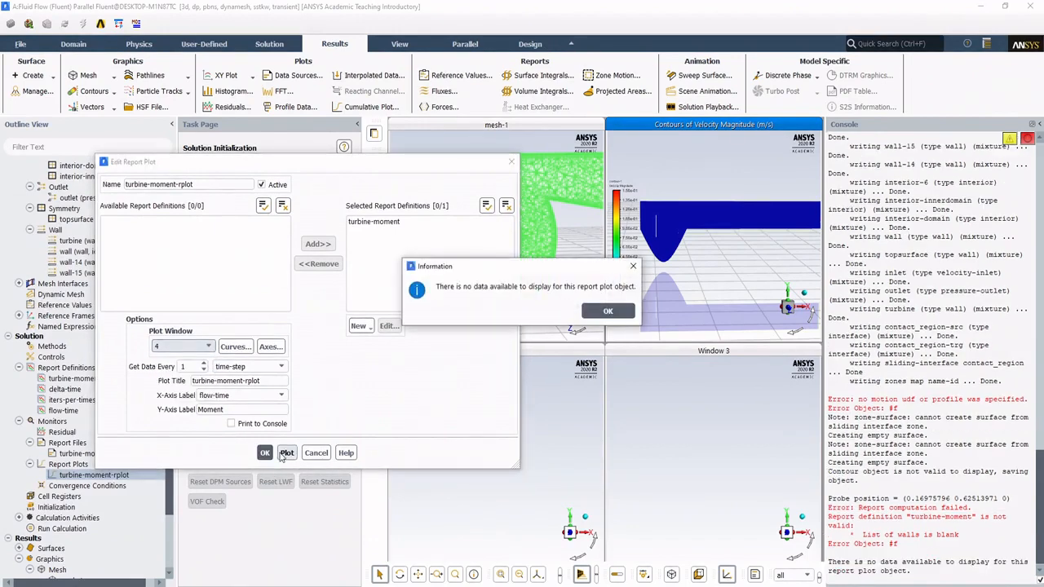
{"action": "left_click", "coordinate": [603, 312]}
Step: Switch turbine-moment-rplot to plot window 6 and try to plot it there
{"action": "left_click", "coordinate": [208, 346]}
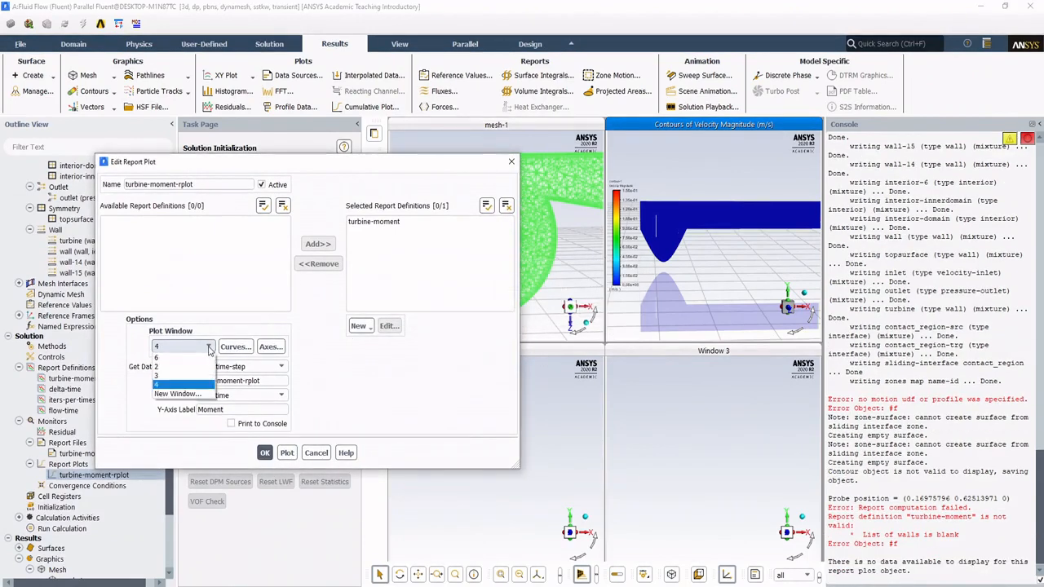
{"action": "left_click", "coordinate": [194, 388]}
{"action": "left_click", "coordinate": [287, 453]}
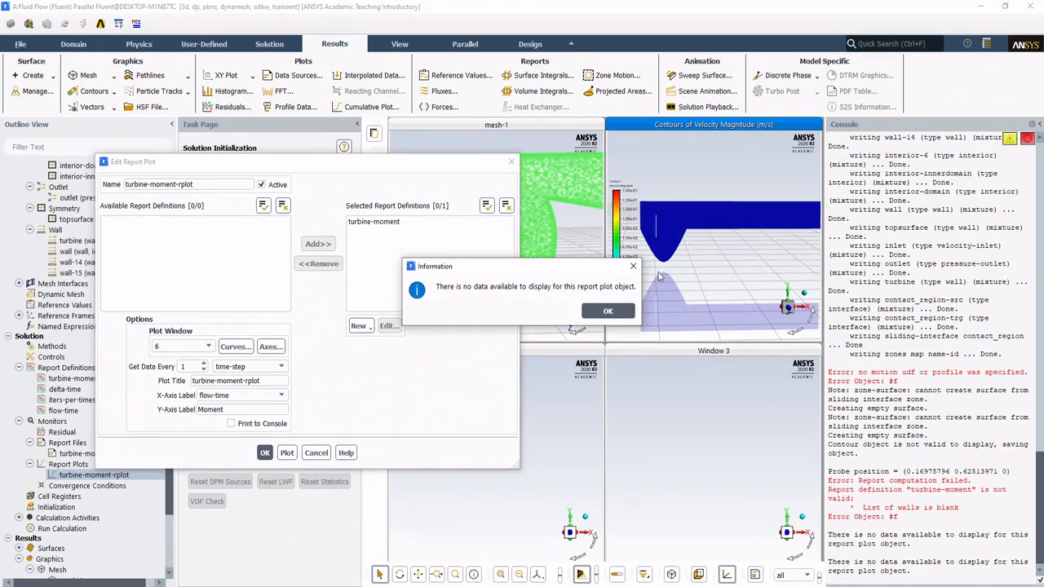
{"action": "left_click", "coordinate": [604, 312]}
Step: Assign turbine-moment-rplot to plot window 4 and save the report plot settings
{"action": "left_click", "coordinate": [208, 347]}
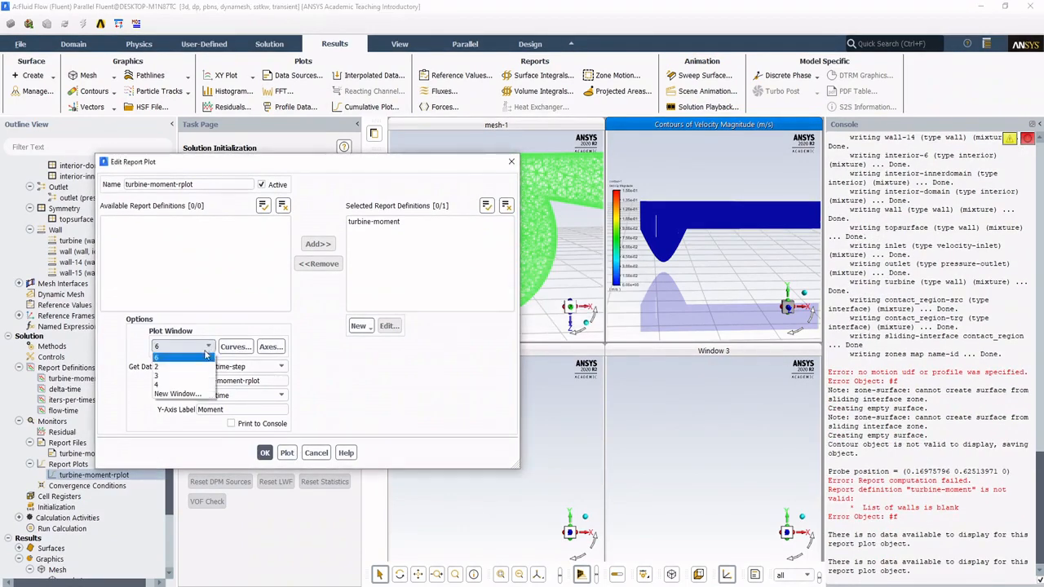
{"action": "left_click", "coordinate": [183, 384]}
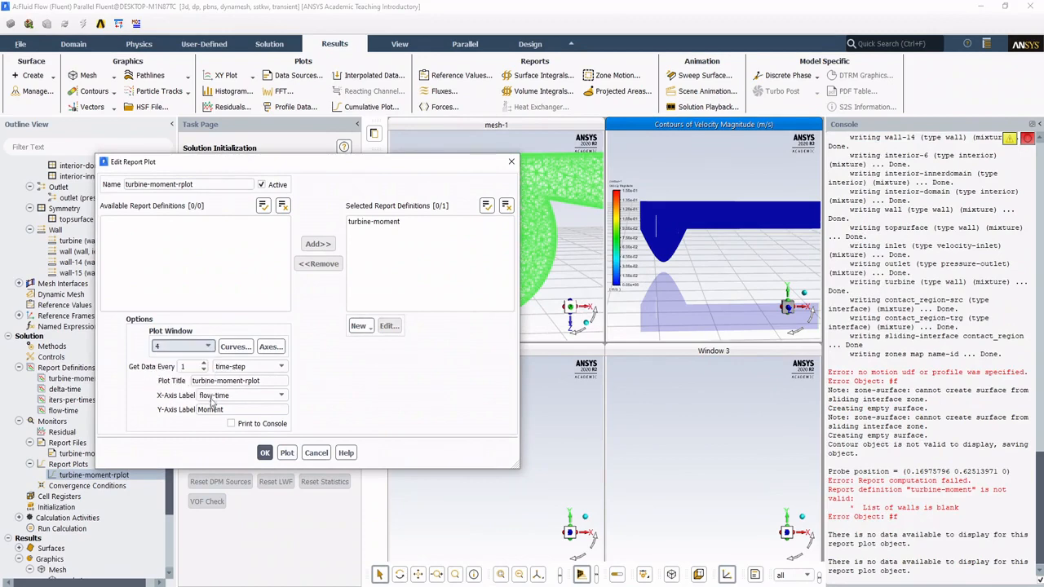
{"action": "left_click", "coordinate": [264, 454]}
Step: Reopen the turbine-moment-rplot settings and try to plot its data again in window 4
{"action": "double_click", "coordinate": [82, 477]}
{"action": "left_click", "coordinate": [286, 453]}
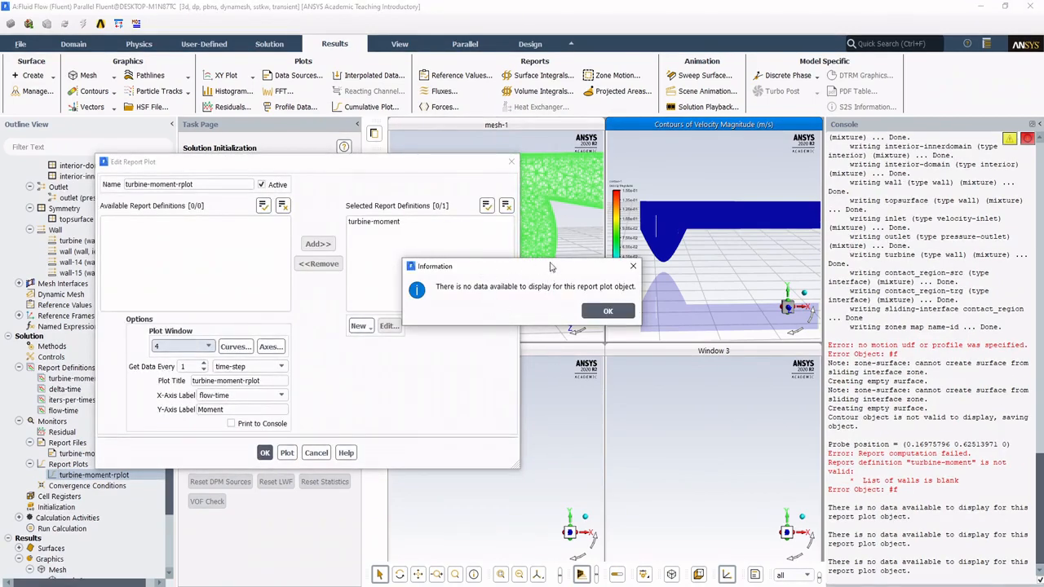
{"action": "left_click", "coordinate": [608, 310]}
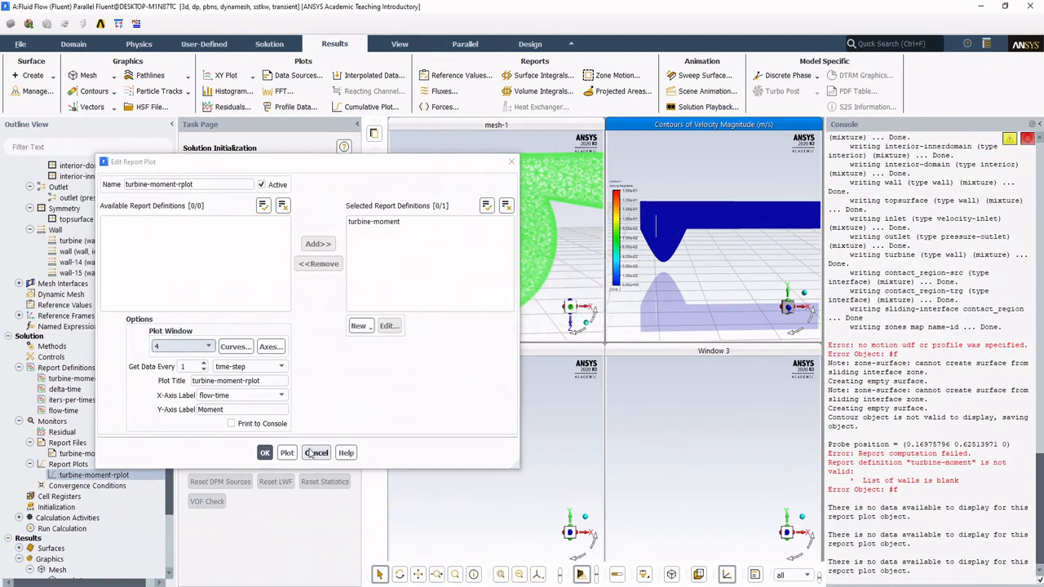
Step: Cancel the report plot settings and configure Autosave to save the data file every 5 time steps, with associated case files only if modified
{"action": "left_click", "coordinate": [315, 453]}
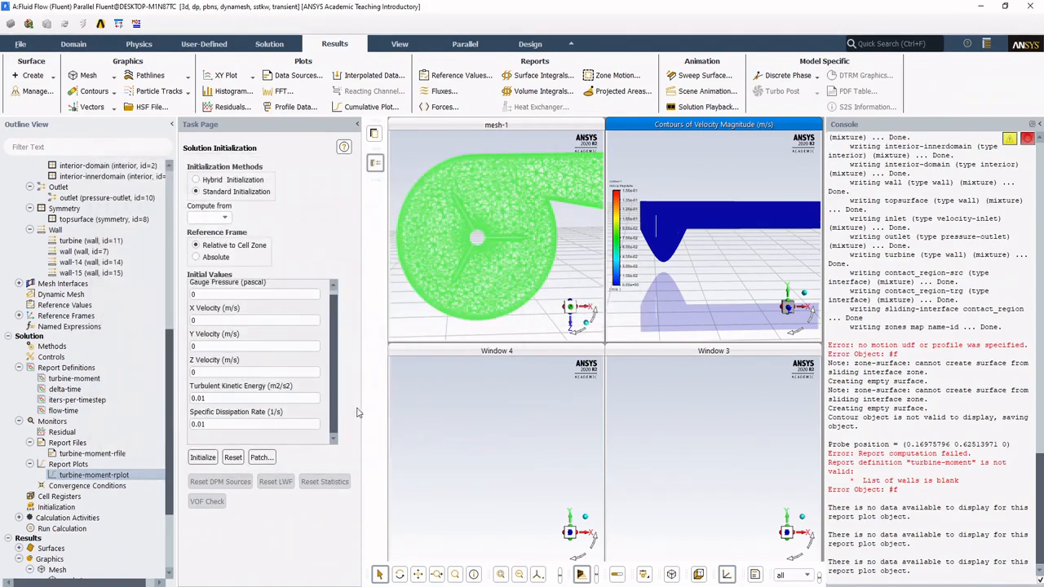
{"action": "scroll", "coordinate": [128, 446], "scroll_direction": "down", "scroll_amount": 3}
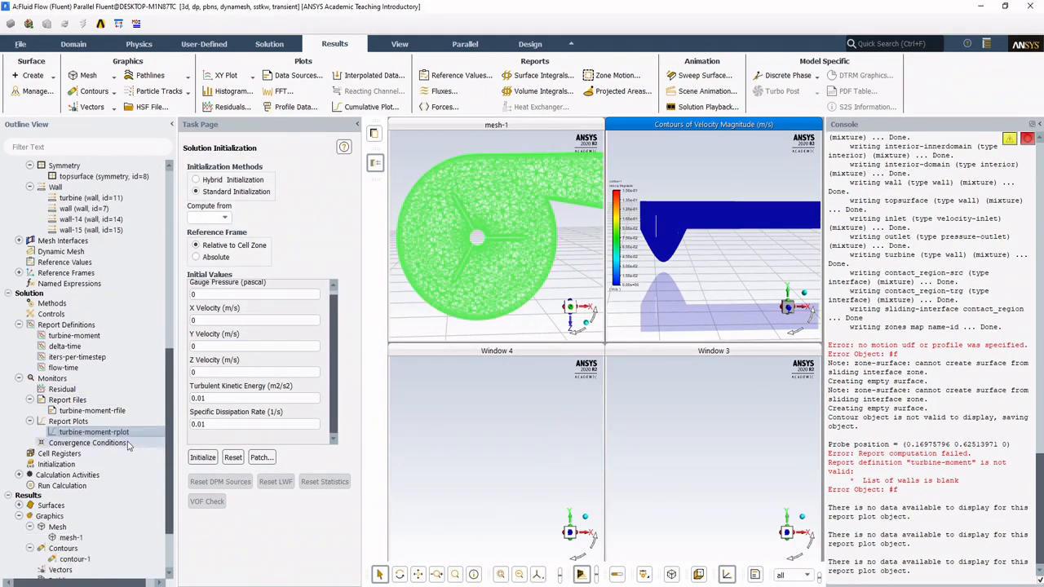
{"action": "scroll", "coordinate": [128, 446], "scroll_direction": "down", "scroll_amount": 1}
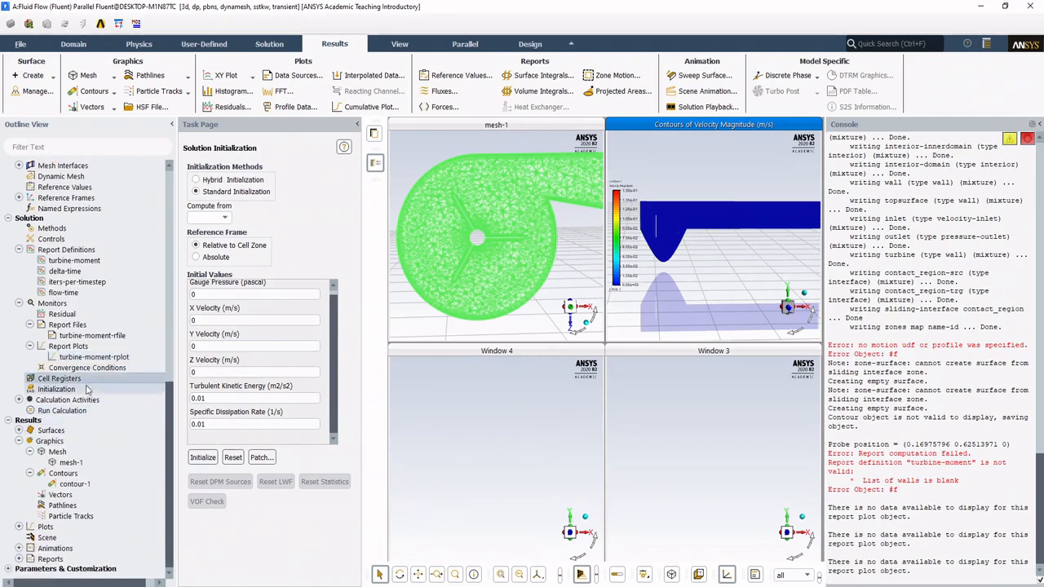
{"action": "left_click", "coordinate": [19, 401]}
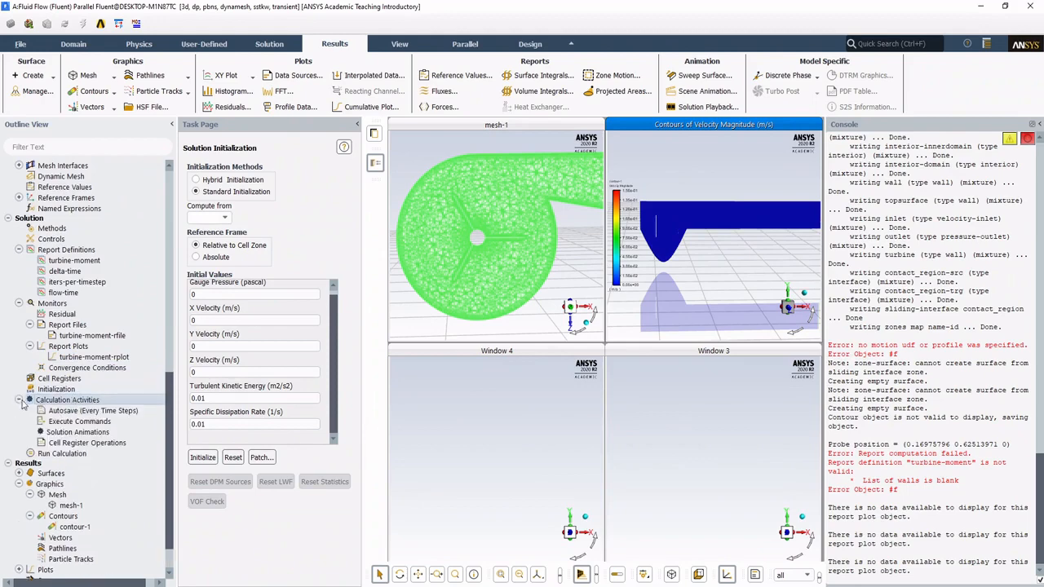
{"action": "double_click", "coordinate": [106, 413]}
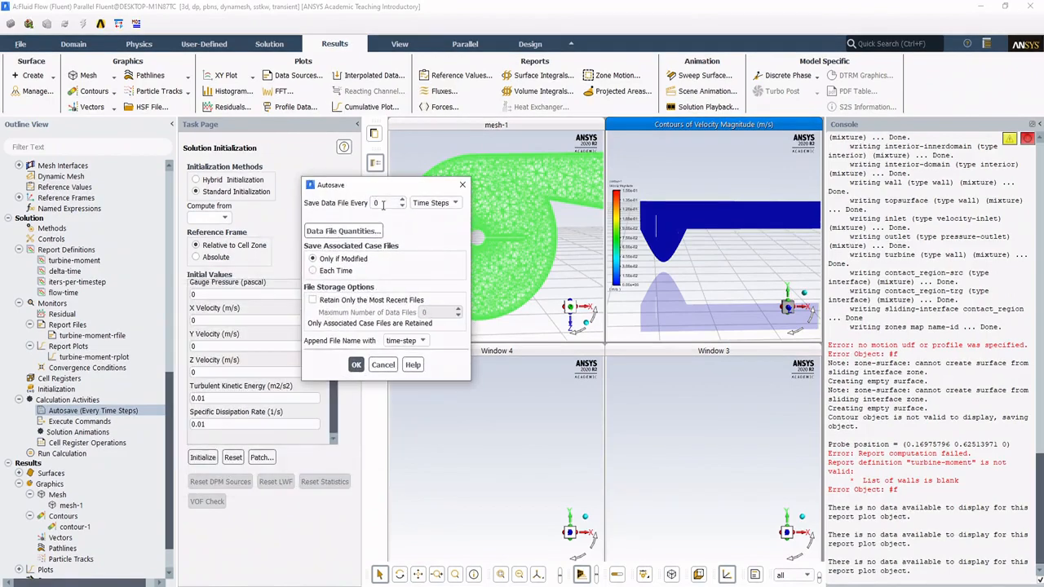
{"action": "left_click", "coordinate": [344, 231]}
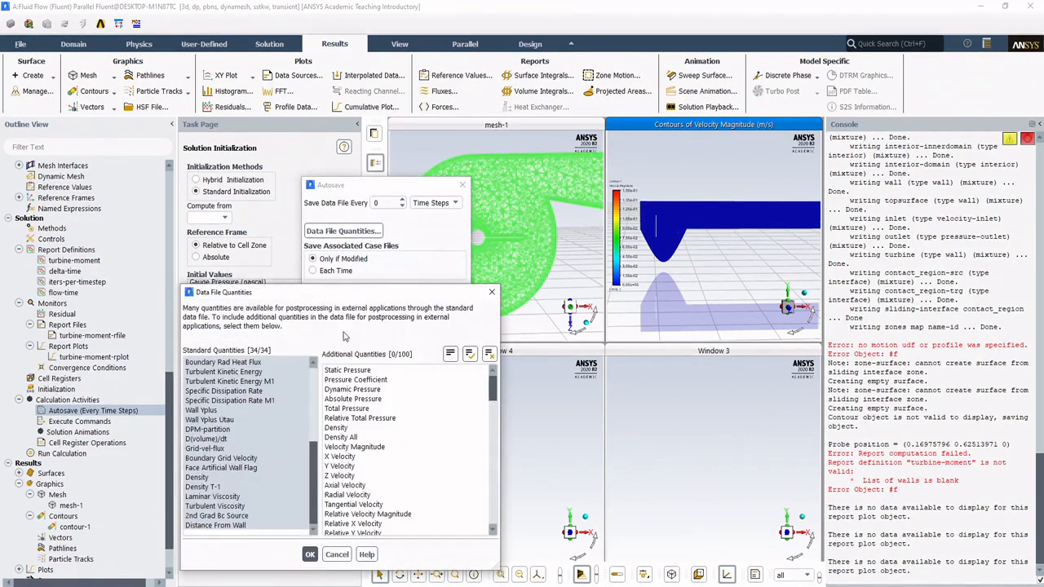
{"action": "left_click", "coordinate": [337, 555]}
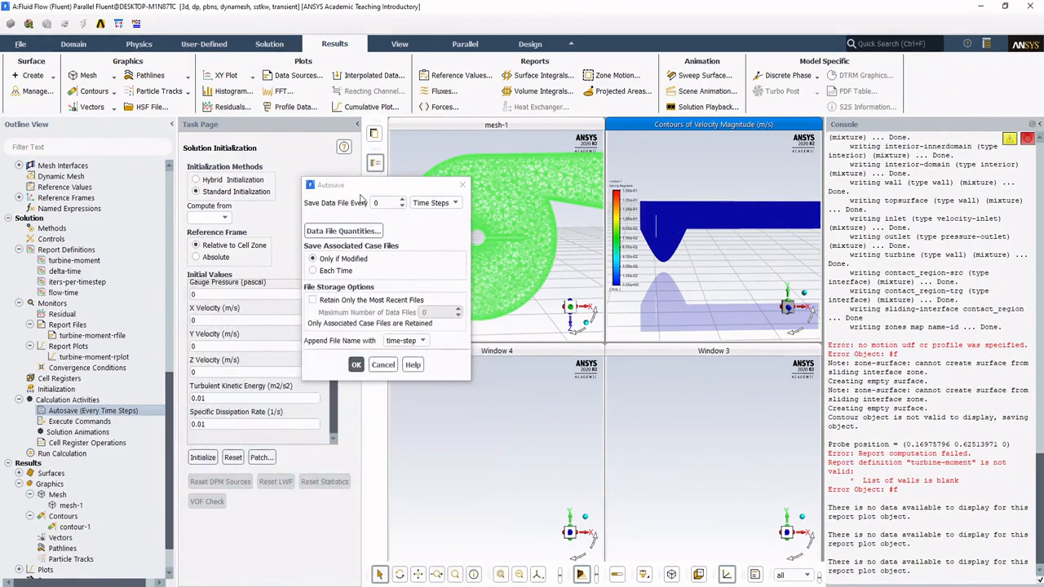
{"action": "left_click_drag", "start_coordinate": [365, 189], "coordinate": [280, 159]}
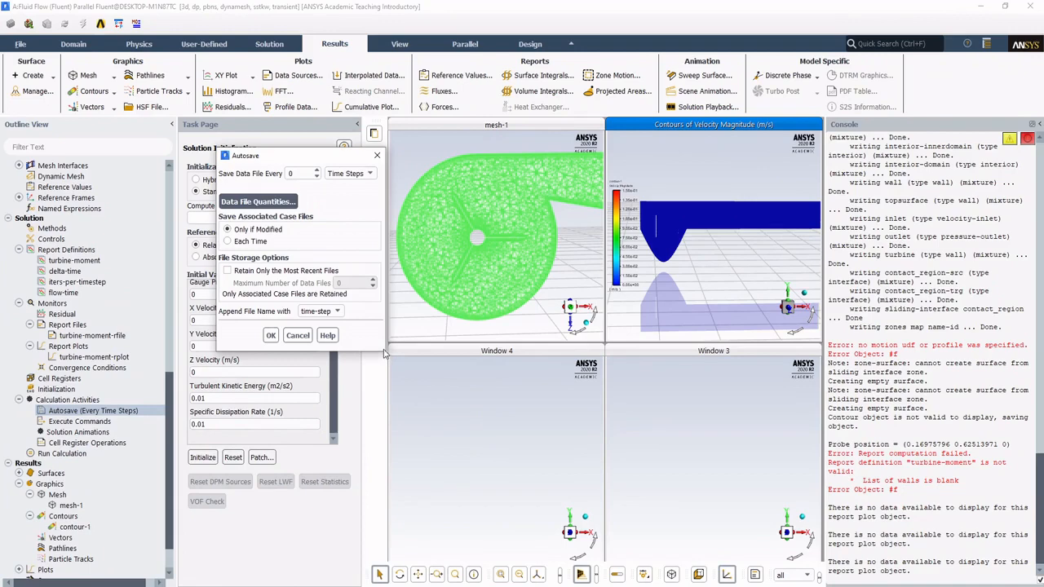
{"action": "double_click", "coordinate": [296, 172]}
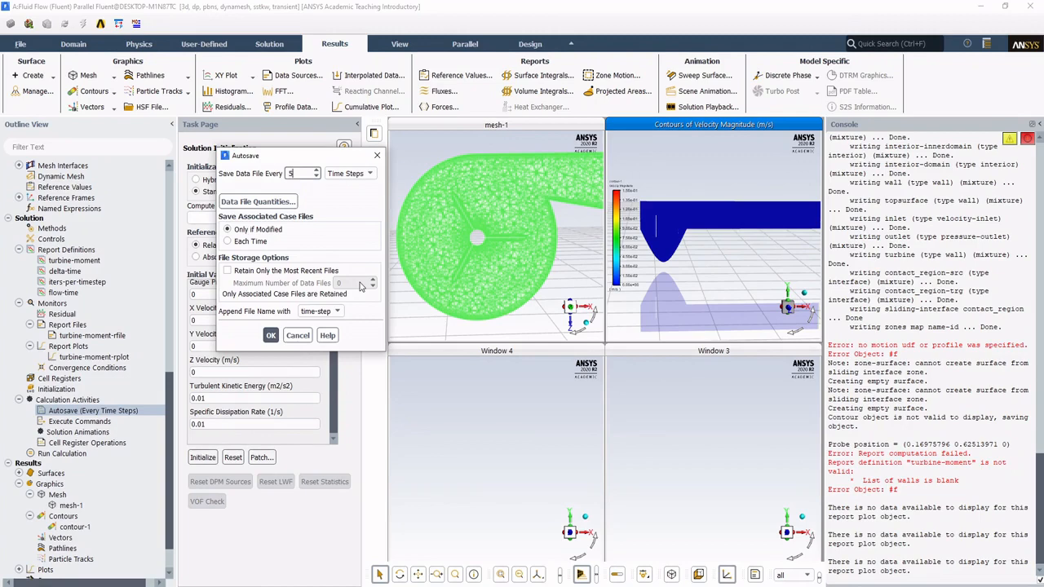
{"action": "left_click", "coordinate": [270, 335]}
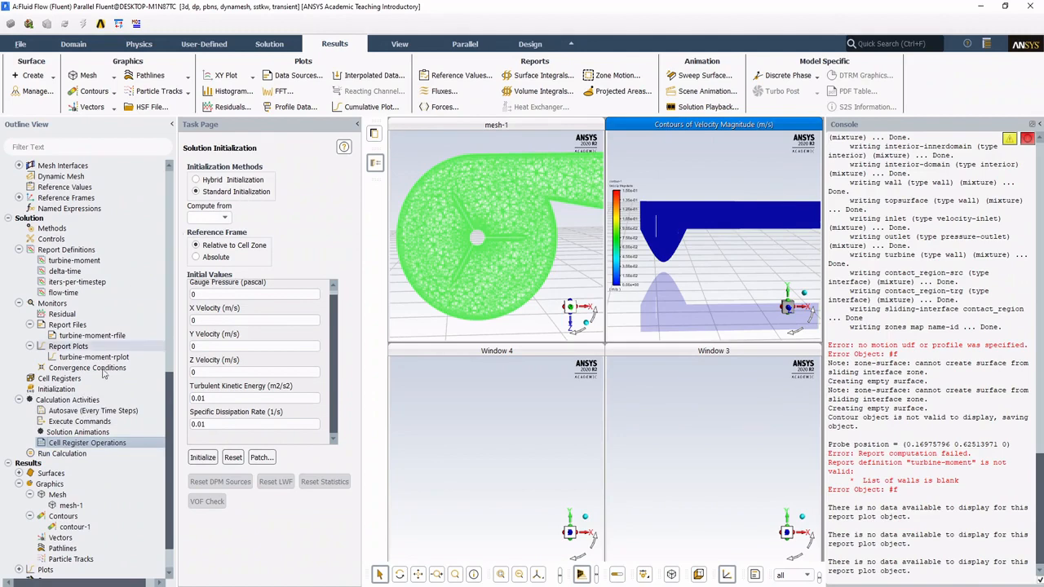
Step: Set the transient run to 500 time steps with a time step size of 0.05 s
{"action": "left_click", "coordinate": [75, 454]}
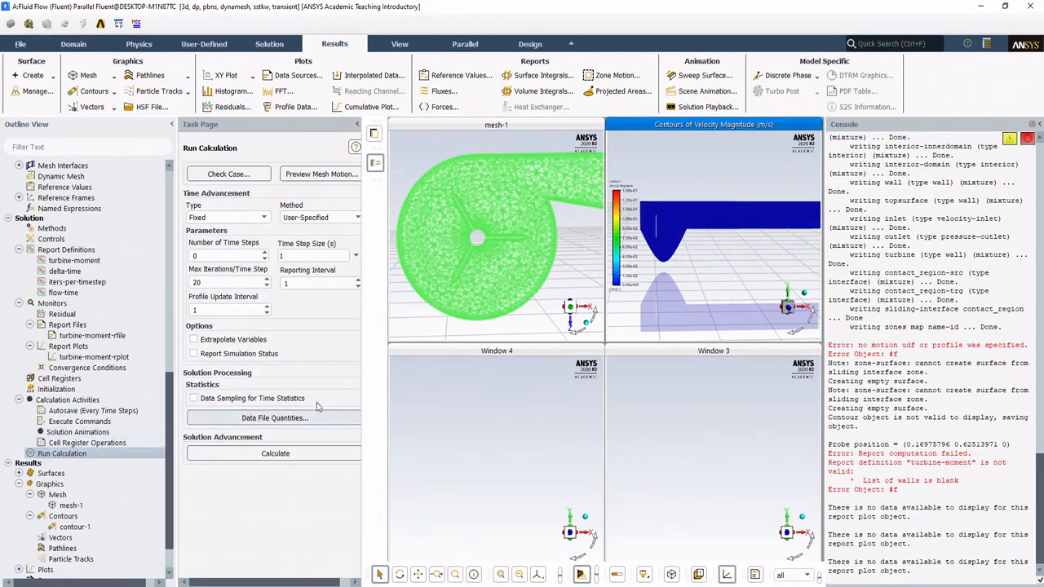
{"action": "double_click", "coordinate": [225, 256]}
{"action": "type", "text": "500"}
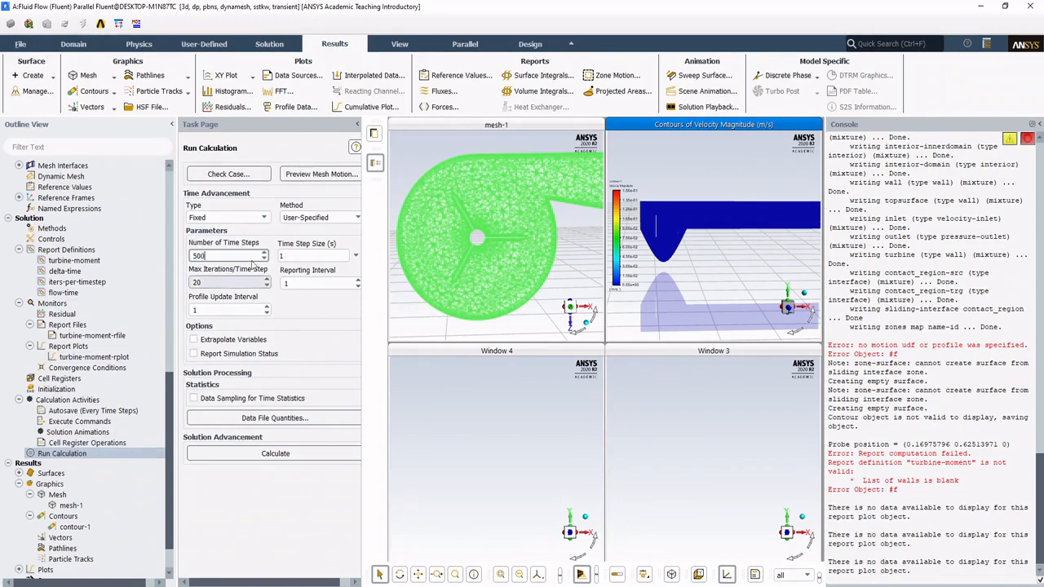
{"action": "left_click", "coordinate": [302, 255]}
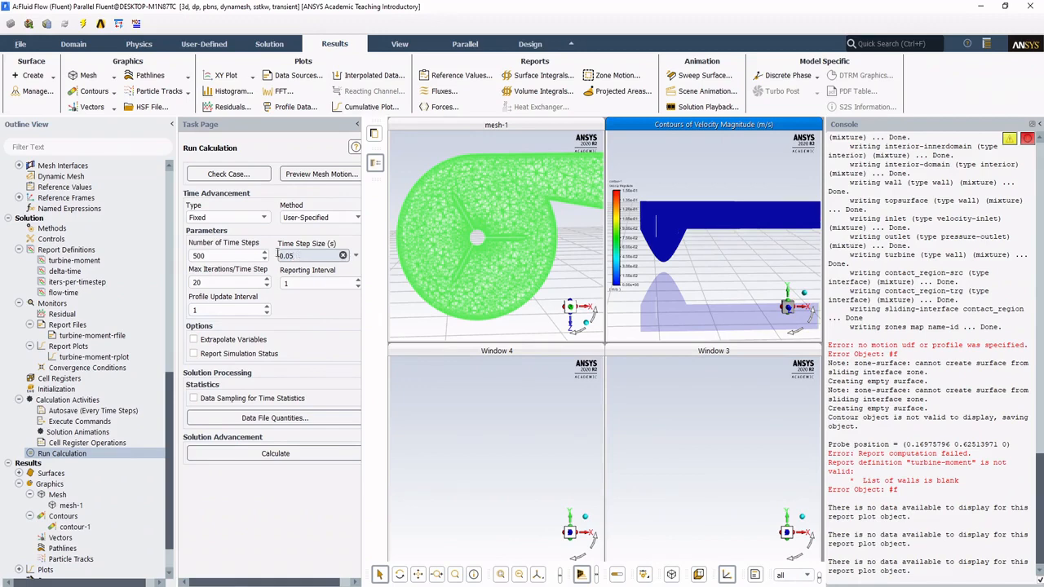
{"action": "left_click", "coordinate": [244, 281]}
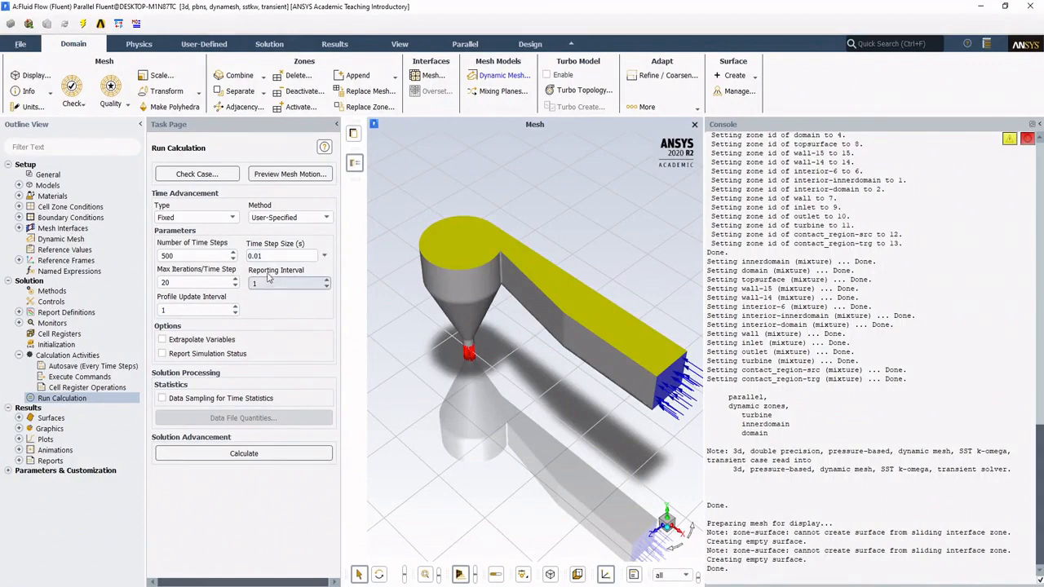
Step: Start the calculation, initializing the case, and check the scaled residuals and turbine-moment-rplot graphs while it runs
{"action": "left_click", "coordinate": [245, 454]}
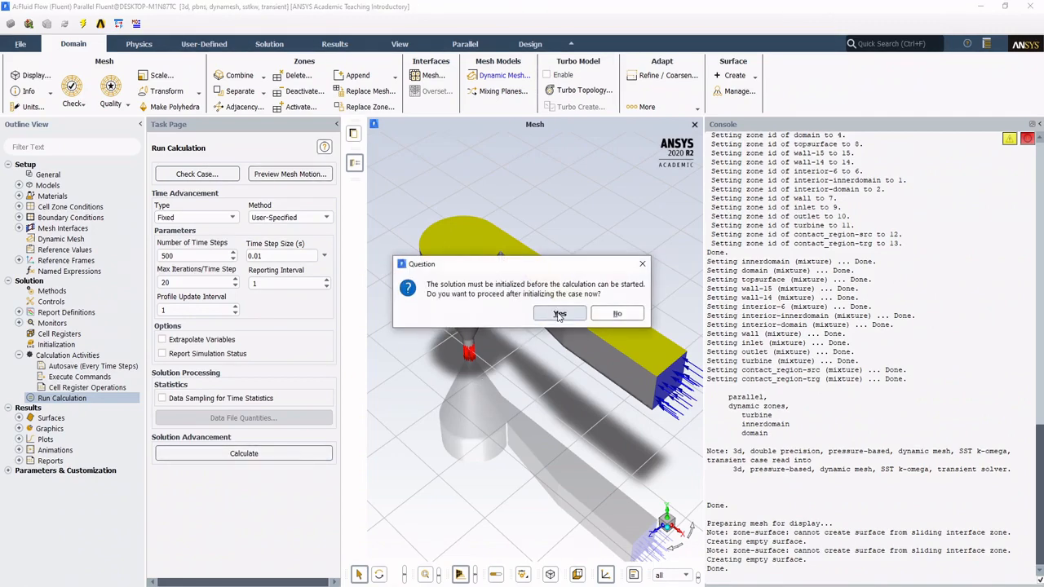
{"action": "left_click", "coordinate": [559, 315]}
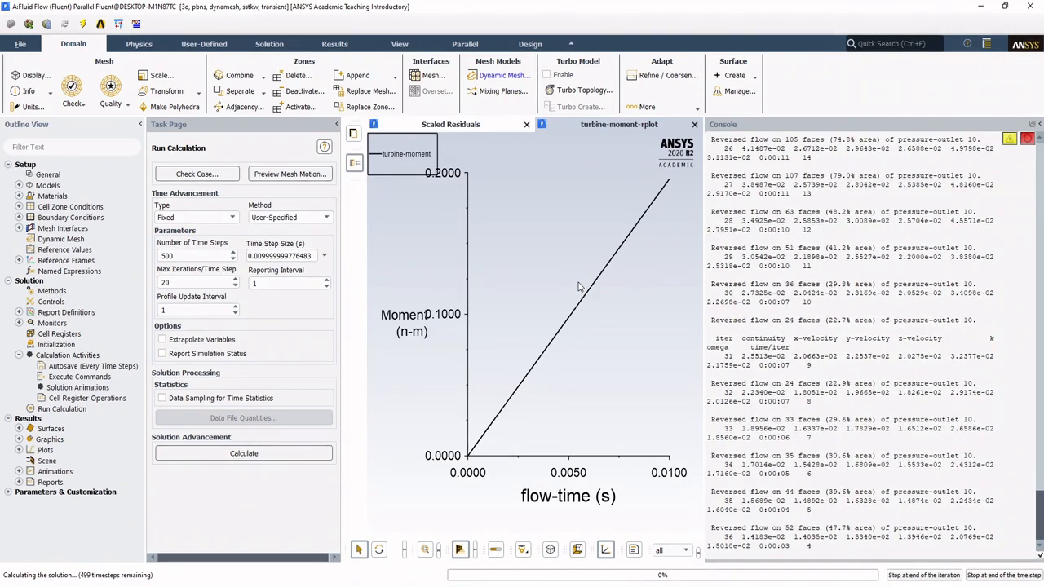
{"action": "left_click", "coordinate": [500, 124]}
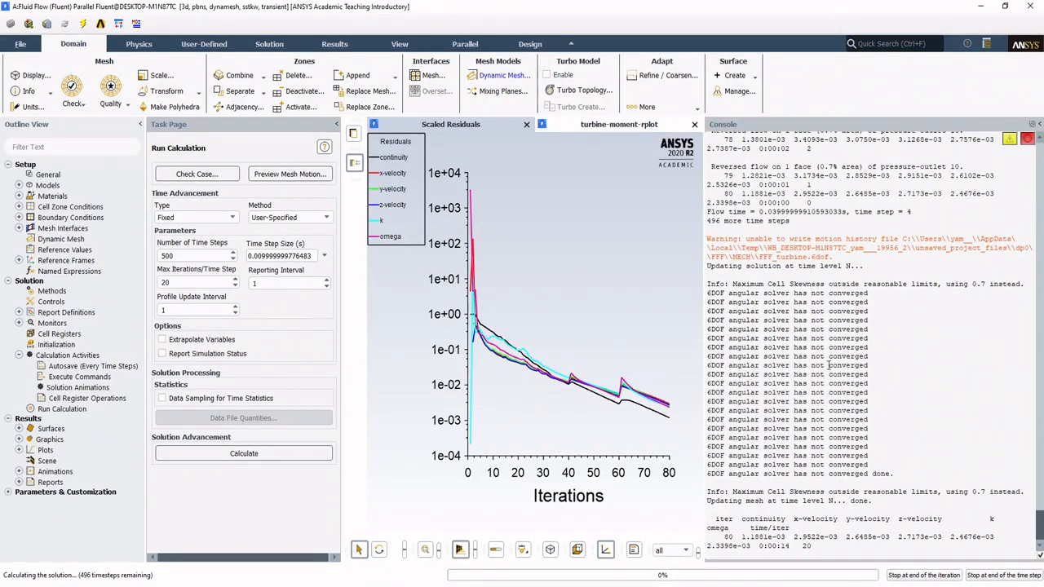
{"action": "left_click", "coordinate": [604, 127]}
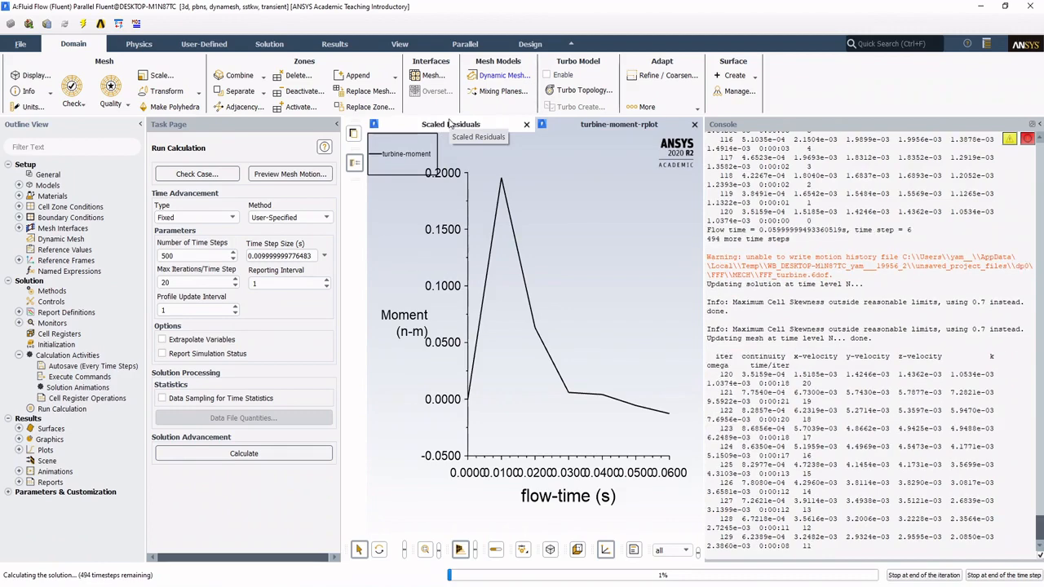
{"action": "left_click", "coordinate": [470, 128]}
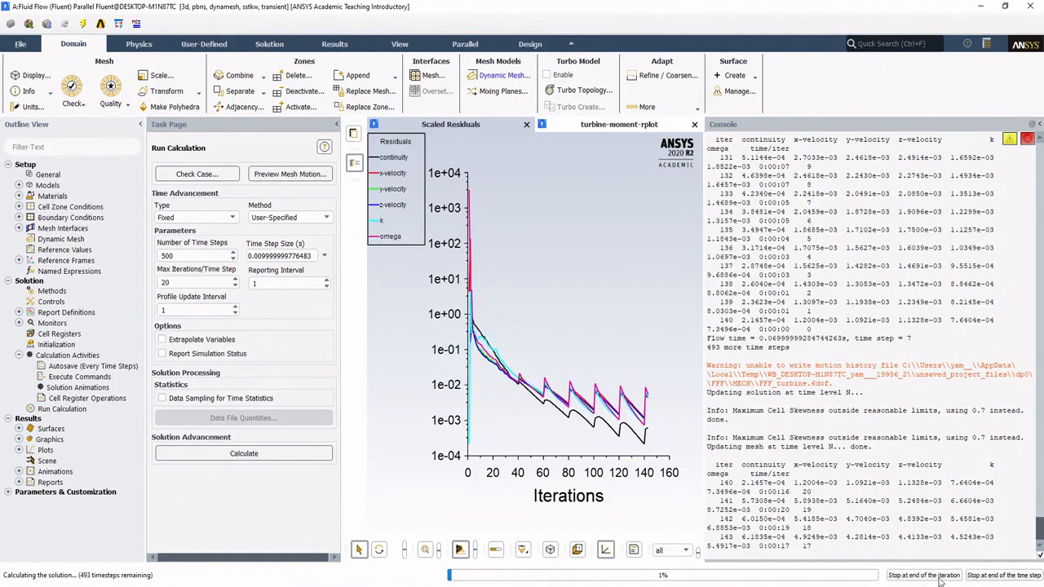
{"action": "left_click", "coordinate": [608, 128]}
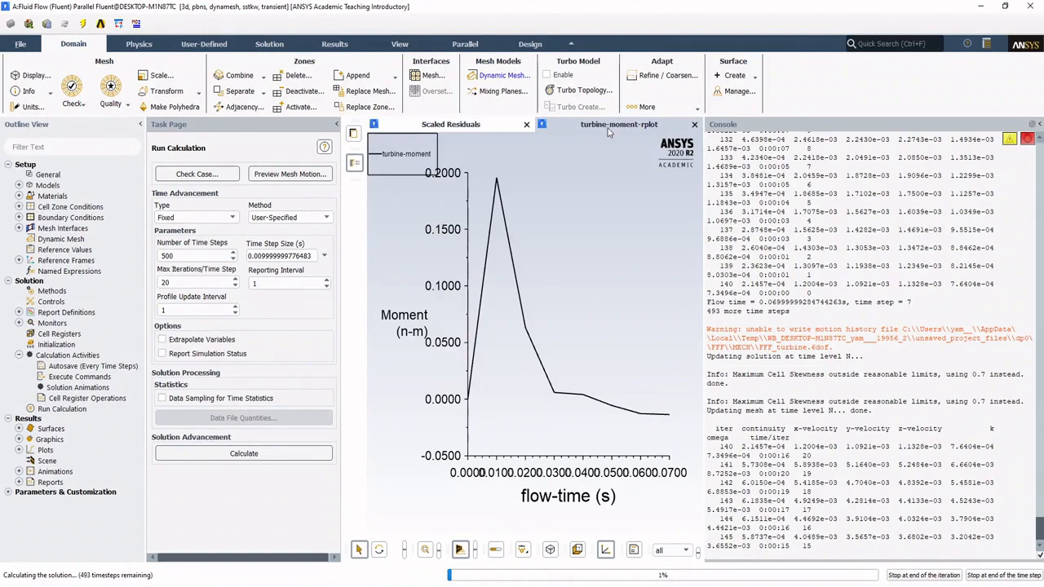
Step: Stop the calculation at the end of the current iteration and show the scaled residuals plot
{"action": "left_click", "coordinate": [924, 576]}
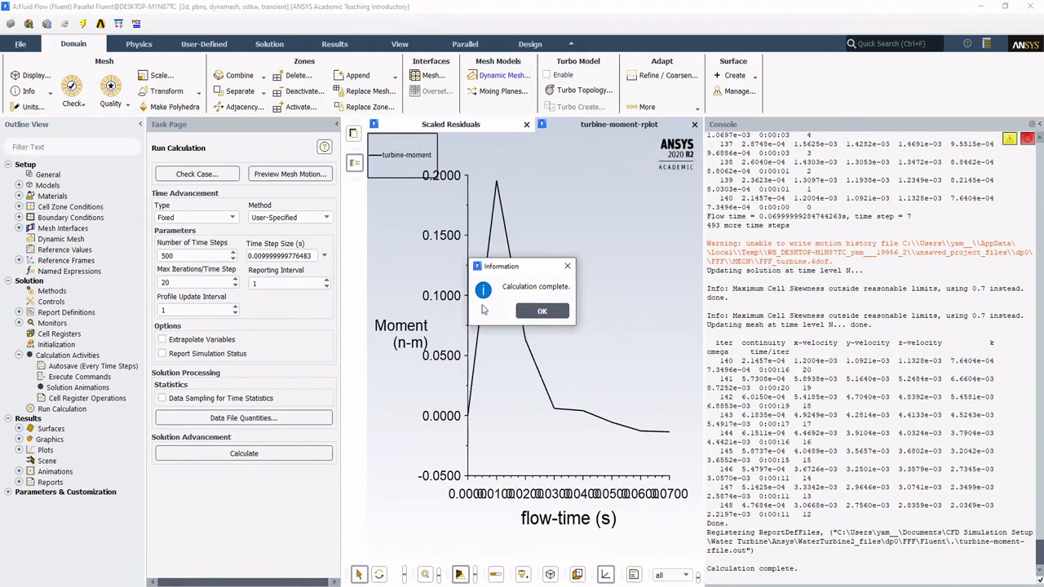
{"action": "left_click", "coordinate": [543, 311]}
{"action": "left_click", "coordinate": [484, 128]}
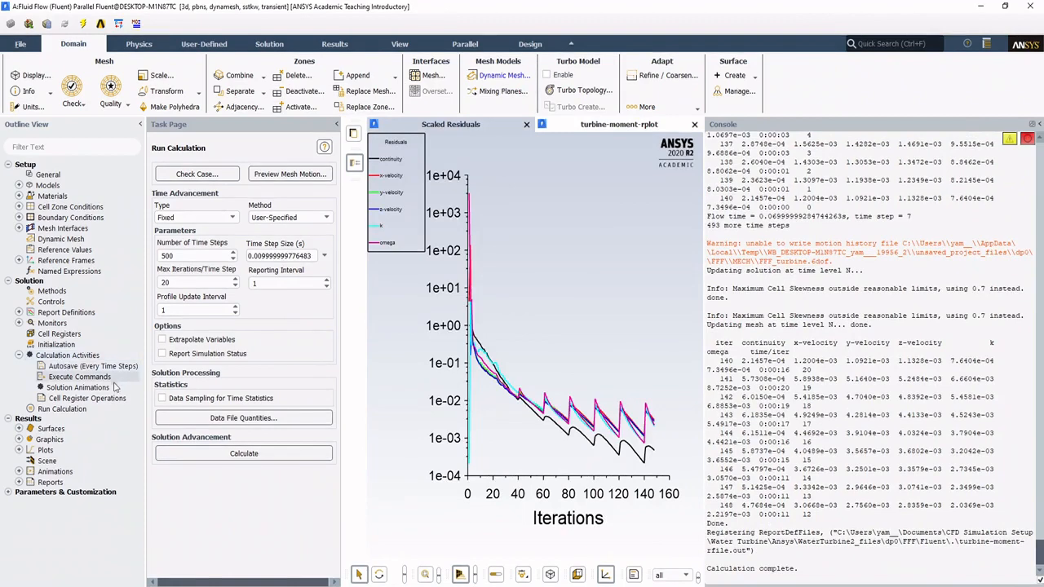
Step: Display mesh-1 on plane-9 in the graphics window that holds the turbine-moment-rplot graph
{"action": "left_click", "coordinate": [19, 451]}
{"action": "left_click", "coordinate": [19, 451]}
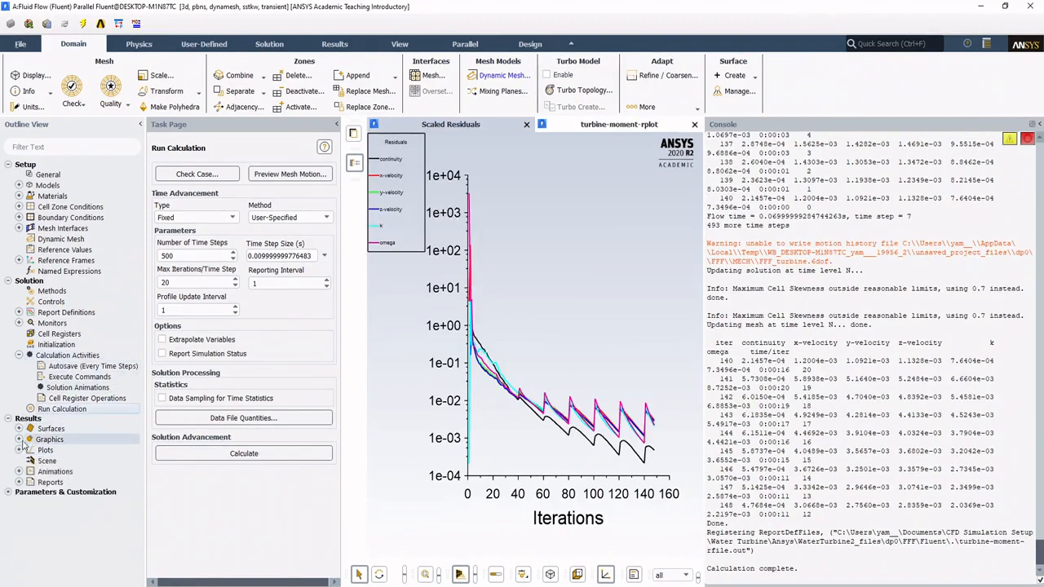
{"action": "left_click", "coordinate": [18, 439]}
{"action": "left_click", "coordinate": [30, 450]}
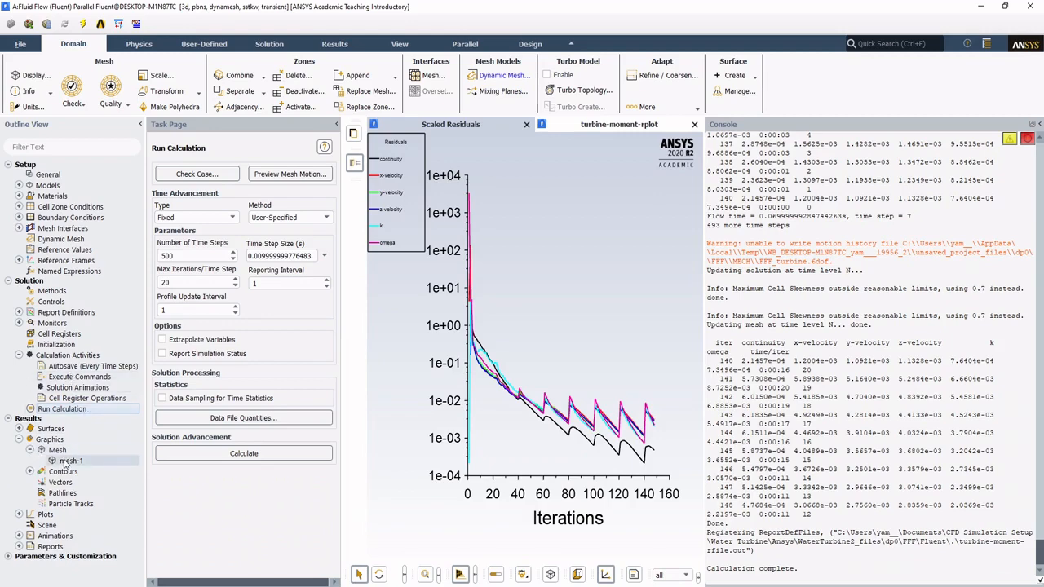
{"action": "double_click", "coordinate": [69, 461]}
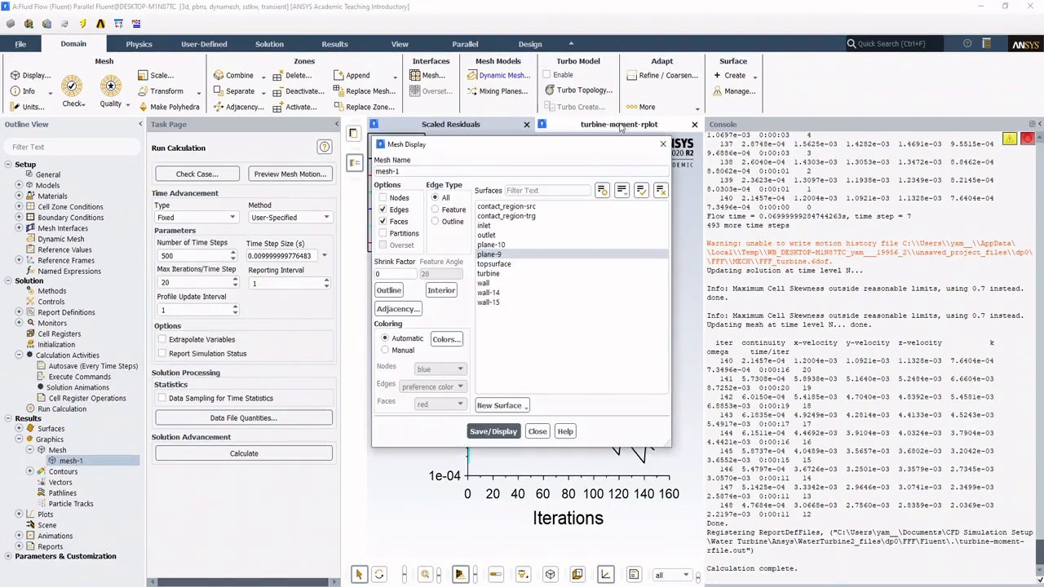
{"action": "left_click", "coordinate": [537, 430]}
{"action": "left_click", "coordinate": [614, 127]}
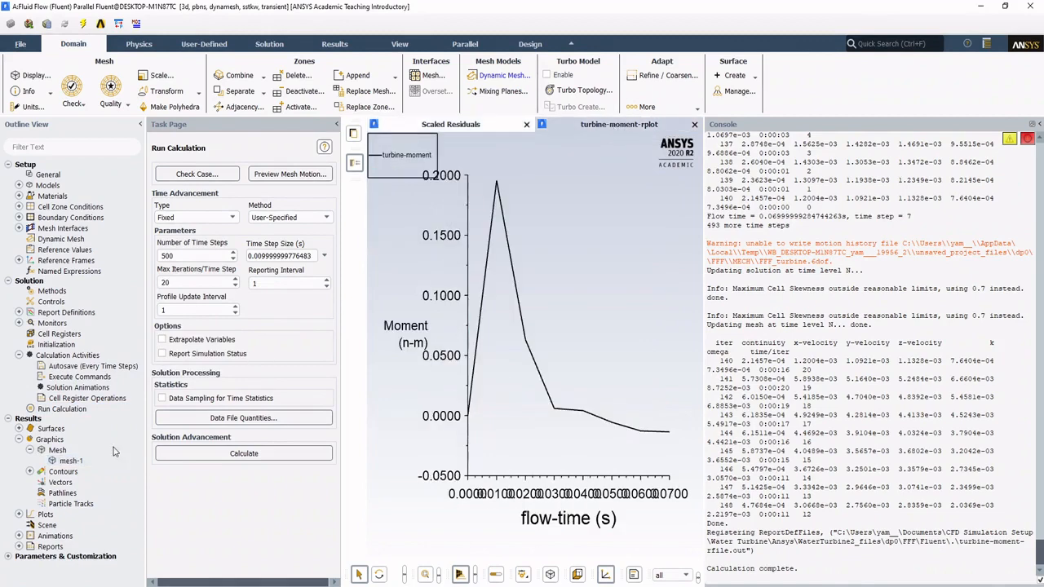
{"action": "double_click", "coordinate": [70, 461]}
{"action": "left_click", "coordinate": [493, 431]}
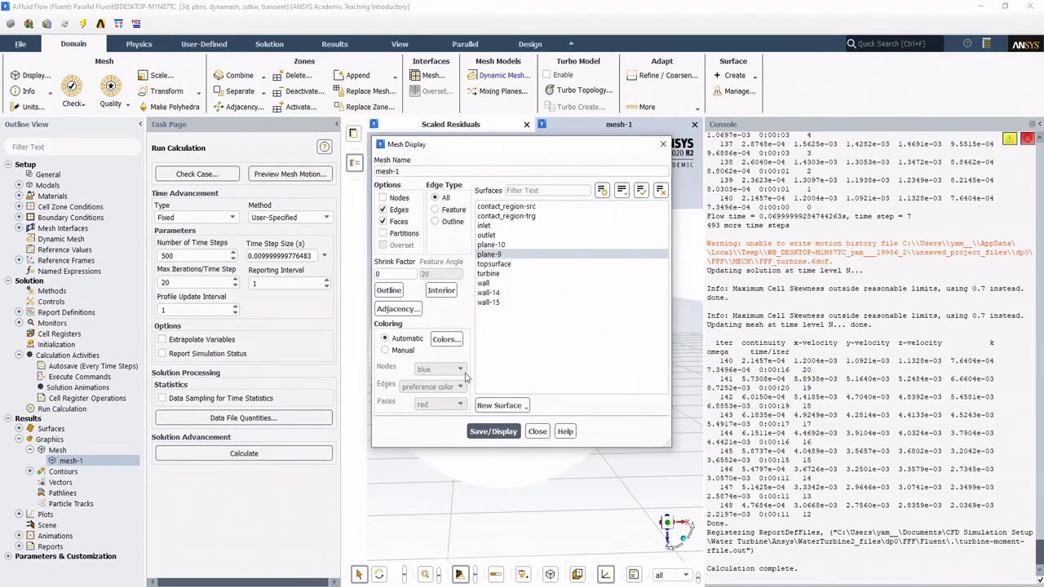
Step: Switch mesh-1 to manual coloring with green edges and red faces, and redisplay it
{"action": "left_click", "coordinate": [385, 350]}
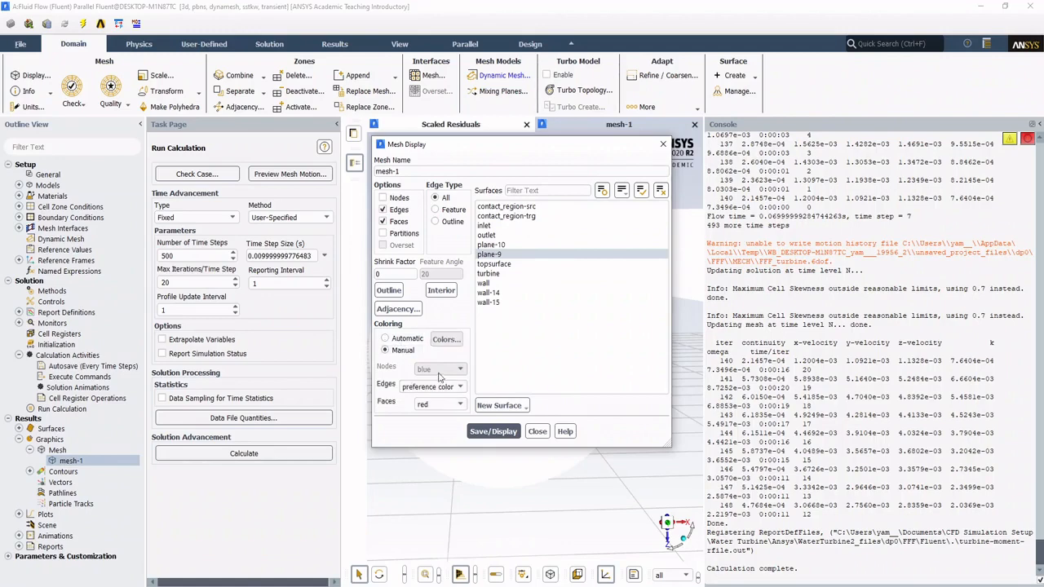
{"action": "left_click", "coordinate": [444, 387]}
{"action": "left_click", "coordinate": [435, 426]}
{"action": "left_click", "coordinate": [492, 432]}
{"action": "left_click", "coordinate": [536, 431]}
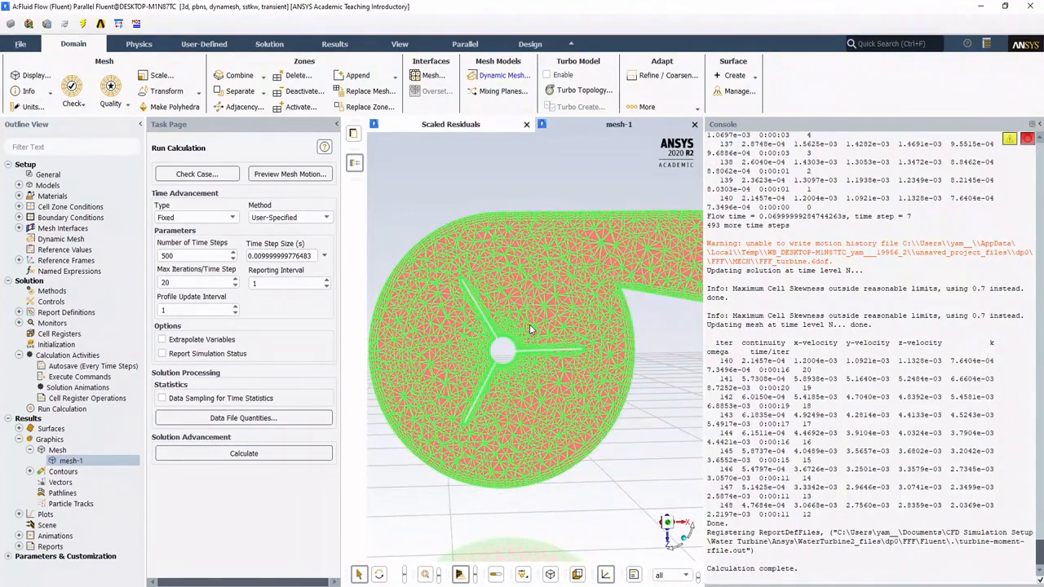
{"action": "left_click_drag", "start_coordinate": [497, 341], "coordinate": [501, 330]}
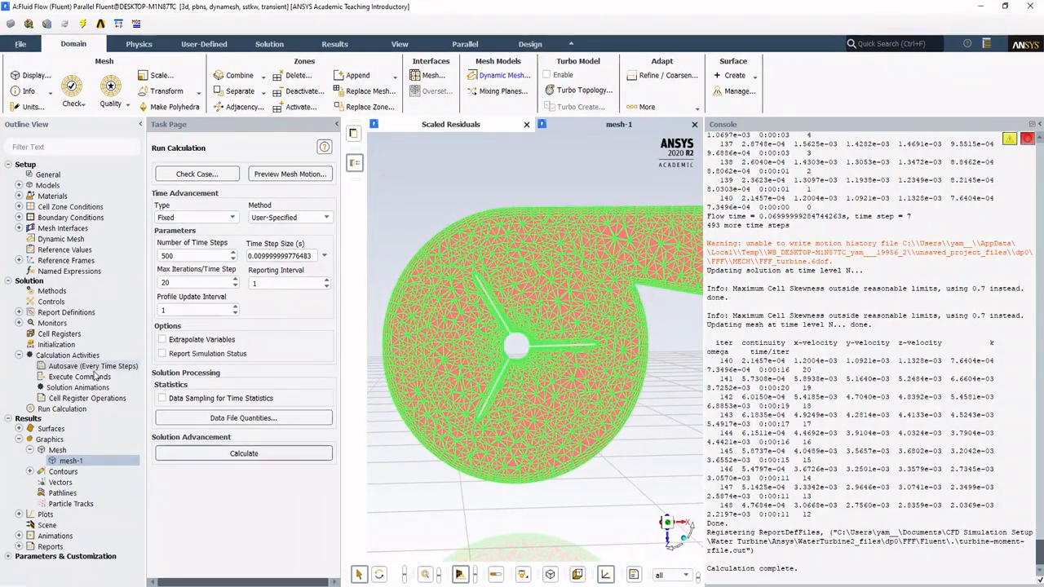
Step: Define one active execute command, command-1, that runs a /display/objects text command every 1 time step
{"action": "double_click", "coordinate": [81, 377]}
{"action": "left_click_drag", "start_coordinate": [205, 310], "coordinate": [102, 258]}
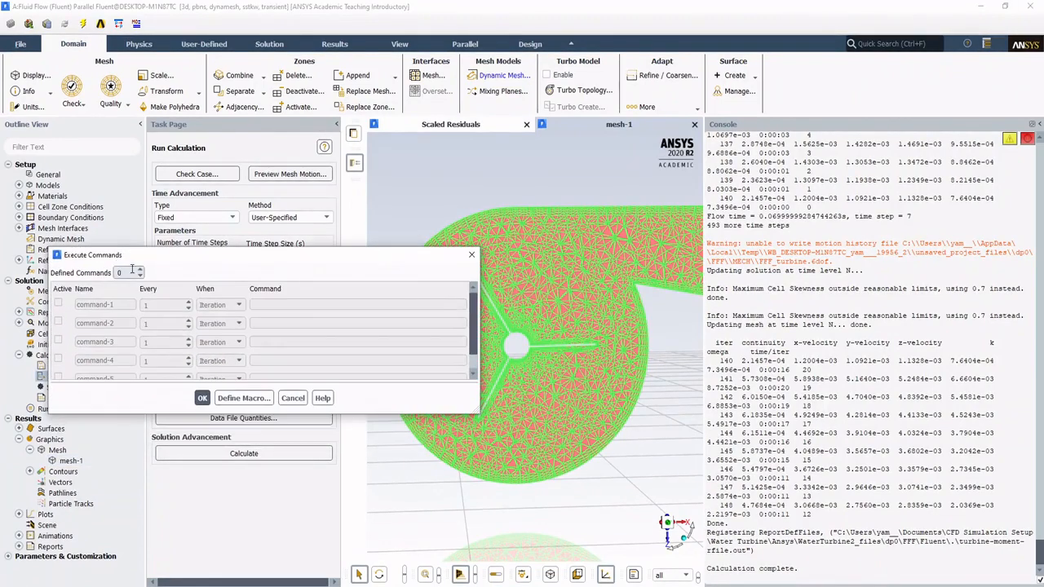
{"action": "left_click", "coordinate": [139, 270]}
{"action": "left_click", "coordinate": [140, 277]}
{"action": "left_click", "coordinate": [140, 270]}
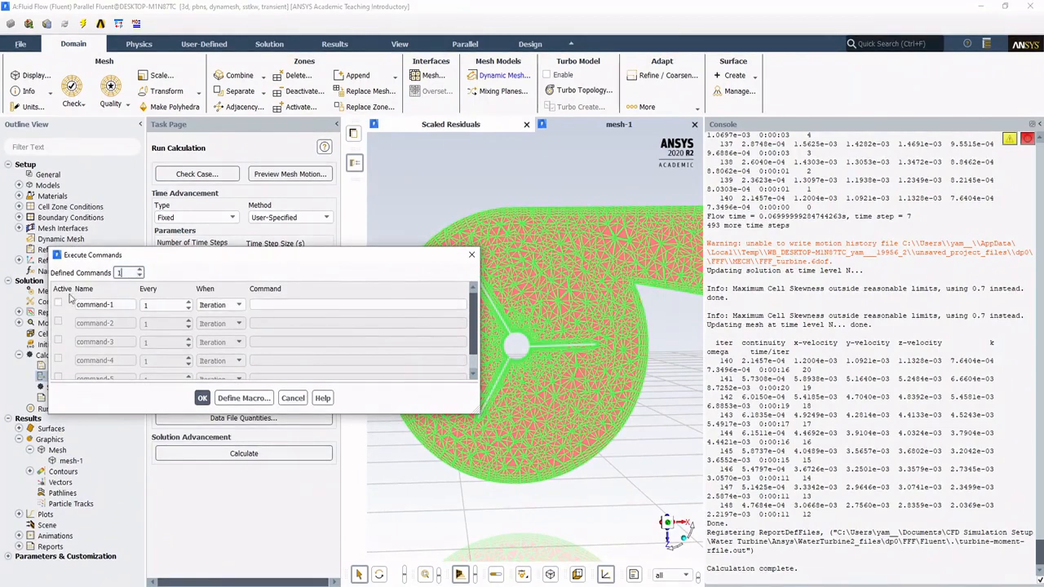
{"action": "left_click", "coordinate": [239, 308]}
{"action": "left_click", "coordinate": [216, 326]}
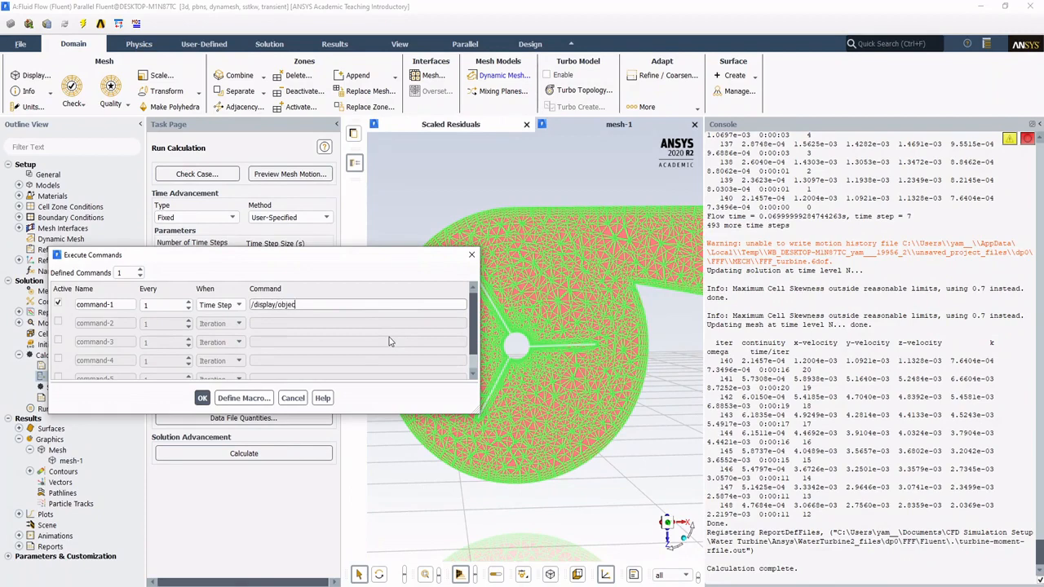
{"action": "type", "text": "lay mesh-1"}
{"action": "left_click", "coordinate": [203, 398]}
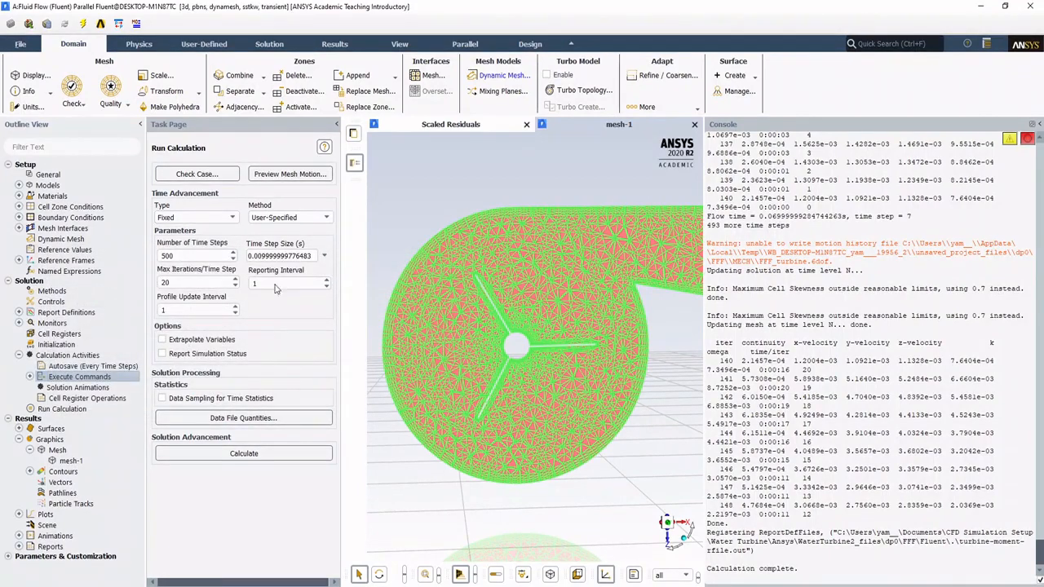
Step: Set the time step size of the run to 0.02 s
{"action": "double_click", "coordinate": [249, 256]}
{"action": "type", "text": "0.02"}
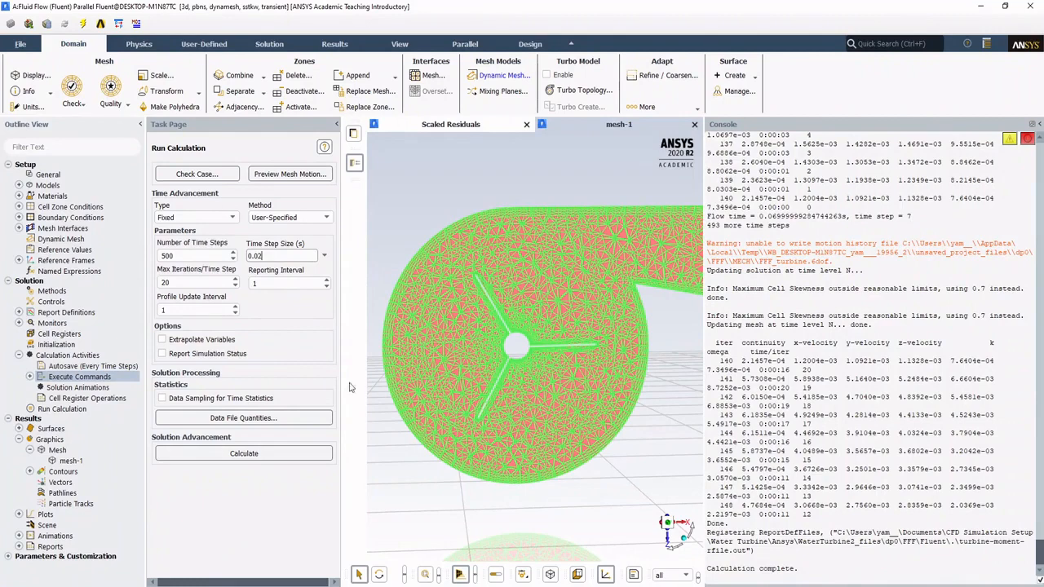
Step: Calculate the solution using the settings changes for the current calculation only, and interrupt the run at the end of an iteration
{"action": "left_click", "coordinate": [196, 455]}
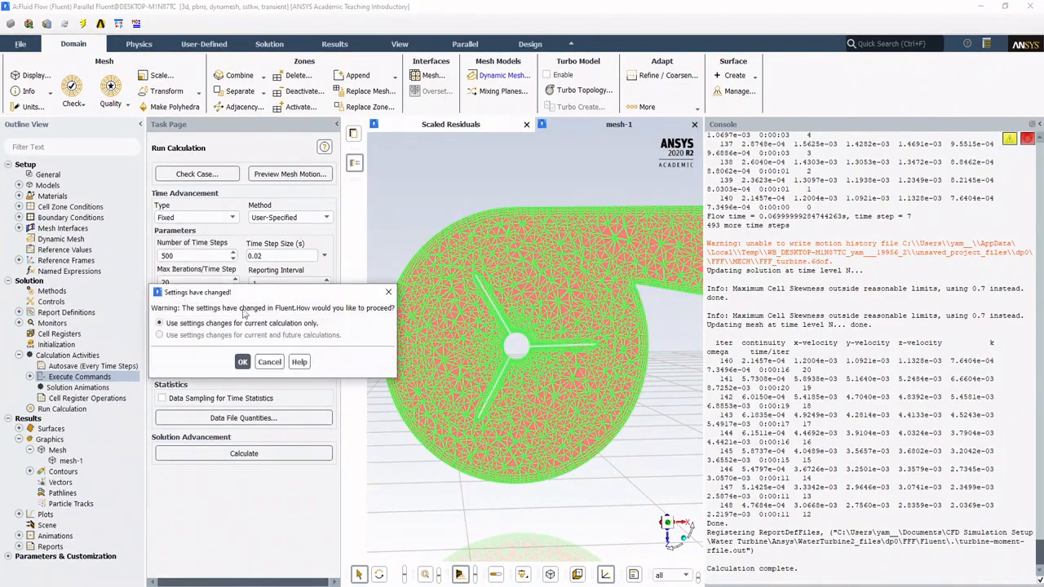
{"action": "left_click", "coordinate": [242, 362]}
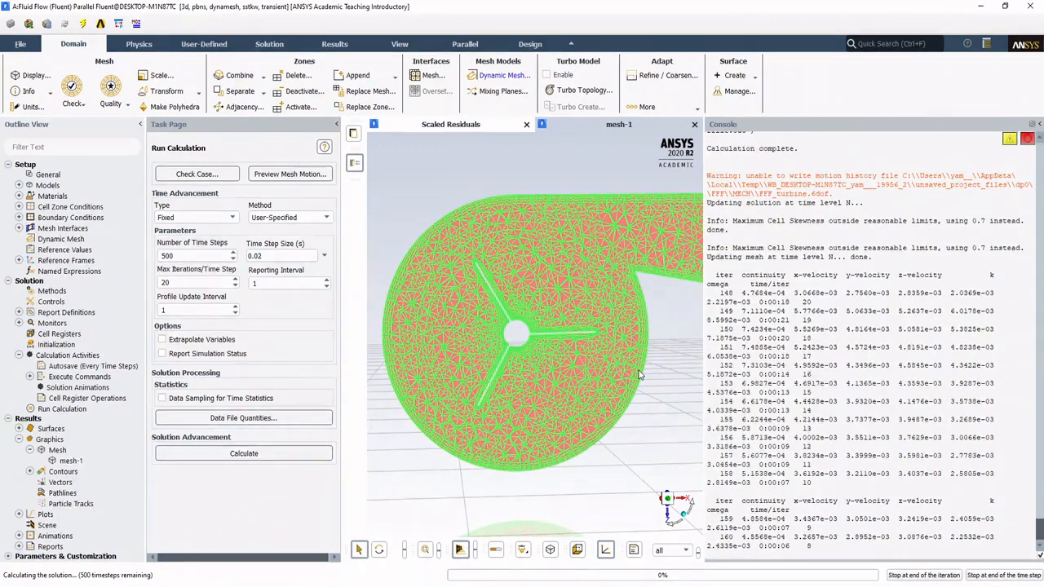
{"action": "left_click", "coordinate": [925, 575]}
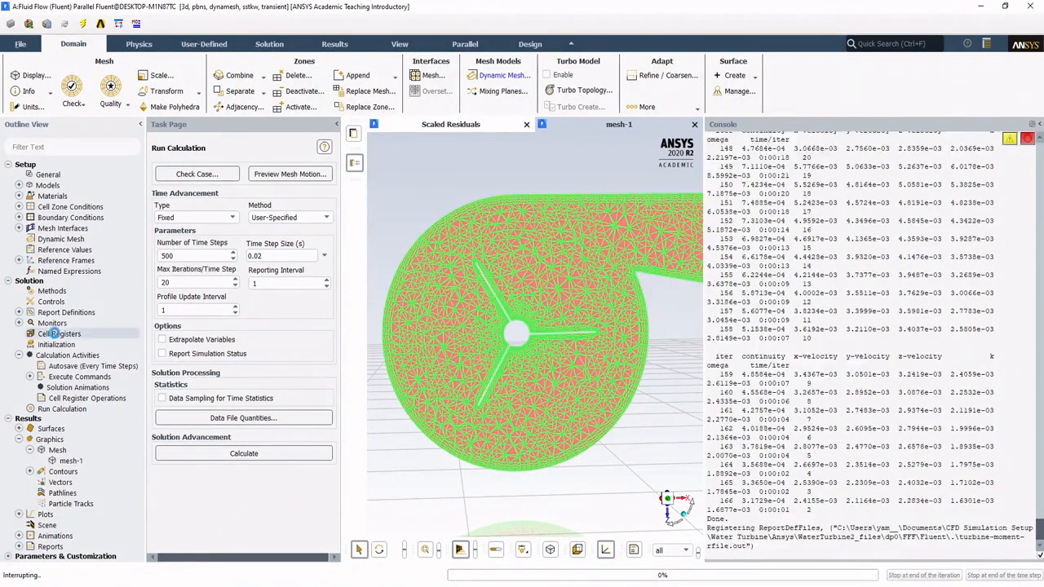
{"action": "key", "text": "Return"}
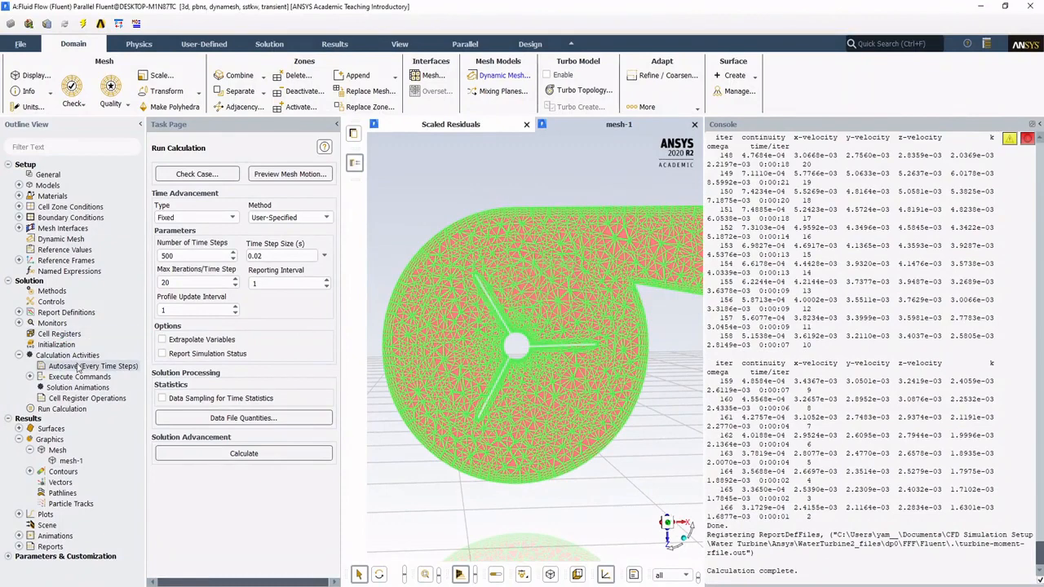
Step: Look through the solution initialization, report definitions and dynamic mesh settings
{"action": "double_click", "coordinate": [78, 367]}
{"action": "key", "text": "Escape"}
{"action": "double_click", "coordinate": [62, 358]}
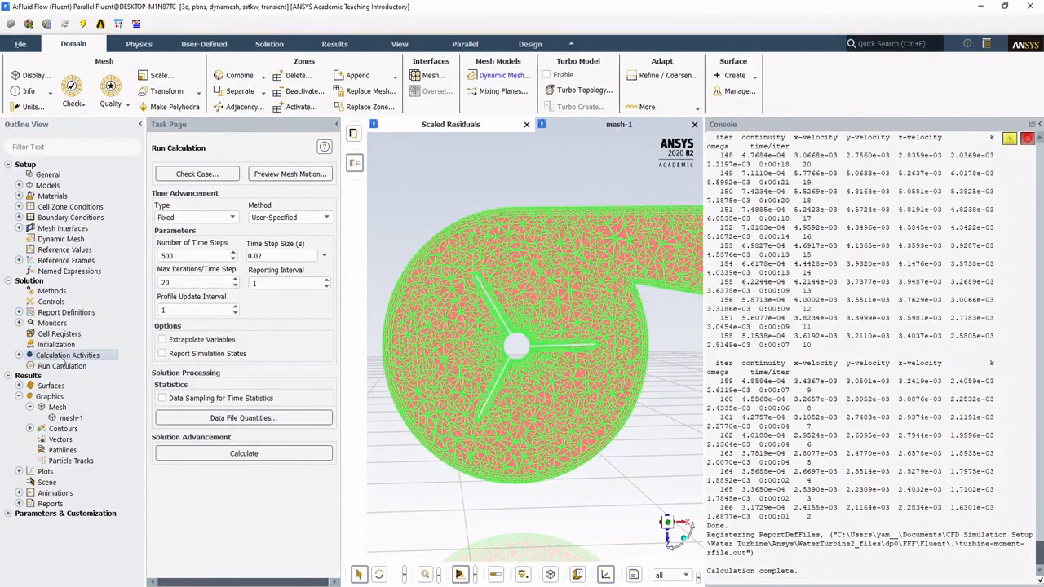
{"action": "double_click", "coordinate": [53, 345]}
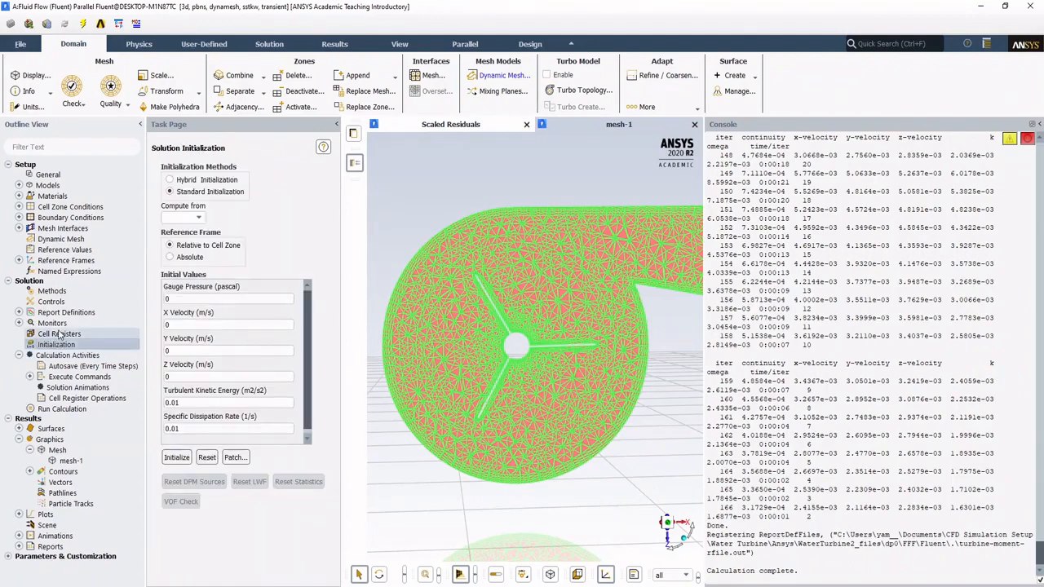
{"action": "double_click", "coordinate": [64, 313]}
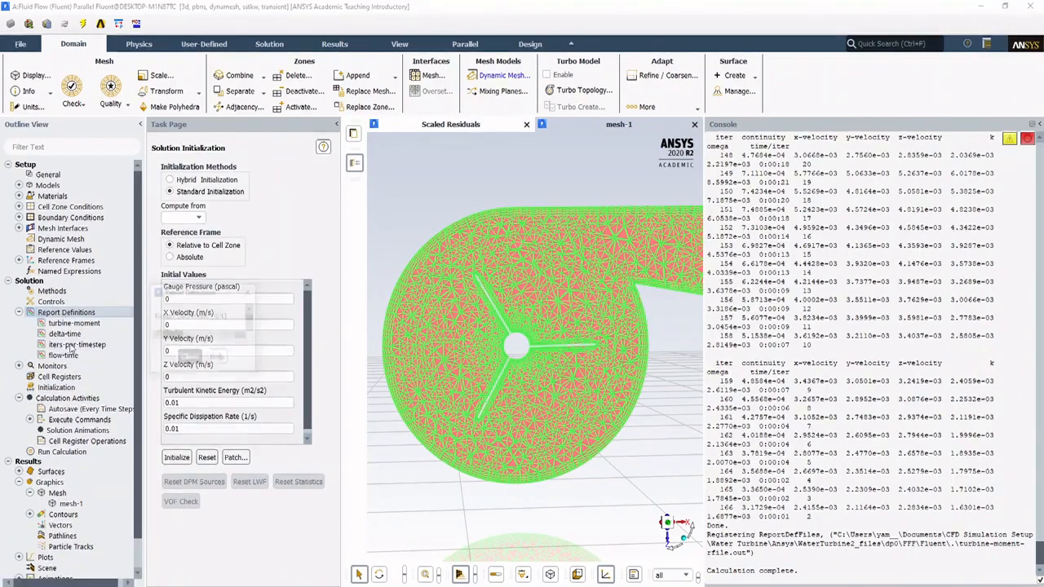
{"action": "left_click", "coordinate": [304, 555]}
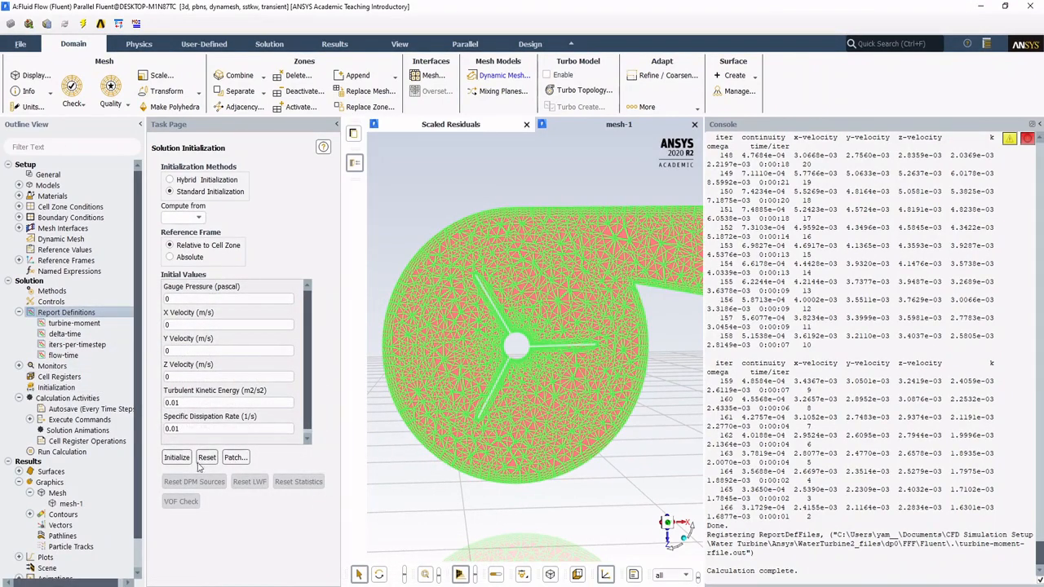
{"action": "left_click", "coordinate": [61, 239]}
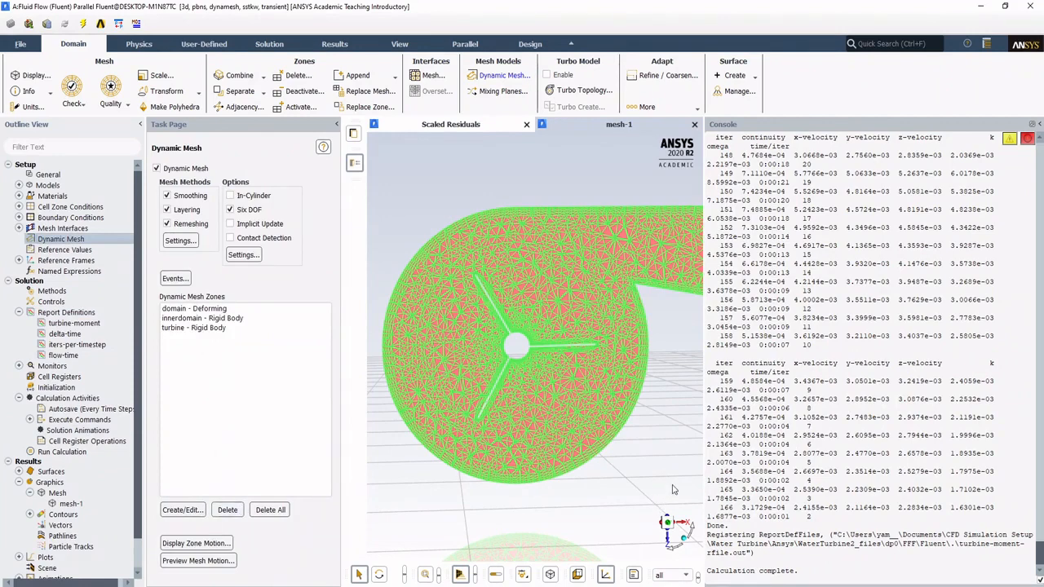
Step: Resume the calculation from the interrupted time step, and stop it again at the end of an iteration
{"action": "left_click", "coordinate": [62, 452]}
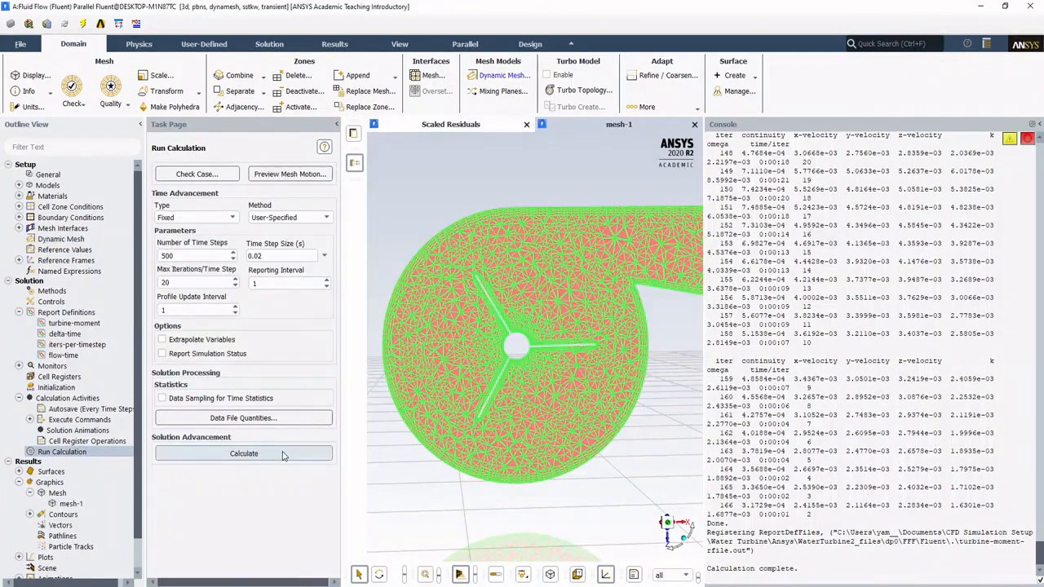
{"action": "left_click", "coordinate": [243, 454]}
{"action": "left_click", "coordinate": [243, 361]}
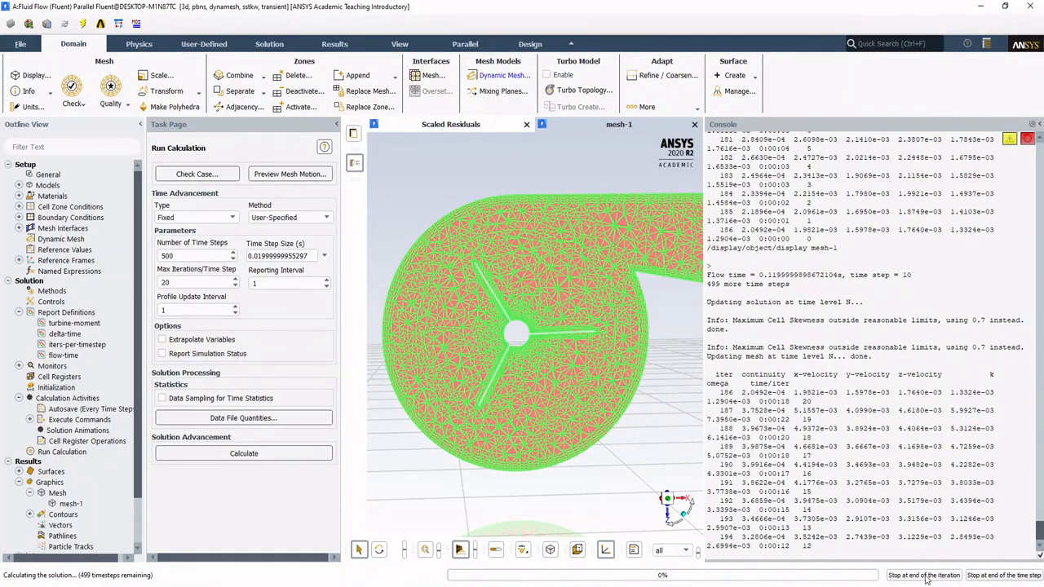
{"action": "left_click", "coordinate": [927, 576]}
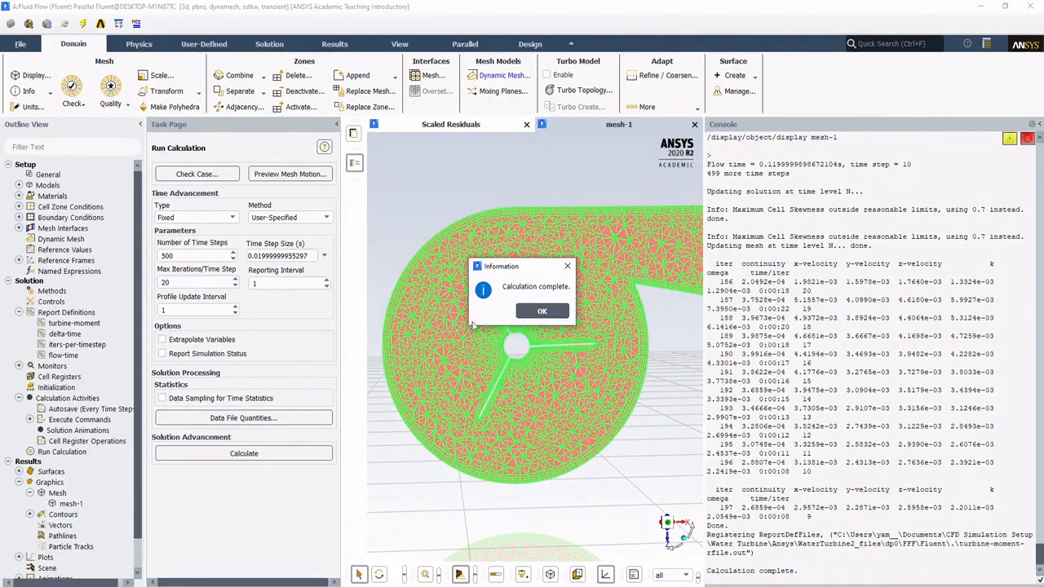
{"action": "left_click", "coordinate": [543, 311]}
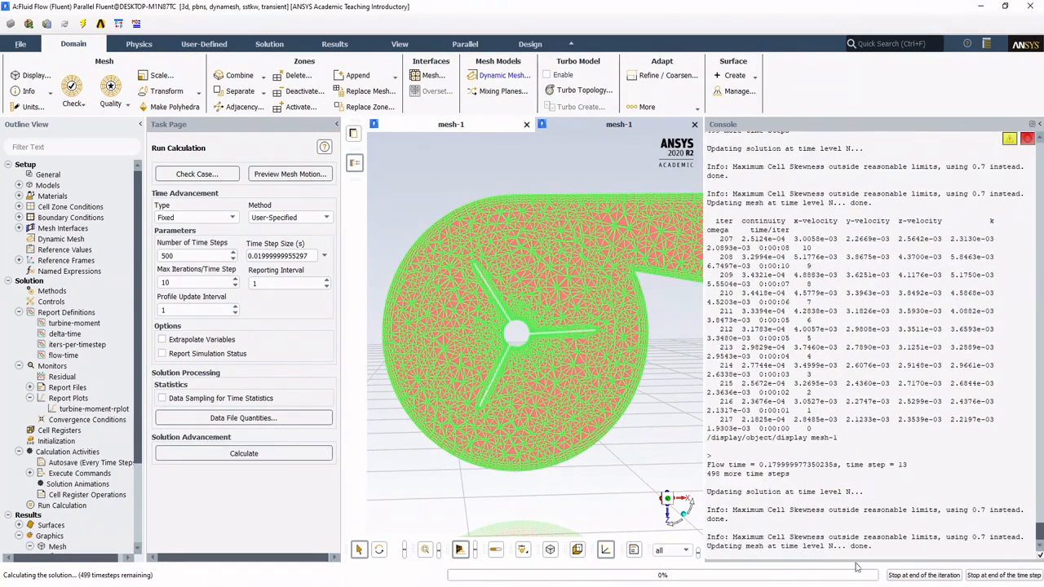
Step: Stop the current run, recalculate with a time step size of 0.04 s, and interrupt that run at the end of an iteration
{"action": "left_click", "coordinate": [944, 577]}
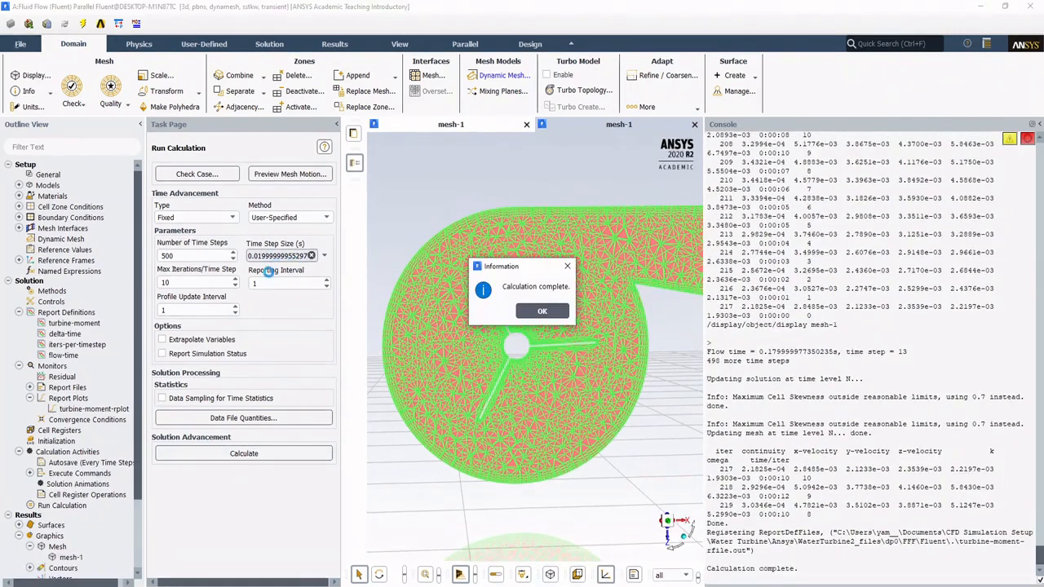
{"action": "left_click", "coordinate": [522, 311]}
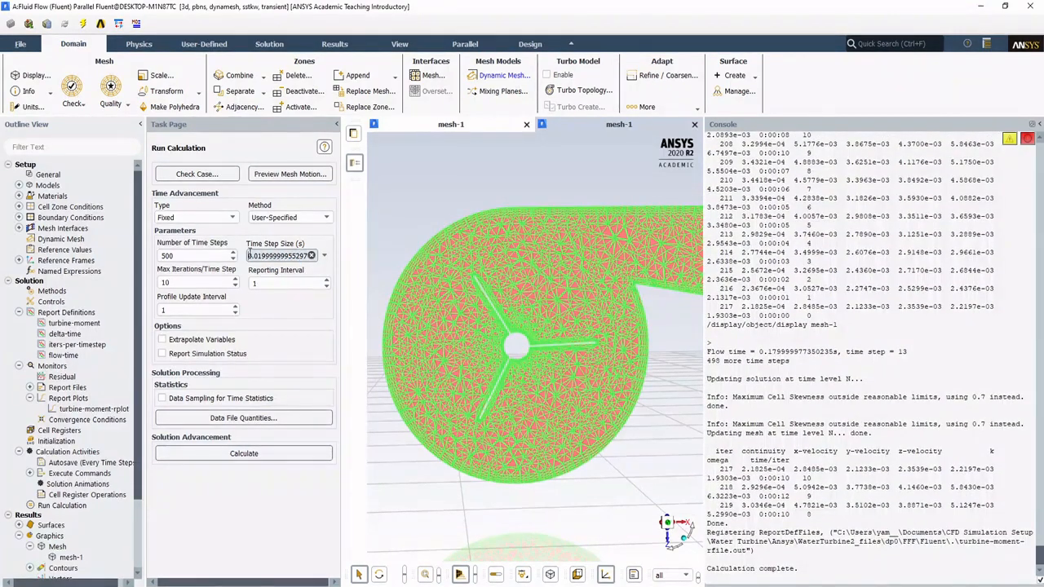
{"action": "type", "text": "0.0"}
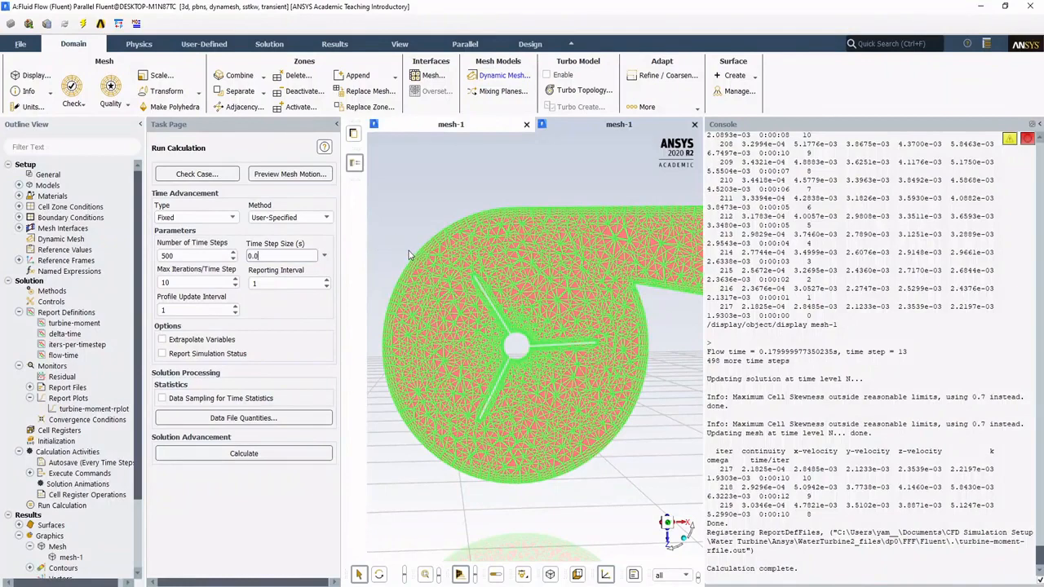
{"action": "type", "text": "4"}
{"action": "left_click", "coordinate": [258, 454]}
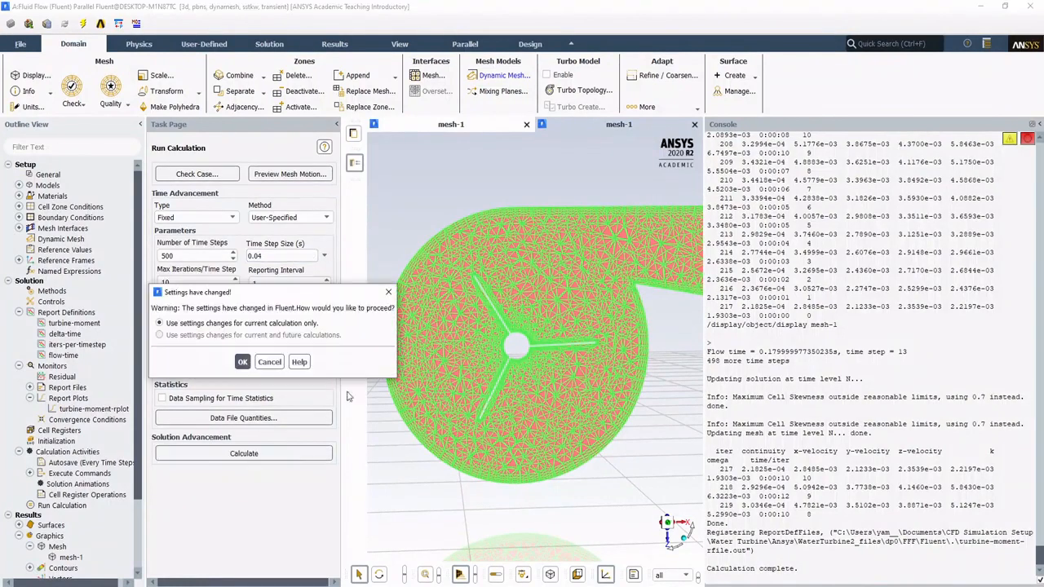
{"action": "left_click", "coordinate": [242, 362]}
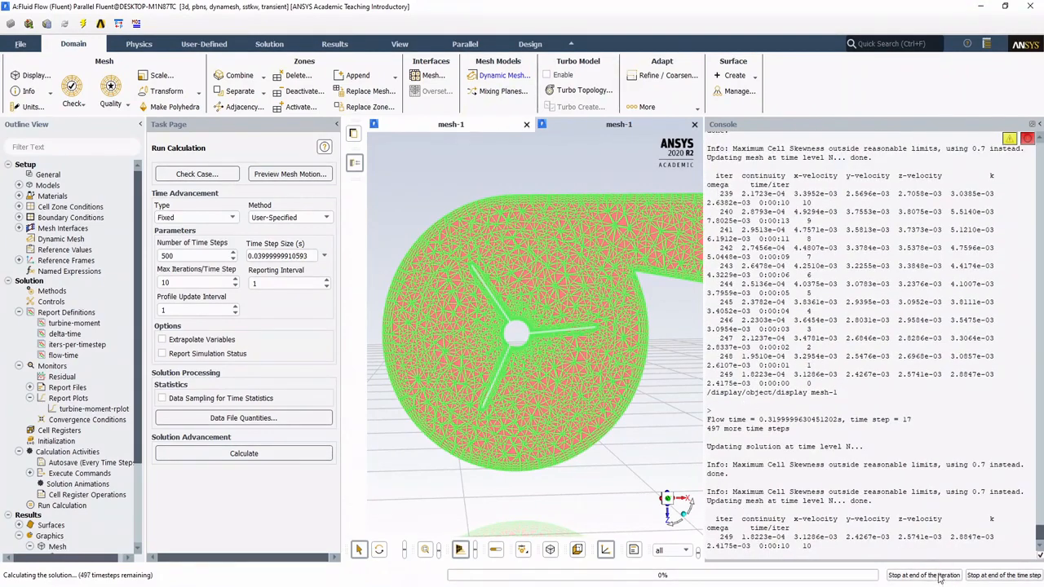
{"action": "left_click", "coordinate": [940, 578]}
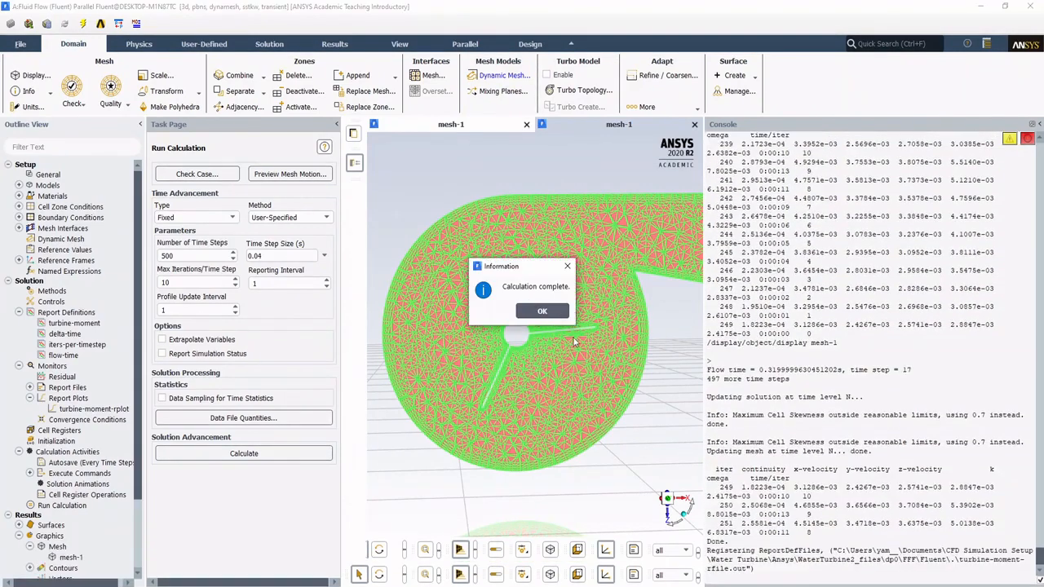
{"action": "left_click", "coordinate": [542, 311]}
Step: Save and display contour-1, the filled velocity magnitude contour on plane-10, in the first graphics window
{"action": "scroll", "coordinate": [86, 362], "scroll_direction": "down", "scroll_amount": 3}
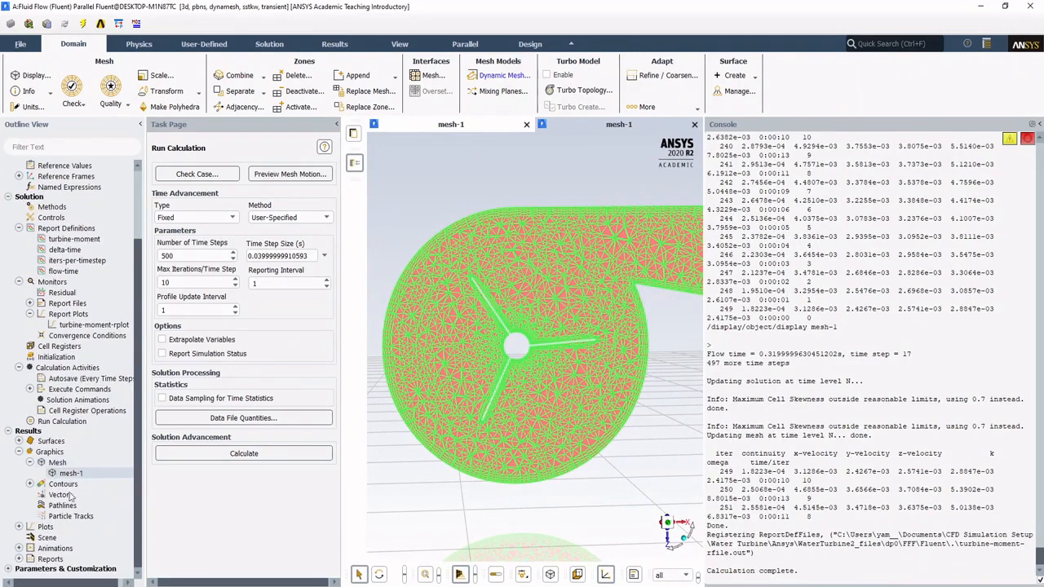
{"action": "left_click", "coordinate": [29, 484]}
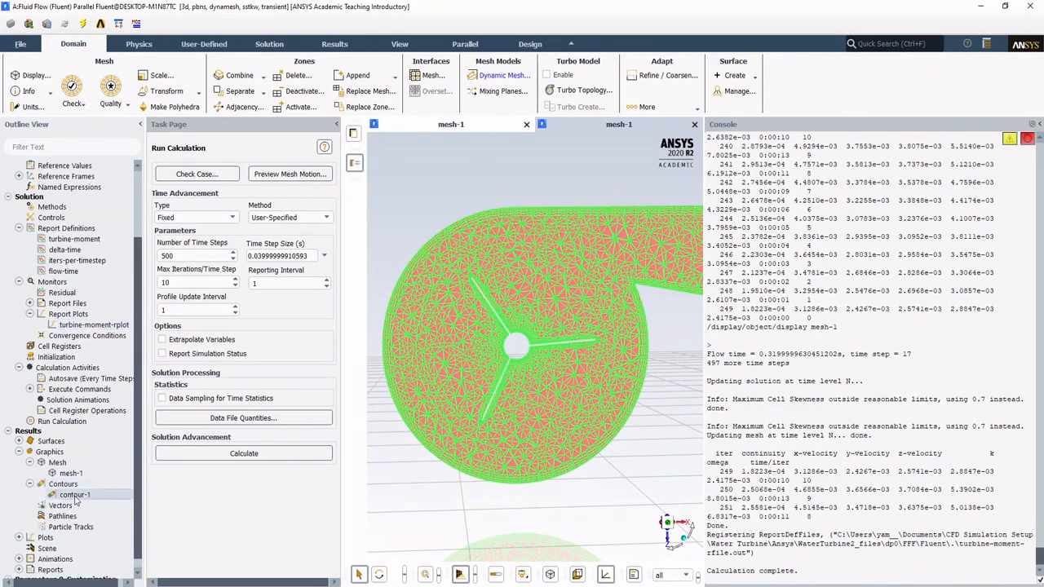
{"action": "double_click", "coordinate": [74, 496]}
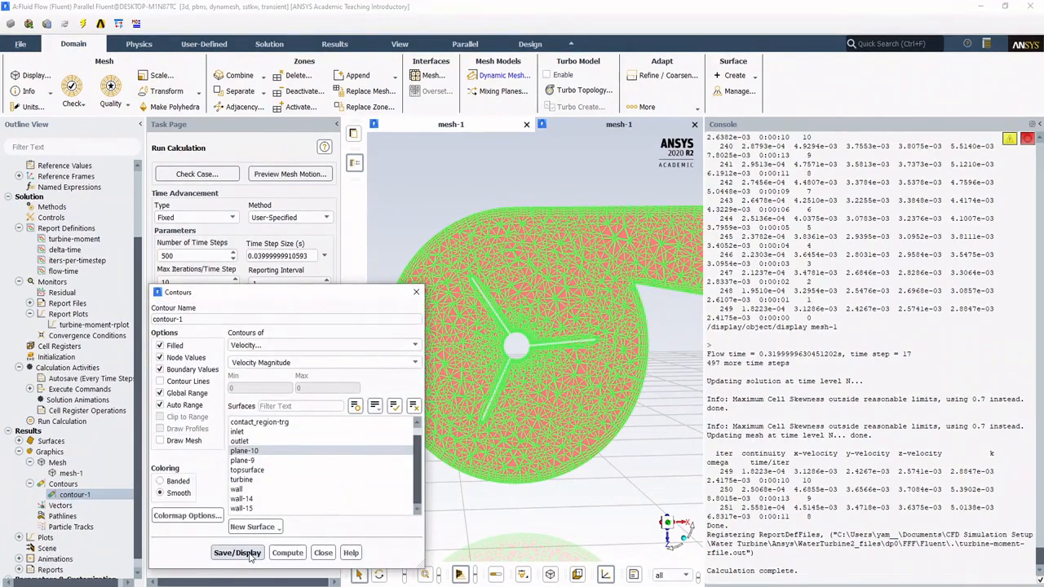
{"action": "left_click", "coordinate": [245, 553]}
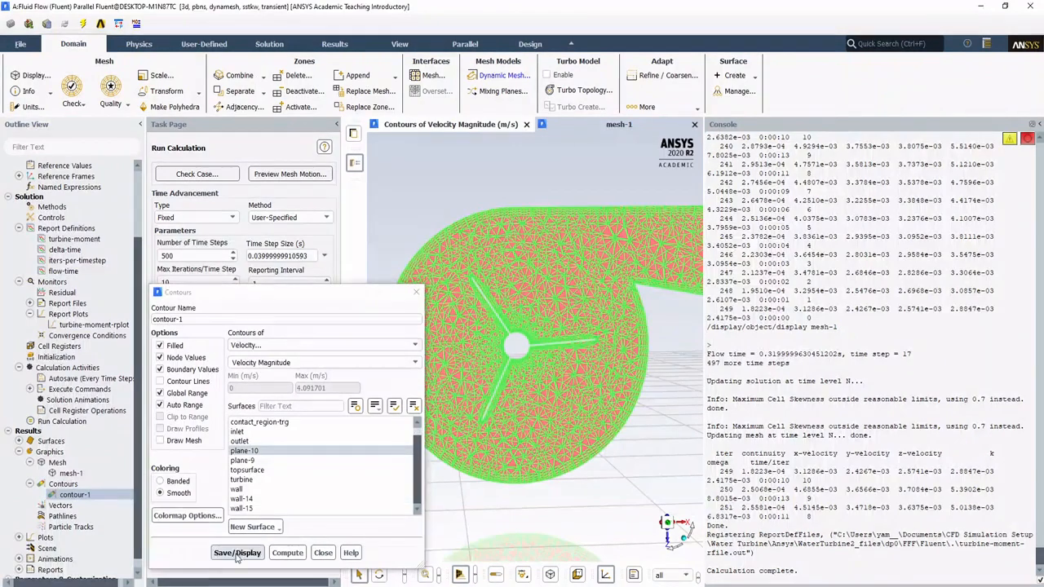
{"action": "left_click", "coordinate": [323, 553]}
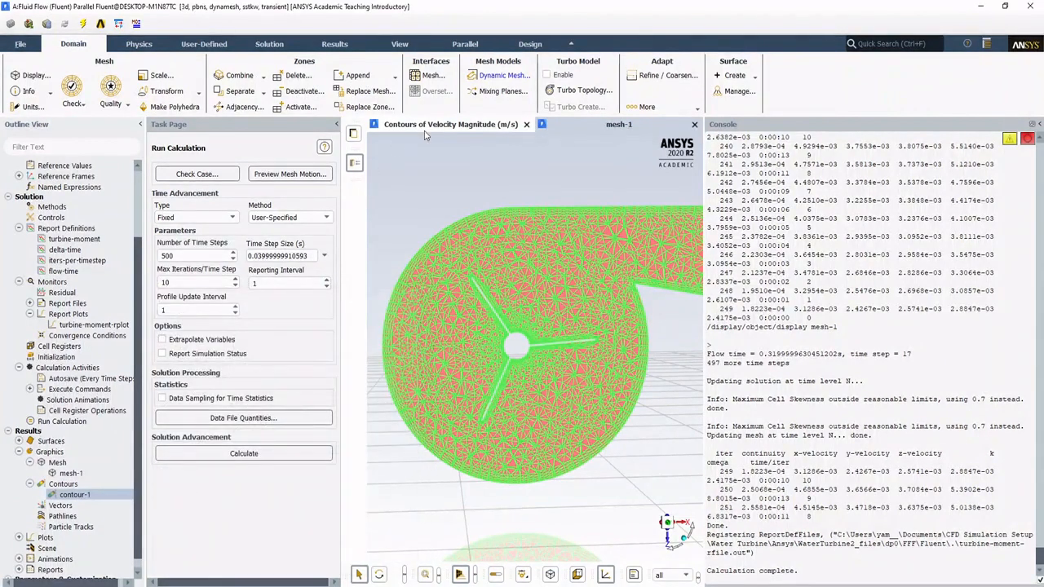
Step: Display contour-1 on plane-10 in the second graphics window in place of the mesh-1 view
{"action": "left_click", "coordinate": [425, 128]}
{"action": "left_click", "coordinate": [620, 127]}
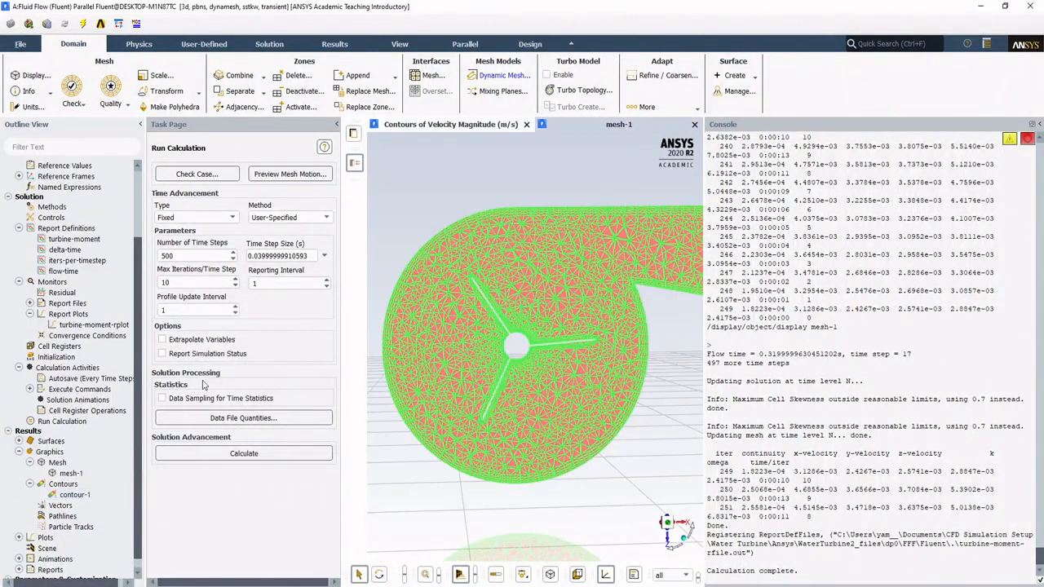
{"action": "double_click", "coordinate": [74, 496]}
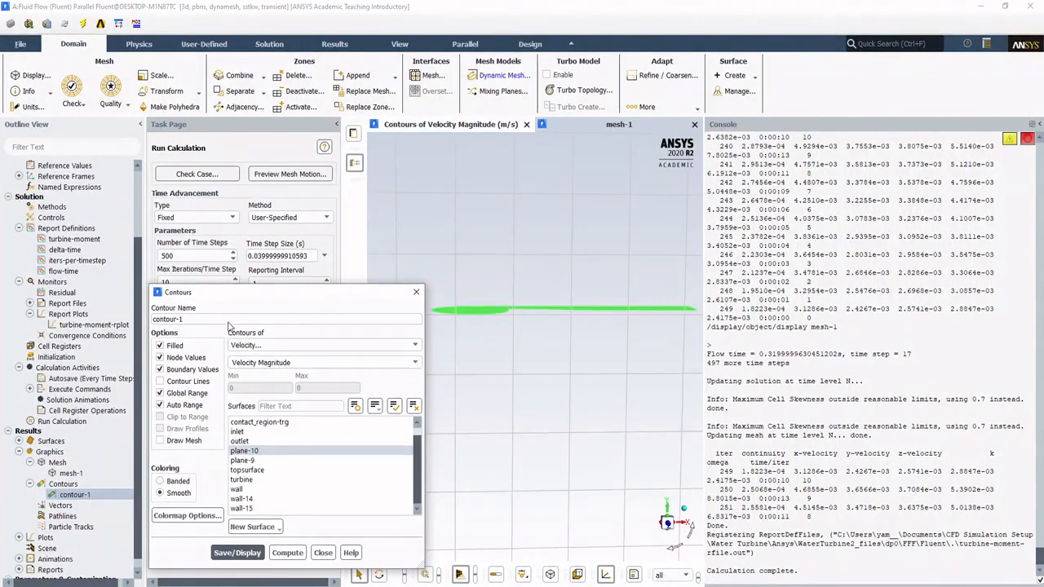
{"action": "left_click_drag", "start_coordinate": [233, 288], "coordinate": [233, 167]}
{"action": "left_click", "coordinate": [184, 427]}
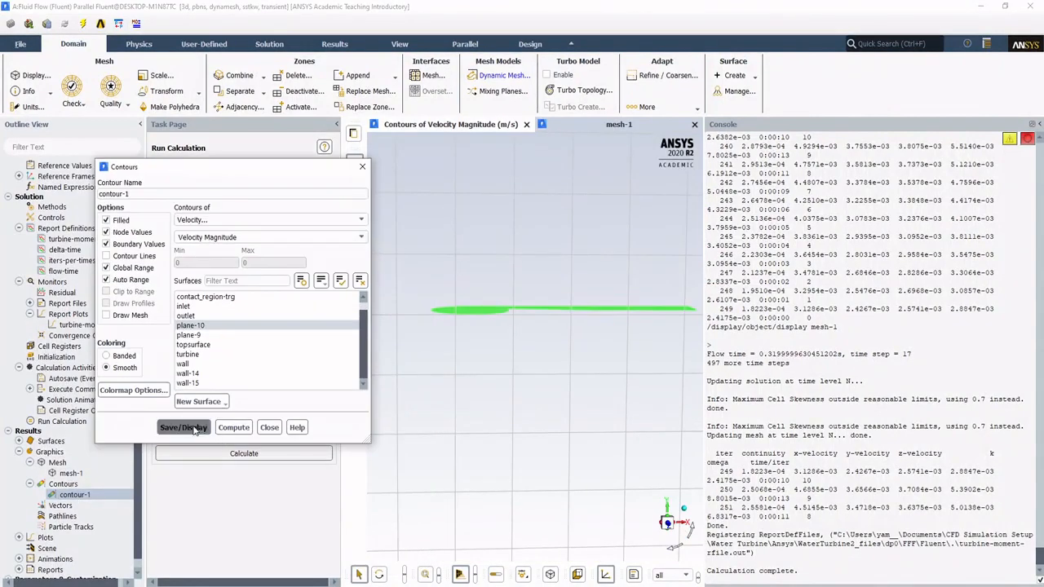
{"action": "left_click", "coordinate": [269, 428]}
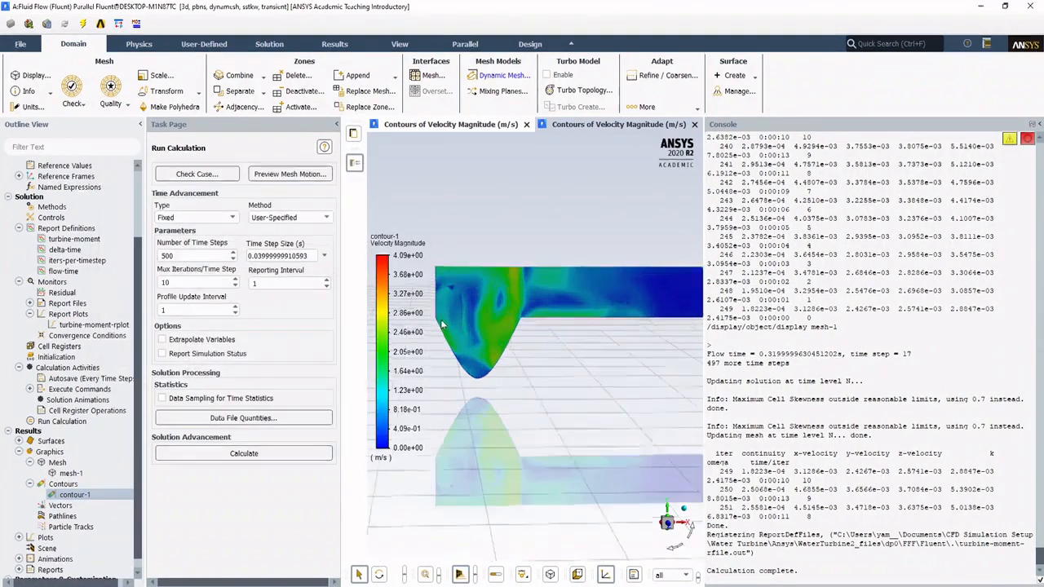
Step: Enlarge the graphics area and examine the velocity magnitude contour inside the turbine casing up close
{"action": "scroll", "coordinate": [499, 297], "scroll_direction": "up", "scroll_amount": 5}
{"action": "scroll", "coordinate": [571, 309], "scroll_direction": "down", "scroll_amount": 1}
{"action": "middle_click_drag", "start_coordinate": [584, 315], "coordinate": [613, 315]}
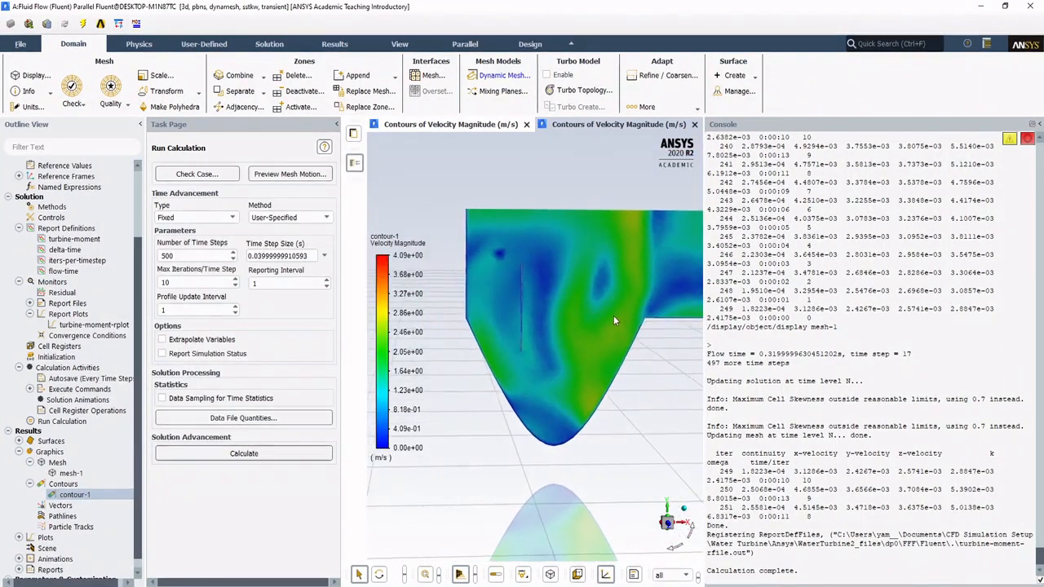
{"action": "scroll", "coordinate": [565, 283], "scroll_direction": "up", "scroll_amount": 2}
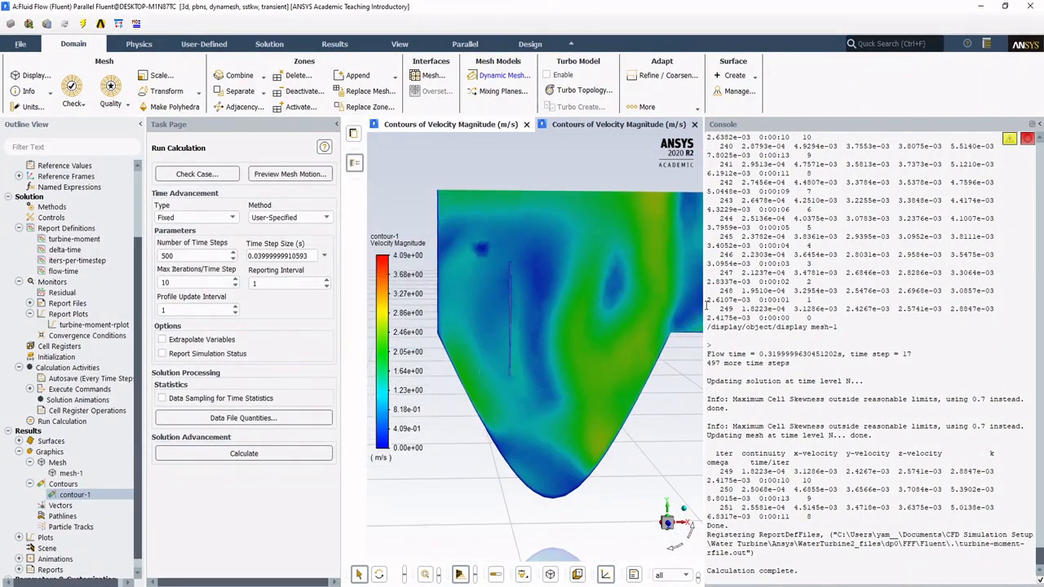
{"action": "left_click_drag", "start_coordinate": [702, 305], "coordinate": [780, 305]}
{"action": "scroll", "coordinate": [663, 301], "scroll_direction": "up", "scroll_amount": 2}
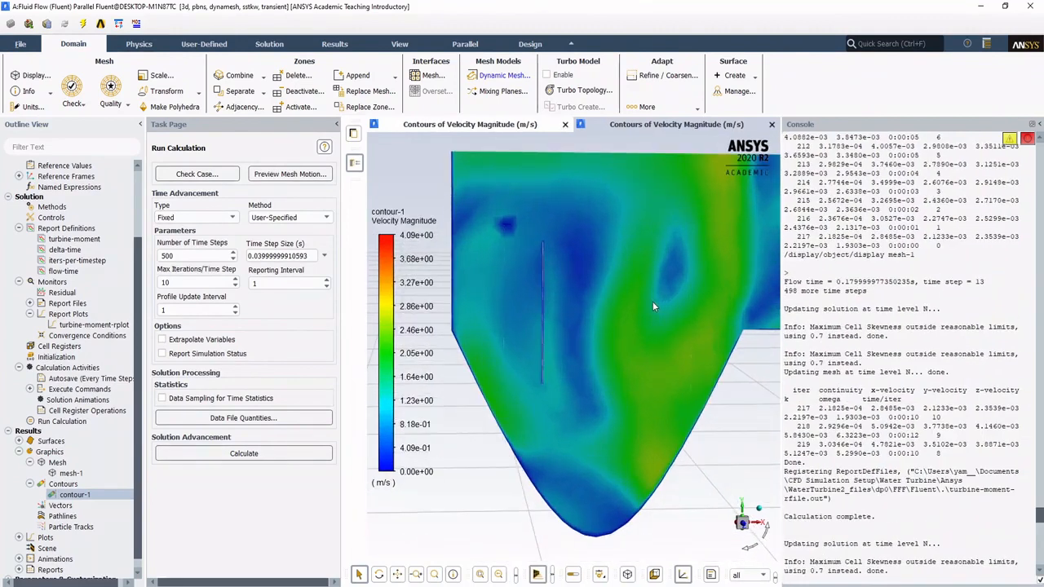
{"action": "scroll", "coordinate": [664, 321], "scroll_direction": "down", "scroll_amount": 1}
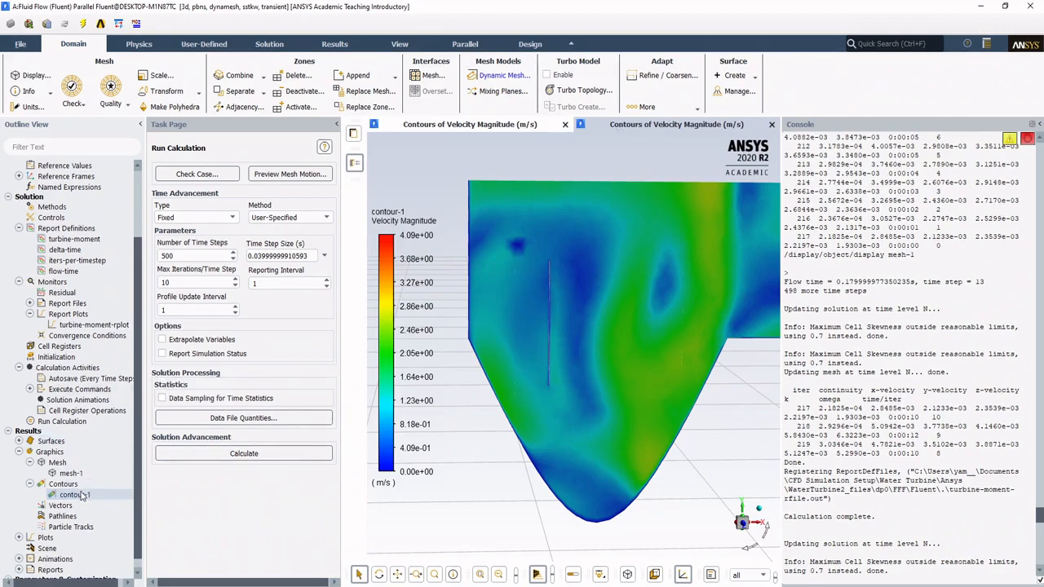
Step: Change the text command of command-1 to /display/object/display contour-1, run every time step
{"action": "double_click", "coordinate": [82, 391]}
{"action": "double_click", "coordinate": [80, 400]}
{"action": "left_click_drag", "start_coordinate": [323, 305], "coordinate": [408, 310]}
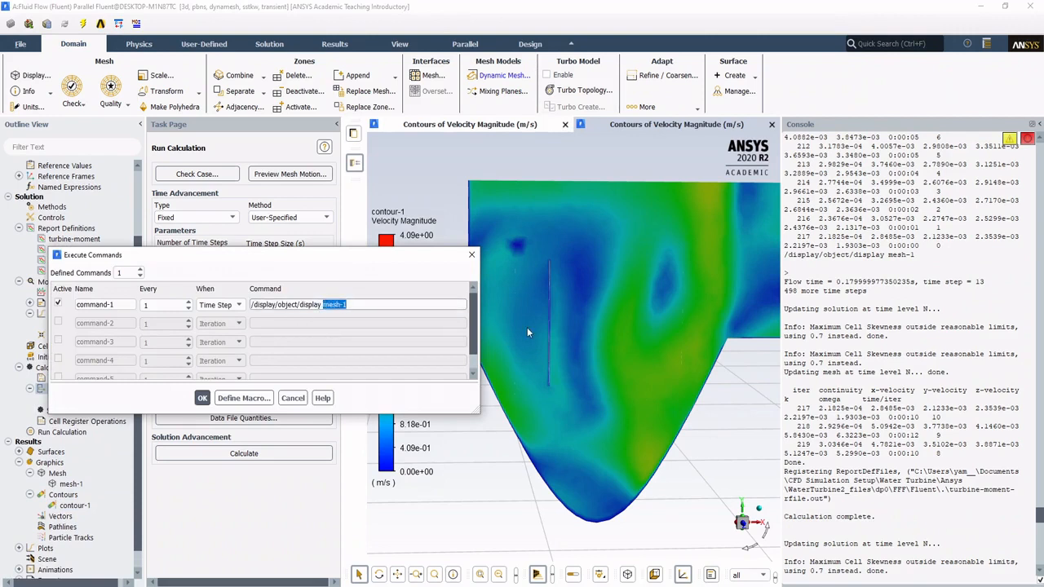
{"action": "type", "text": "contour-1"}
{"action": "left_click", "coordinate": [197, 398]}
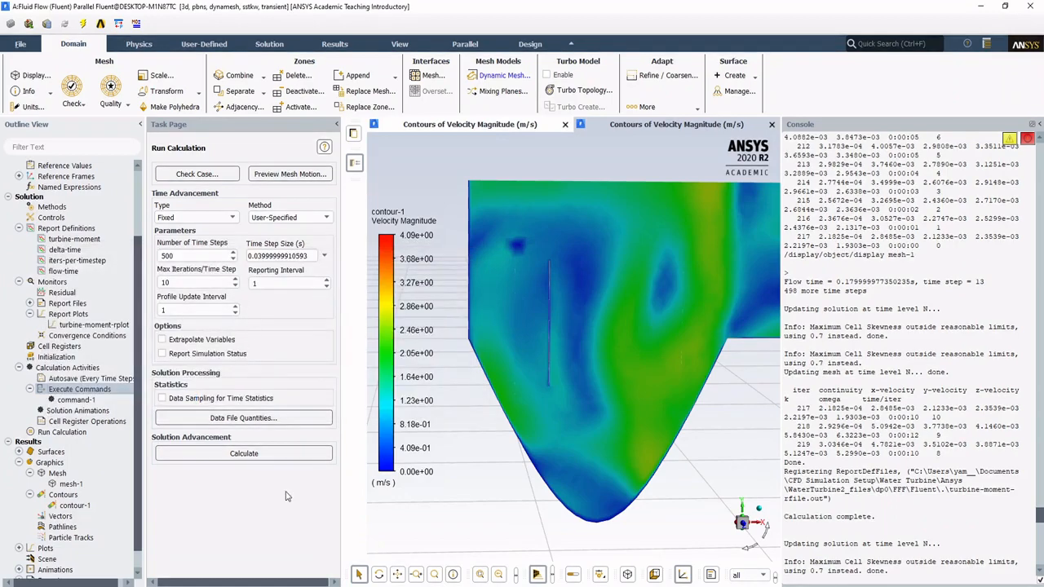
Step: Run the 500-time-step calculation using the settings changes for the current calculation only, and stop it at the end of an iteration
{"action": "left_click", "coordinate": [271, 454]}
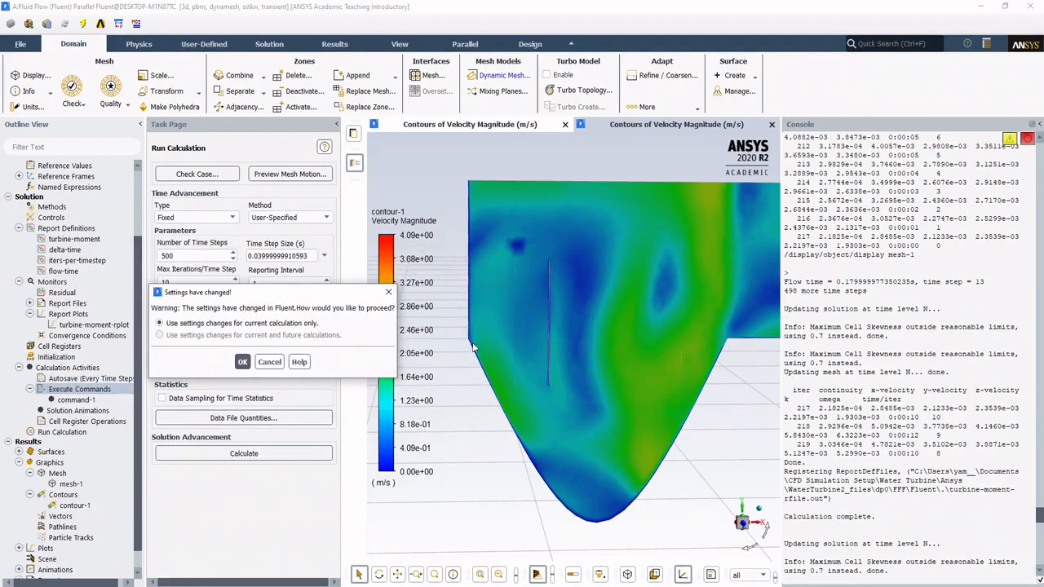
{"action": "left_click", "coordinate": [242, 362]}
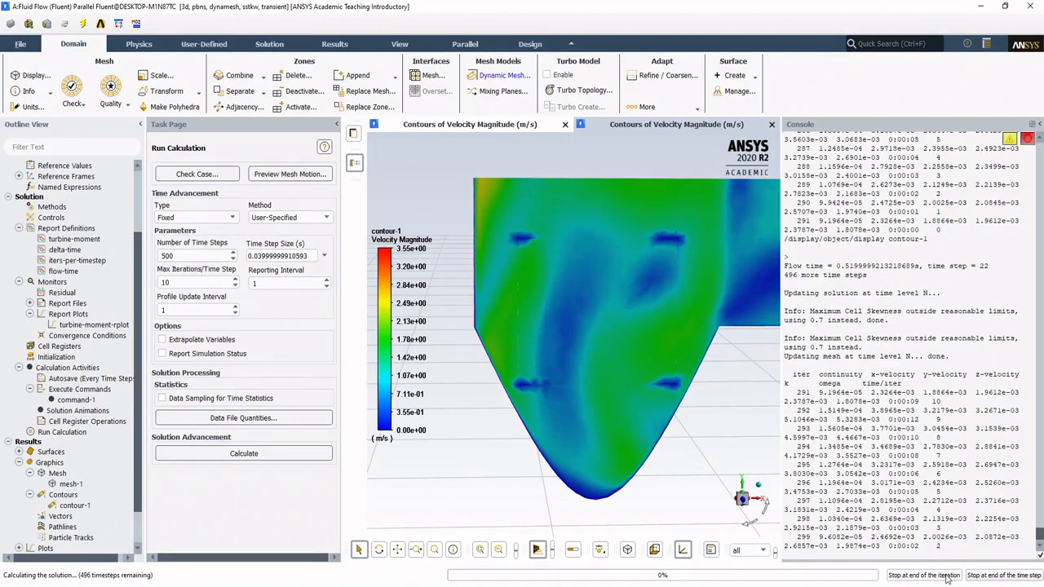
{"action": "left_click", "coordinate": [947, 576]}
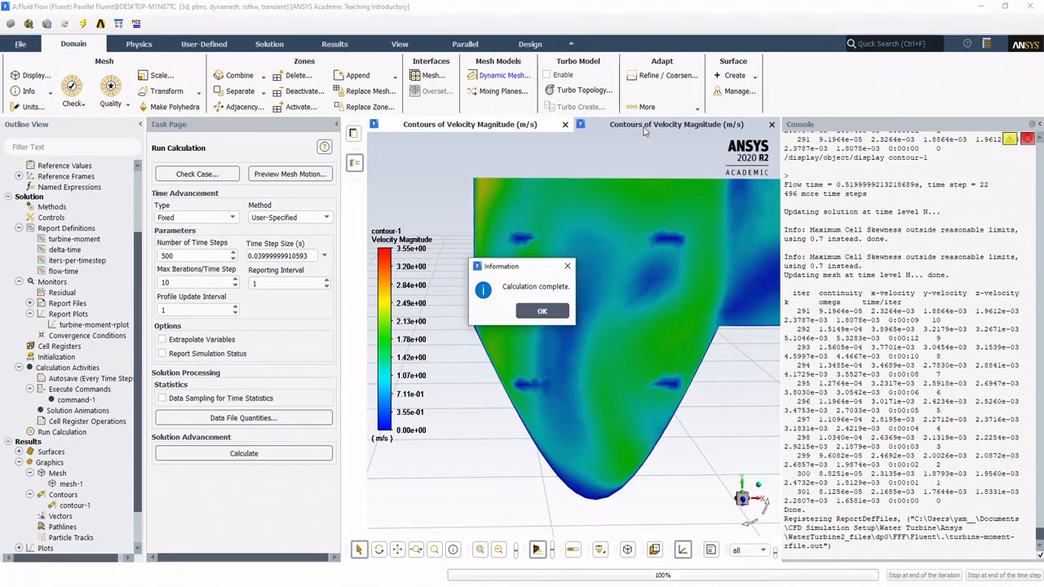
{"action": "left_click", "coordinate": [544, 313]}
Step: Add a new graphics window and assign turbine-moment-rplot to plot window 2, getting data every 1 time-step
{"action": "right_click", "coordinate": [649, 124]}
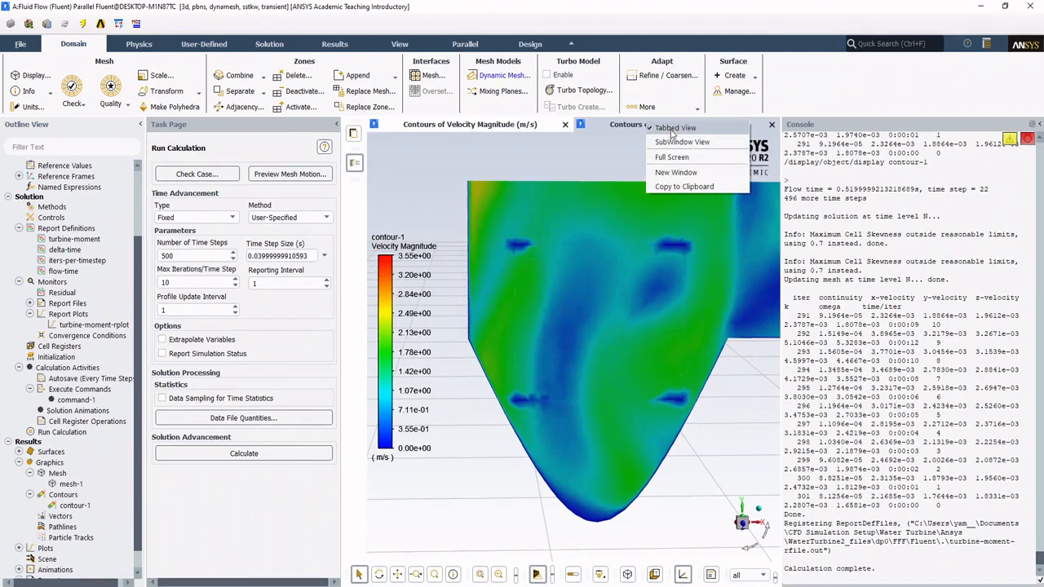
{"action": "left_click", "coordinate": [685, 172]}
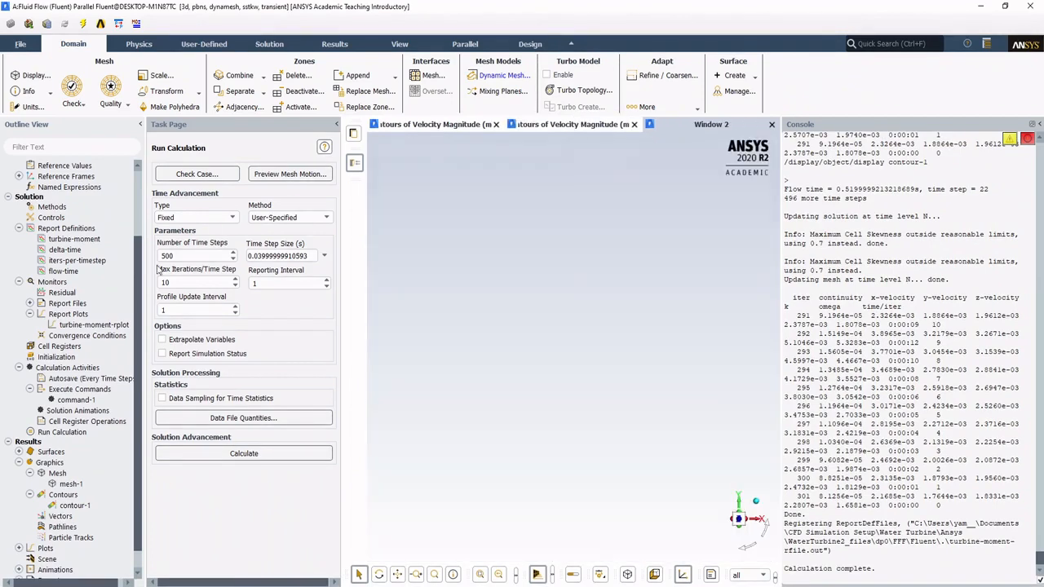
{"action": "left_click", "coordinate": [86, 326]}
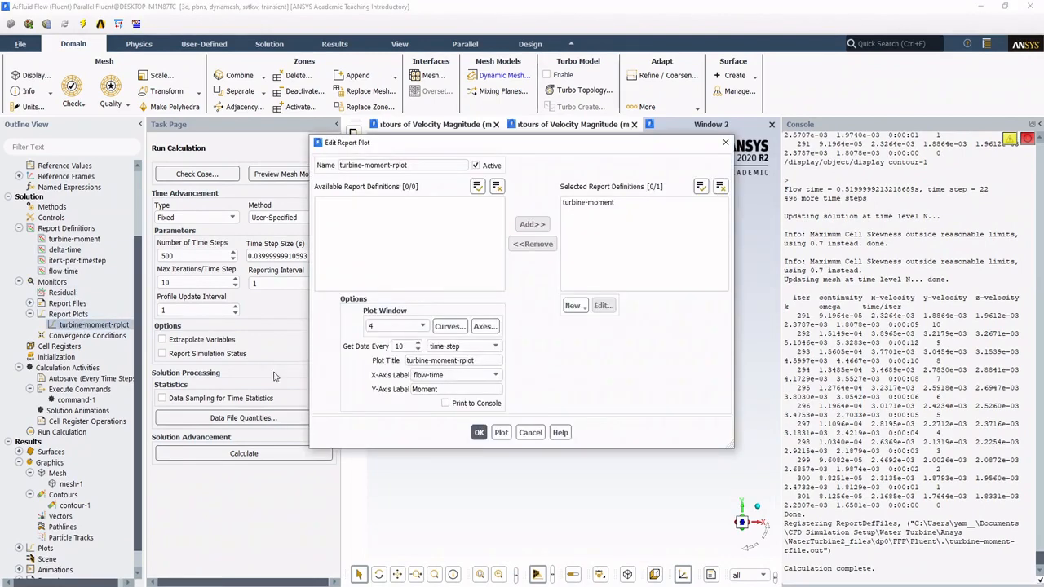
{"action": "left_click", "coordinate": [412, 327]}
{"action": "left_click", "coordinate": [395, 346]}
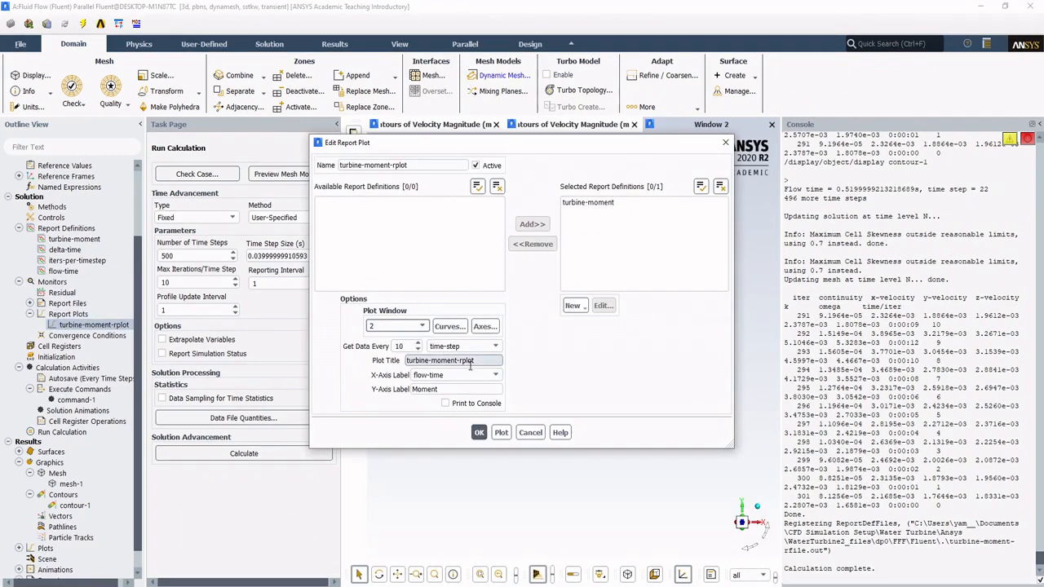
{"action": "key", "text": "Tab"}
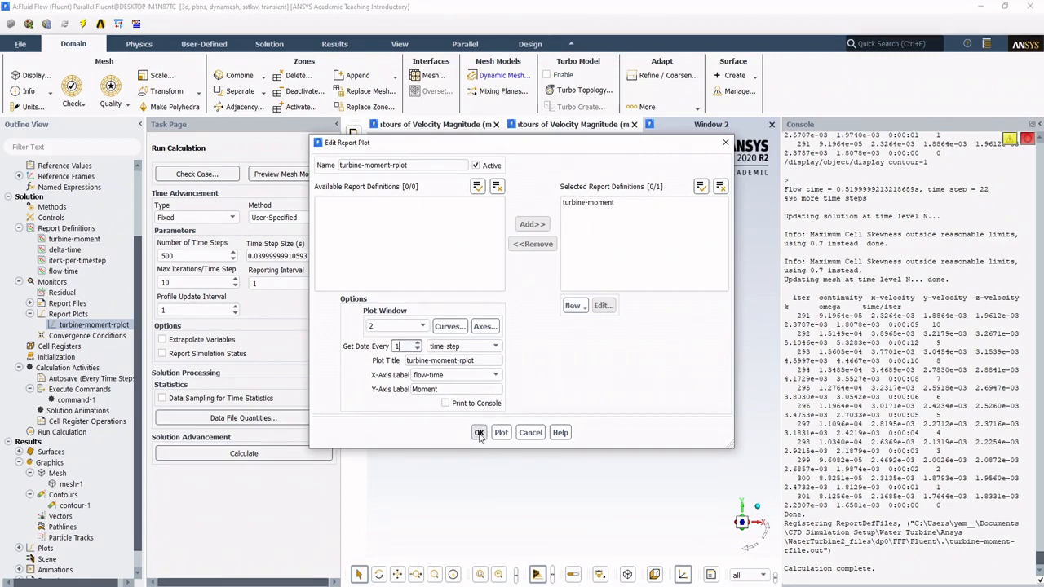
{"action": "left_click", "coordinate": [479, 432]}
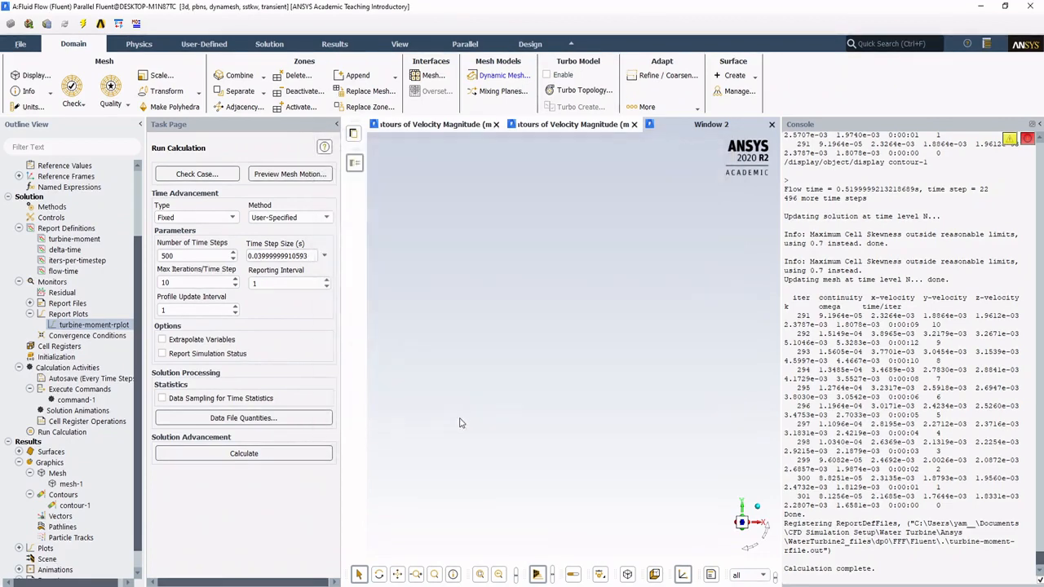
Step: Plot turbine-moment-rplot in the new graphics window and accept the report plot settings
{"action": "double_click", "coordinate": [112, 326]}
{"action": "left_click", "coordinate": [501, 432]}
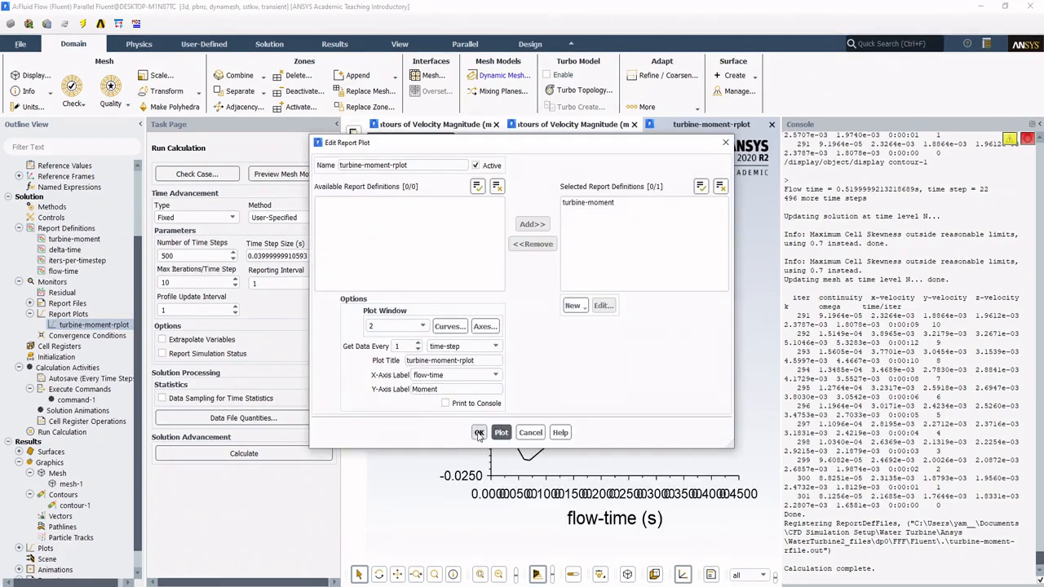
{"action": "left_click", "coordinate": [479, 432]}
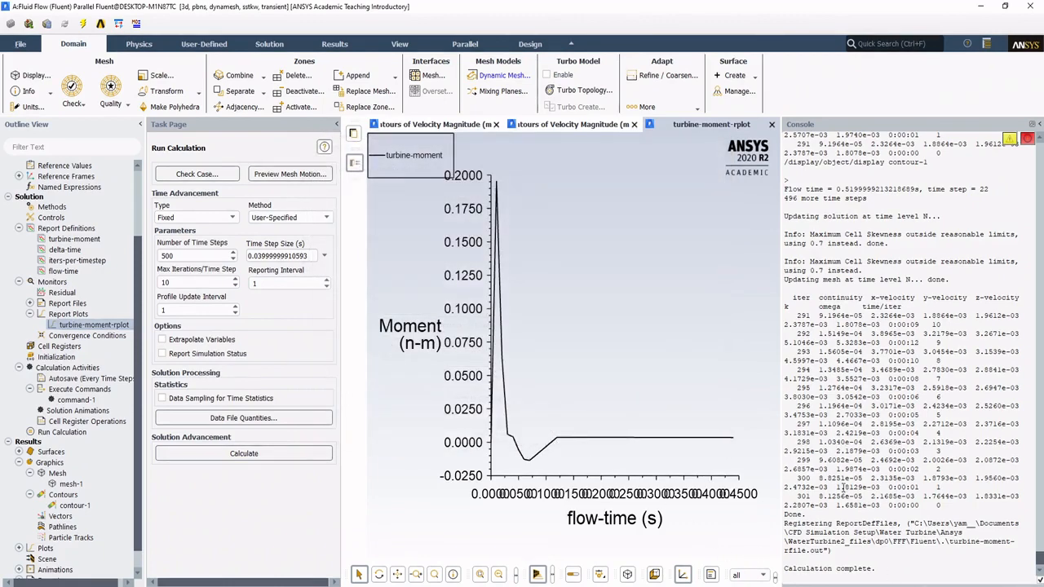
Step: Resume the calculation with the settings changes for this run only, stop it at an iteration's end, and return to the turbine-moment-rplot window
{"action": "left_click", "coordinate": [237, 450]}
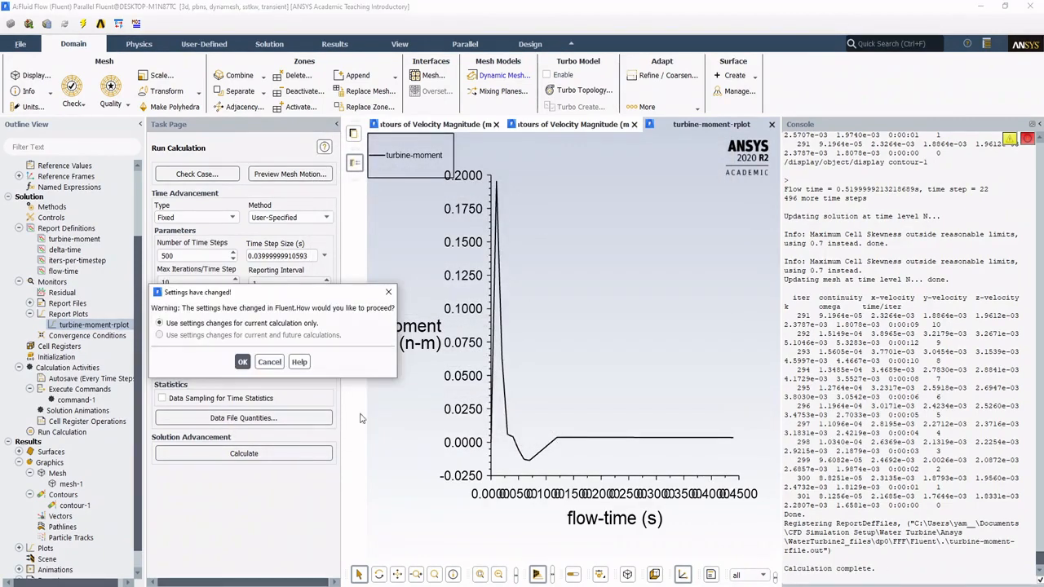
{"action": "left_click", "coordinate": [242, 361]}
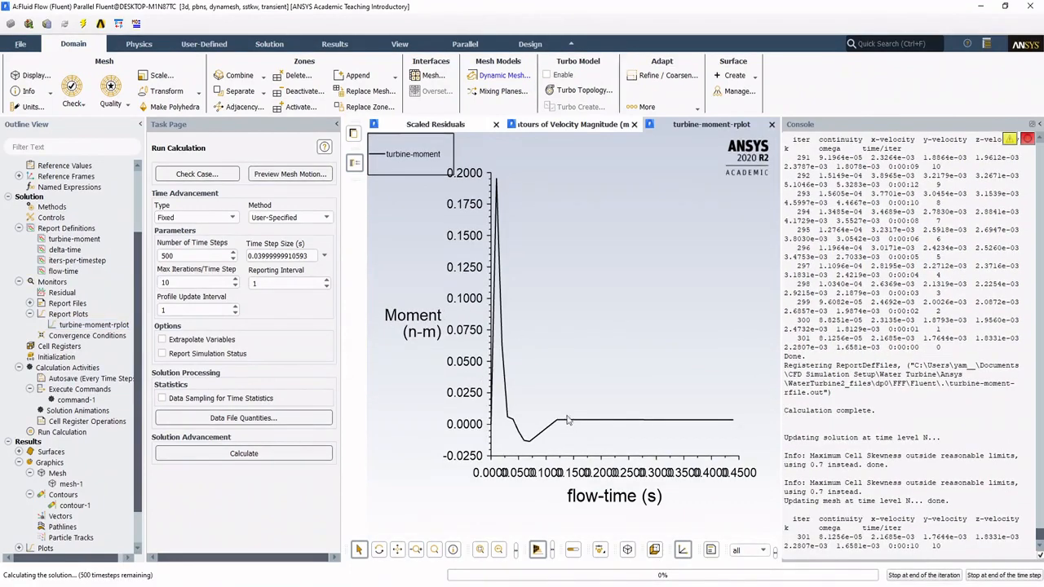
{"action": "left_click", "coordinate": [944, 577]}
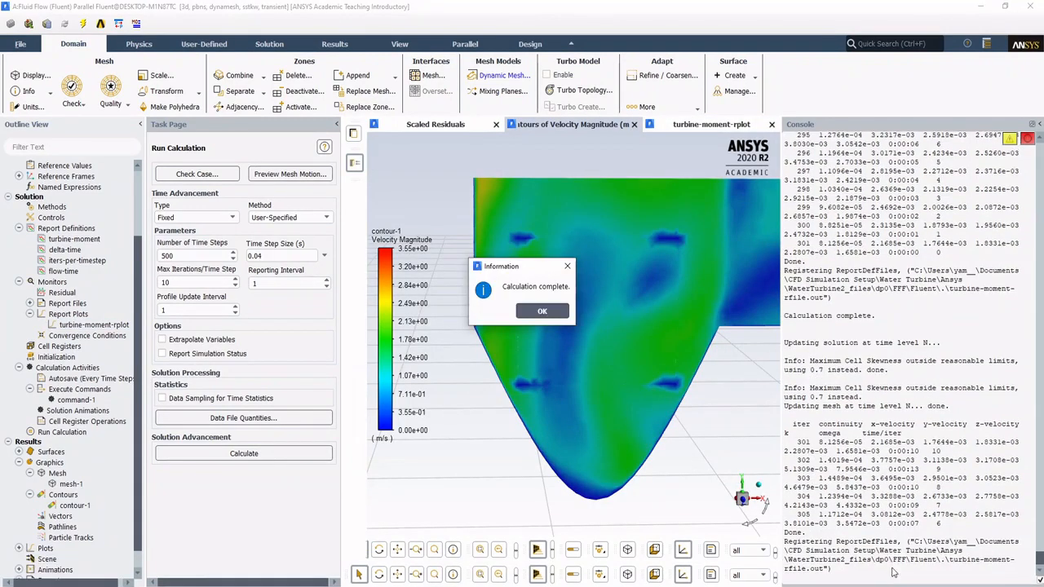
{"action": "left_click", "coordinate": [540, 311]}
{"action": "left_click", "coordinate": [703, 124]}
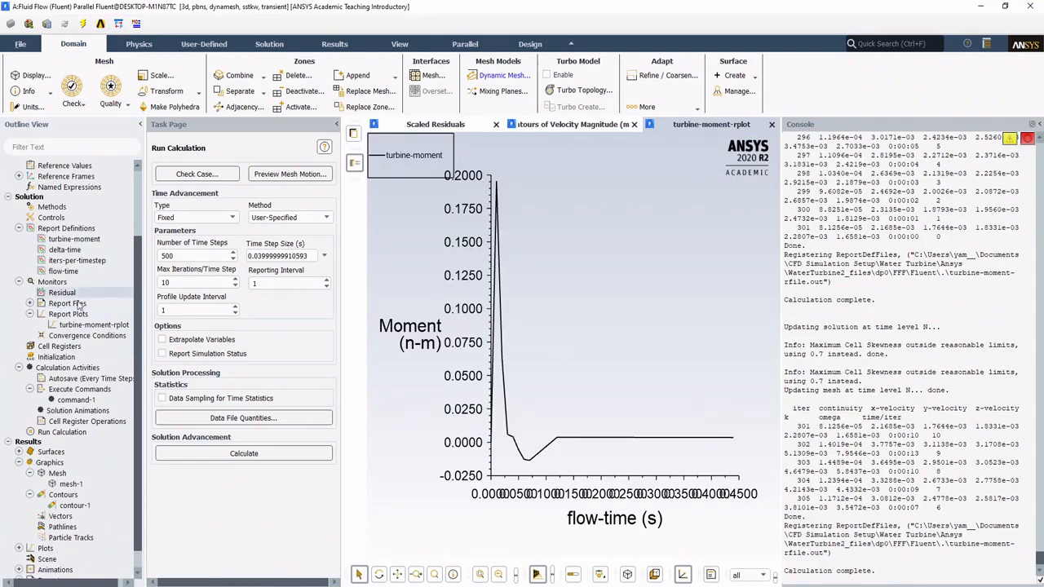
Step: Turn off Auto Range for the Y axis of turbine-moment-rplot, keeping the moment plot in view beside the dialogs
{"action": "double_click", "coordinate": [93, 325]}
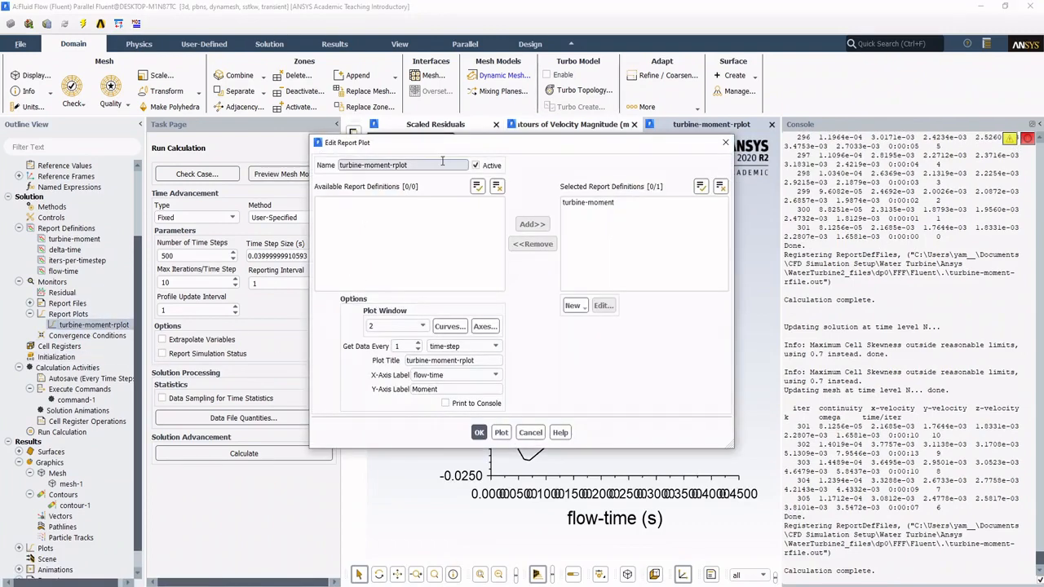
{"action": "left_click_drag", "start_coordinate": [447, 149], "coordinate": [329, 142]}
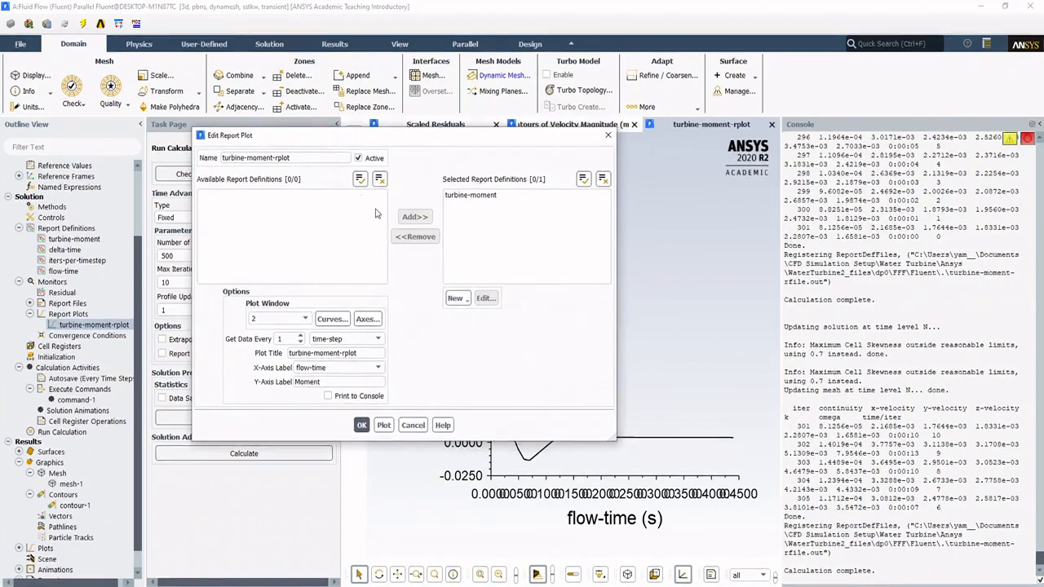
{"action": "left_click", "coordinate": [368, 318]}
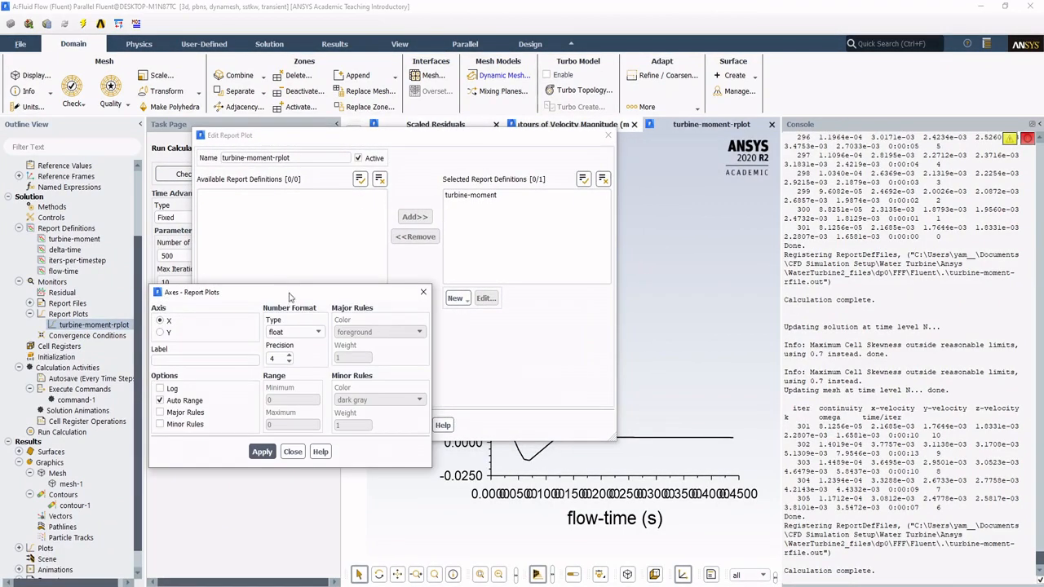
{"action": "left_click", "coordinate": [168, 332]}
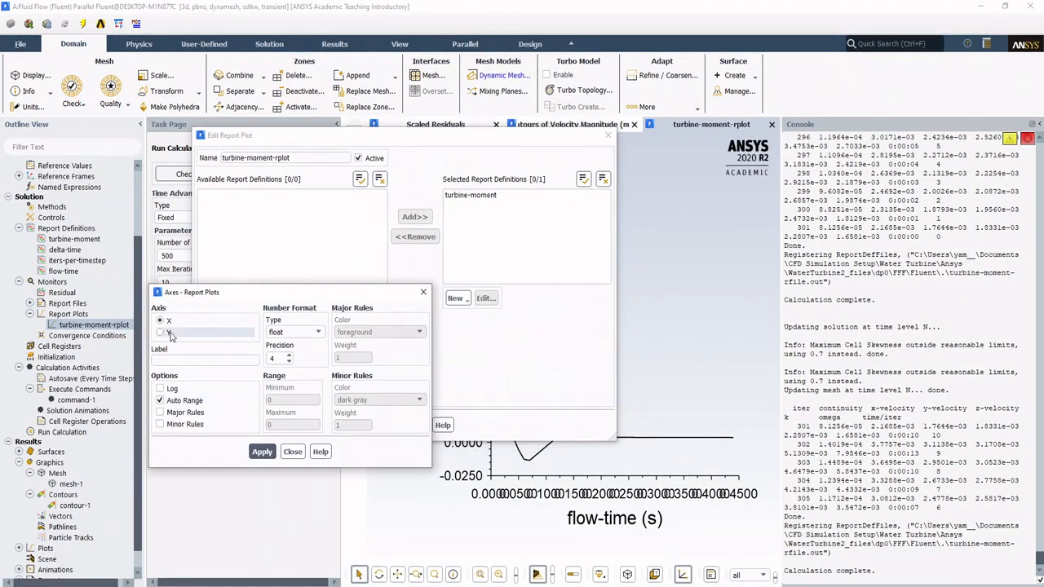
{"action": "left_click", "coordinate": [192, 405]}
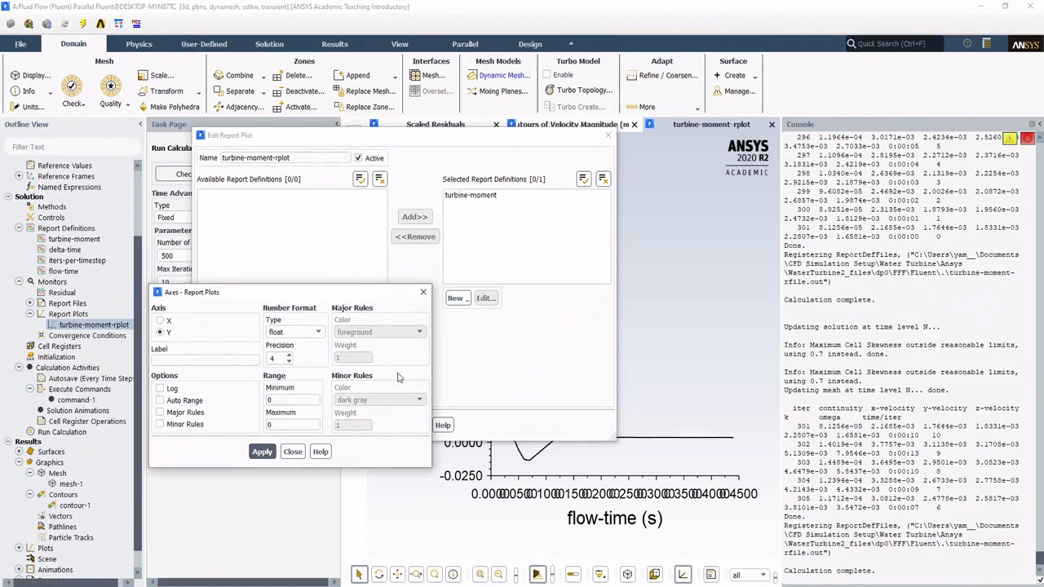
{"action": "left_click", "coordinate": [498, 137]}
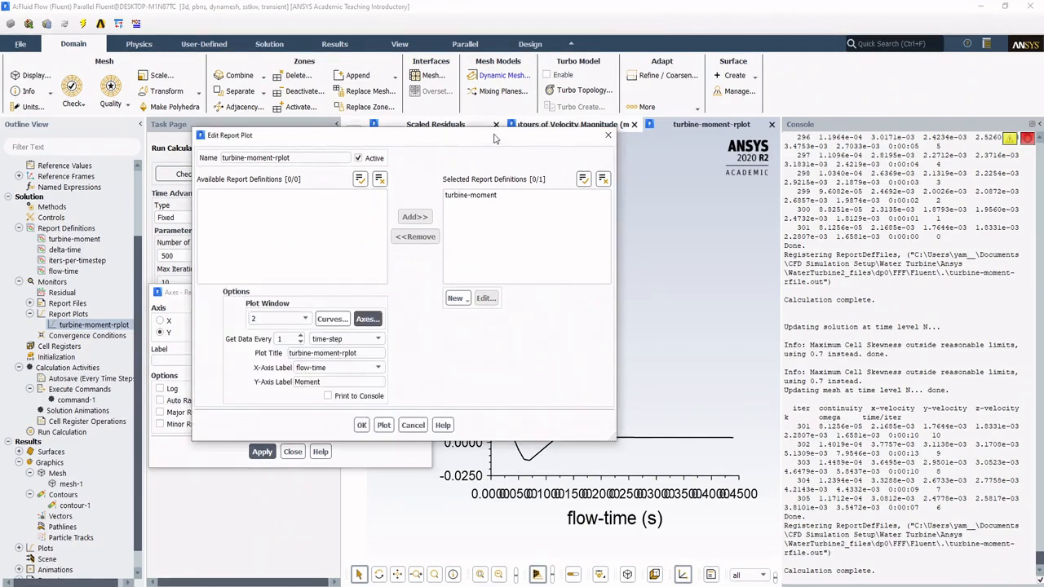
{"action": "left_click_drag", "start_coordinate": [498, 137], "coordinate": [921, 145]}
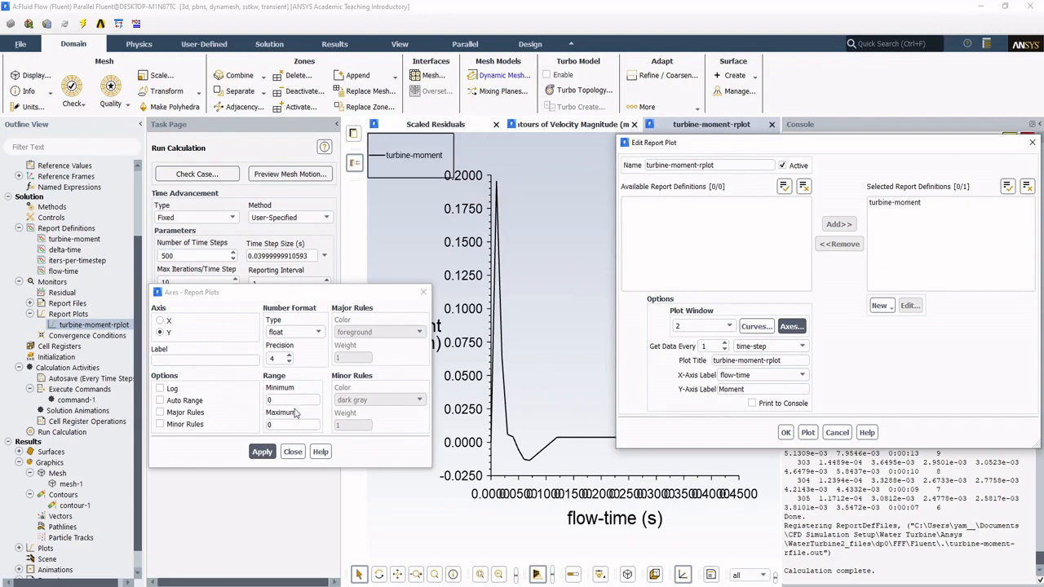
Step: Set the Y-axis range of the moment plot to a minimum of -0.025 and a maximum of 0.025, and apply it
{"action": "left_click", "coordinate": [232, 390]}
{"action": "type", "text": "-0."}
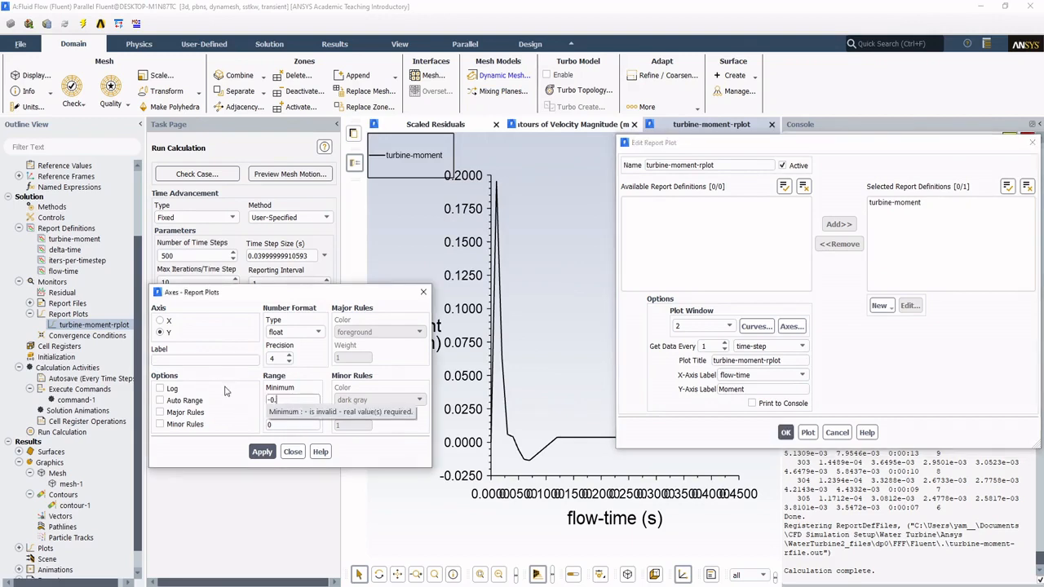
{"action": "type", "text": "025"}
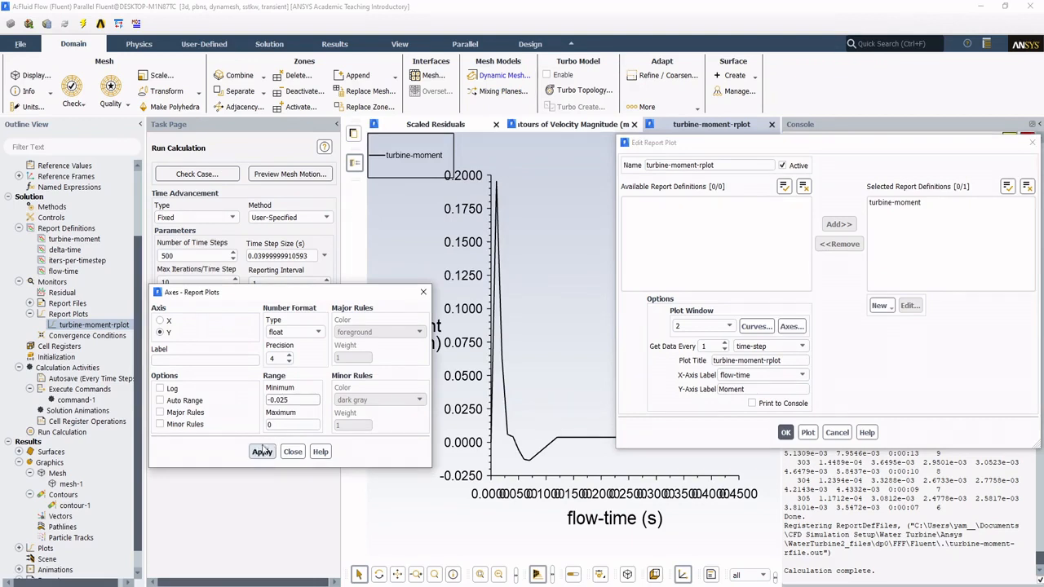
{"action": "key", "text": "Tab"}
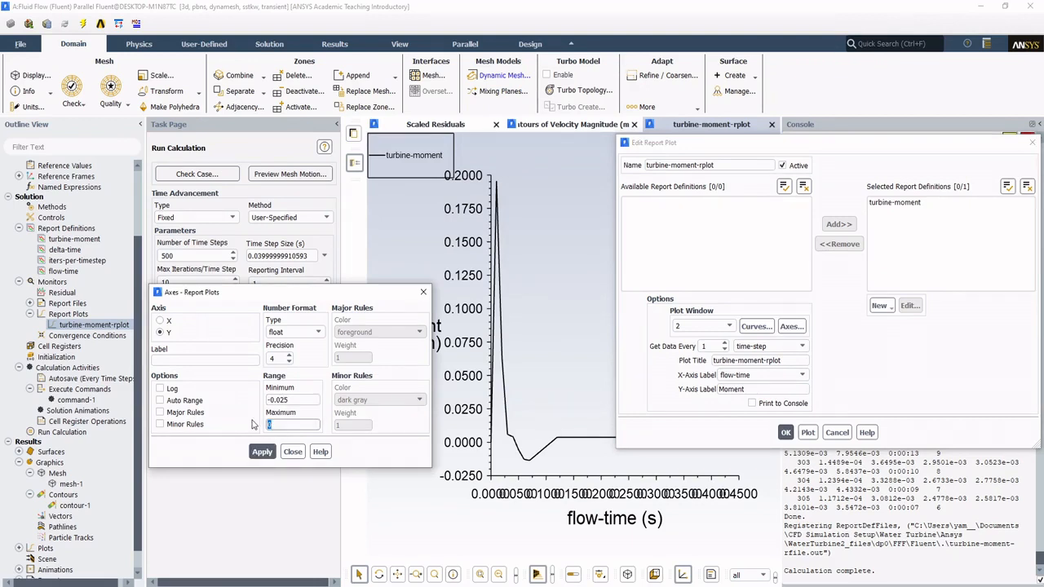
{"action": "type", "text": "-"}
{"action": "key", "text": "BackSpace"}
{"action": "type", "text": "025"}
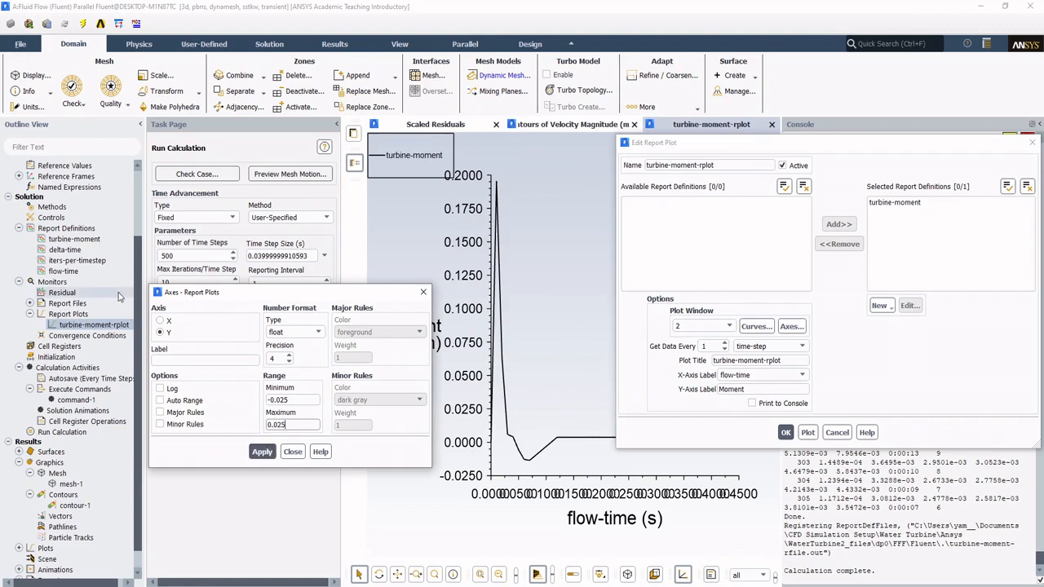
{"action": "left_click", "coordinate": [263, 453]}
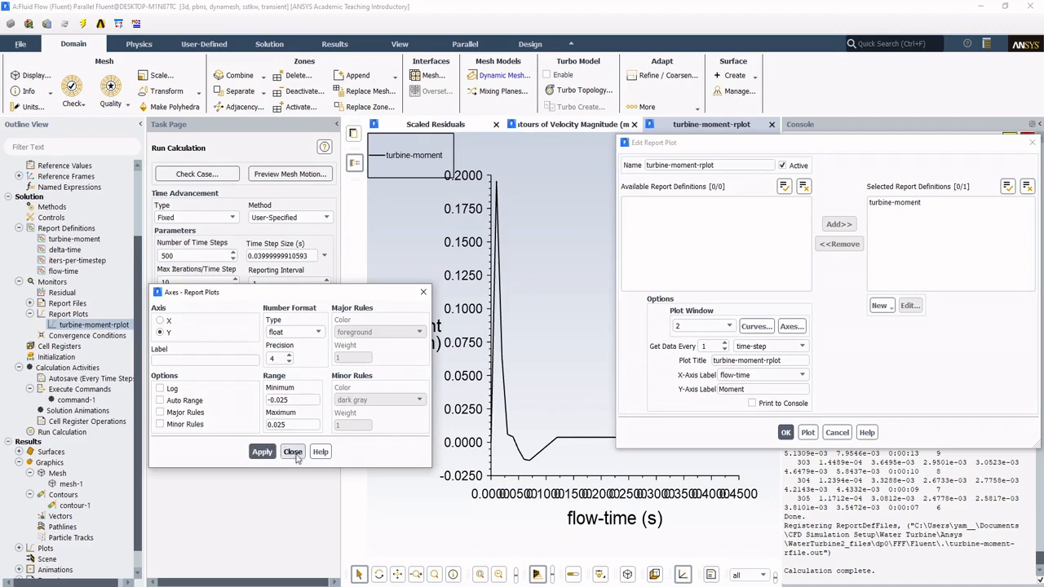
{"action": "left_click", "coordinate": [292, 453]}
Step: Replot the turbine moment with the new Y-axis range and accept the report plot settings
{"action": "left_click_drag", "start_coordinate": [728, 146], "coordinate": [318, 136]}
{"action": "left_click", "coordinate": [396, 421]}
{"action": "left_click_drag", "start_coordinate": [476, 135], "coordinate": [302, 108]}
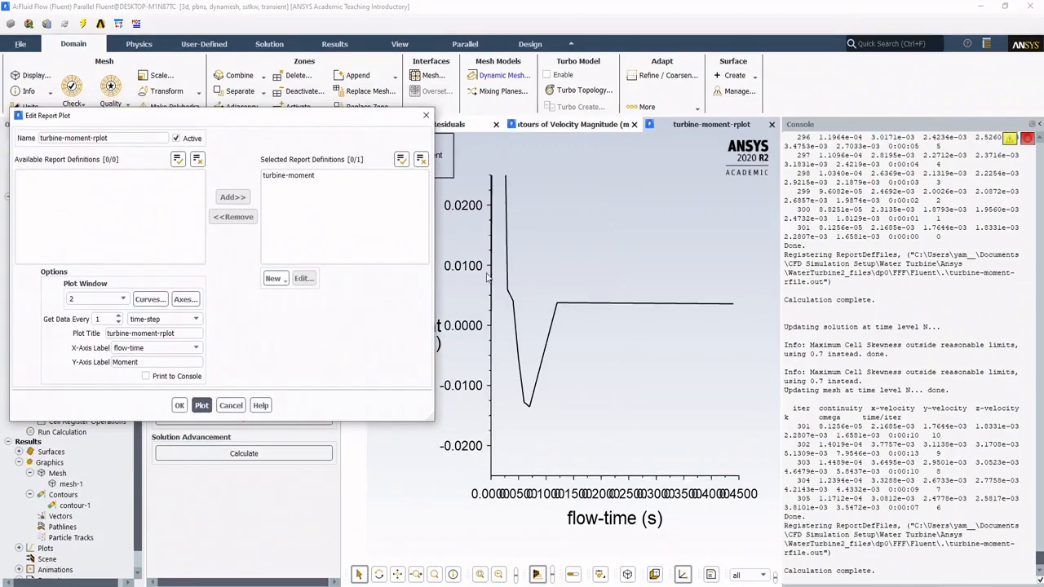
{"action": "left_click", "coordinate": [199, 396]}
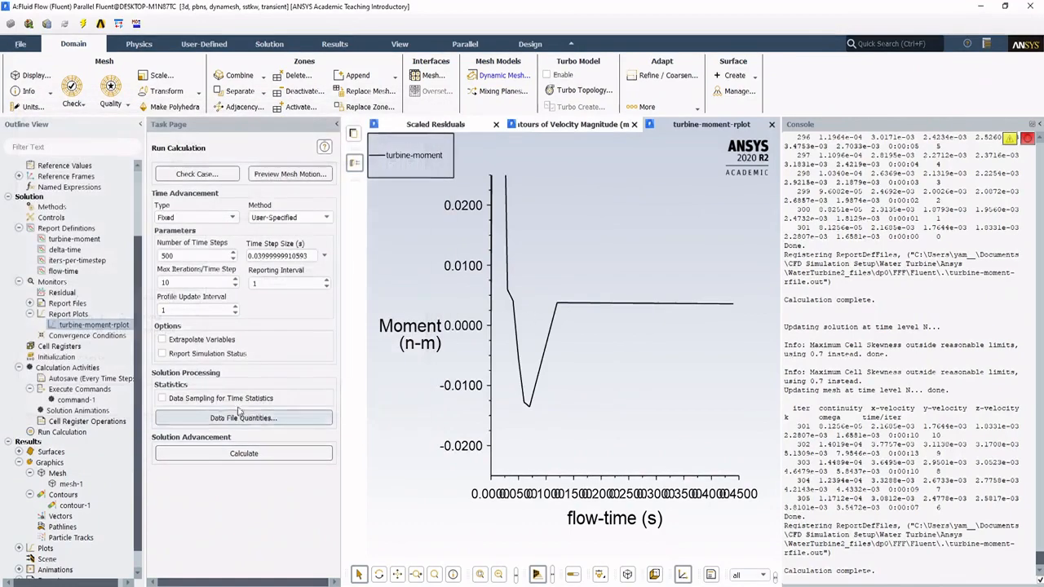
Step: Run the calculation again while viewing the velocity contour inside the turbine casing up close, and stop it at the end of an iteration
{"action": "left_click", "coordinate": [214, 454]}
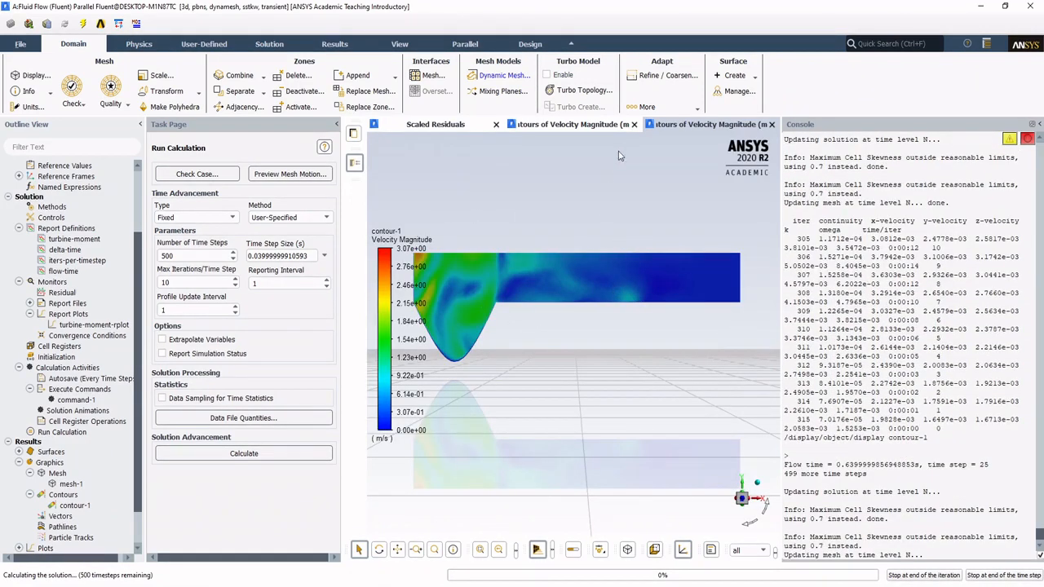
{"action": "left_click", "coordinate": [697, 127]}
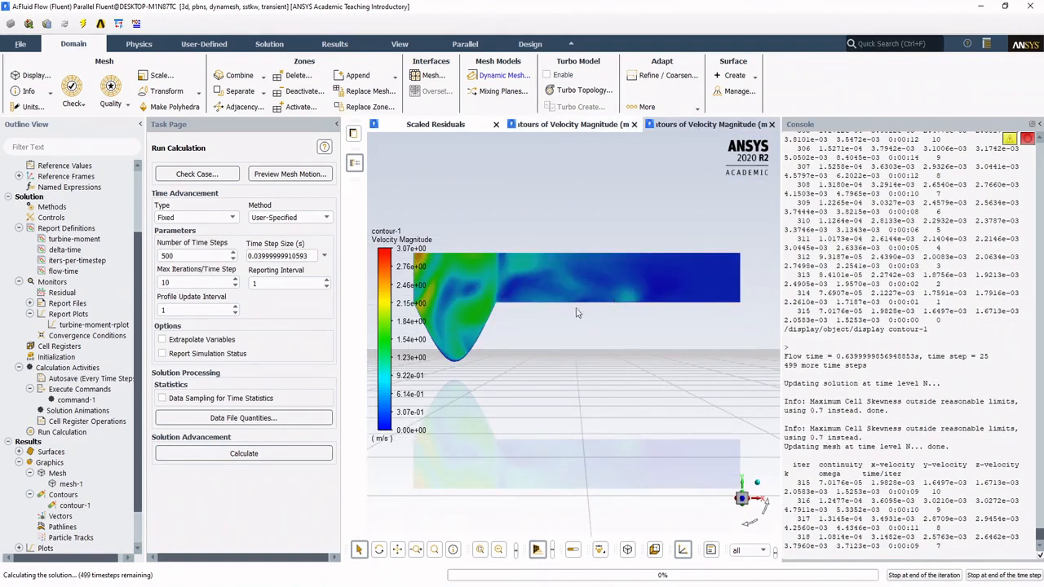
{"action": "scroll", "coordinate": [563, 275], "scroll_direction": "up", "scroll_amount": 5}
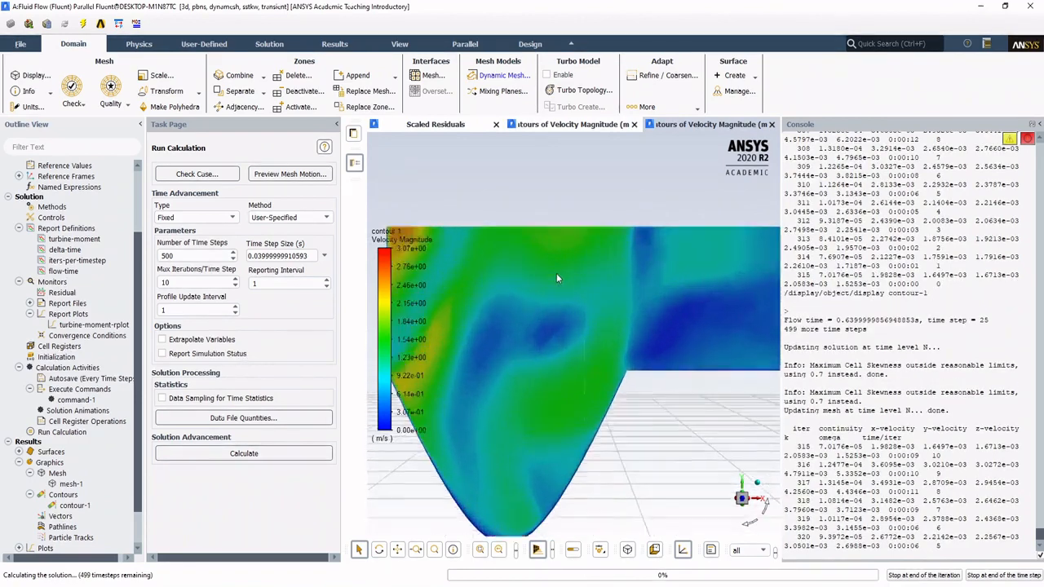
{"action": "scroll", "coordinate": [558, 278], "scroll_direction": "up", "scroll_amount": 3}
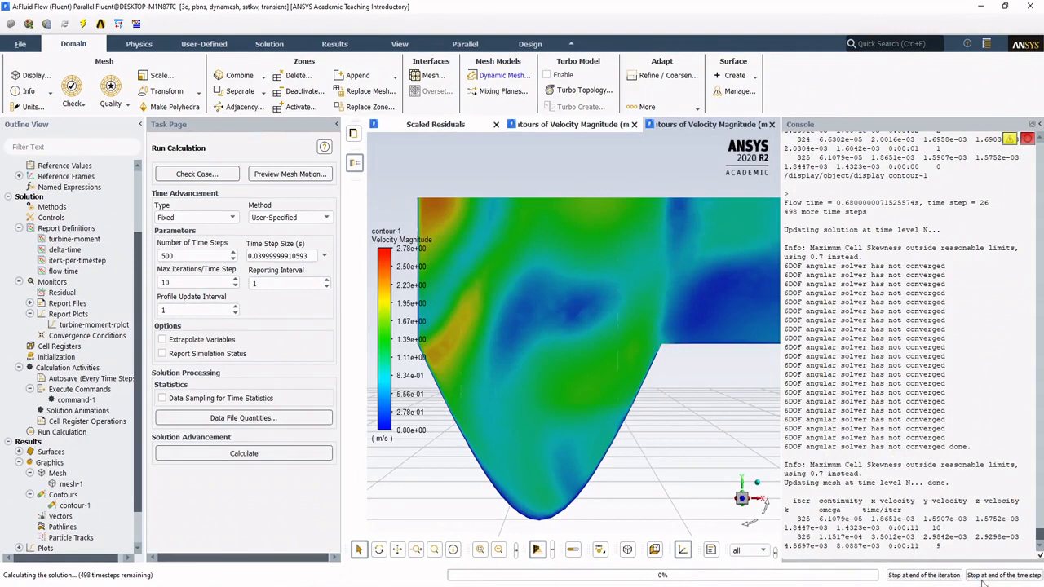
{"action": "left_click", "coordinate": [952, 577]}
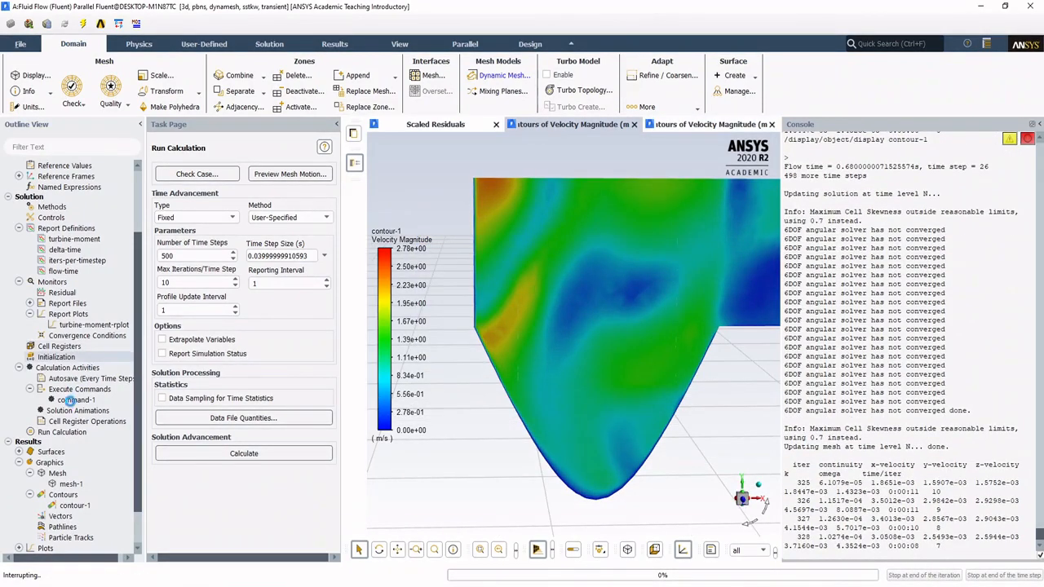
{"action": "left_click", "coordinate": [542, 310]}
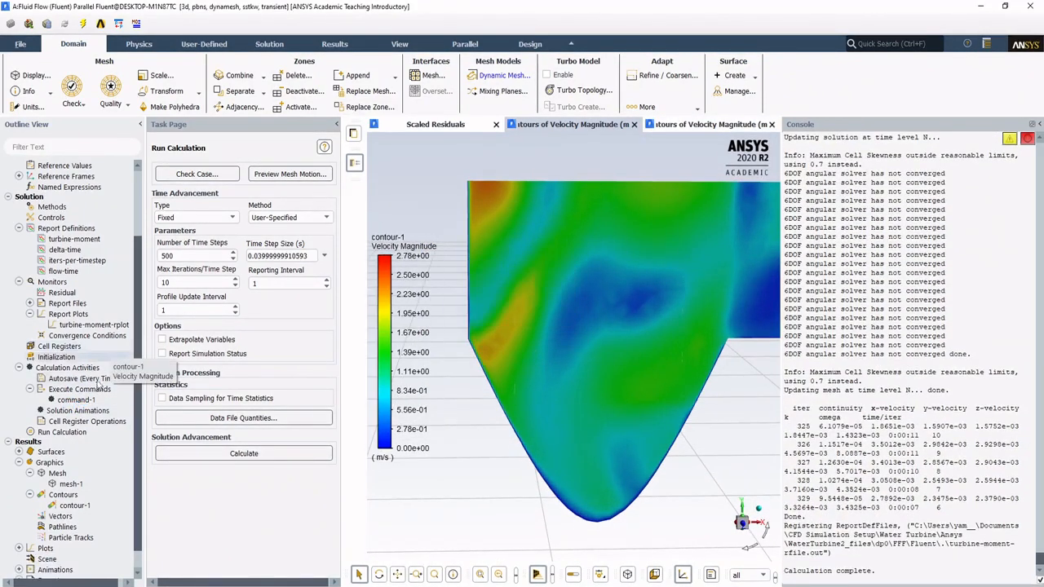
Step: Confirm command-1 as active to display contour-1 every time step, and run the calculation using the settings changes for the current calculation only
{"action": "double_click", "coordinate": [79, 389]}
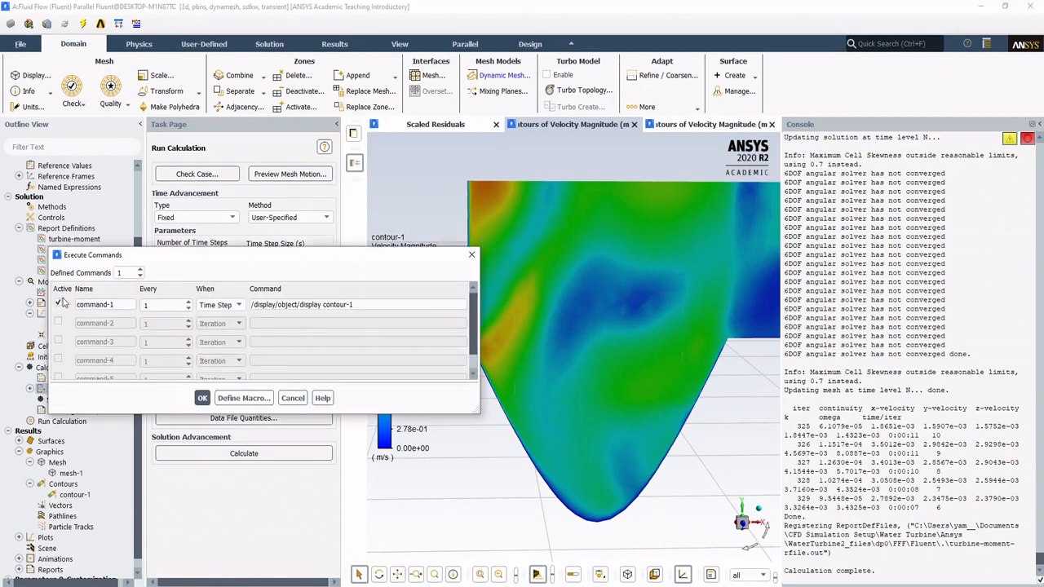
{"action": "left_click", "coordinate": [203, 398]}
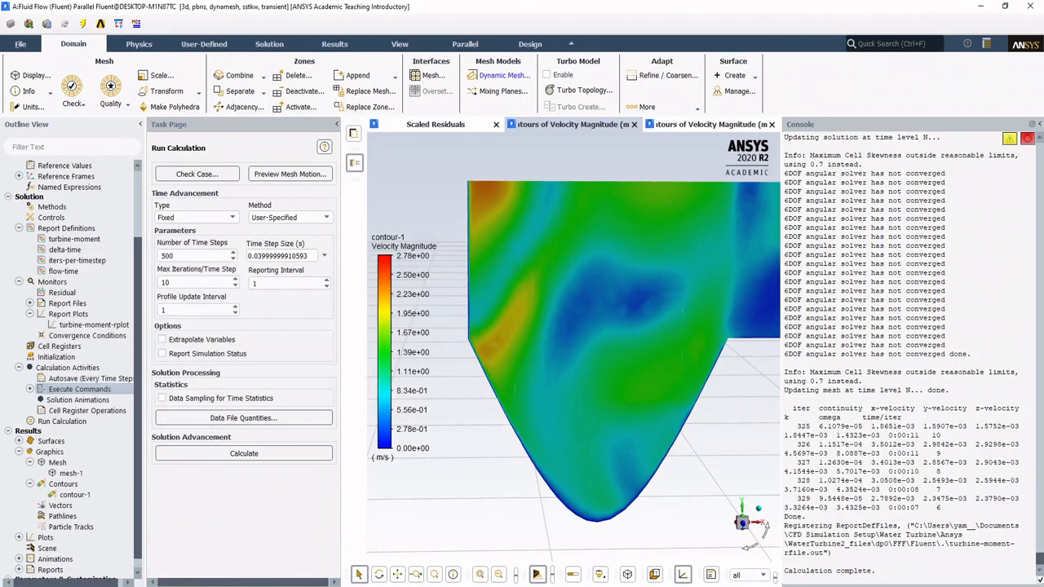
{"action": "left_click", "coordinate": [243, 453]}
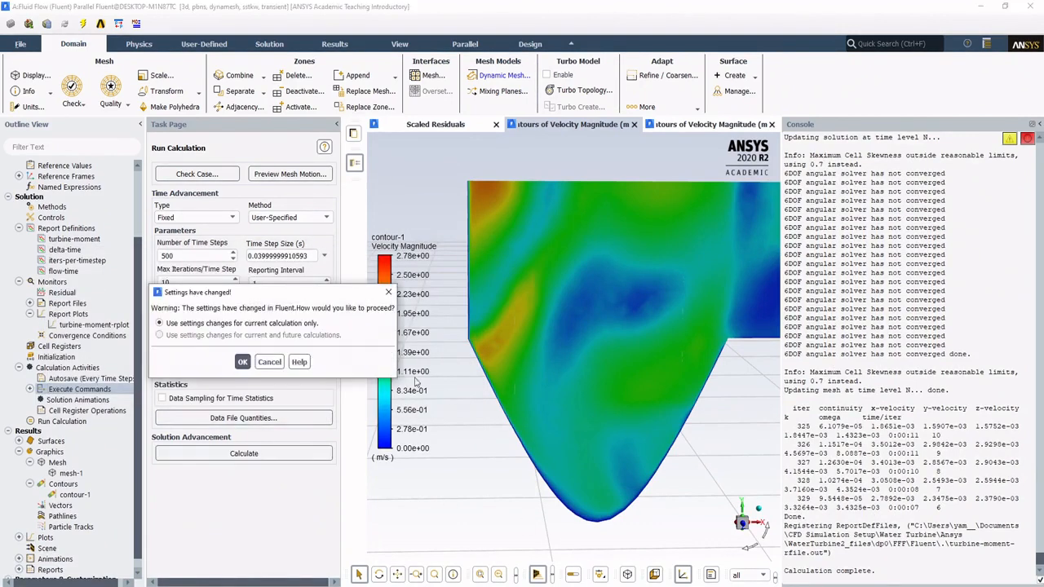
{"action": "left_click", "coordinate": [241, 361]}
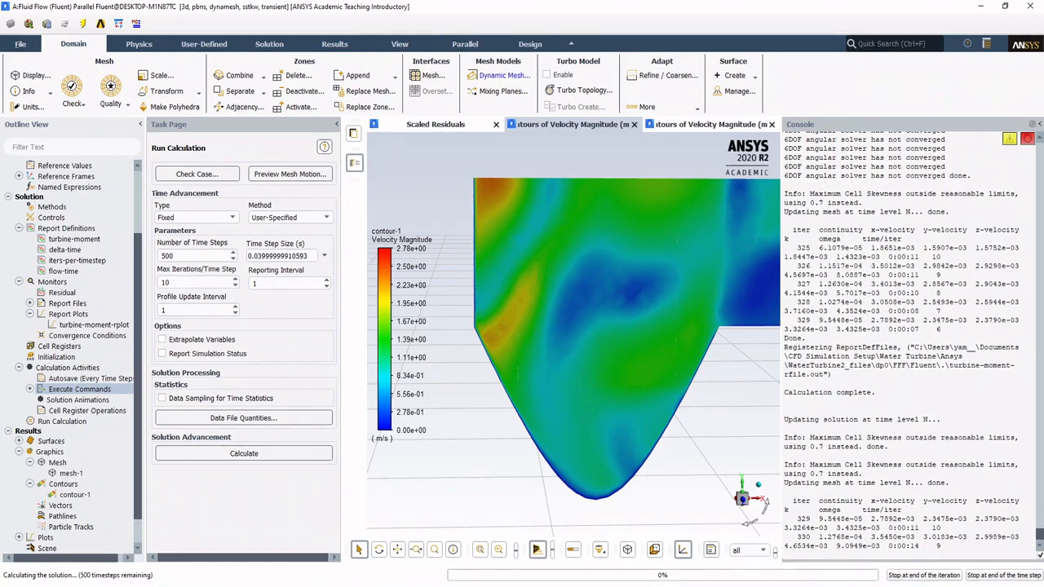
Step: View the finished turbine moment plot on the PowerPoint slide, and return to Fluent to view the running turbine-moment-rplot
{"action": "mouse_move", "coordinate": [413, 586]}
{"action": "left_click", "coordinate": [414, 547]}
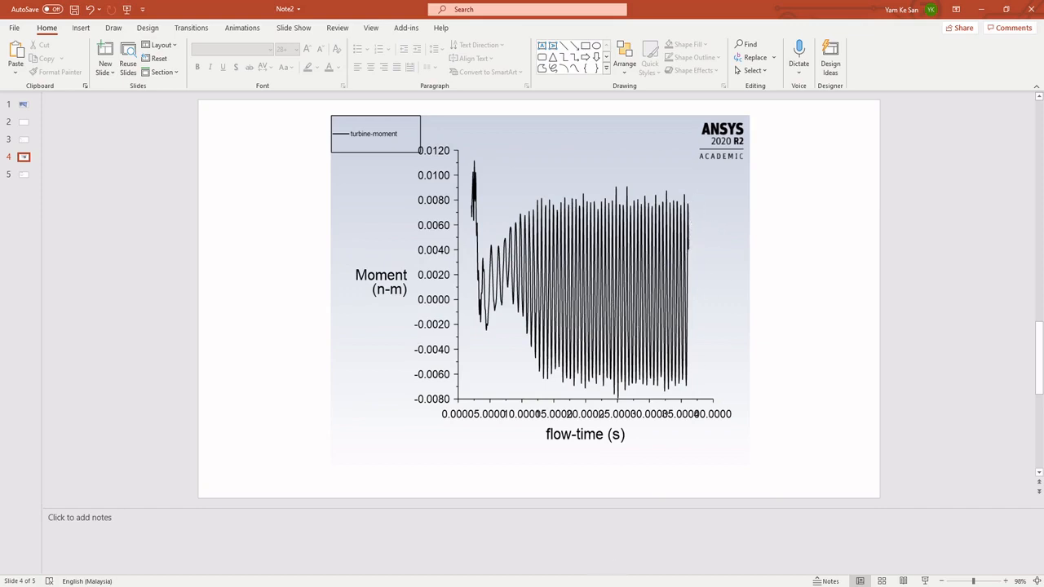
{"action": "mouse_move", "coordinate": [601, 586]}
{"action": "left_click", "coordinate": [619, 537]}
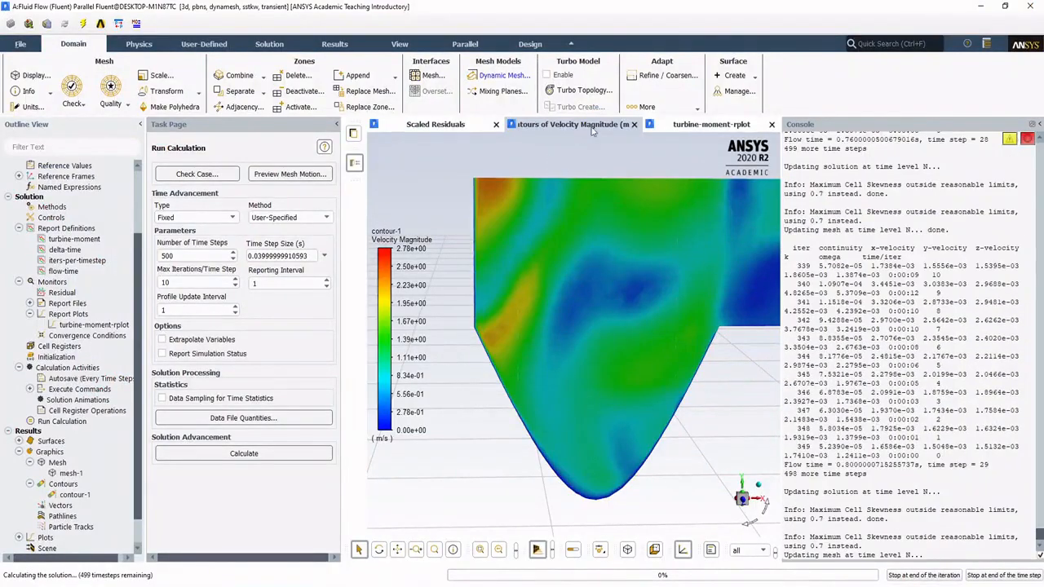
{"action": "left_click", "coordinate": [707, 125]}
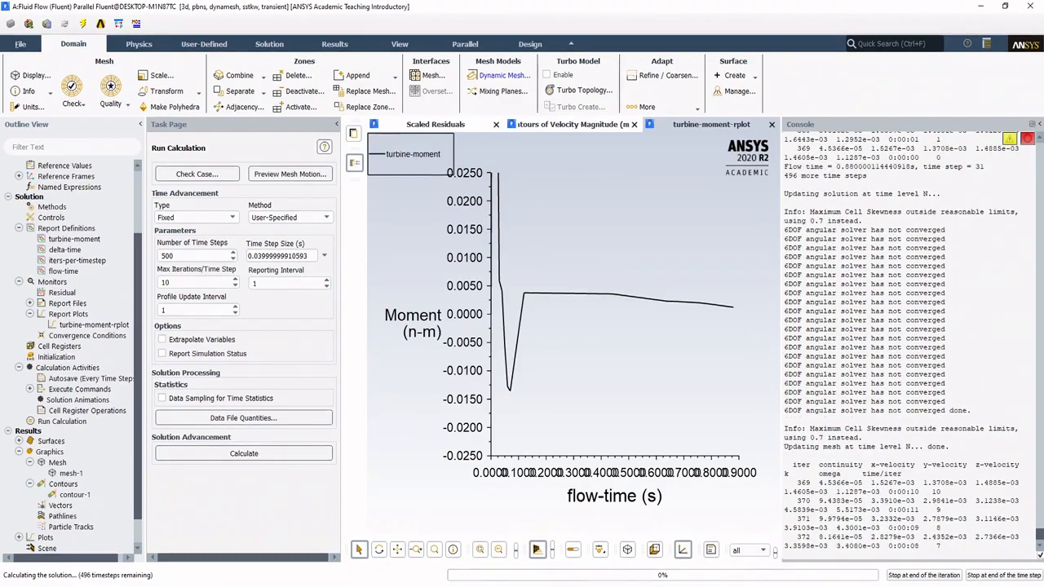
Step: Switch to Workbench and look at the actions available for the Results cell of the Fluid Flow (Fluent) system, then dismiss them
{"action": "left_click", "coordinate": [515, 575]}
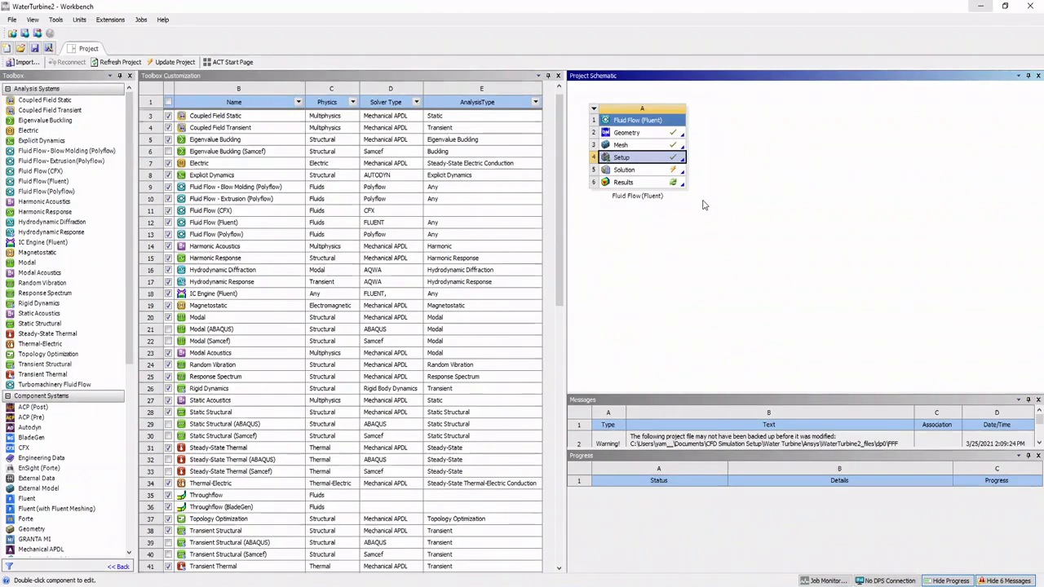
{"action": "right_click", "coordinate": [646, 183]}
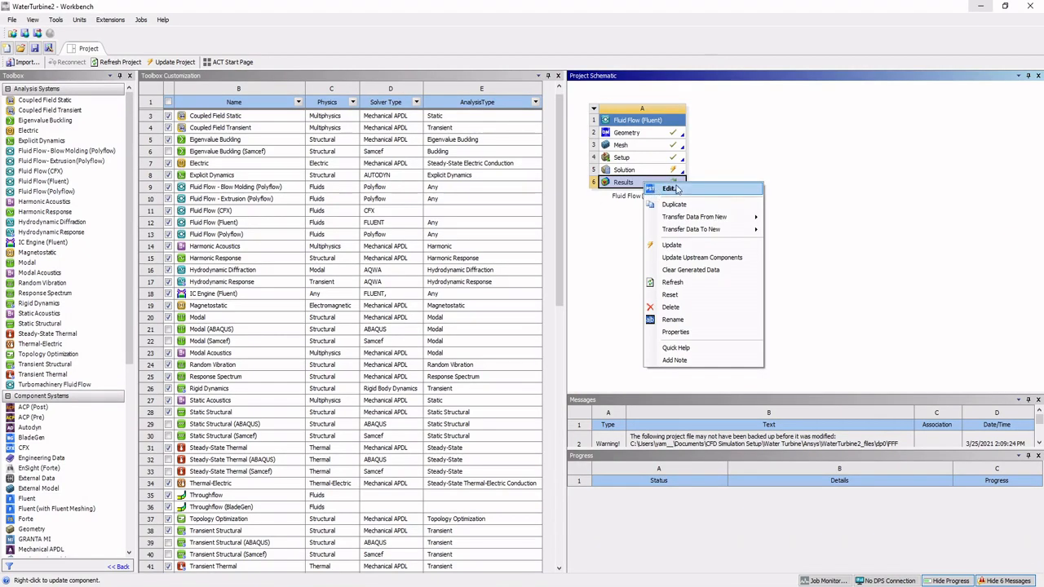
{"action": "left_click", "coordinate": [866, 168]}
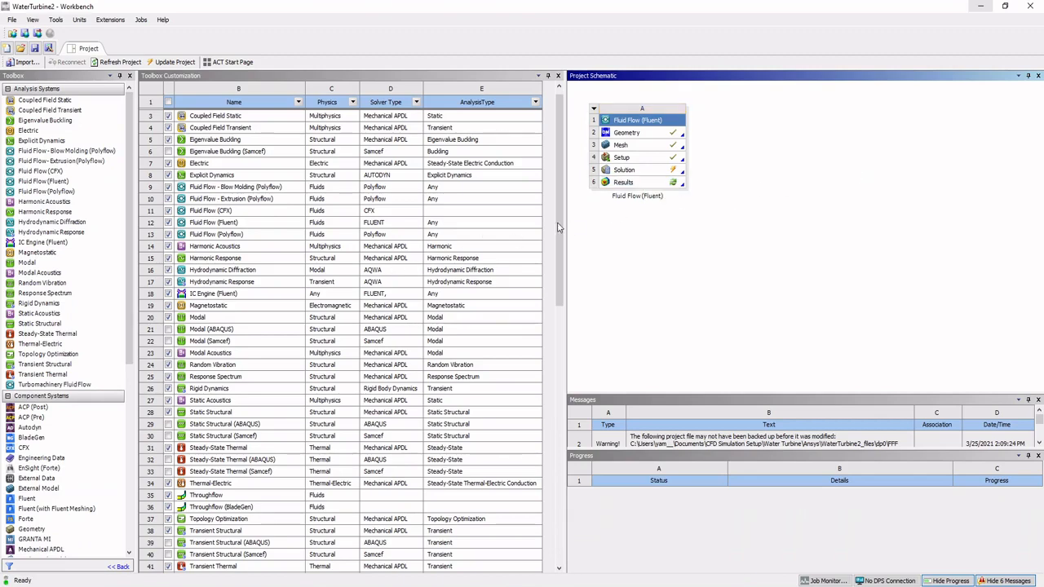